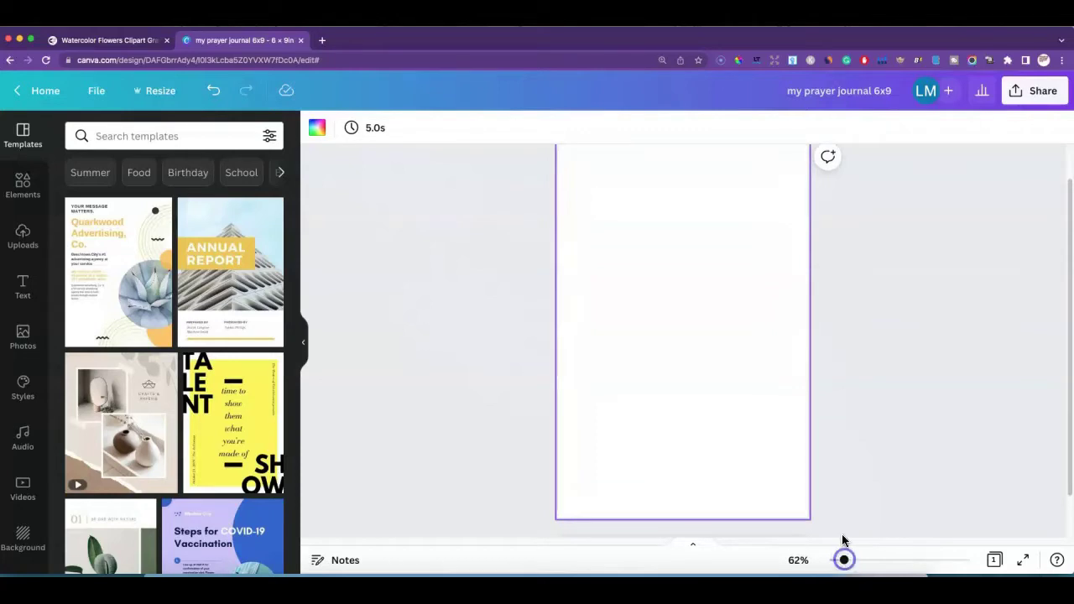
scroll(830, 409, "down", 2)
scroll(833, 403, "up", 2)
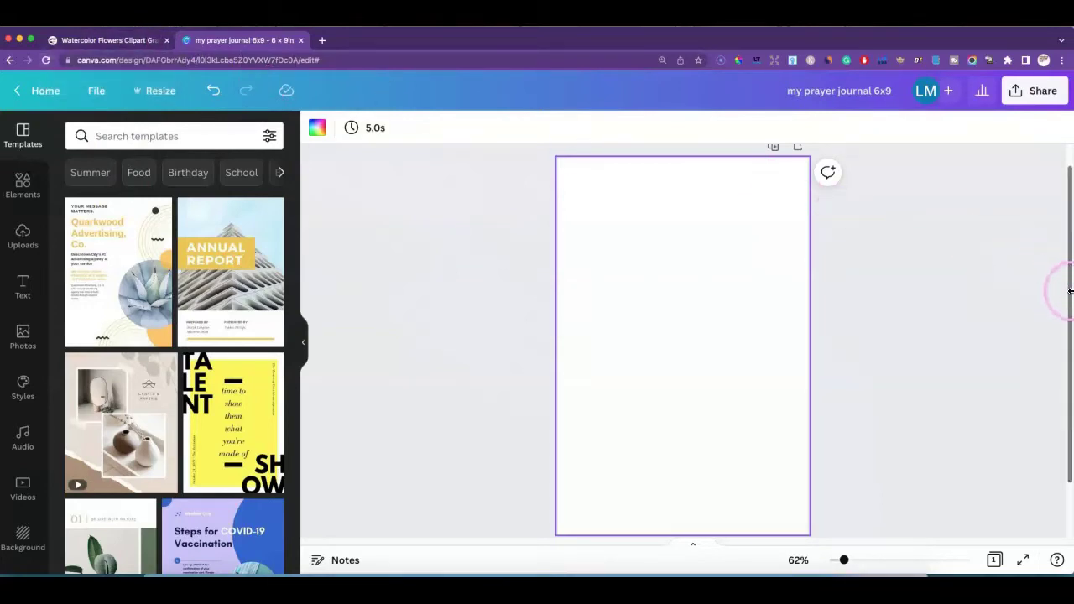
scroll(1069, 291, "up", 1)
left_click_drag(1069, 291, 1069, 295)
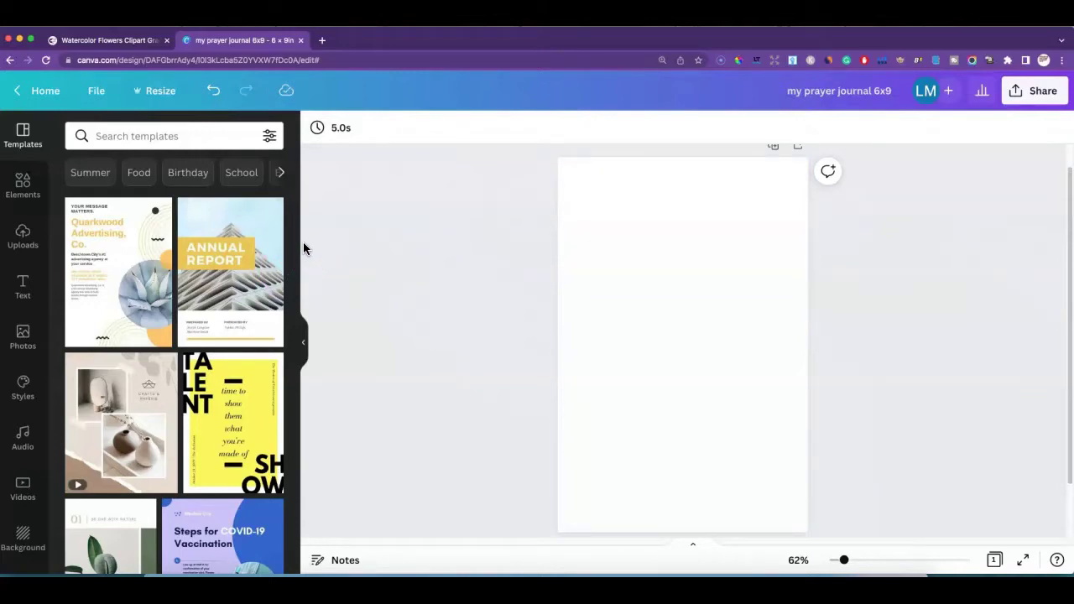
left_click(616, 292)
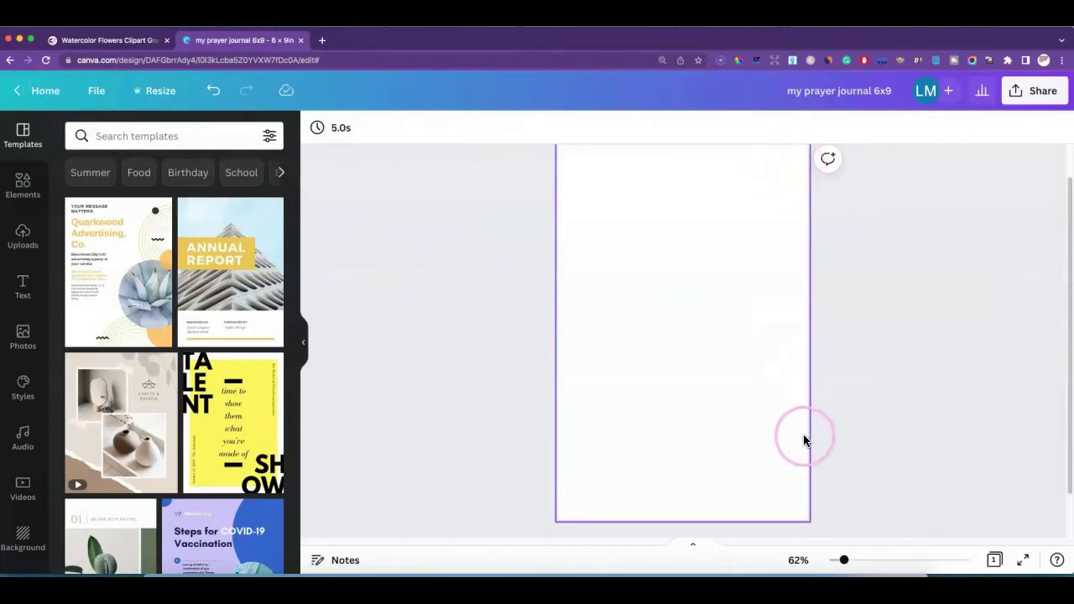
left_click_drag(843, 569, 839, 568)
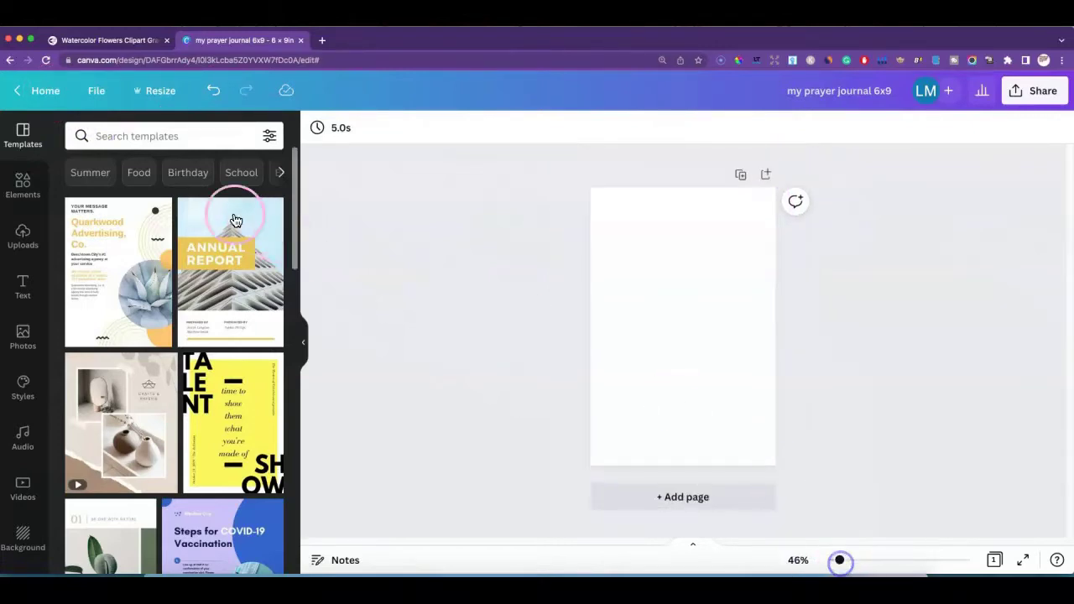
Create a new custom-size design from the home page, 6 in wide and 9 in high
left_click(57, 98)
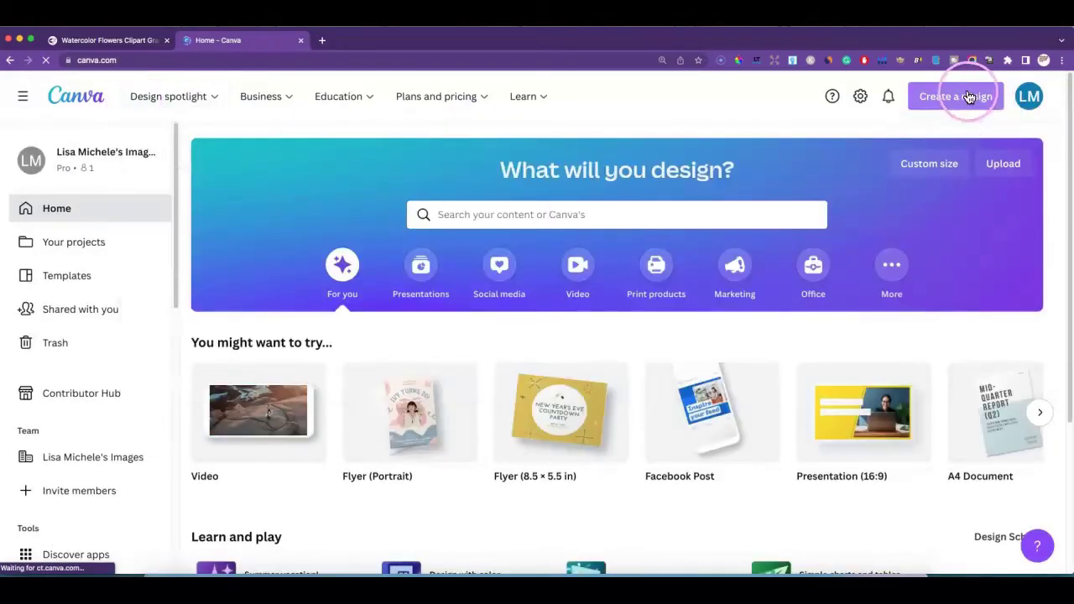
left_click(968, 97)
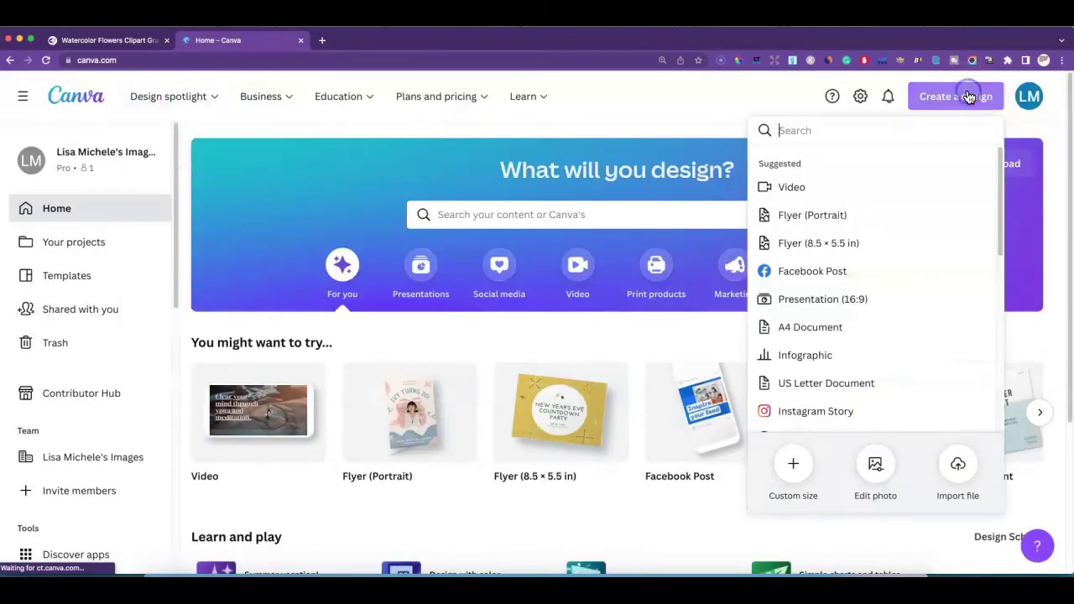
left_click(787, 464)
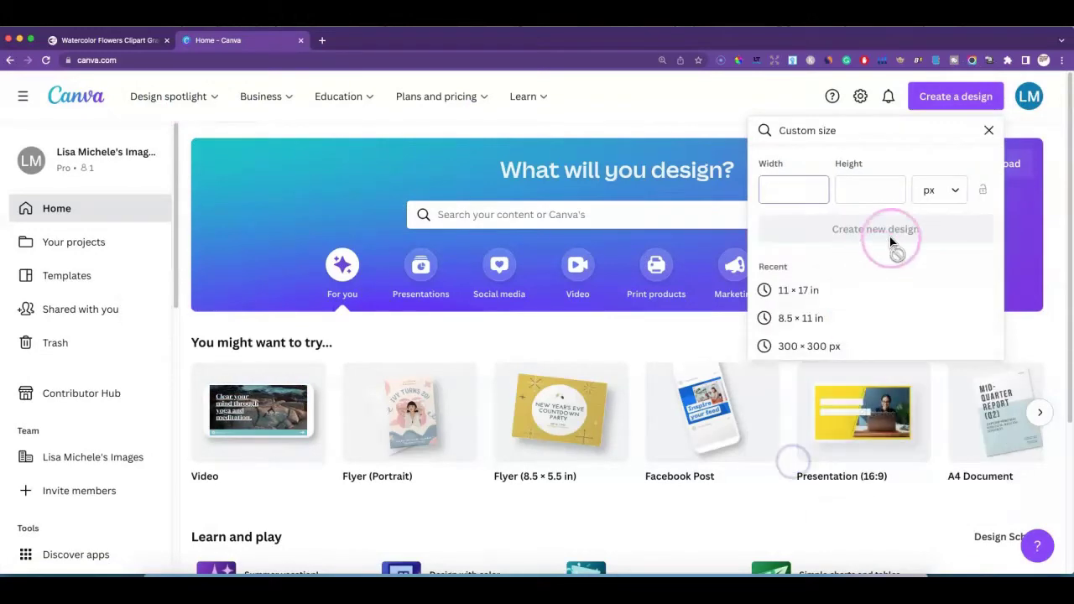
left_click(955, 191)
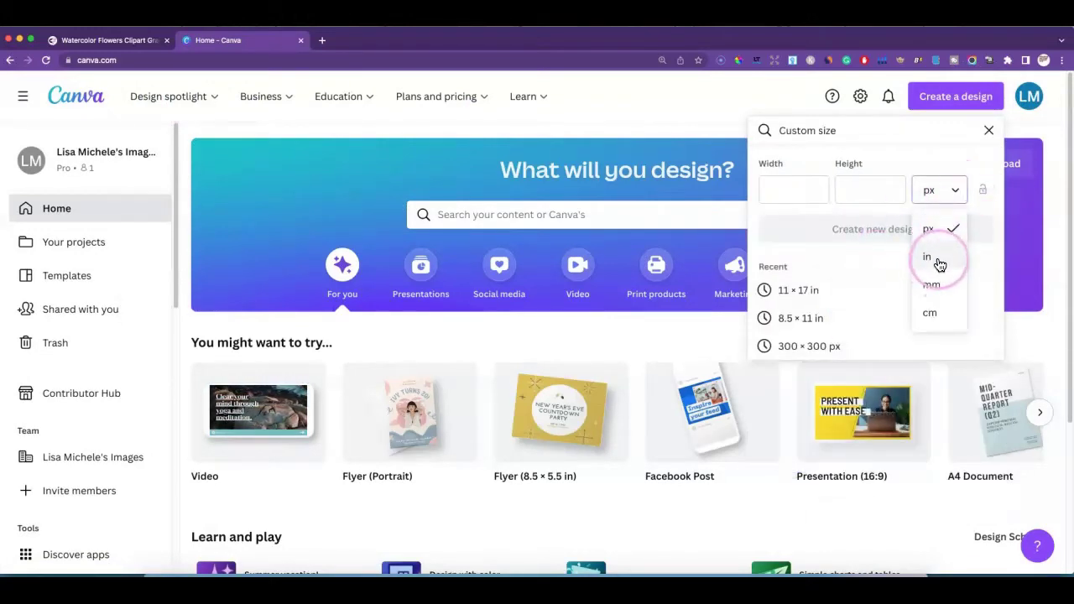
left_click(927, 231)
left_click(936, 312)
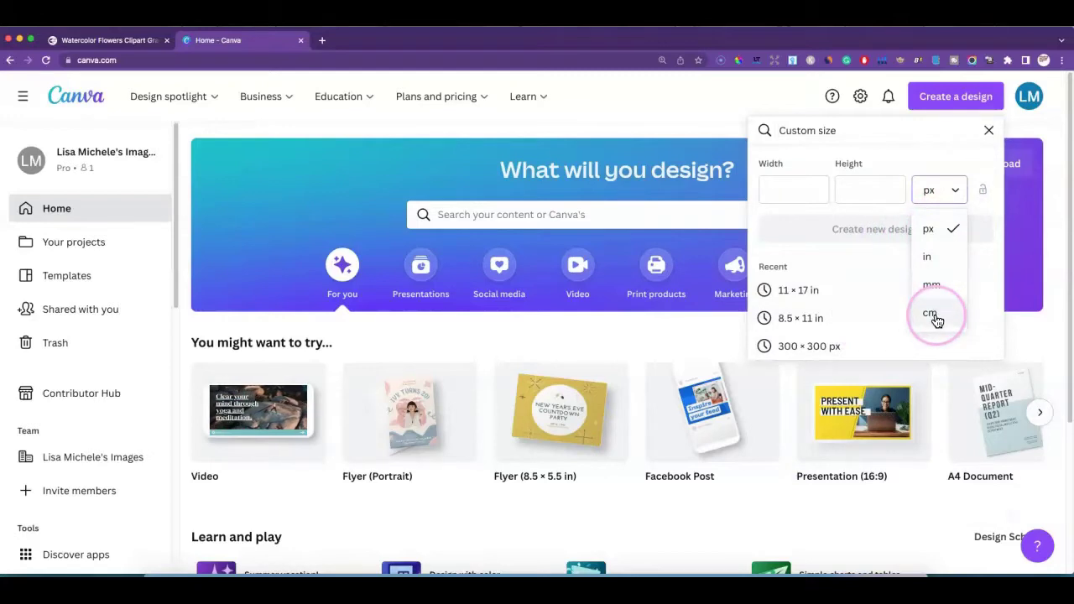
left_click(930, 256)
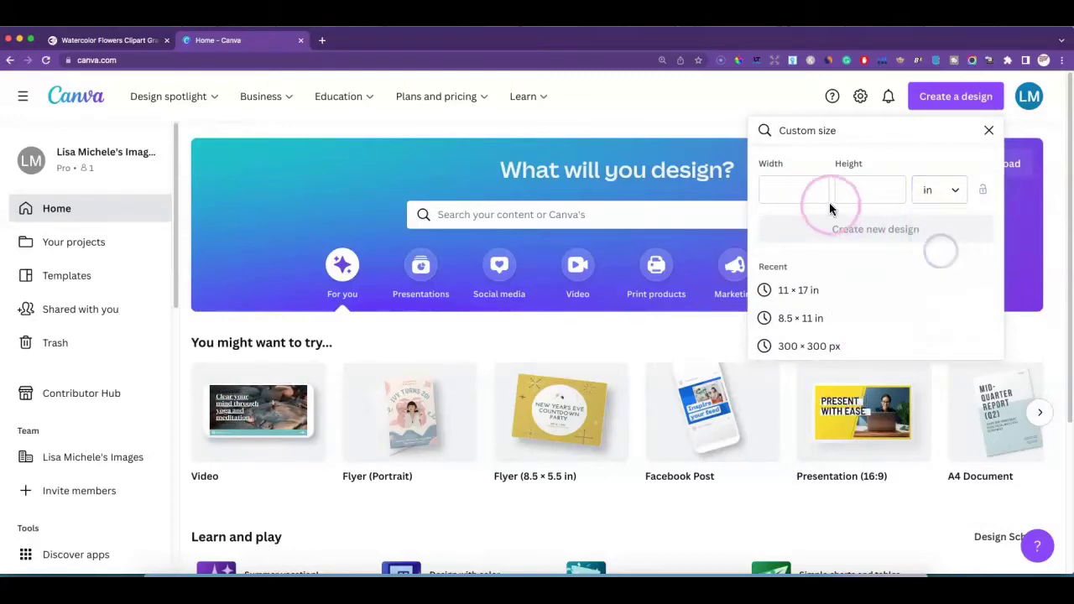
left_click(786, 188)
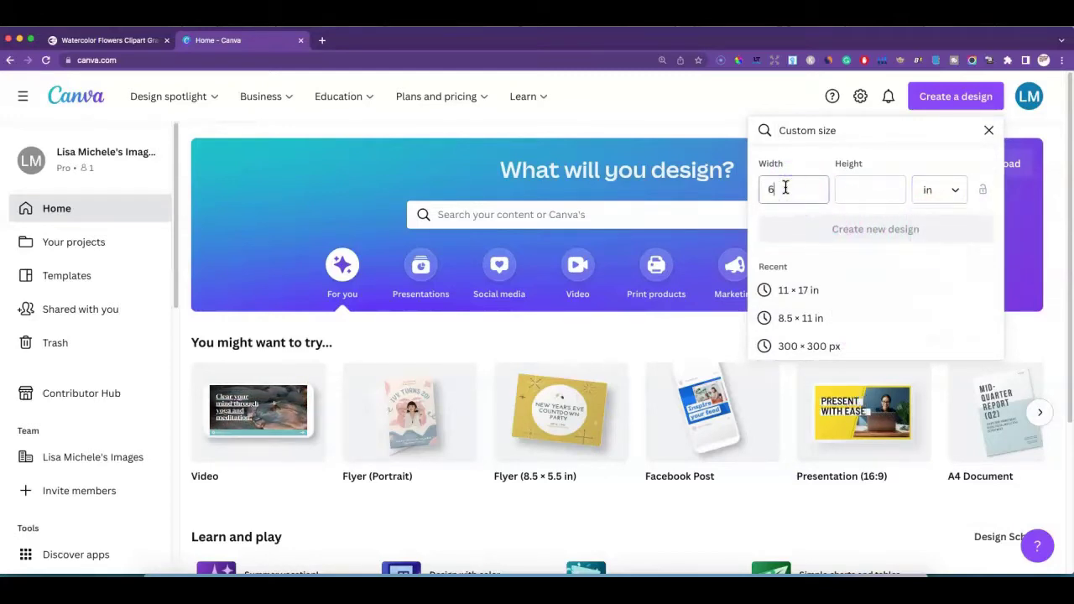
key("Tab")
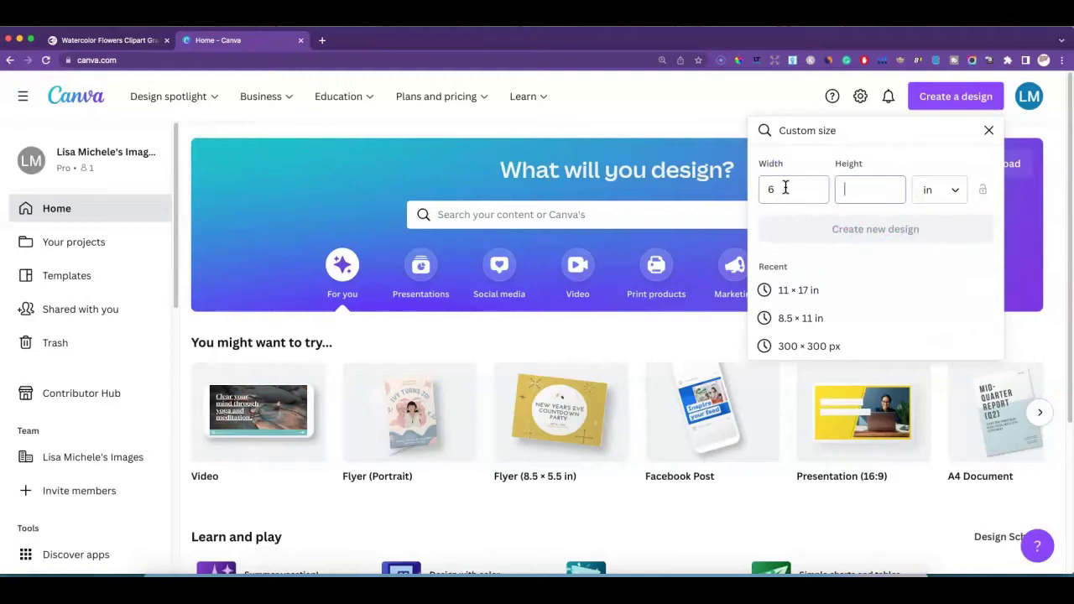
type("9")
left_click(872, 224)
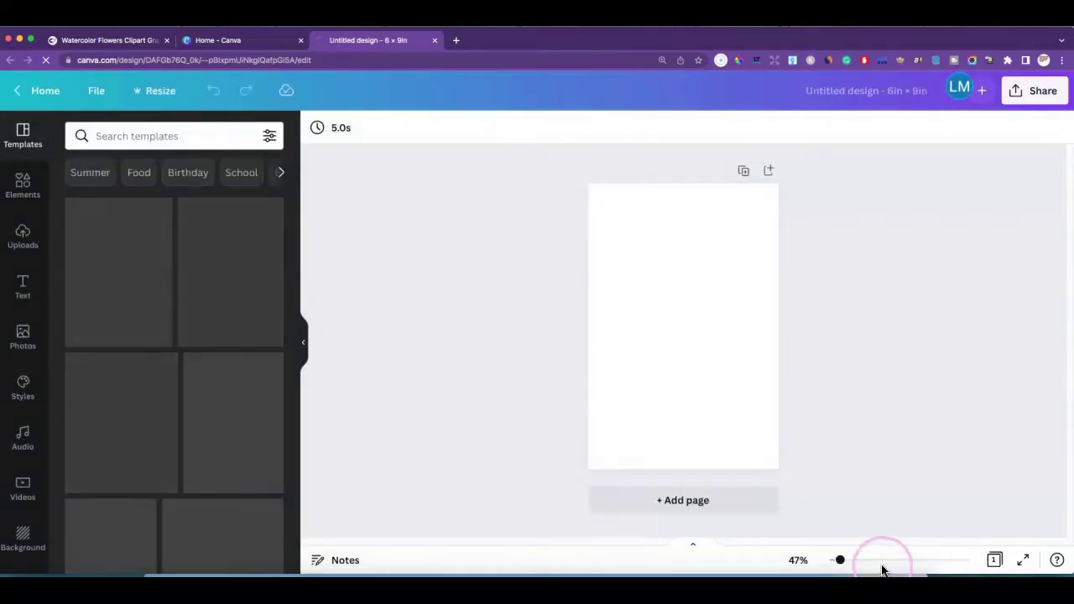
left_click_drag(841, 563, 843, 565)
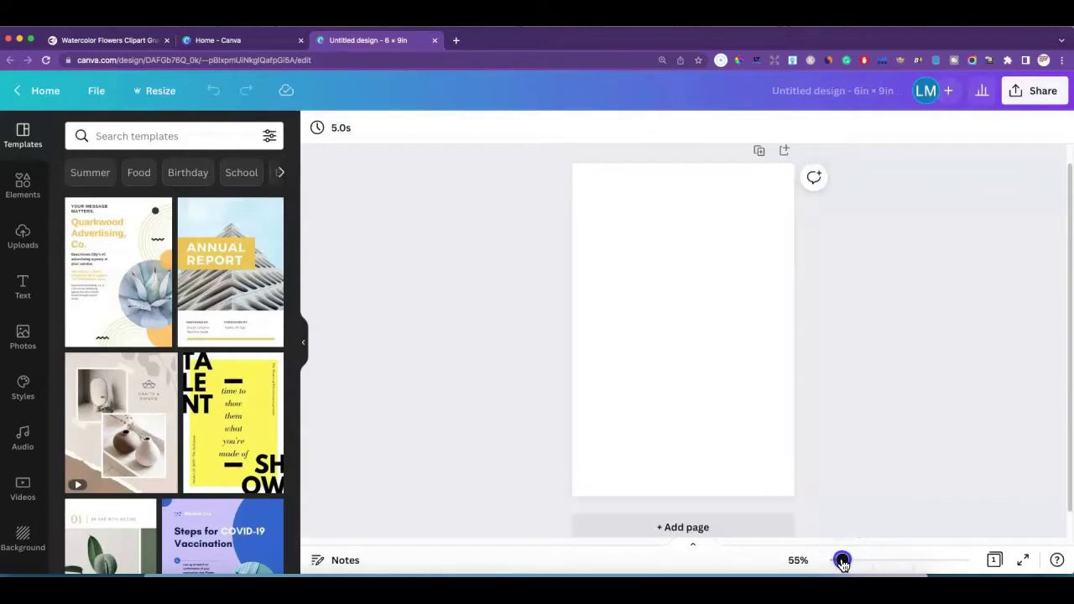
left_click(156, 92)
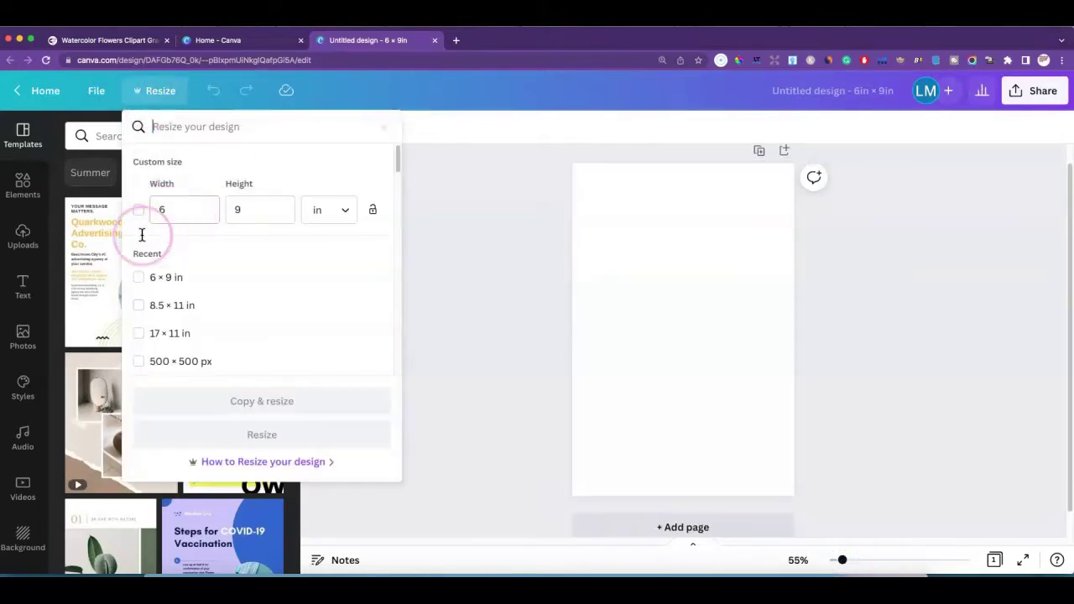
left_click(506, 175)
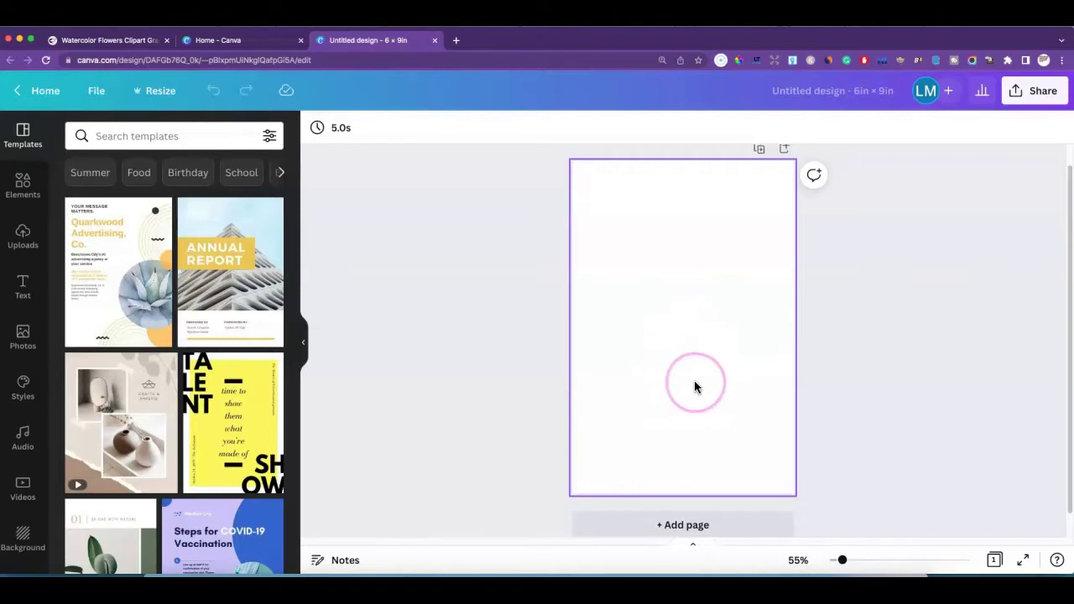
Add four blank pages after the first page of the design
scroll(701, 386, "down", 1)
scroll(700, 386, "down", 1)
left_click(680, 498)
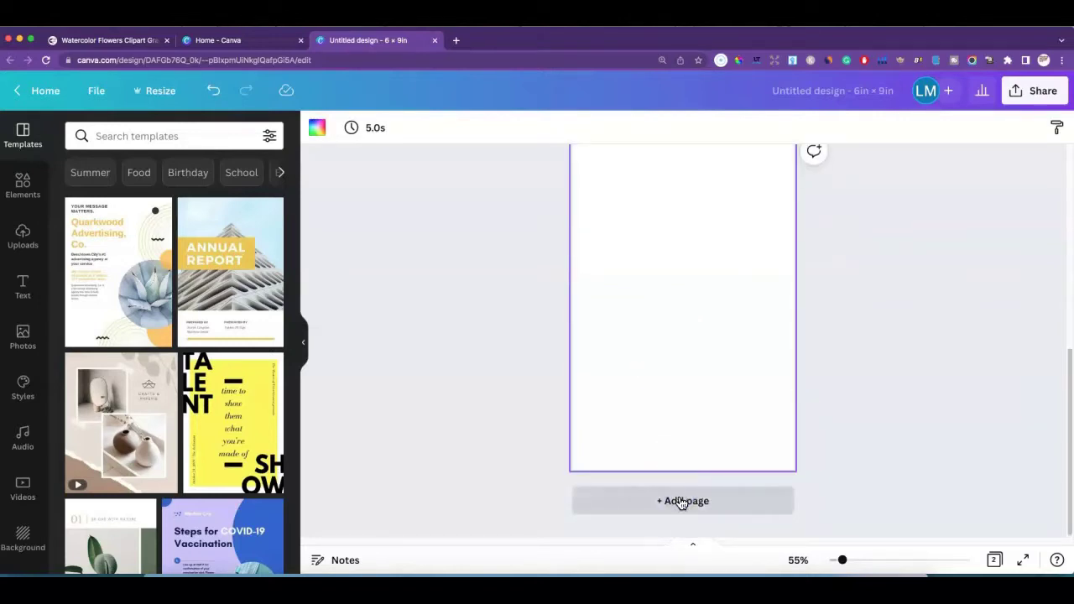
left_click(674, 502)
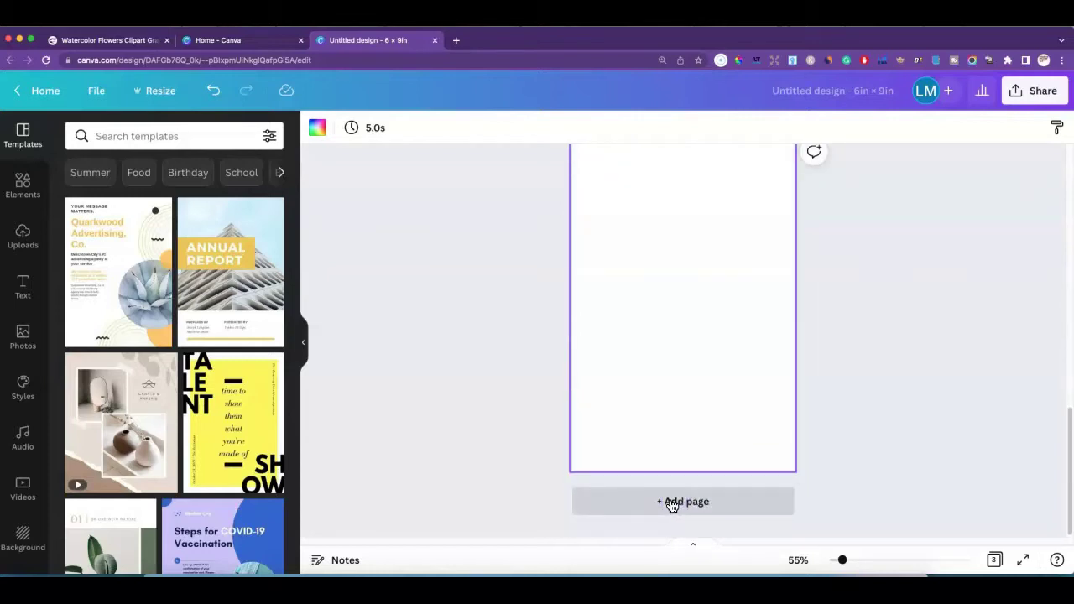
left_click(671, 503)
left_click(672, 503)
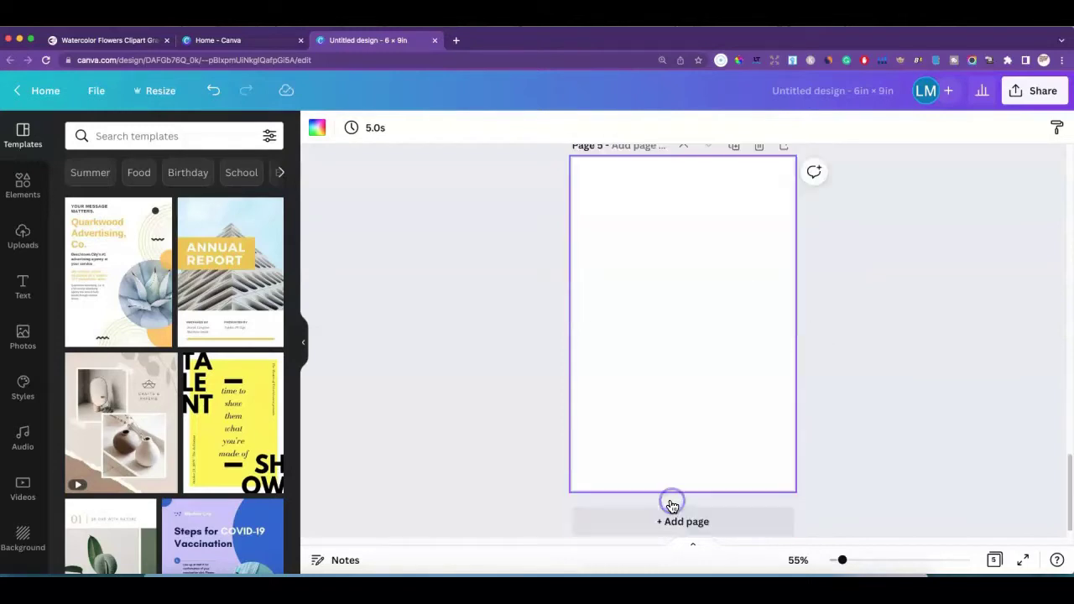
Search the elements for "LINE" and insert a plain solid straight line on page 2
scroll(680, 340, "up", 10)
scroll(678, 335, "up", 4)
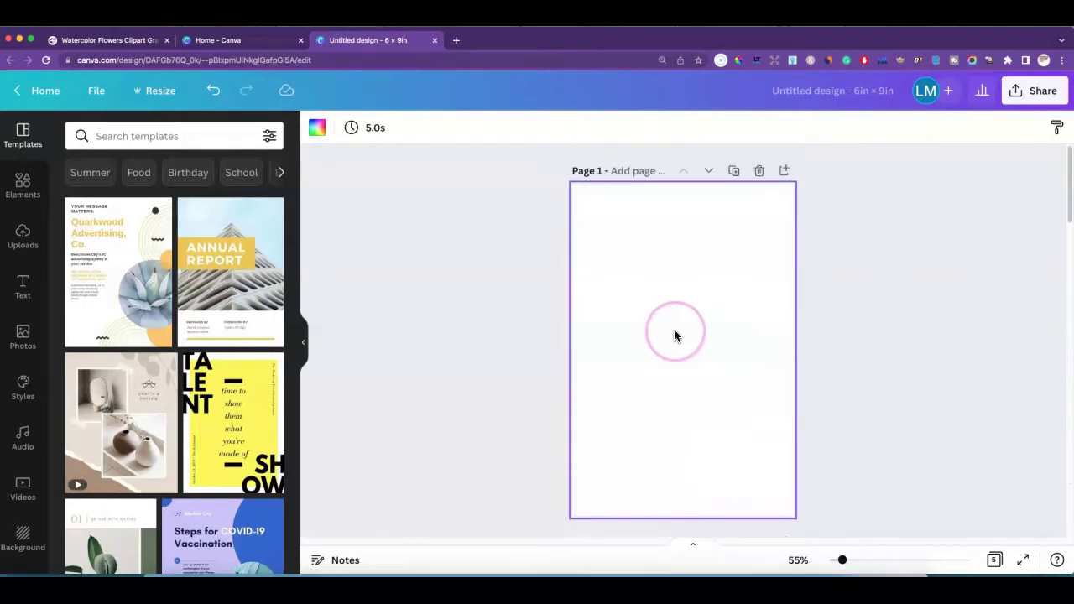
scroll(775, 293, "down", 2)
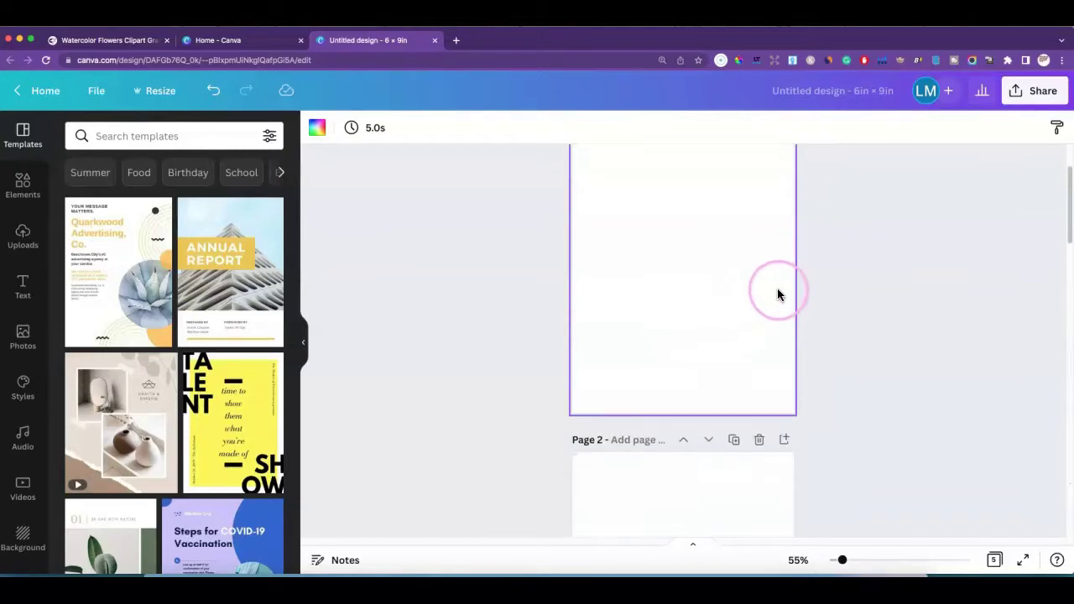
scroll(746, 290, "down", 3)
scroll(796, 302, "down", 1)
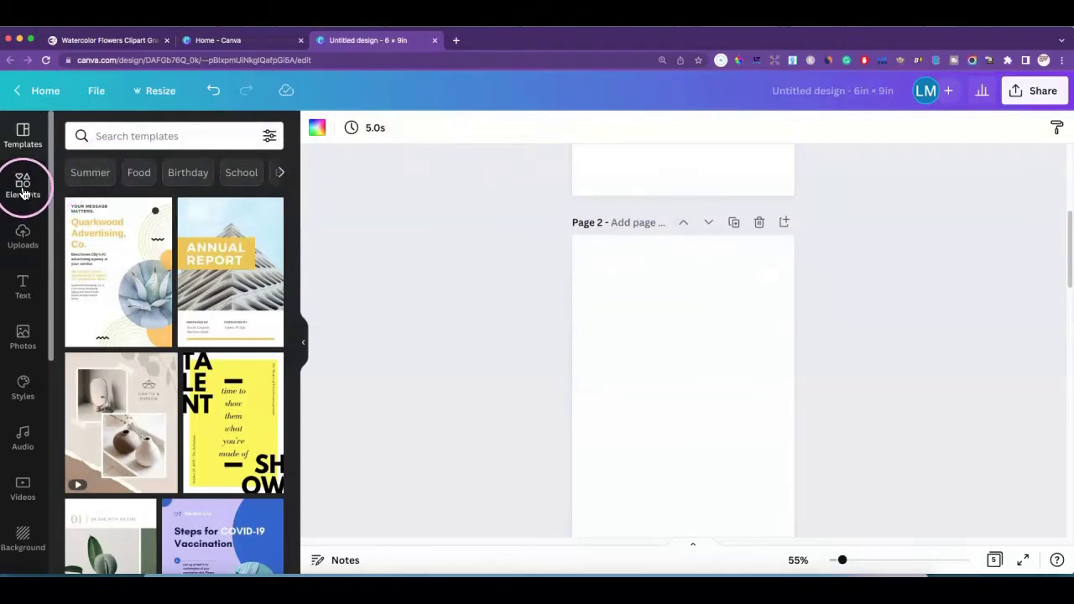
left_click(22, 186)
left_click(111, 135)
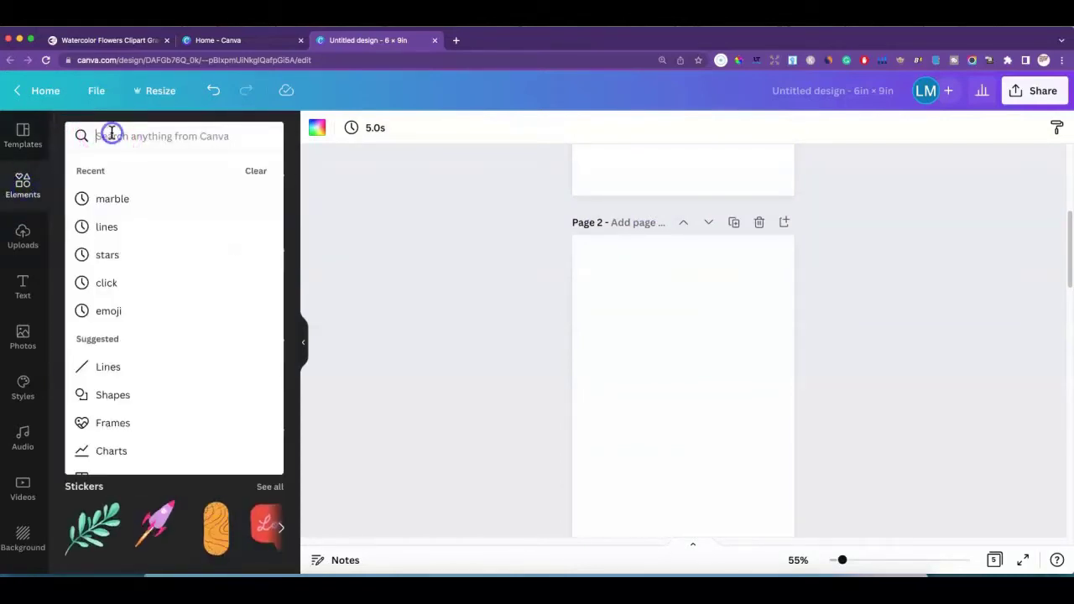
type("LINE")
key("Return")
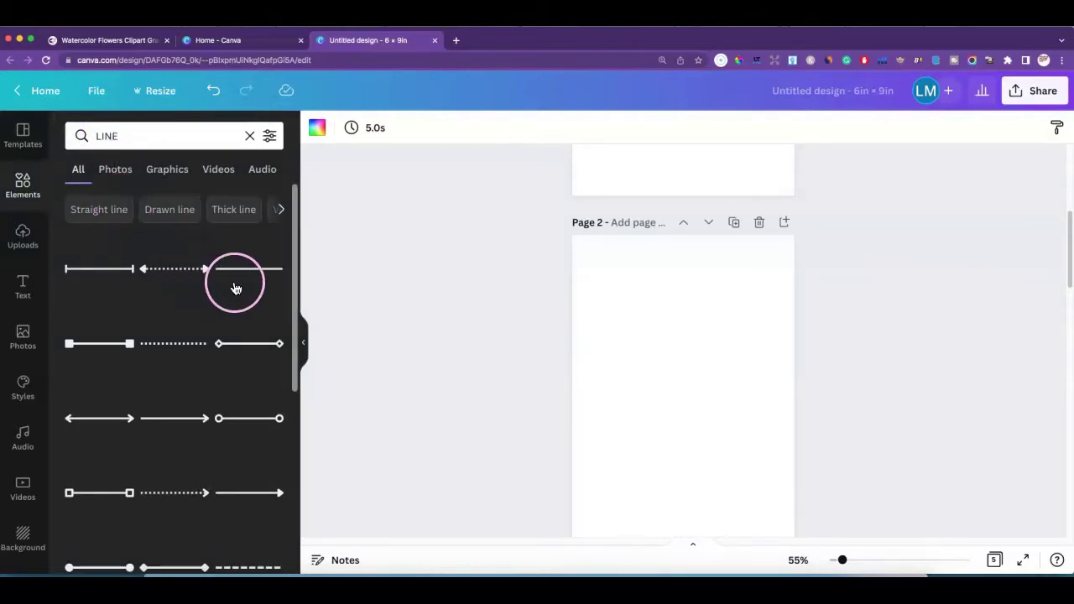
left_click(241, 275)
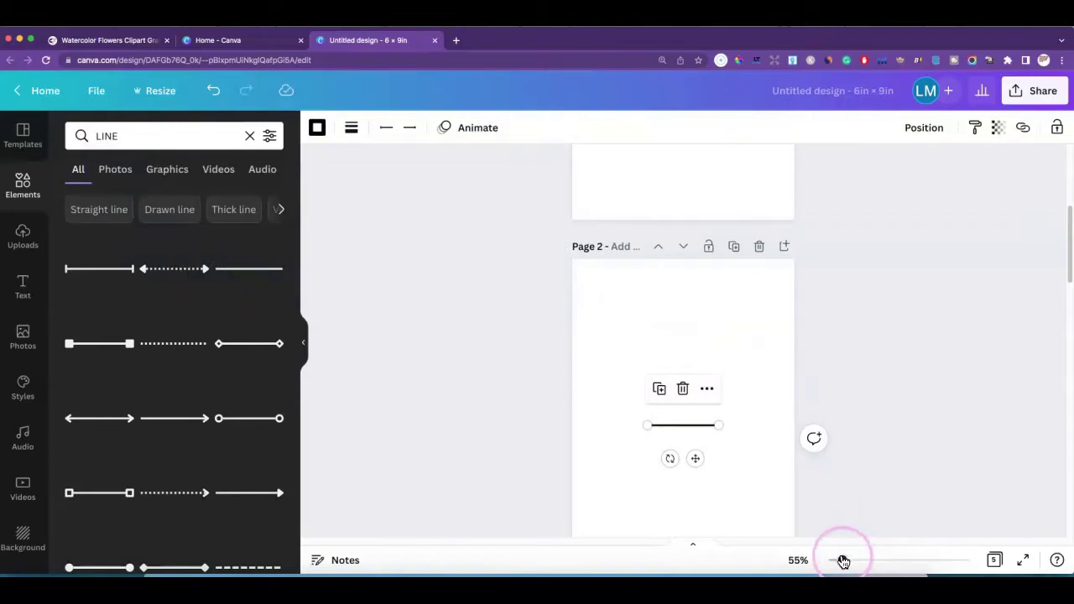
Move the line to the upper-right area of page 2, just inside the top and right margins
left_click_drag(841, 559, 852, 557)
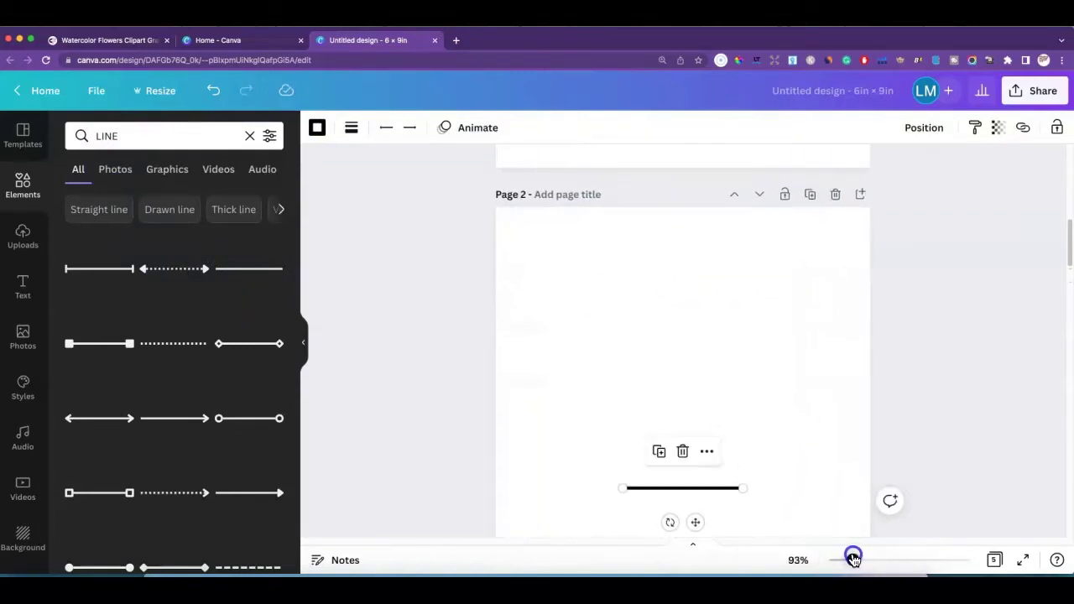
left_click(711, 488)
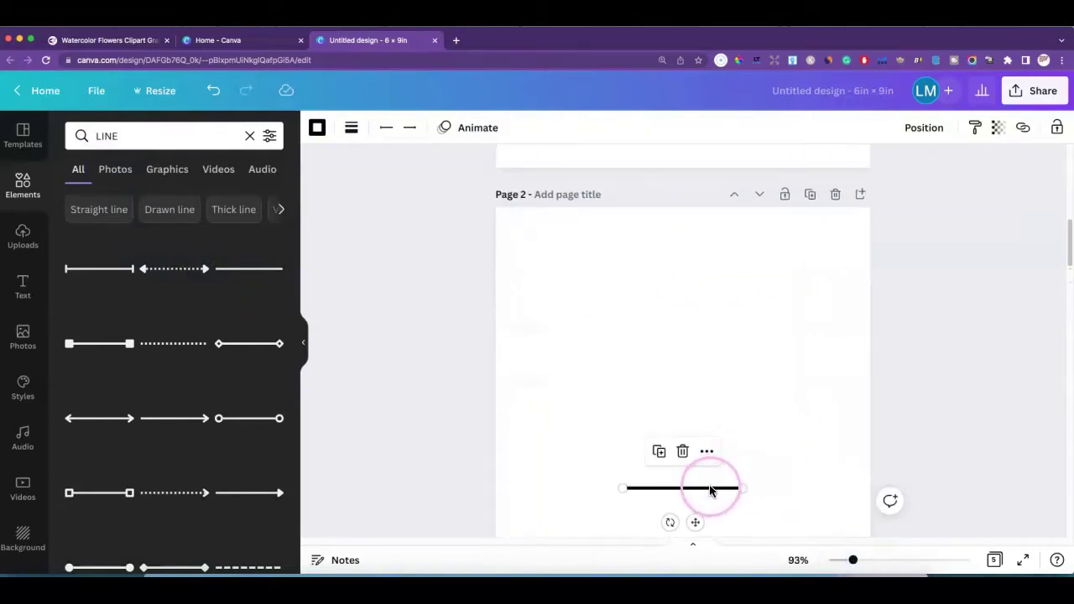
left_click_drag(710, 491, 687, 240)
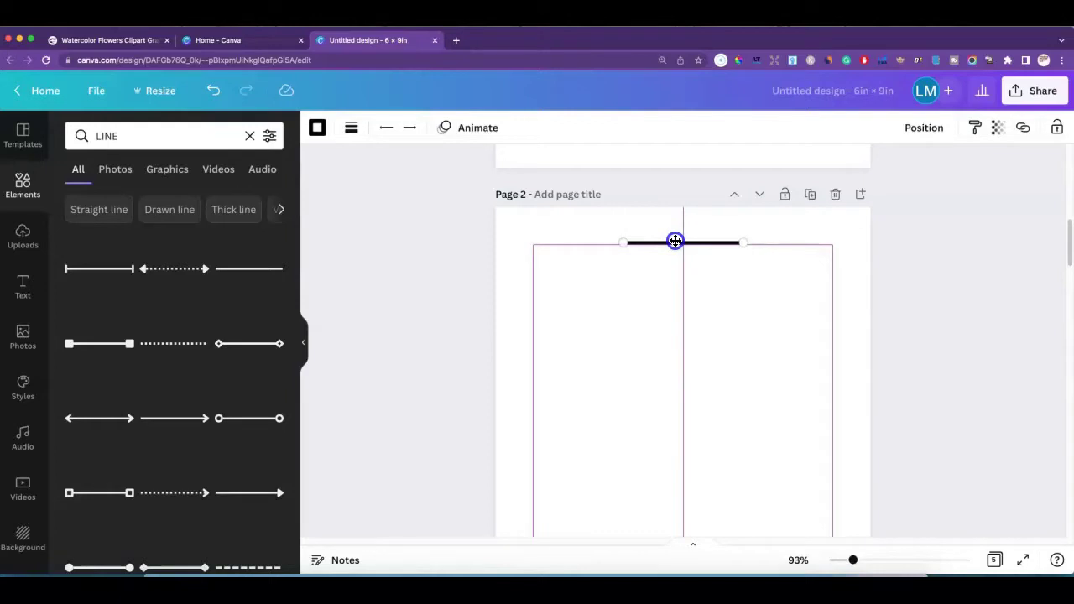
left_click_drag(751, 234, 769, 240)
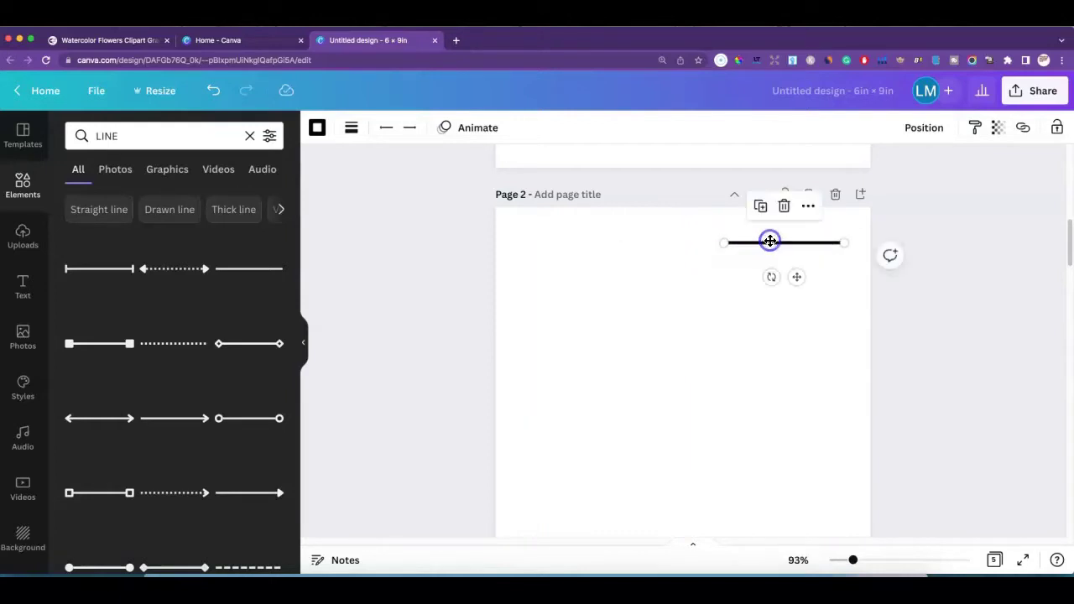
Set the line's weight to 1 and deselect it
left_click(351, 130)
left_click(540, 238)
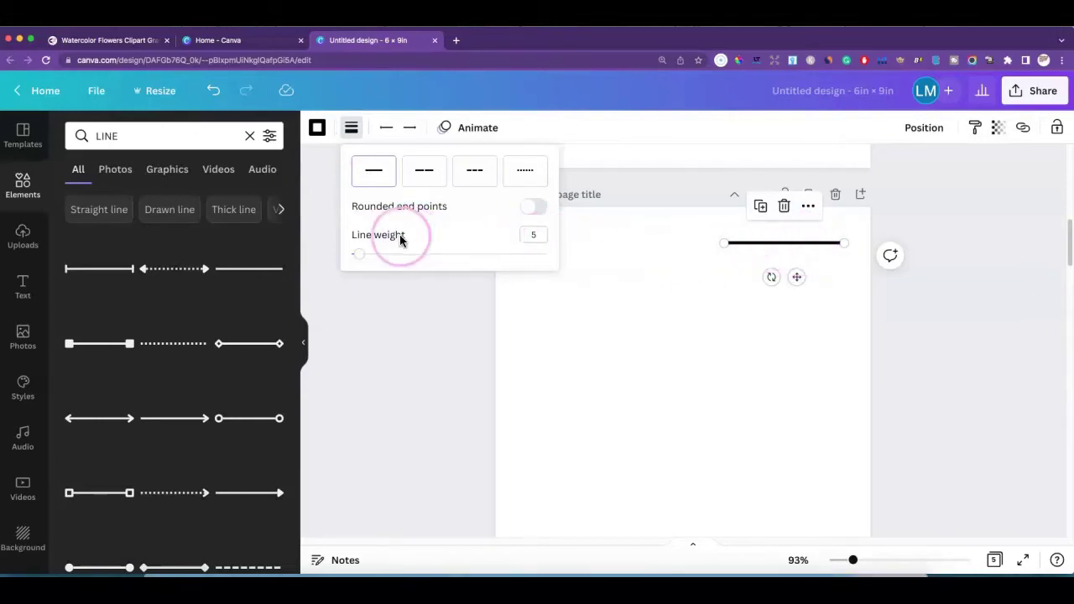
left_click_drag(360, 257, 356, 258)
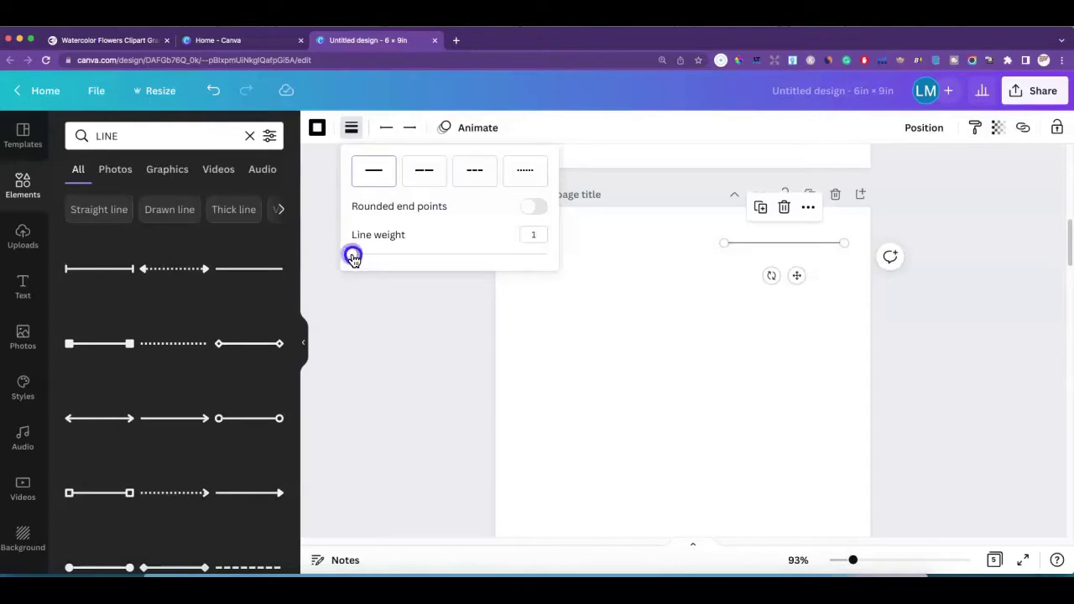
left_click(707, 248)
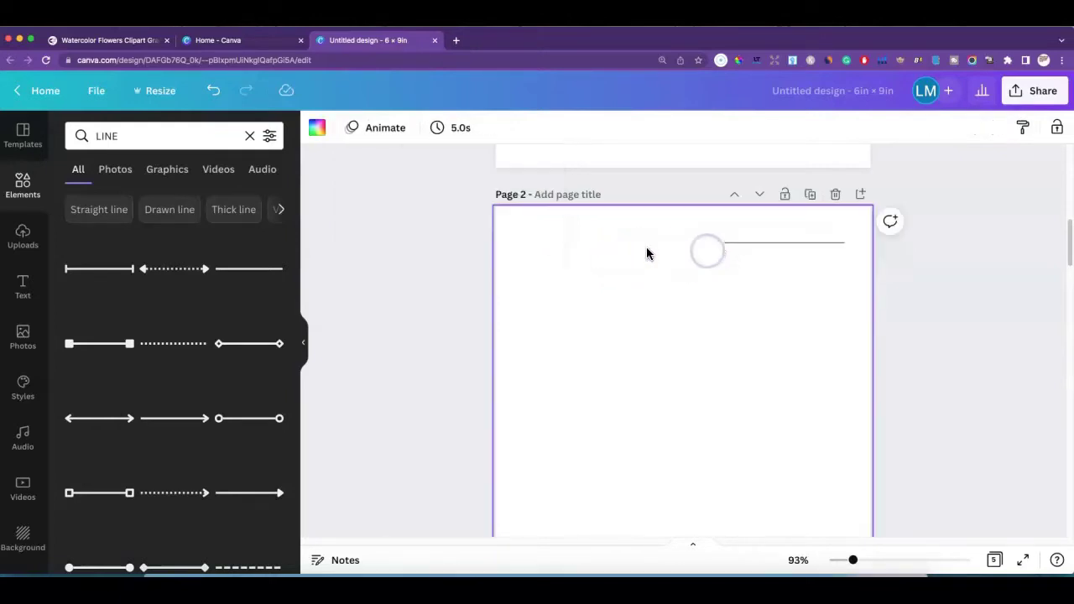
Add a subheading text box reading "Date:" to page 2 and select it
left_click(25, 292)
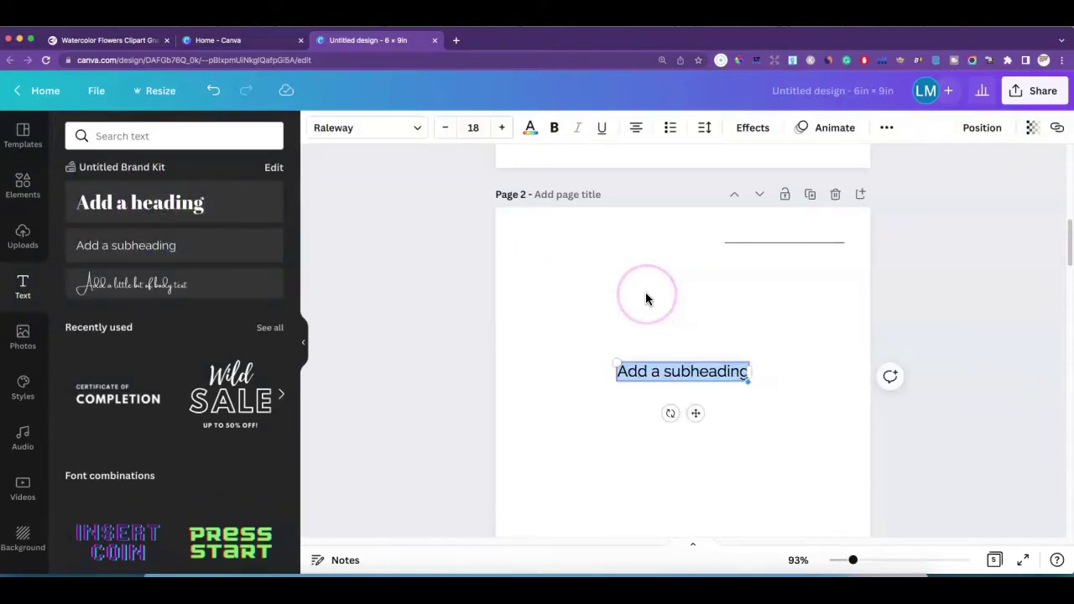
type("Cate")
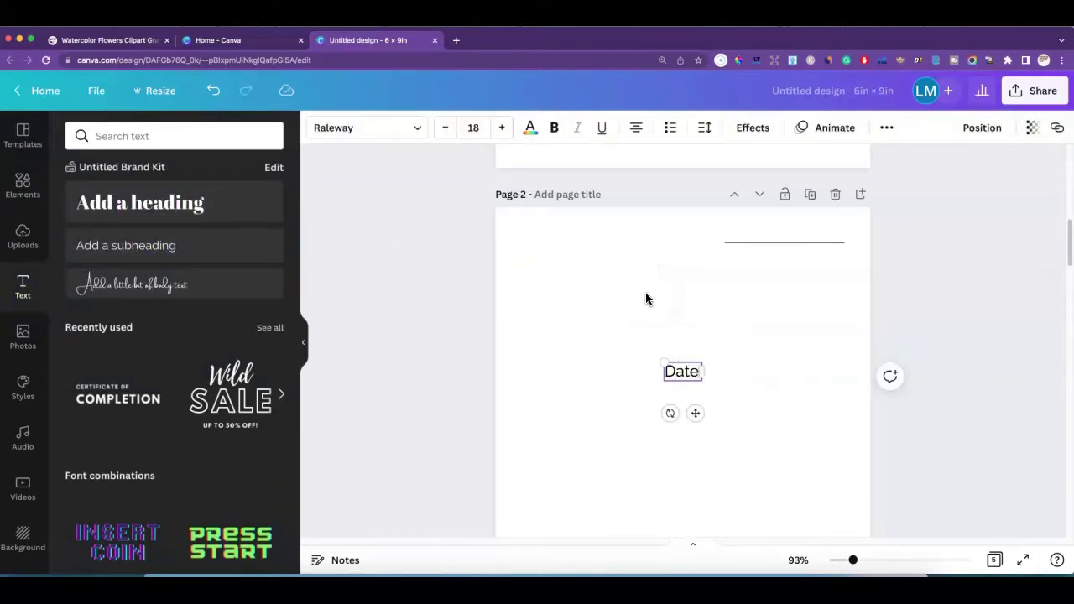
left_click(748, 295)
type(":")
left_click(749, 292)
left_click(677, 373)
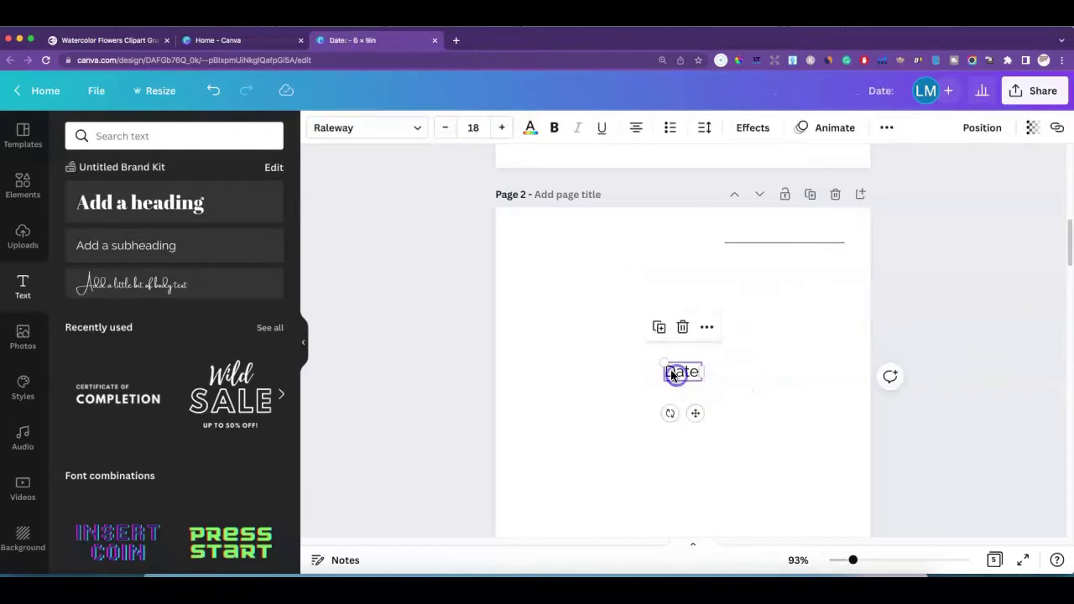
Shrink the "Date:" text to size 11.6, place it at the start of the line, and move both slightly lower
left_click_drag(664, 361, 712, 240)
left_click(758, 373)
left_click(676, 251)
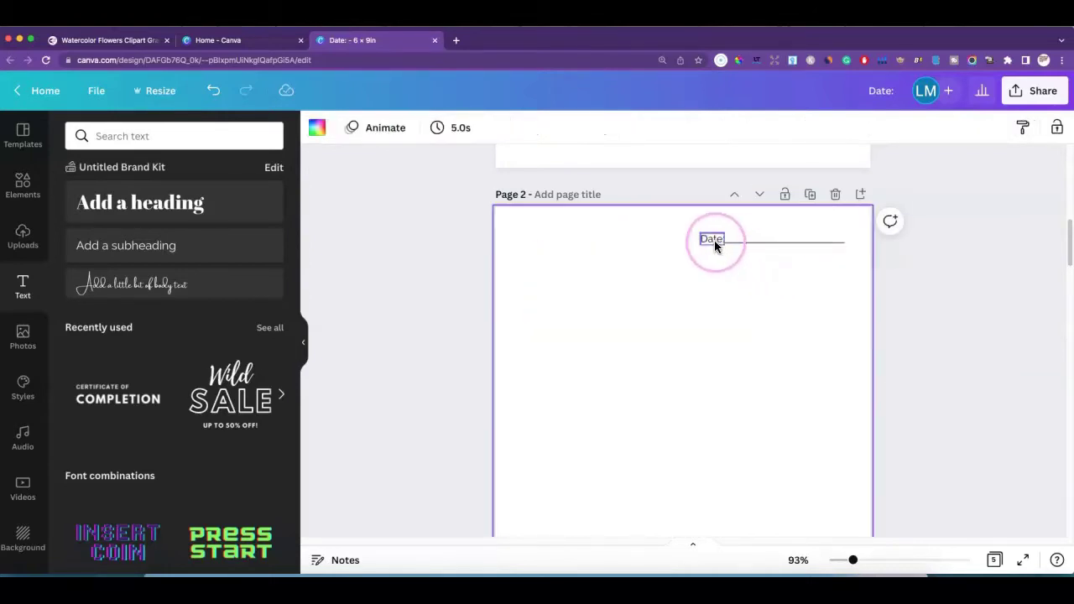
left_click_drag(715, 241, 768, 251)
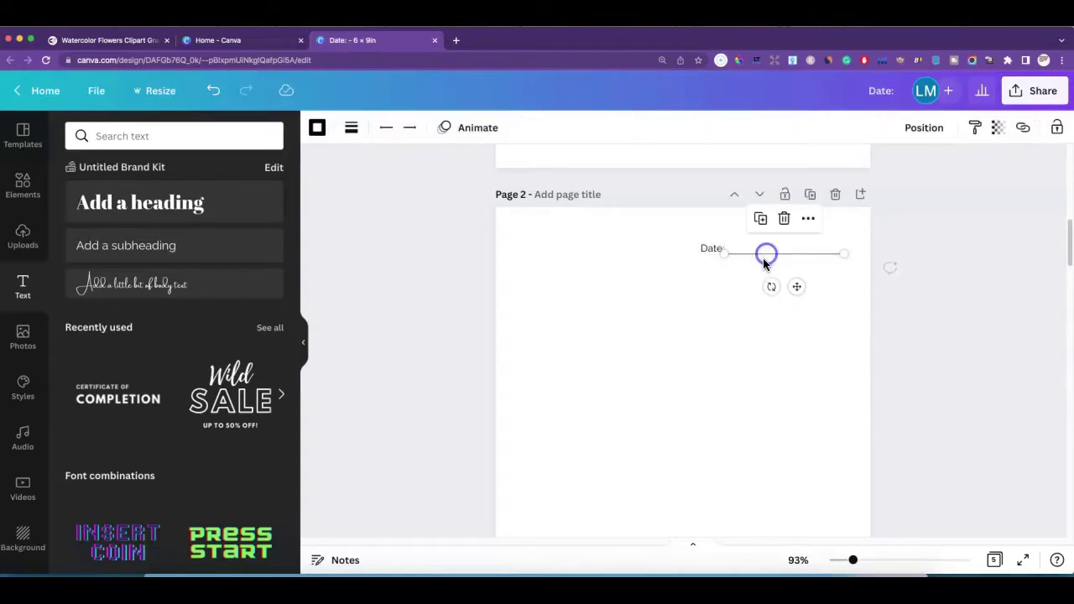
left_click(760, 269)
Add a heading reading "Sermon Notes" to page 2 and move it to the top of the page
left_click(140, 203)
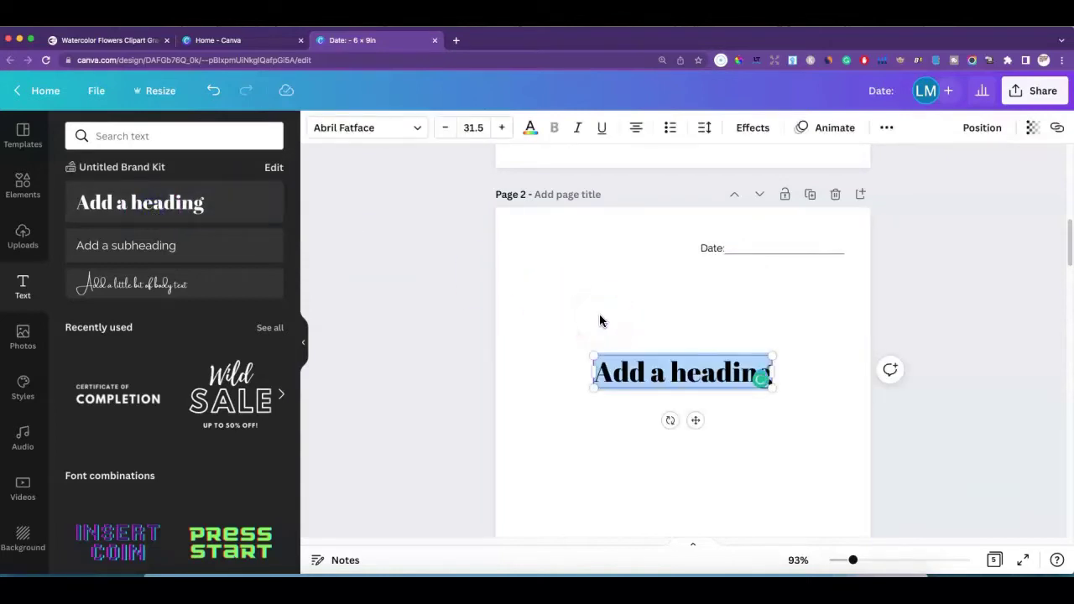
type("Sermin")
key("BackSpace")
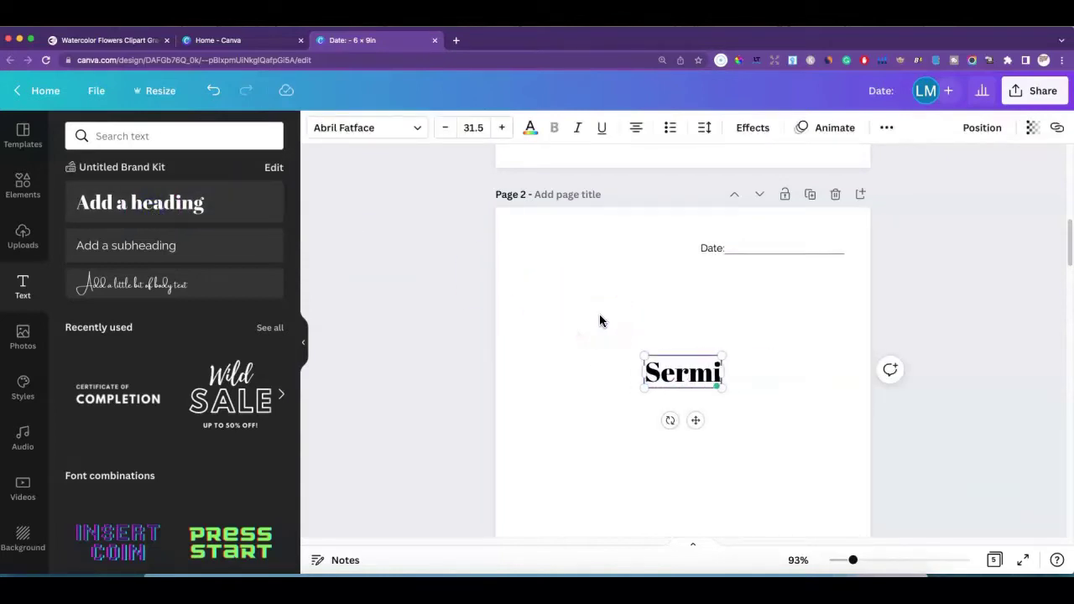
type("on Notes")
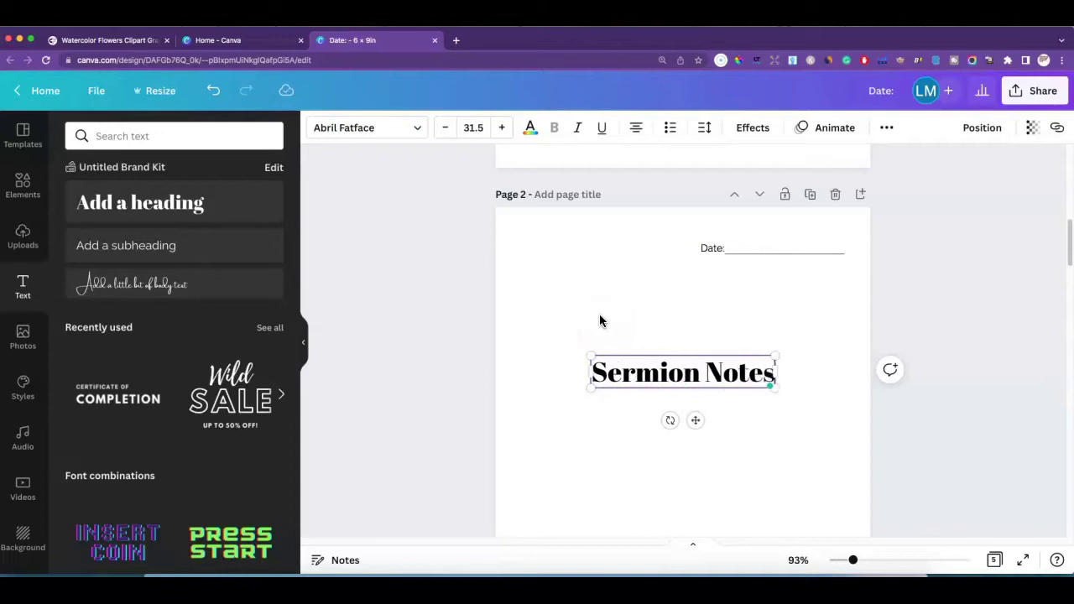
mouse_move(678, 383)
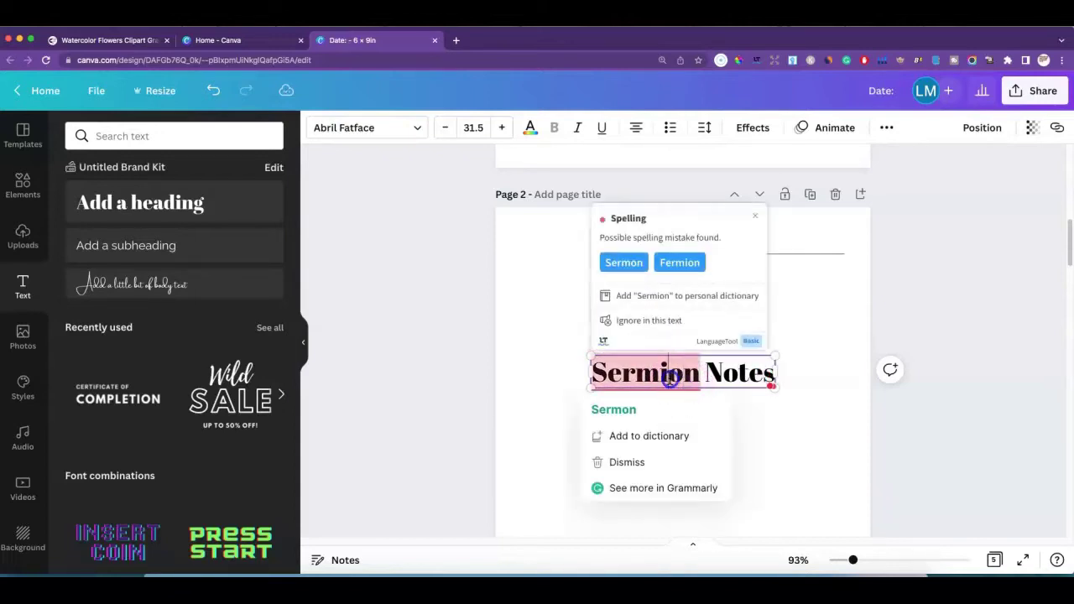
left_click(668, 379)
key("BackSpace")
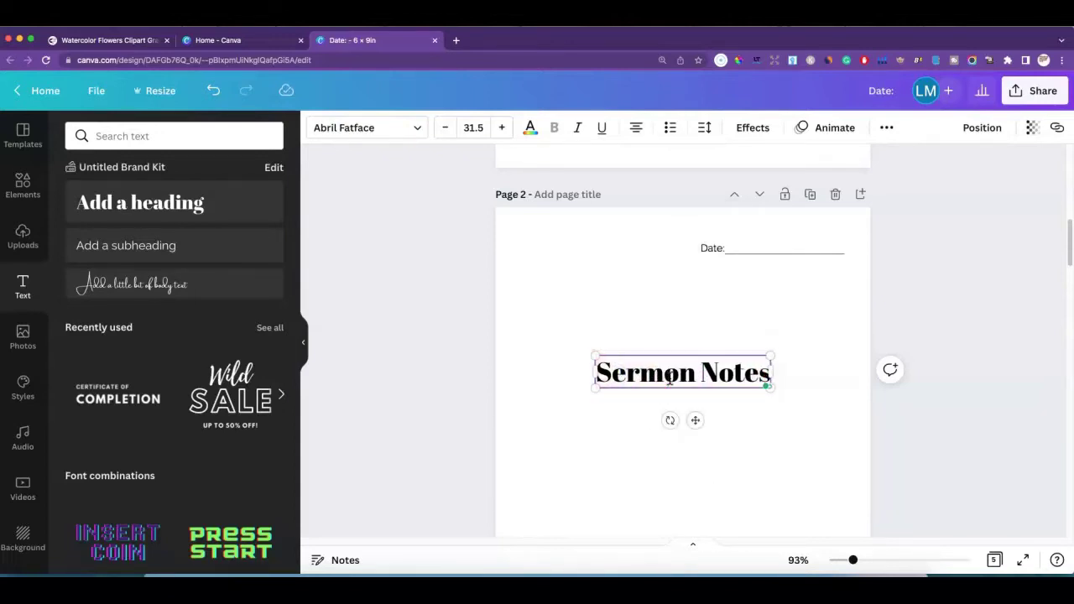
left_click(722, 336)
left_click_drag(712, 364, 711, 224)
Move the "Date:" label and its line lower so they sit clear of the heading
left_click(712, 252)
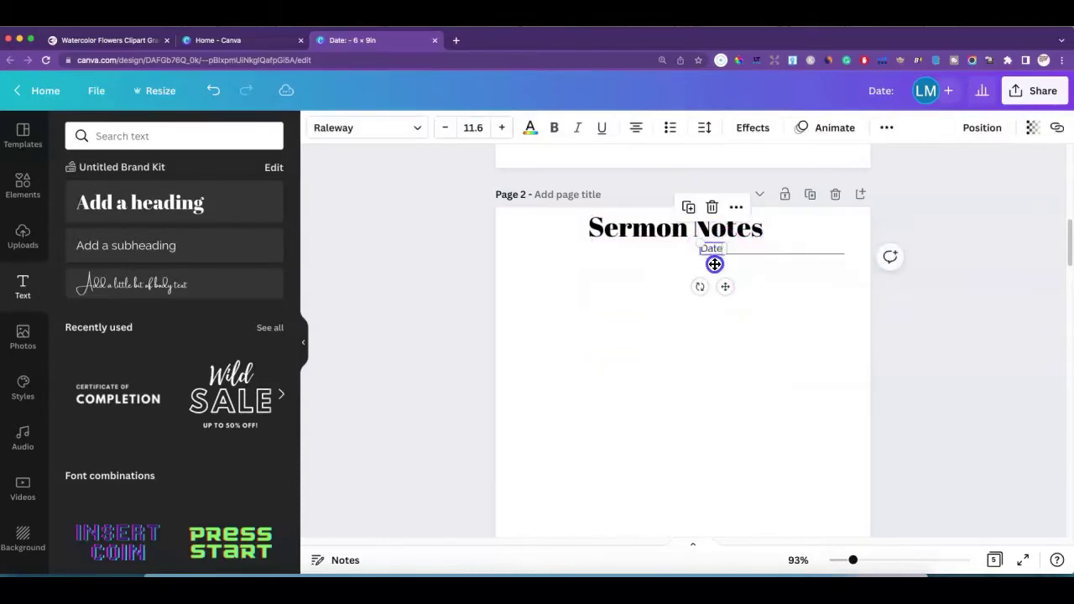
left_click_drag(714, 263, 749, 265)
left_click(756, 263)
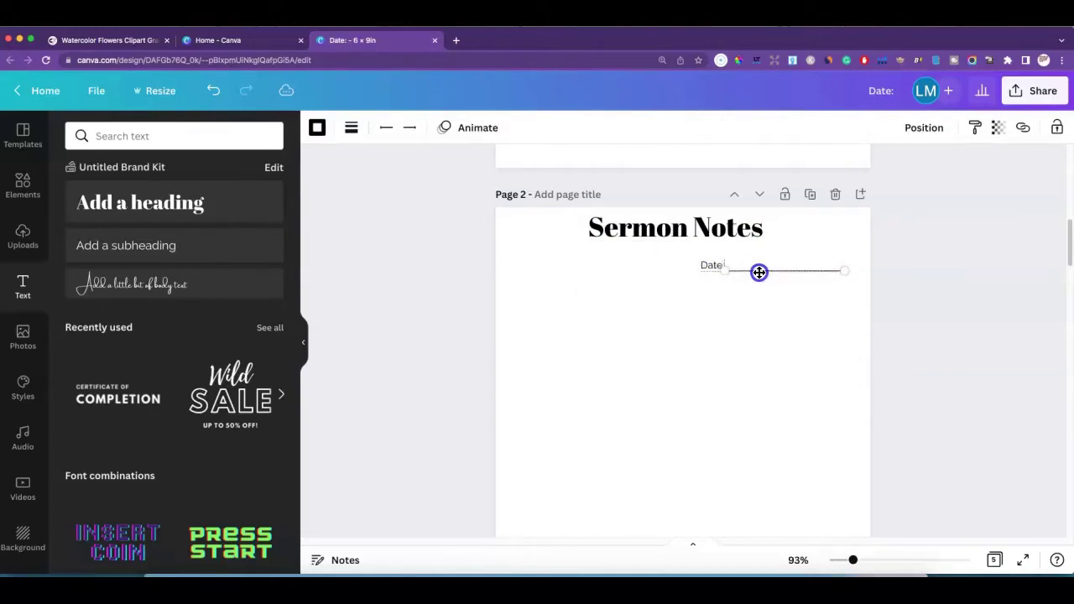
left_click(712, 283)
left_click(744, 270)
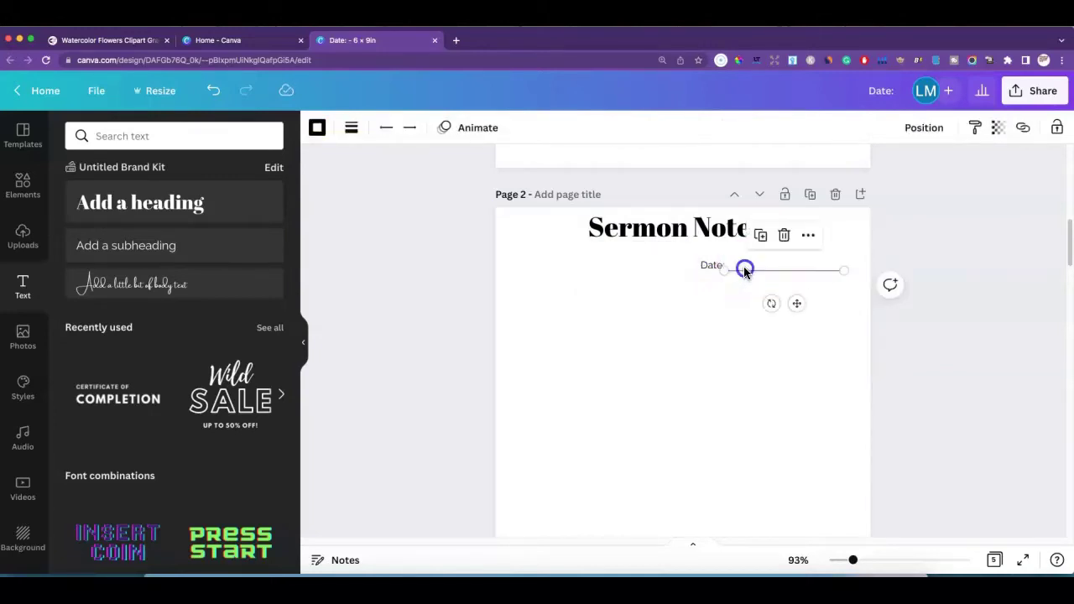
left_click_drag(745, 270, 747, 267)
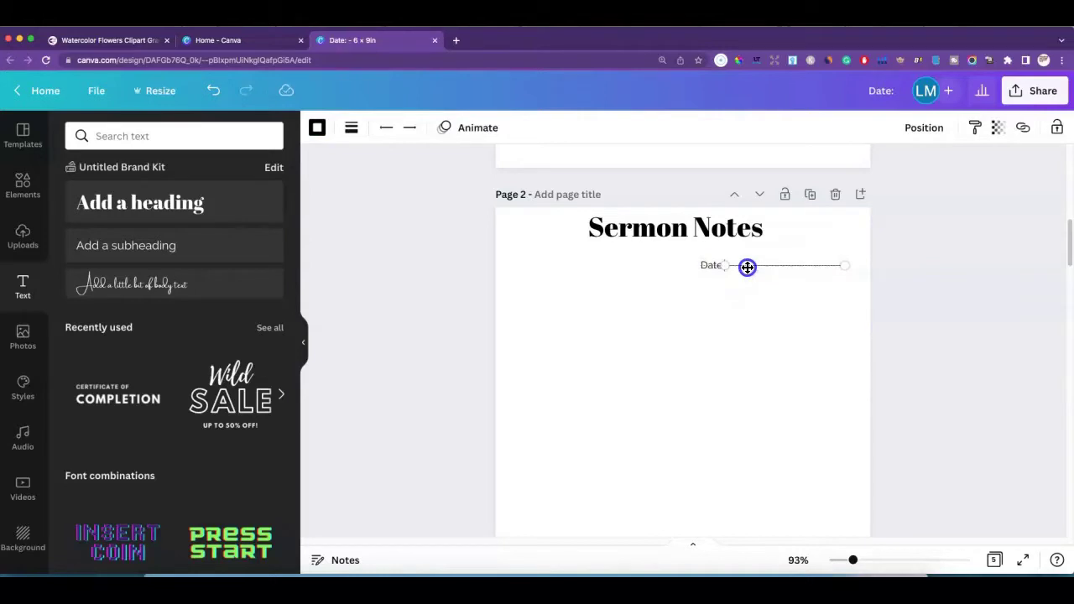
left_click(689, 270)
left_click(749, 265)
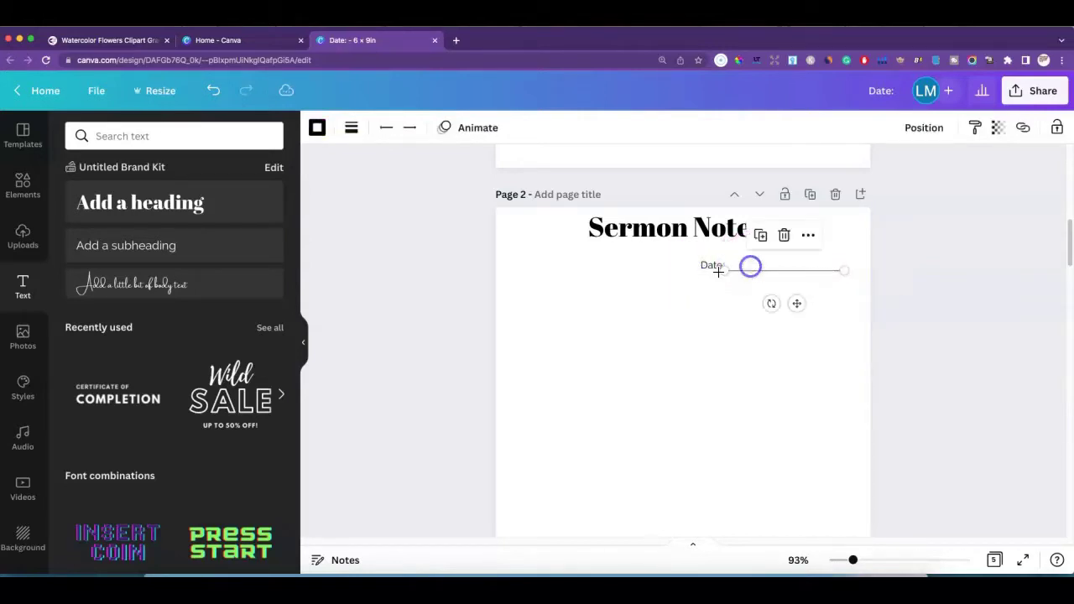
left_click(686, 274)
Center the "Sermon Notes" heading horizontally on the page and shrink it to size 20.2
left_click_drag(685, 242, 690, 241)
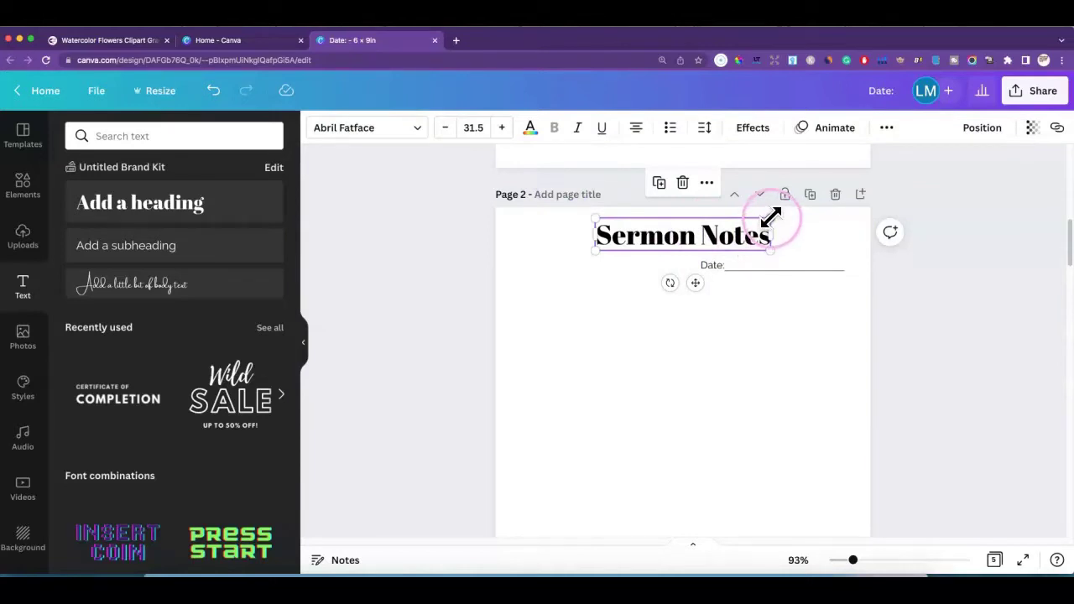
left_click_drag(770, 216, 700, 230)
Browse the available fonts for the "Sermon Notes" heading
left_click(418, 127)
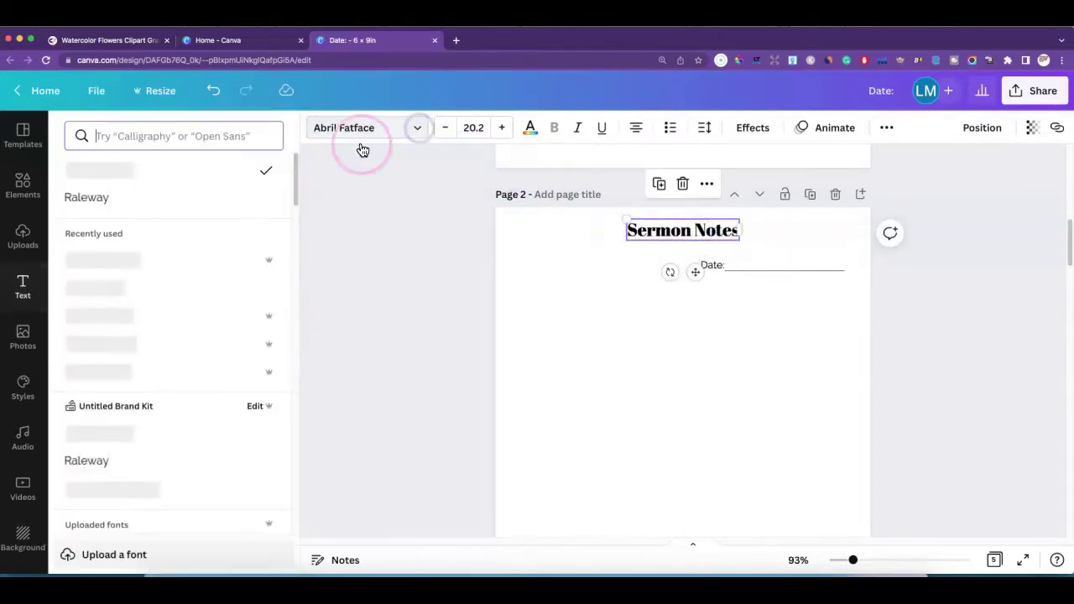
scroll(160, 300, "down", 8)
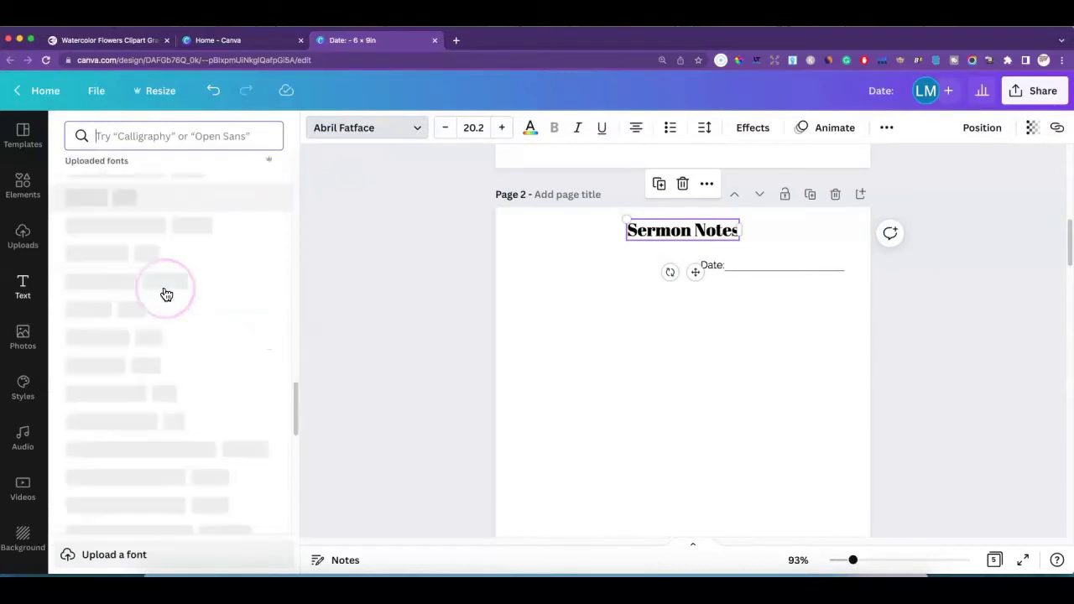
scroll(166, 294, "down", 6)
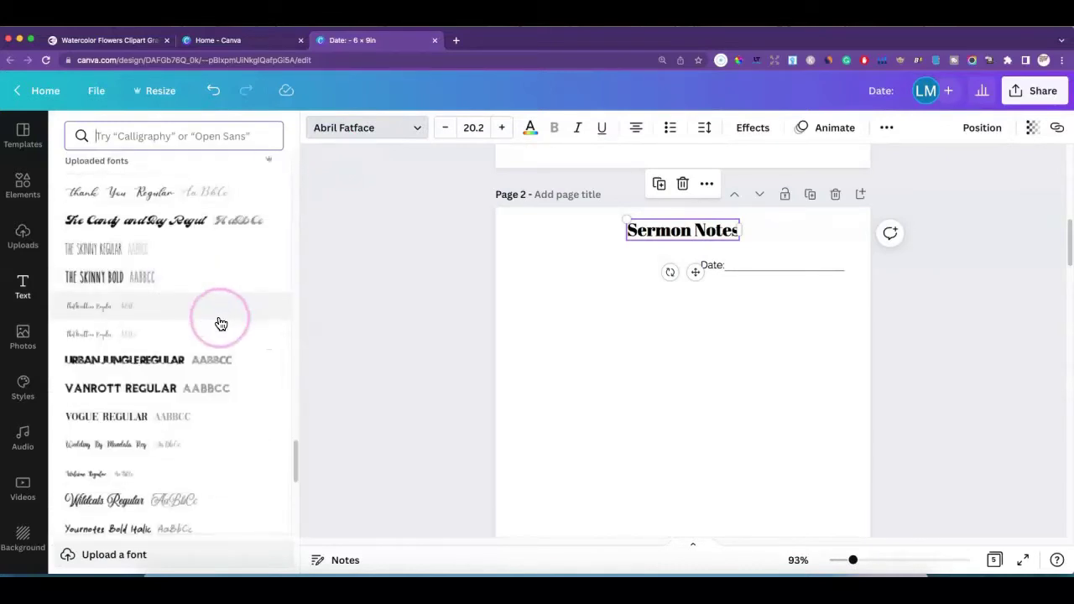
scroll(221, 324, "down", 10)
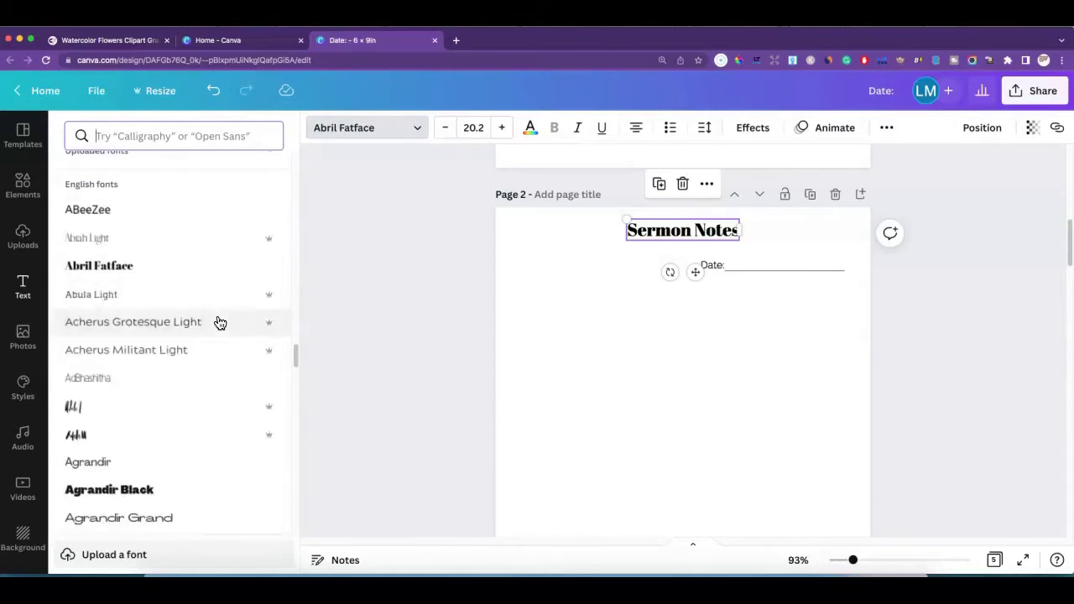
scroll(218, 323, "up", 15)
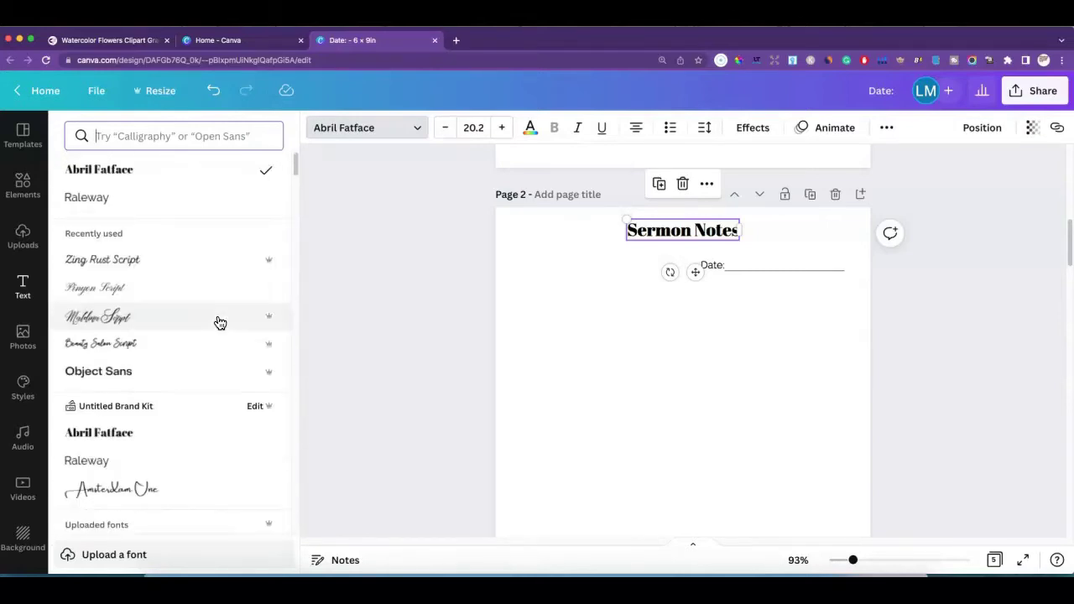
left_click(481, 201)
left_click(529, 230)
left_click(677, 245)
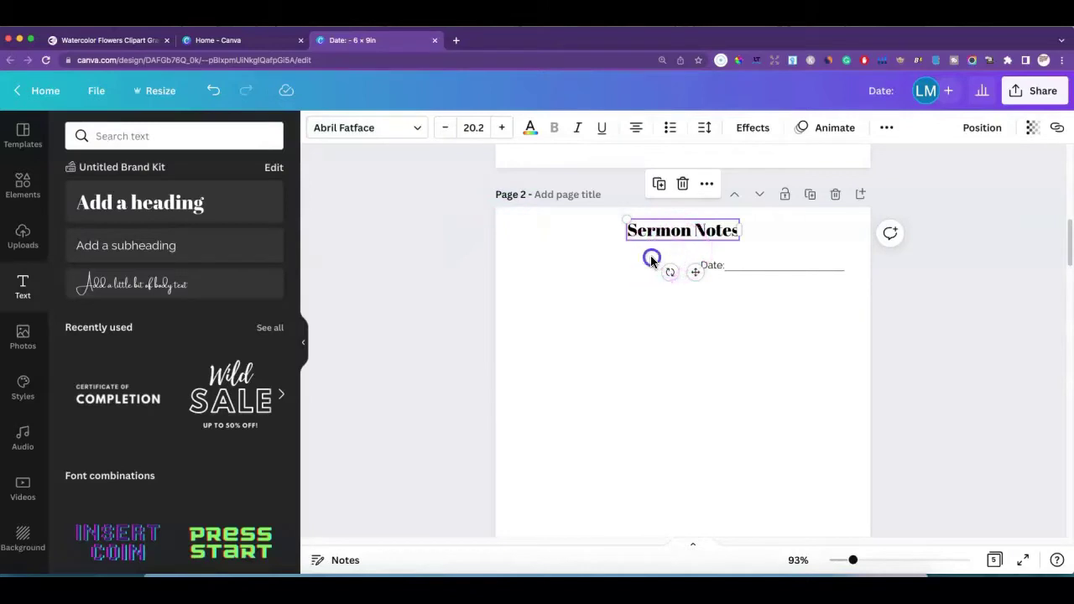
left_click(651, 260)
Nudge the heading slightly up on the page's vertical centerline and search the fonts for "script"
left_click_drag(680, 234, 683, 230)
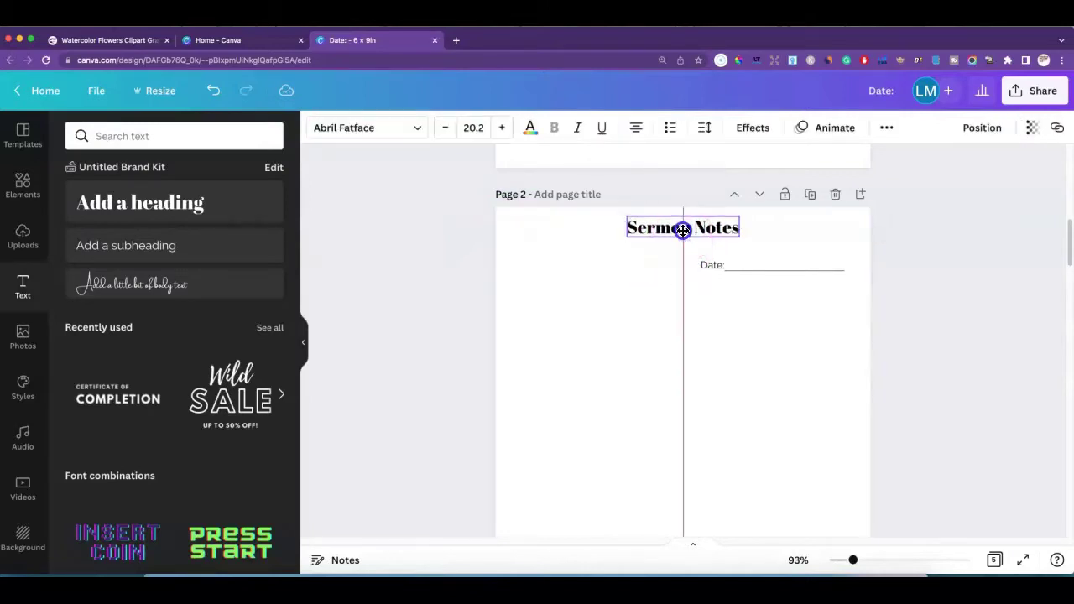
left_click(411, 132)
left_click(178, 137)
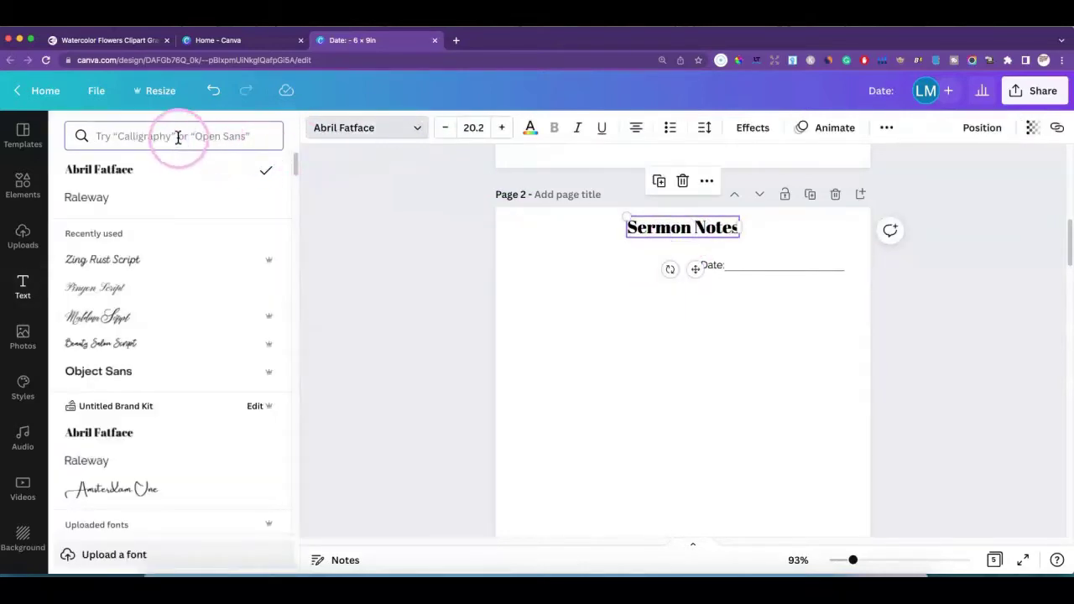
type("s")
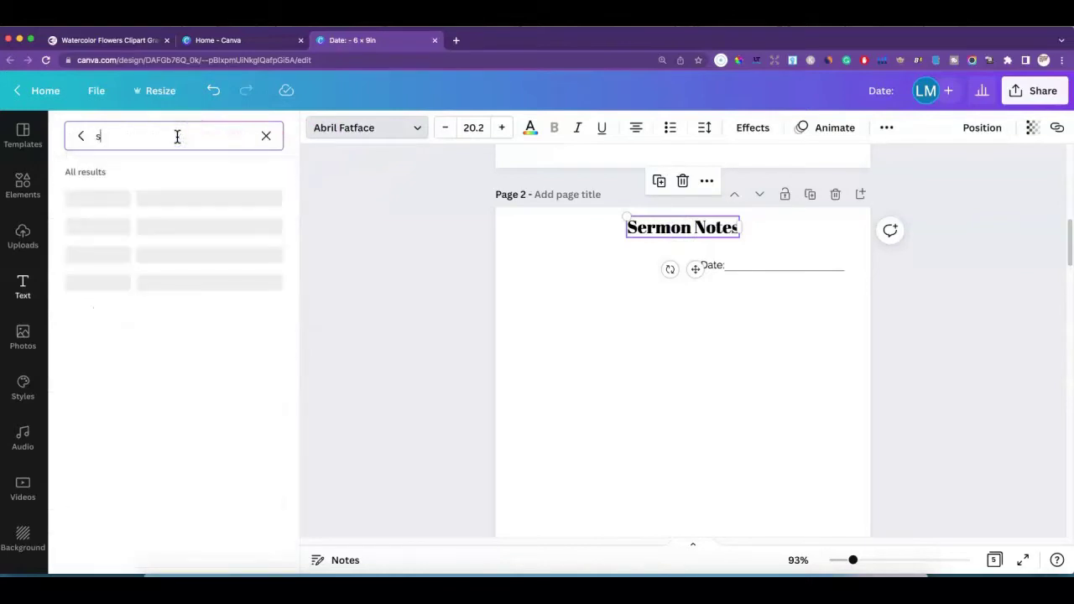
type("cript")
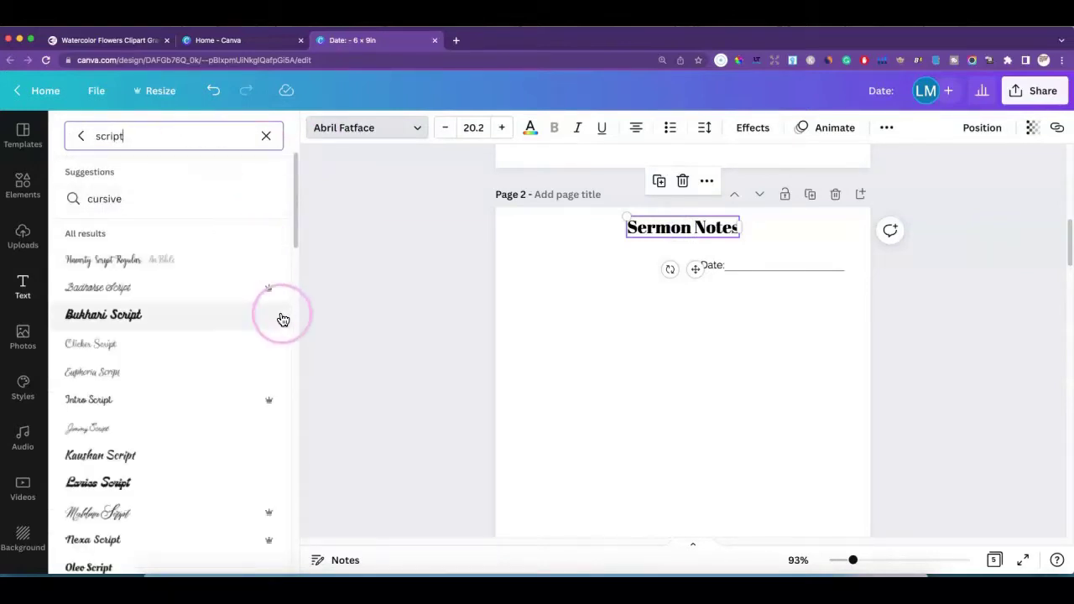
Try Anastasia Script and Waymar Script from the search results on the heading
scroll(204, 271, "down", 2)
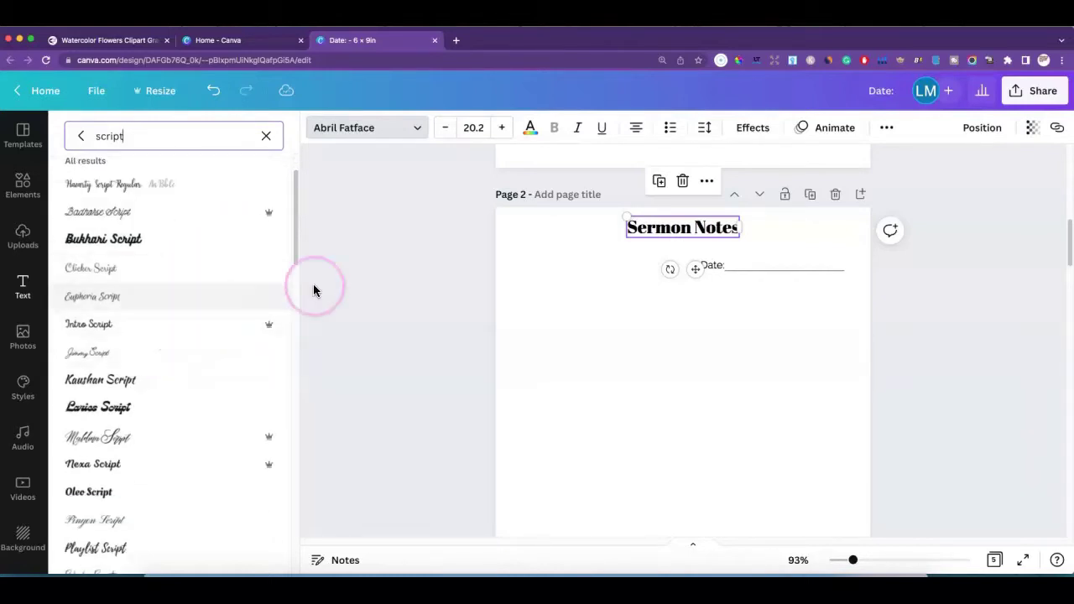
scroll(162, 380, "down", 7)
scroll(178, 380, "down", 14)
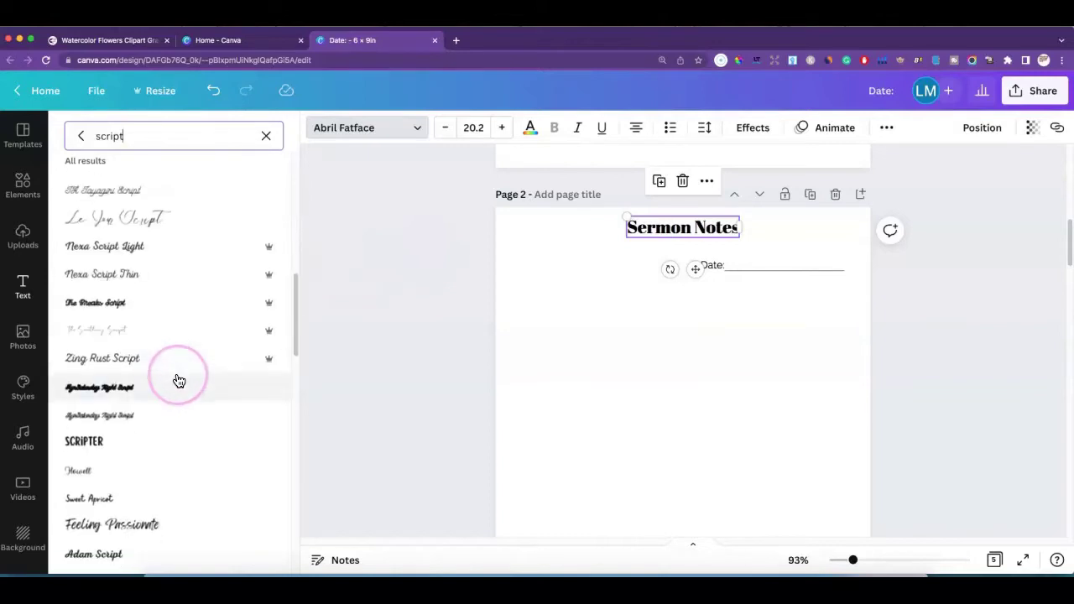
scroll(198, 369, "down", 2)
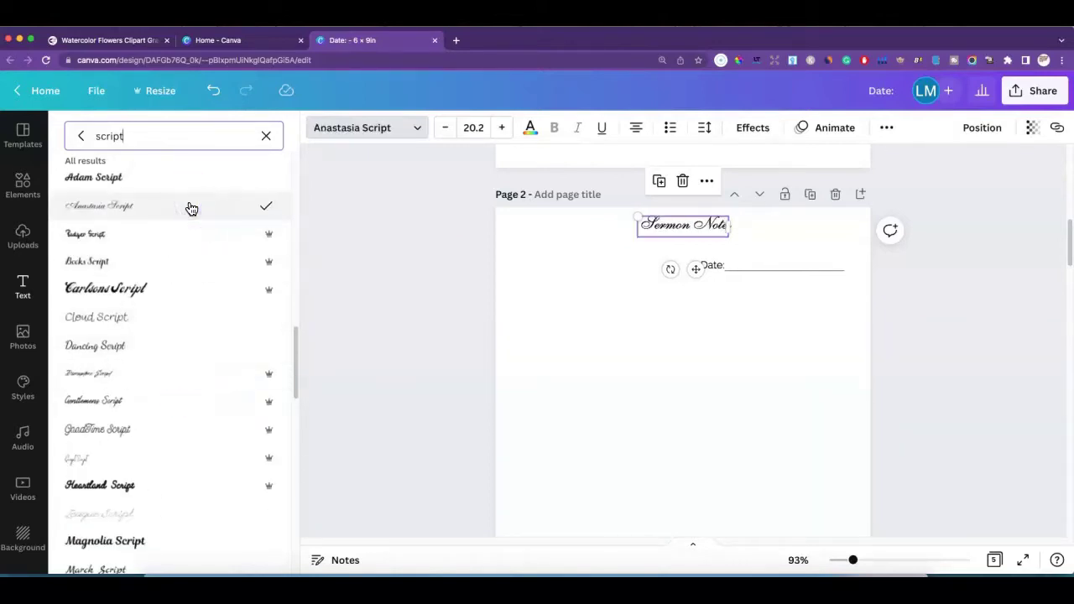
scroll(204, 448, "down", 7)
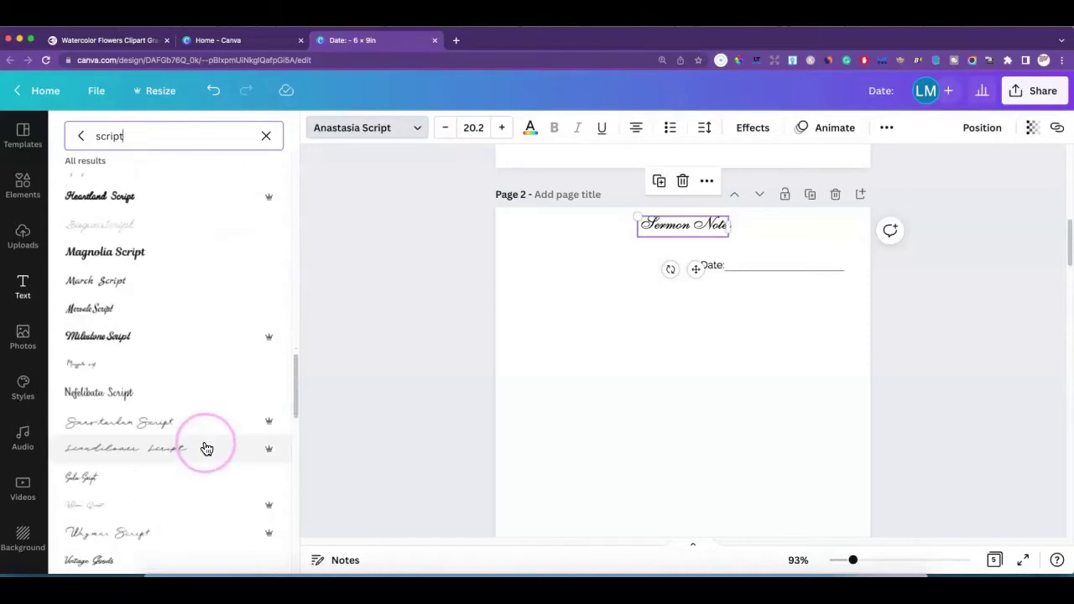
scroll(207, 447, "down", 3)
left_click(197, 431)
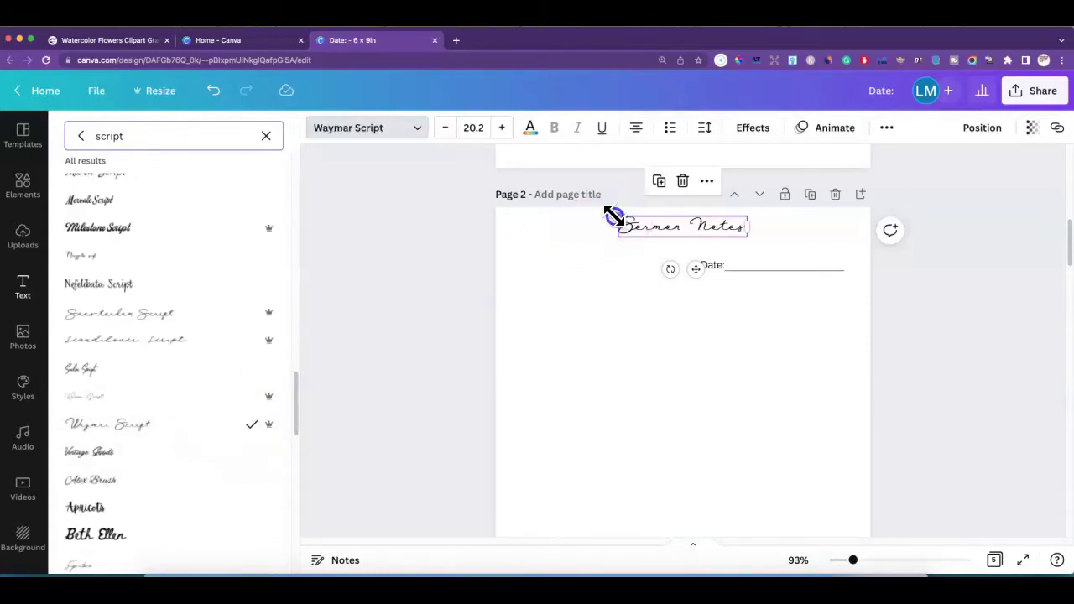
Enlarge the "Sermon Notes" heading to size 23.2, keep it centered near the top of the page, and deselect it
left_click_drag(614, 215, 670, 230)
left_click(642, 263)
left_click(614, 255)
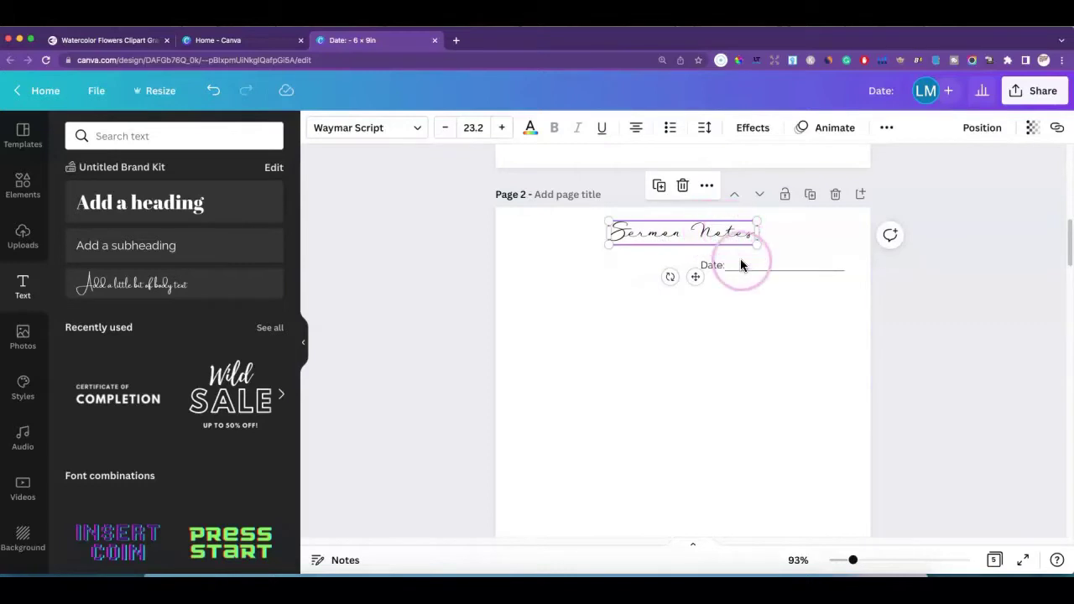
left_click(733, 310)
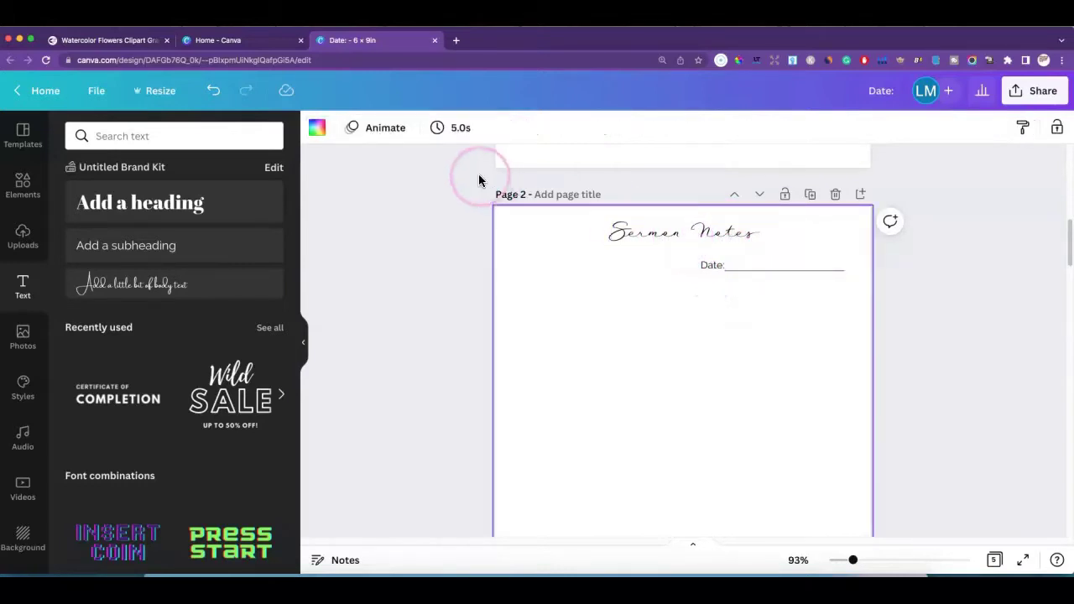
Try the Alex Brush and The Youngest Script fonts on the "Sermon Notes" heading
left_click(624, 237)
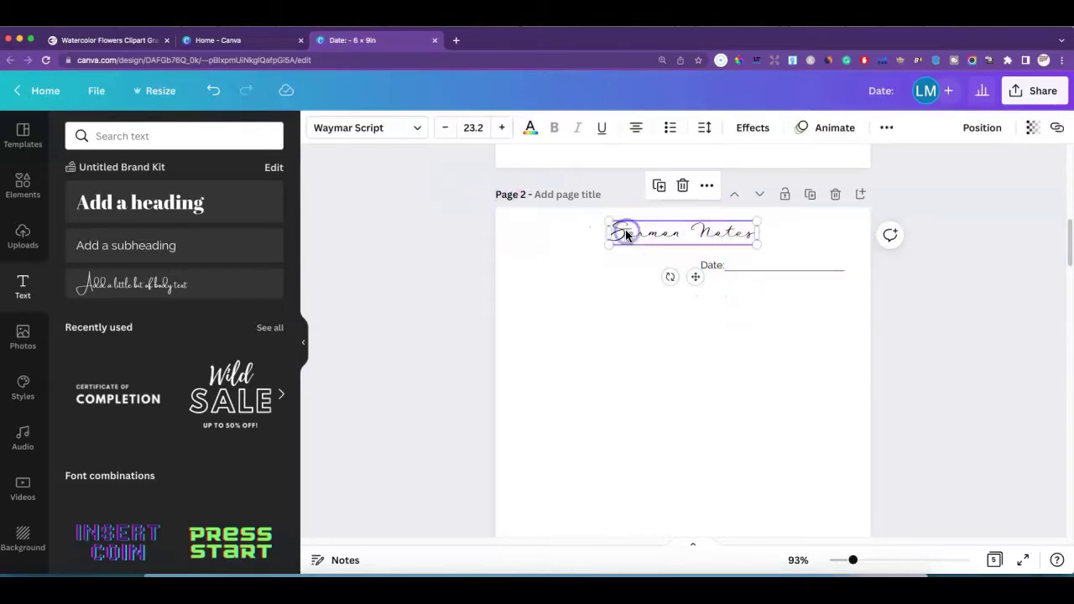
left_click(418, 130)
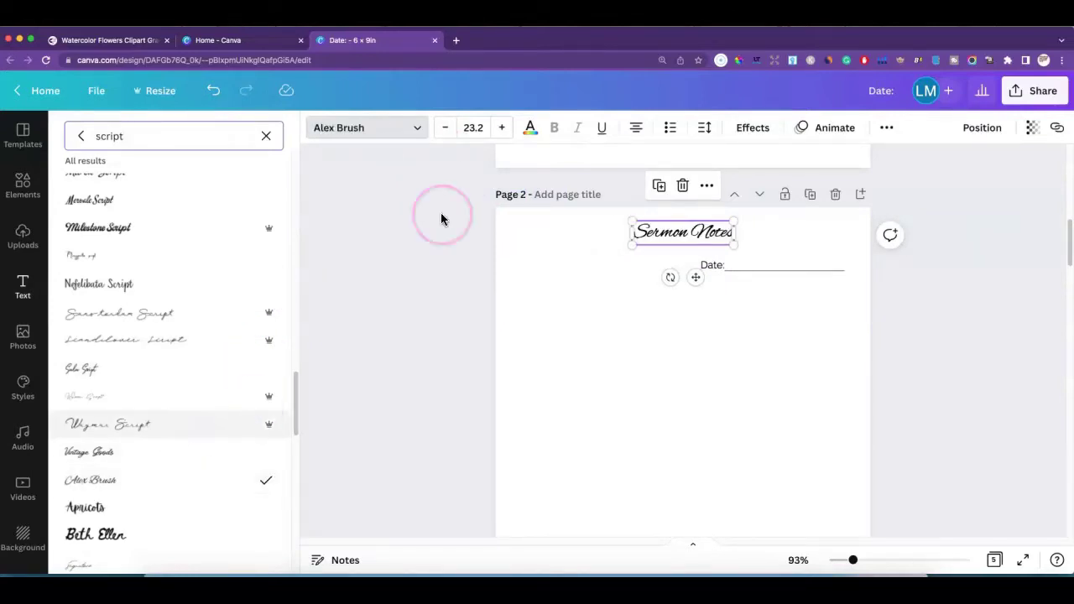
scroll(239, 400, "down", 5)
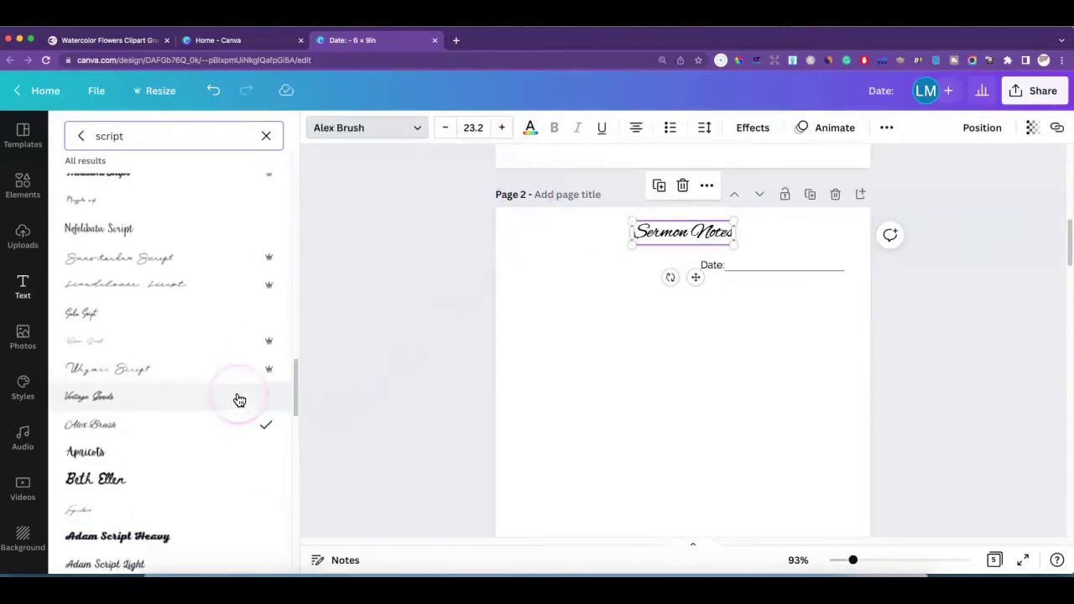
scroll(238, 400, "down", 6)
left_click(211, 391)
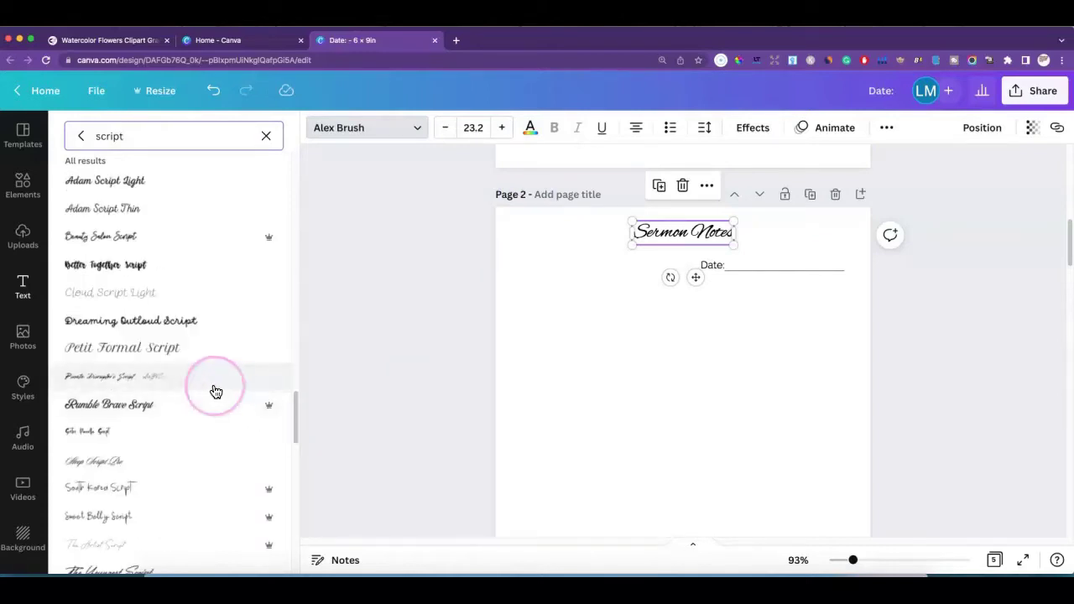
scroll(230, 425, "down", 1)
scroll(230, 420, "down", 5)
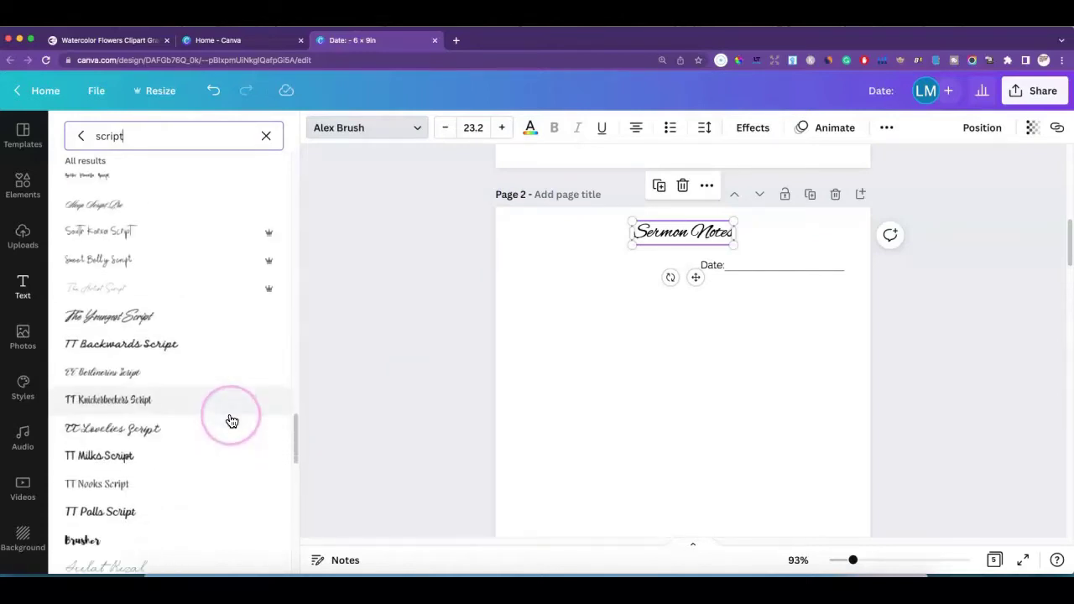
left_click(195, 323)
left_click(635, 239)
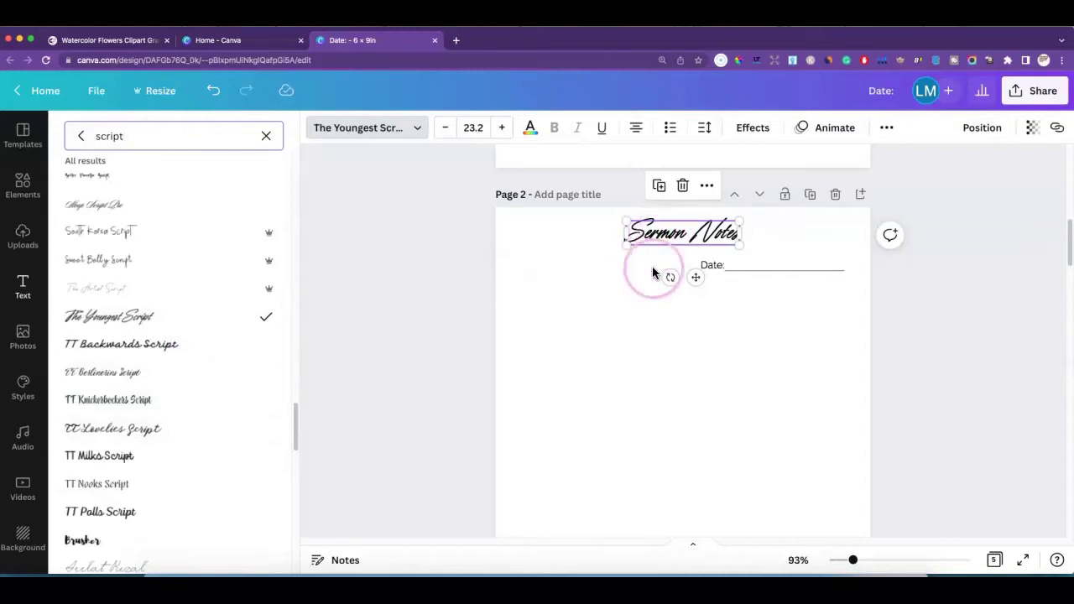
left_click(652, 263)
Set the "Sermon Notes" heading's font to Alex Brush, check further script fonts, and deselect the heading
left_click(683, 233)
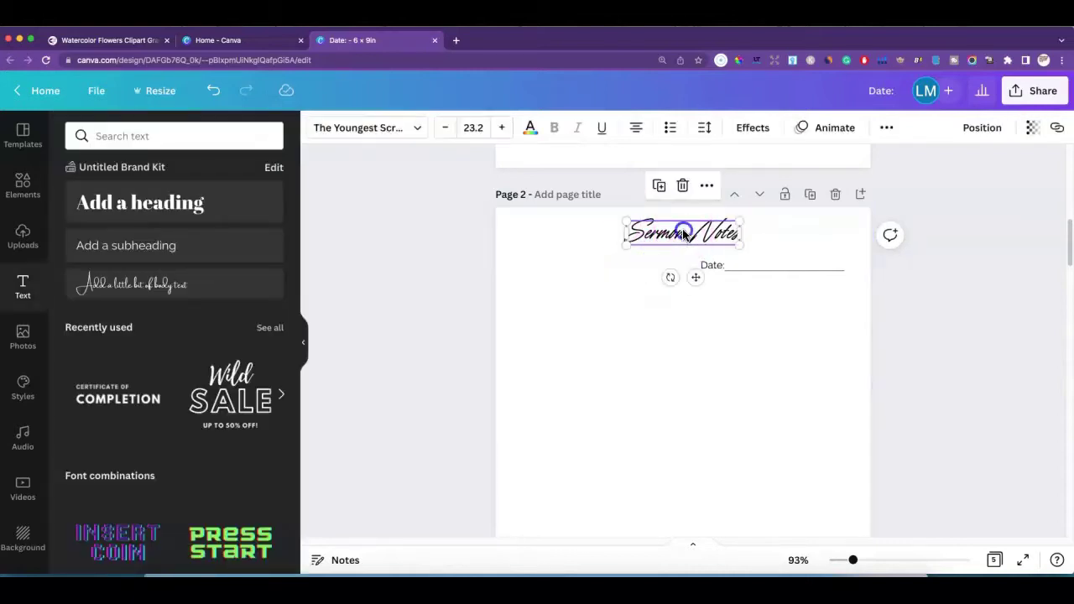
left_click(412, 128)
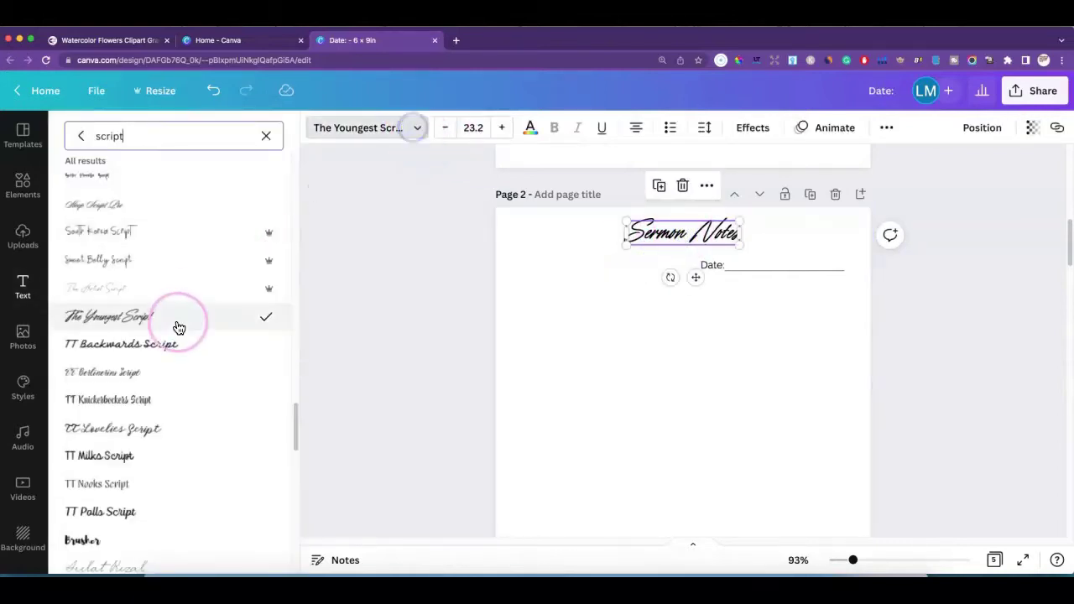
scroll(176, 328, "up", 3)
scroll(168, 325, "up", 2)
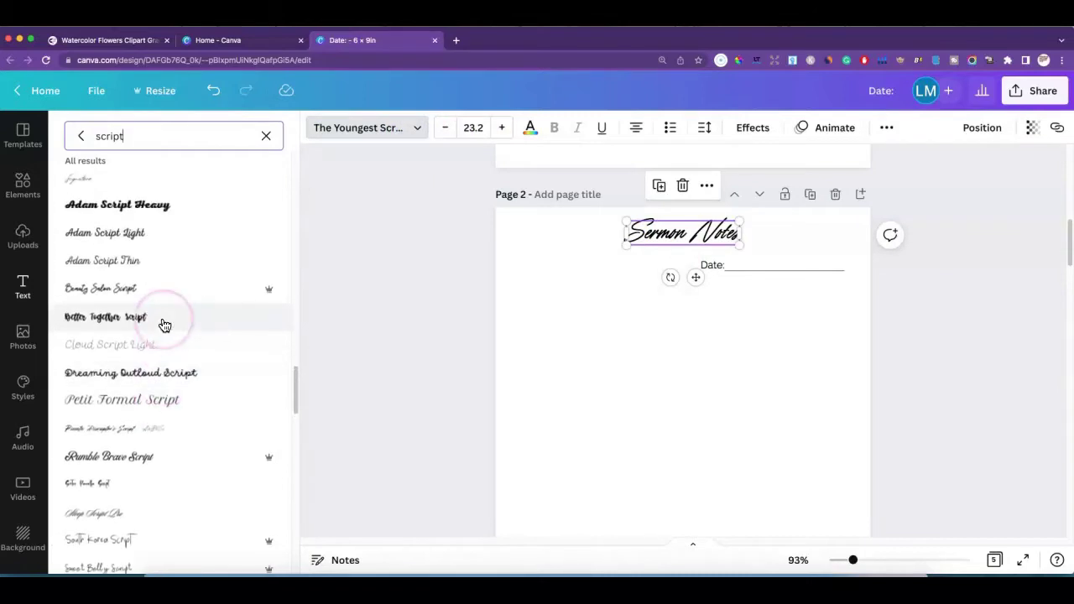
scroll(164, 325, "up", 6)
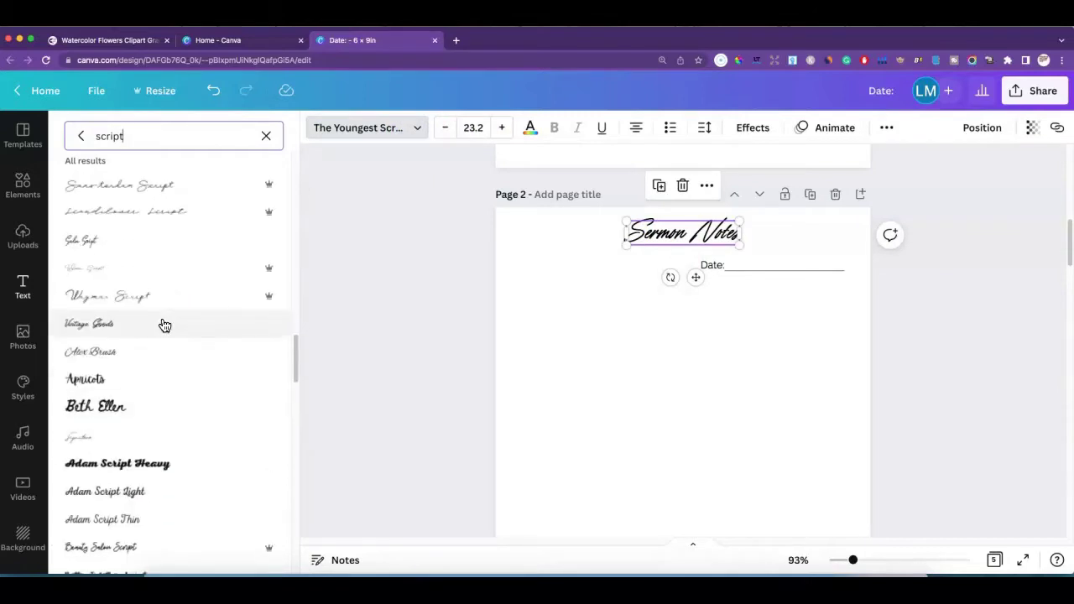
left_click(160, 336)
left_click(158, 348)
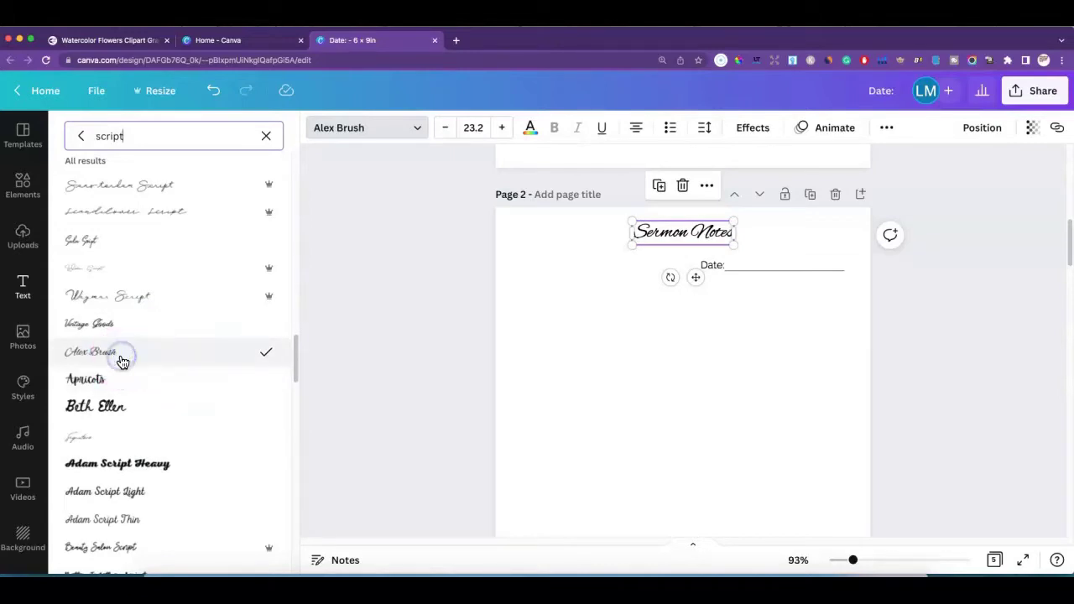
scroll(173, 367, "down", 10)
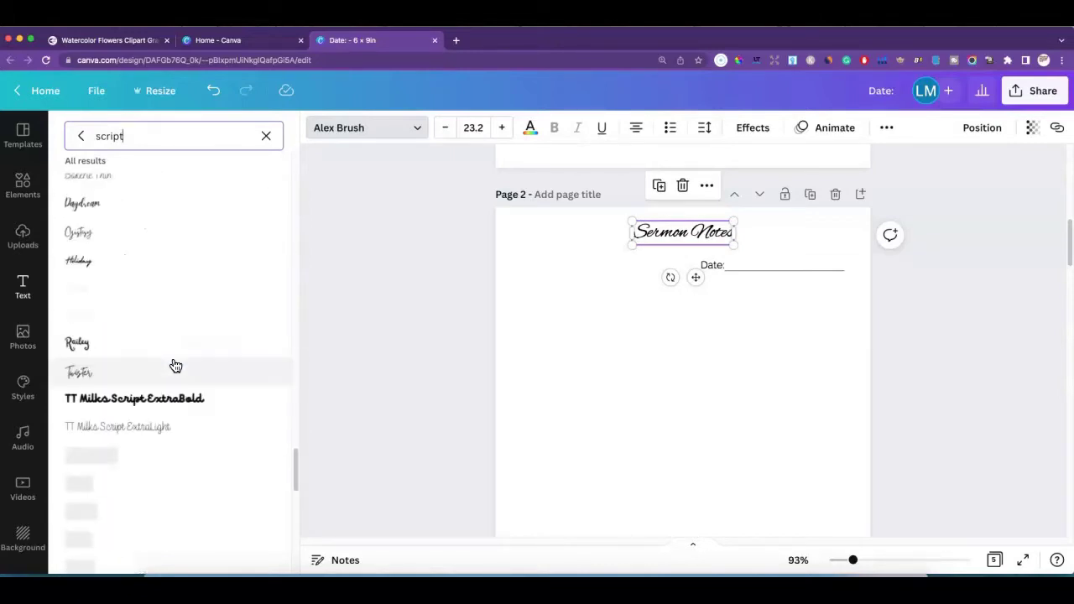
left_click(170, 140)
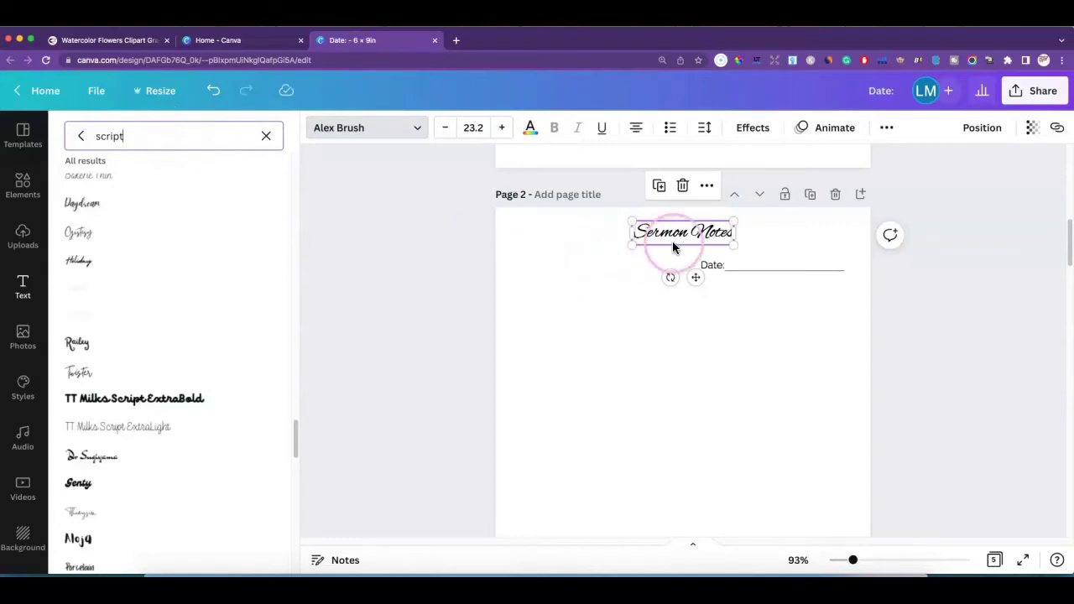
left_click(630, 287)
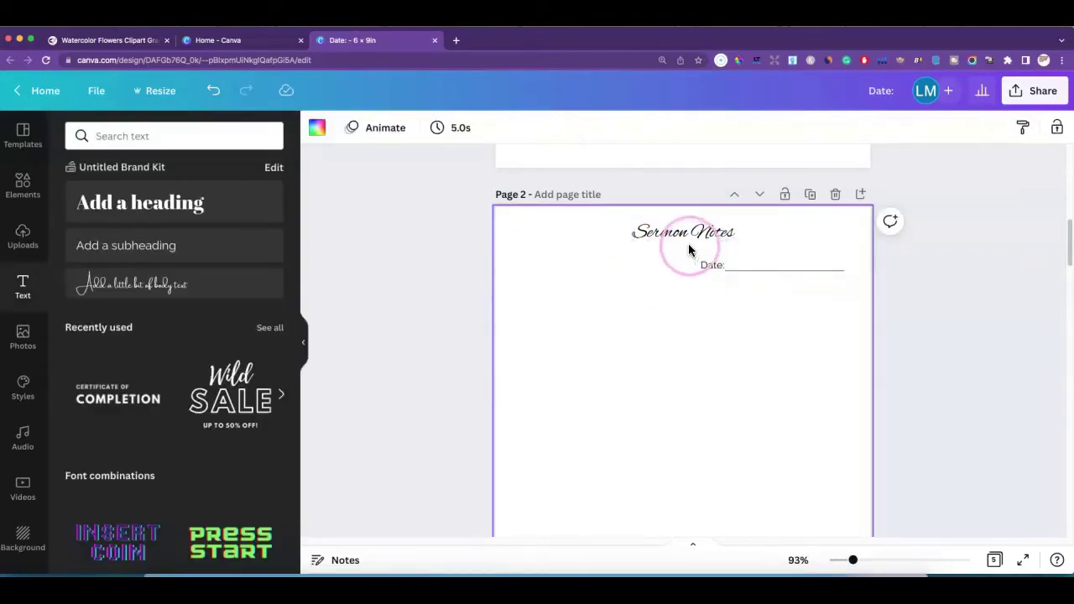
Enlarge the "Sermon Notes" heading to about size 30.9 and center it near the top of the page
left_click(635, 244)
left_click_drag(631, 246, 594, 244)
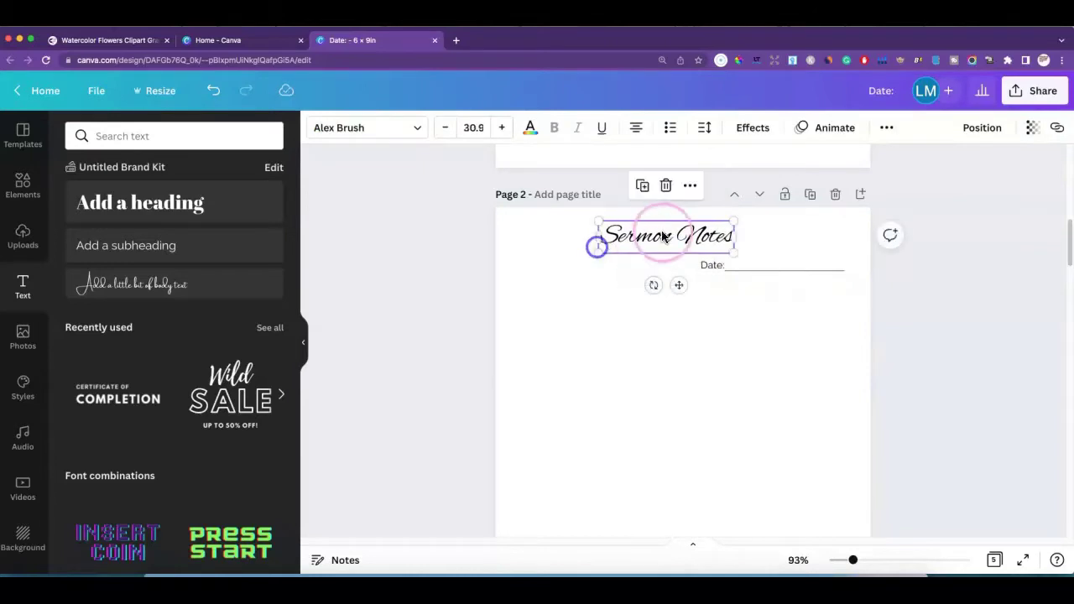
left_click_drag(665, 231, 678, 232)
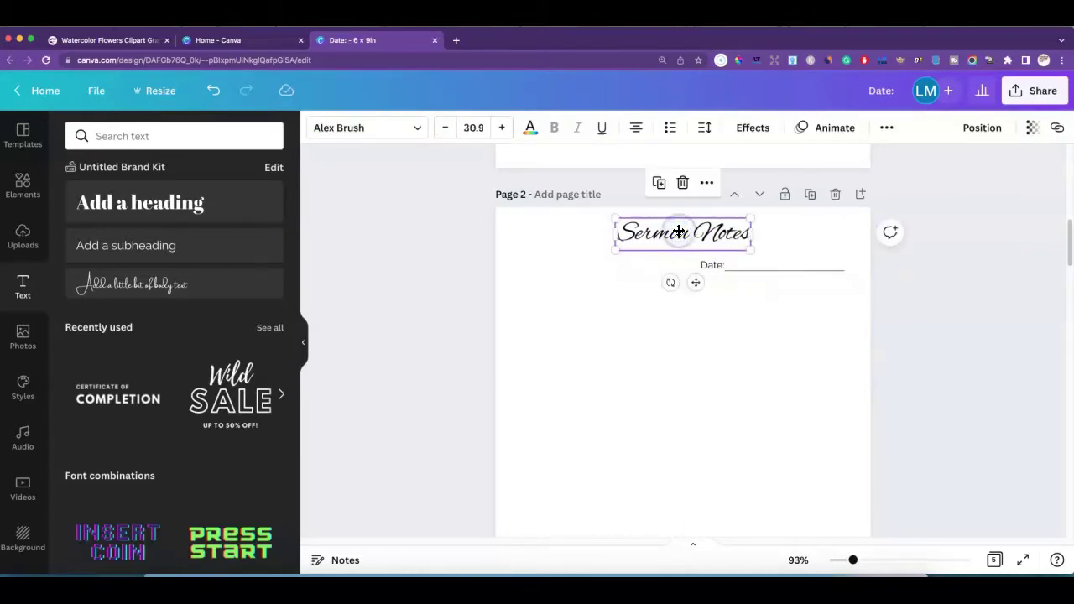
left_click(612, 331)
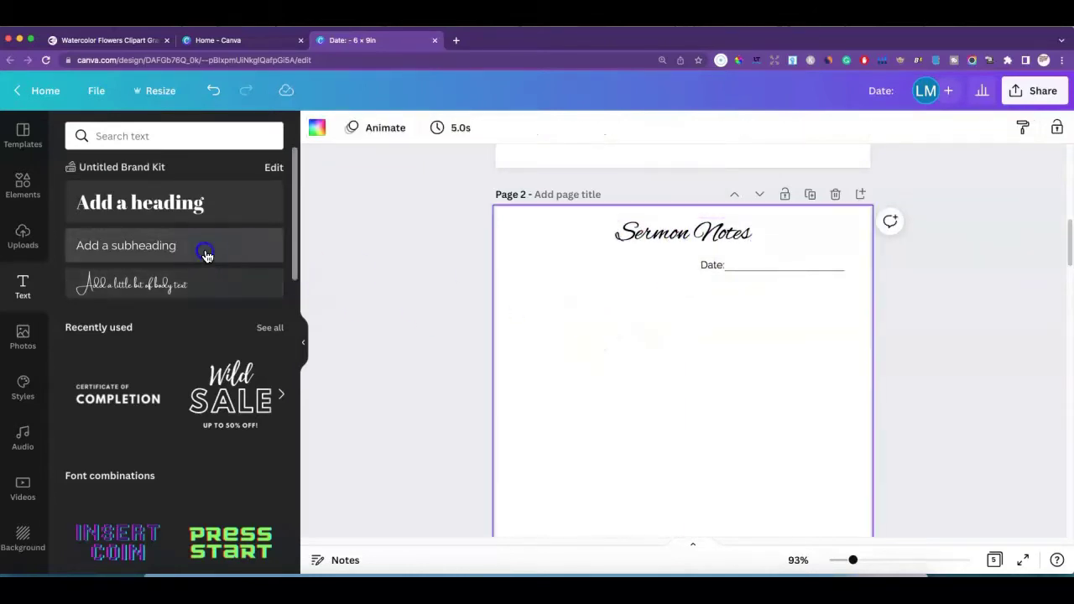
Add a subheading text box below the date line on the page's left side, reading "Bible Verse"
left_click(206, 249)
left_click_drag(686, 372, 592, 313)
double_click(591, 315)
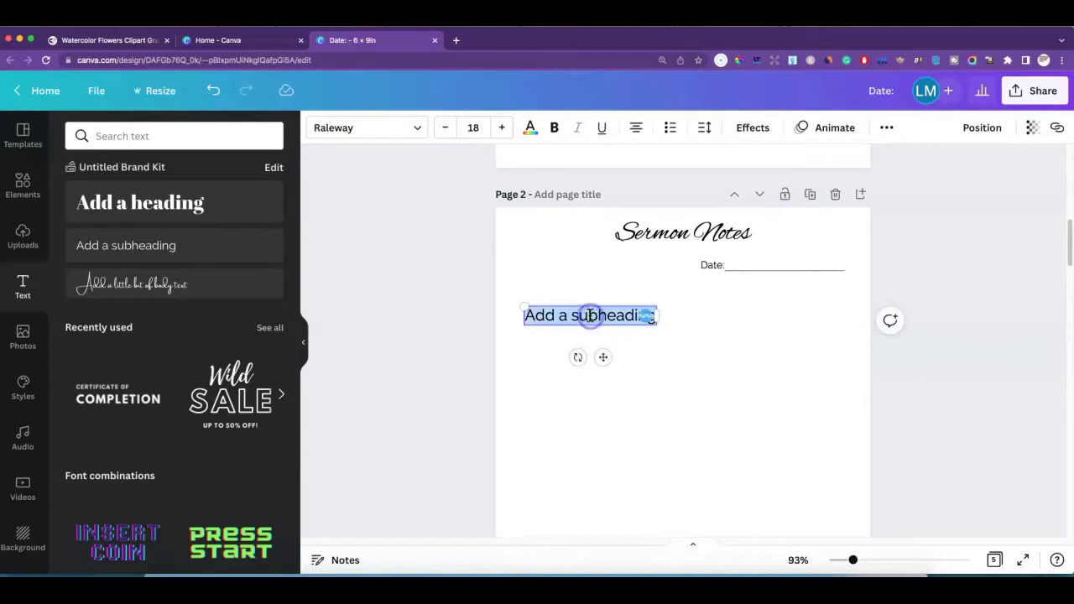
key("BackSpace")
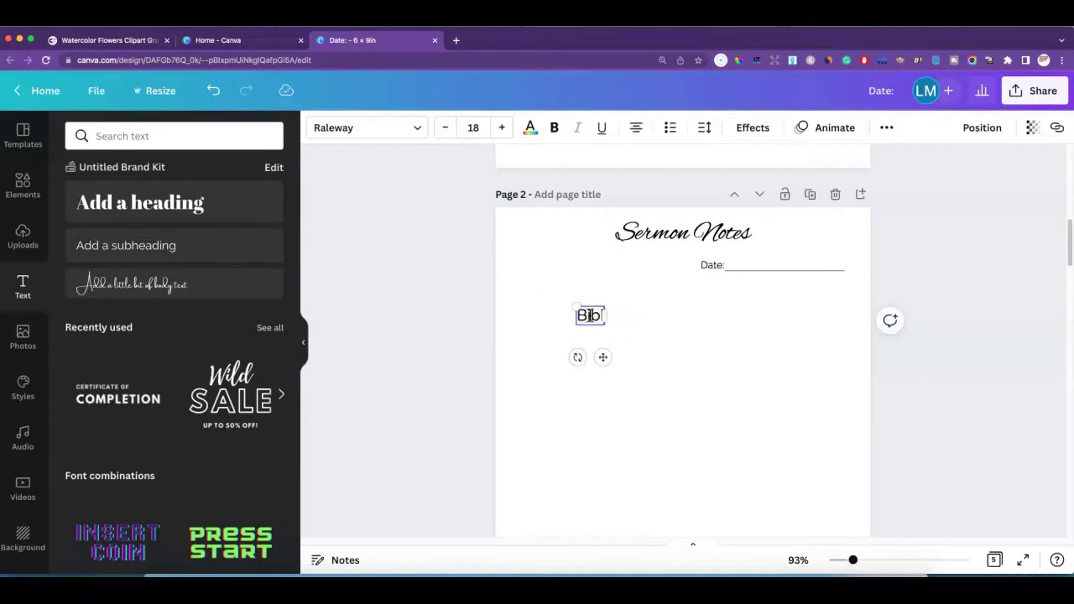
type("Bible Verse")
left_click(643, 346)
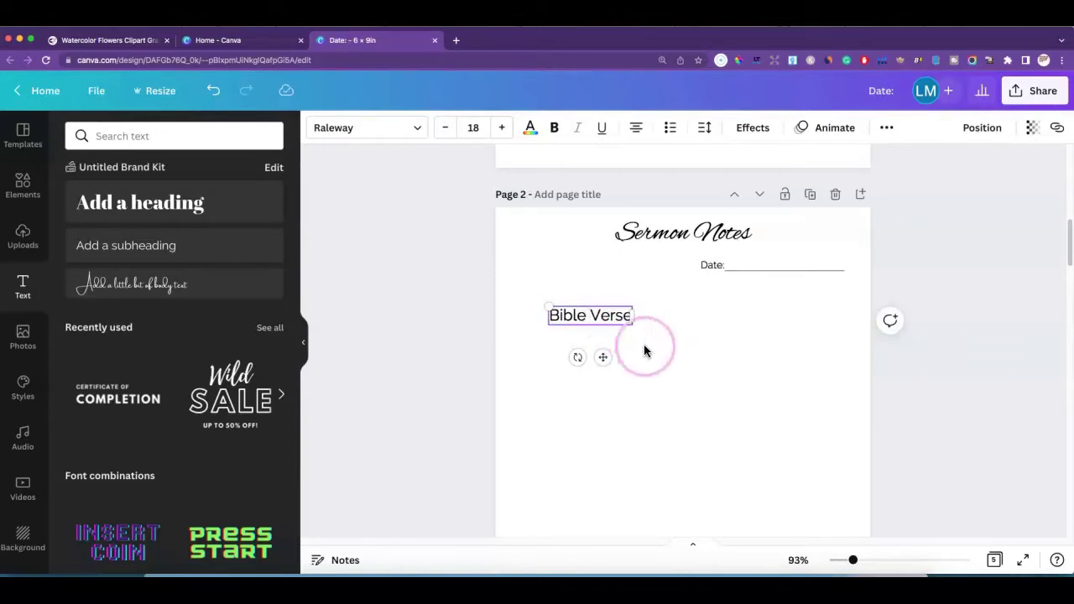
Duplicate the "Bible Verse" label, place the copy well below it, and change its text to "Book/Verse:"
left_click(592, 317)
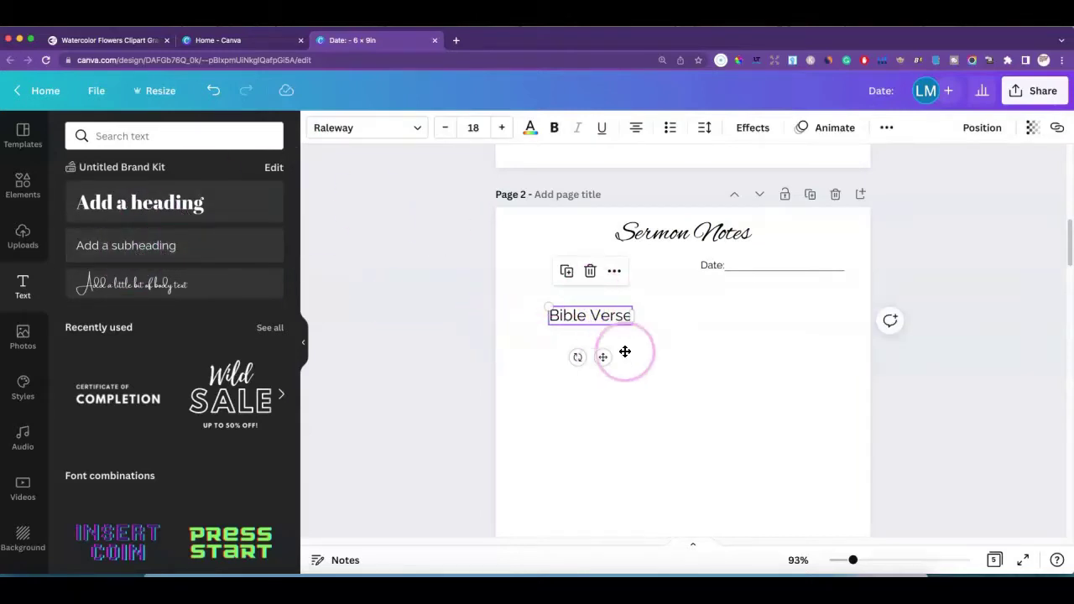
left_click(566, 271)
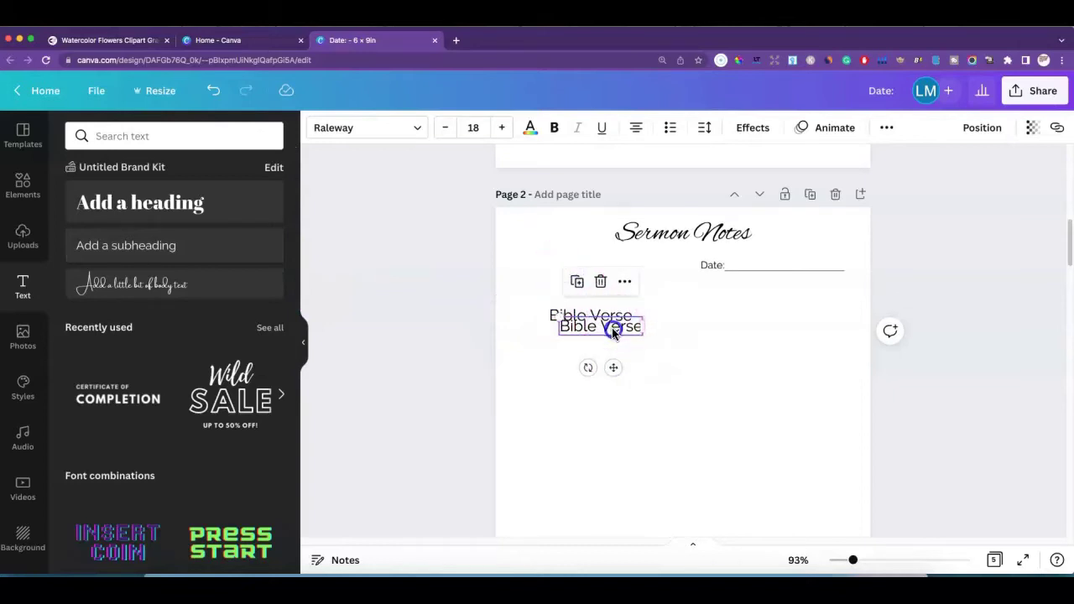
left_click_drag(598, 328, 600, 361)
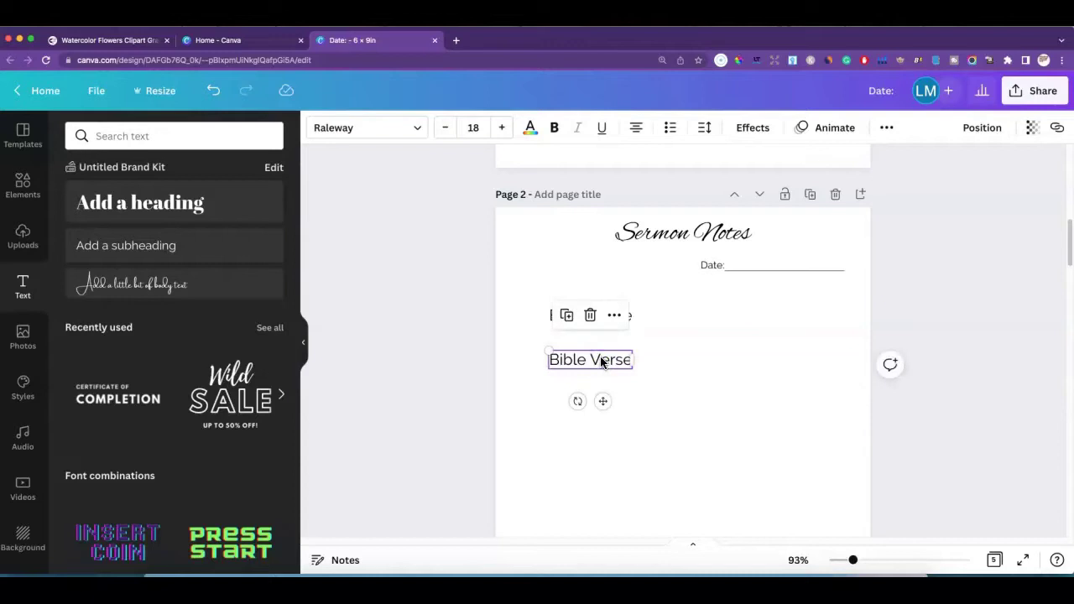
double_click(604, 364)
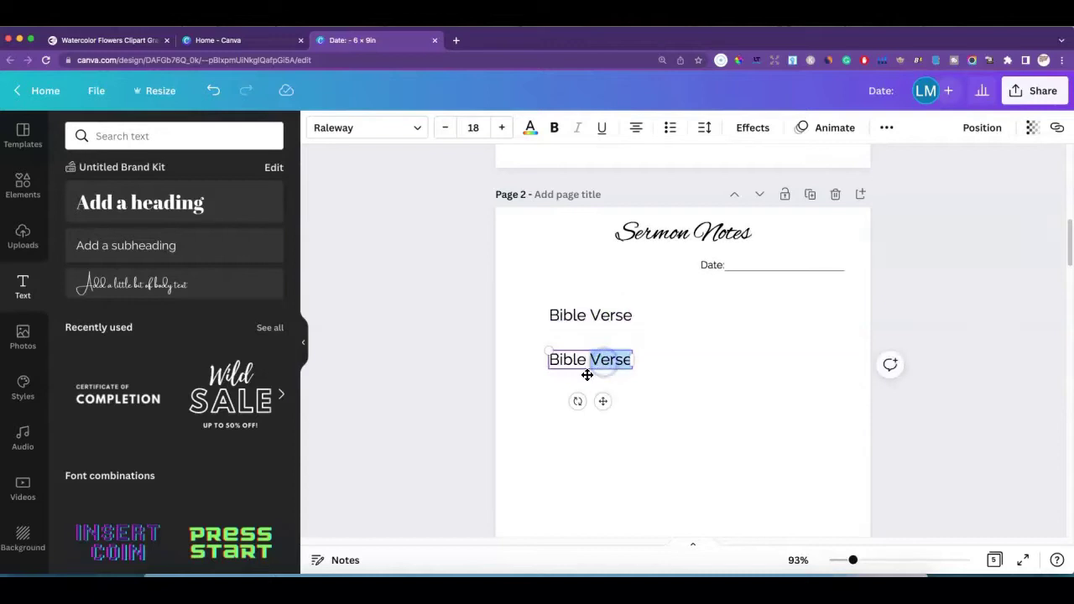
left_click(587, 375)
left_click_drag(592, 364, 590, 403)
triple_click(590, 401)
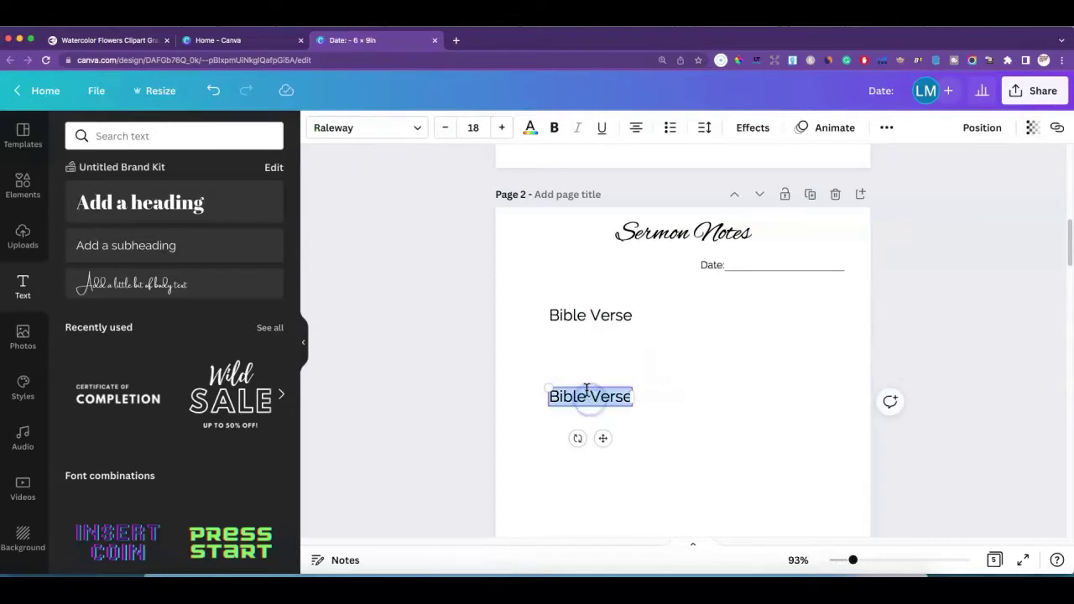
type("Book")
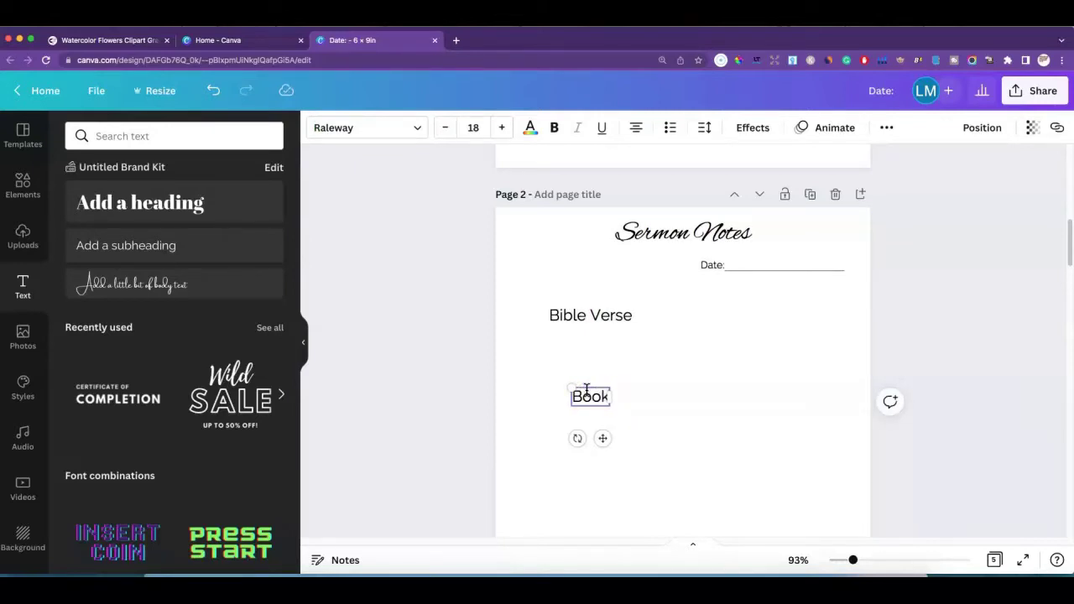
type("/Verse")
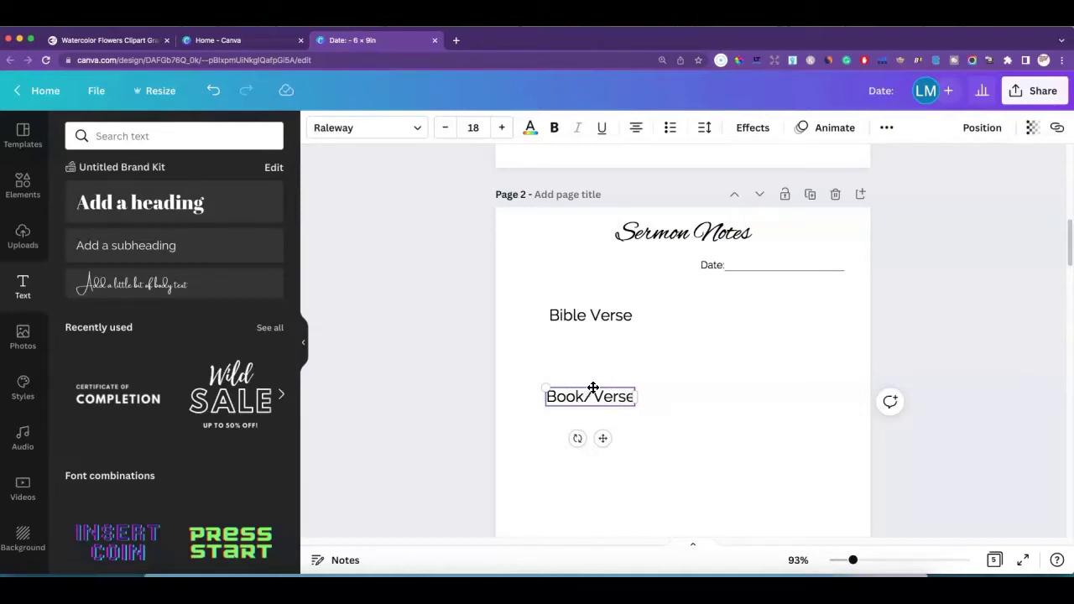
Align the "Bible Verse" label with the left edge of "Book/Verse:" and replace its text with "Scripture"
left_click(613, 338)
left_click_drag(612, 321, 607, 317)
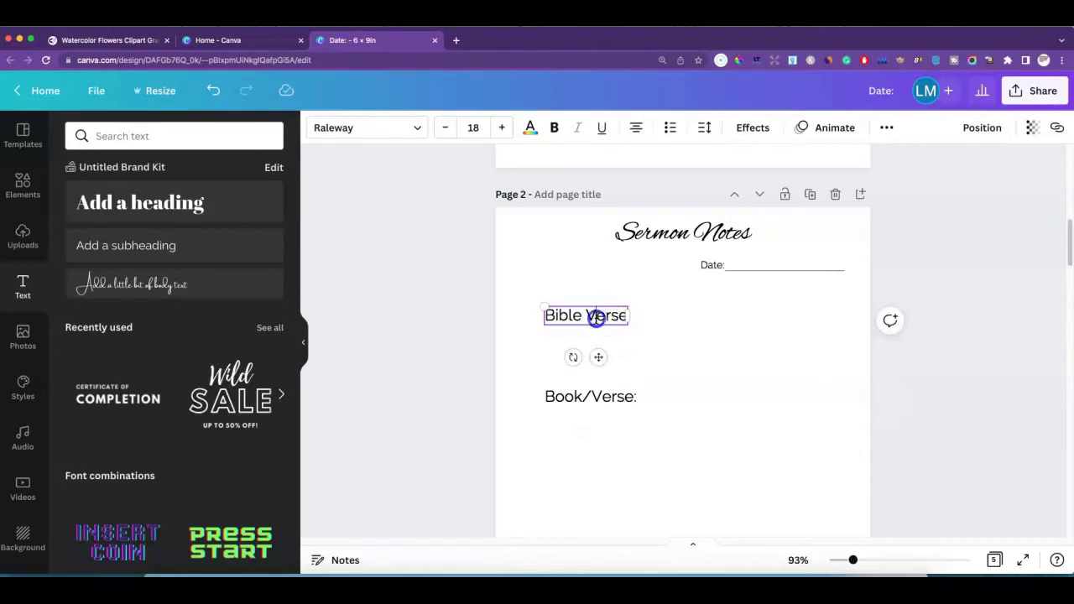
left_click(576, 312)
left_click_drag(549, 315, 615, 316)
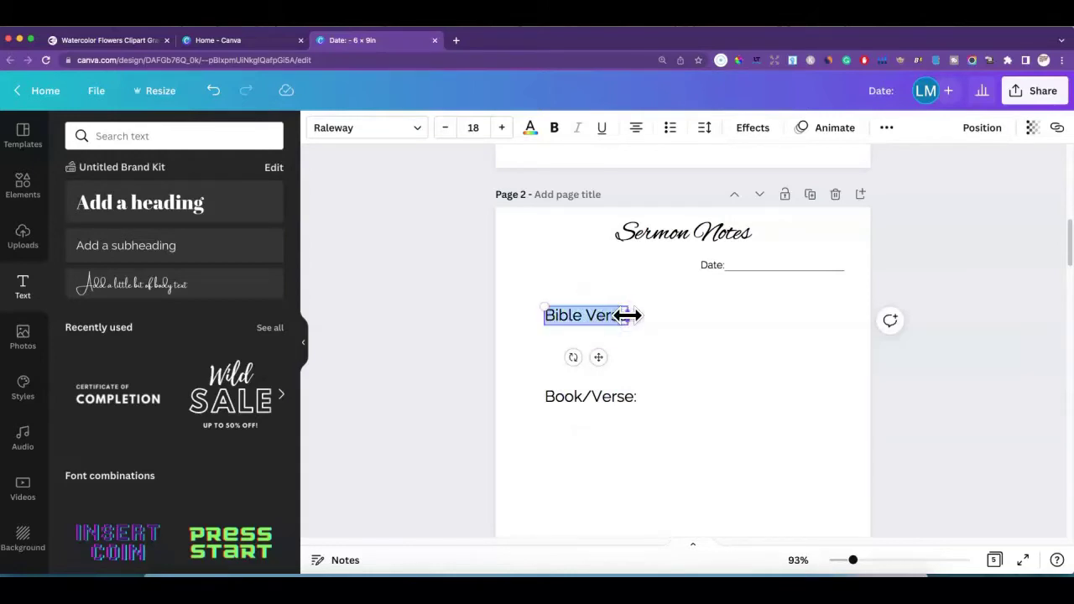
type("e")
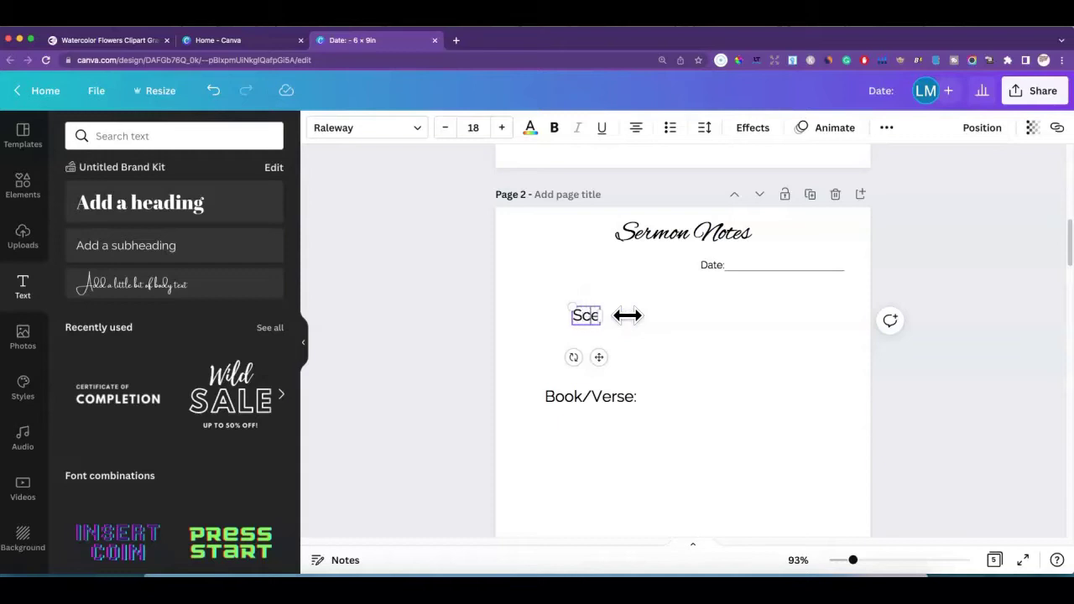
left_click(691, 328)
left_click(611, 329)
Move "Scripture" closer to the page's left margin, and place "Book/Verse:" left-aligned with it and further down
left_click_drag(587, 318, 567, 318)
left_click(591, 392)
left_click_drag(593, 393, 579, 426)
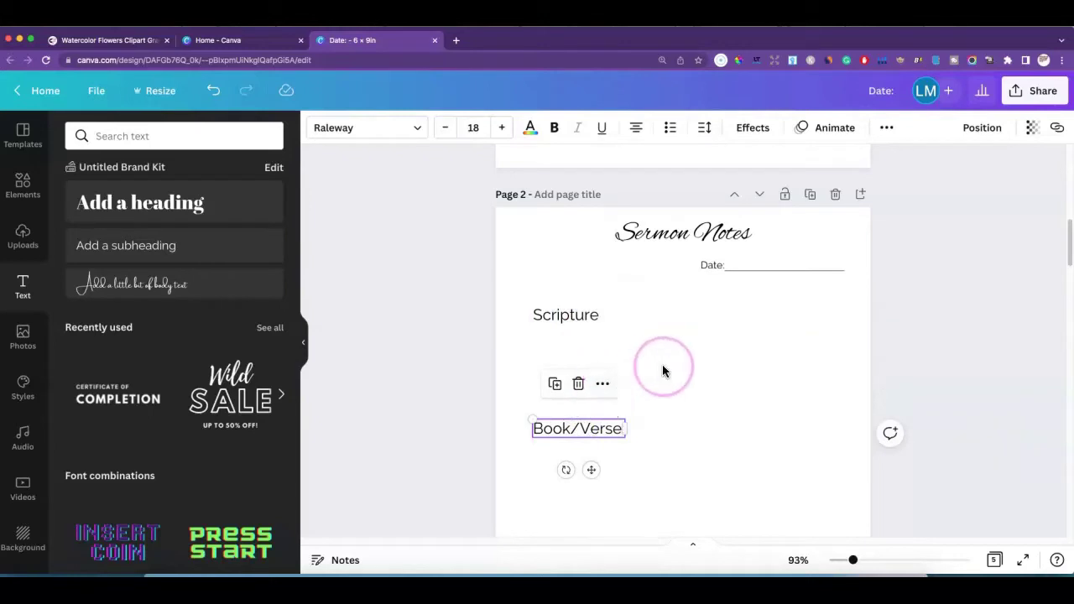
Duplicate the "Book/Verse:" label below it, change the copy's text to "Meaning:", and left-align it with the labels above
scroll(662, 367, "down", 5)
scroll(660, 361, "up", 2)
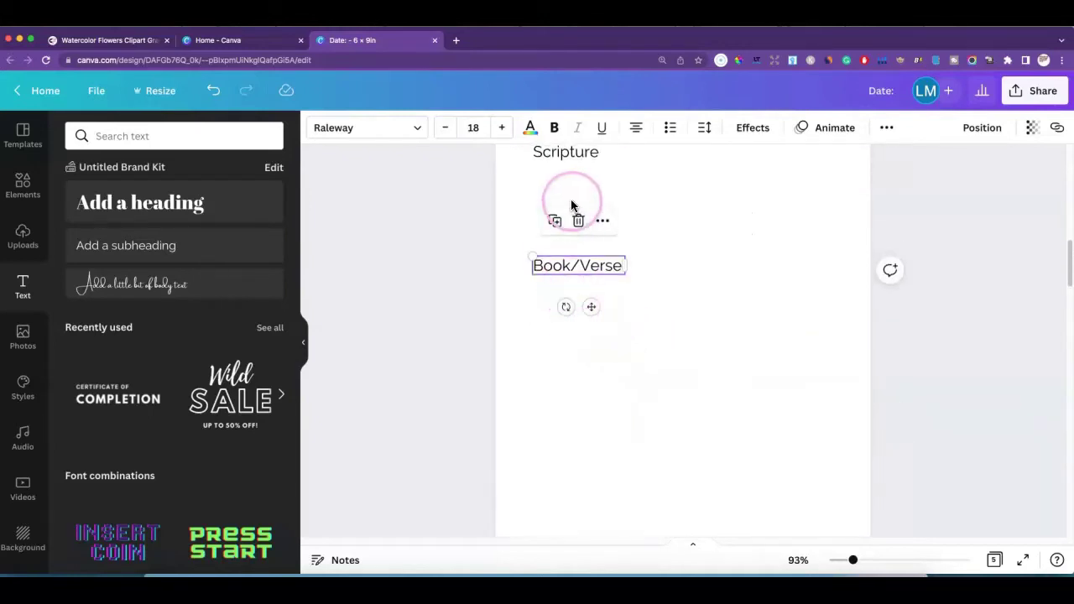
left_click(555, 219)
left_click_drag(609, 286, 584, 367)
double_click(584, 367)
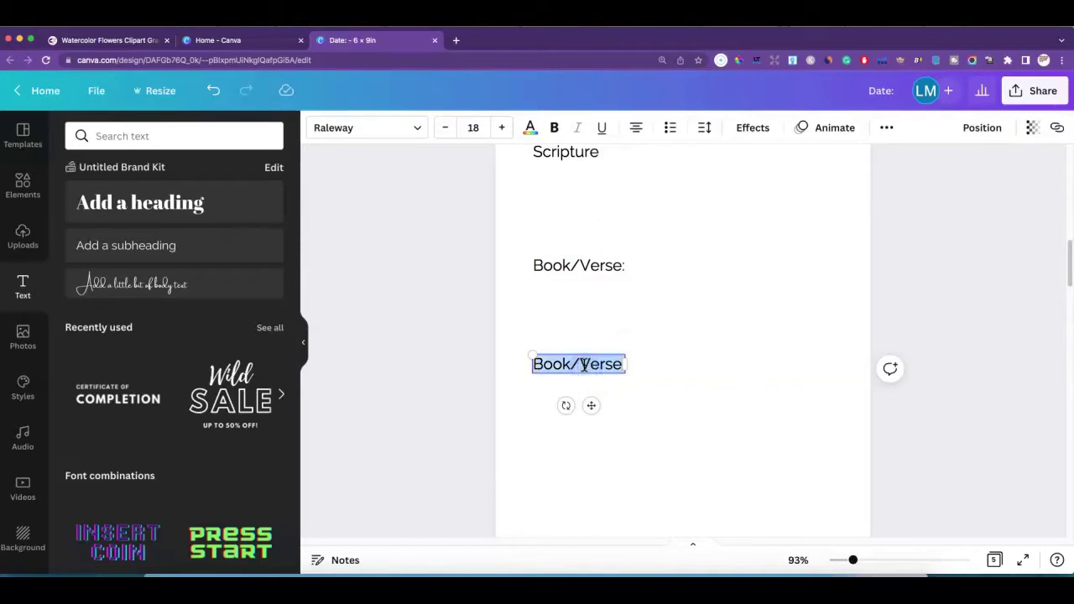
type("Meaning")
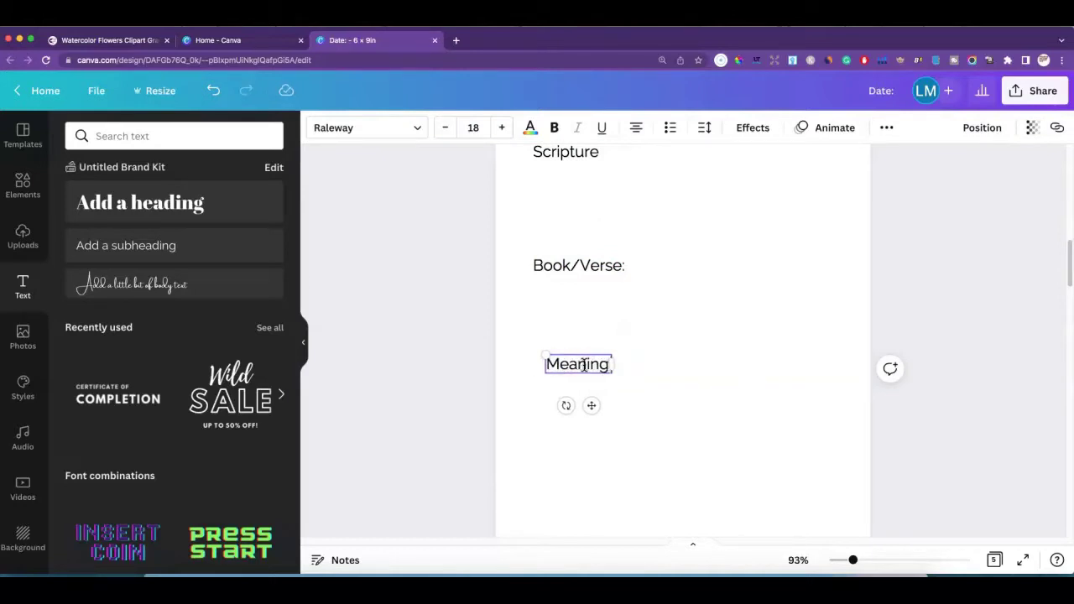
left_click(580, 364)
left_click_drag(579, 364, 566, 363)
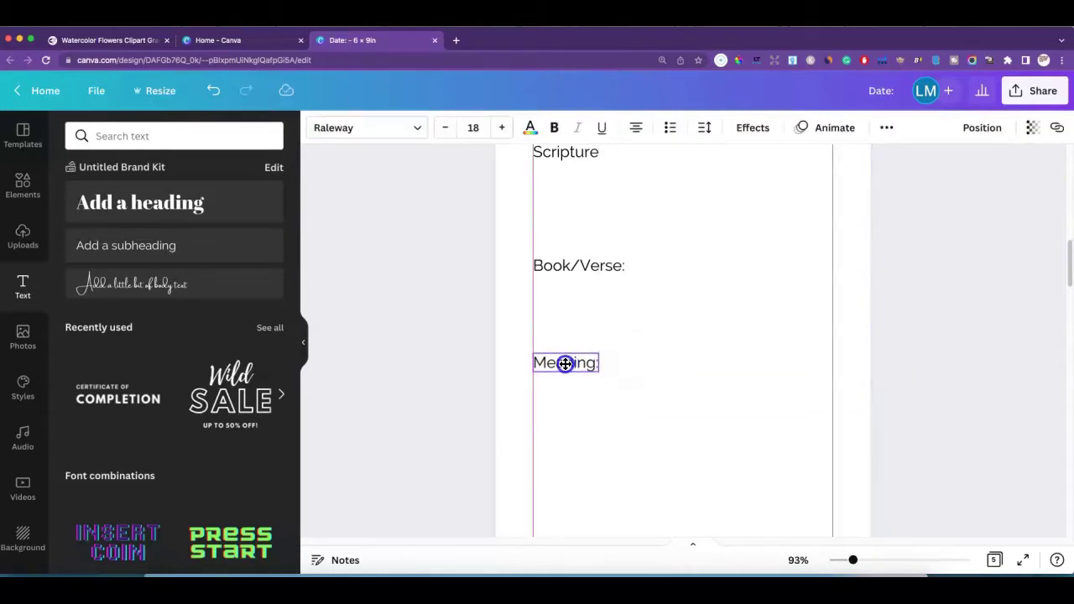
Duplicate the "Meaning:" label, place the copy left-aligned further down, and change its text to "Takeaways:"
left_click(643, 364)
scroll(643, 364, "down", 2)
left_click(565, 260)
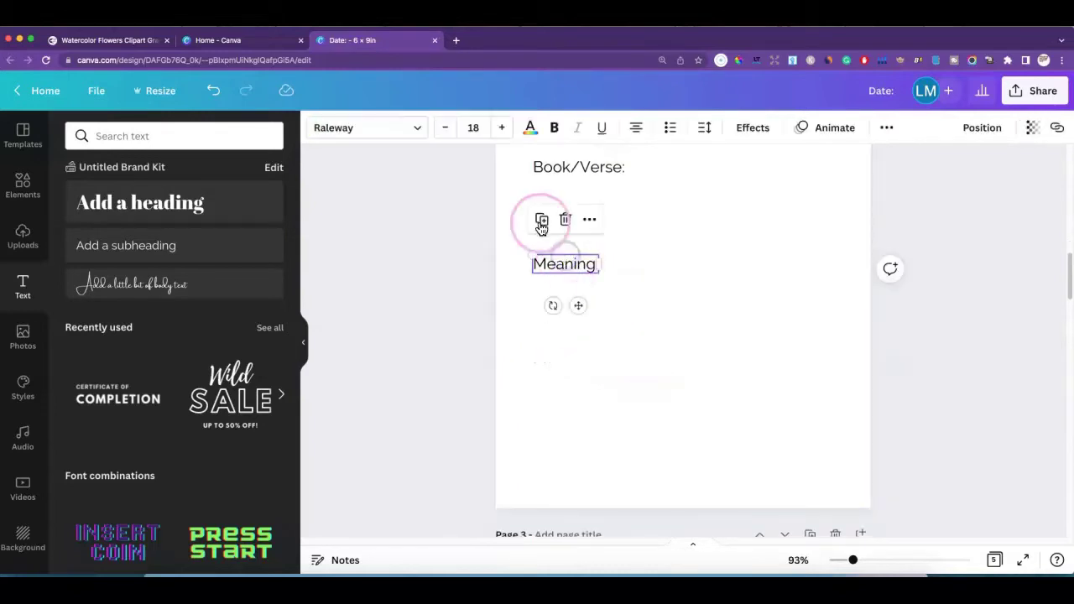
left_click(542, 220)
left_click_drag(589, 278, 577, 366)
double_click(578, 367)
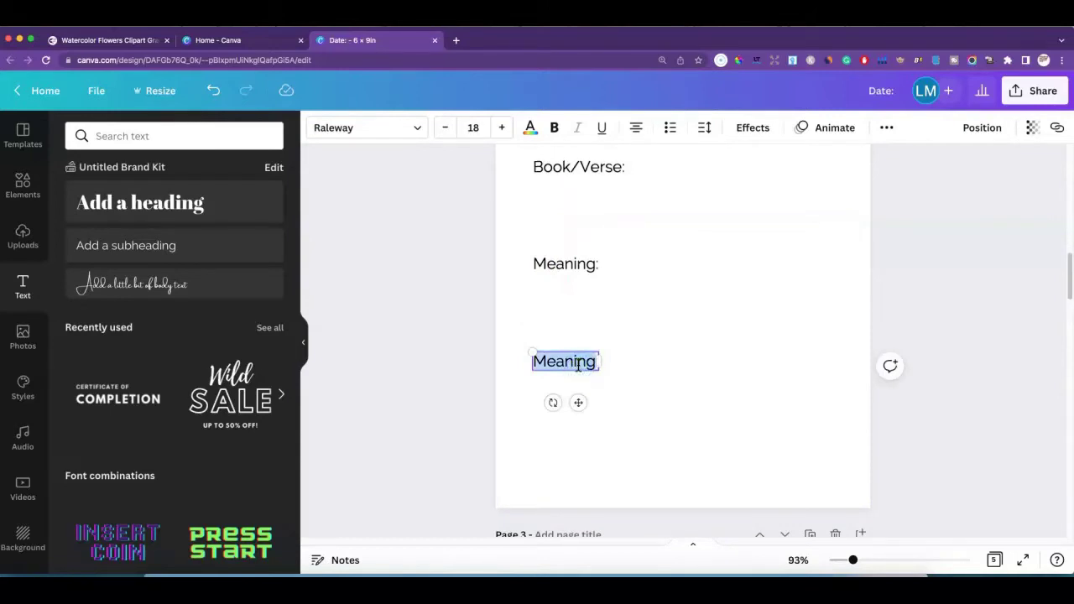
type("Takea")
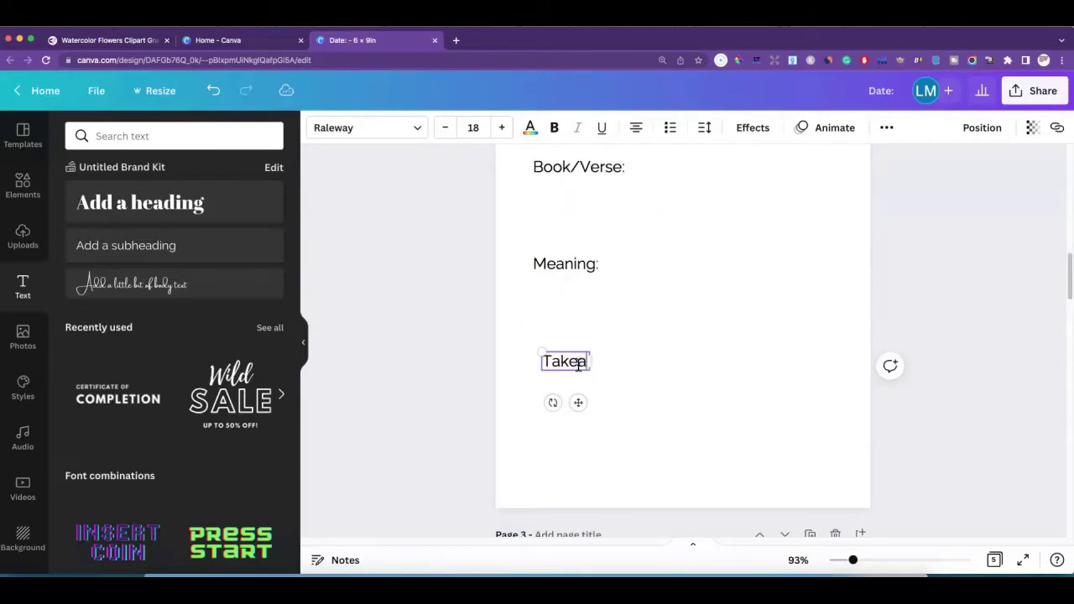
type("ways:")
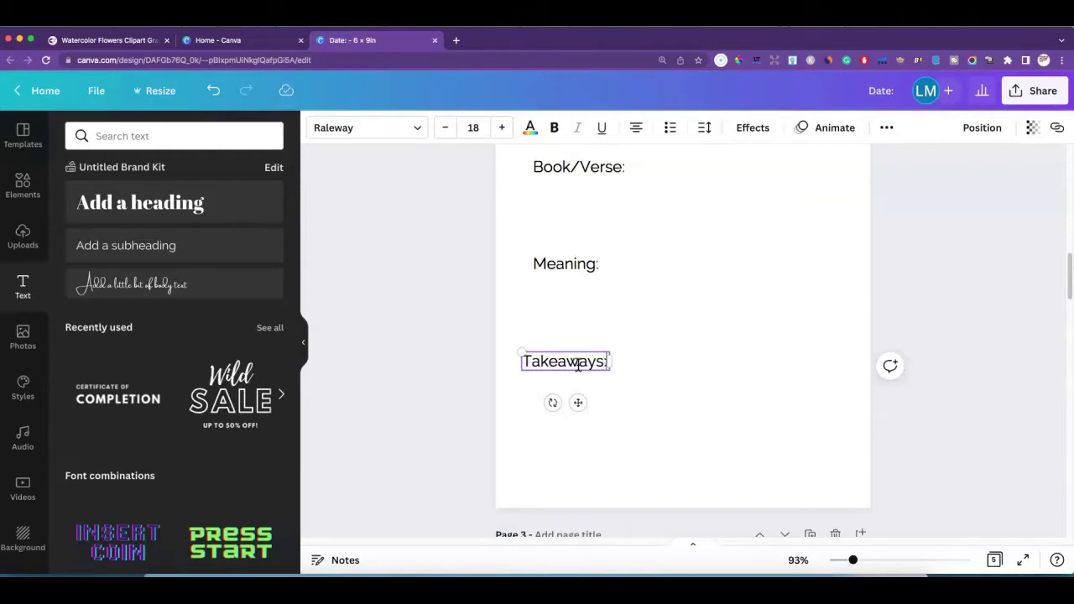
left_click(665, 303)
Move the "Meaning:", "Book/Verse:" and "Scripture" labels closer to the page's left margin, left-aligned with "Takeaways:"
left_click_drag(574, 268, 563, 269)
scroll(637, 282, "up", 5)
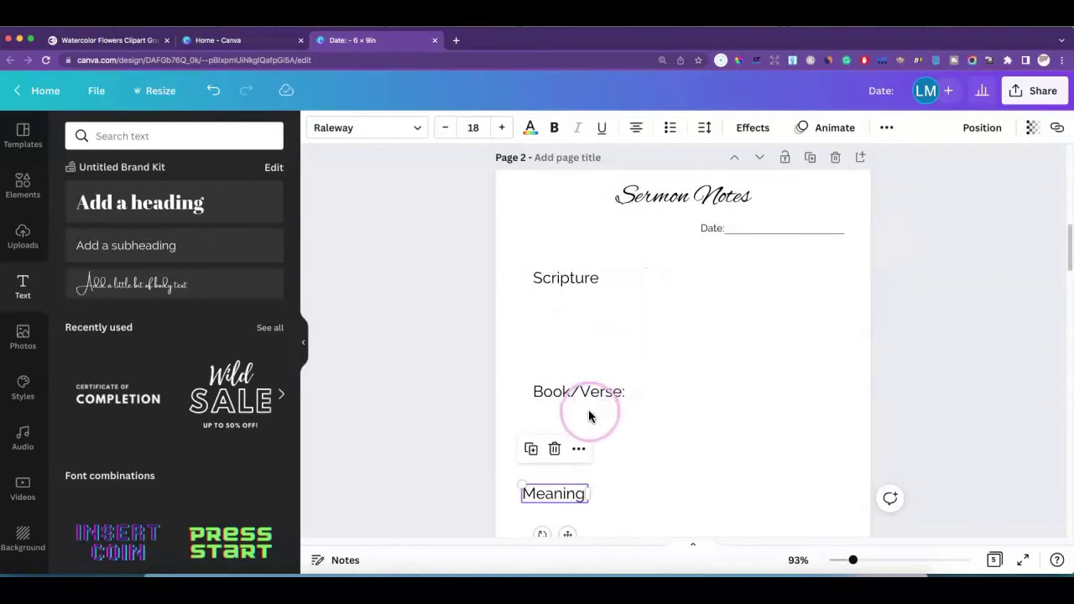
left_click_drag(586, 394, 576, 384)
mouse_move(576, 277)
left_mouse_down()
mouse_move(575, 287)
mouse_move(573, 270)
left_mouse_up()
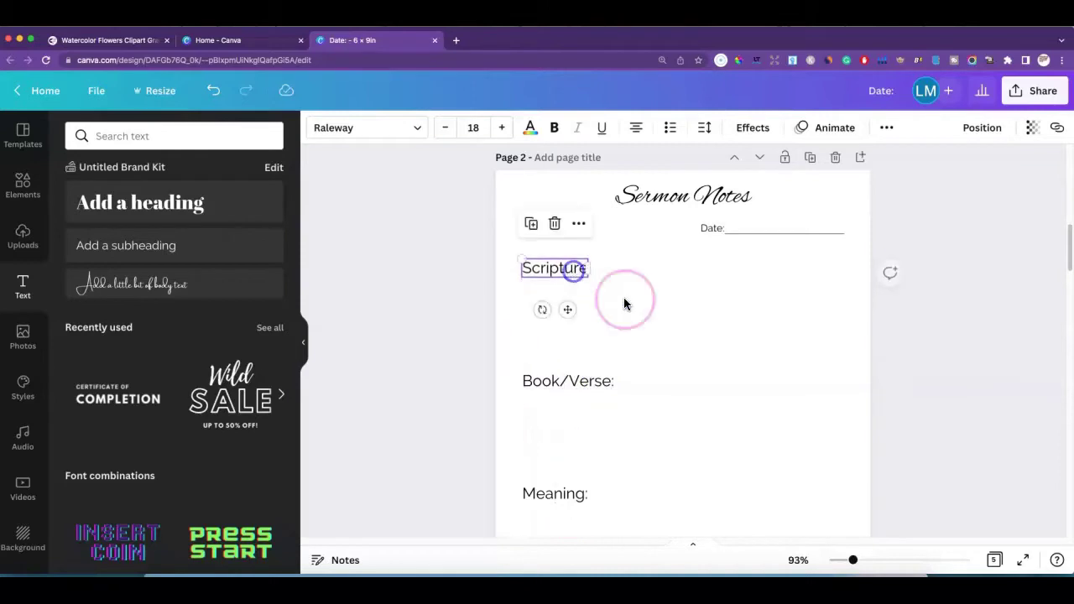
left_click(636, 296)
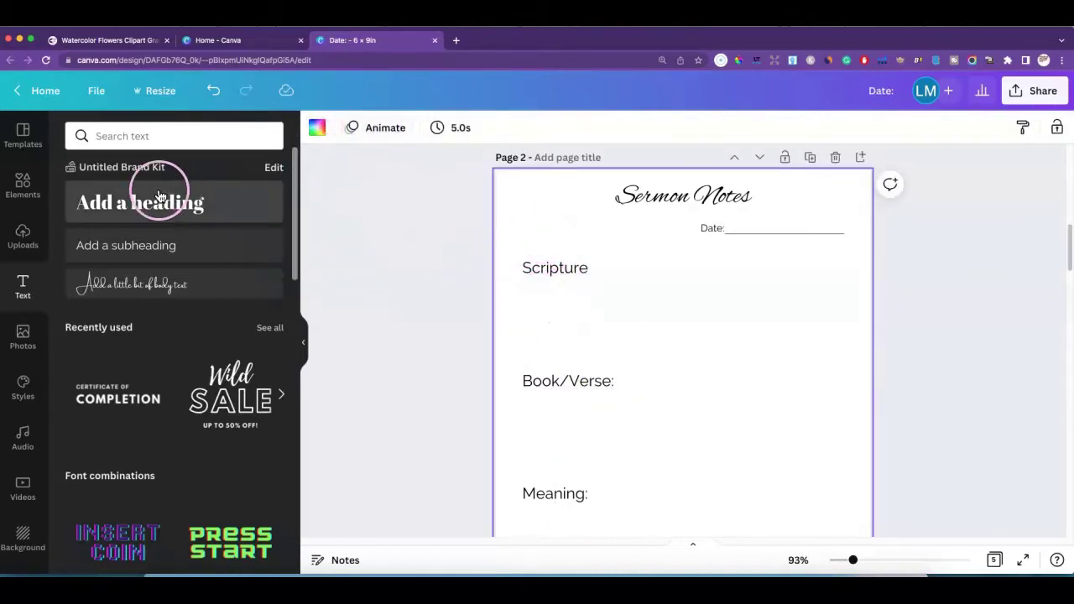
Add a plain straight line from the elements directly under "Scripture" and stretch it across the page between the side margins
left_click(22, 183)
left_click(113, 135)
left_click(223, 268)
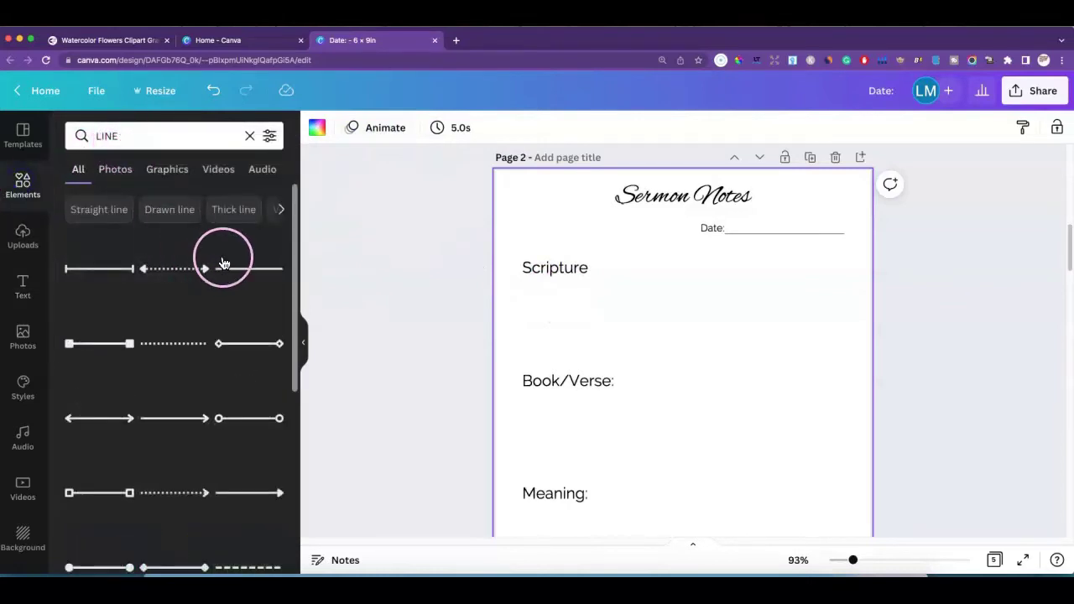
left_click(698, 460)
left_click_drag(703, 451, 618, 292)
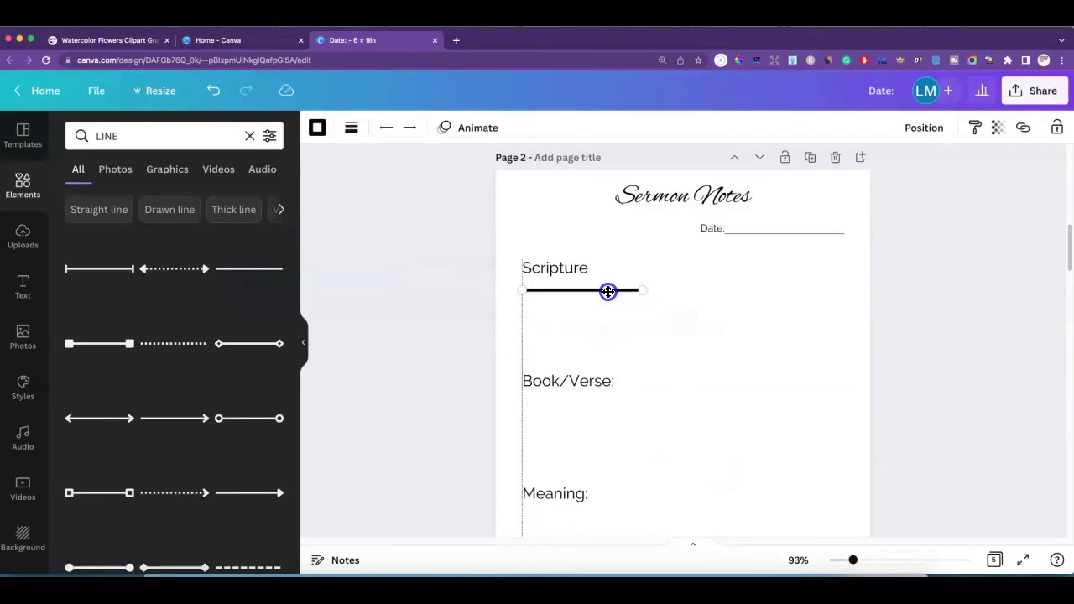
left_click_drag(608, 291, 830, 287)
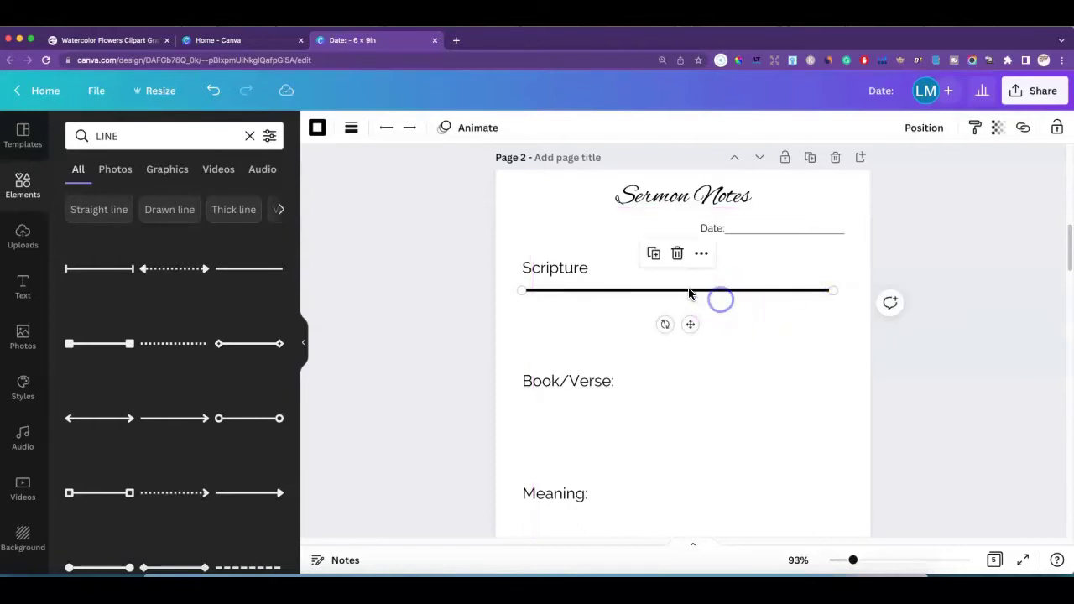
left_click_drag(688, 293, 697, 291)
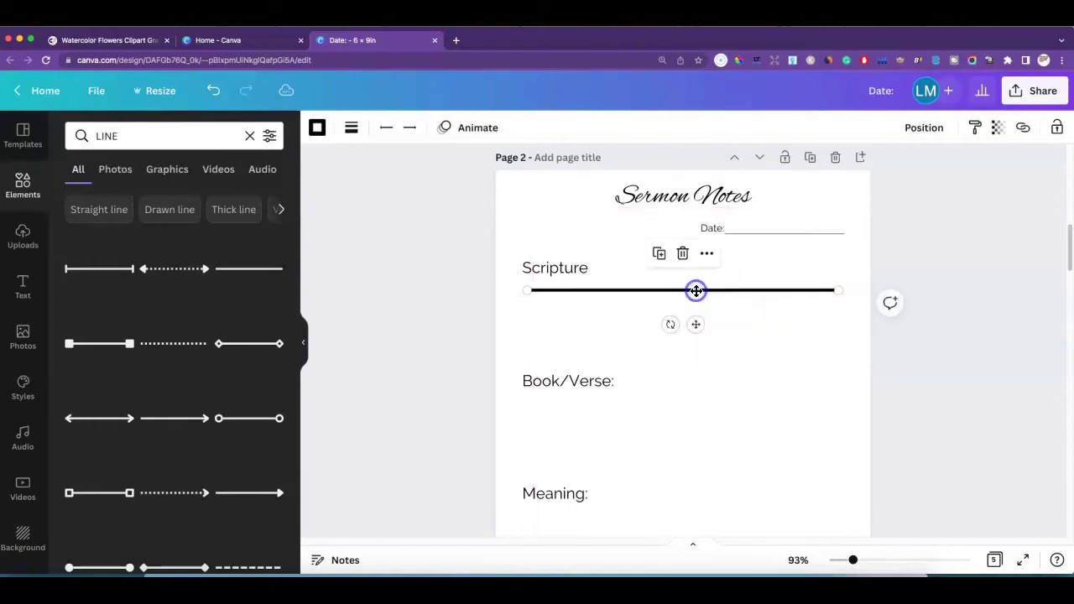
Set the line under "Scripture" to weight 1 with a solid style
left_click(362, 135)
left_click_drag(364, 258, 353, 255)
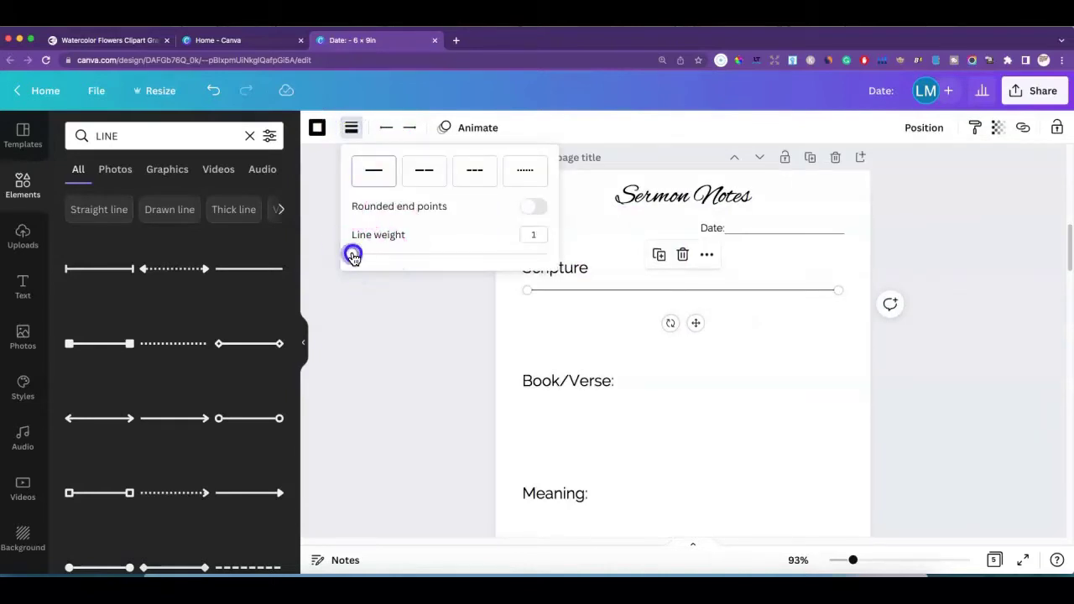
left_click(524, 172)
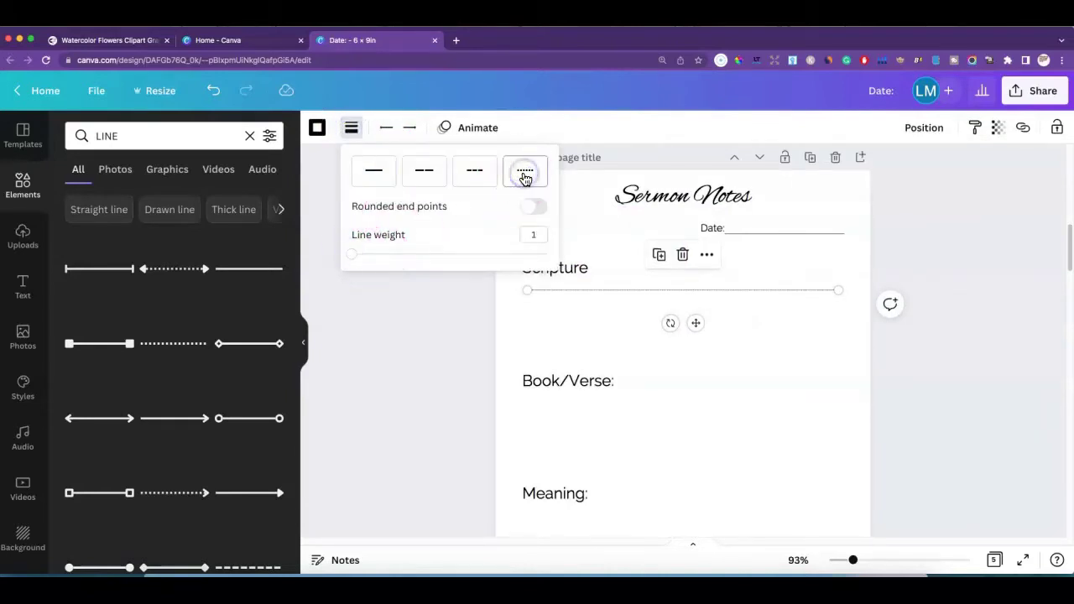
left_click(484, 176)
left_click(435, 172)
left_click(376, 175)
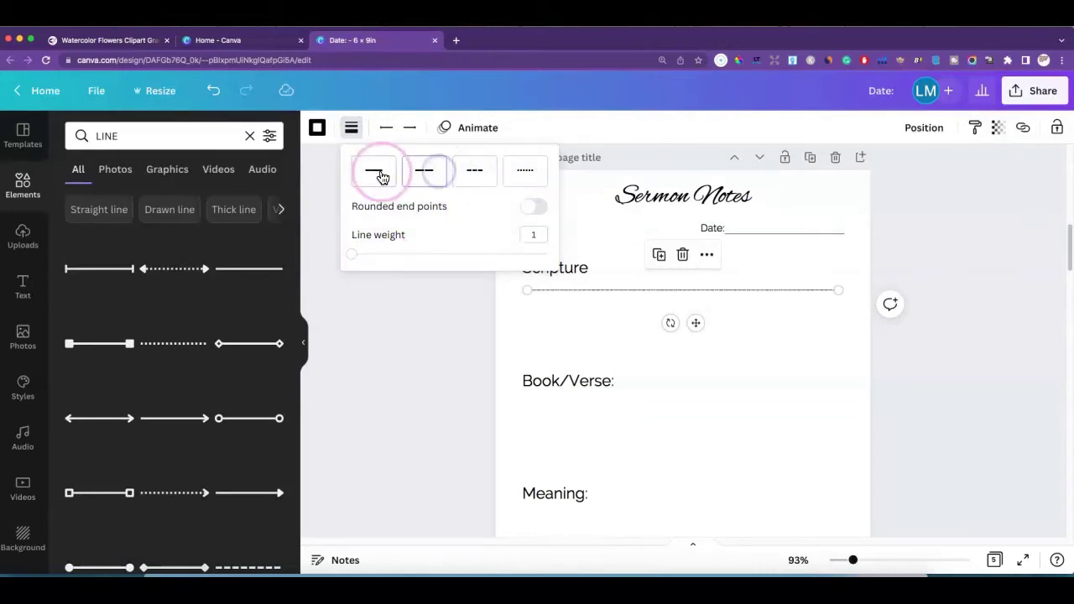
left_click(590, 305)
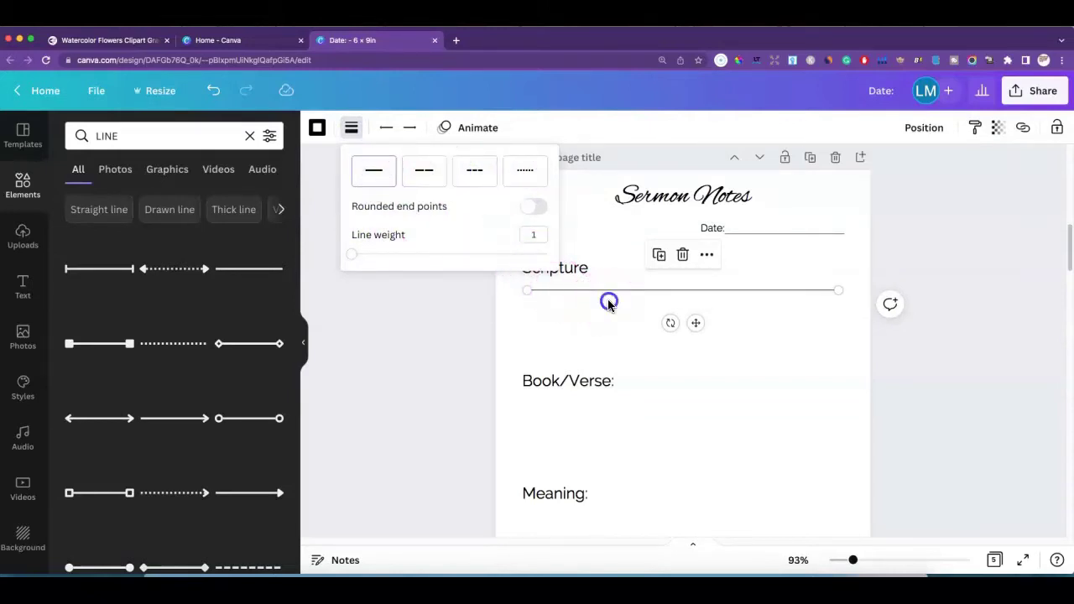
left_click(621, 305)
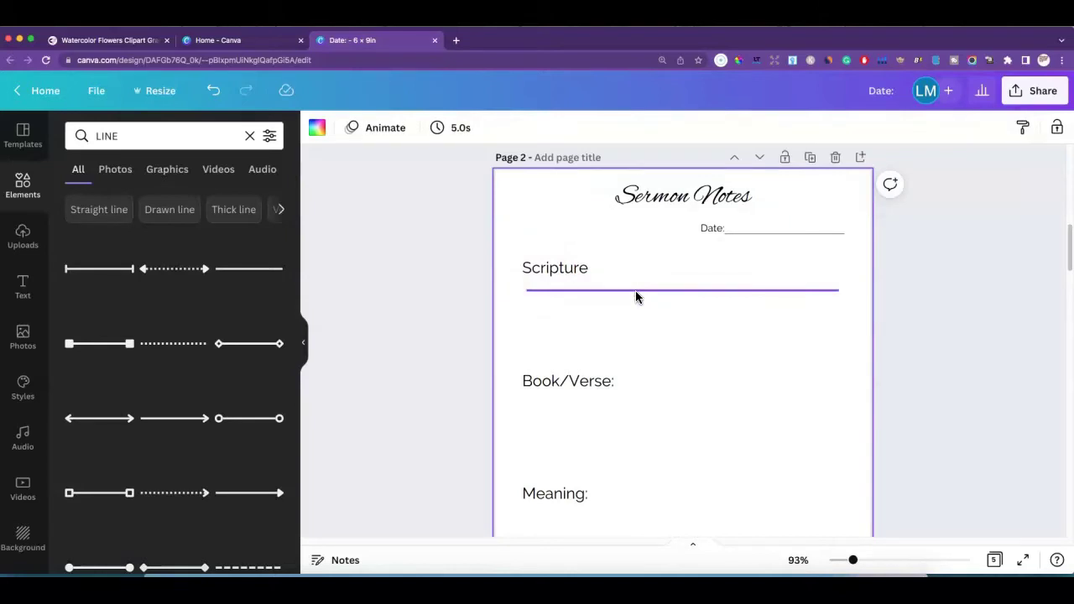
Duplicate the line under "Scripture" and stack the copies to form five writing lines above "Book/Verse:"
left_click(635, 290)
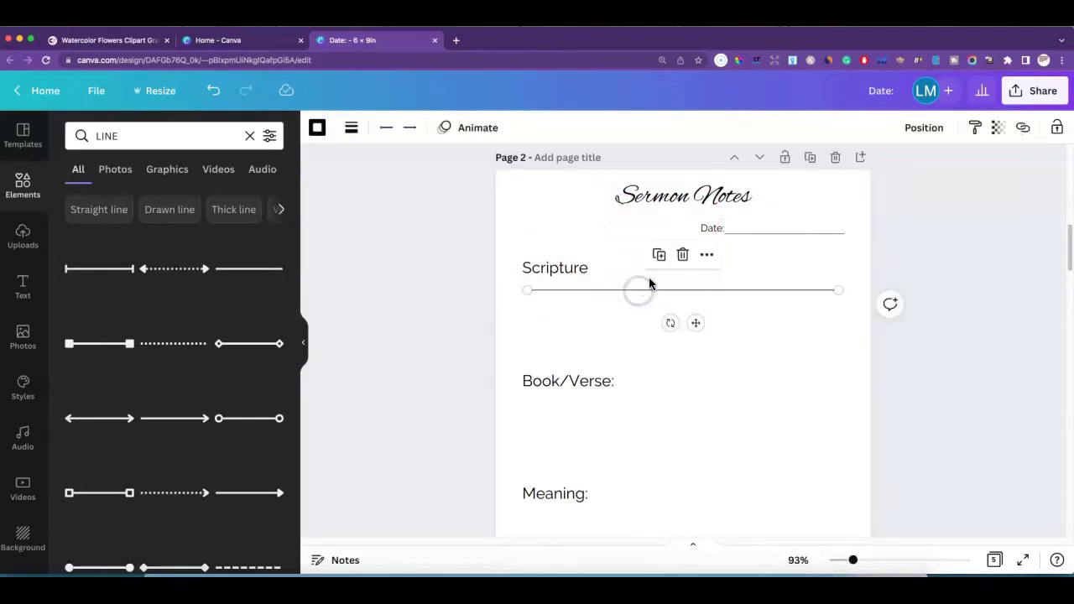
left_click(657, 257)
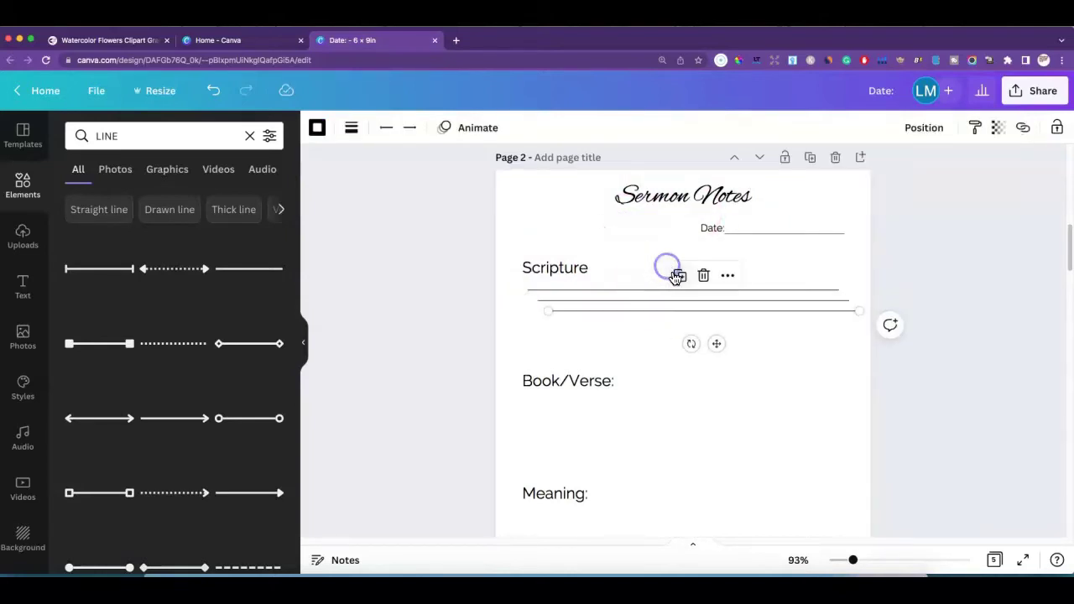
left_click(668, 268)
left_click_drag(652, 318, 611, 307)
left_click(620, 343)
mouse_move(620, 343)
left_mouse_down()
mouse_move(640, 346)
mouse_move(633, 354)
left_mouse_up()
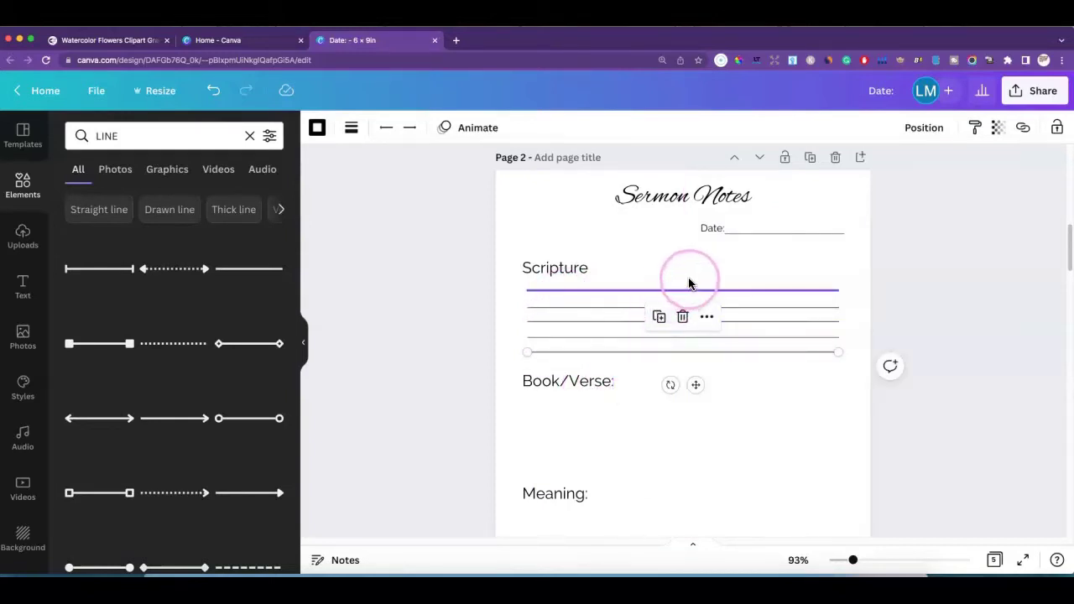
Space the five lines under "Scripture" evenly in the vertical direction
left_click(798, 269)
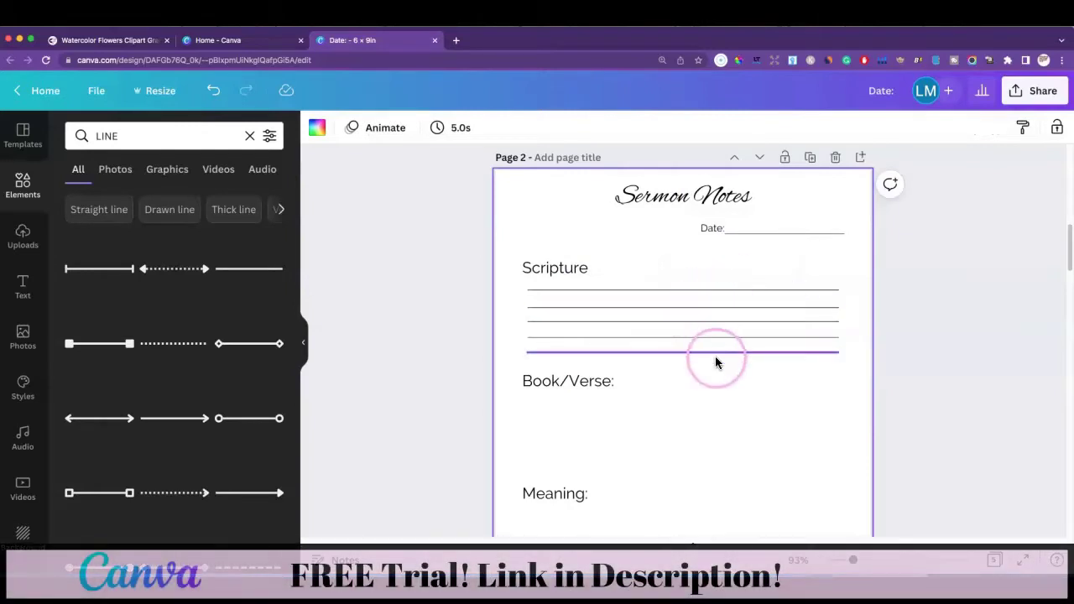
left_click_drag(822, 271, 839, 364)
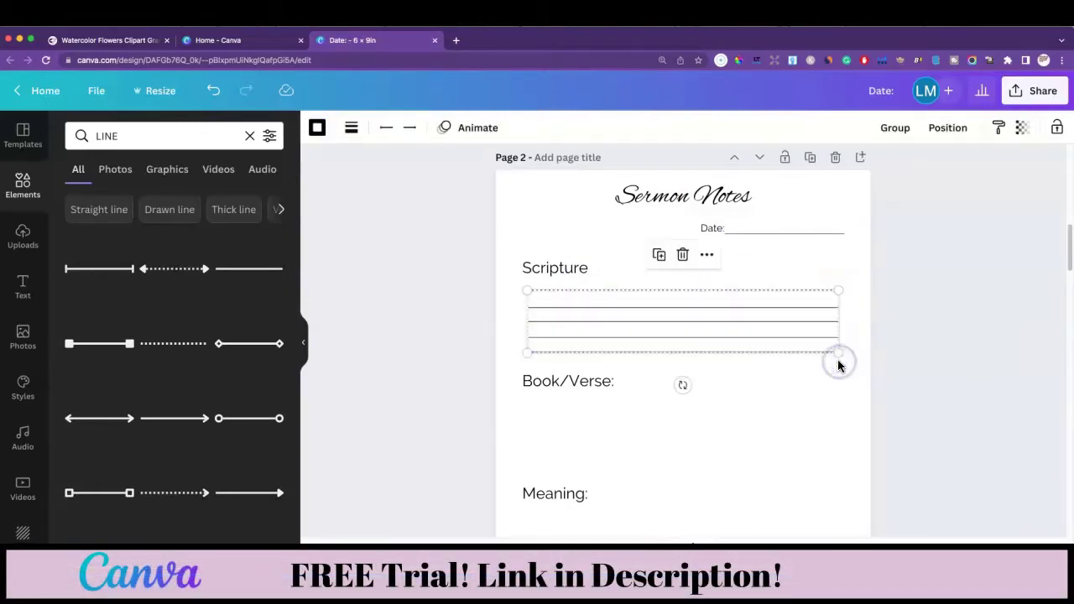
left_click(950, 130)
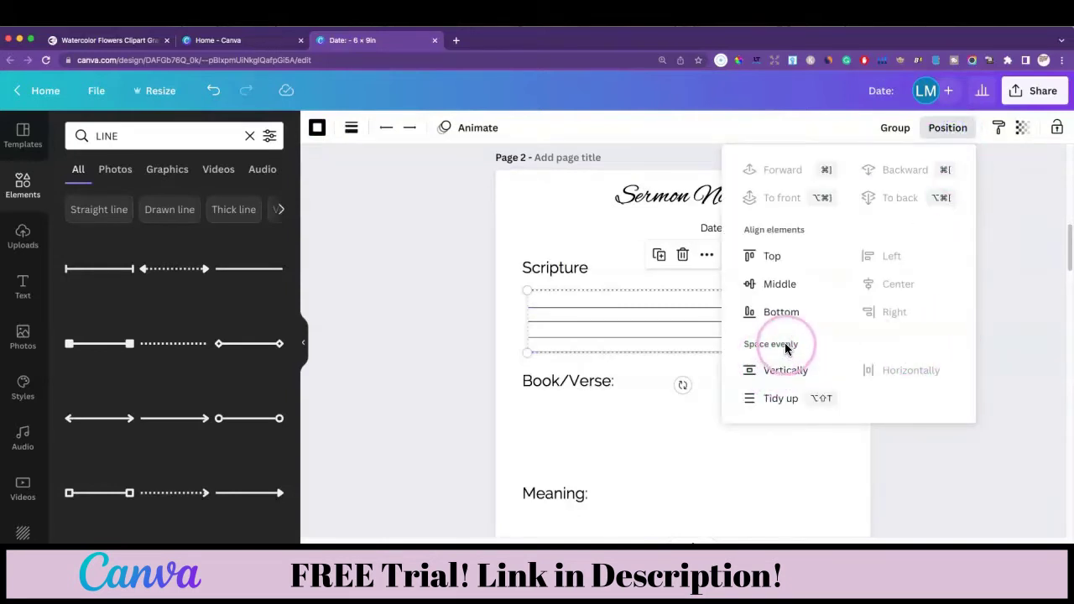
left_click(779, 375)
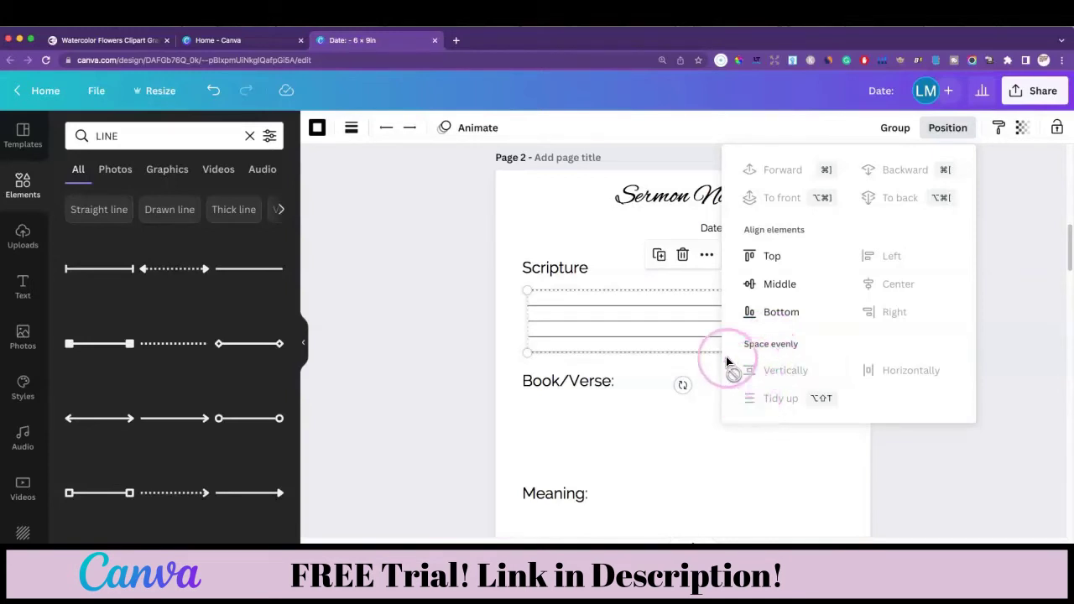
left_click(642, 377)
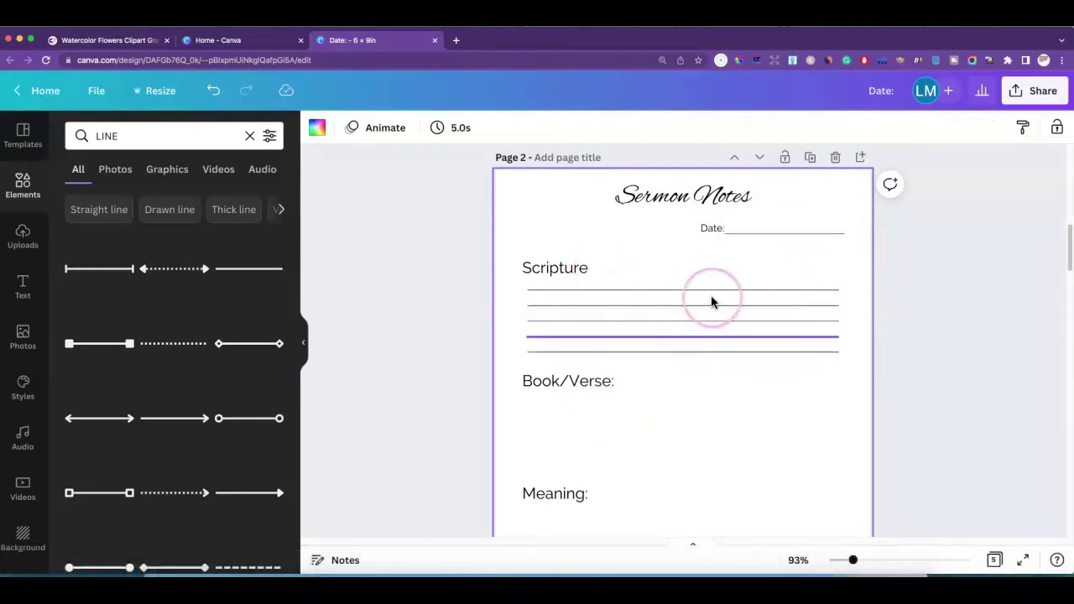
Group the five Scripture lines, place a duplicate group under "Book/Verse:", and left-align both groups with the labels
left_click_drag(830, 280, 846, 369)
scroll(765, 294, "down", 3)
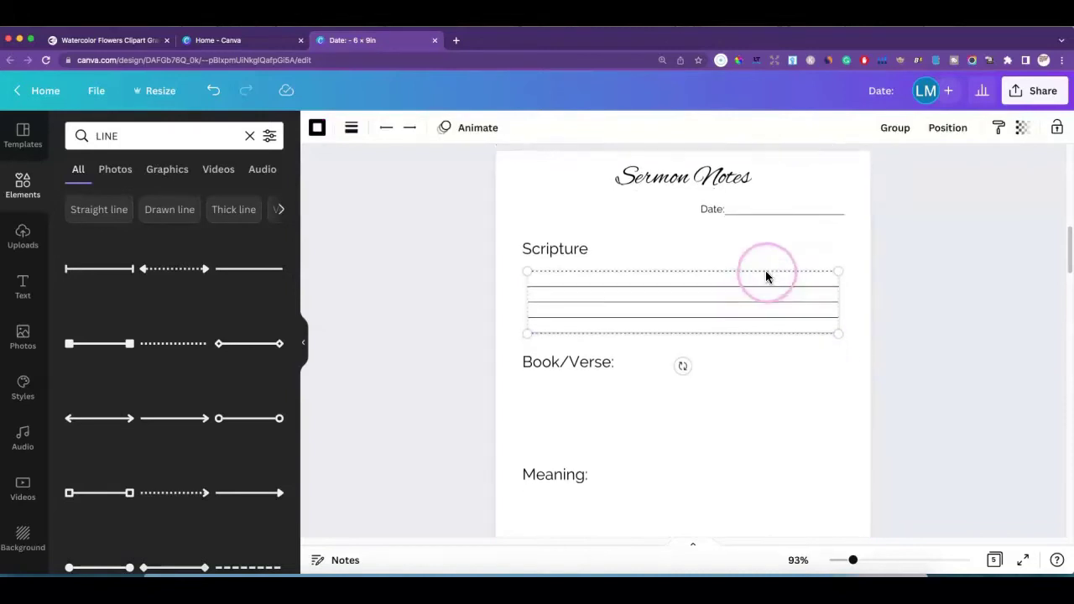
left_click(886, 130)
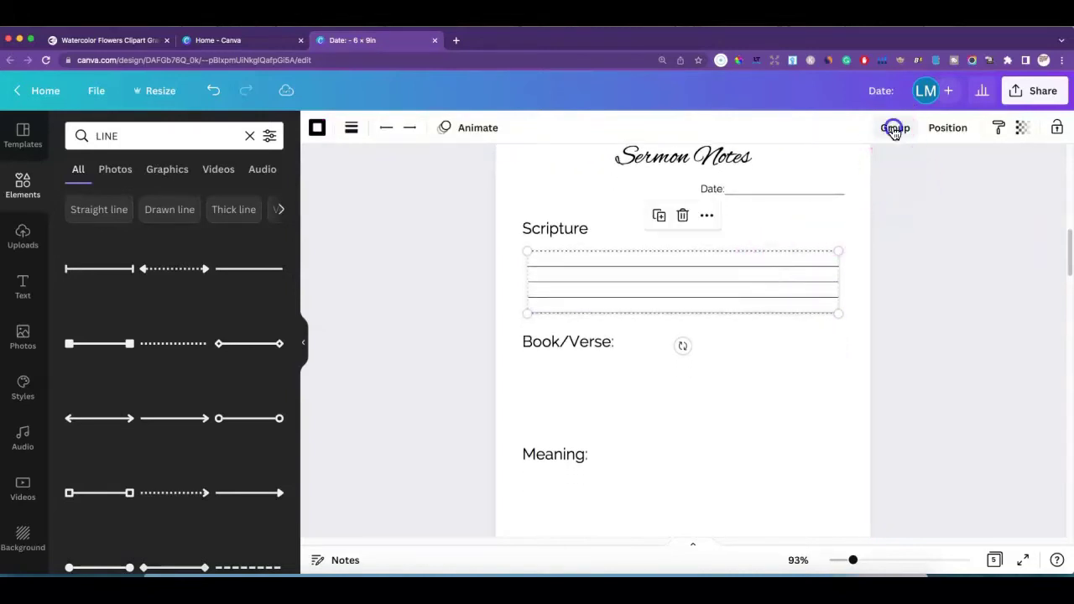
left_click(659, 217)
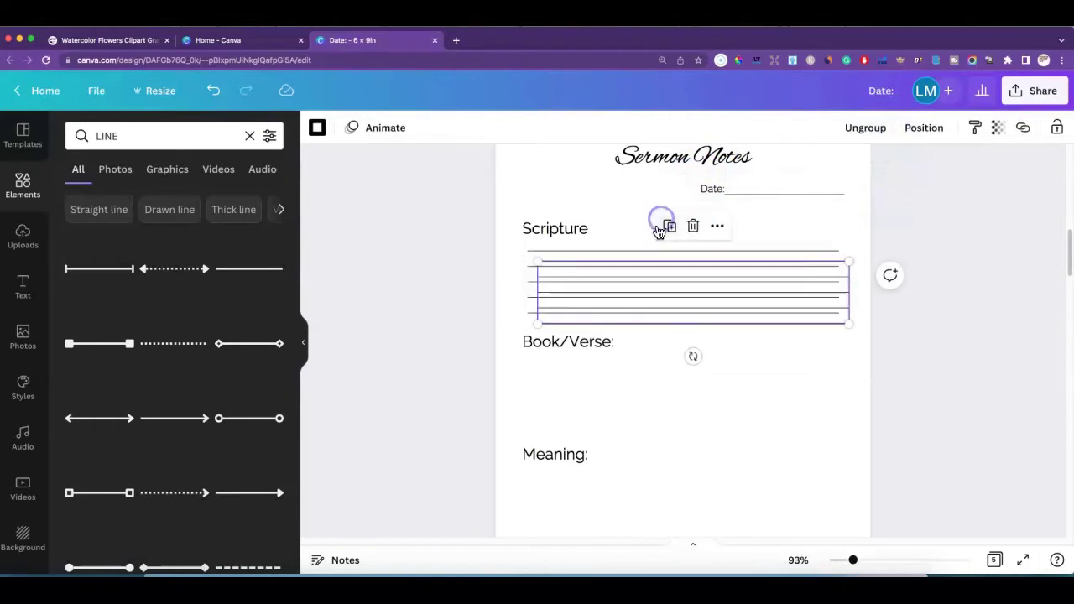
left_click_drag(673, 283, 659, 388)
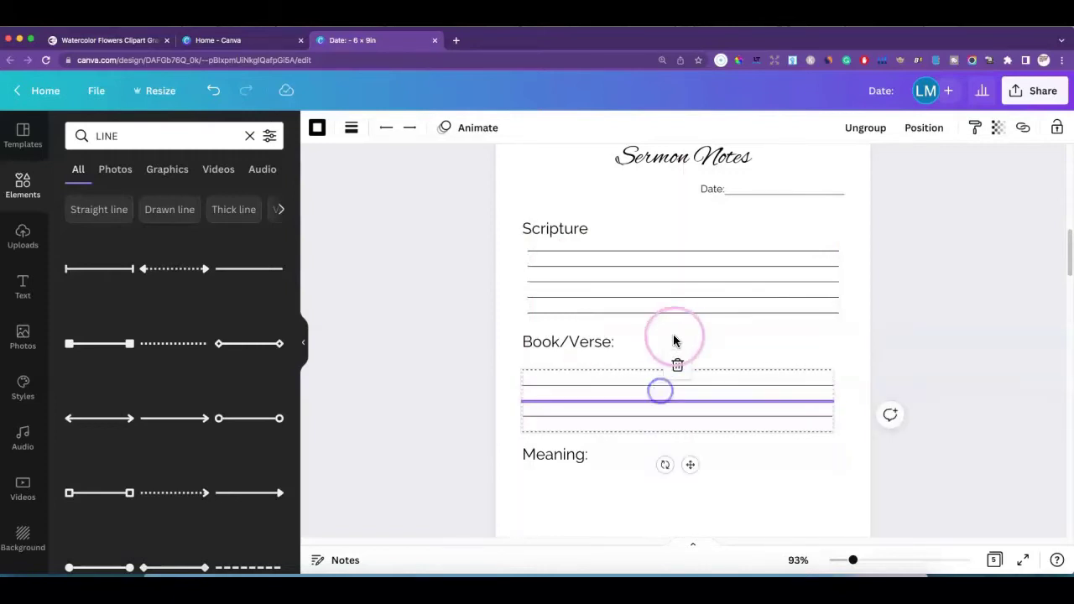
left_click_drag(702, 283, 700, 283)
left_click(712, 342)
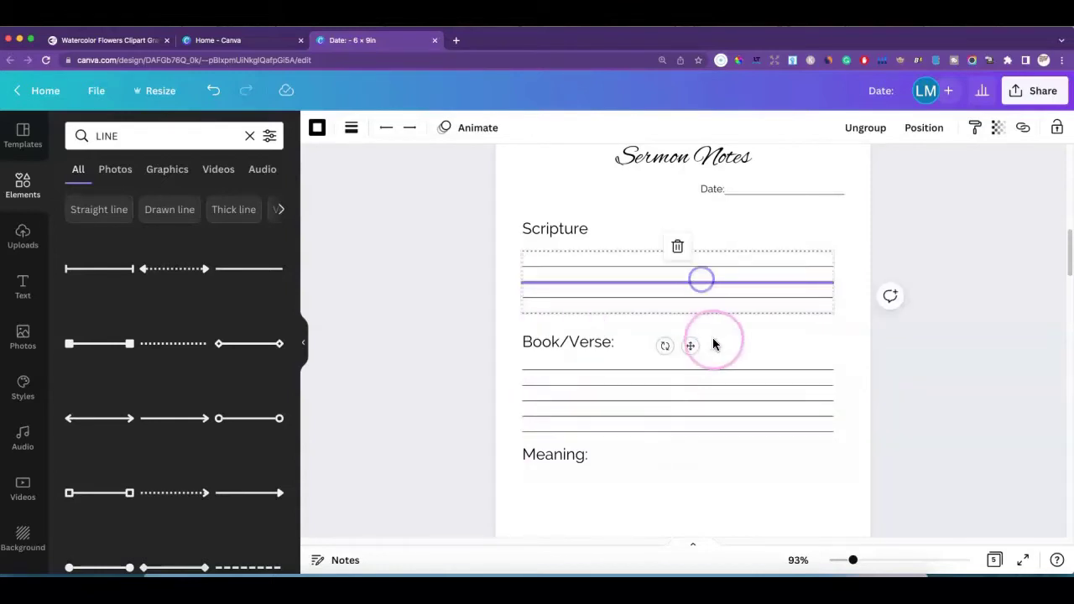
scroll(694, 455, "down", 3)
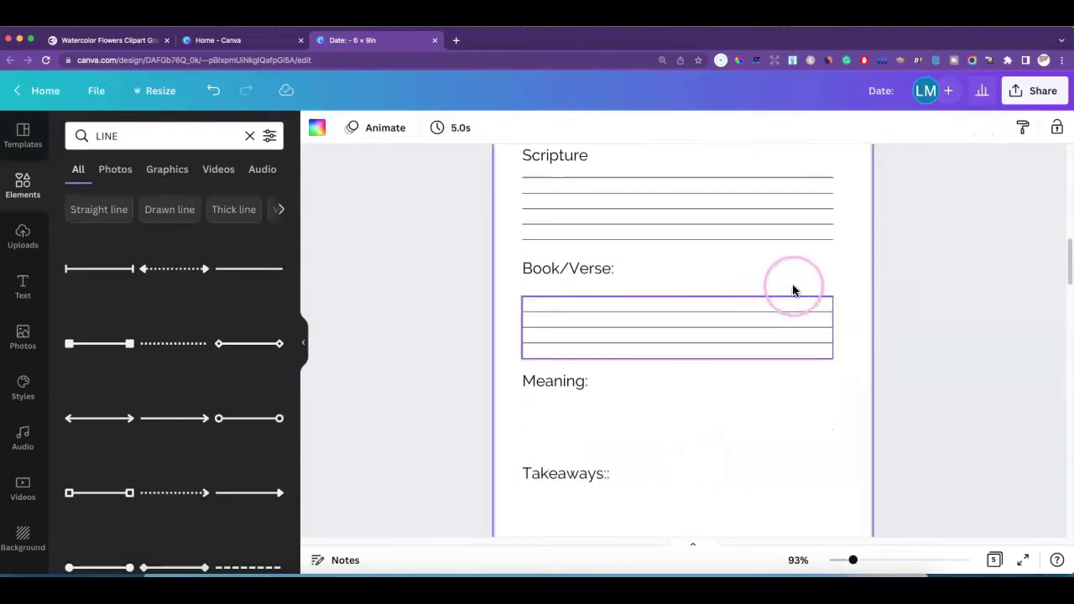
left_click(831, 294)
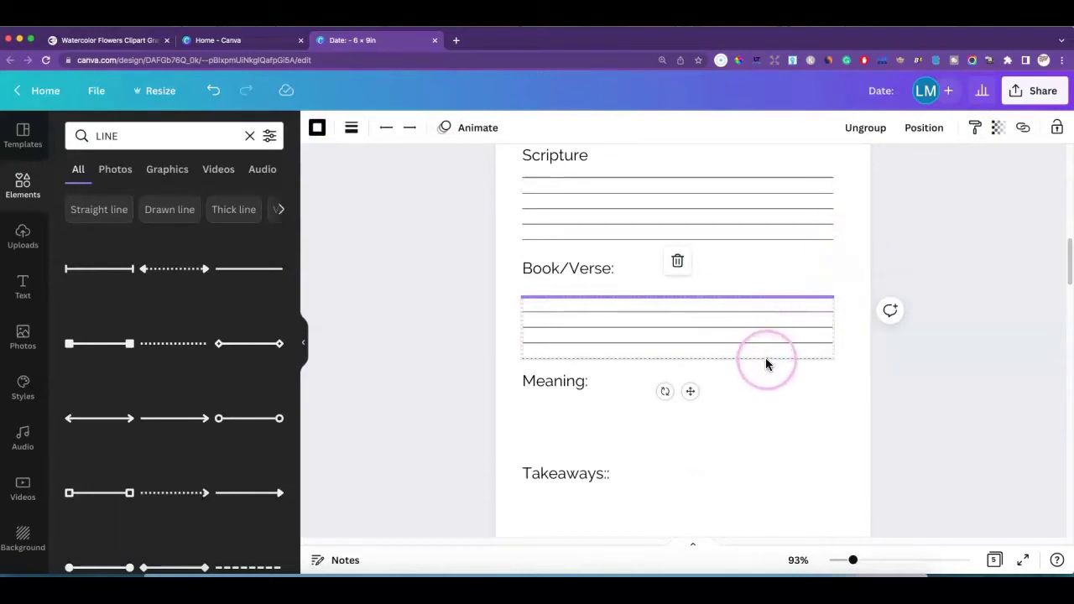
left_click(765, 357)
left_click(791, 272)
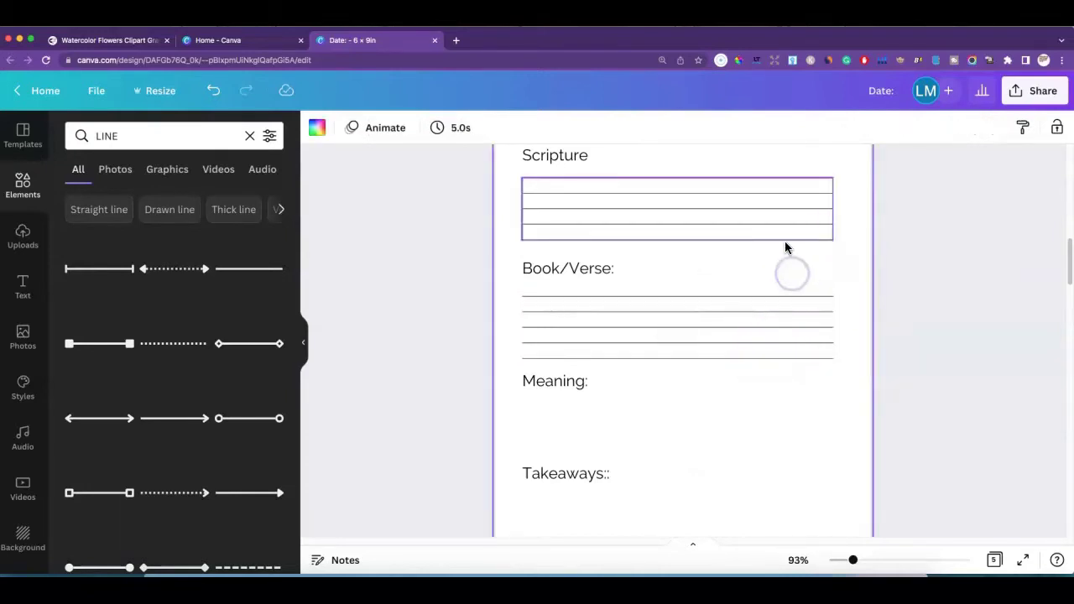
left_click(785, 242)
left_click(810, 265)
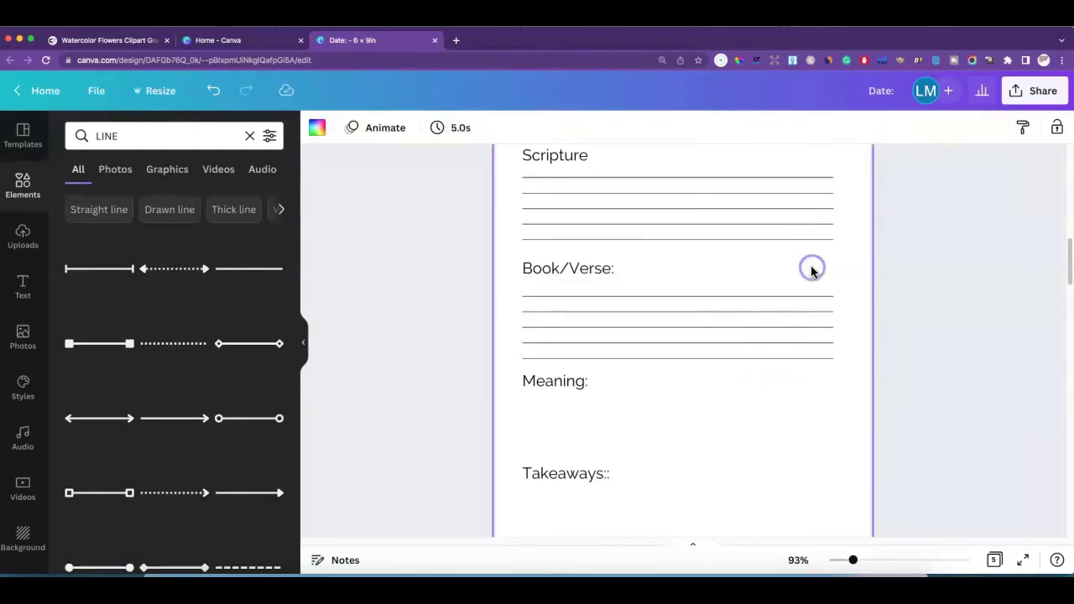
left_click(802, 382)
left_click(772, 356)
left_click(774, 330)
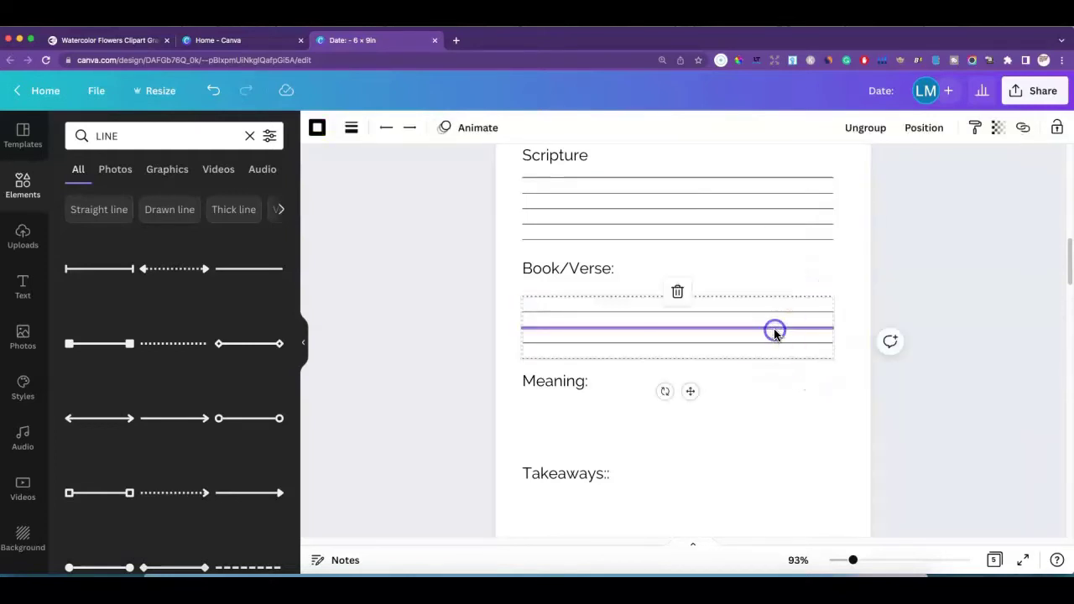
left_click(797, 257)
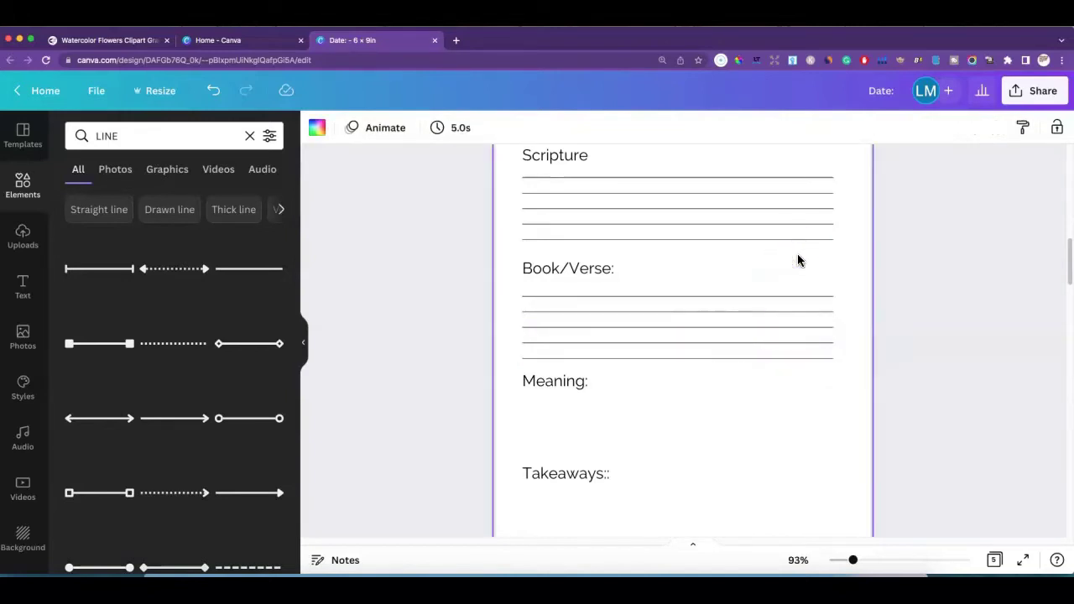
Duplicate the five-line group under "Book/Verse:" and place the copy under "Meaning:", aligned with the lines above
left_click_drag(799, 255, 841, 356)
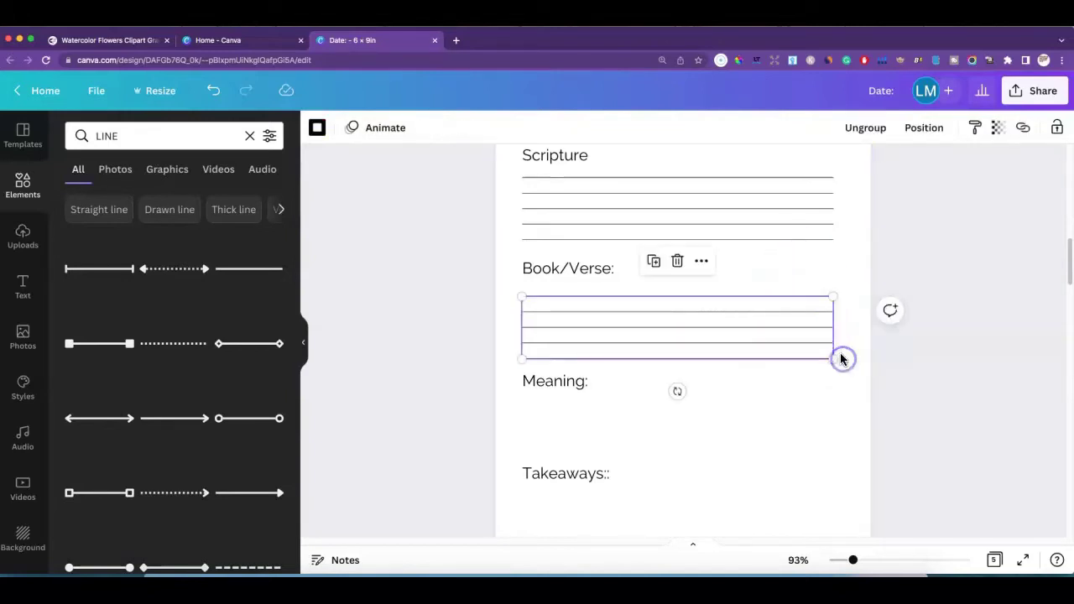
left_click(696, 331)
left_click(655, 263)
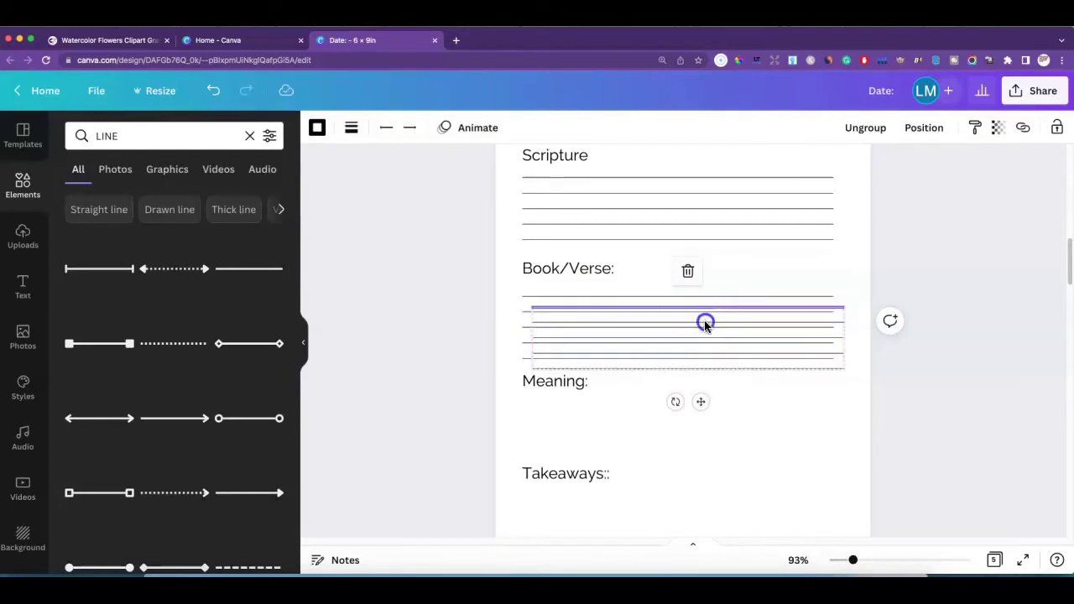
left_click_drag(702, 319, 693, 400)
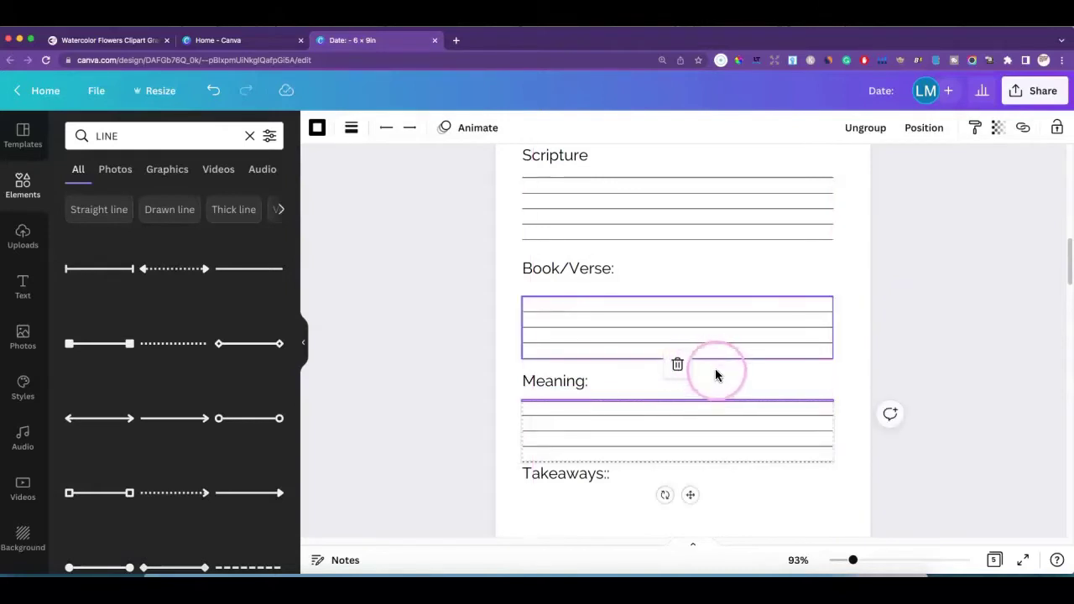
left_click(715, 375)
Duplicate the five-line group under "Meaning:" and place the copy below the Takeaways label, aligned with the other groups
scroll(714, 366, "down", 4)
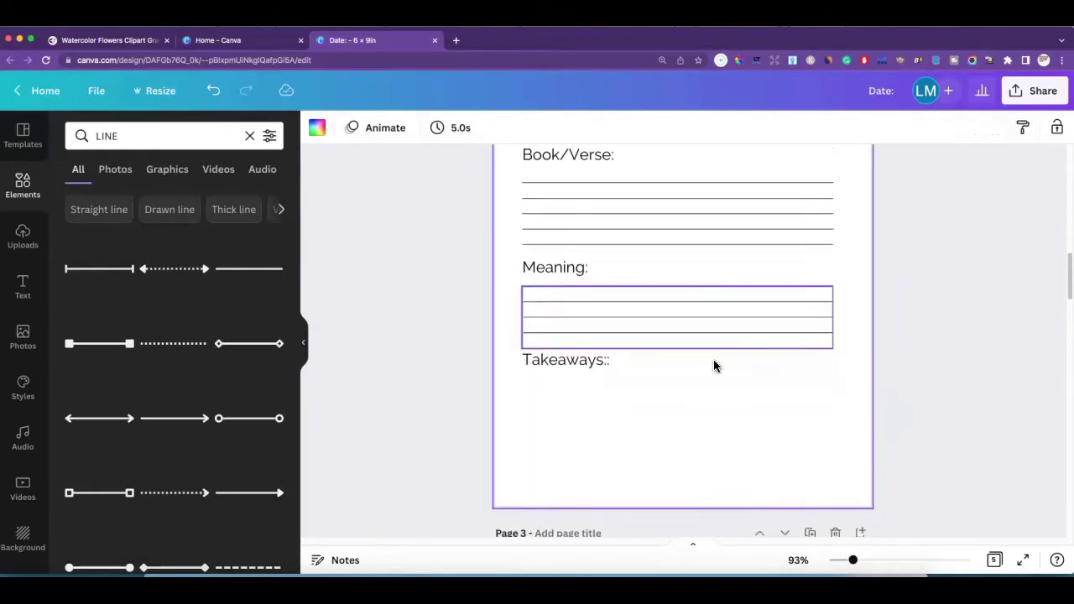
left_click(732, 292)
left_click(662, 381)
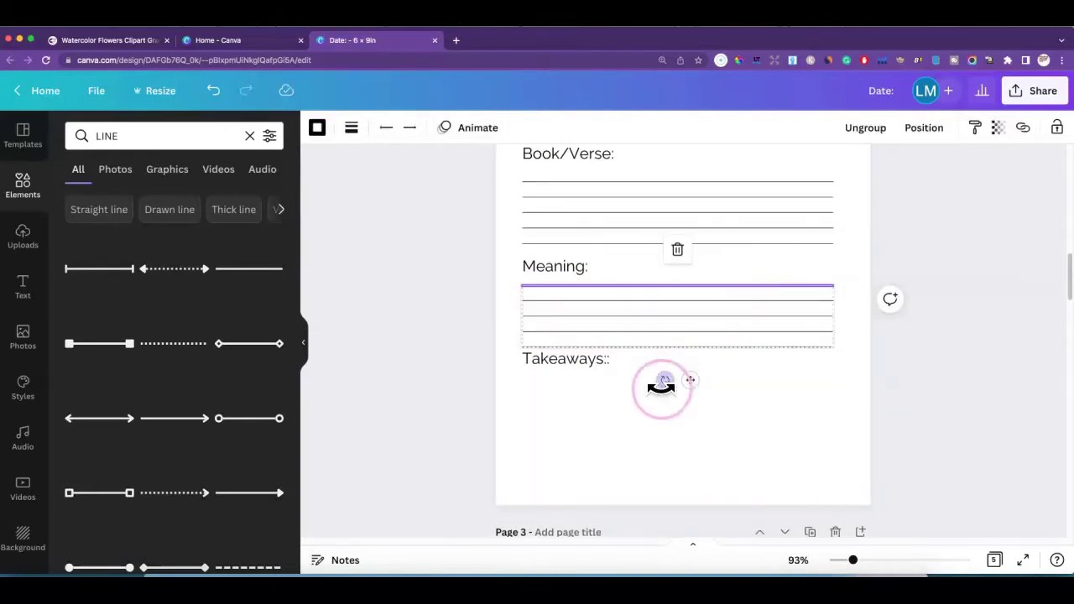
left_click(777, 263)
left_click_drag(822, 266, 844, 364)
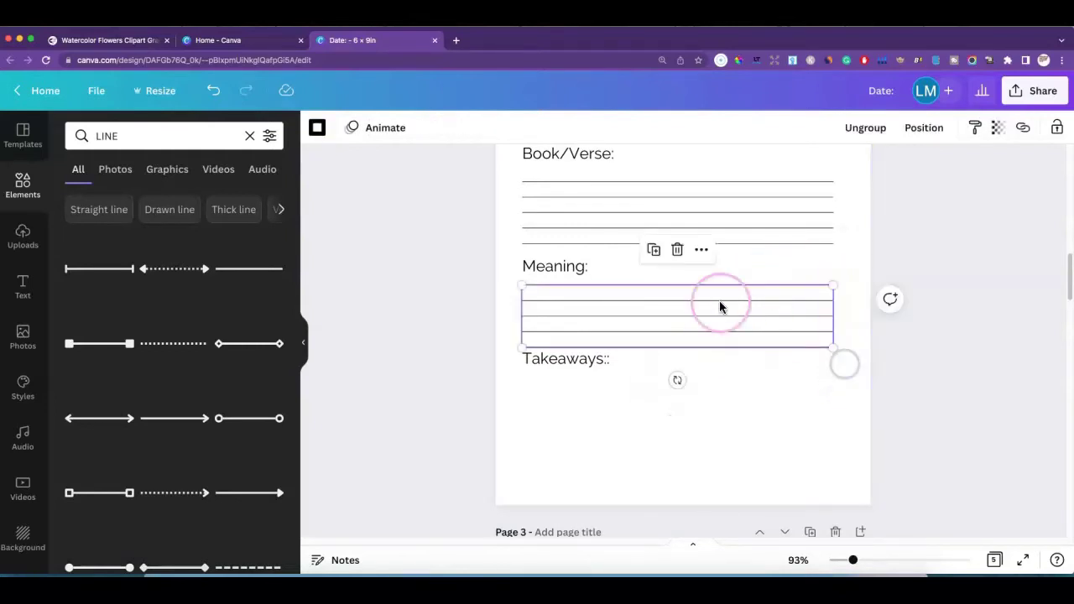
left_click(651, 250)
left_click_drag(676, 337, 663, 426)
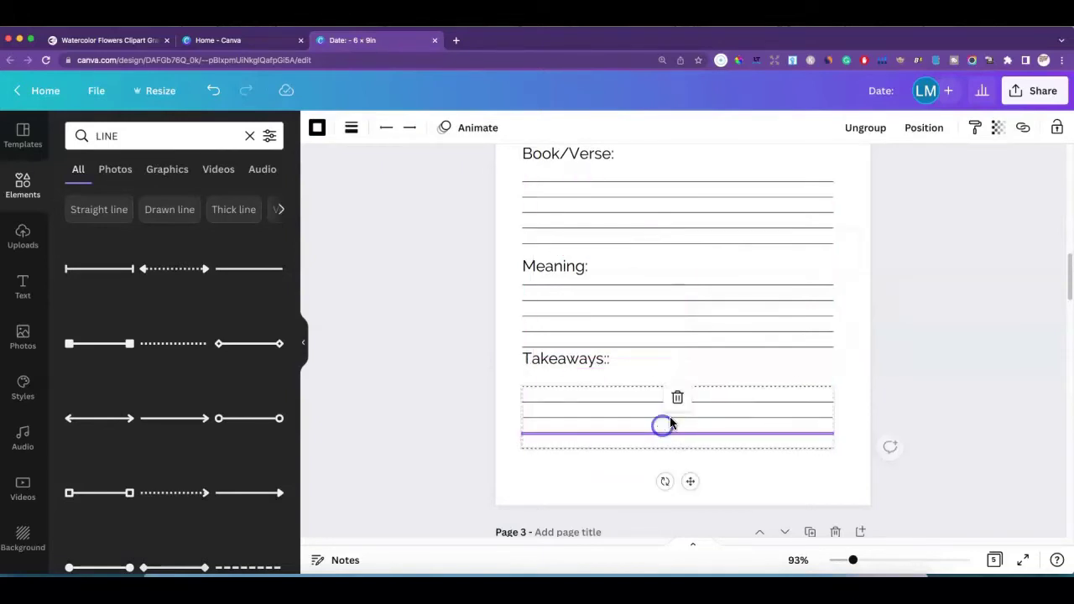
left_click(733, 367)
Move the Takeaways label slightly down toward its lines and correct its text to "Takeaways:" with a single colon
left_click_drag(570, 363, 570, 370)
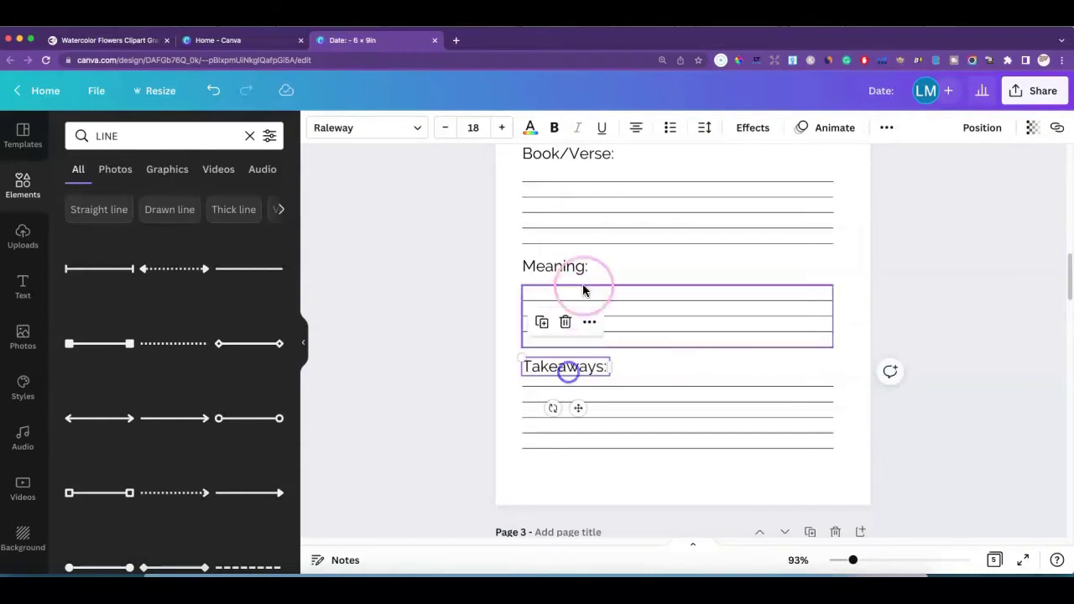
left_click(623, 260)
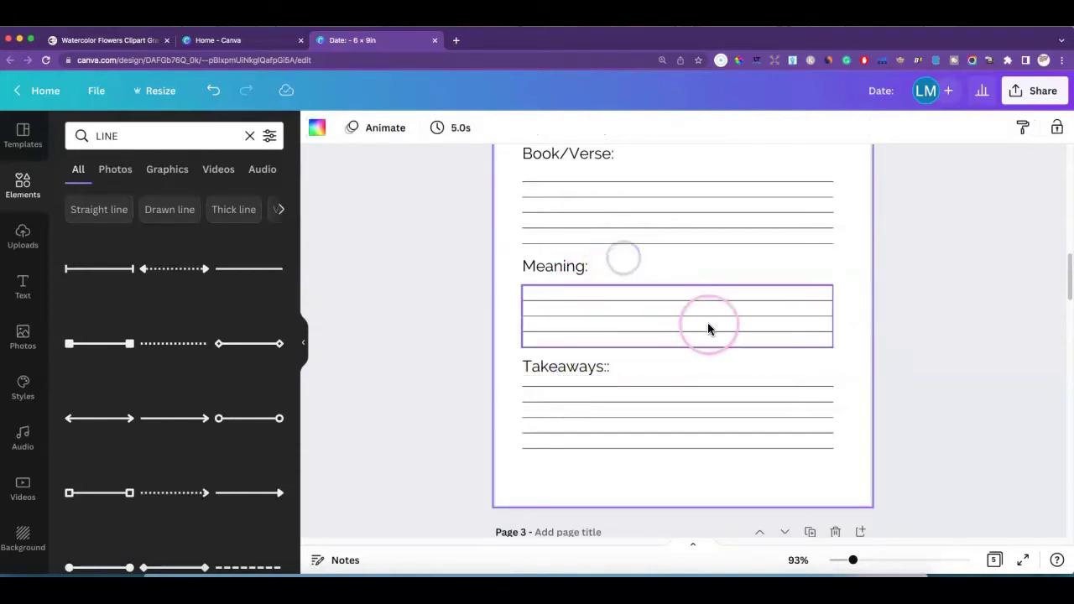
left_click(607, 367)
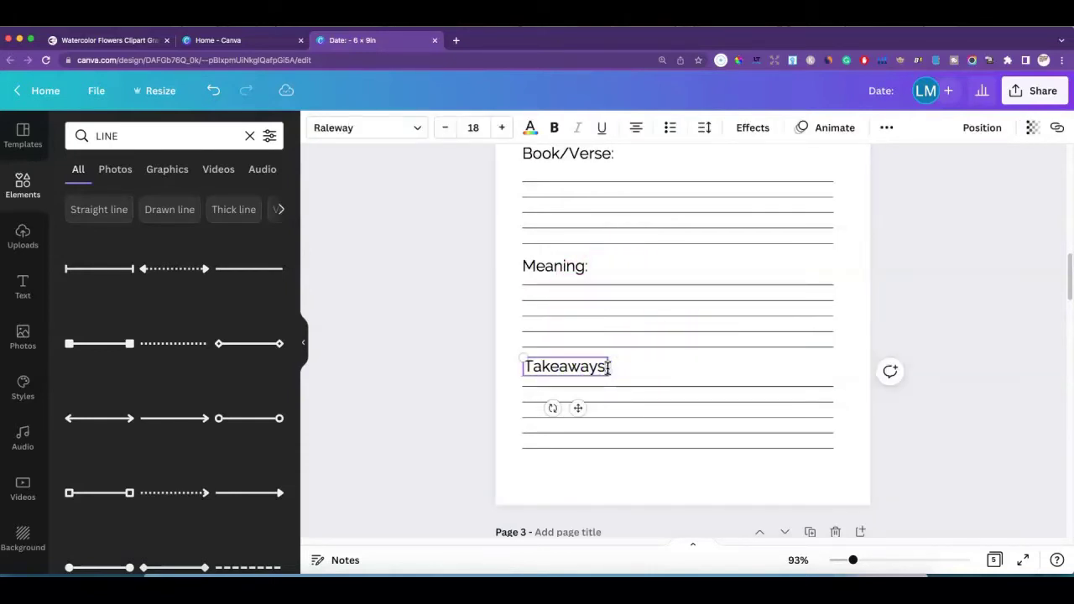
left_click(658, 367)
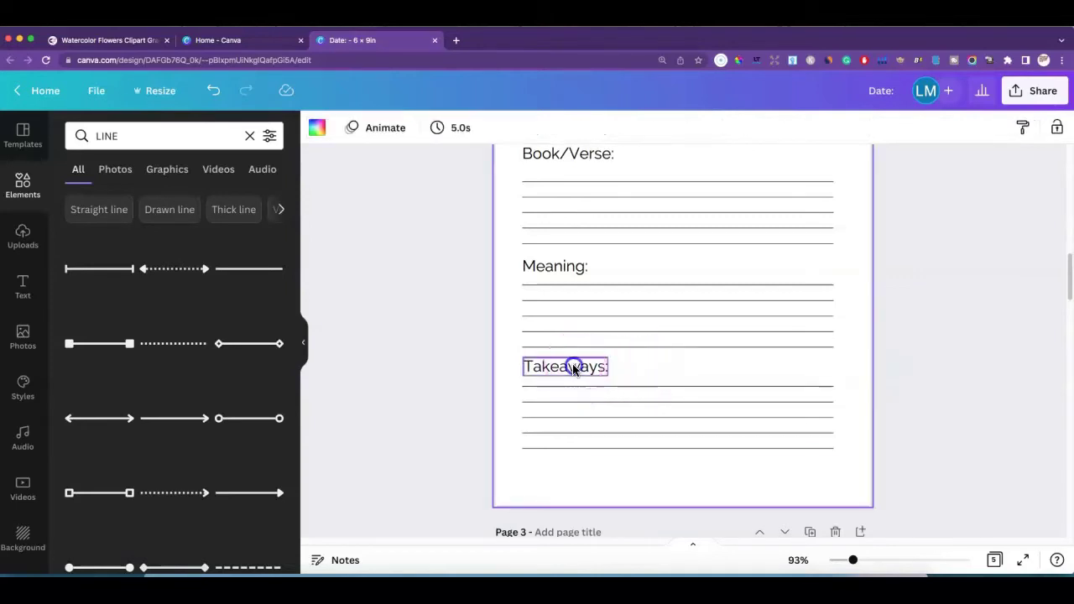
left_click(569, 366)
left_click_drag(569, 366, 568, 367)
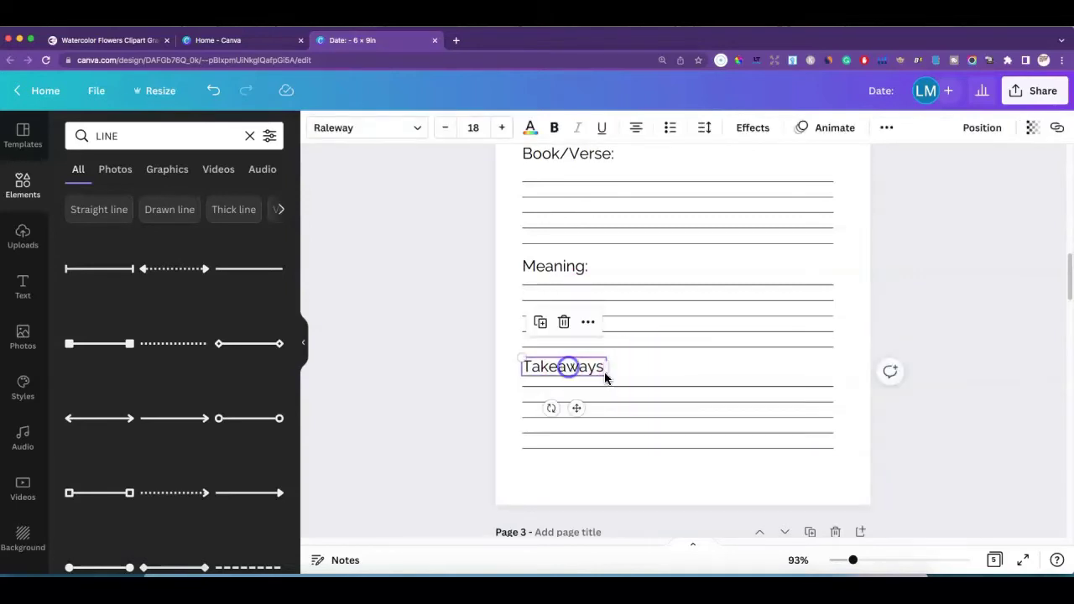
left_click(630, 383)
left_click(668, 324)
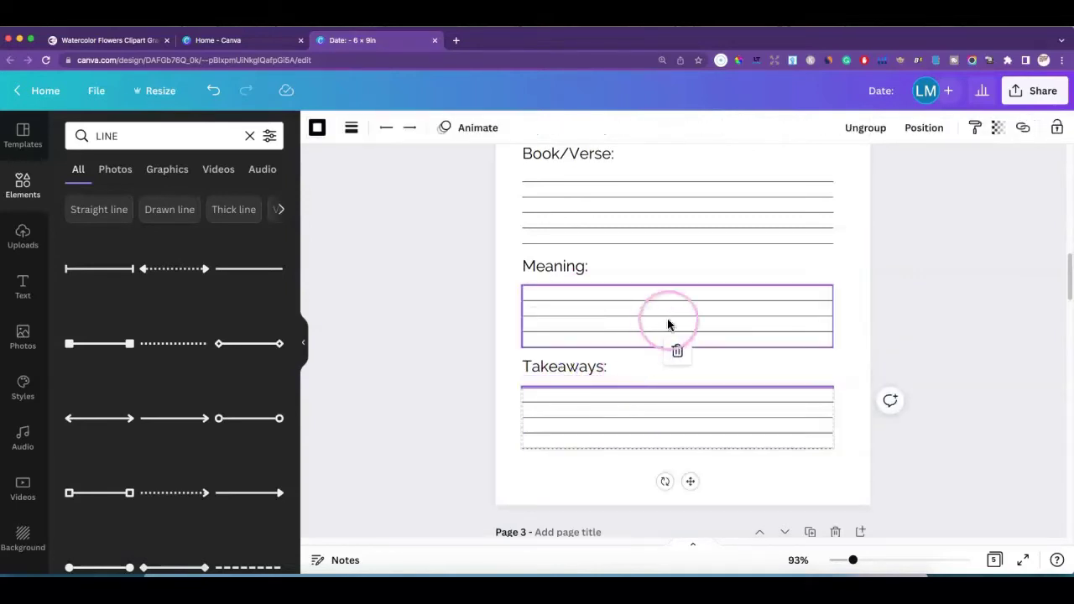
Review the labels and the spacing of the writing lines across the whole Sermon Notes page
left_click(771, 365)
scroll(750, 337, "down", 2)
scroll(749, 337, "up", 6)
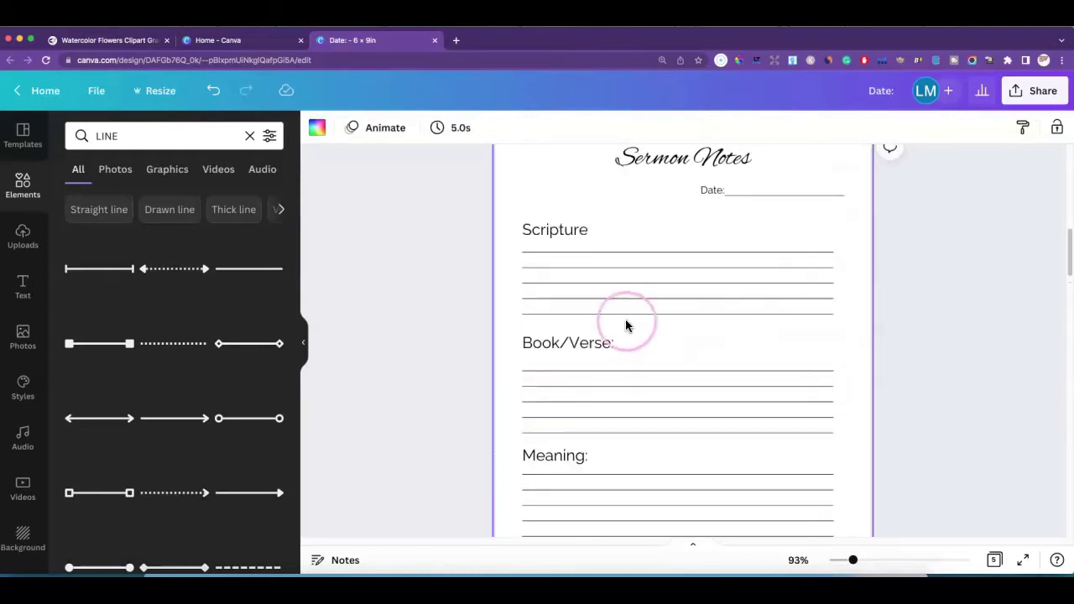
left_click(564, 344)
scroll(588, 336, "up", 1)
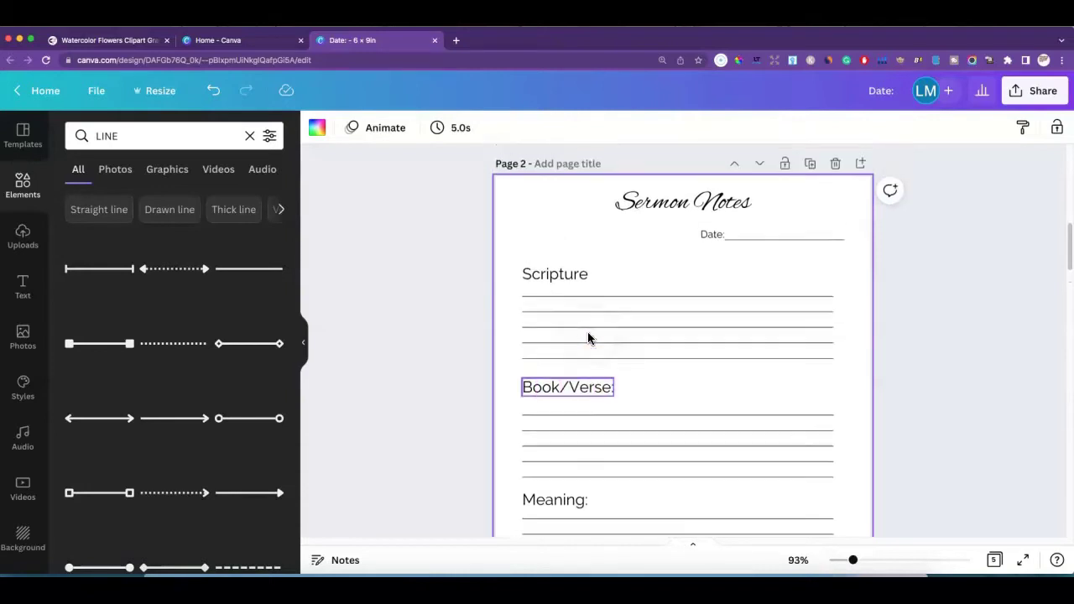
left_click(582, 324)
left_click(564, 277)
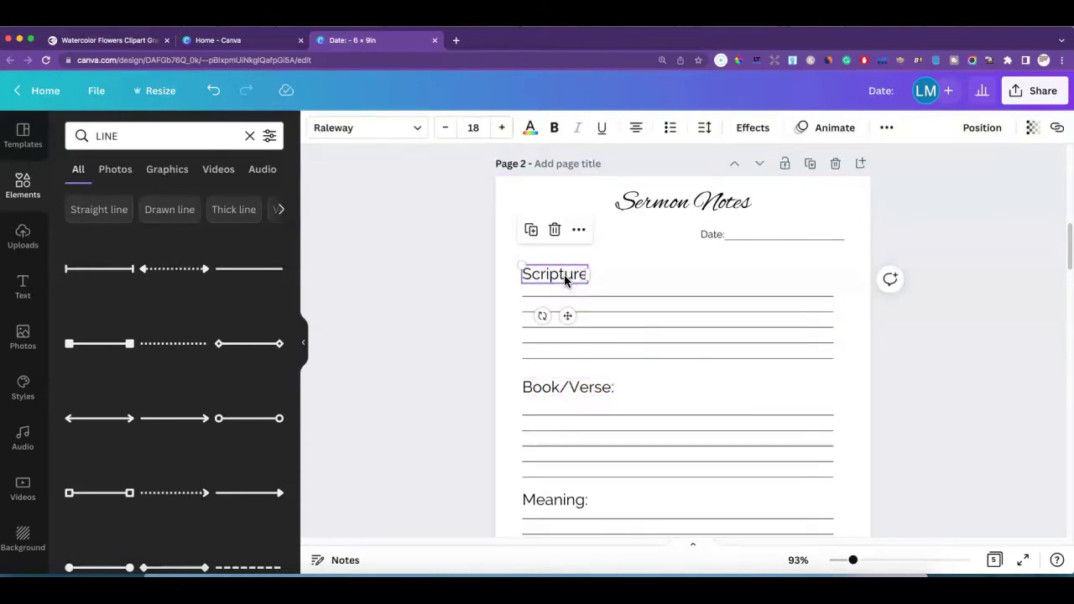
left_click(626, 273)
scroll(661, 269, "down", 2)
scroll(662, 269, "up", 2)
scroll(676, 274, "down", 3)
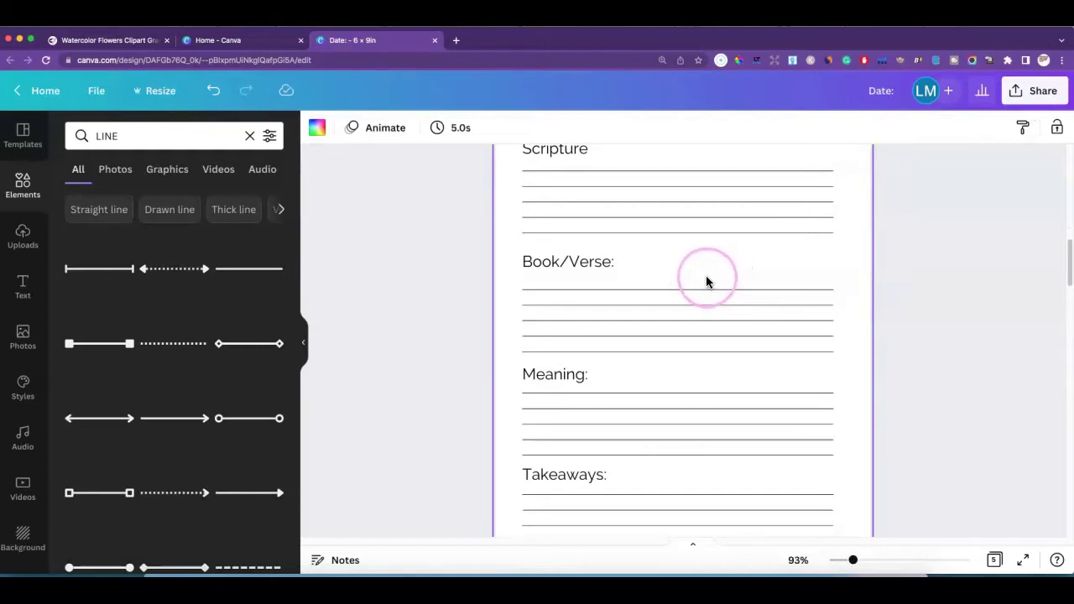
scroll(724, 277, "down", 3)
scroll(739, 344, "up", 3)
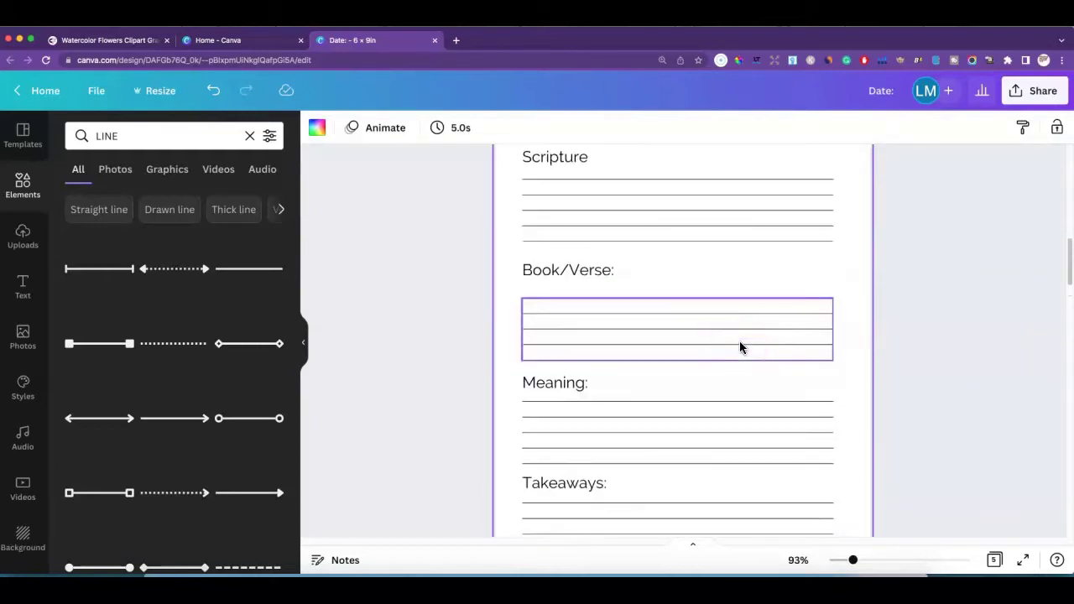
Add a heading reading "Prayer Requests" to the blank page 3 and place it centered near the page's upper edge
scroll(739, 341, "down", 10)
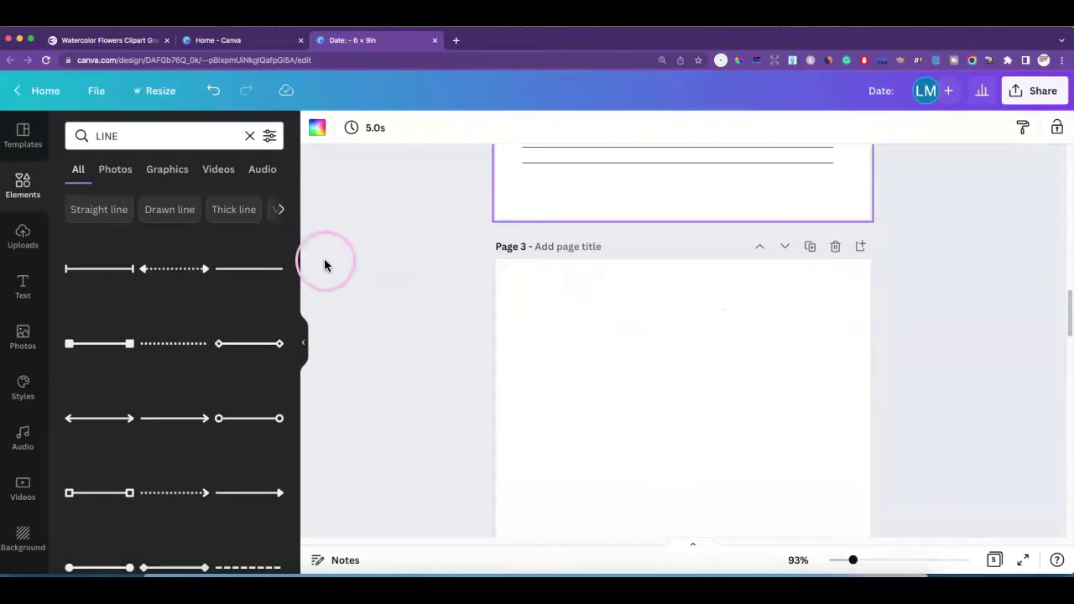
left_click(26, 283)
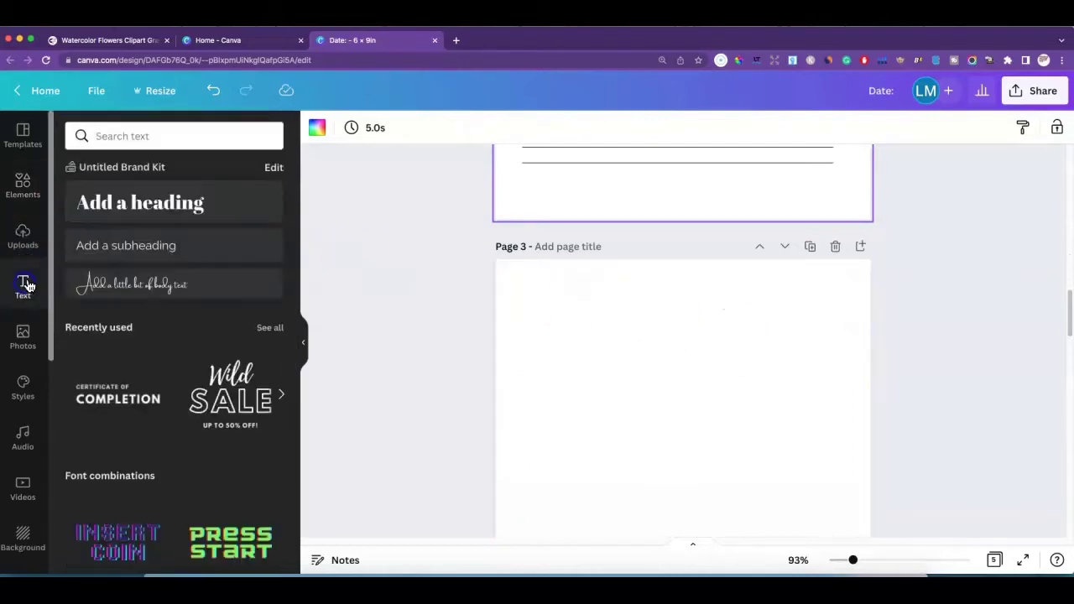
left_click(122, 197)
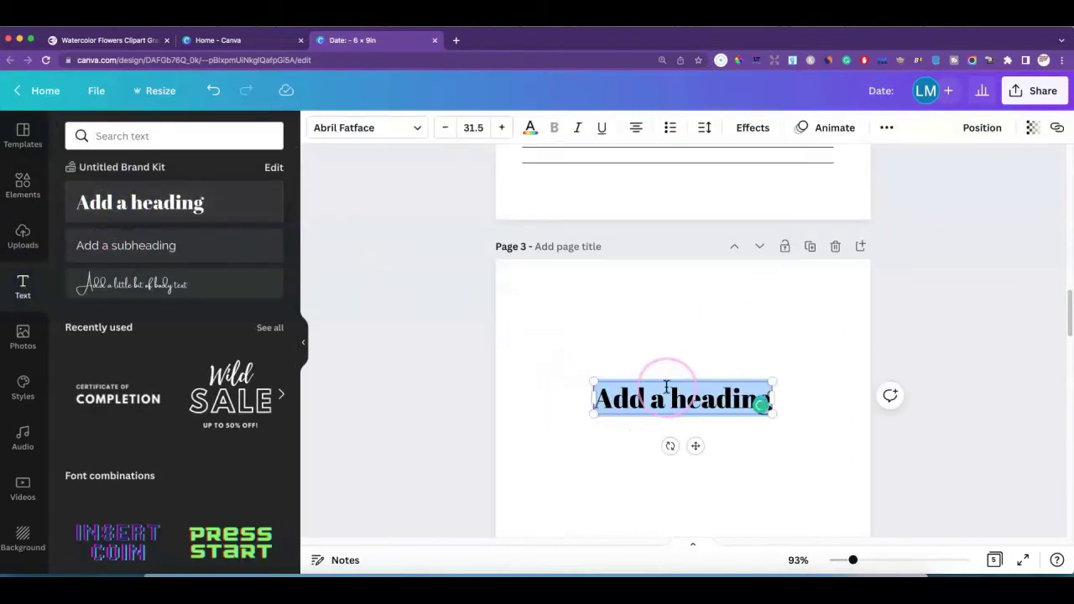
type("Prayer requests")
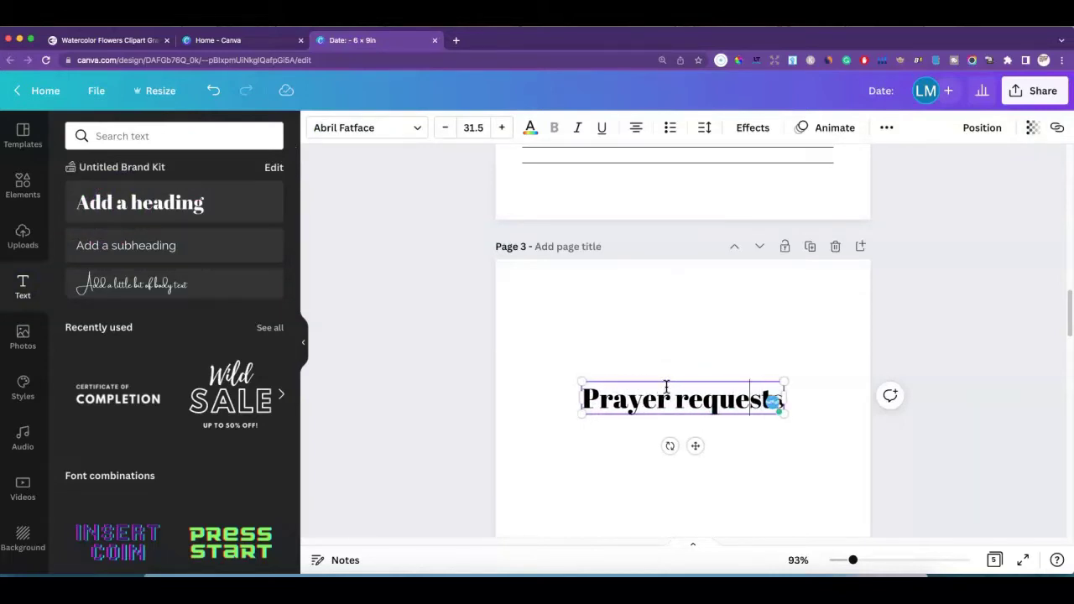
key("BackSpace")
type("R")
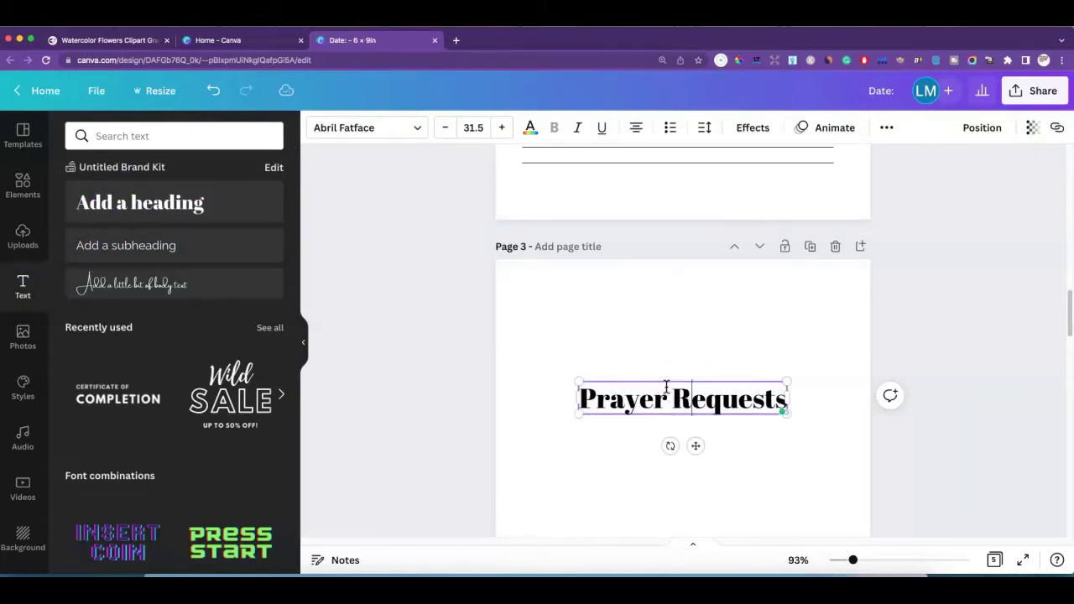
left_click(794, 344)
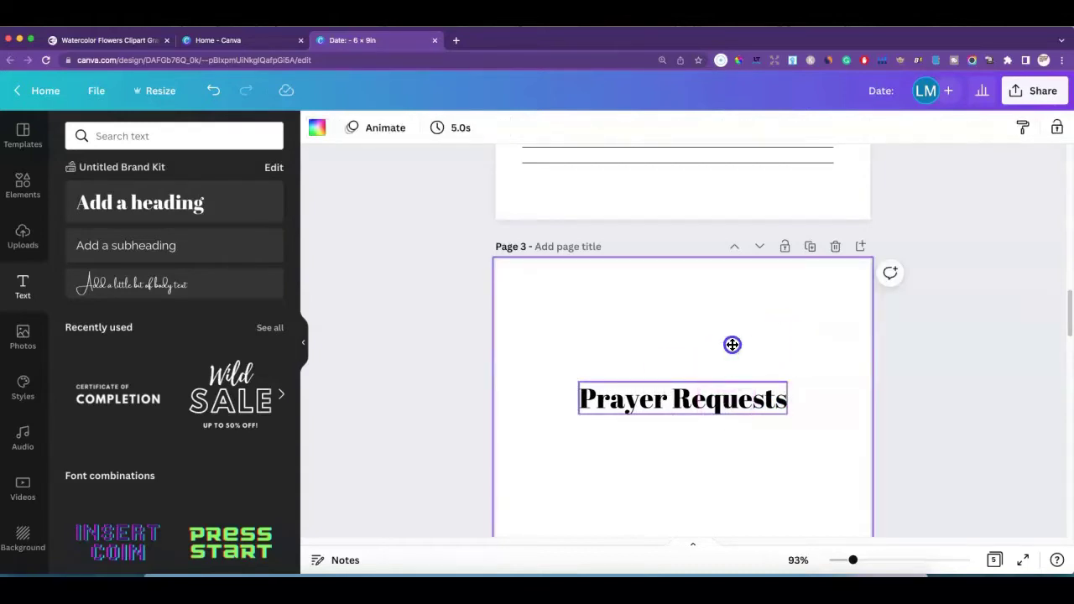
left_click_drag(728, 397, 727, 287)
Copy the text style of the "Sermon Notes" title and apply it to the "Prayer Requests" heading on page 3
scroll(726, 287, "up", 10)
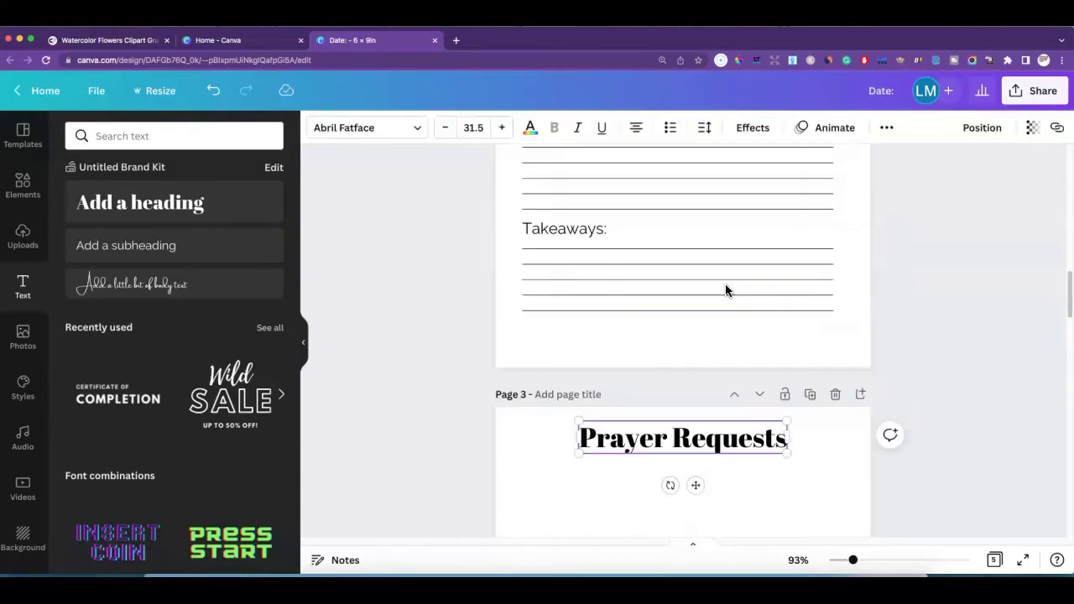
left_click(653, 254)
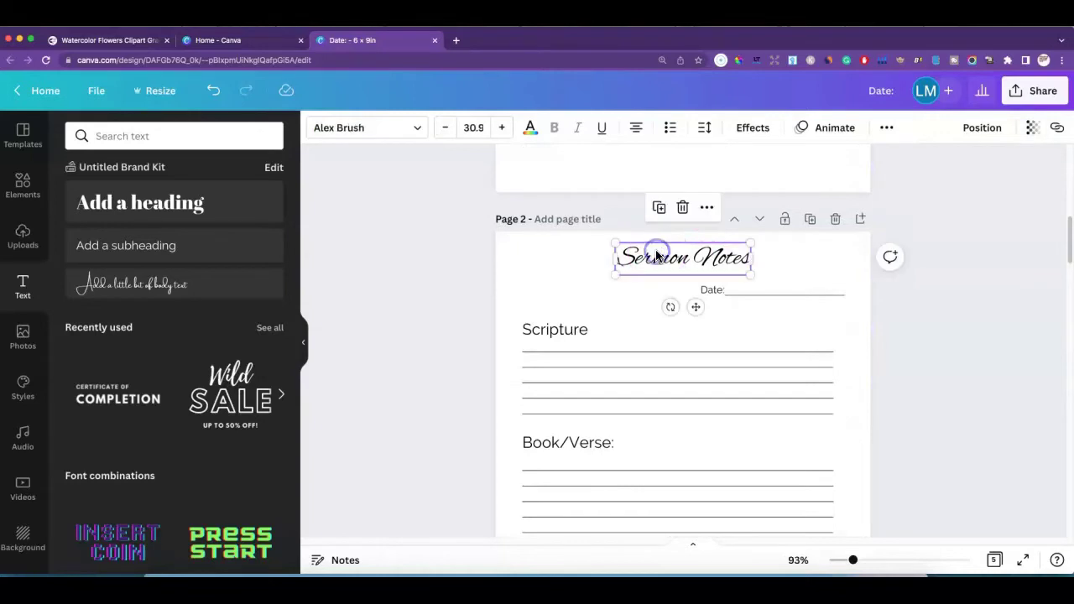
left_click(889, 129)
left_click(845, 161)
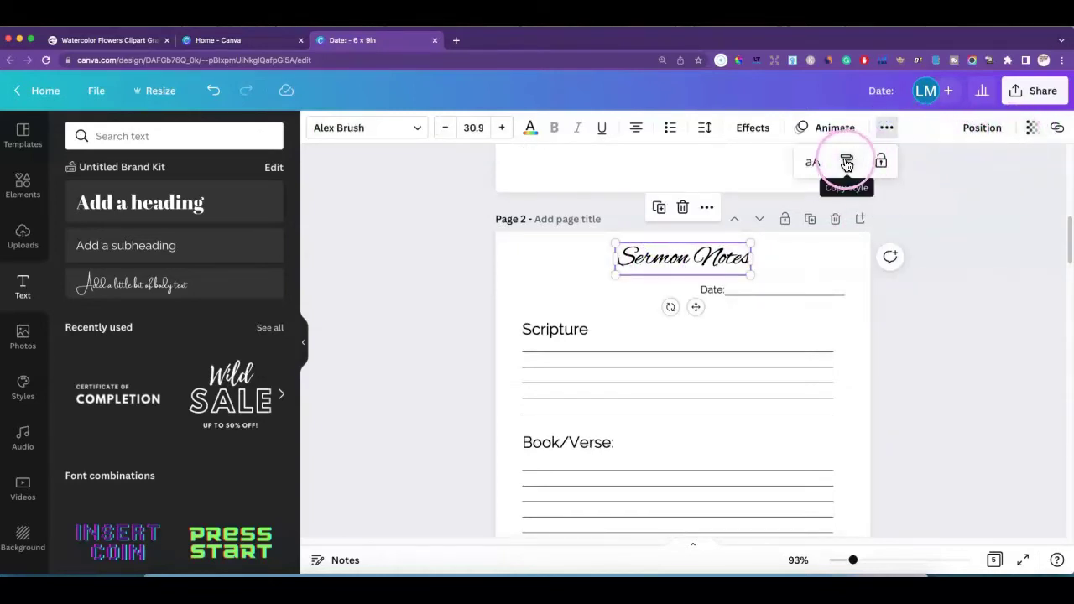
scroll(707, 341, "down", 10)
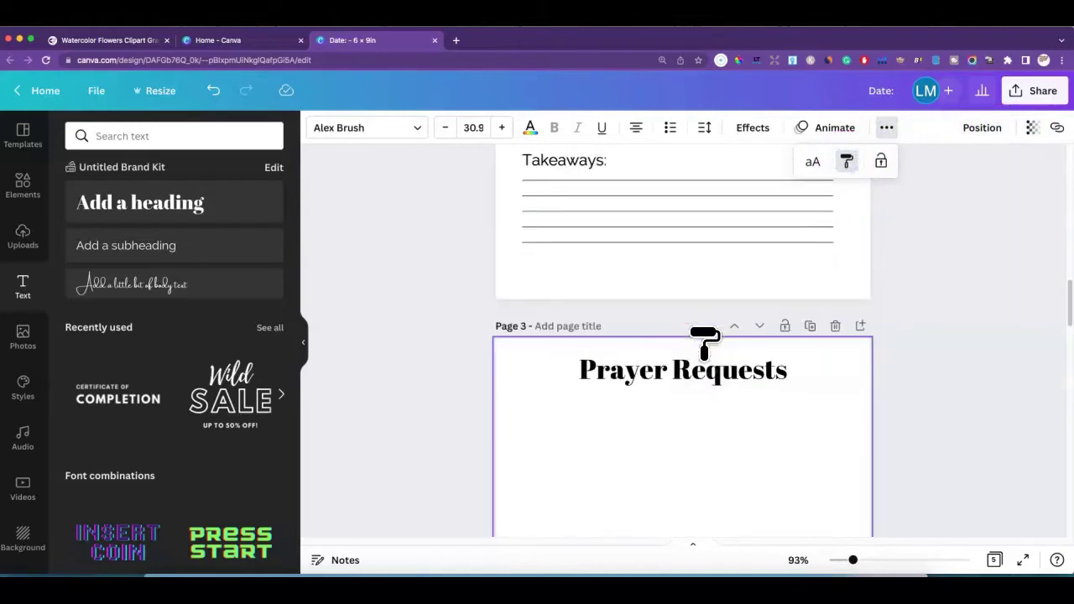
left_click(680, 365)
left_click(742, 405)
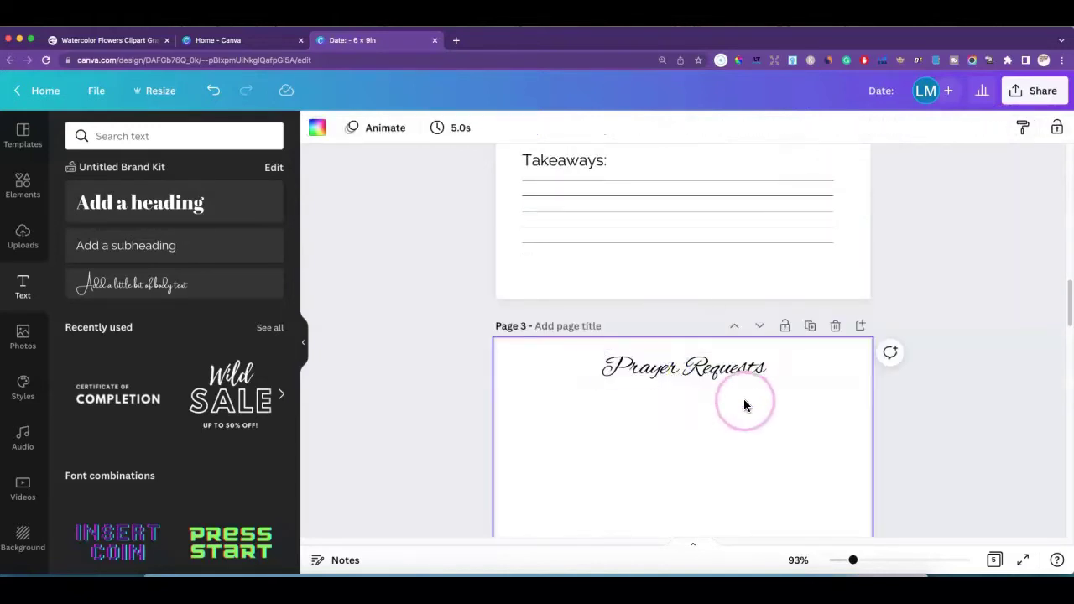
Examine the "Date:" label and its line on the Sermon Notes page as a reference for the Prayer Requests page
scroll(747, 383, "up", 3)
scroll(739, 324, "up", 3)
scroll(738, 324, "up", 3)
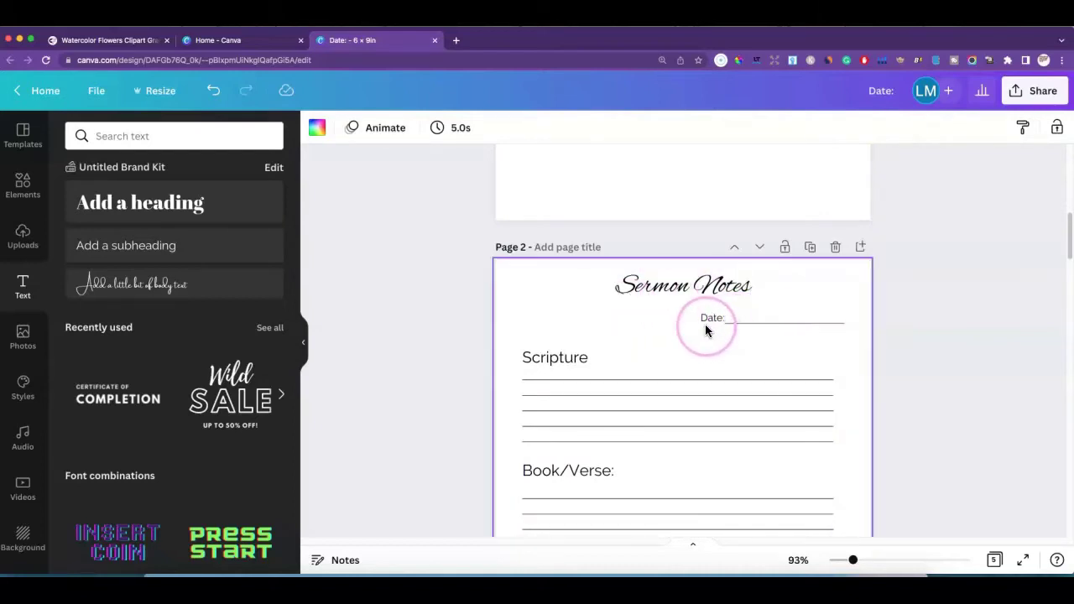
left_click_drag(690, 312, 856, 332)
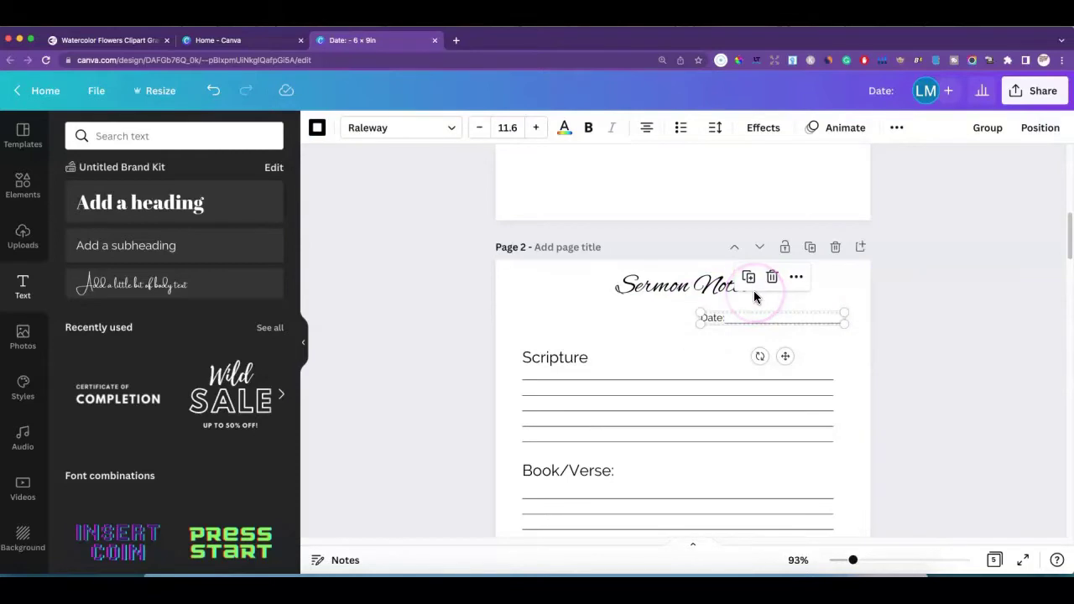
left_click(677, 323)
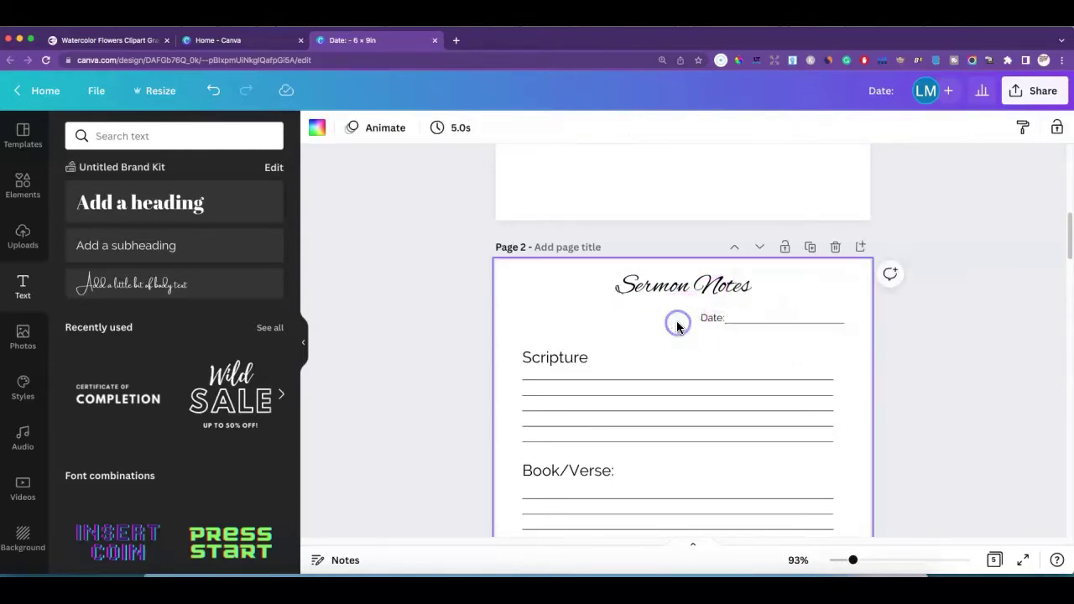
scroll(687, 323, "down", 10)
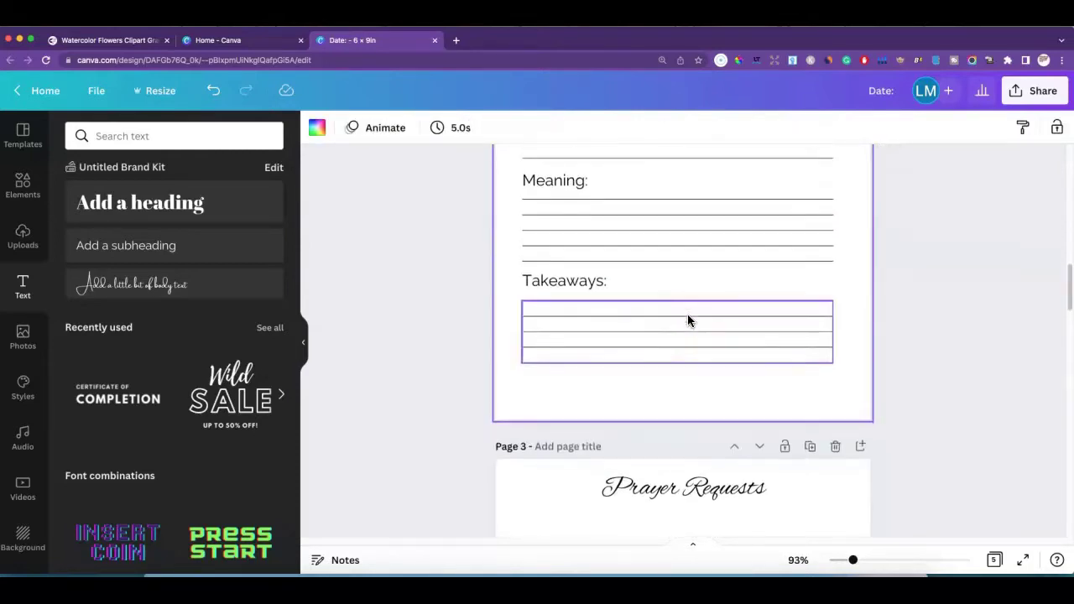
scroll(687, 317, "up", 5)
scroll(703, 252, "up", 2)
left_click(707, 235)
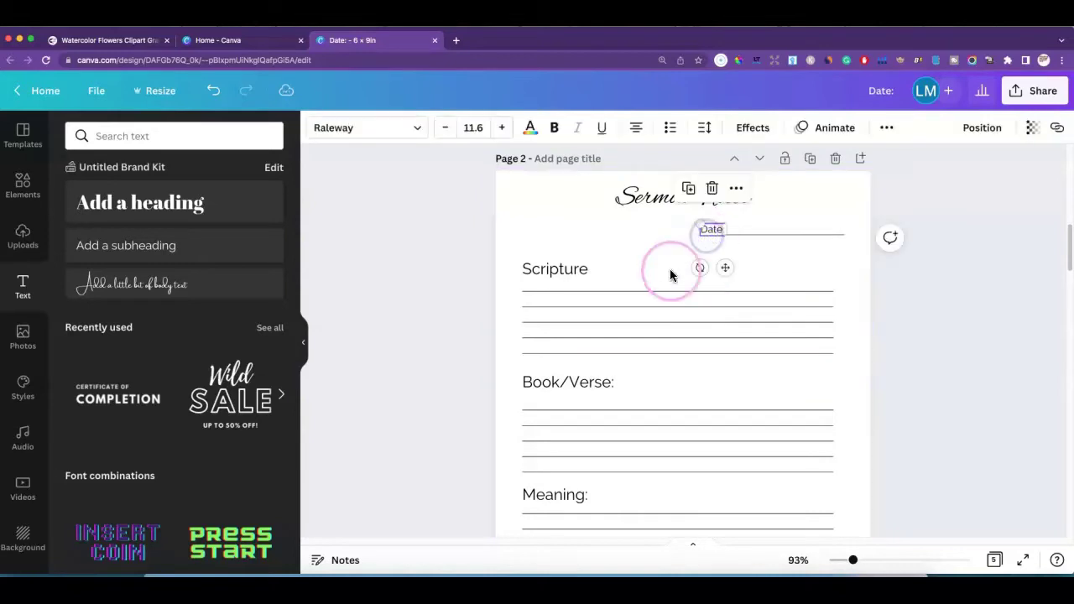
scroll(687, 320, "down", 7)
scroll(687, 319, "down", 3)
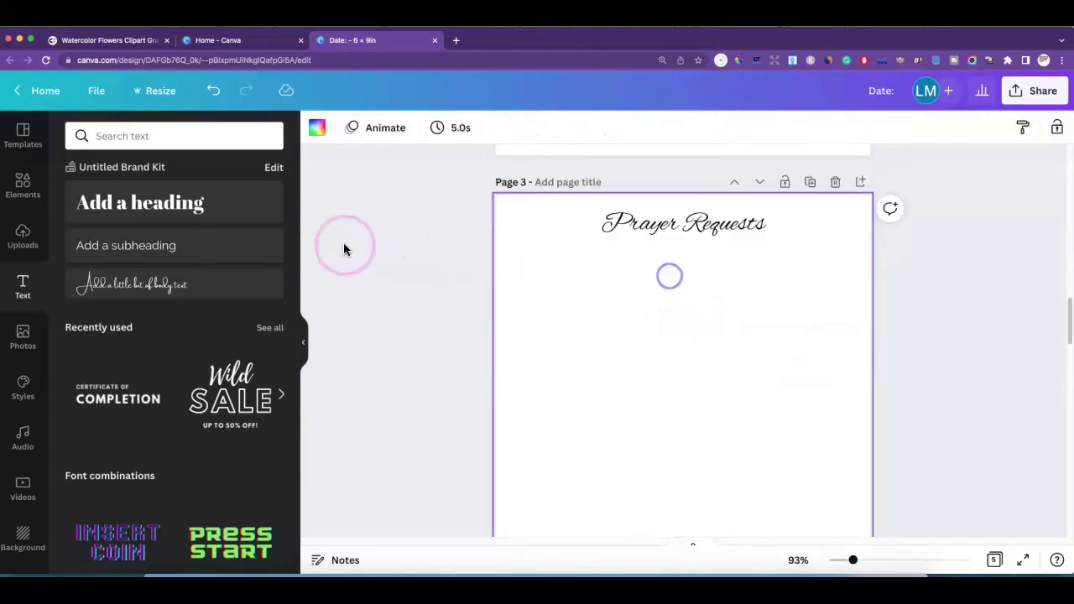
Add a subheading reading "Date" to page 3 and move it below the title near the page's left margin
left_click(228, 243)
type("Date")
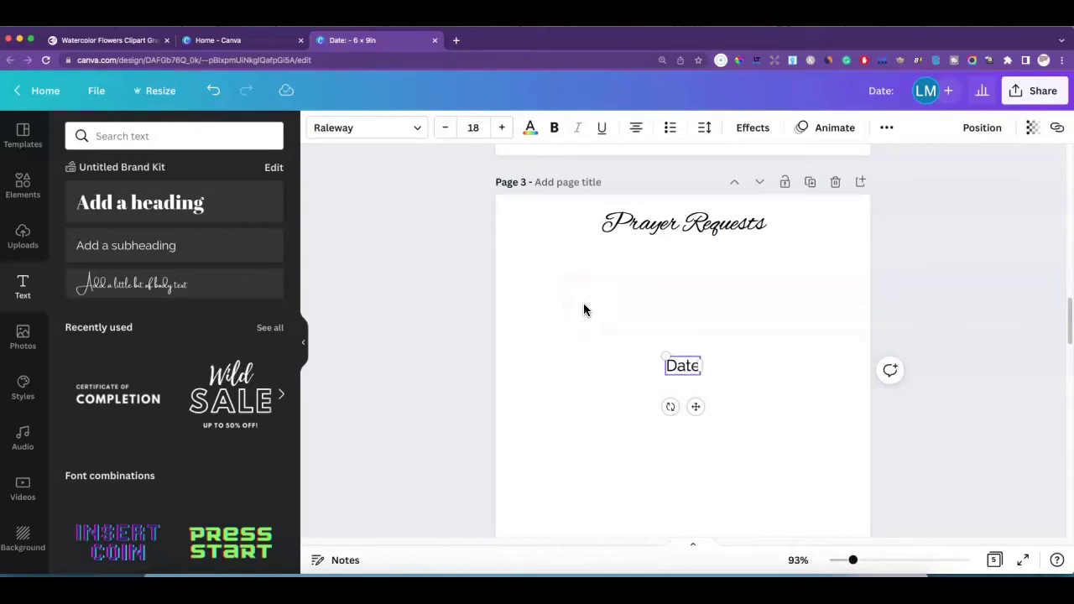
left_click(681, 299)
left_click(687, 375)
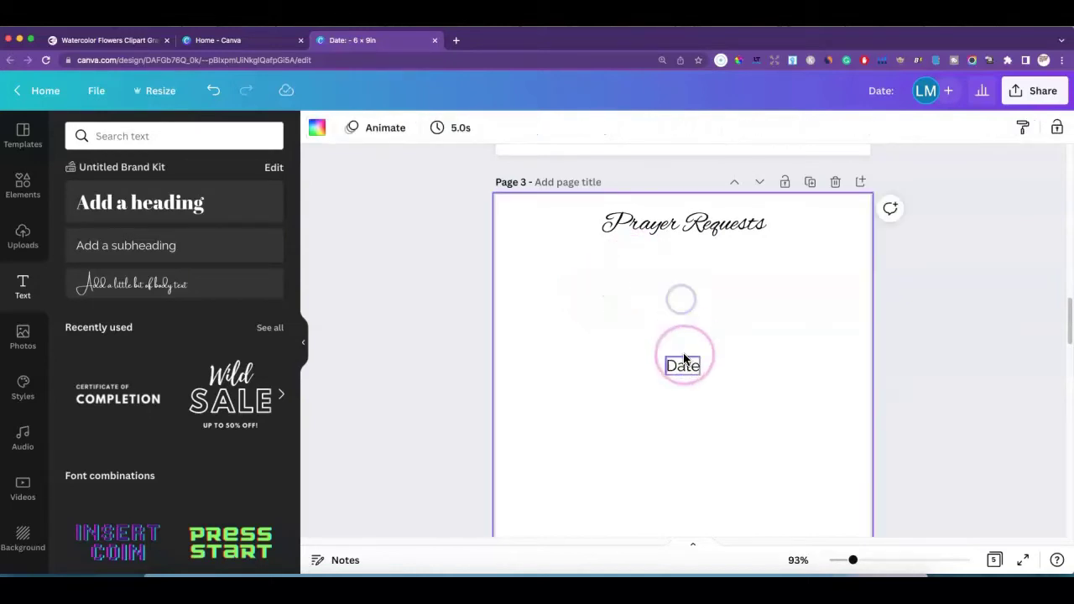
left_click_drag(687, 366, 541, 286)
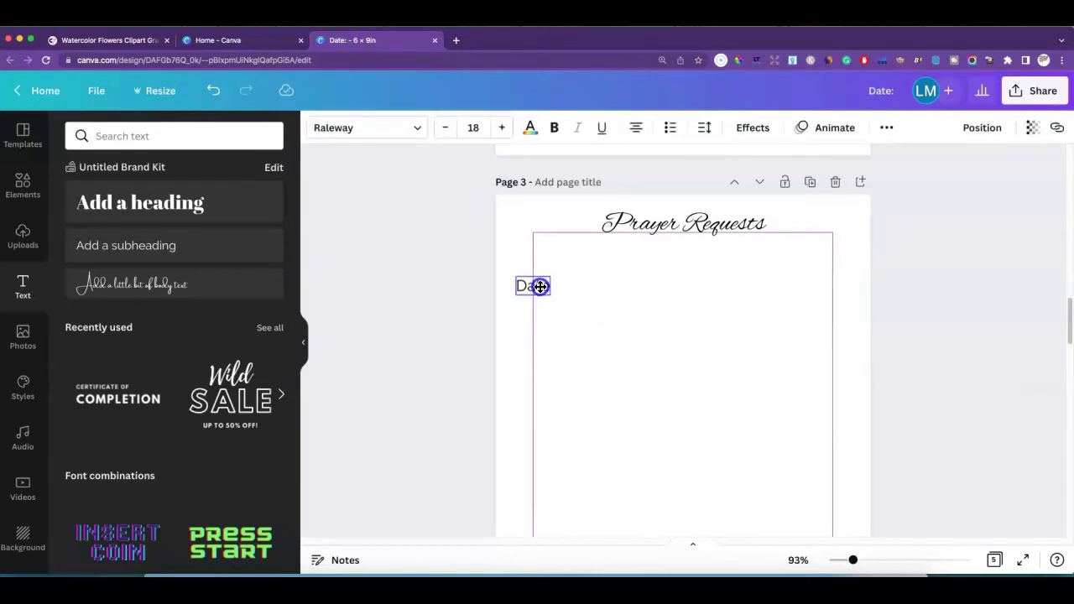
Make a copy of the "Date" label reading "Request For:" and align it with "Date" directly below
left_click_drag(540, 286, 550, 339)
left_click(533, 246)
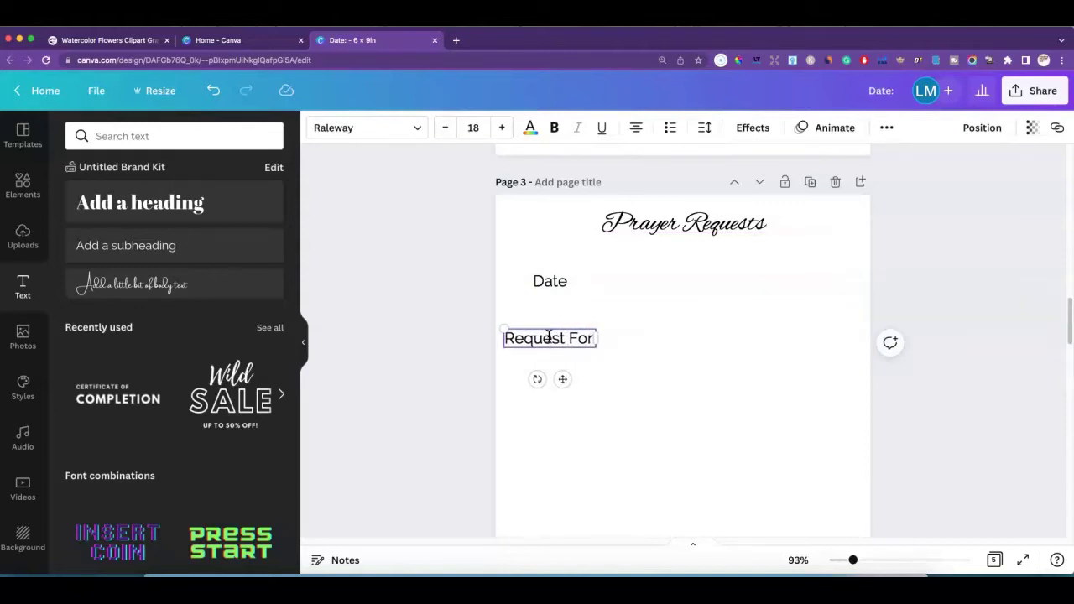
left_click_drag(570, 335, 598, 339)
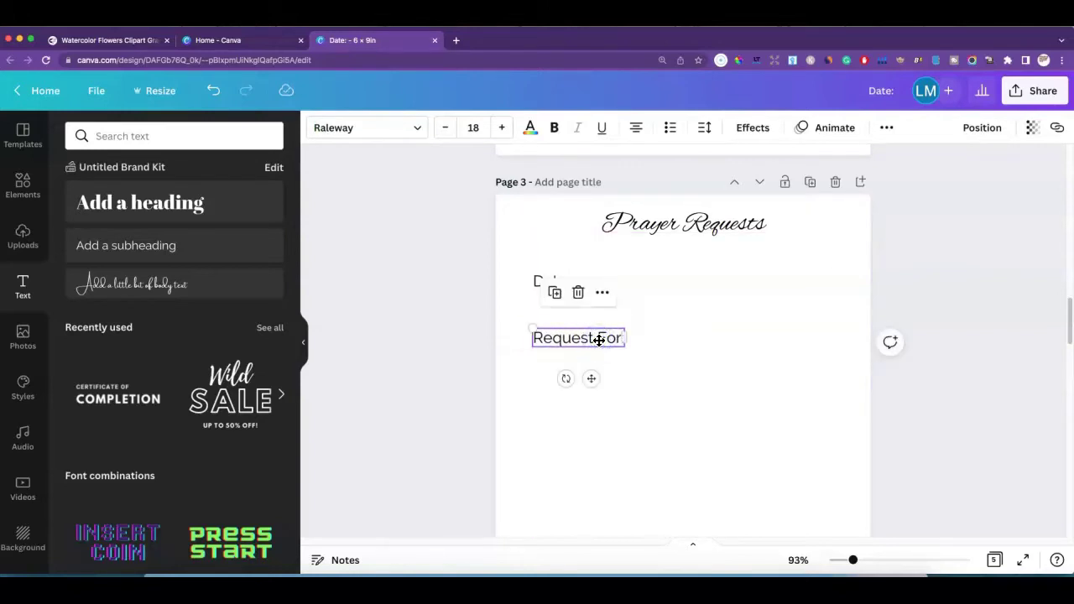
Duplicate the "Request For:" label, change the copy to "Scripture:" and left-align it below the other labels
left_click(554, 292)
left_click_drag(594, 355, 587, 421)
double_click(587, 422)
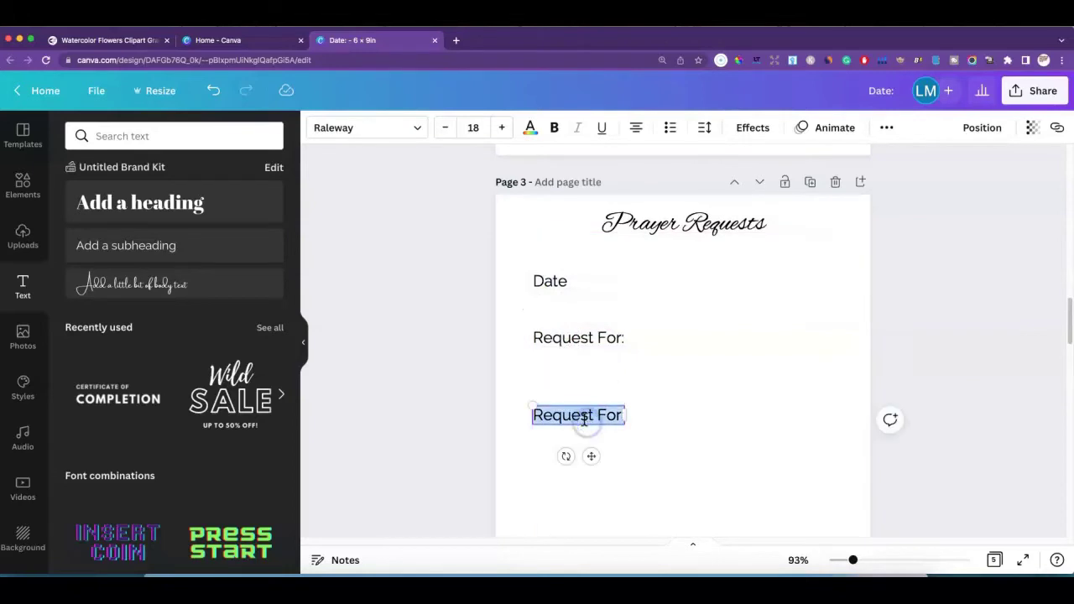
type("Scripture")
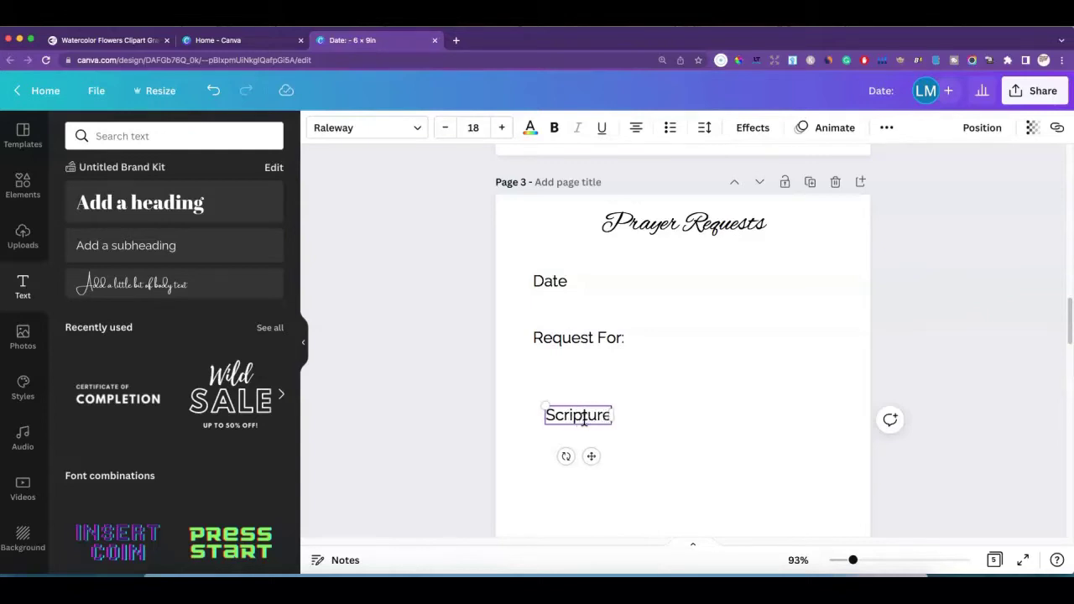
left_click(648, 407)
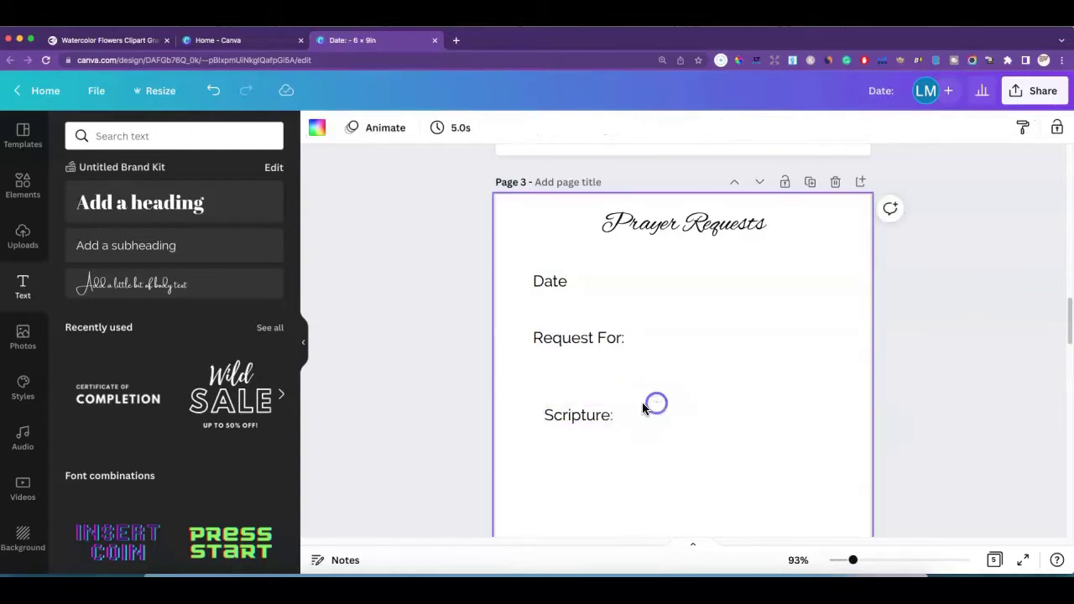
left_click_drag(582, 415, 573, 415)
left_click(657, 416)
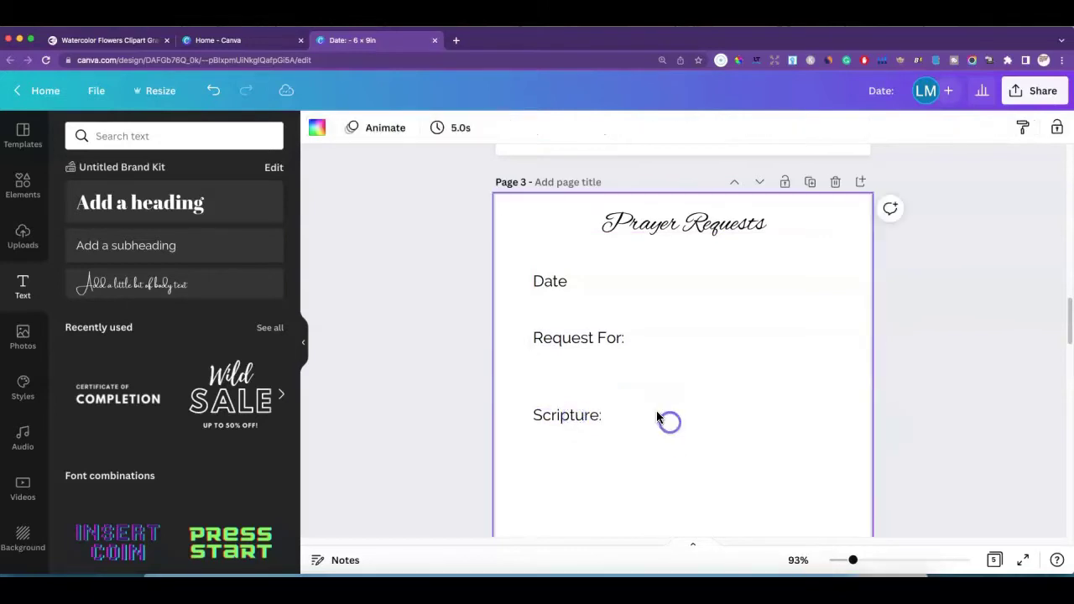
Duplicate the "Scripture:" label, place the copy below it and change its text to "Answered on:"
scroll(675, 413, "down", 2)
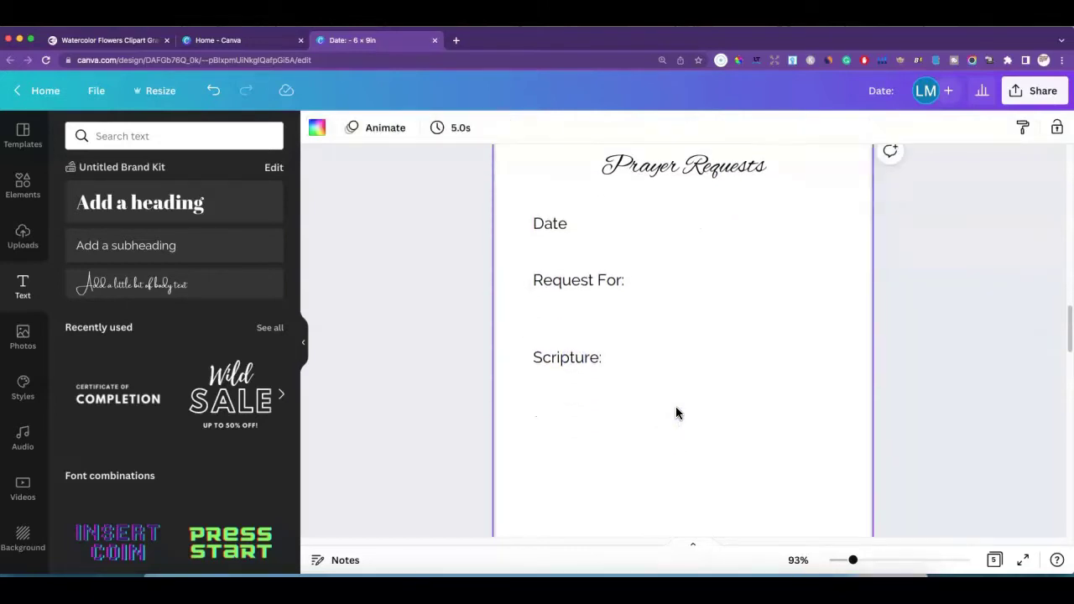
left_click(560, 373)
left_click(542, 312)
left_click_drag(589, 367, 581, 427)
double_click(581, 427)
type("Answered on")
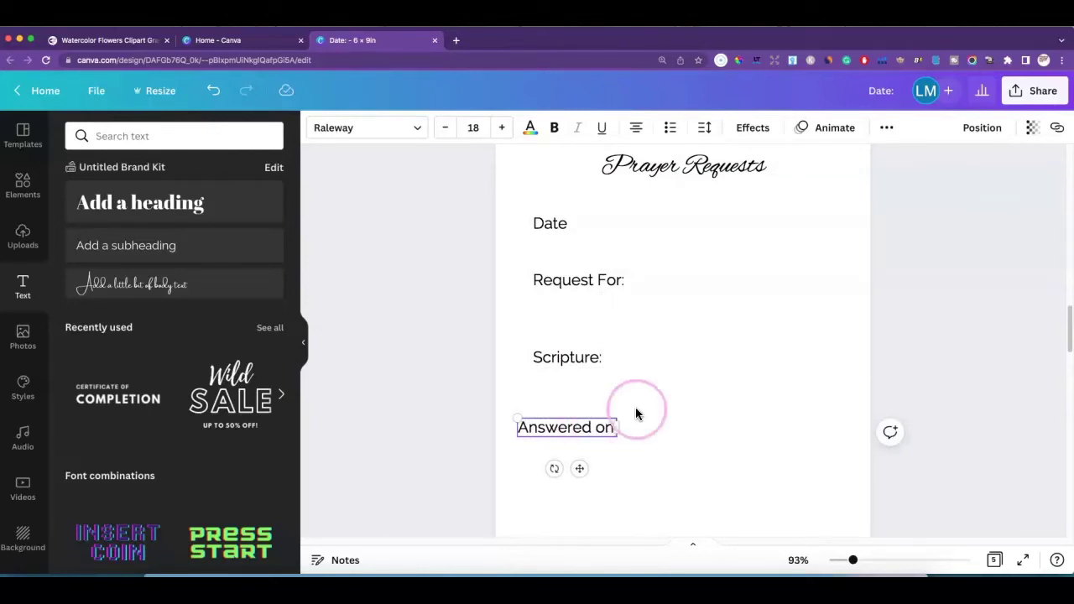
left_click(690, 401)
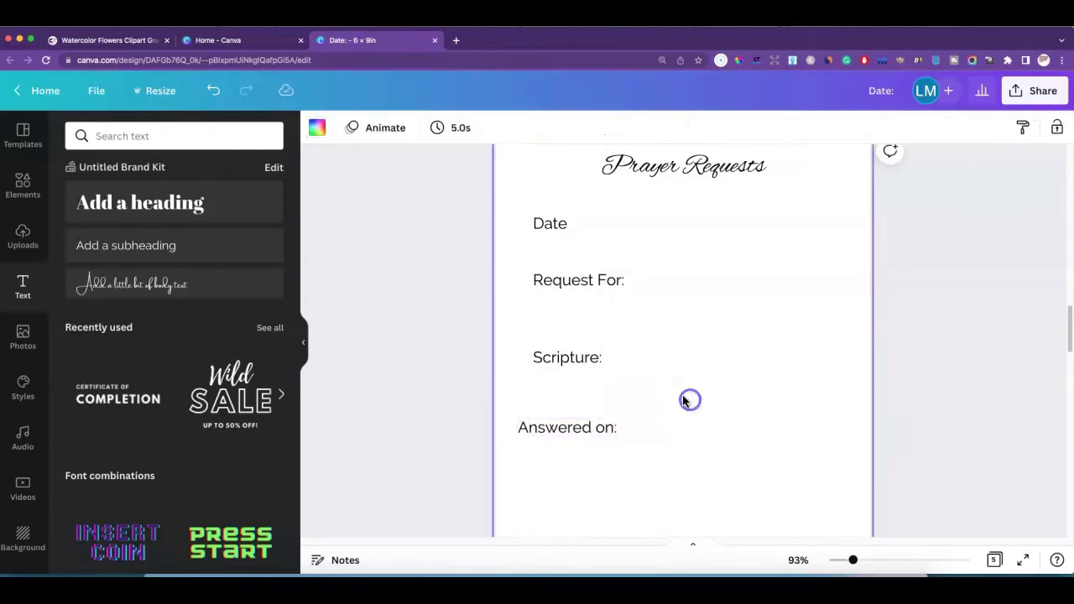
Left-align "Scripture:" with "Answered on:" closer to the page's left edge and move "Answered on:" farther down the page
left_click(578, 357)
left_click_drag(575, 364, 569, 360)
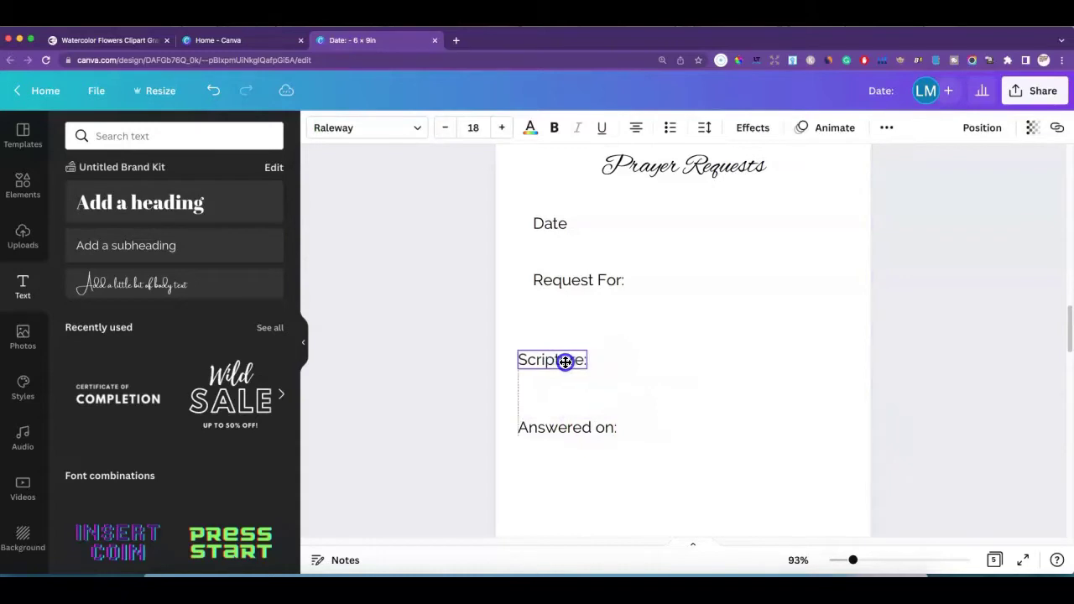
left_click_drag(582, 438, 590, 458)
scroll(617, 443, "down", 2)
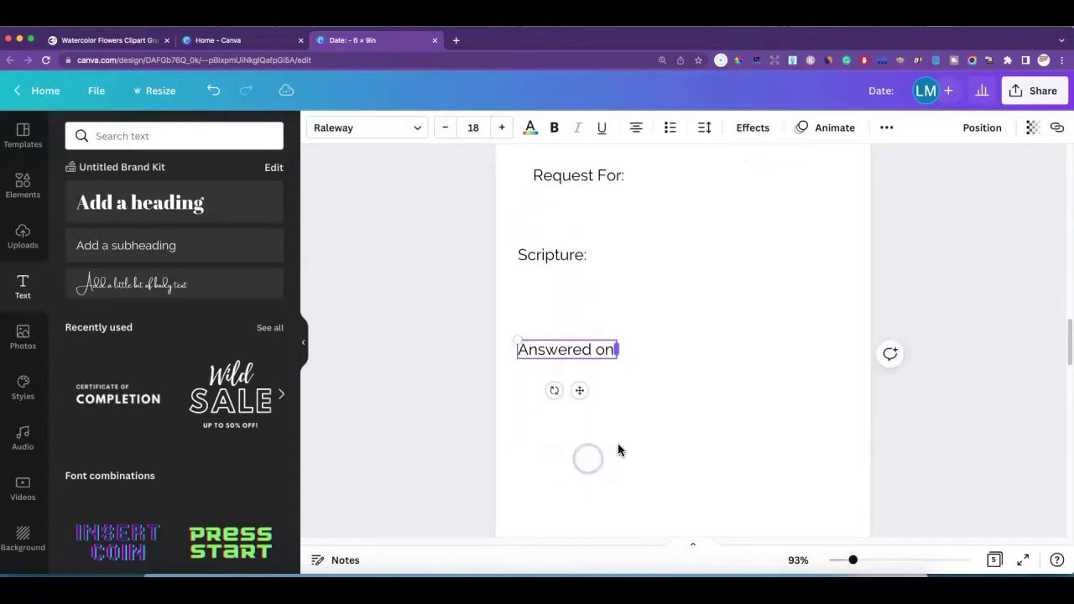
scroll(618, 437, "down", 5)
scroll(621, 422, "up", 2)
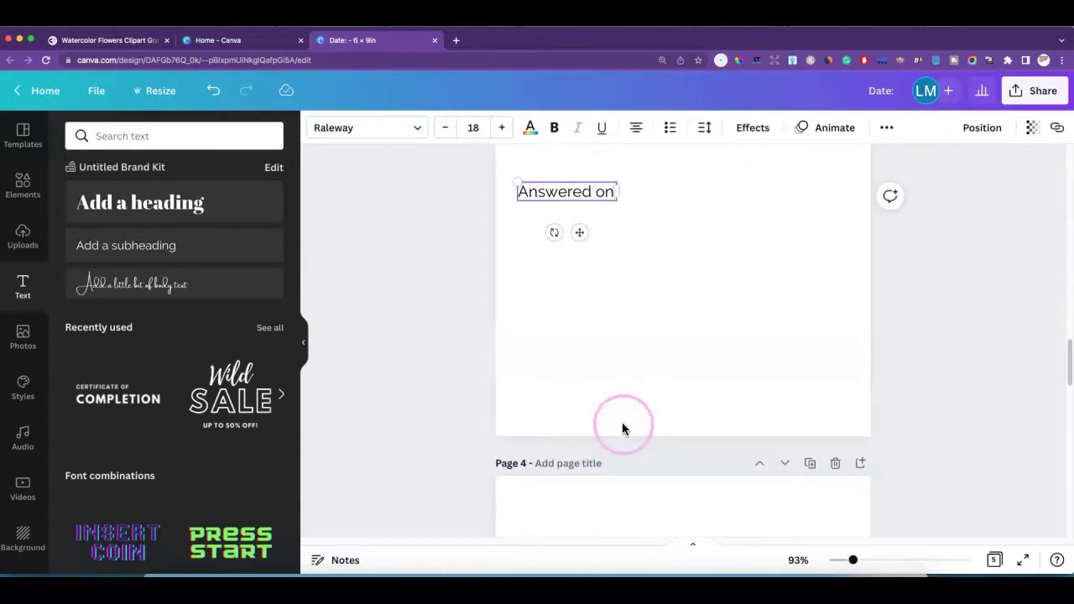
scroll(622, 422, "up", 1)
left_click_drag(590, 218, 606, 252)
scroll(616, 259, "down", 5)
scroll(638, 262, "up", 12)
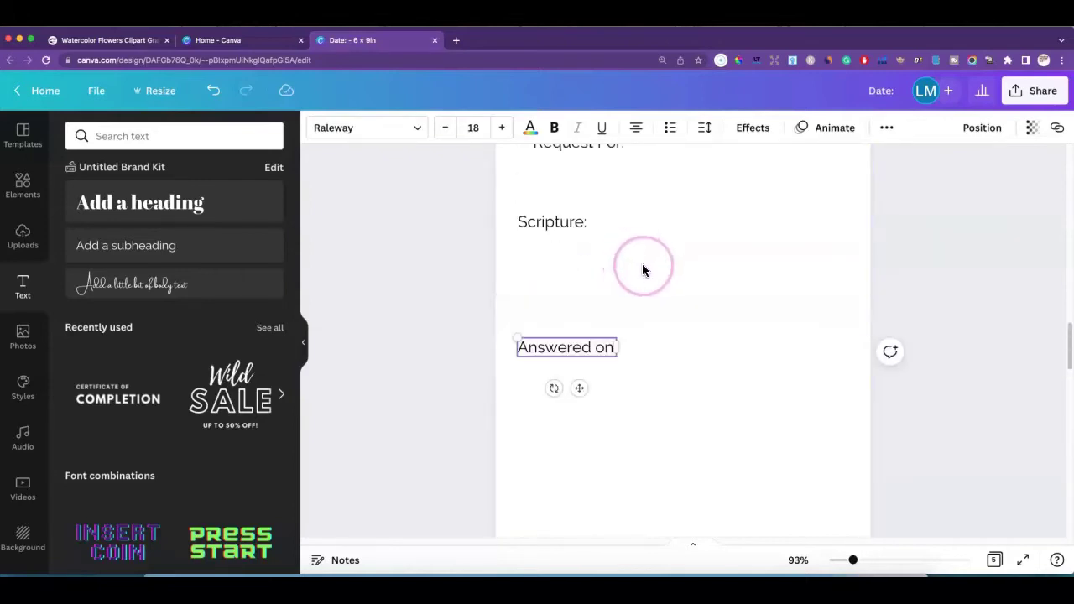
Left-align "Date" and "Request For:" with the other labels and stack all four labels closely below the title
left_click_drag(555, 274, 541, 256)
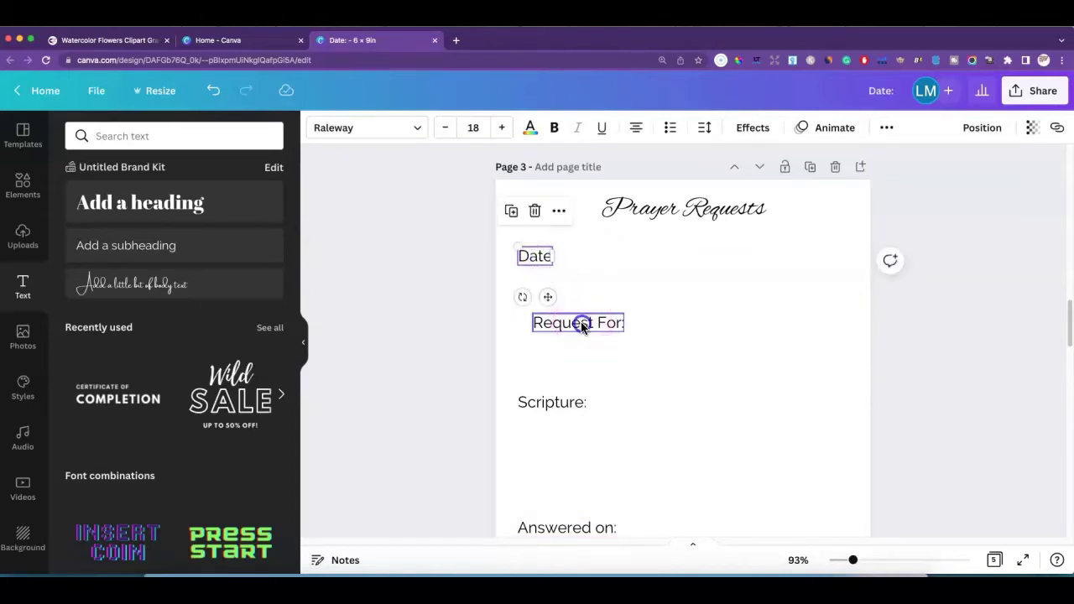
left_click_drag(579, 320, 562, 294)
left_click(558, 401)
left_click_drag(558, 401, 560, 332)
left_click_drag(561, 529, 567, 368)
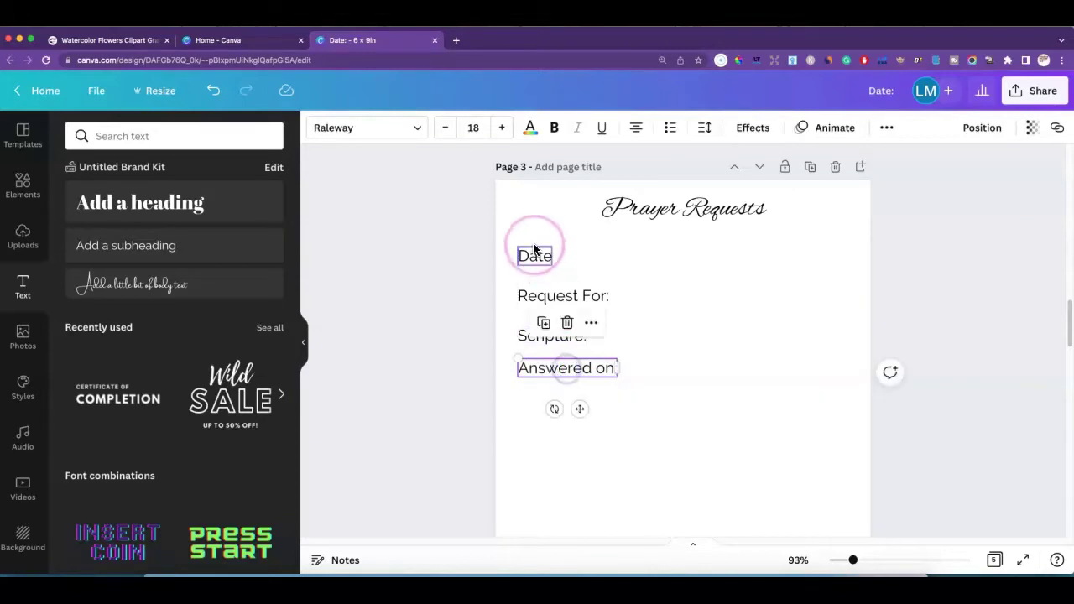
Select the four labels from "Date" to "Answered on:" and space them evenly vertically
left_click(556, 235)
left_click_drag(561, 235, 520, 383)
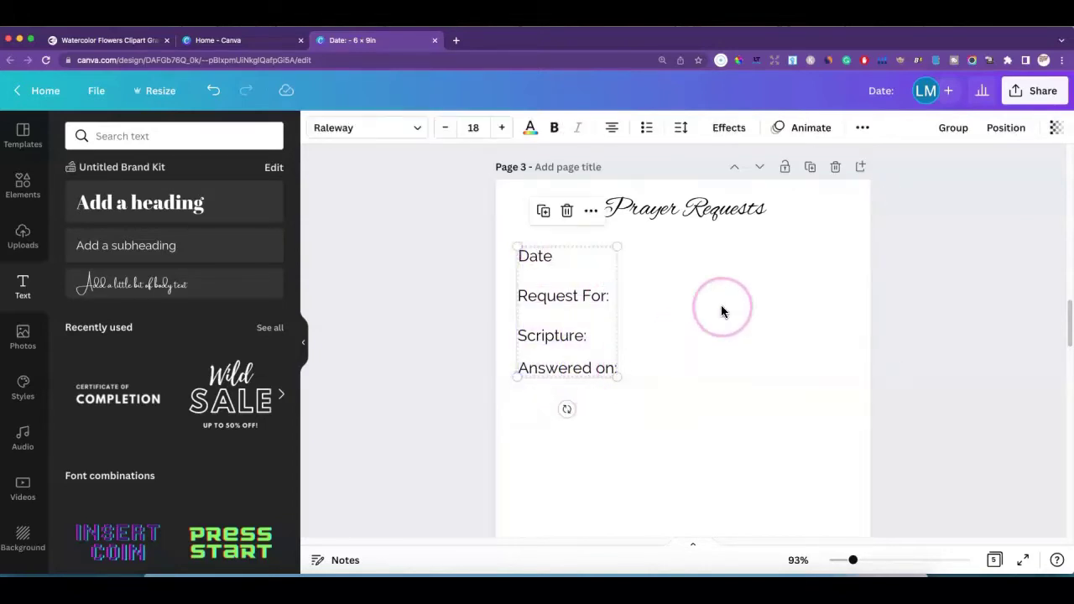
left_click(999, 130)
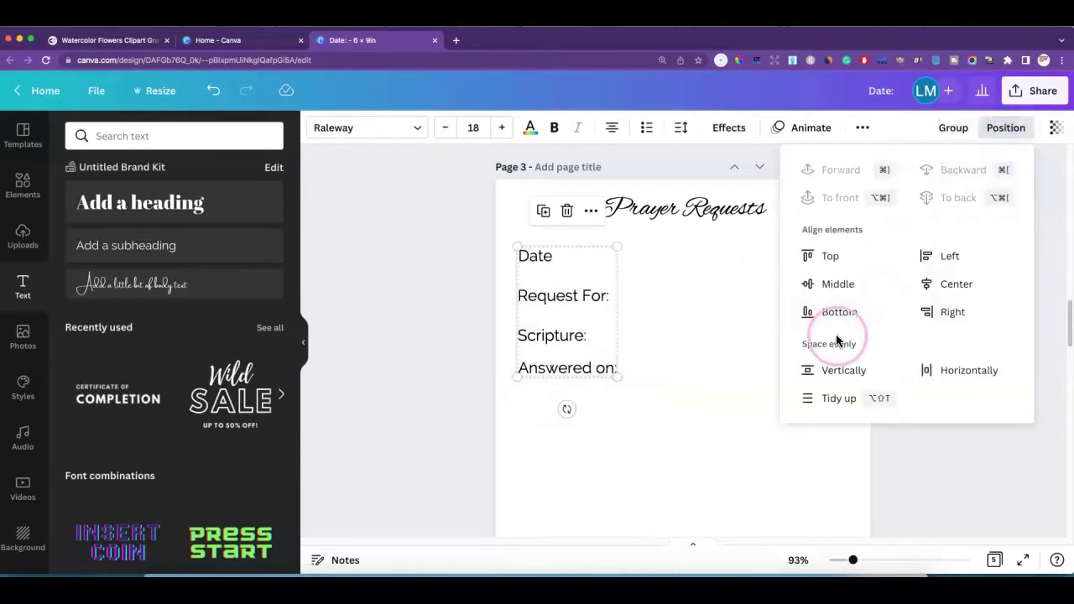
left_click(829, 375)
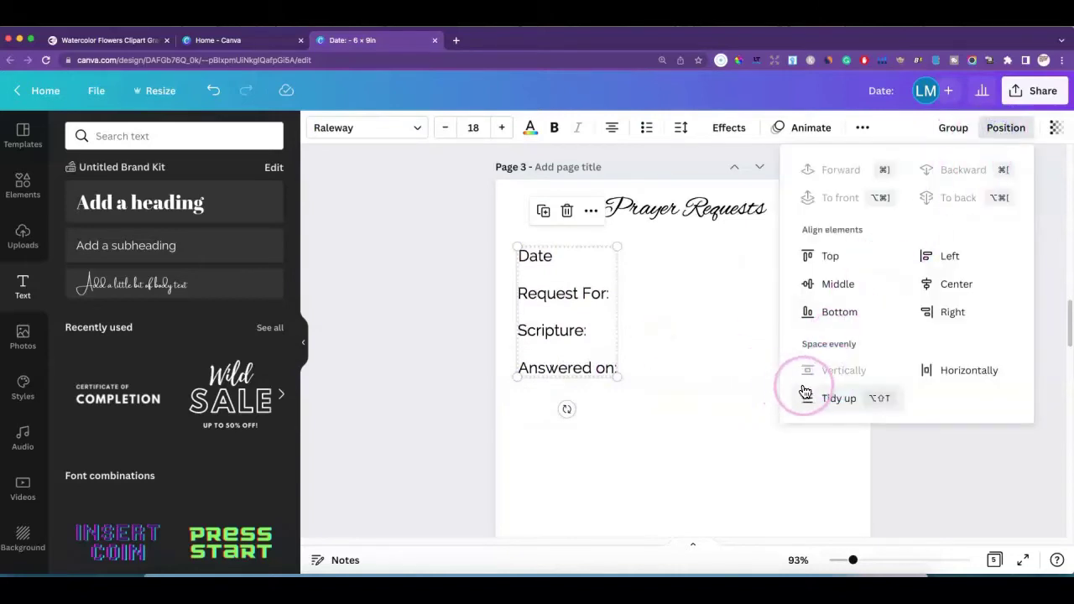
Try Tidy up on the four labels, and undo it
left_click(829, 399)
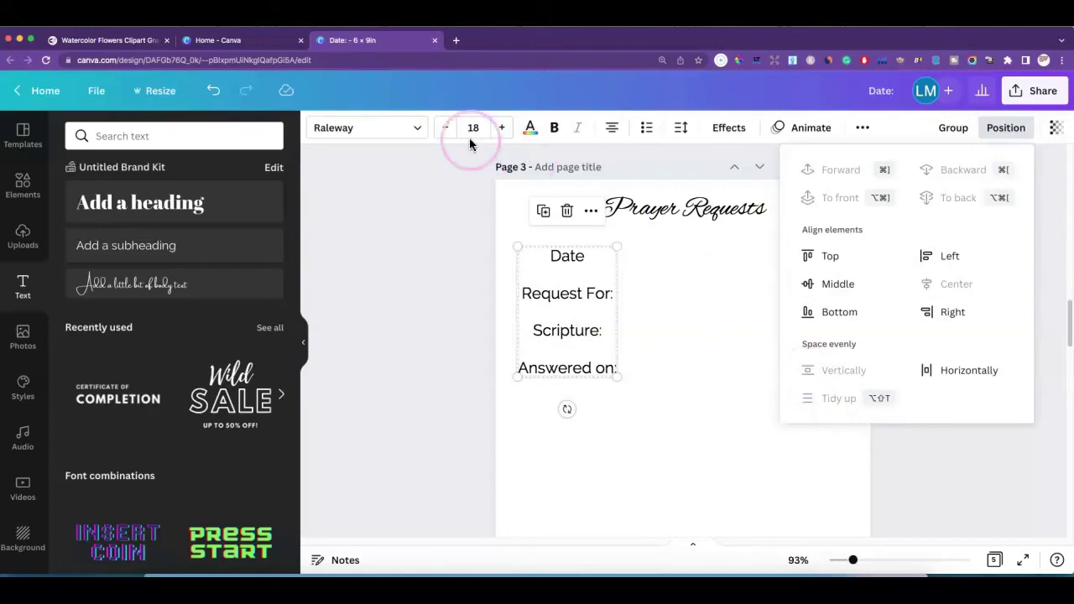
left_click(211, 92)
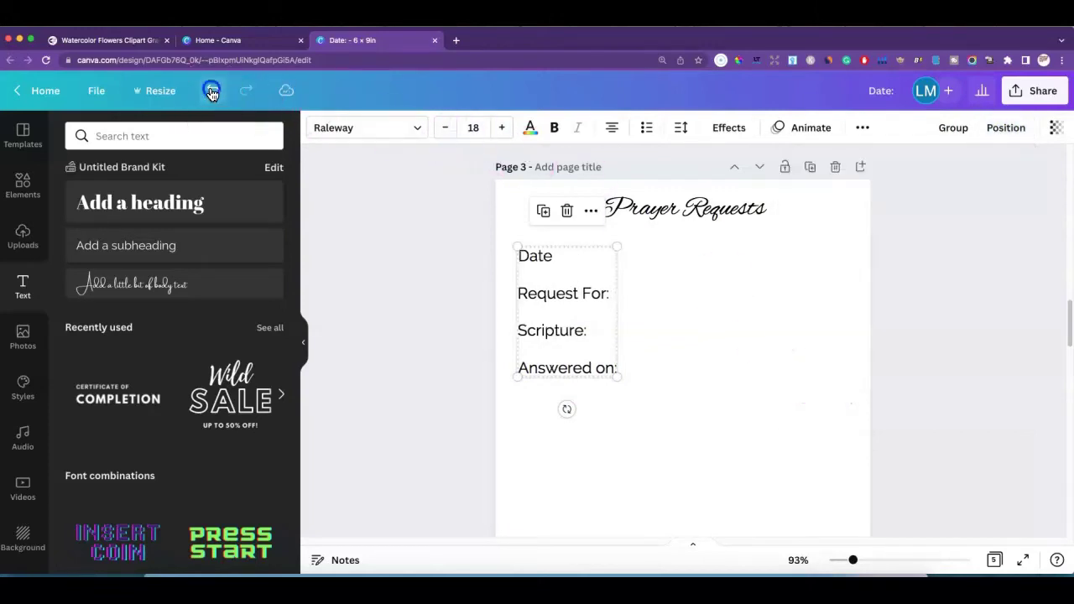
left_click(674, 337)
Add a plain straight line to page 3, reduce its line weight and place it beside the "Date" label
left_click(546, 255)
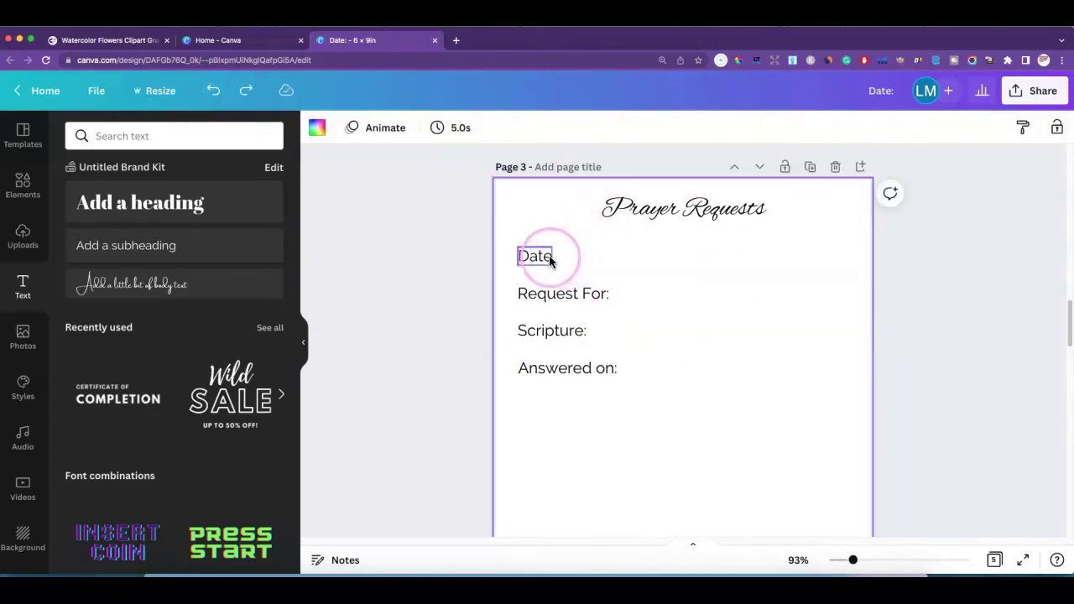
left_click(582, 265)
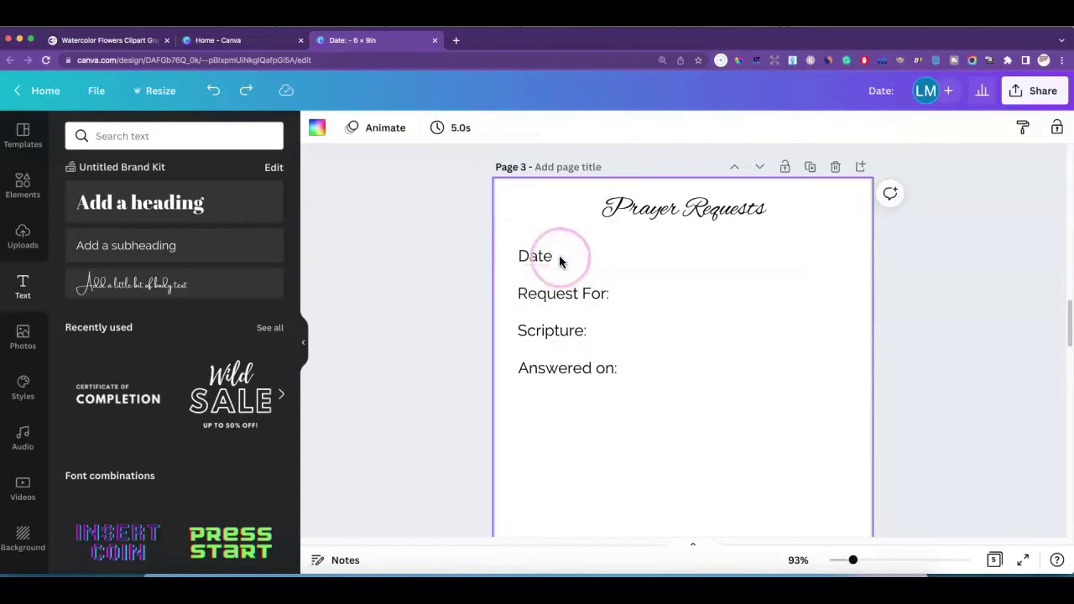
left_click(22, 185)
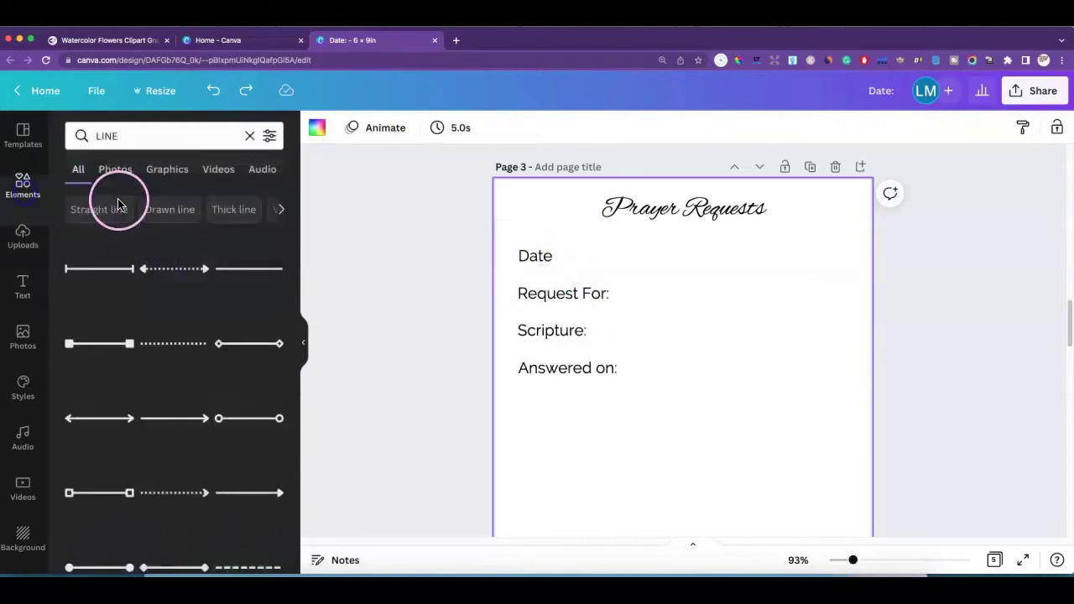
left_click(216, 278)
left_click(348, 134)
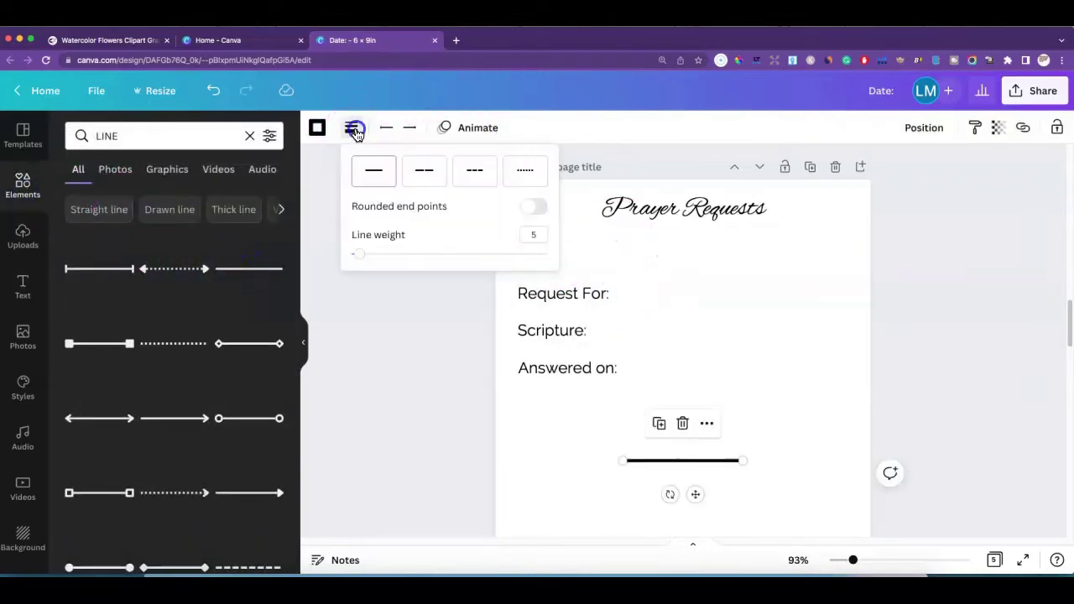
left_click(356, 254)
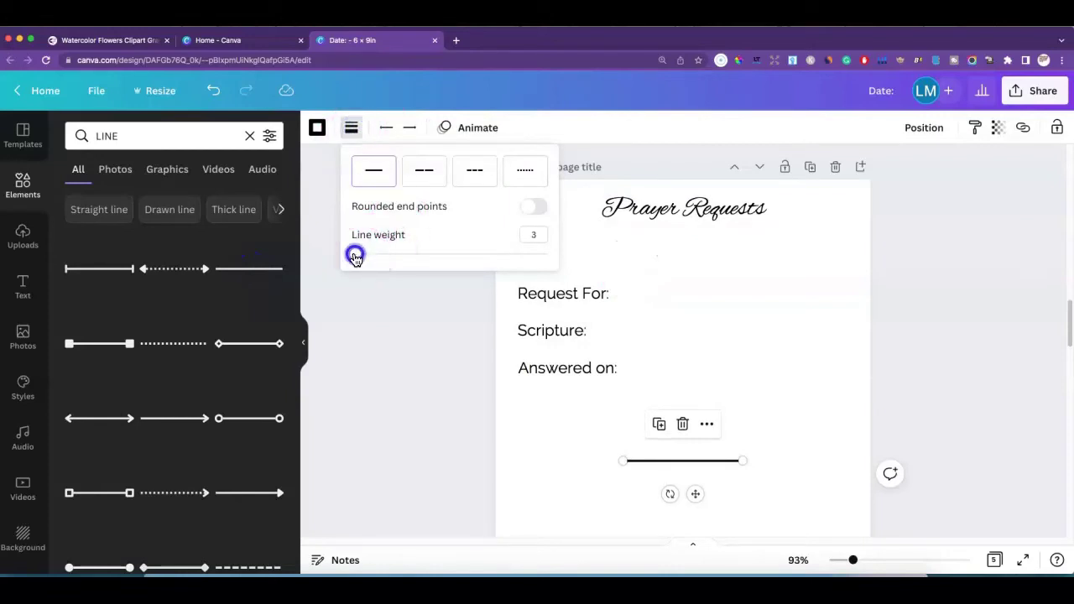
left_click(811, 340)
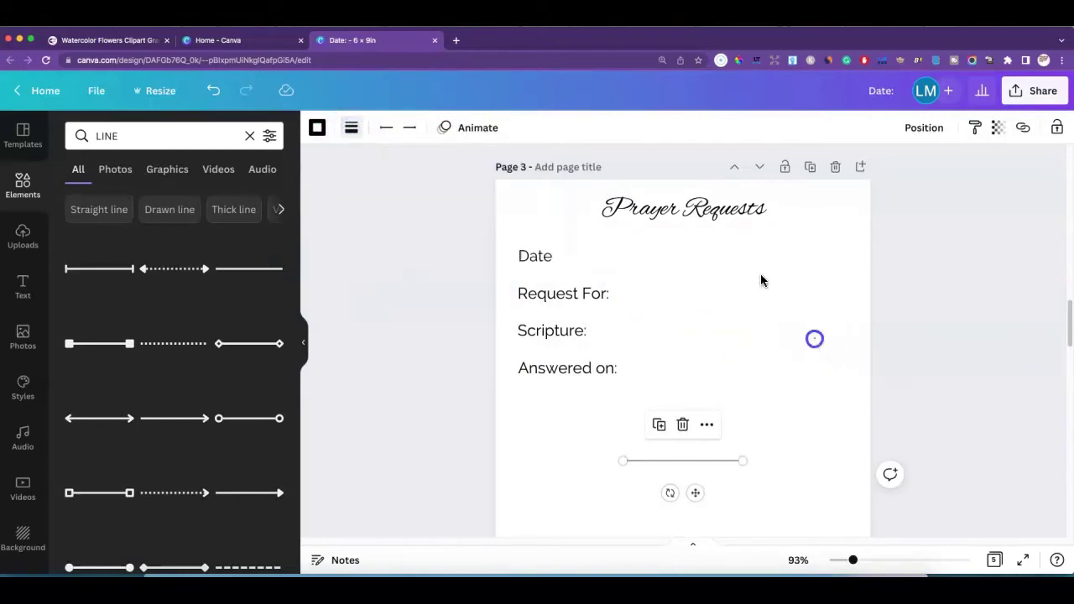
left_click(757, 358)
left_click(721, 462)
left_click_drag(722, 464, 671, 266)
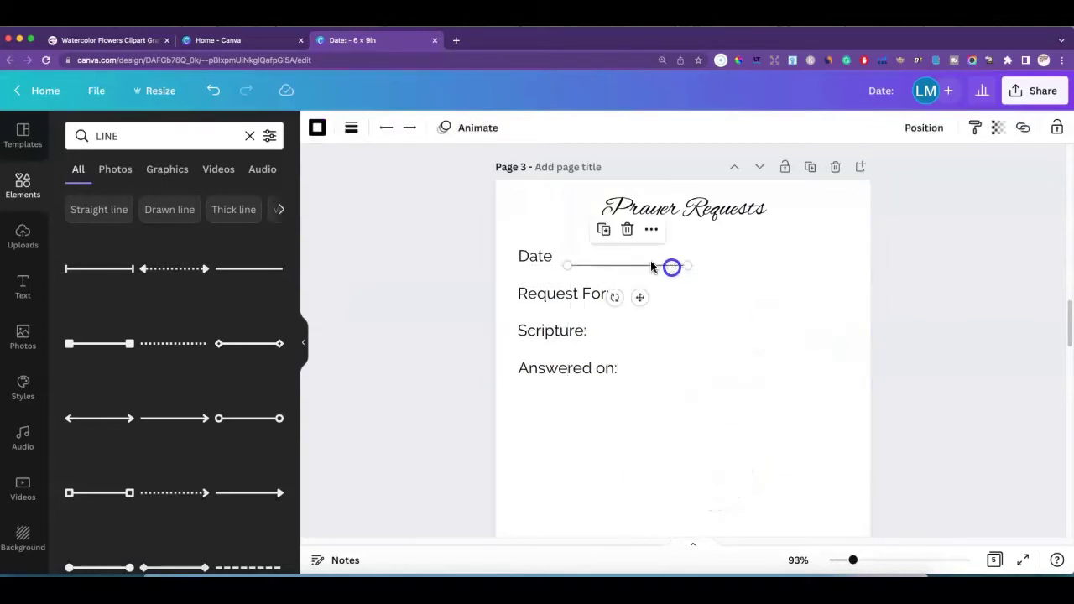
Add a colon to the "Date" label and realign it with the left edge of the labels below
left_click(546, 256)
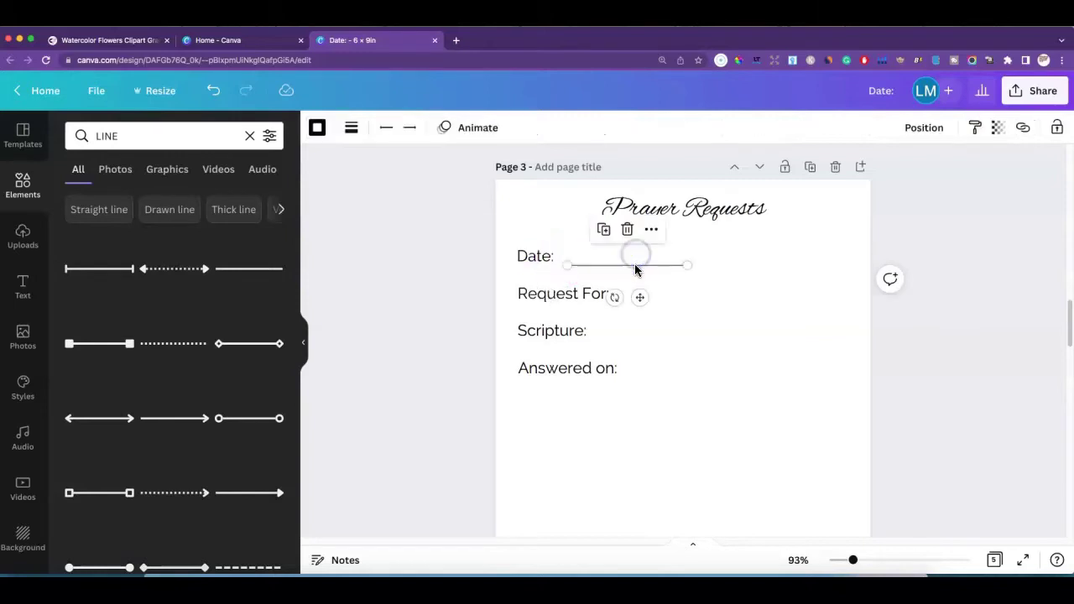
left_click_drag(635, 263, 697, 269)
double_click(519, 256)
key("BackSpace")
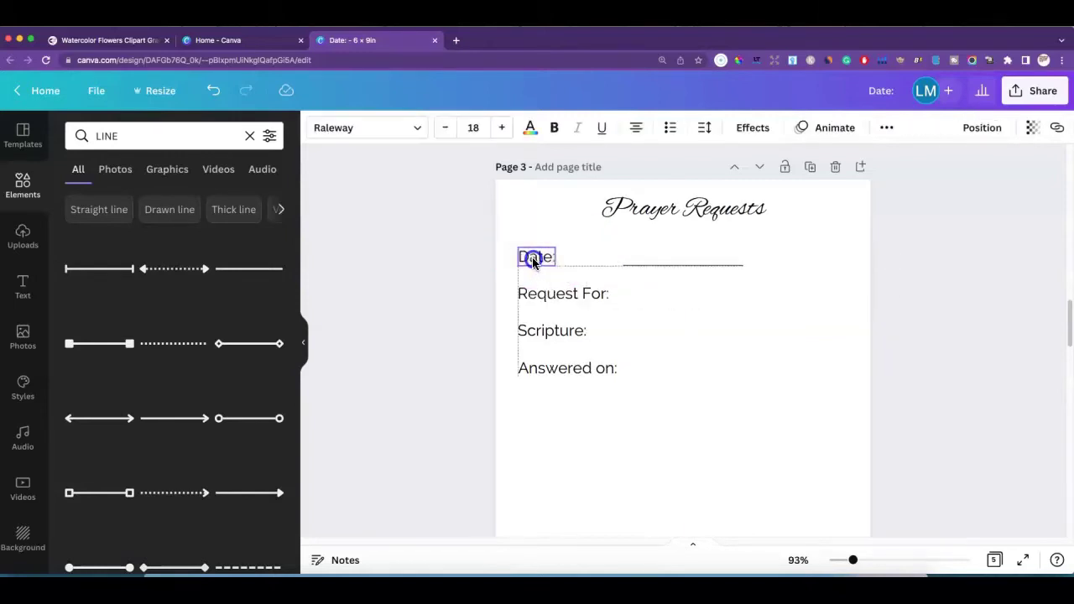
left_click(695, 275)
Move the thin line back so that it starts right after the "Date:" label at its baseline
left_click(703, 284)
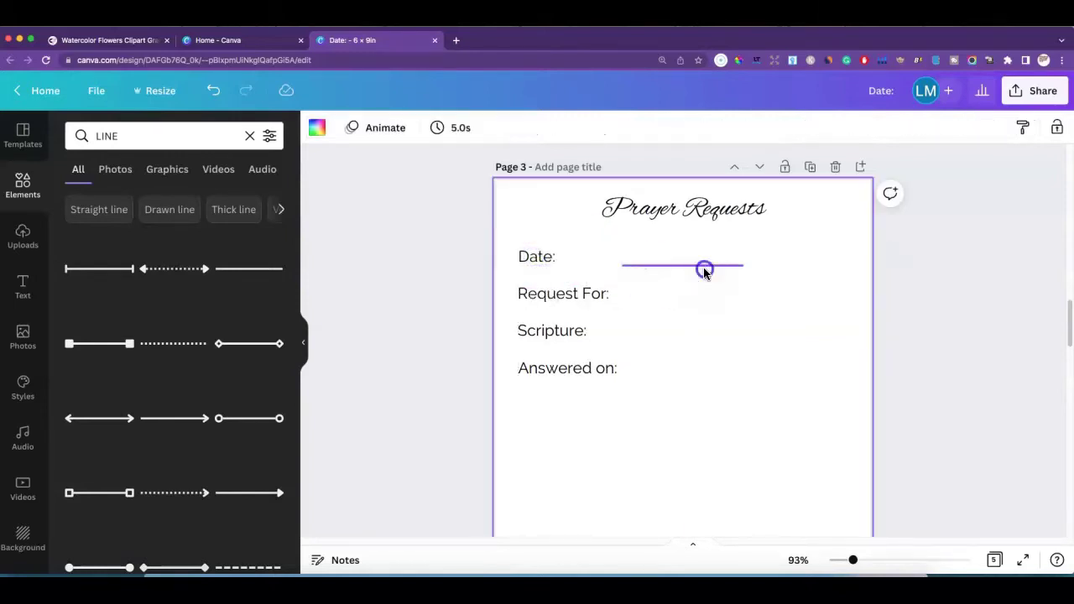
left_click_drag(703, 271, 643, 267)
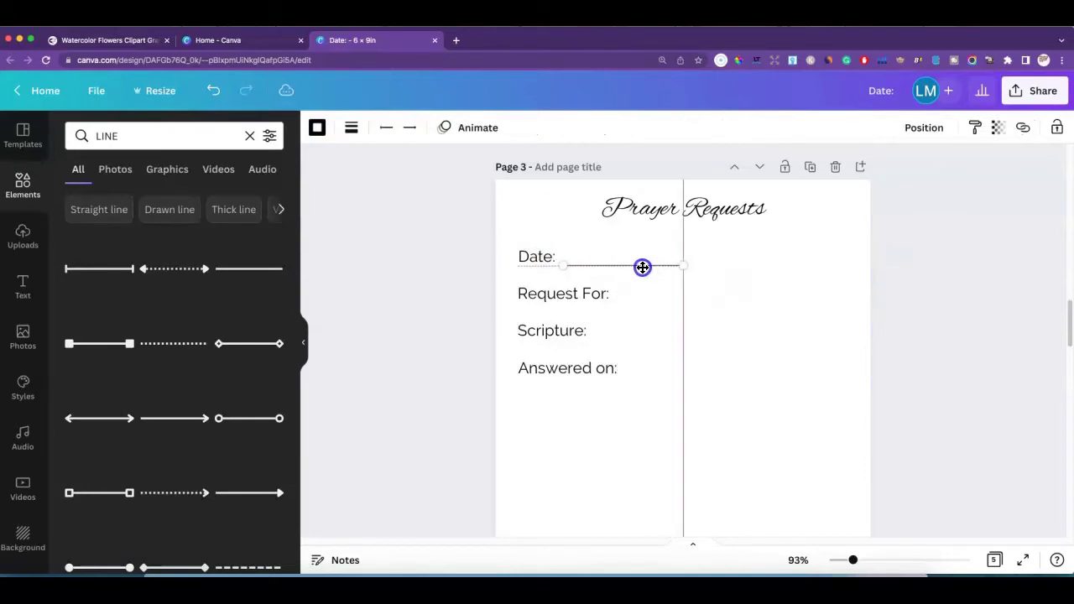
left_click(760, 293)
left_click(653, 266)
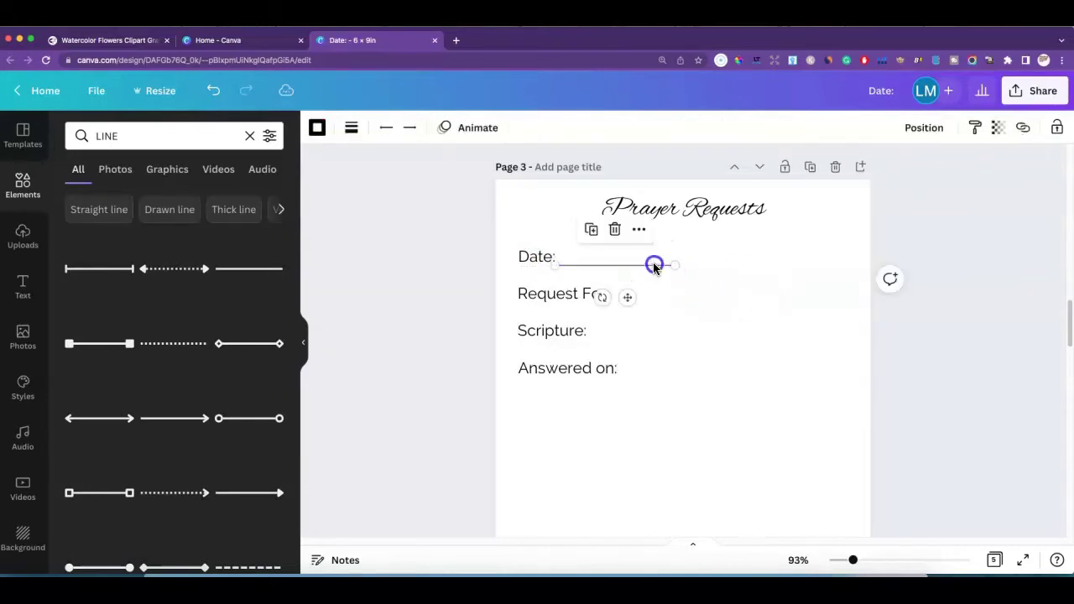
Try small adjustments to the position of the thin line beside the "Date:" label
left_click_drag(654, 265, 660, 264)
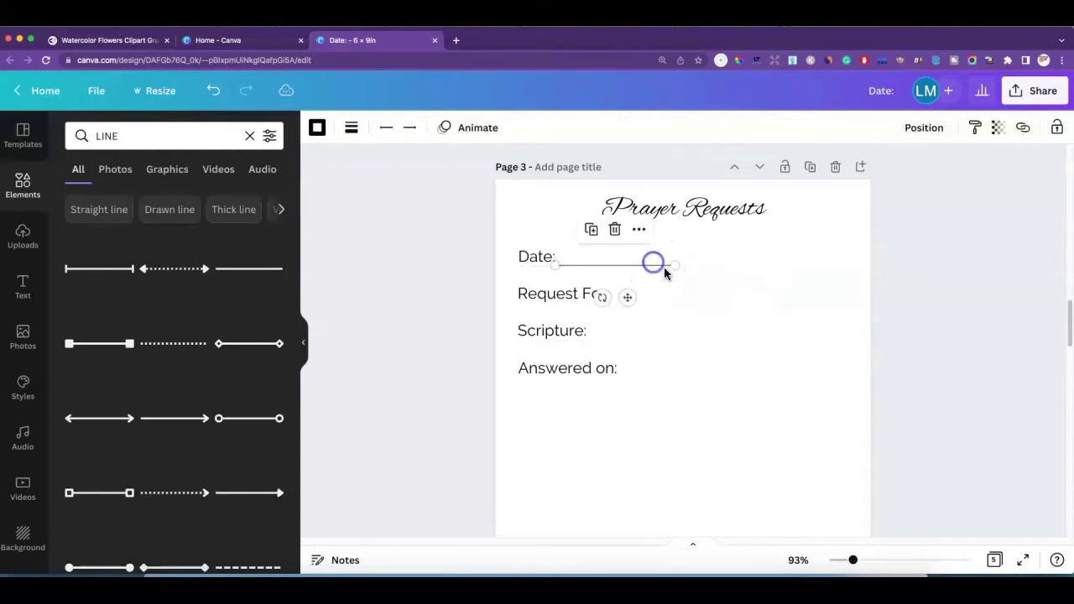
left_click(702, 281)
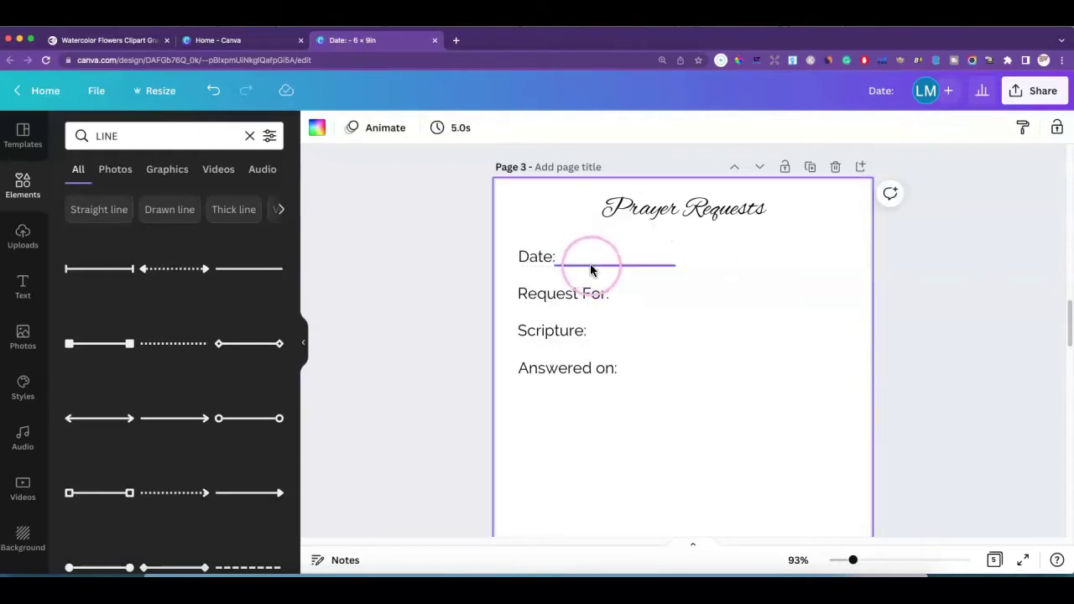
left_click_drag(590, 267, 593, 263)
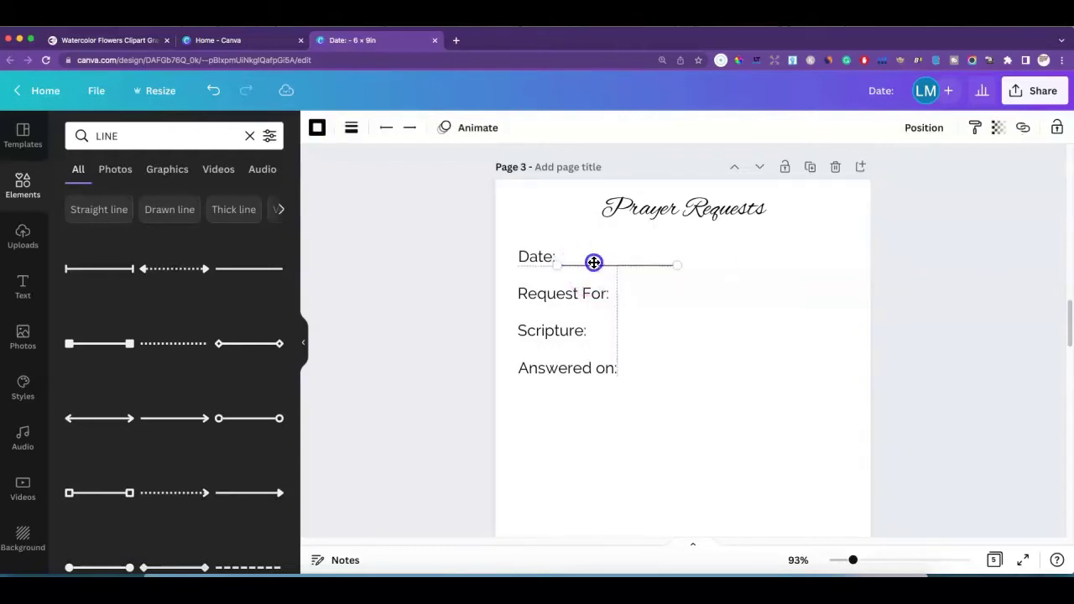
left_click(728, 304)
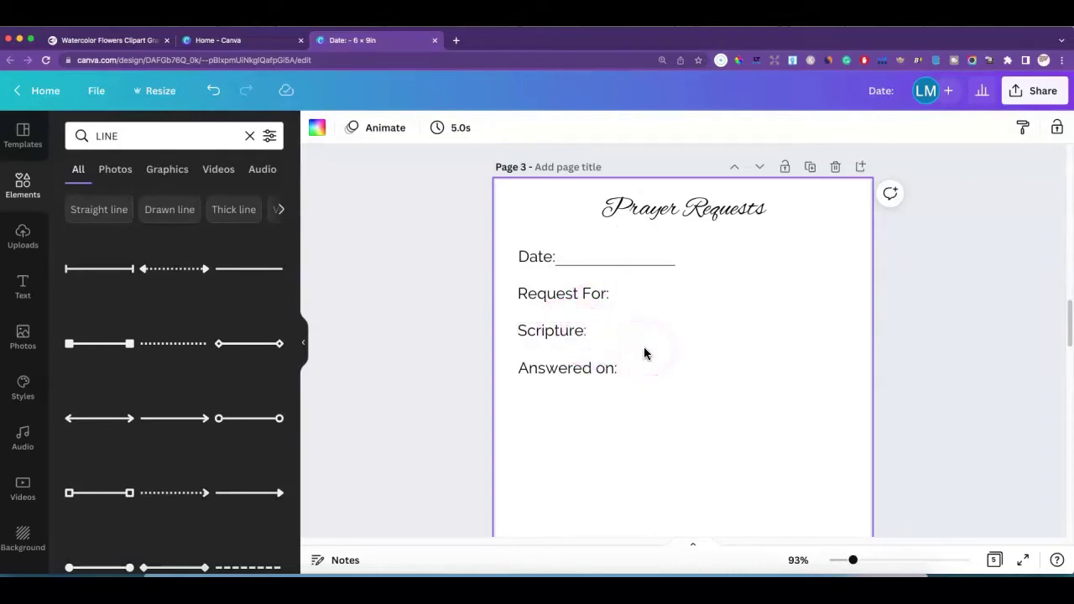
Duplicate the "Date:" line, place the copy right after "Request For:" at its baseline and extend it to the page's right margin
left_click(631, 266)
left_click(589, 229)
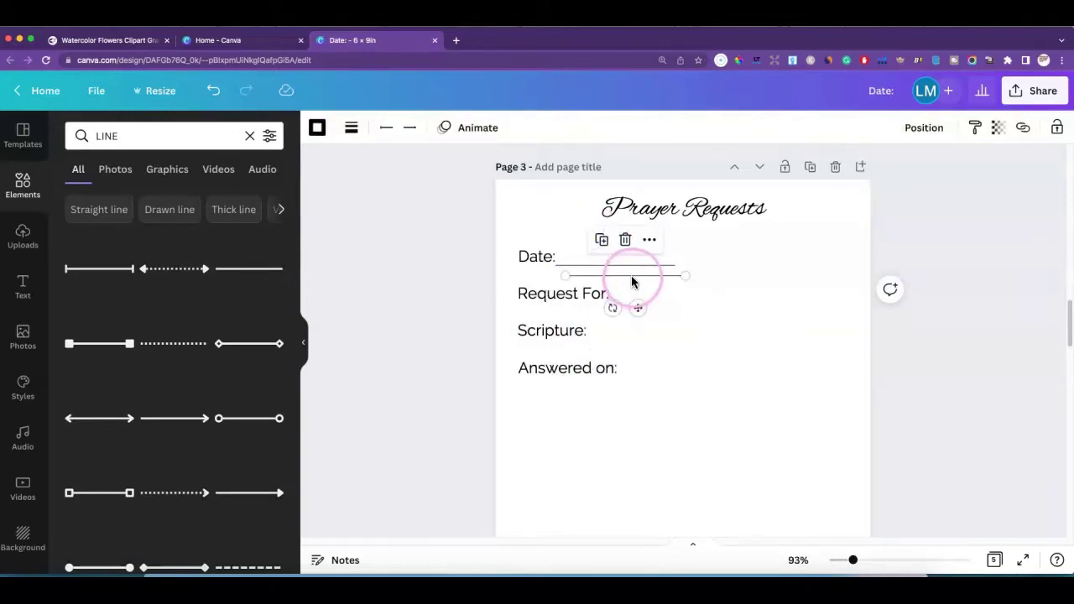
left_click_drag(632, 282, 847, 299)
left_click(779, 330)
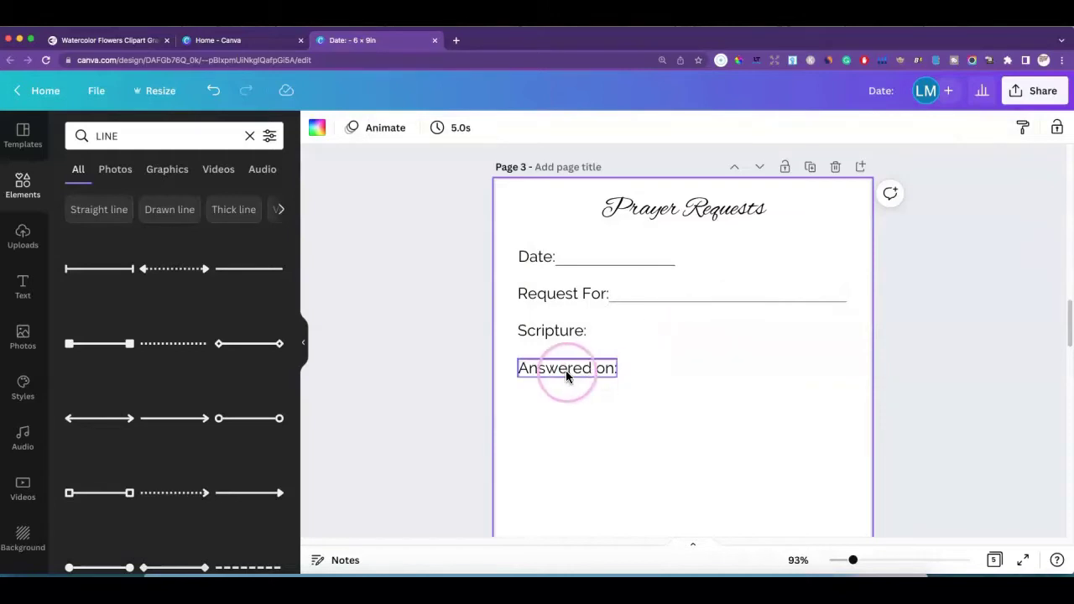
Move "Answered on:" down and place a copy of the "Request For:" line below "Scripture:", stretched across the full text width
left_click_drag(567, 371, 566, 395)
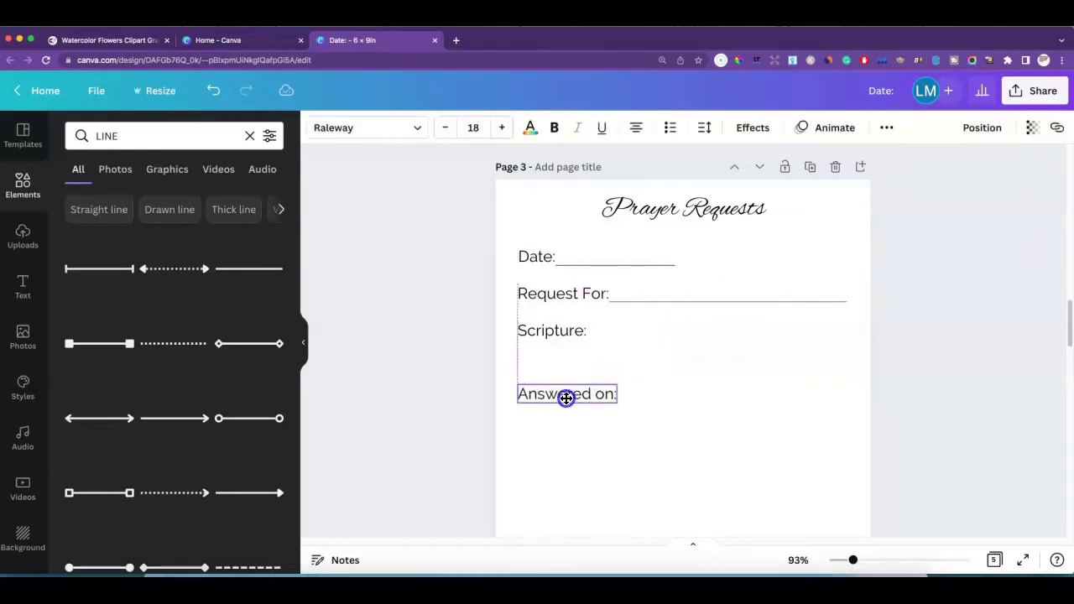
left_click(651, 302)
left_click(702, 265)
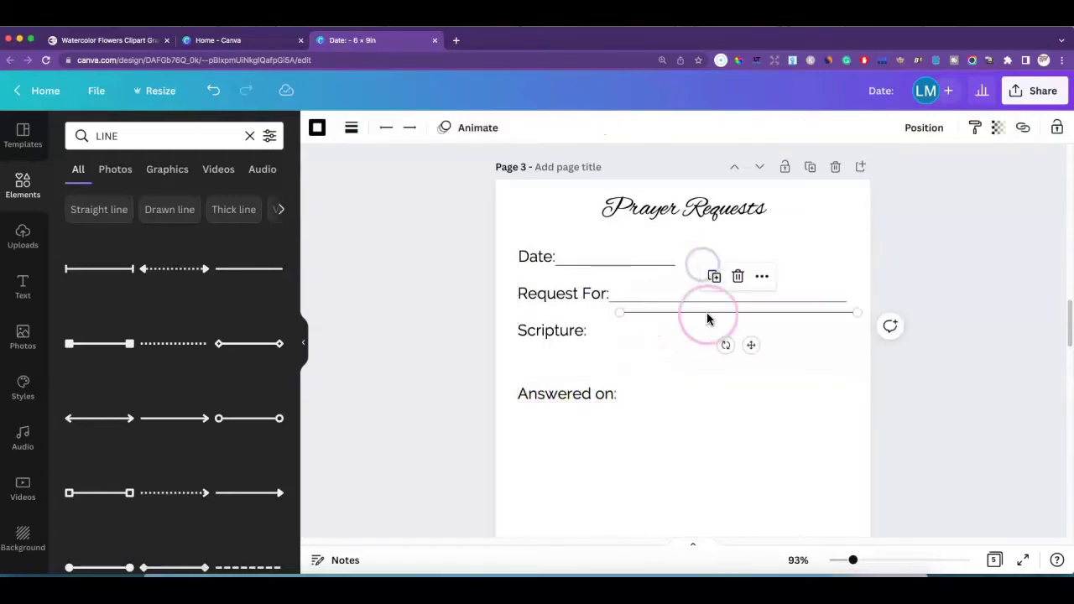
left_click_drag(708, 317, 611, 353)
left_click_drag(756, 353, 847, 352)
Add a second full-width line just below the first "Scripture:" line and move the "Answered on:" label further down
left_click(659, 313)
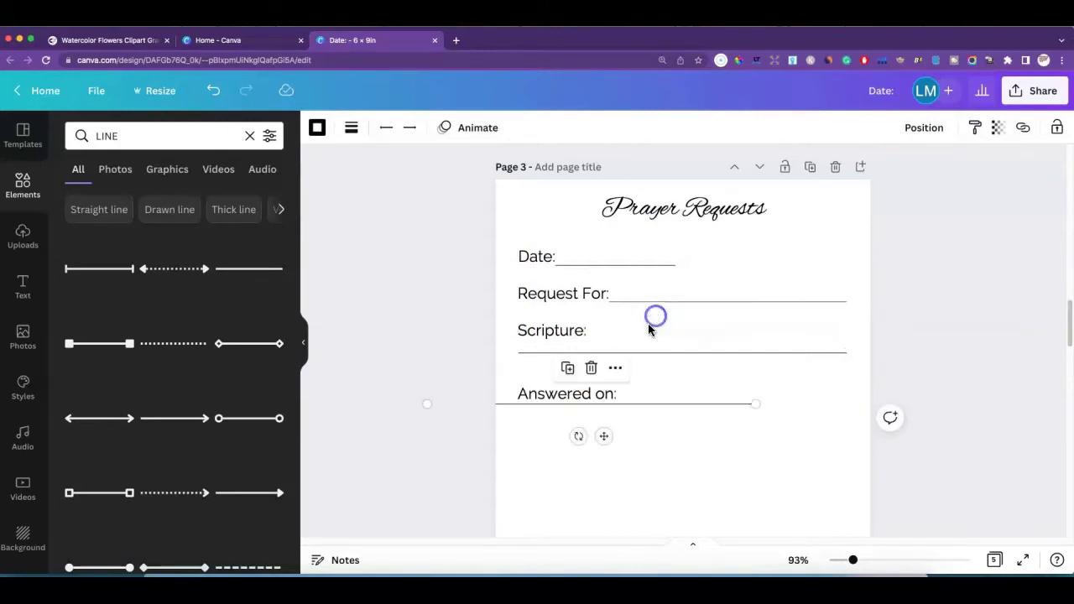
left_click_drag(547, 402, 548, 453)
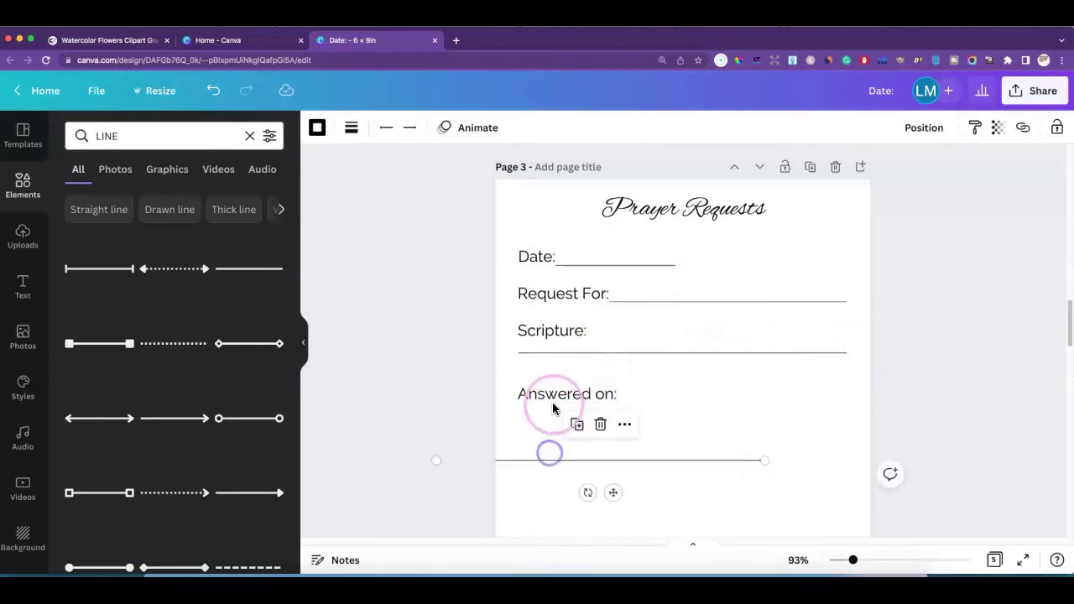
left_click_drag(553, 410, 694, 370)
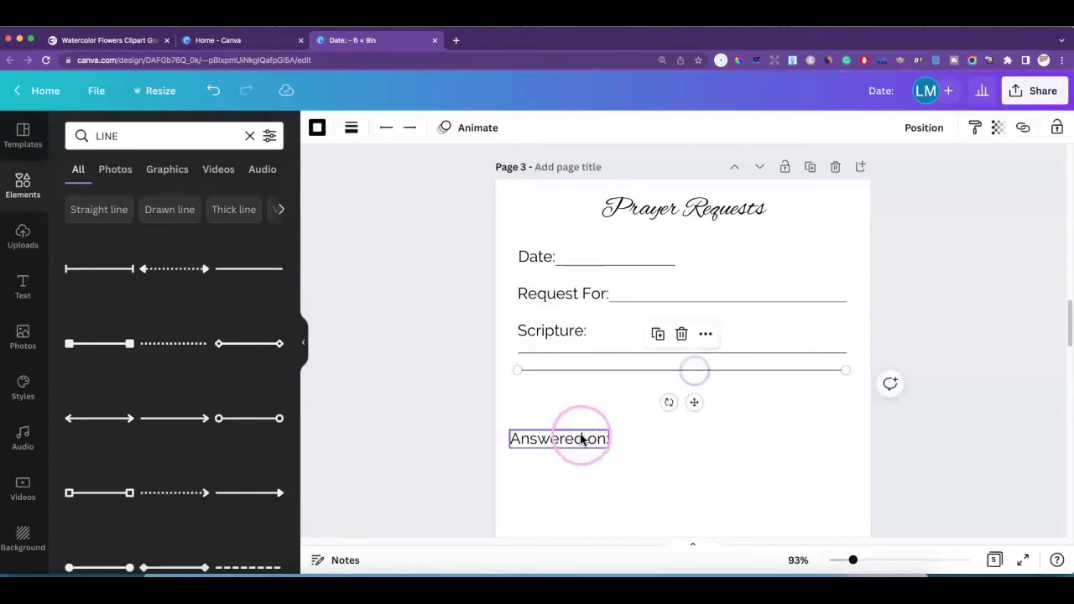
left_click_drag(579, 437, 580, 466)
Add a third full-width line under "Scripture:" and space the three lines evenly in the vertical direction
left_click(634, 372)
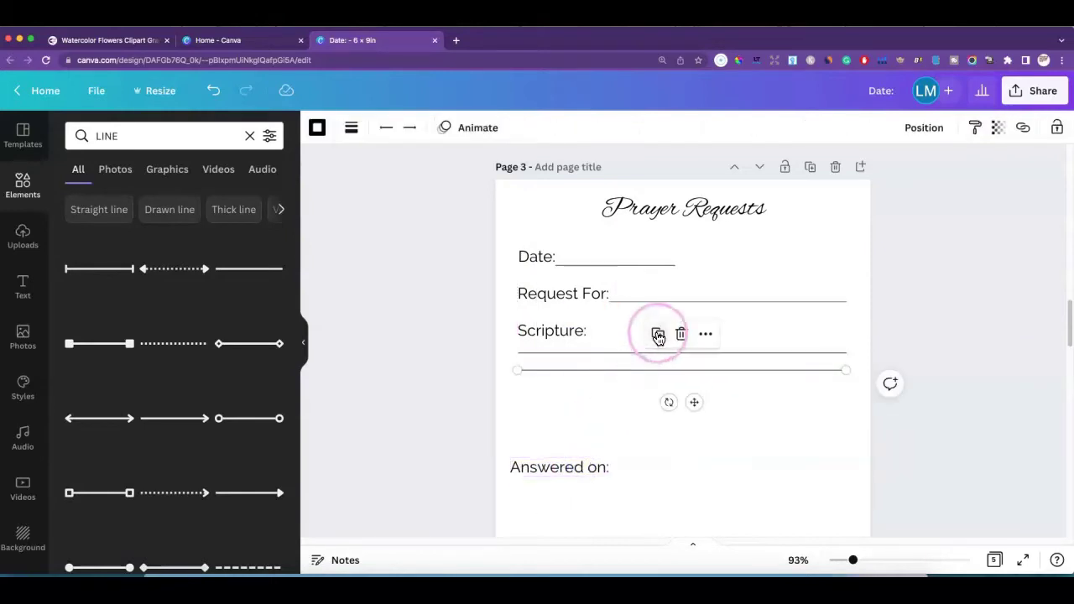
left_click(656, 335)
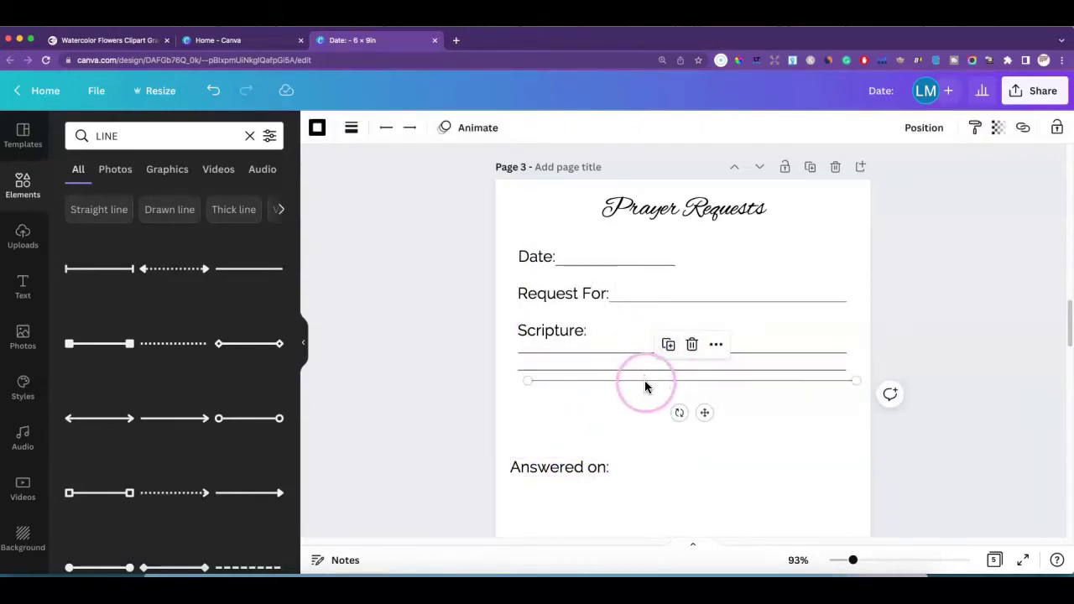
mouse_move(642, 384)
left_mouse_down()
mouse_move(630, 398)
mouse_move(640, 389)
left_mouse_up()
left_click(779, 336)
left_click_drag(834, 338, 855, 394)
left_click(954, 131)
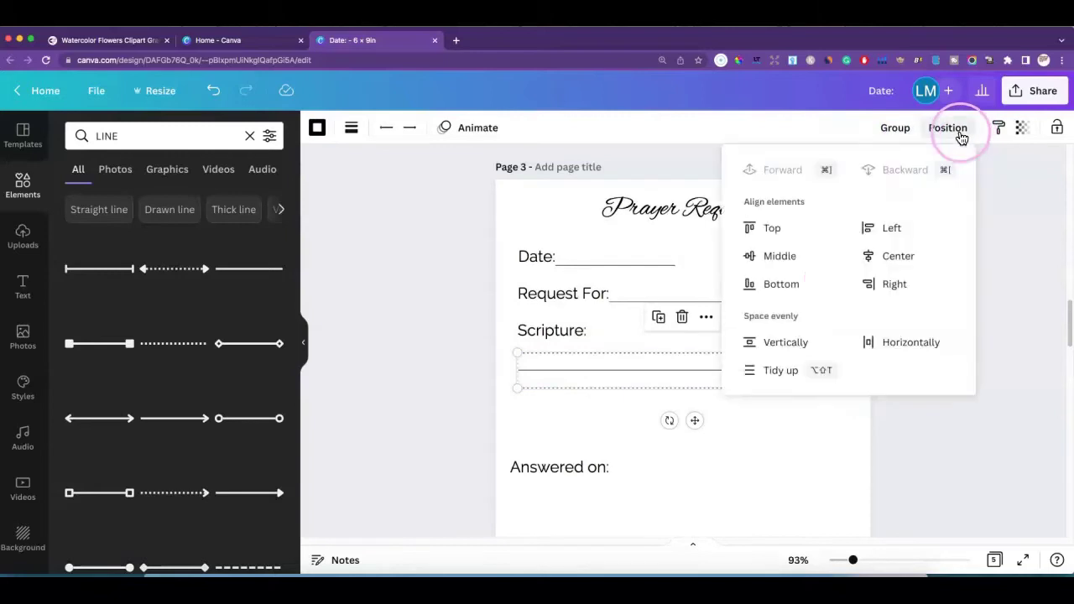
left_click(792, 341)
left_click(781, 425)
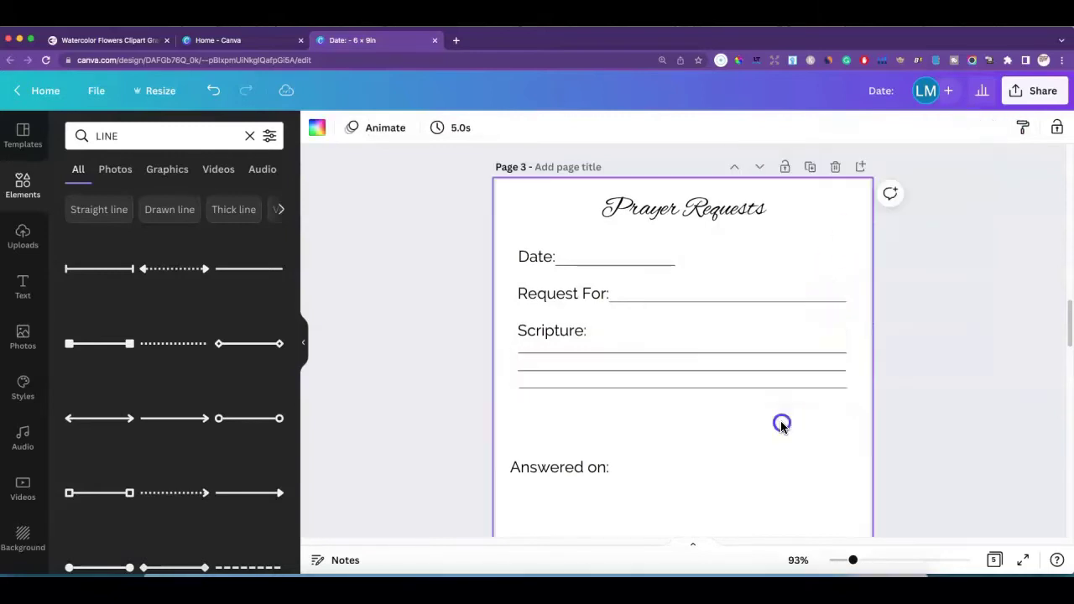
Move "Answered on:" up beneath the three Scripture lines and add a slightly shortened copy of the "Request For:" line after it
left_click_drag(554, 471, 564, 415)
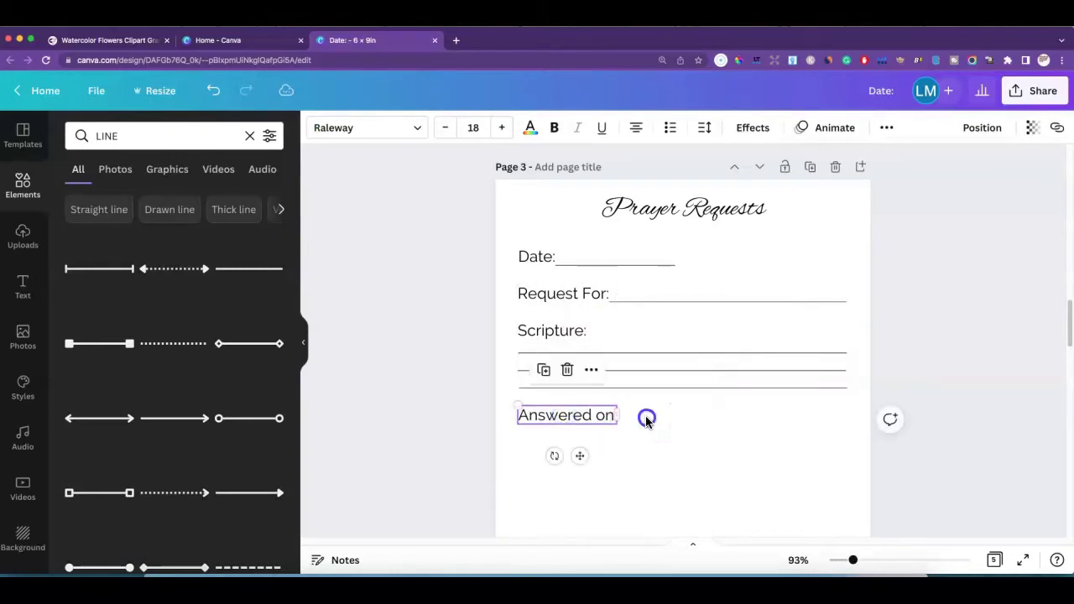
left_click(678, 302)
left_click(703, 266)
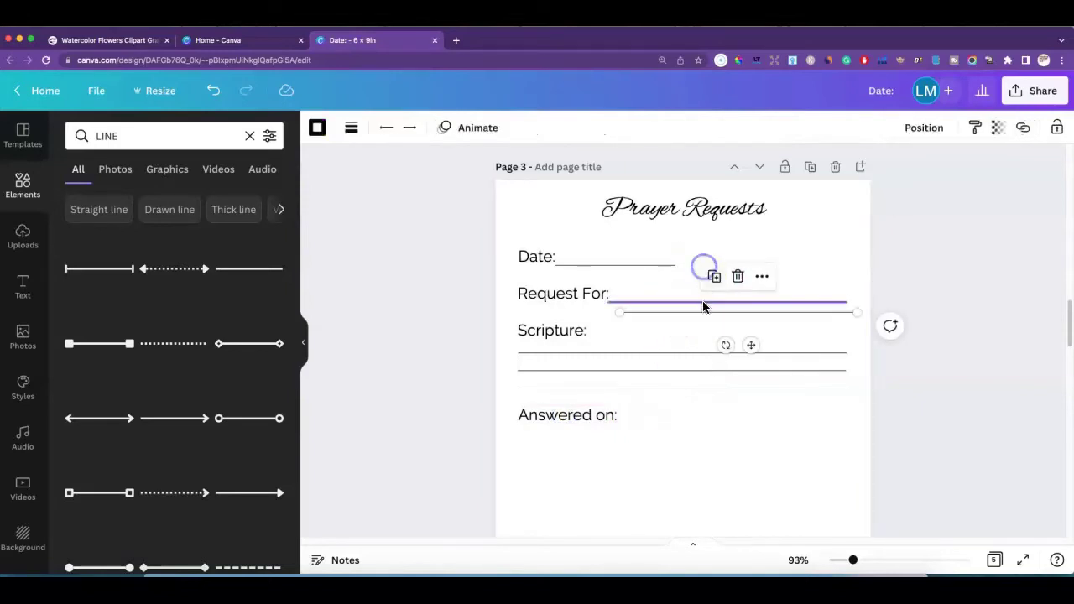
left_click_drag(702, 314, 704, 423)
left_click_drag(848, 422, 821, 424)
left_click(719, 441)
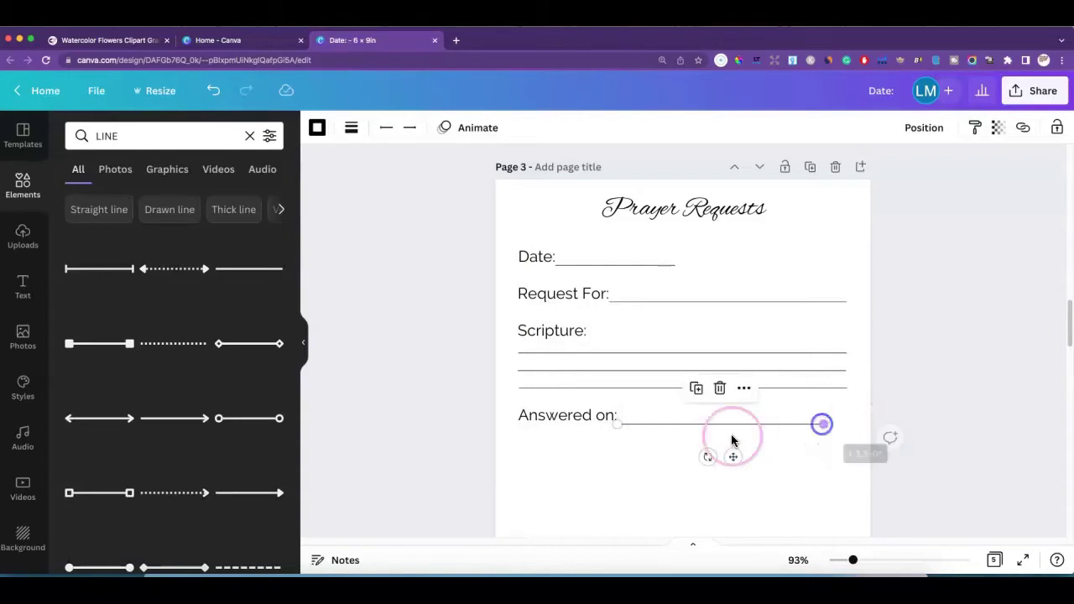
left_click_drag(691, 431, 693, 423)
left_click(602, 438)
Group all the labels and lines below the "Prayer Requests" title on page 3
scroll(657, 417, "down", 2)
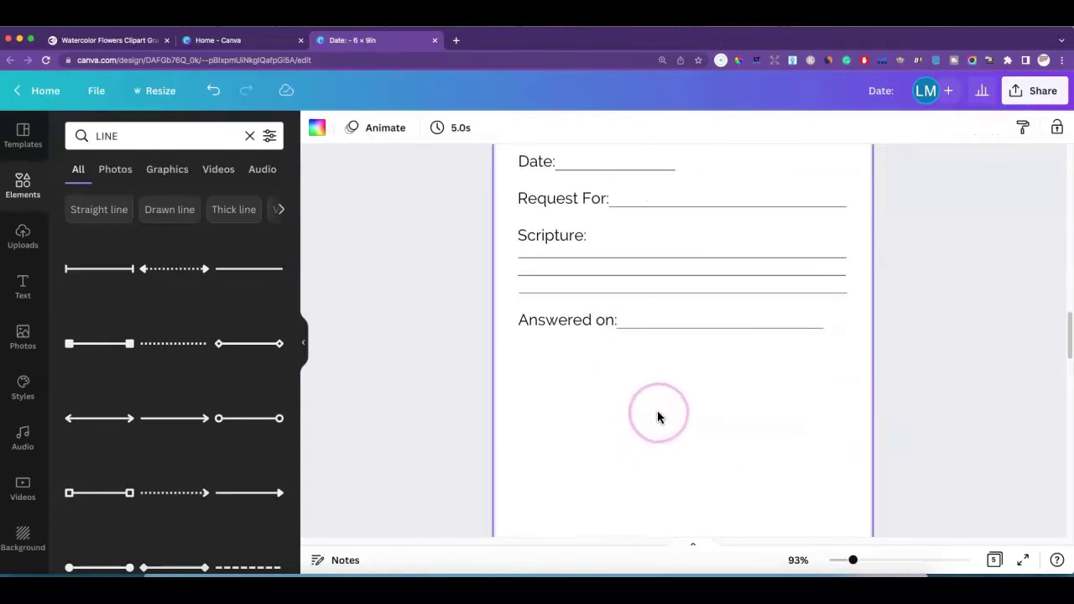
scroll(660, 415, "down", 2)
scroll(663, 414, "up", 4)
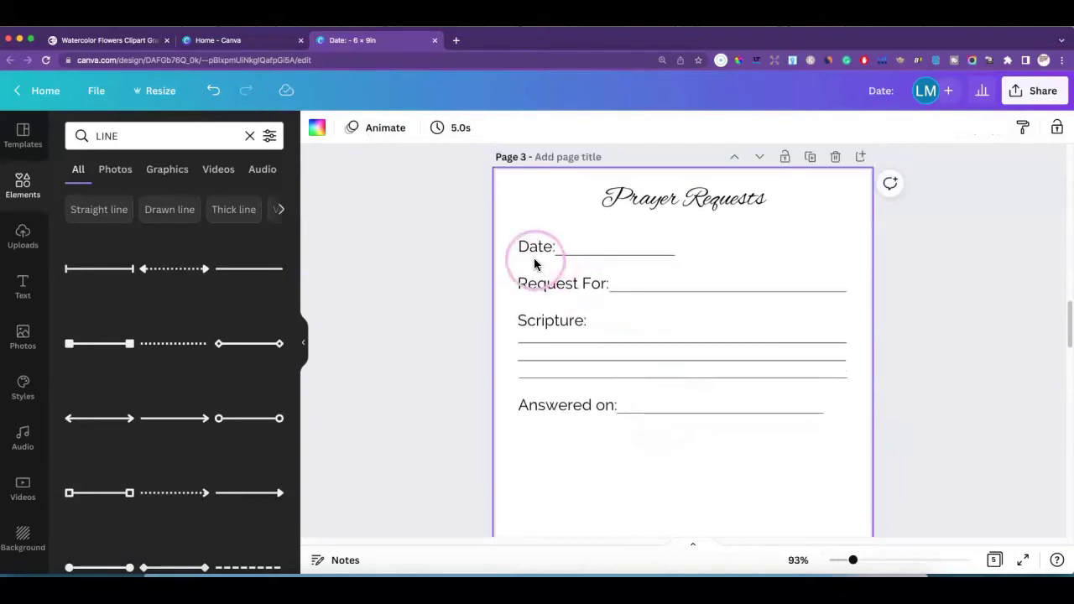
left_click_drag(511, 220, 853, 449)
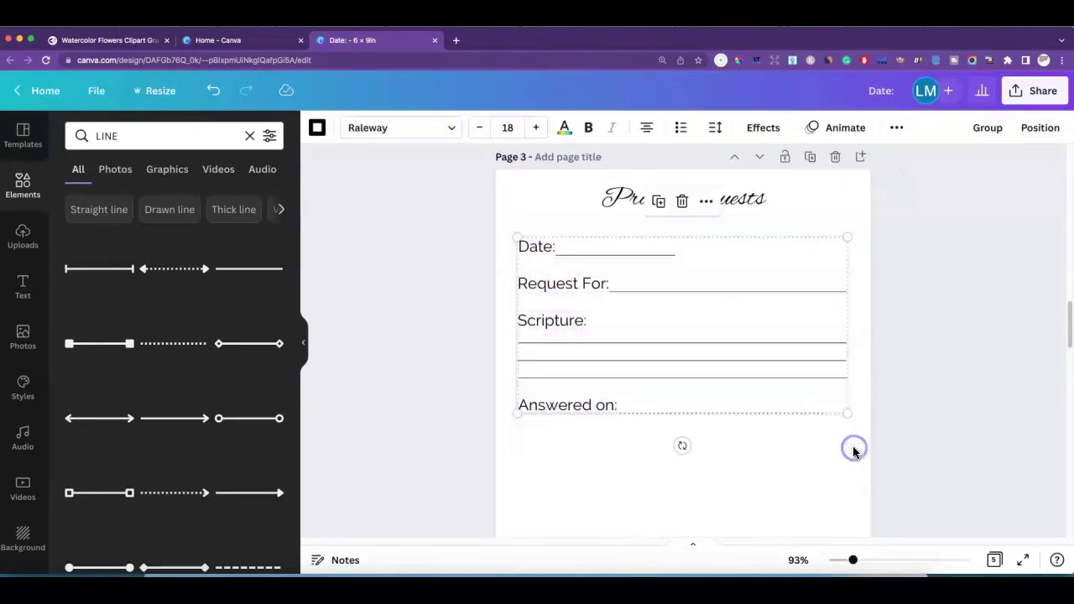
left_click(978, 130)
Duplicate the grouped prayer request block and place the copy in the lower half of page 3, aligned with the original
left_click(658, 201)
scroll(791, 250, "down", 3)
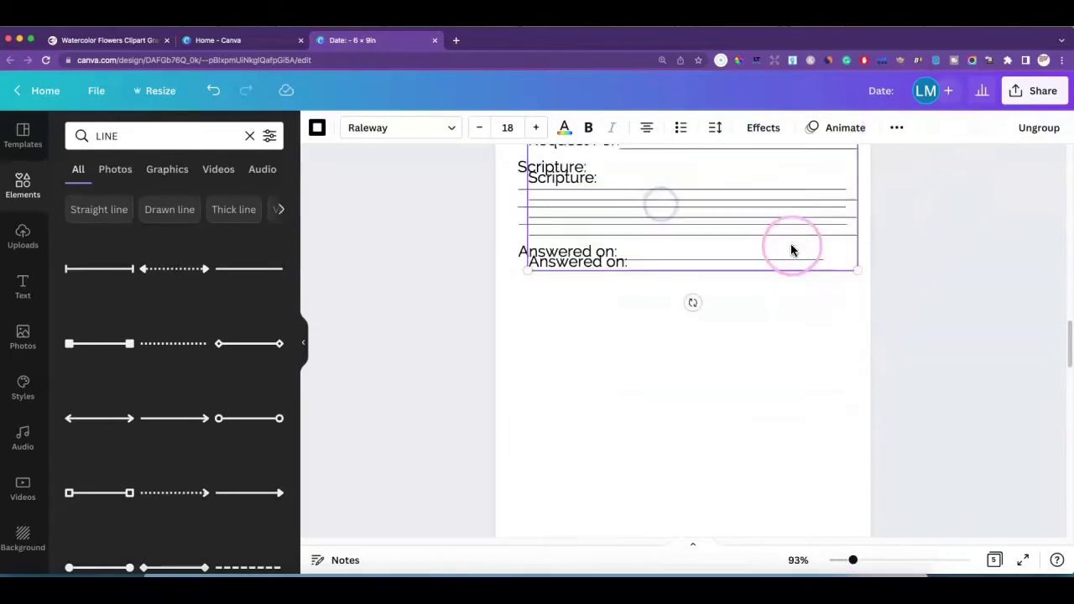
left_click_drag(712, 216, 701, 420)
scroll(780, 411, "down", 2)
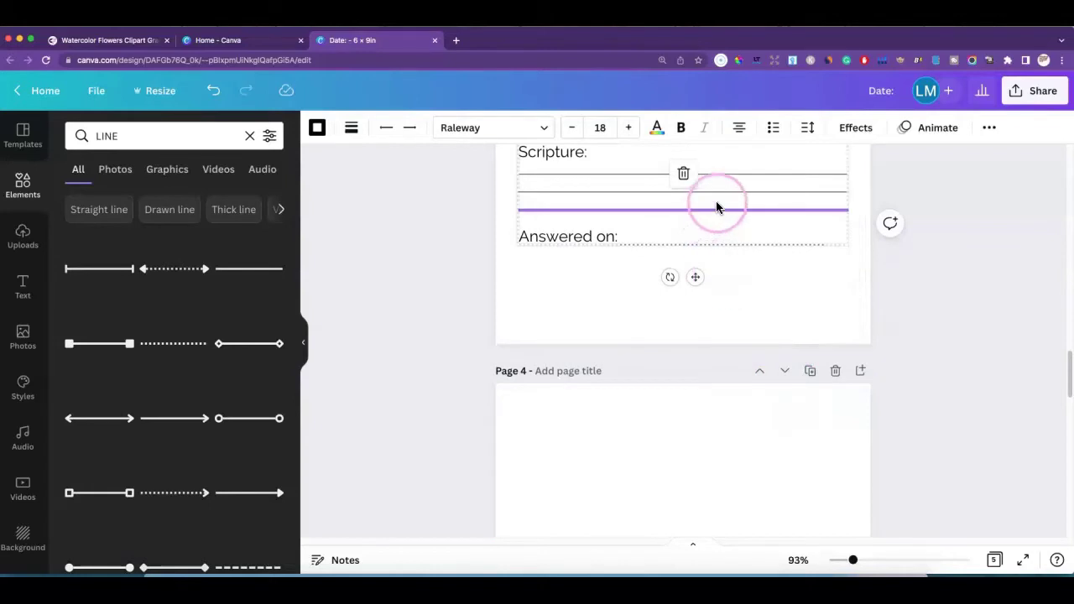
left_click_drag(716, 205, 714, 237)
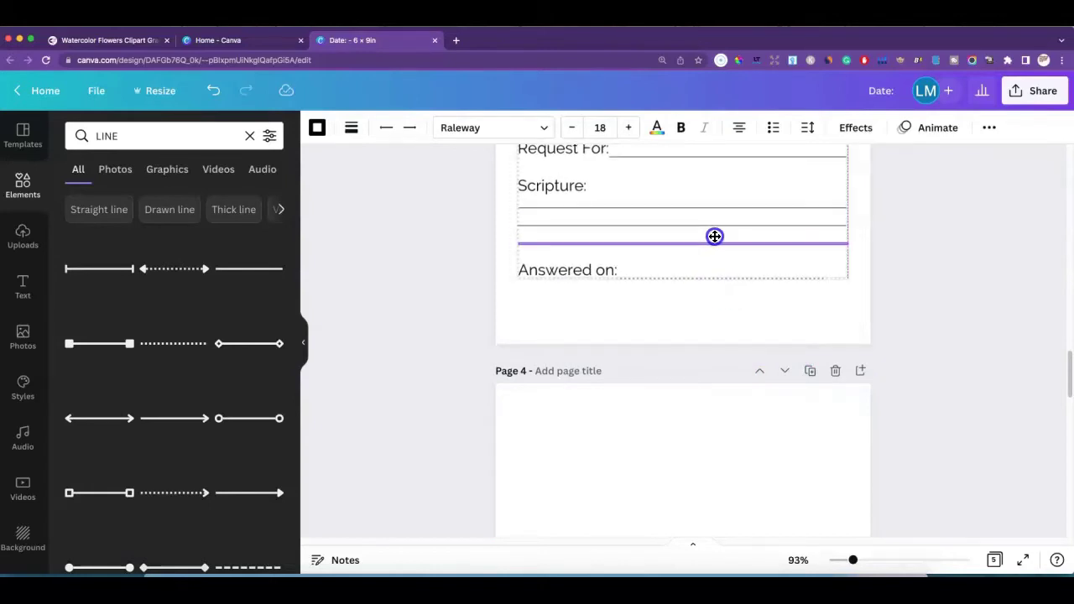
scroll(764, 238, "down", 1)
scroll(764, 238, "up", 3)
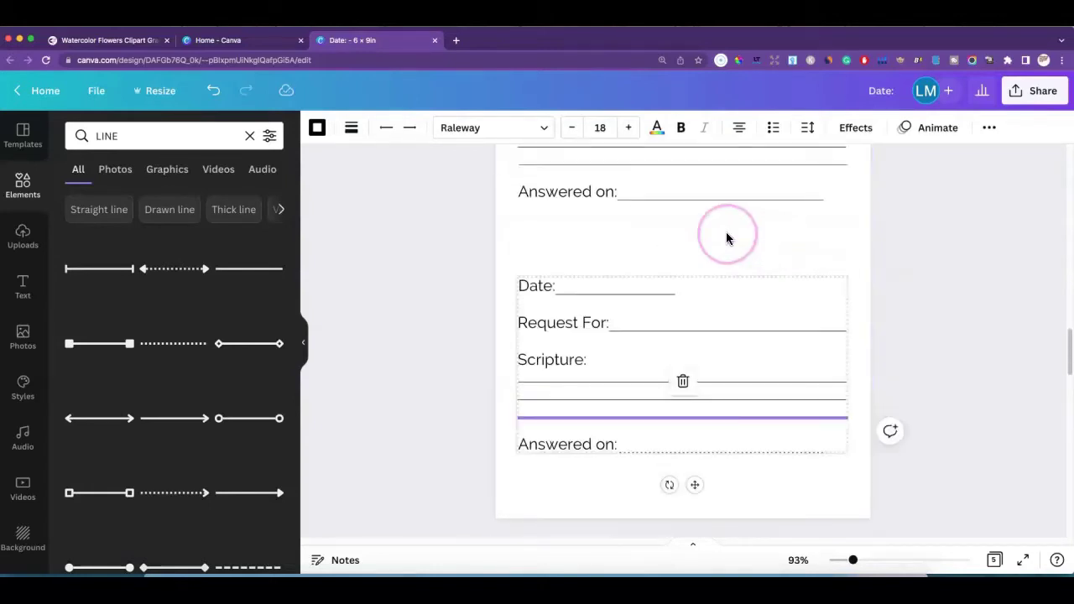
left_click(795, 250)
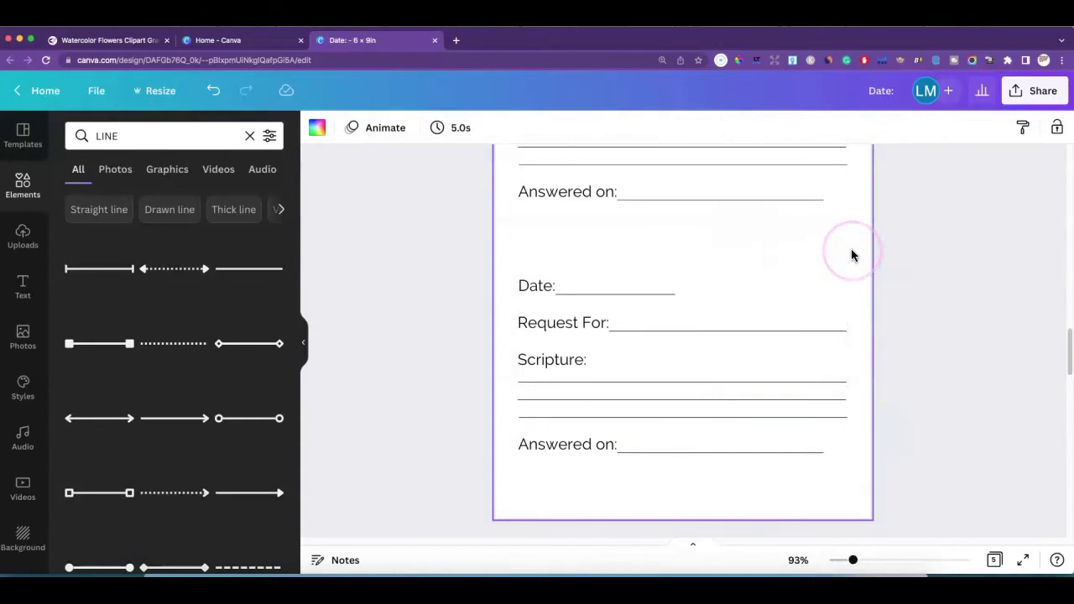
Add a dotted line between the two prayer request blocks, lengthen it and centre it on the page
scroll(851, 255, "down", 3)
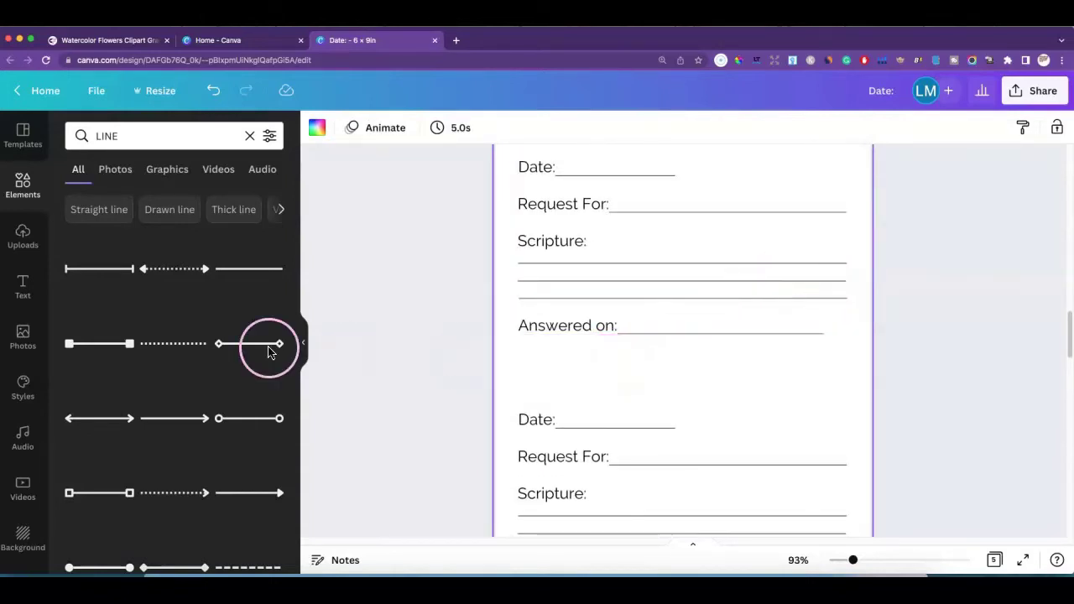
left_click(169, 347)
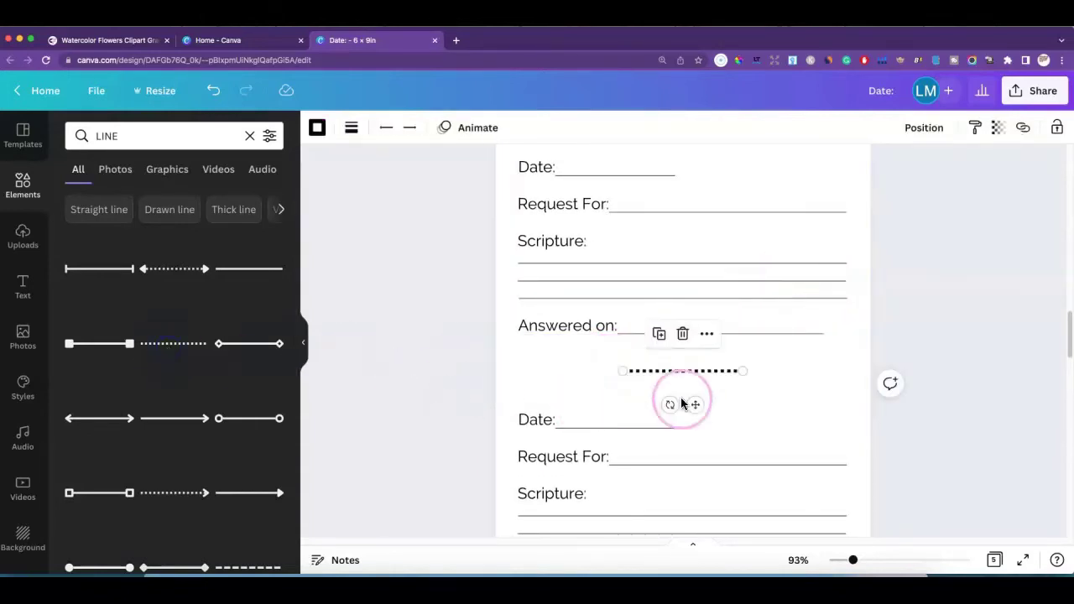
left_click(761, 389)
left_click(729, 376)
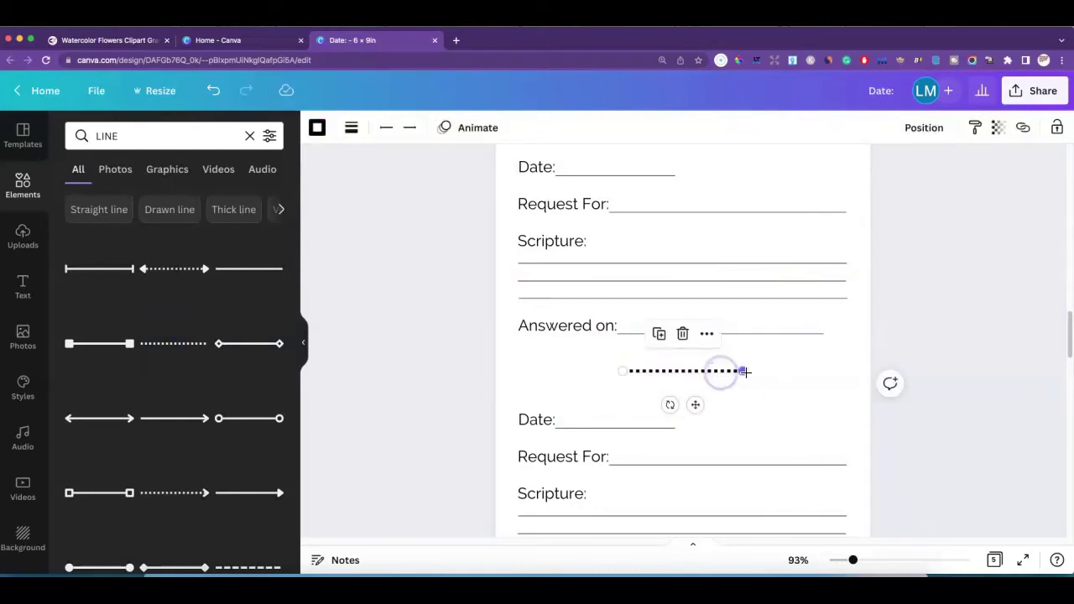
left_click_drag(744, 370, 823, 370)
left_click(798, 388)
left_click(758, 370)
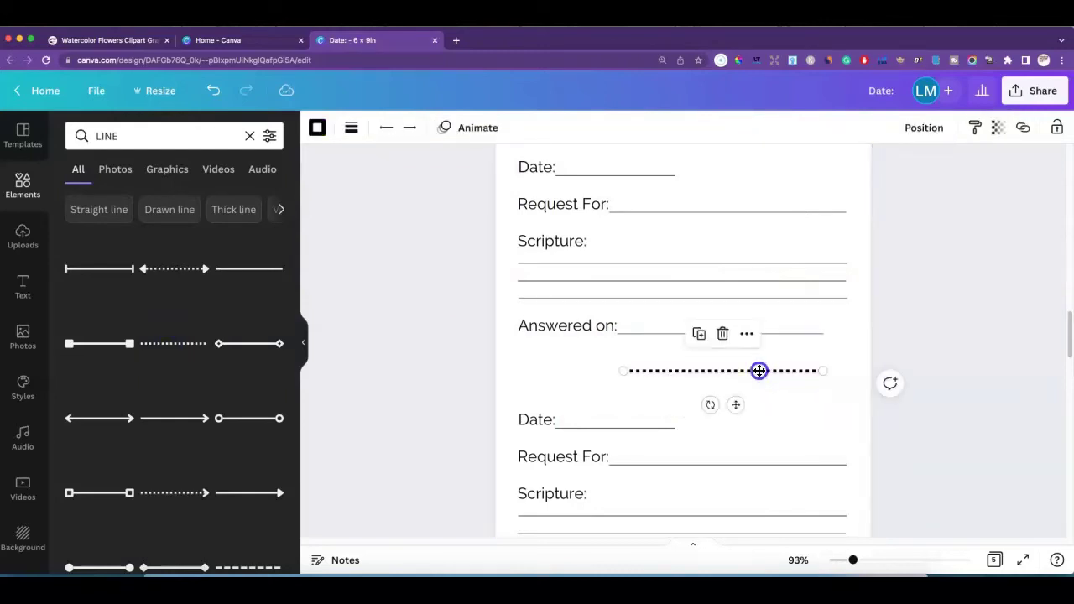
left_click_drag(759, 370, 726, 369)
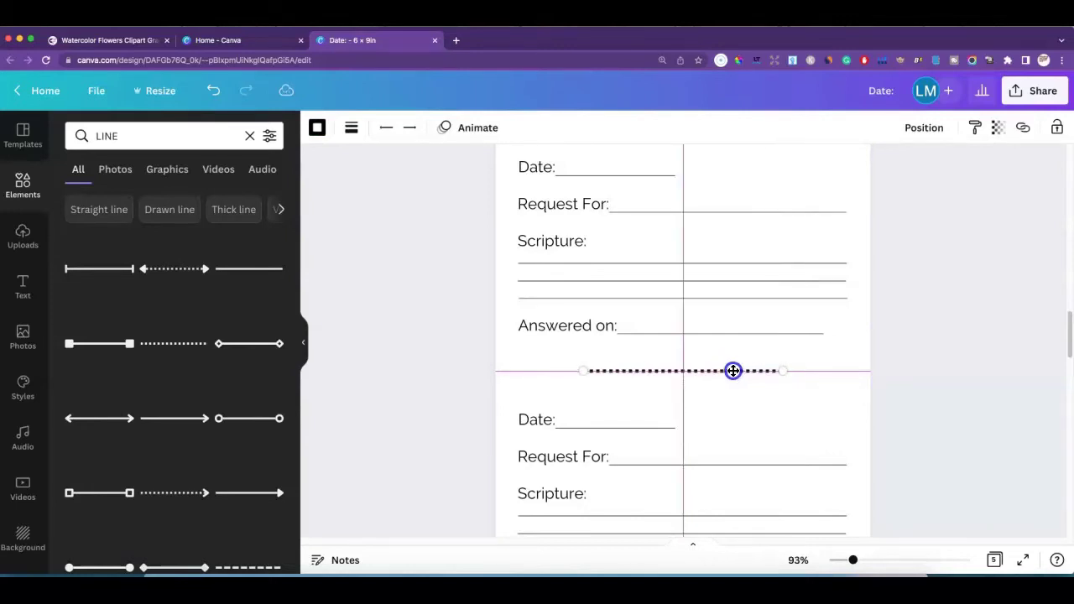
left_click(751, 399)
scroll(759, 356, "up", 5)
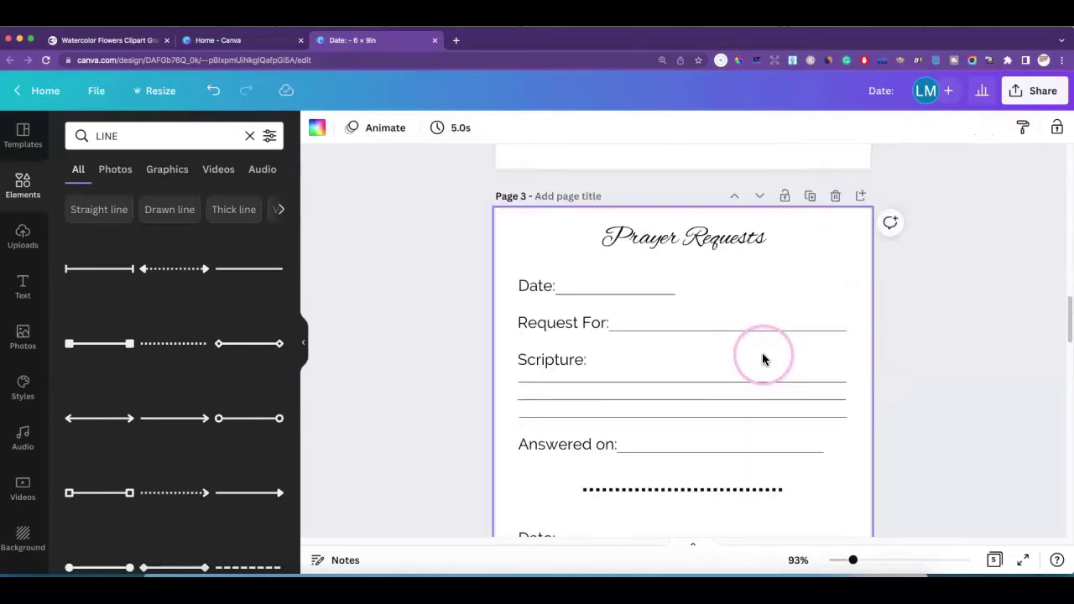
scroll(750, 362, "down", 10)
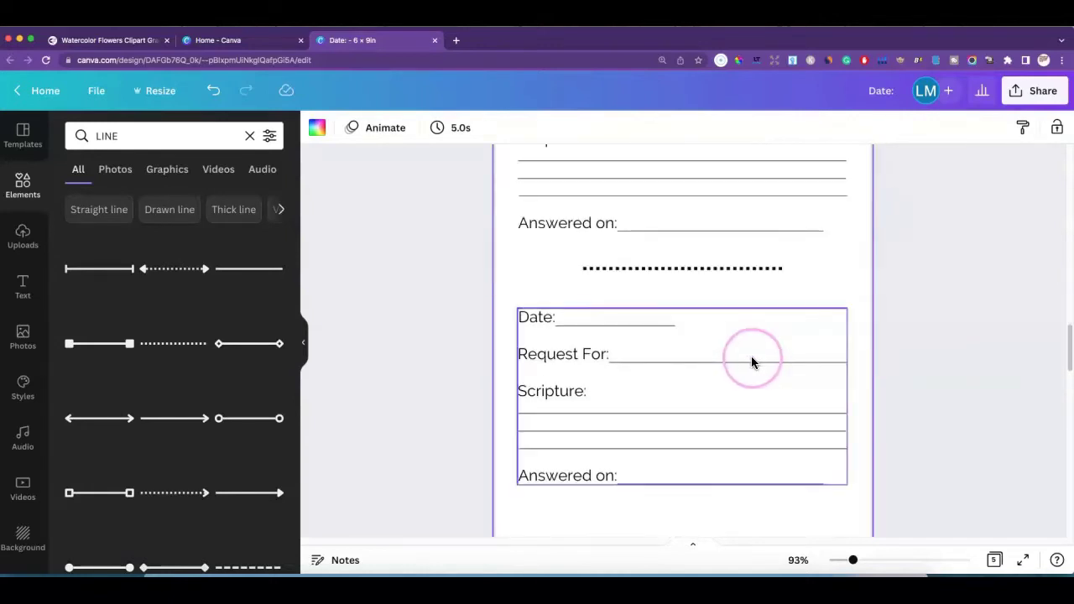
scroll(753, 361, "down", 3)
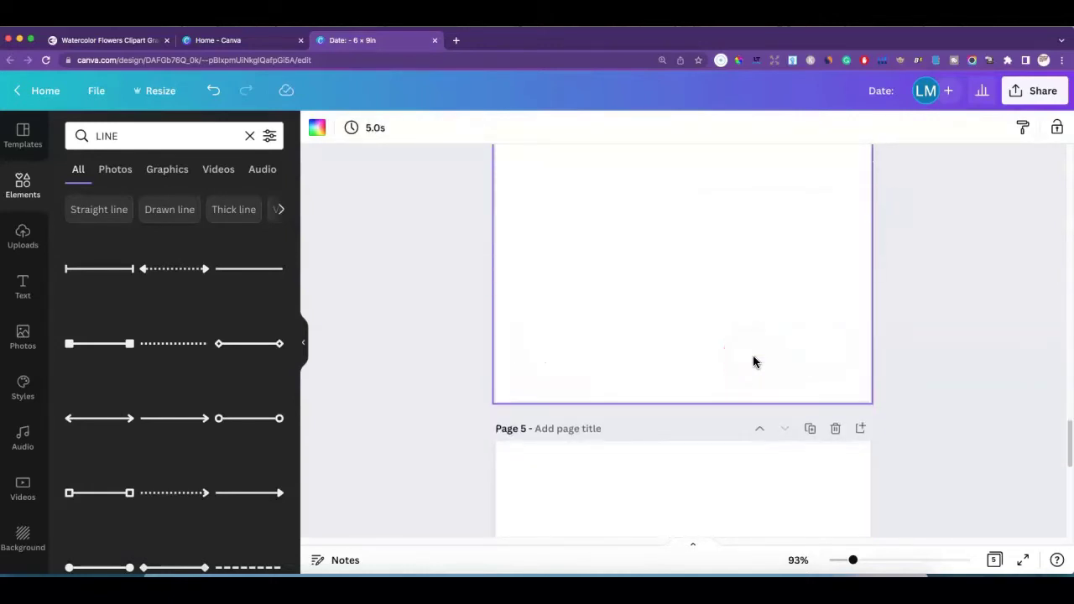
scroll(752, 361, "up", 5)
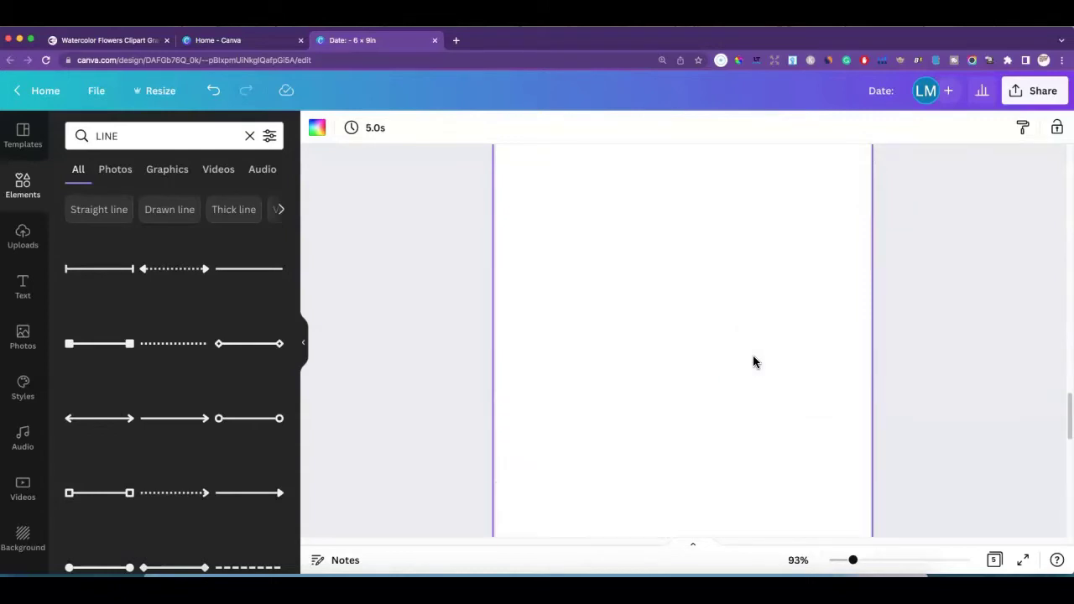
Add a "Notes:" heading to page 4 and place it centred near the page's upper edge
scroll(752, 362, "up", 1)
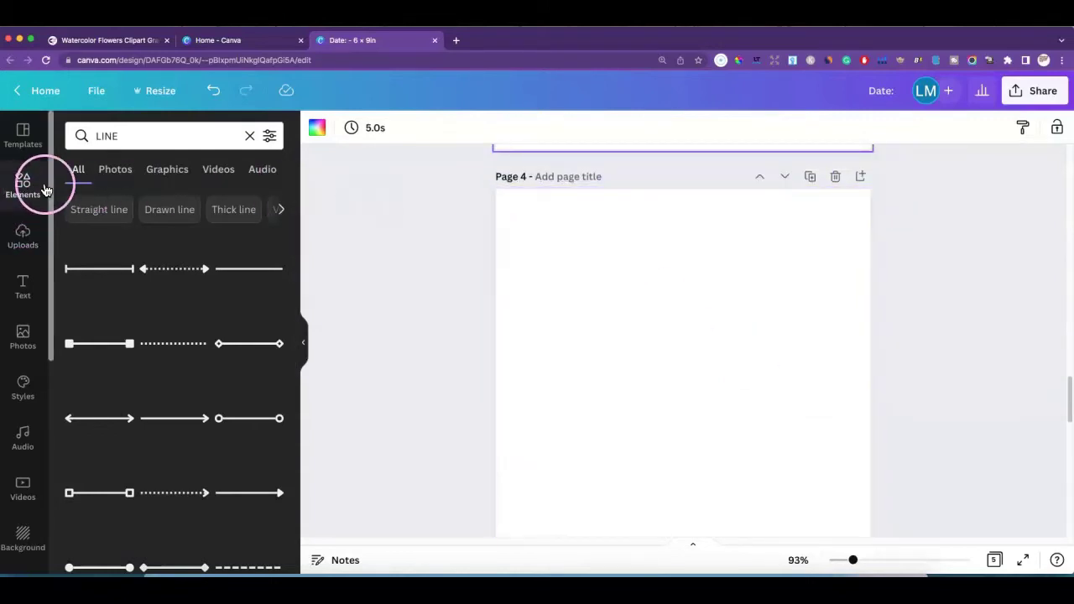
left_click(32, 291)
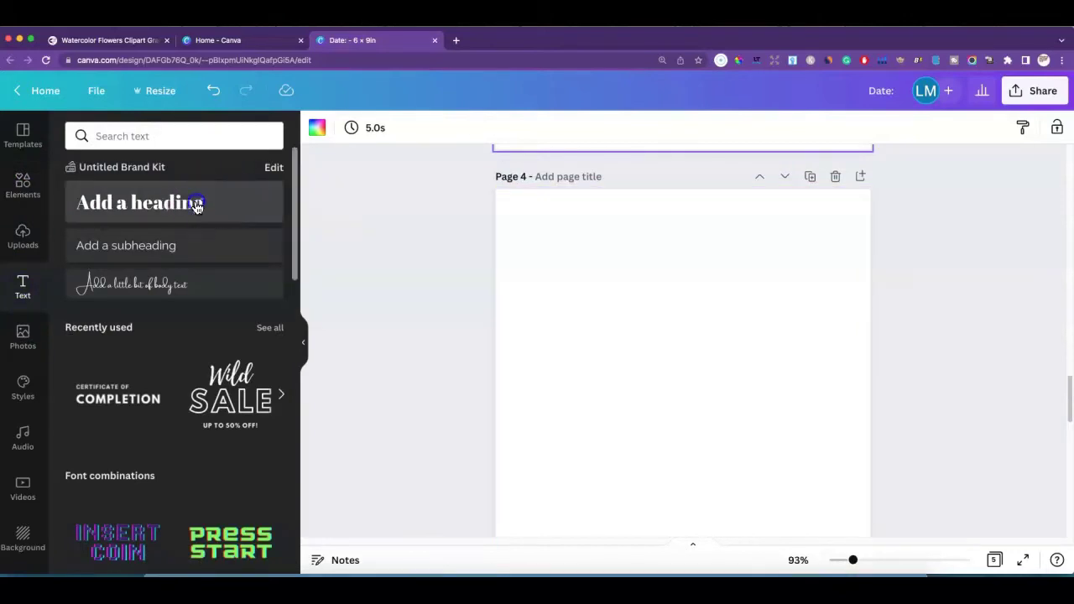
left_click(200, 199)
type("Notes")
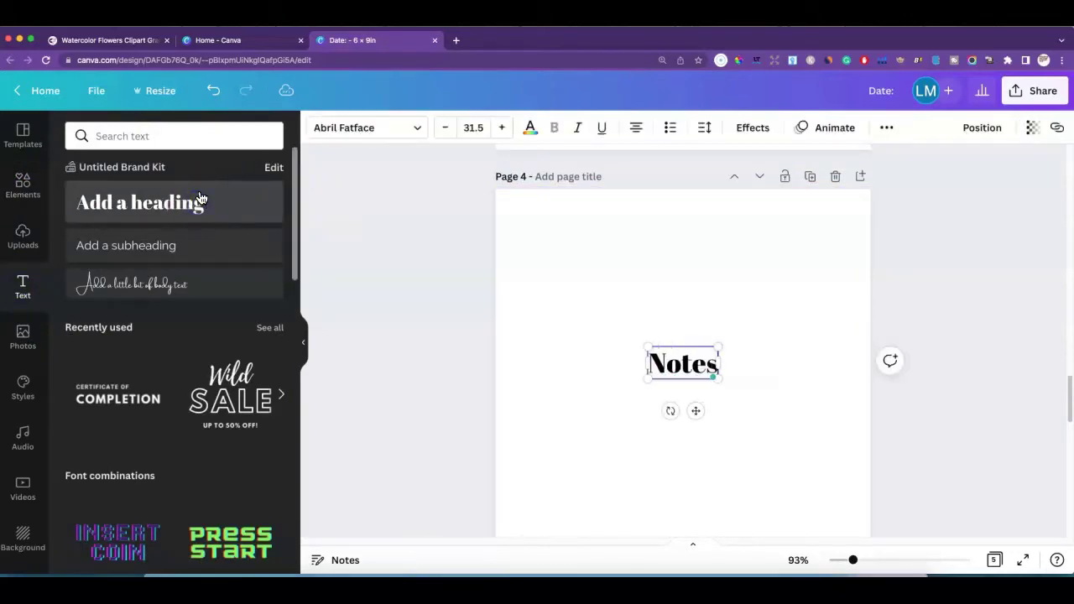
type(":")
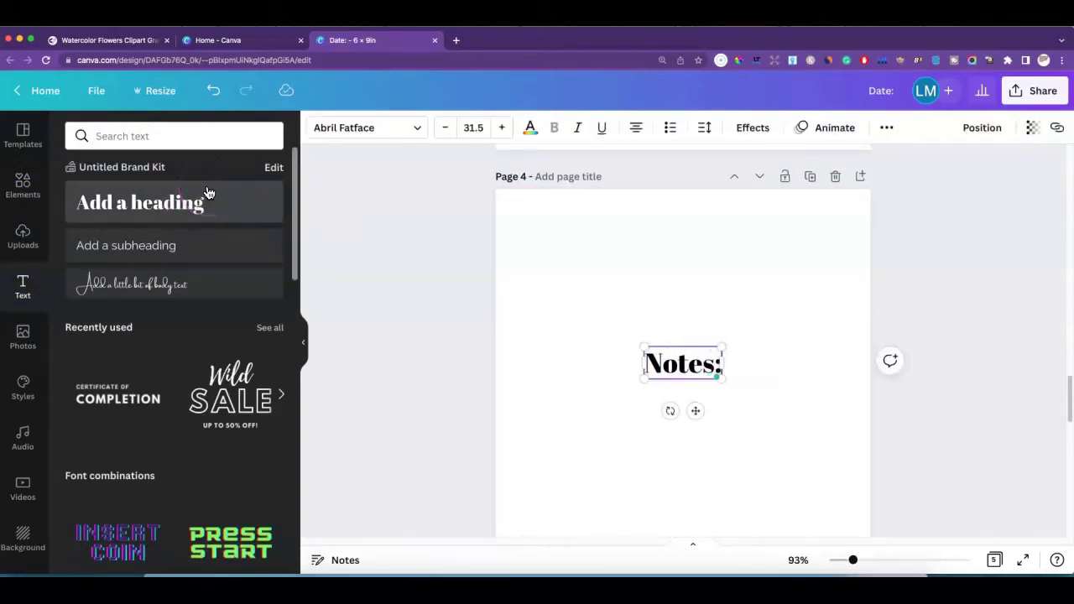
left_click(752, 232)
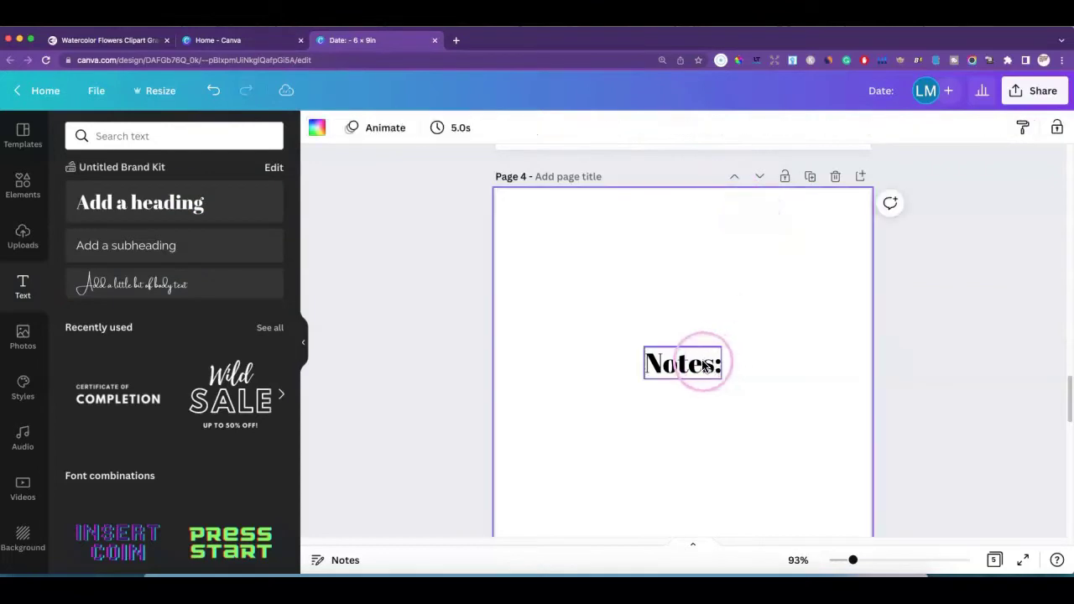
left_click_drag(695, 361, 703, 225)
Copy the style of the "Prayer Requests" title on page 3 onto the "Notes:" heading on page 4
scroll(748, 244, "up", 4)
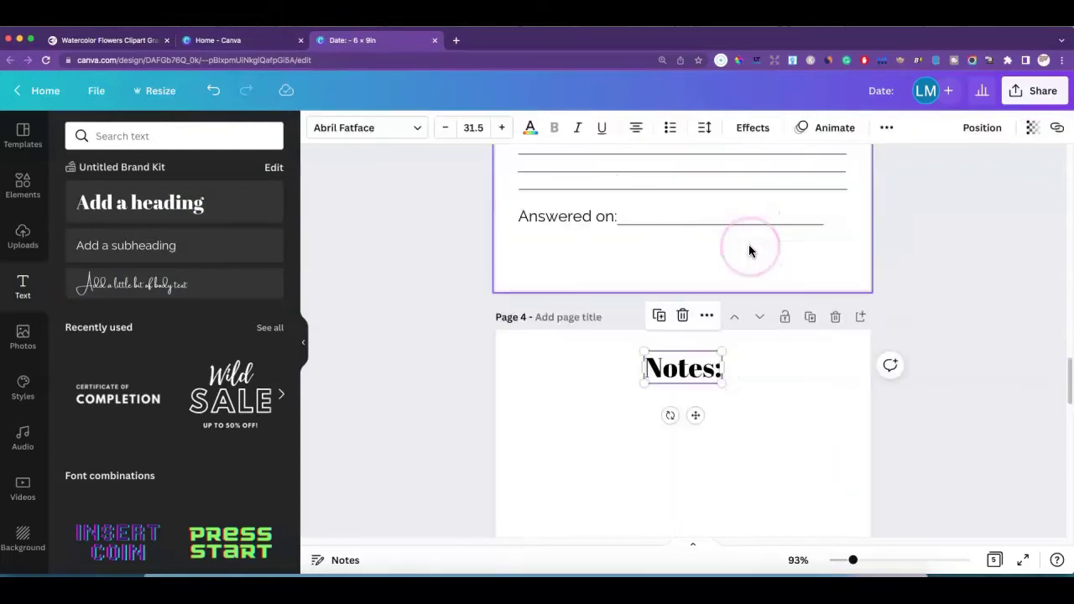
scroll(748, 244, "up", 3)
left_click(683, 369)
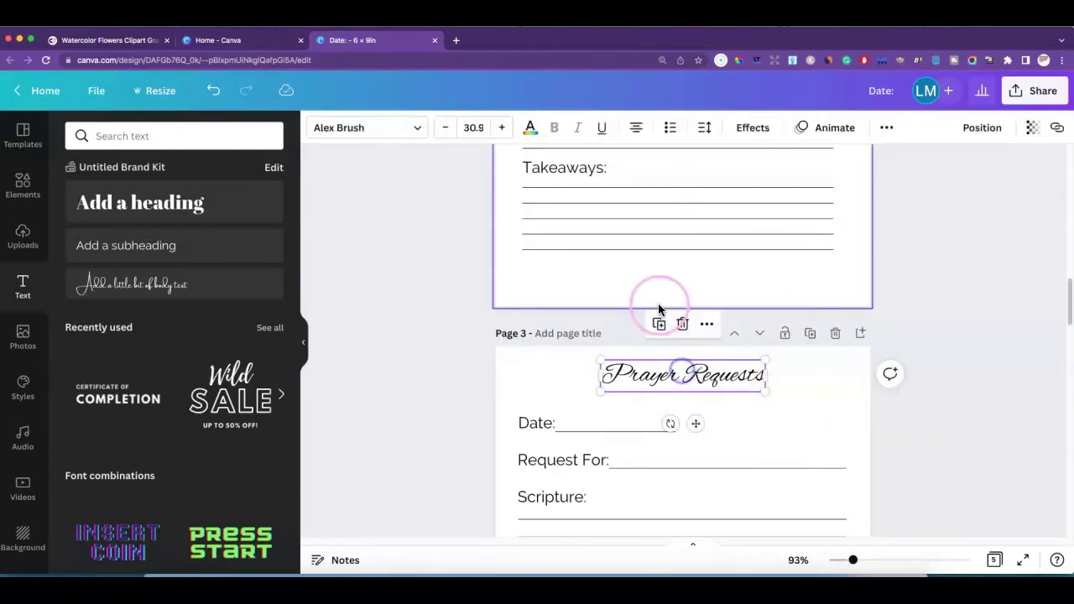
left_click(707, 324)
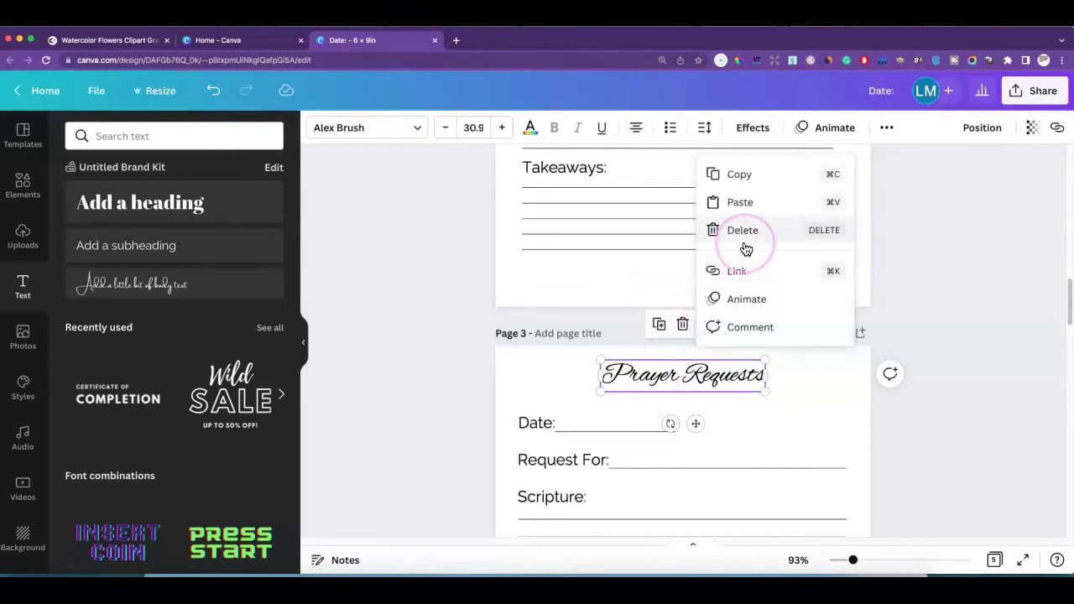
left_click(920, 270)
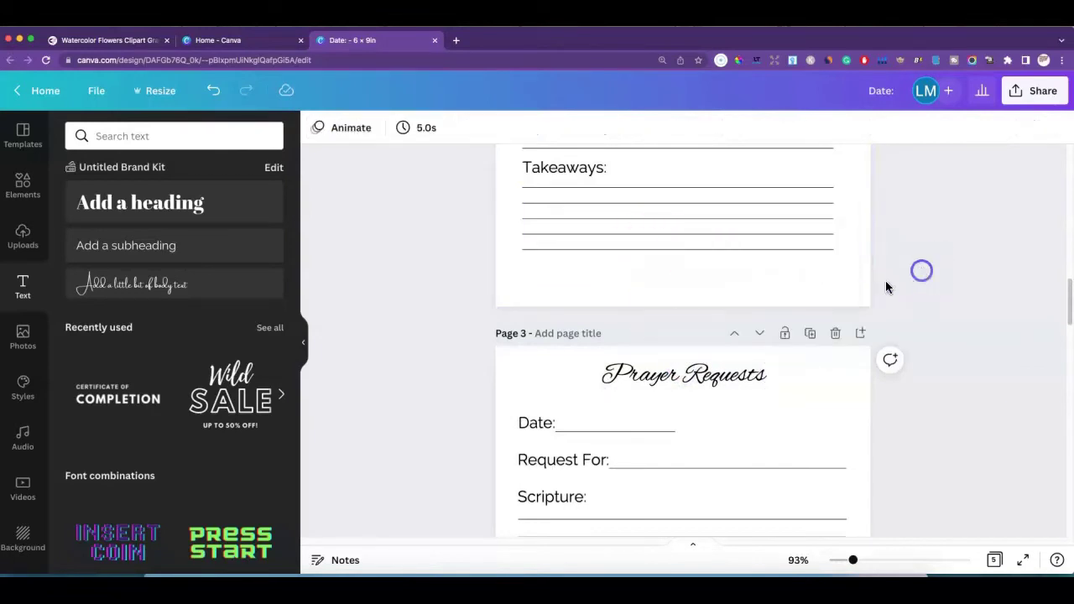
left_click(752, 369)
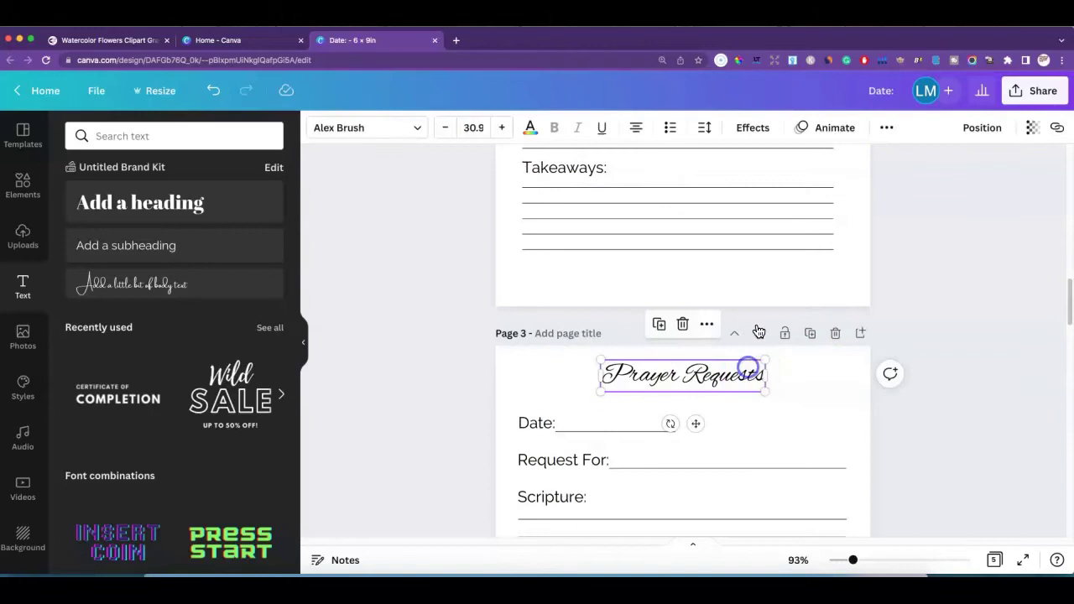
left_click(891, 128)
left_click(847, 163)
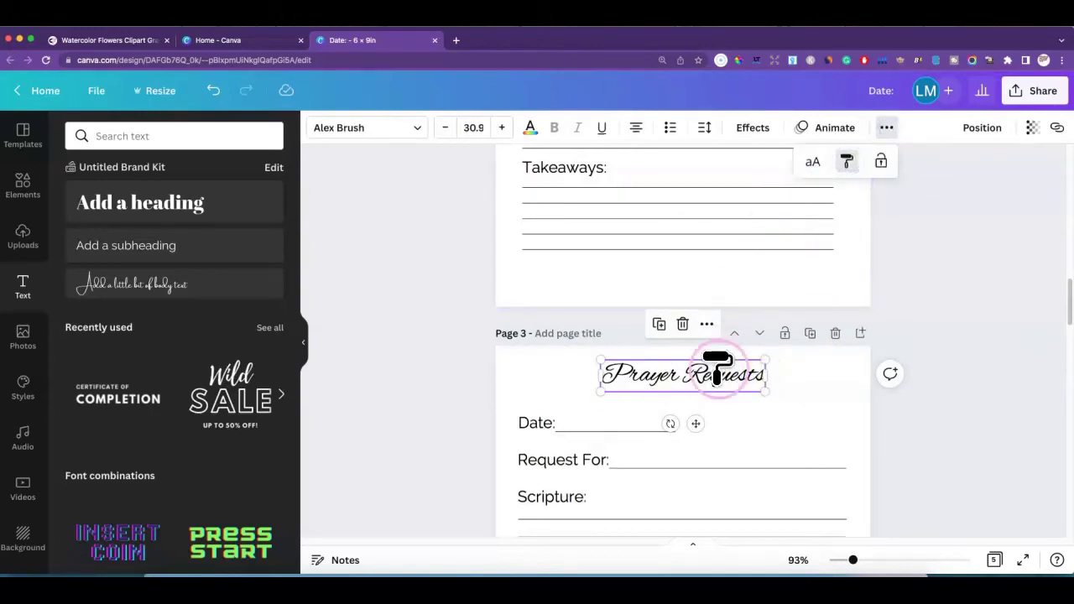
scroll(715, 354, "down", 5)
left_click(700, 382)
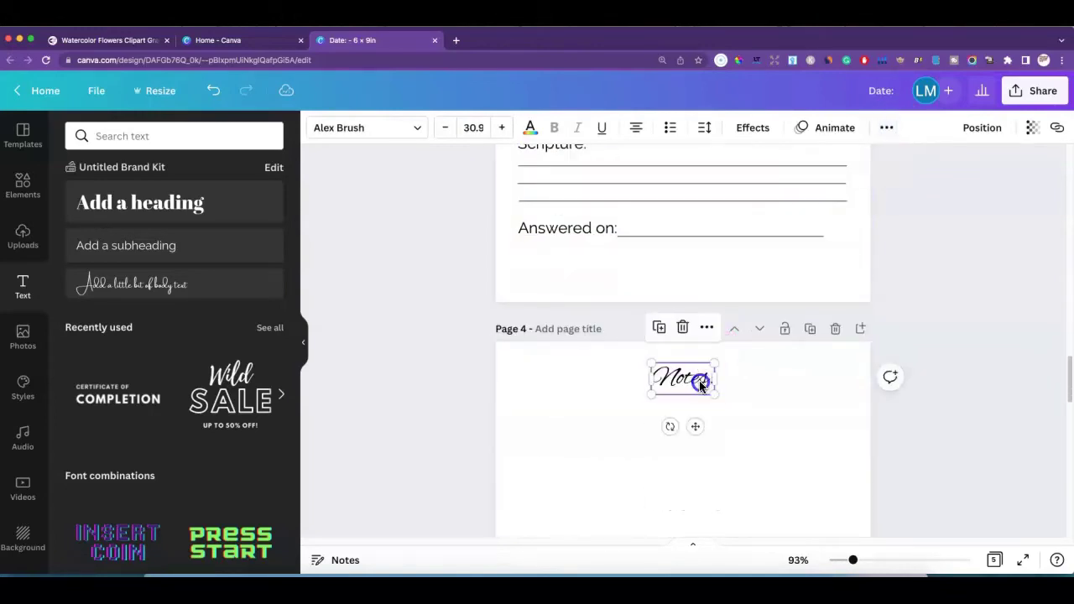
Nudge the "Notes:" heading slightly upward, keeping it centred on page 4
left_click(755, 388)
left_click_drag(683, 377, 685, 373)
left_click(780, 404)
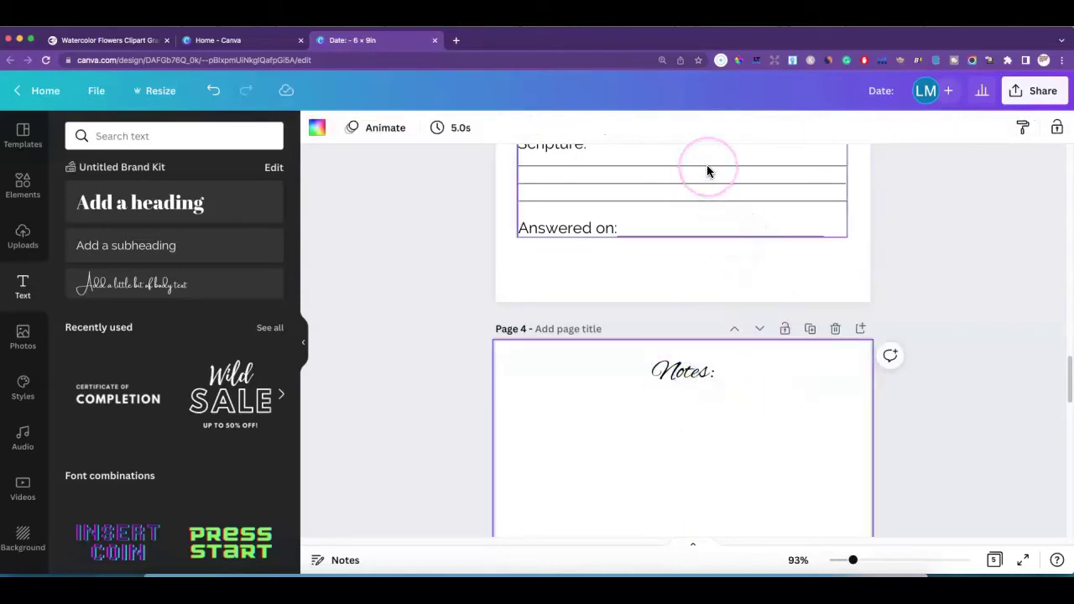
Ungroup the lower prayer request block on page 3
left_click(745, 166)
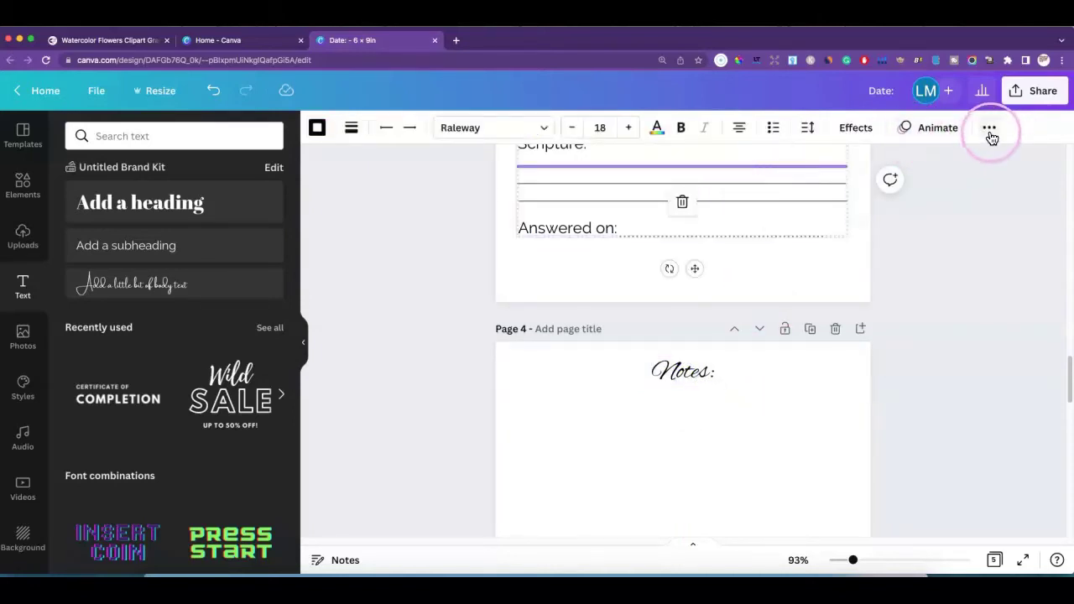
left_click(989, 135)
left_click(792, 160)
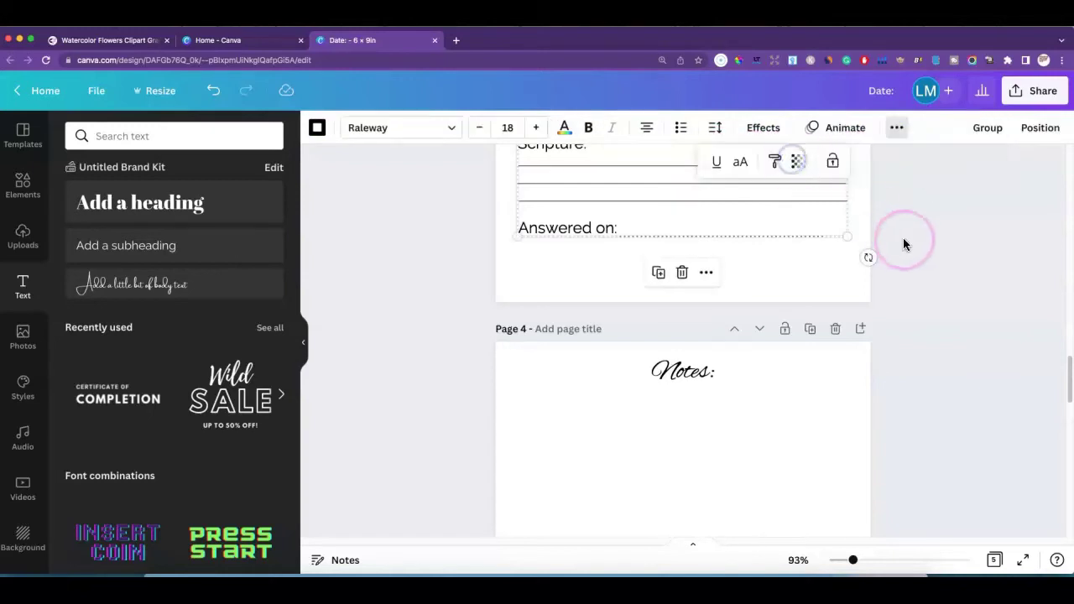
scroll(843, 259, "up", 1)
left_click(810, 291)
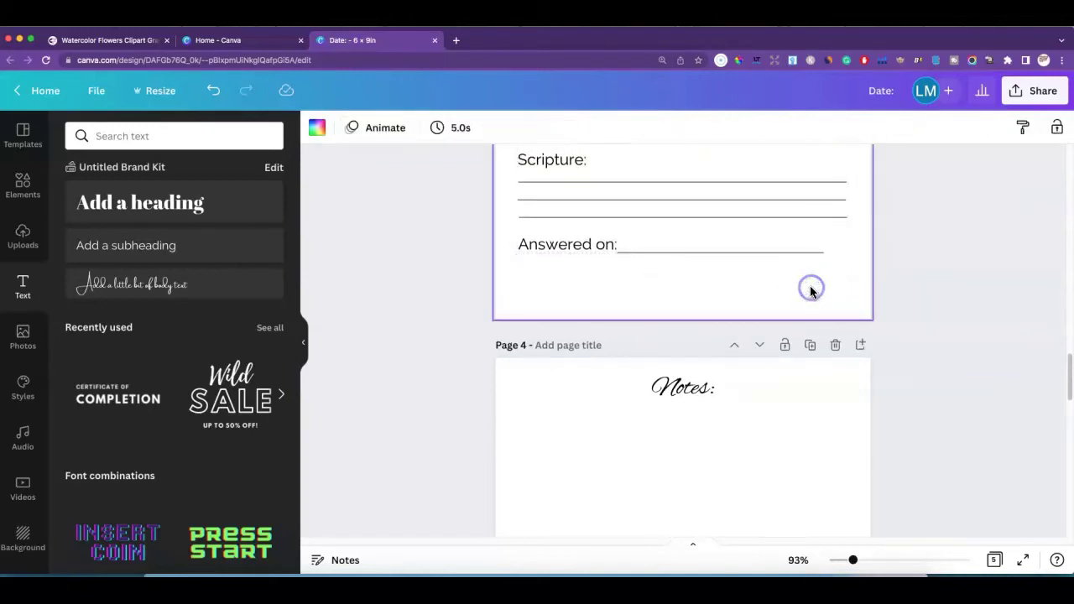
Group the three lower Scripture lines on page 3, duplicate them and move the copy beneath the "Notes:" heading on page 4
left_click_drag(836, 169, 850, 229)
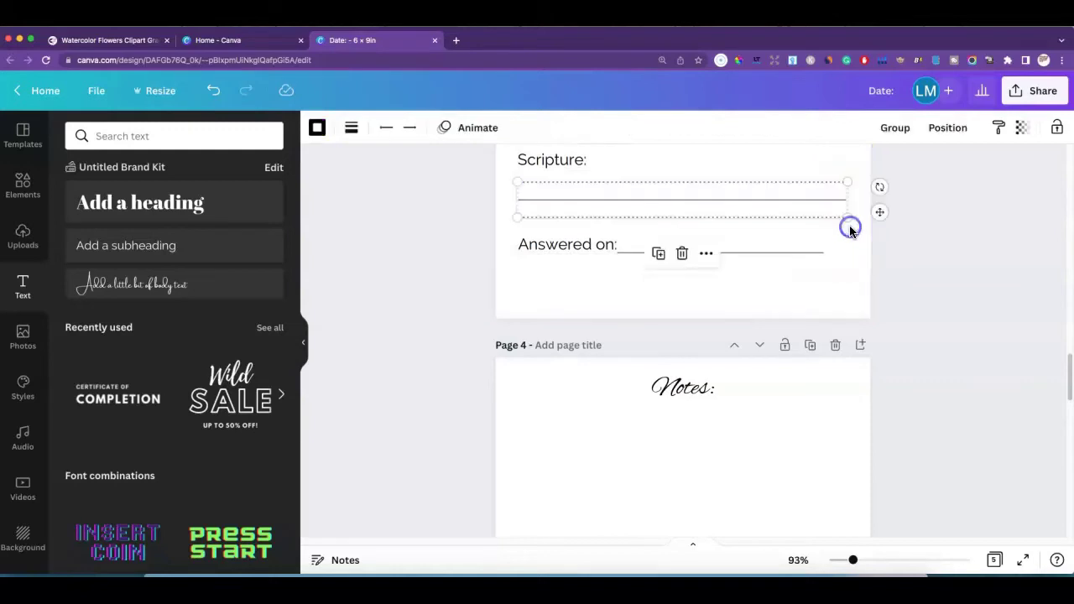
left_click(658, 259)
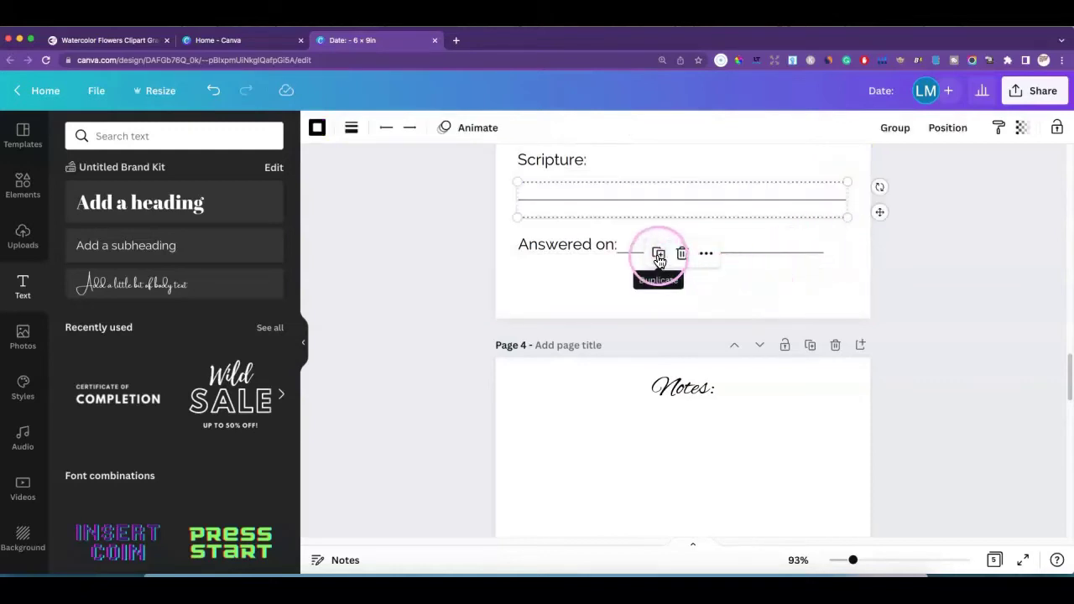
left_click(889, 128)
left_click(660, 257)
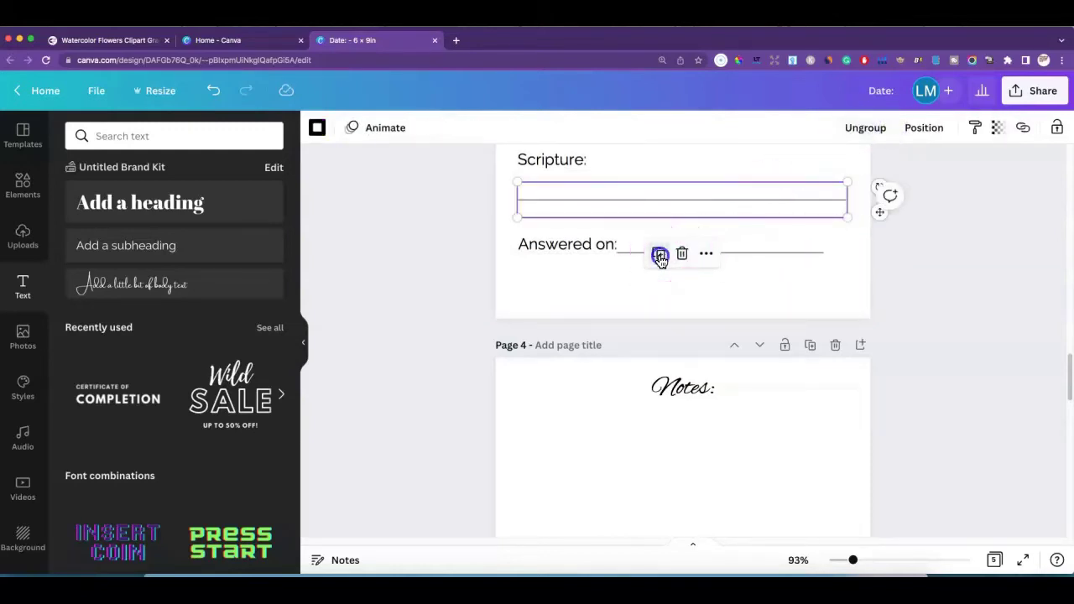
left_click_drag(678, 229, 674, 432)
left_click(723, 475)
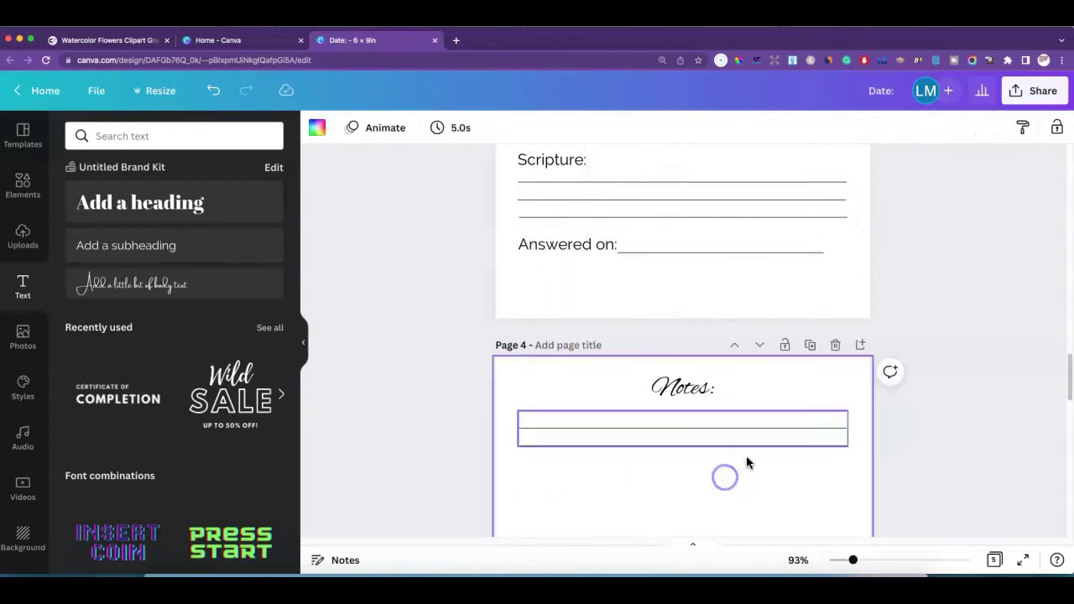
Duplicate the three-line group on page 4 and place the copy directly beneath the original, aligned with it
scroll(746, 456, "down", 2)
left_click(812, 286)
left_click(824, 287)
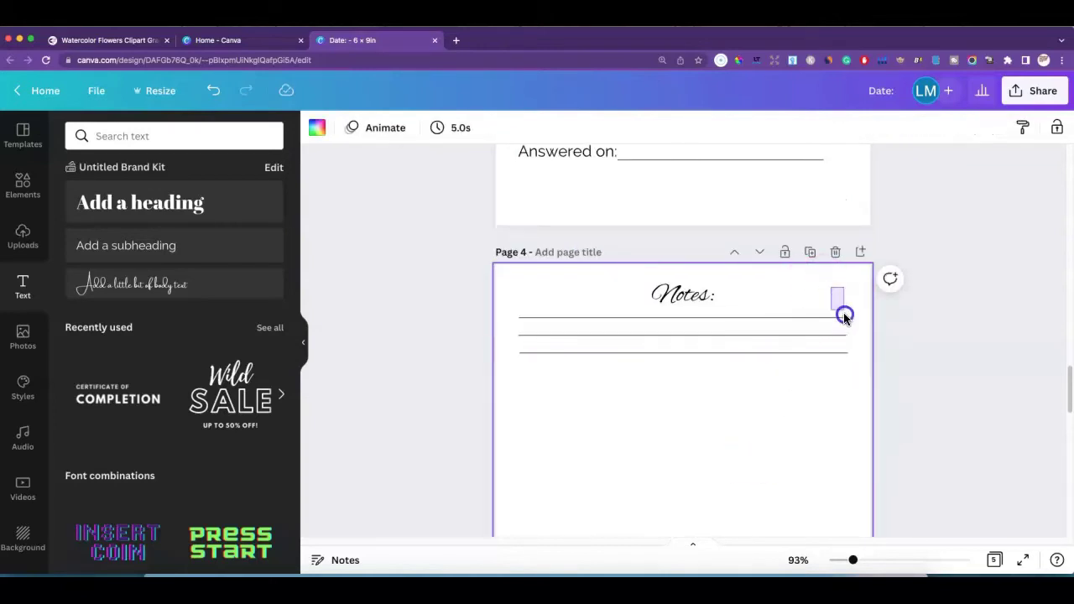
left_click_drag(849, 369, 847, 366)
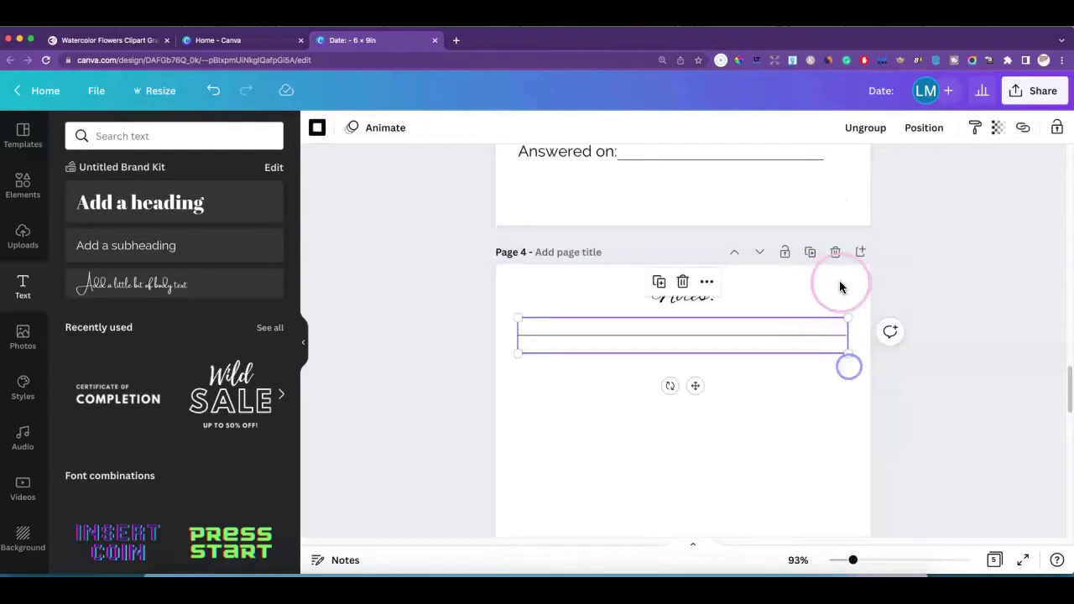
left_click(660, 284)
left_click_drag(663, 339, 653, 382)
scroll(695, 353, "down", 2)
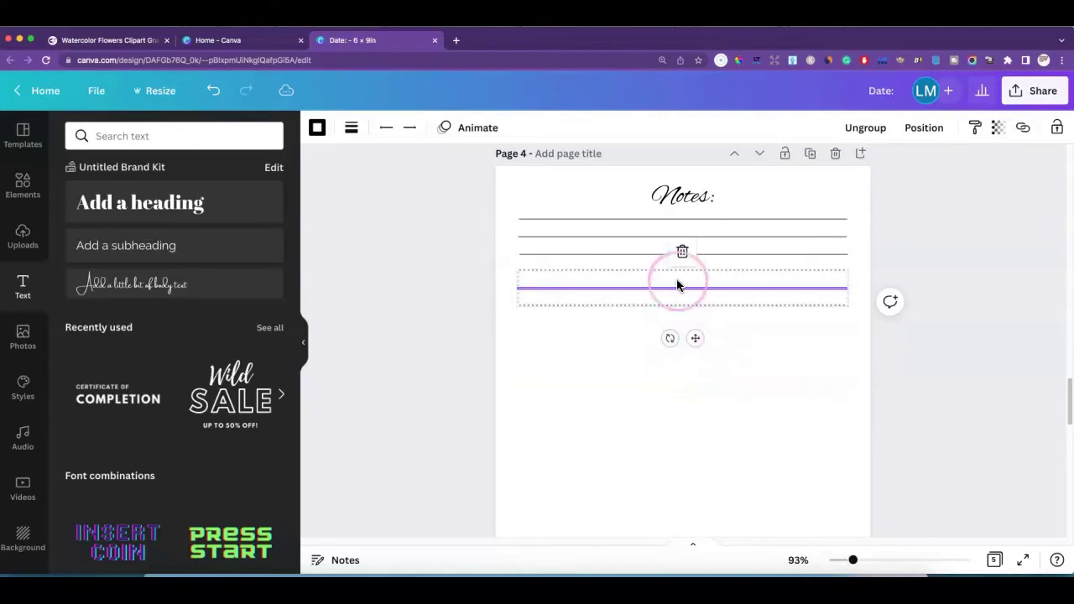
left_click(742, 326)
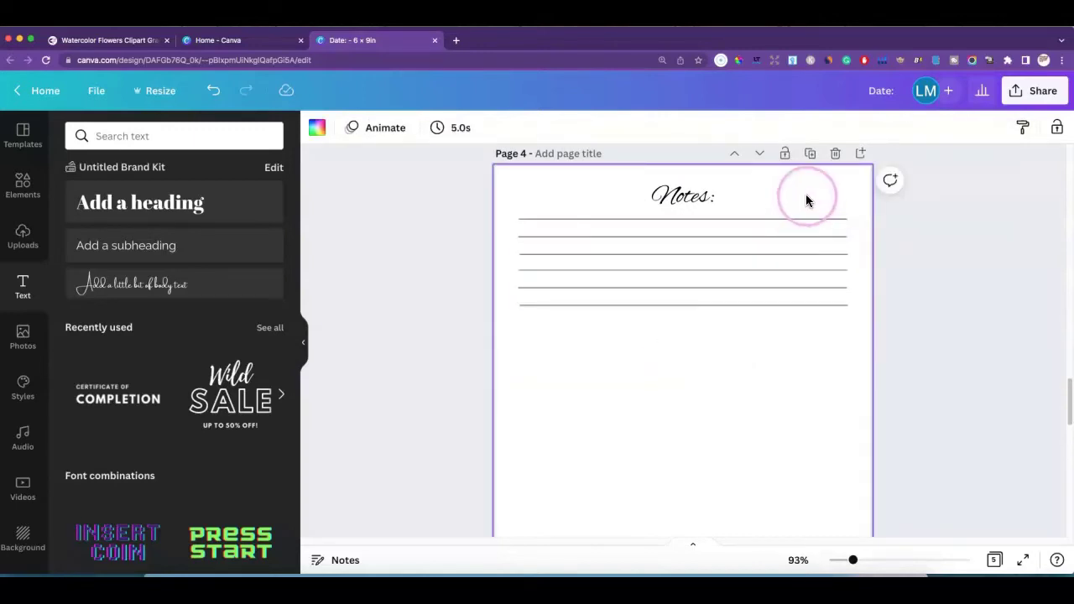
Duplicate the six lines on page 4 three times, stacking each copy beneath the previous set to fill the page
left_click_drag(870, 252, 845, 335)
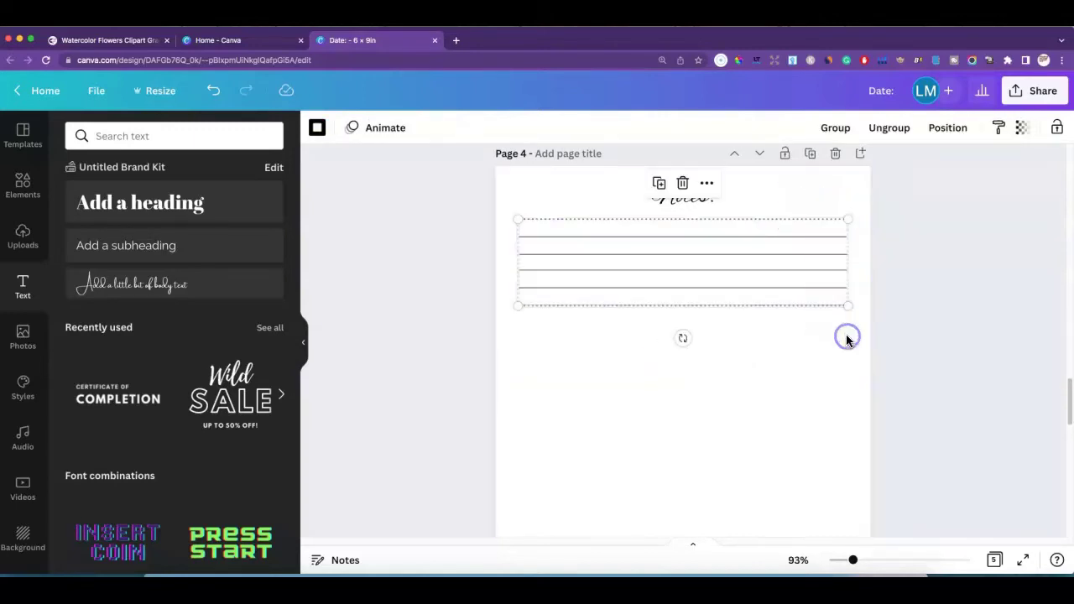
left_click(660, 182)
left_click_drag(681, 265, 674, 349)
scroll(697, 321, "down", 3)
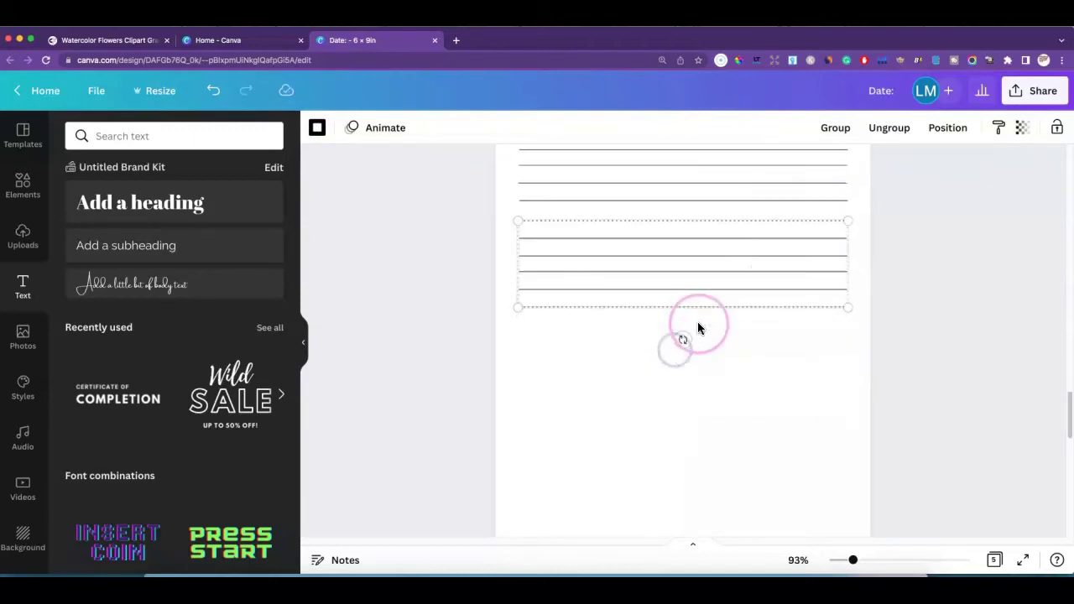
left_click(660, 185)
left_click(677, 361)
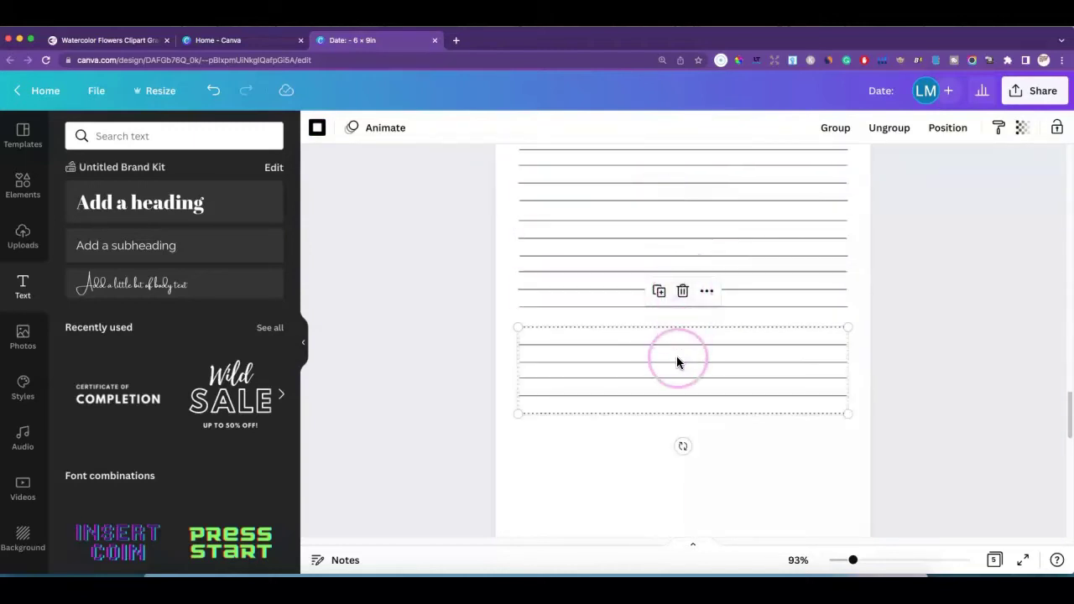
left_click(658, 292)
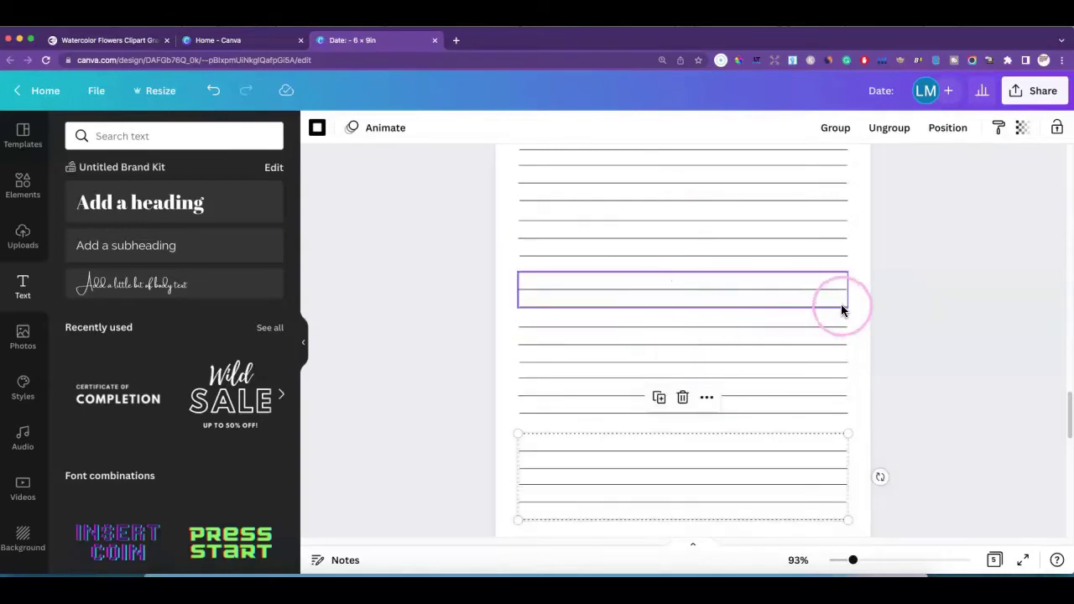
left_click(864, 306)
Select all the lines below the "Notes:" heading on page 4 and space them evenly vertically
scroll(849, 295, "down", 2)
scroll(849, 296, "up", 4)
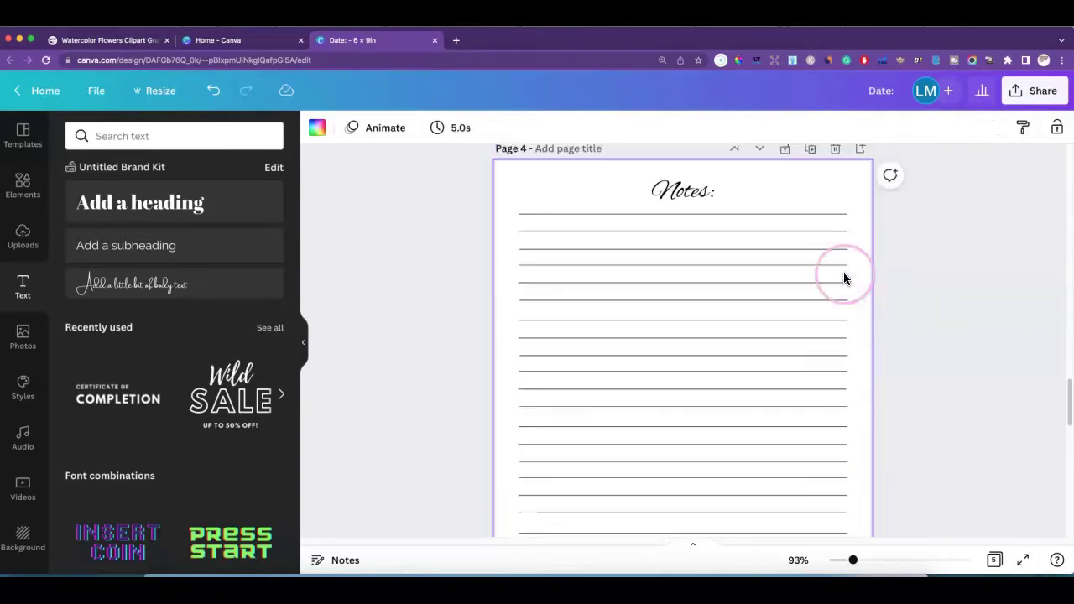
left_click_drag(823, 191, 850, 529)
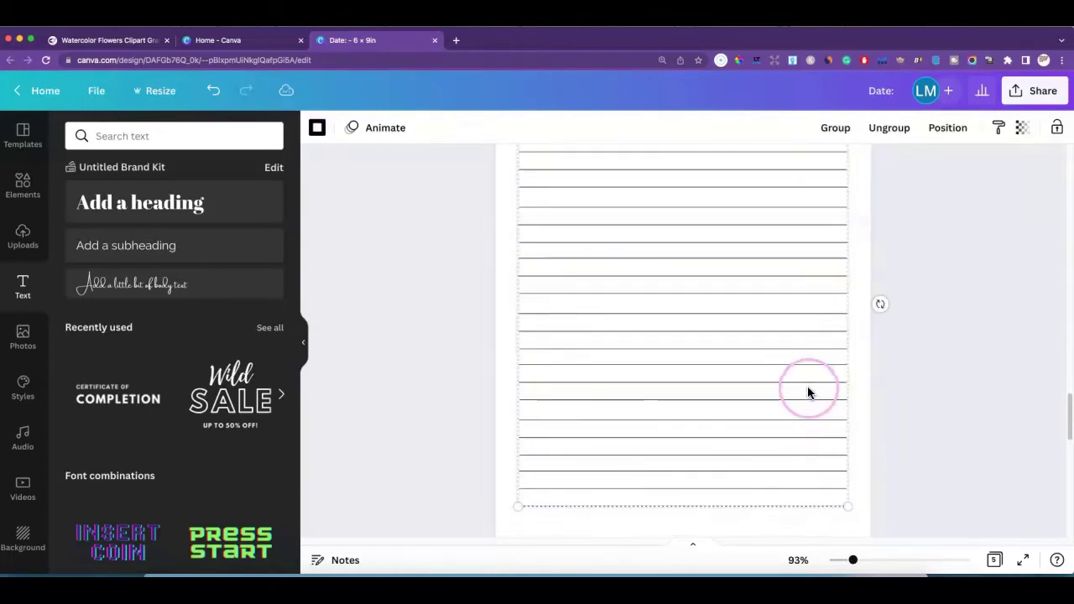
left_click(960, 131)
left_click(782, 375)
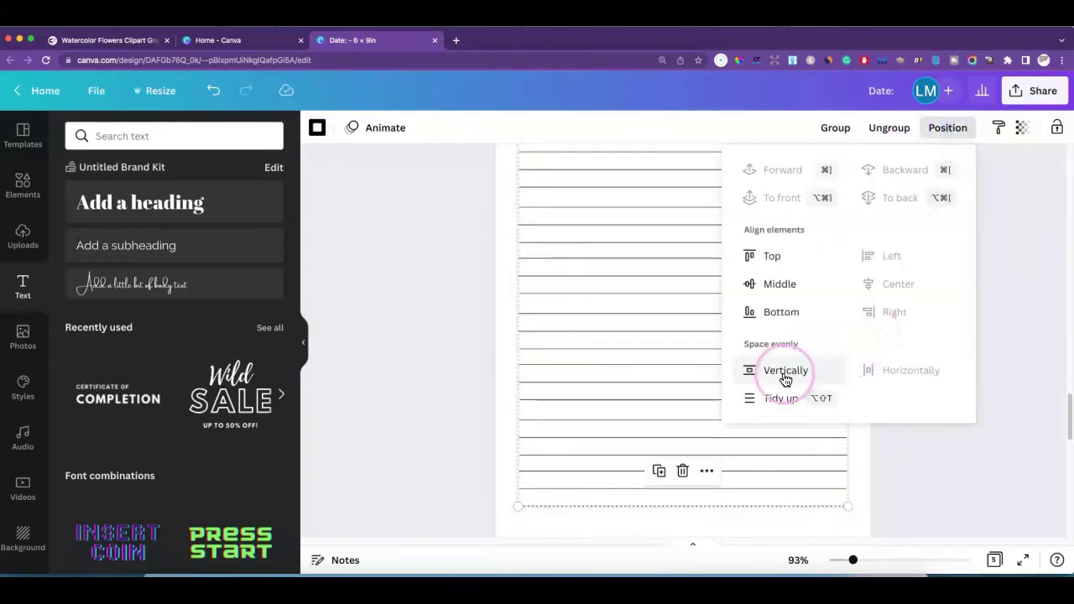
left_click(900, 454)
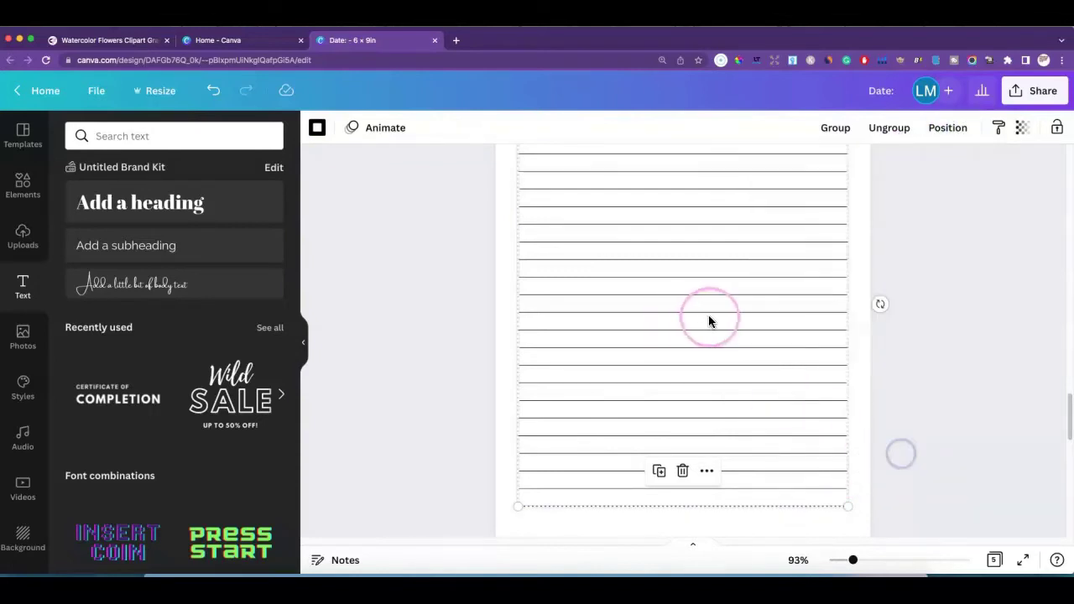
left_click(855, 259)
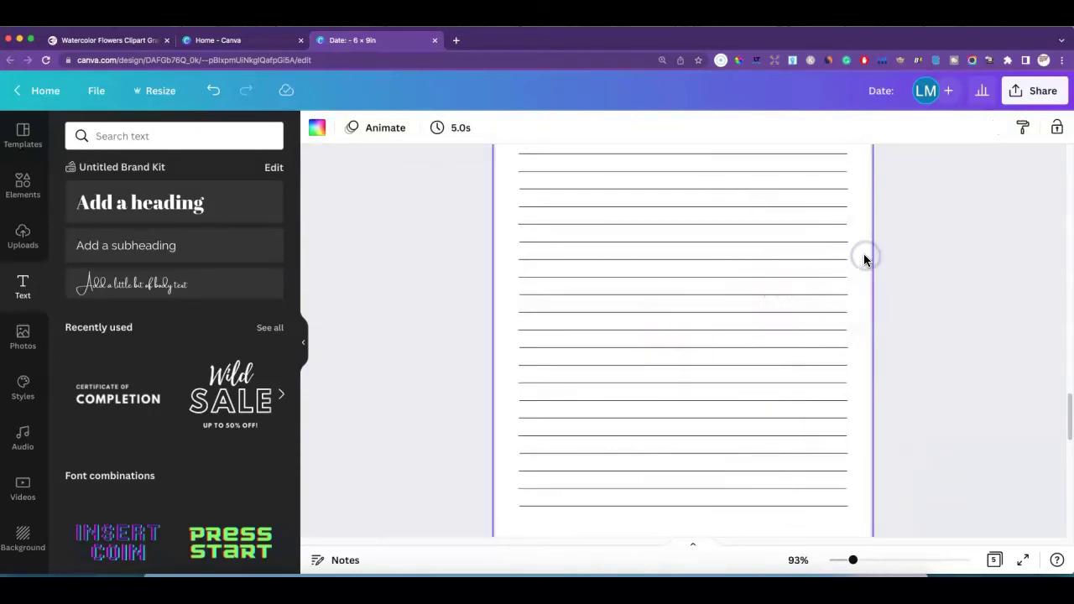
Review the finished "Prayer Requests" and "Sermon Notes" pages above page 4
scroll(864, 254, "up", 5)
scroll(771, 305, "down", 1)
scroll(771, 306, "up", 5)
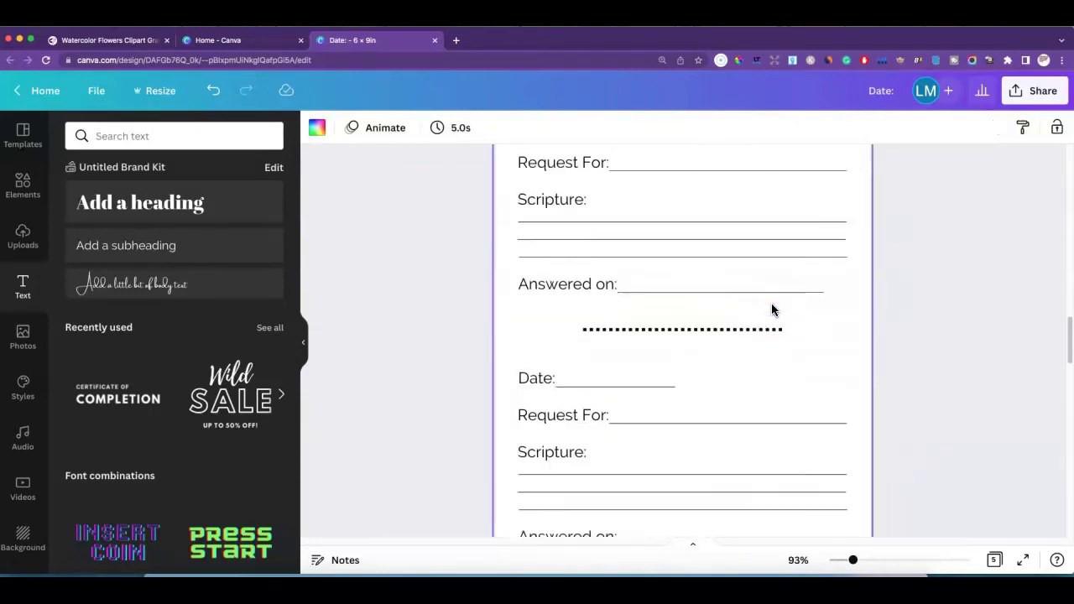
scroll(772, 309, "up", 3)
scroll(772, 309, "up", 8)
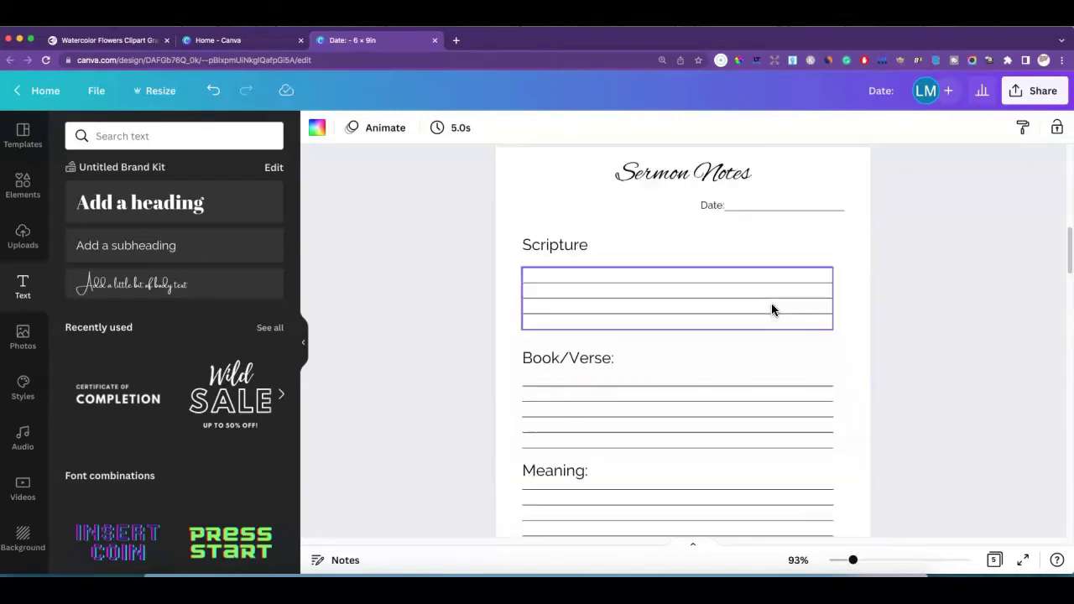
Add a heading reading "This prayer journal belongs to:" to the blank page 1
scroll(771, 308, "up", 5)
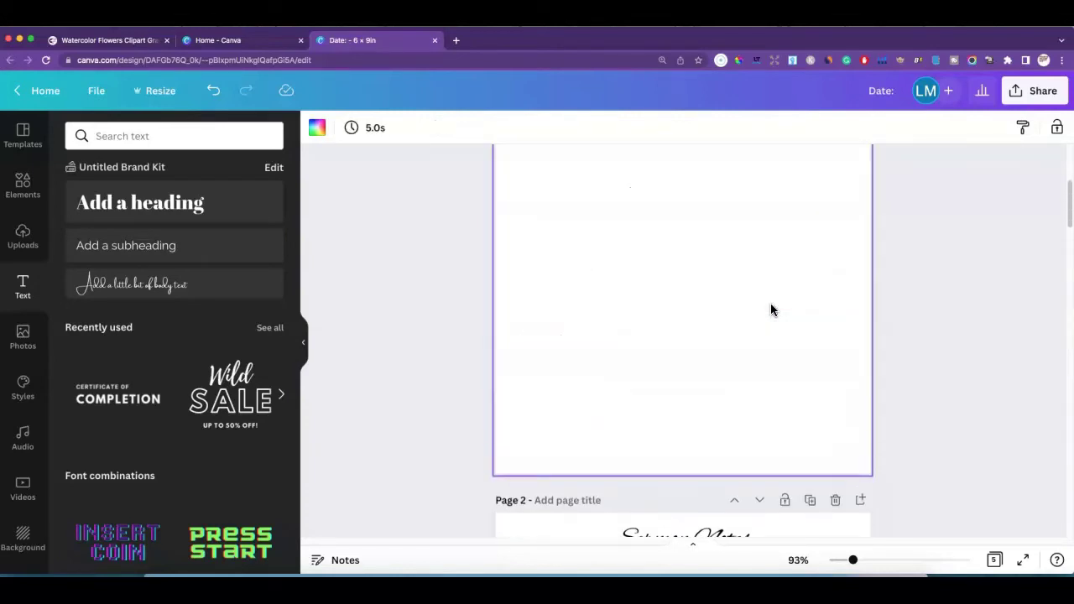
scroll(771, 306, "up", 4)
left_click(772, 299)
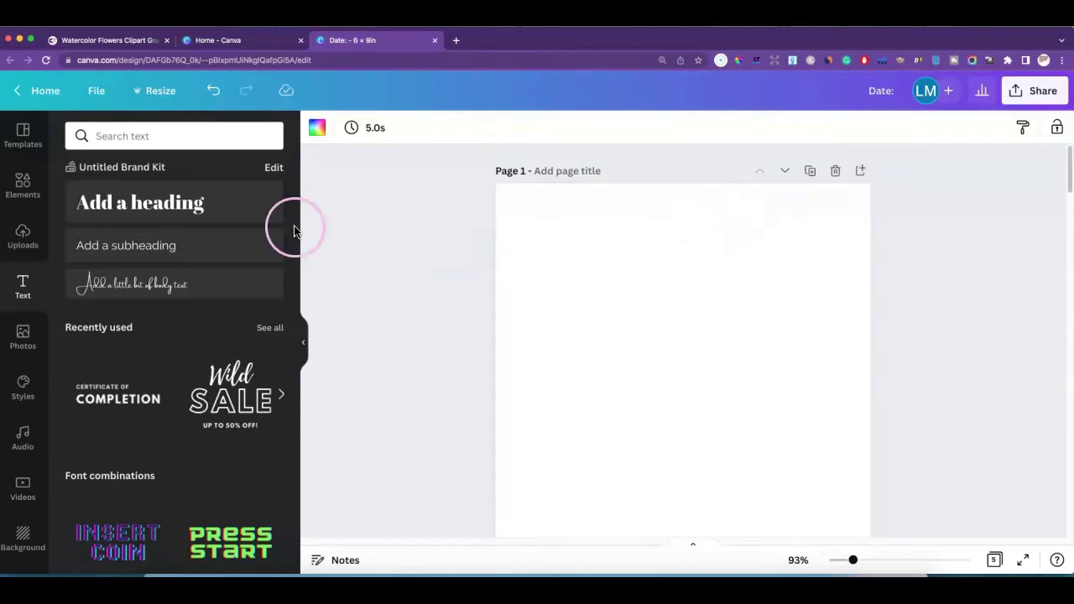
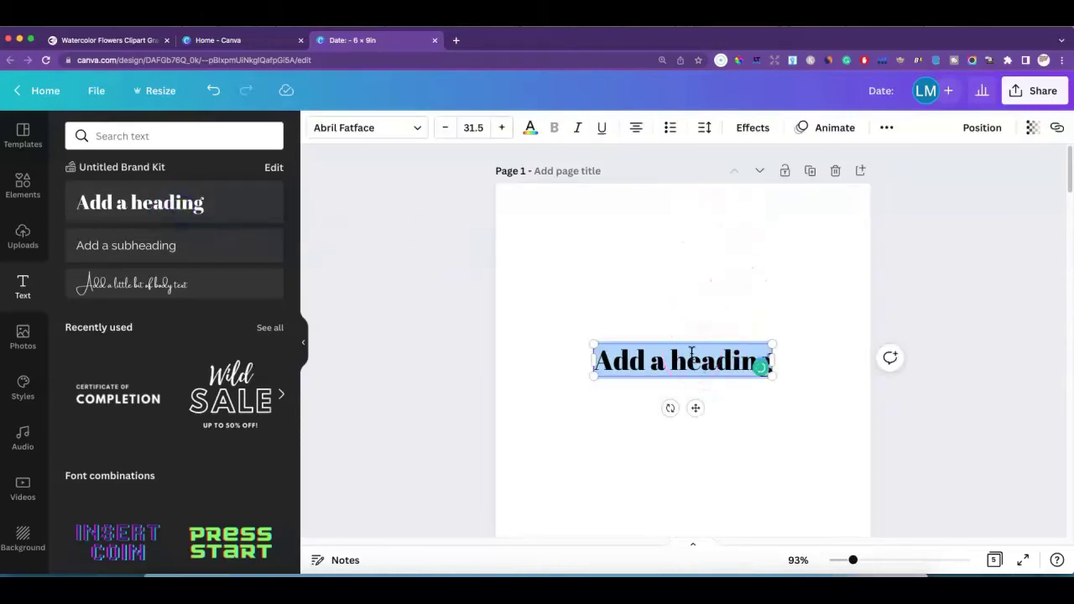
type("This prayer journal")
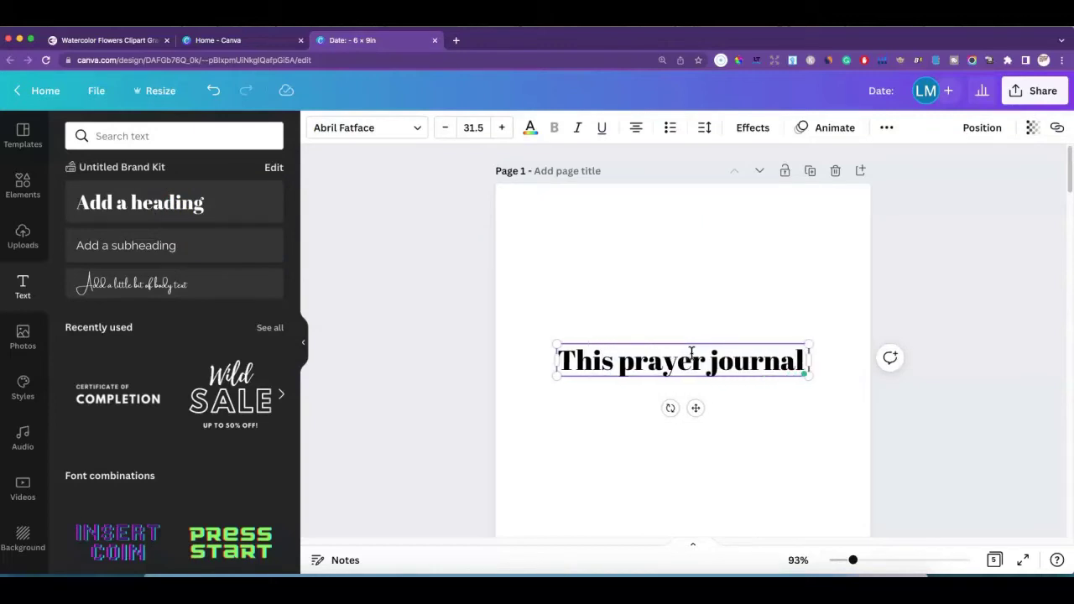
type(" belongs to:")
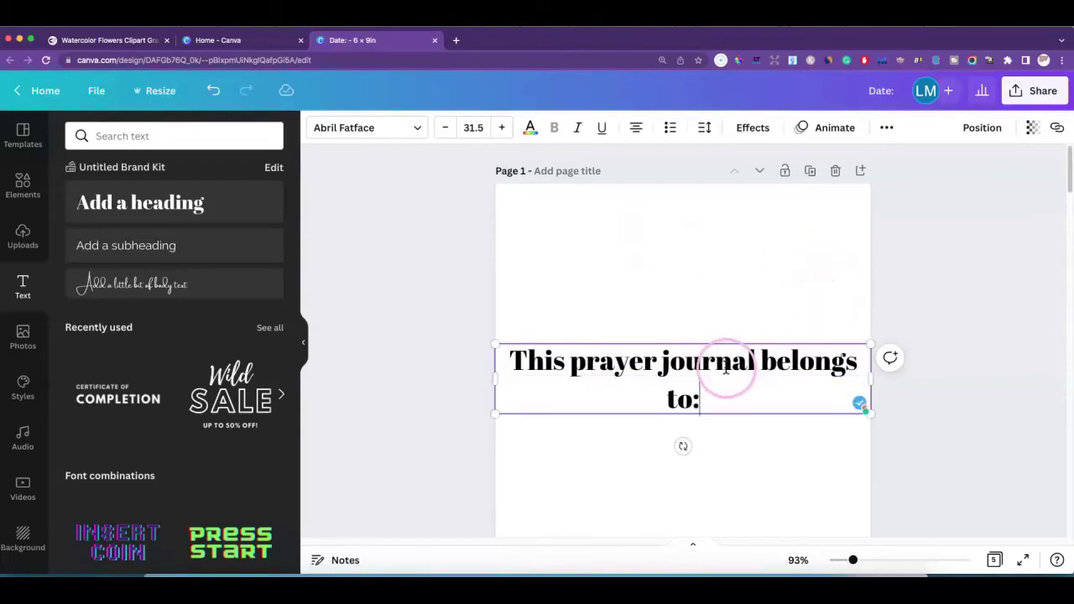
Copy the text style of the "Sermon Notes" title on page 2 onto the page 1 heading
scroll(726, 369, "down", 5)
left_click(696, 418)
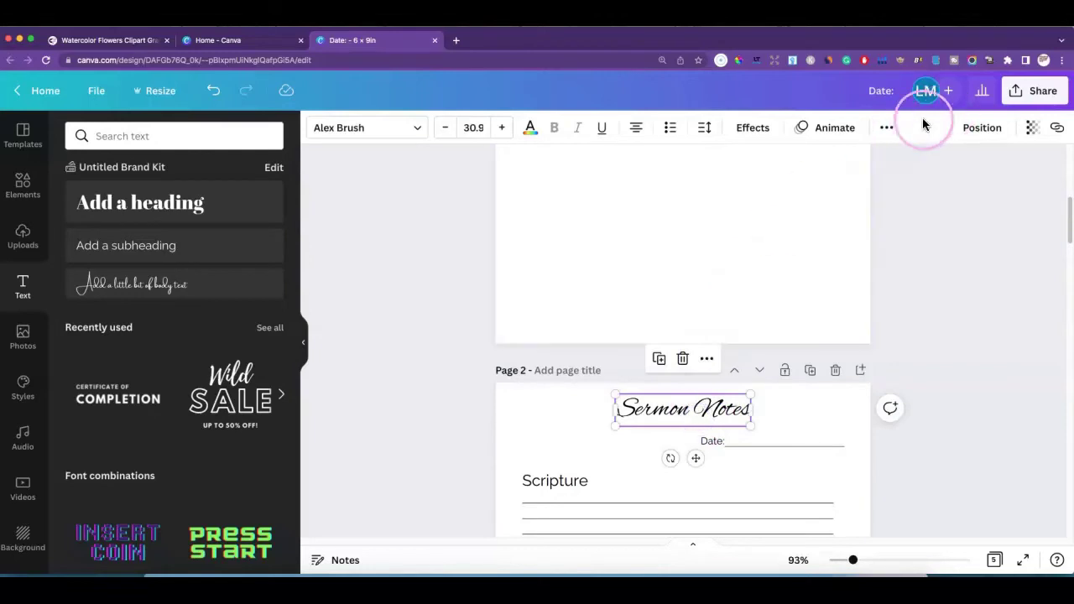
left_click(884, 130)
left_click(844, 166)
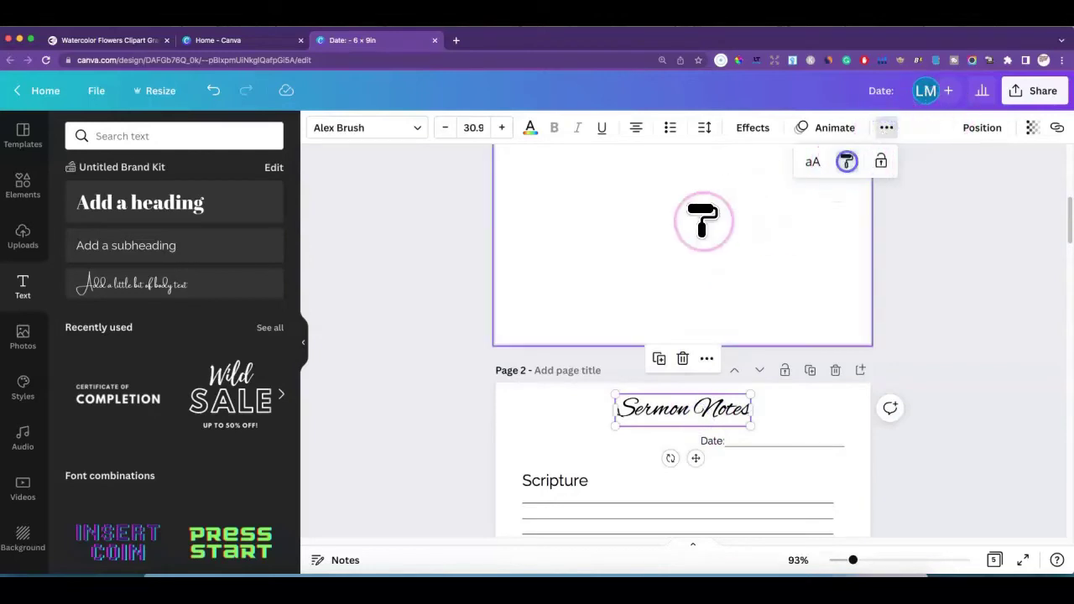
scroll(679, 232, "up", 5)
left_click(674, 214)
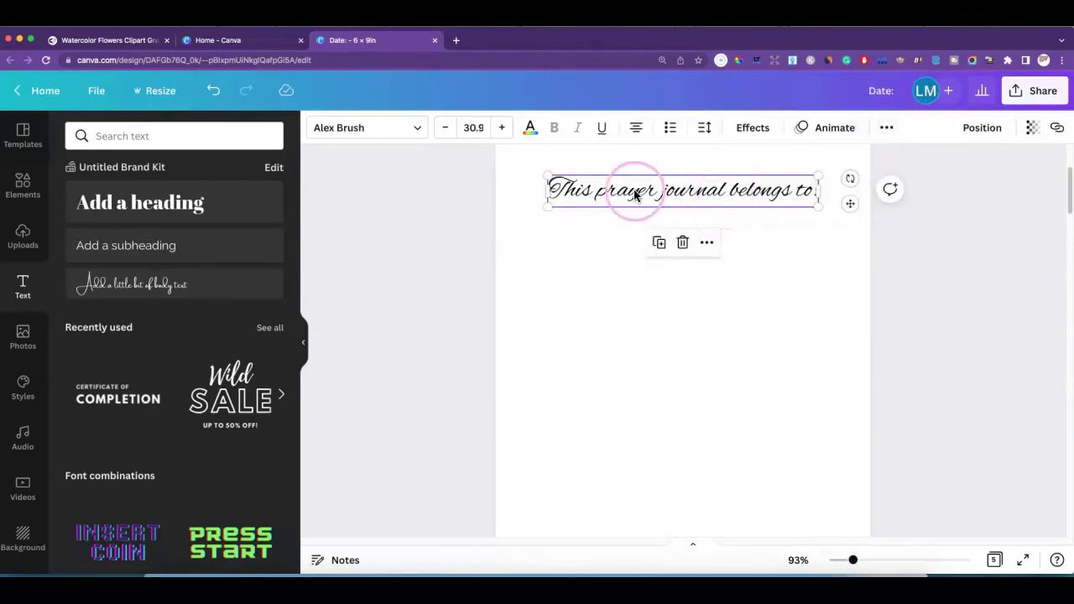
Enlarge the "This prayer journal belongs to:" heading to size 37.5 and move it to the upper part of page 1, centred
left_click_drag(550, 176, 490, 159)
left_click(754, 271)
left_click_drag(678, 197, 704, 189)
scroll(772, 269, "up", 3)
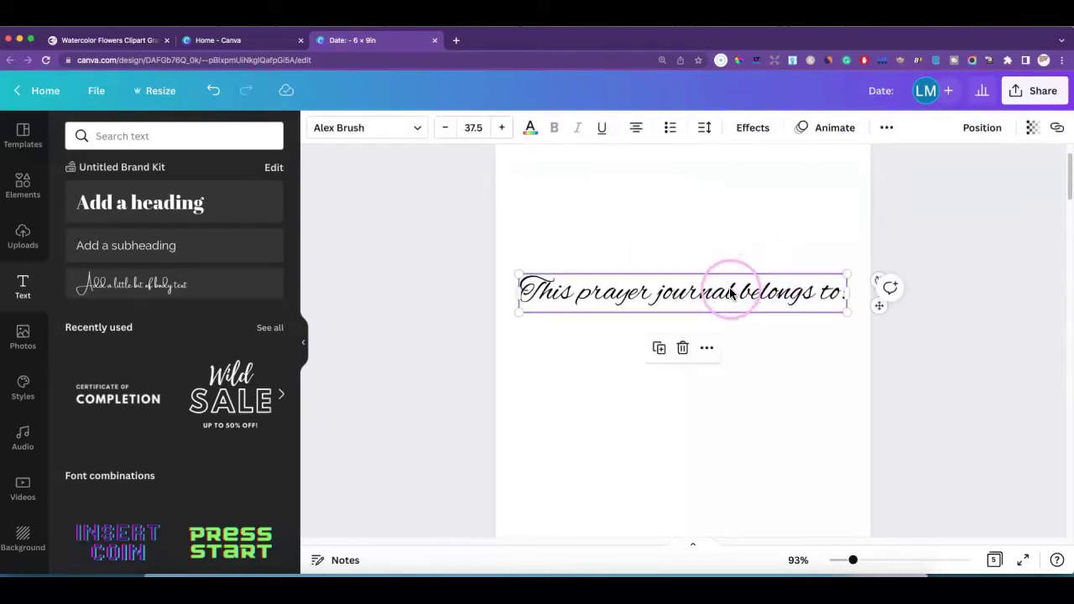
left_click_drag(729, 283, 735, 227)
scroll(772, 251, "up", 2)
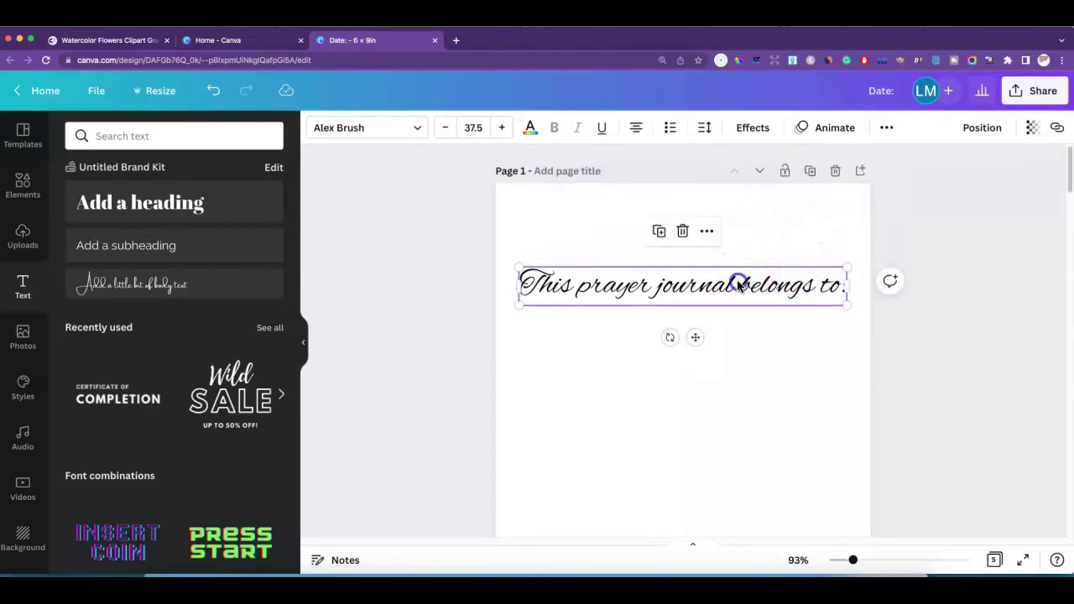
left_click_drag(738, 284, 741, 259)
left_click(726, 414)
Fine-tune the position of the page 1 heading, keeping it horizontally centred near the page's upper edge
scroll(712, 443, "down", 6)
left_click(635, 381)
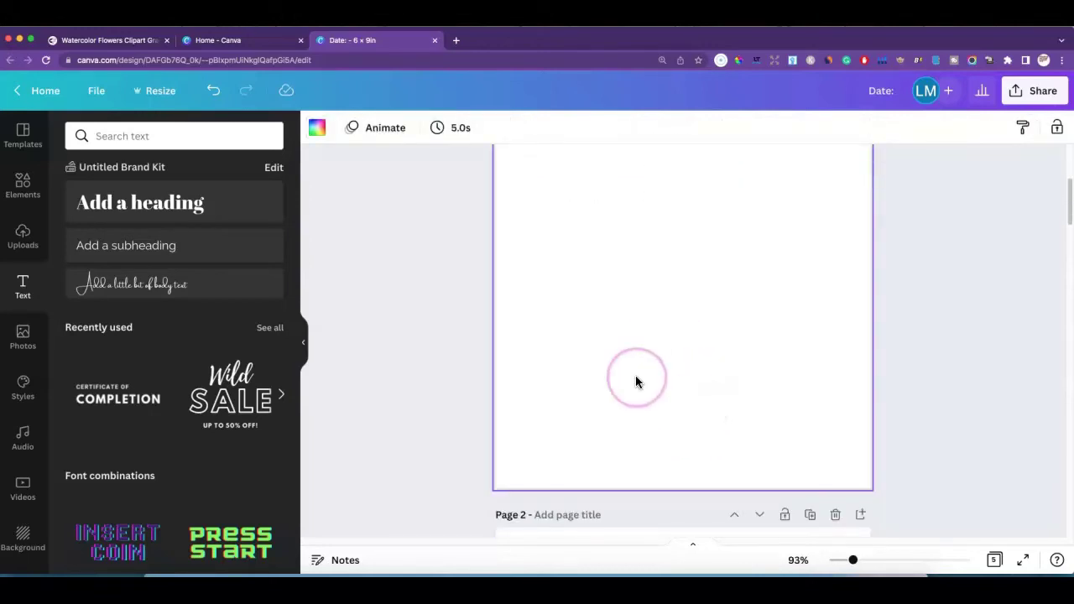
scroll(679, 310, "up", 1)
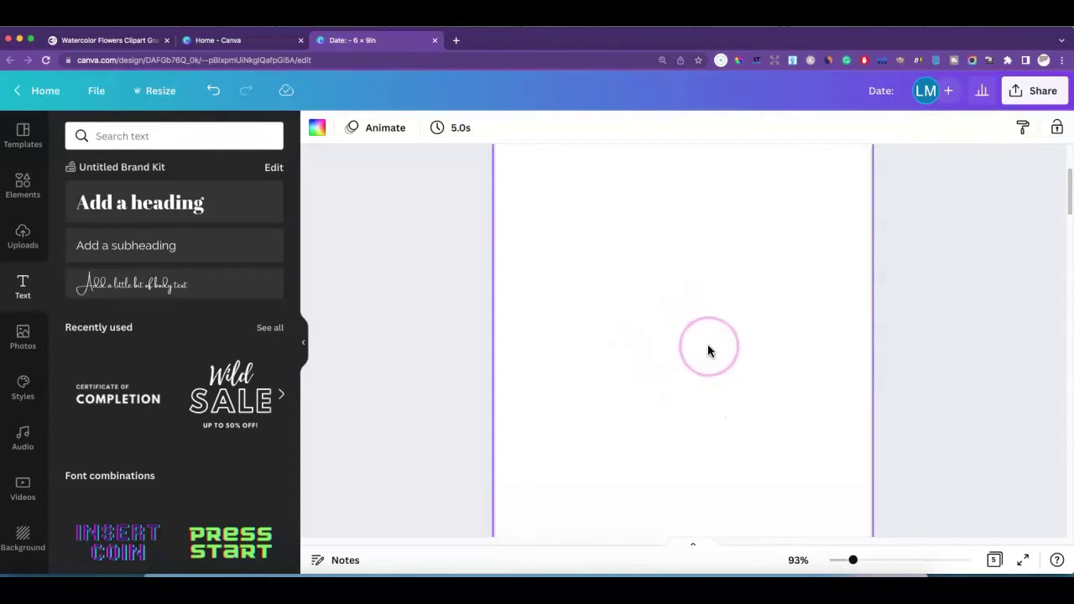
type("This prayer journal belongs to:")
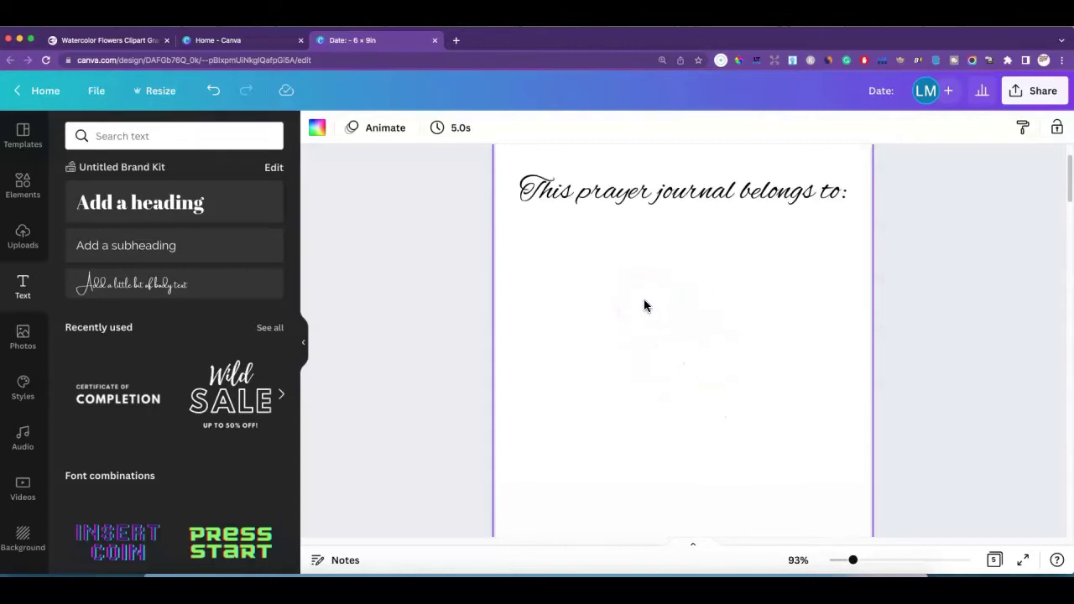
scroll(644, 298, "up", 1)
left_click(676, 244)
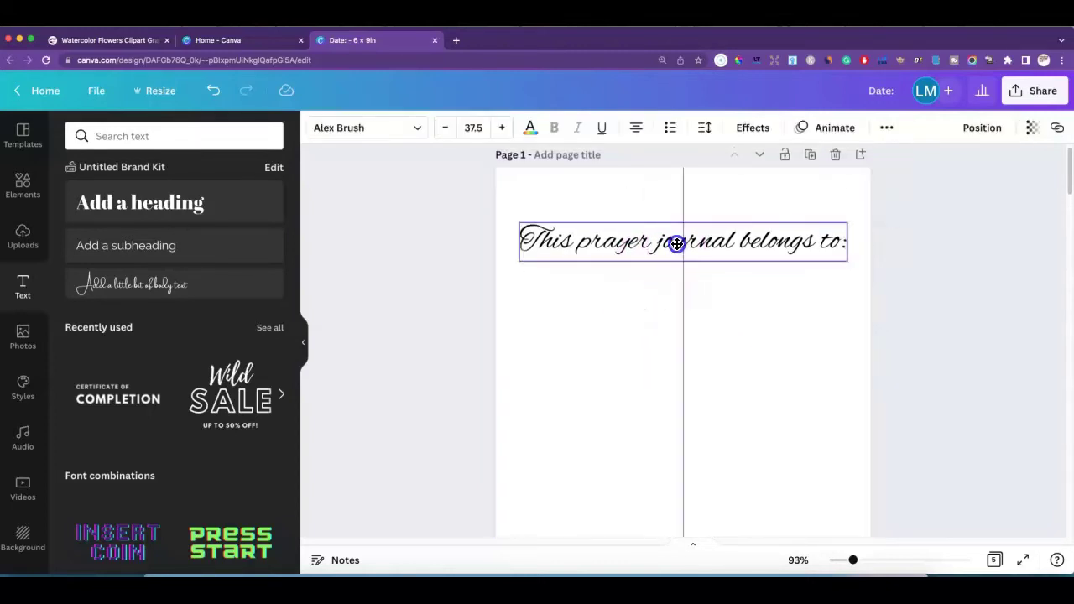
left_click(728, 328)
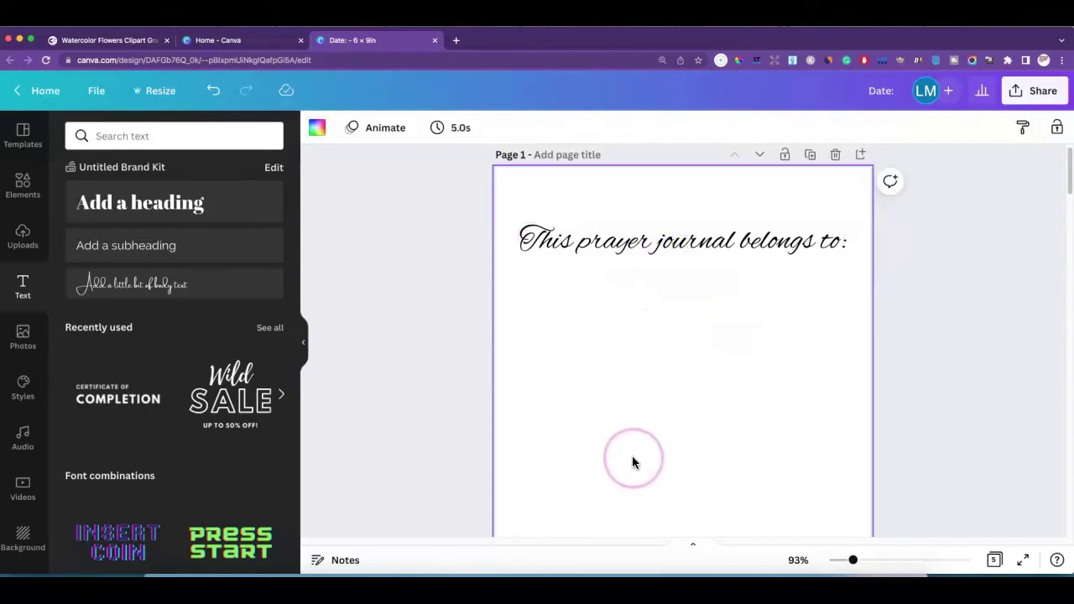
scroll(636, 453, "down", 2)
scroll(646, 451, "down", 1)
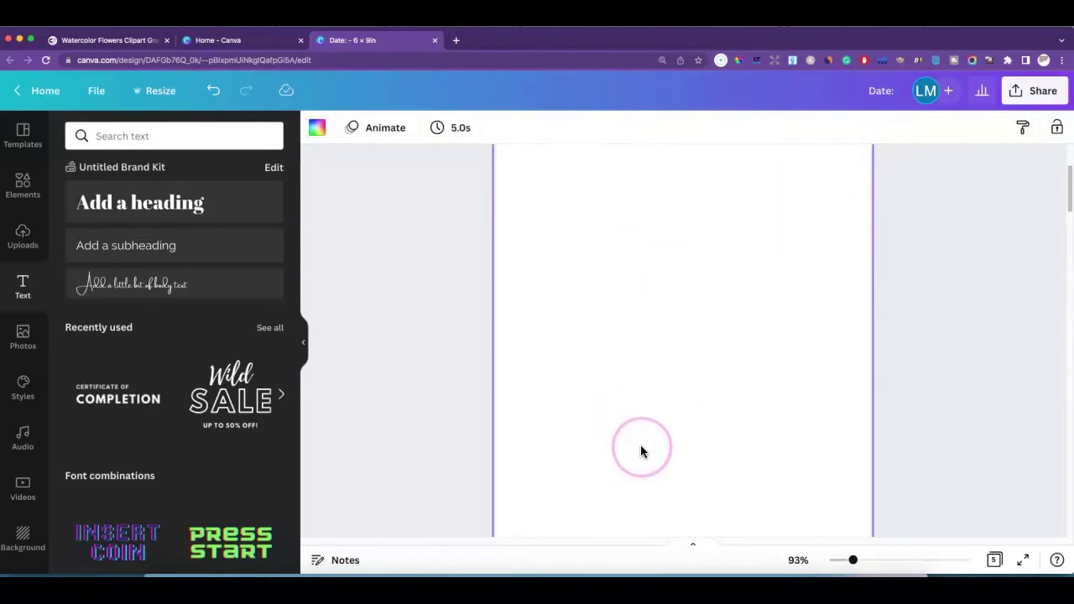
scroll(735, 400, "down", 2)
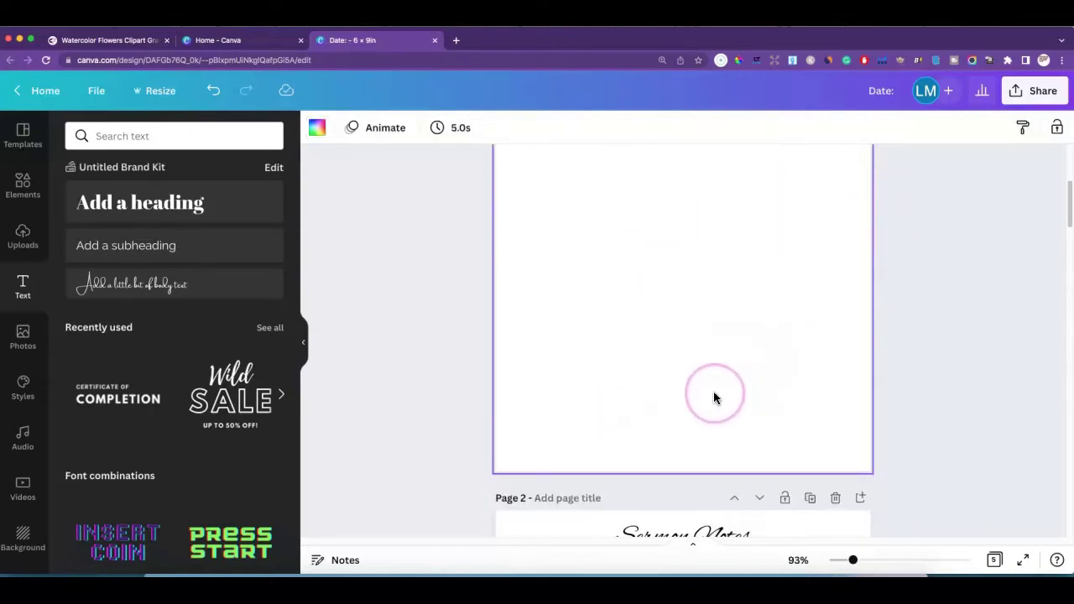
scroll(714, 395, "up", 5)
left_click_drag(709, 255, 702, 246)
Insert a plain straight line on page 1, stretch it to about the heading's width and centre it beneath the heading
left_click(21, 197)
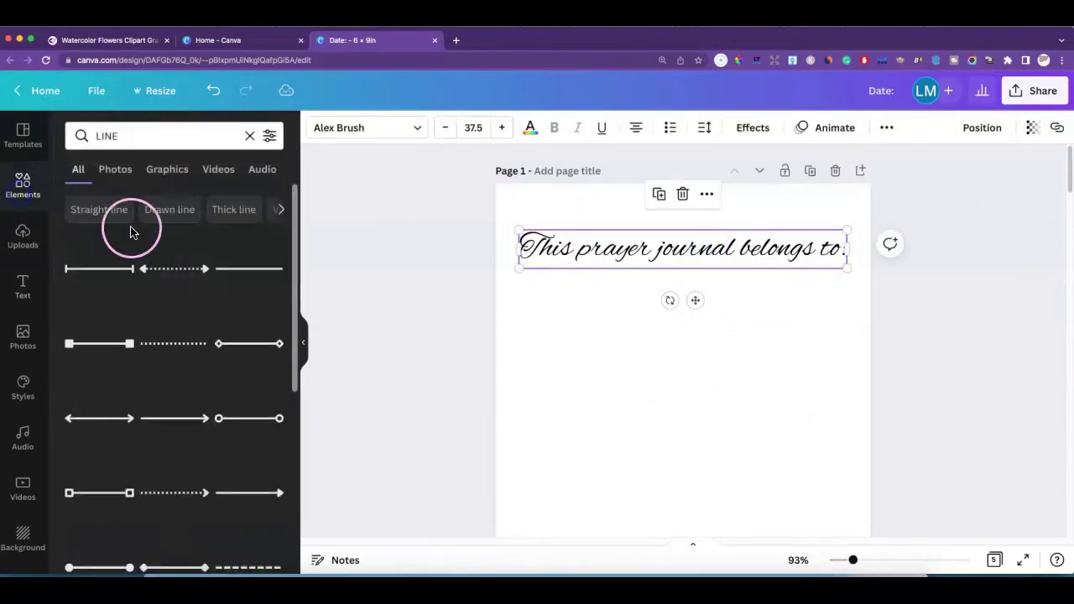
left_click(263, 269)
left_click_drag(731, 472, 879, 468)
left_click(732, 472)
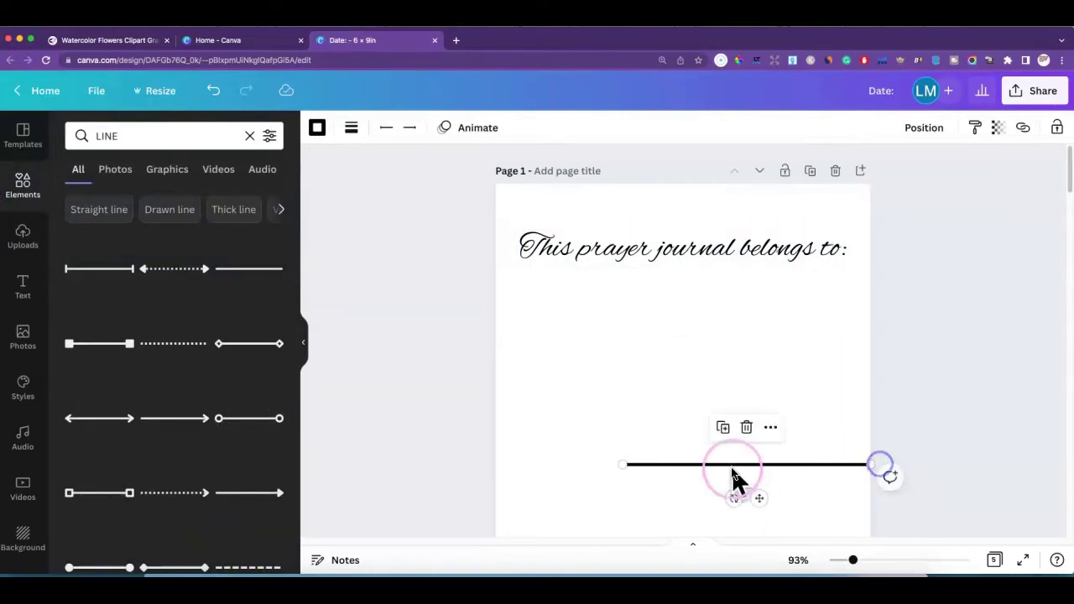
left_click_drag(730, 468, 664, 383)
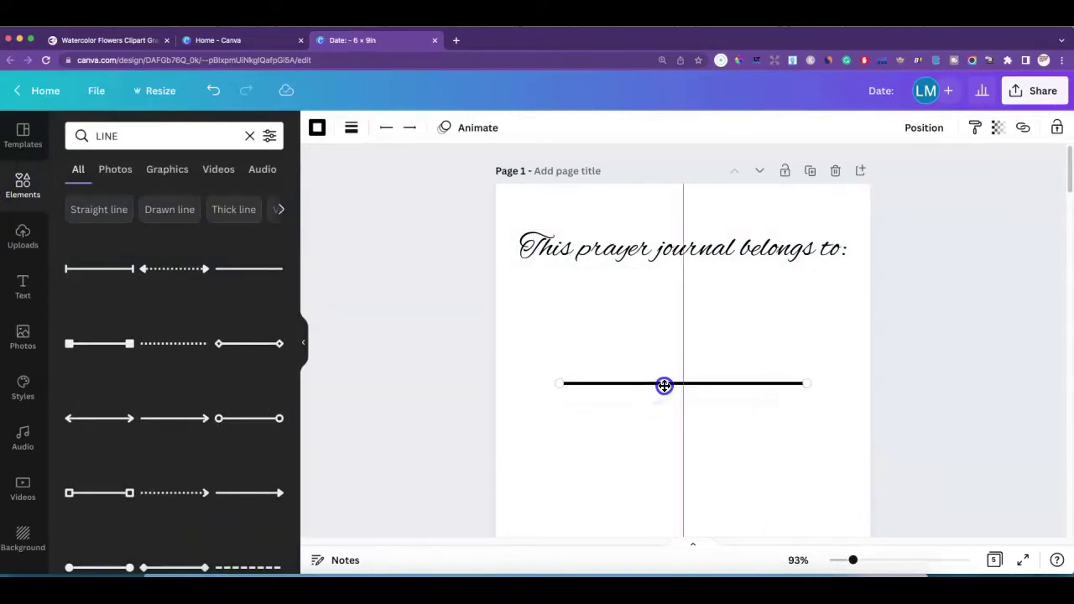
left_click_drag(556, 382, 480, 378)
left_click(621, 396)
left_click_drag(688, 385, 709, 373)
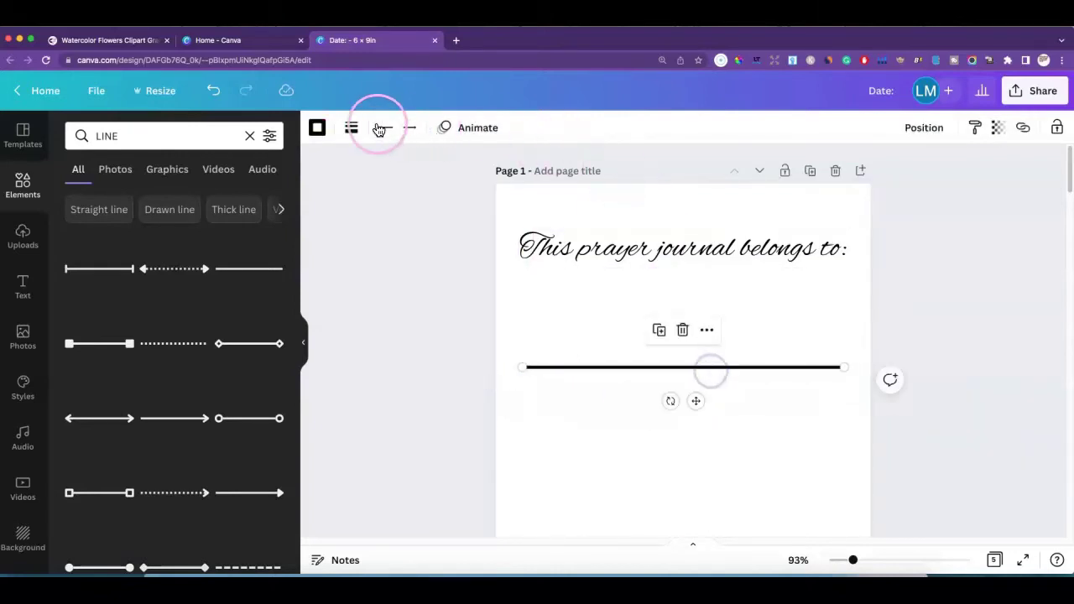
Set the line weight of the line beneath the page 1 heading to 2
left_click(353, 130)
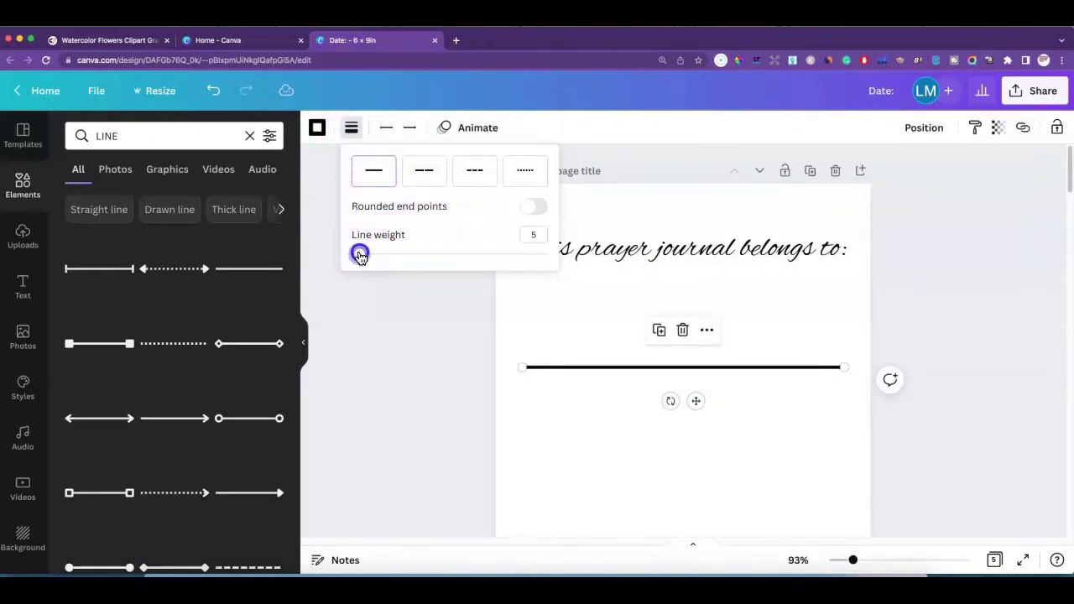
left_click_drag(359, 255, 357, 256)
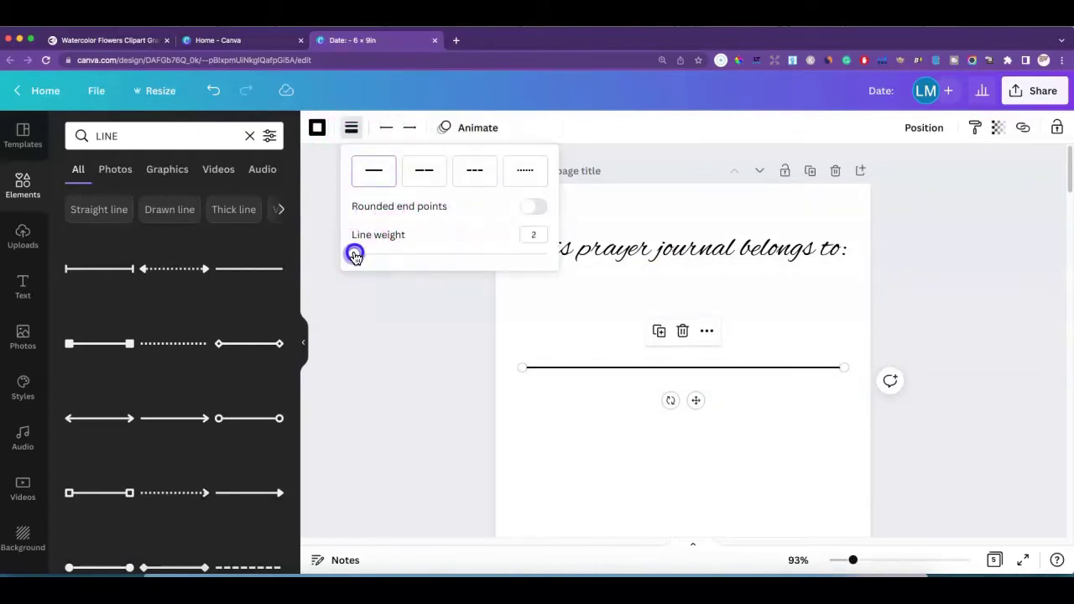
left_click(820, 316)
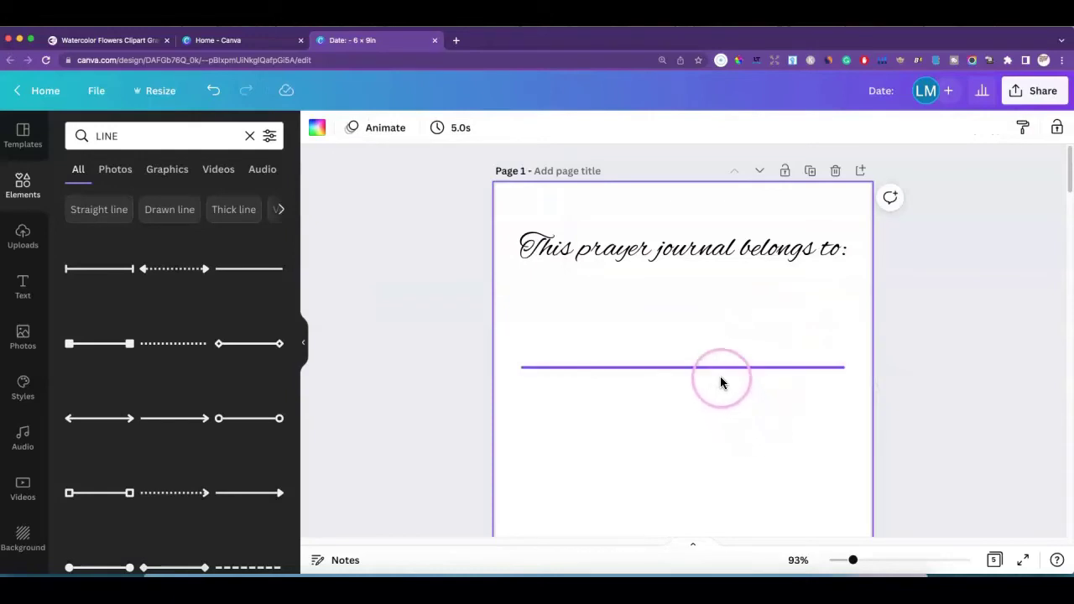
Move the "This prayer journal belongs to:" heading slightly down toward the line and check the page 1 layout
left_click_drag(718, 250, 725, 264)
left_click(729, 436)
scroll(720, 433, "down", 2)
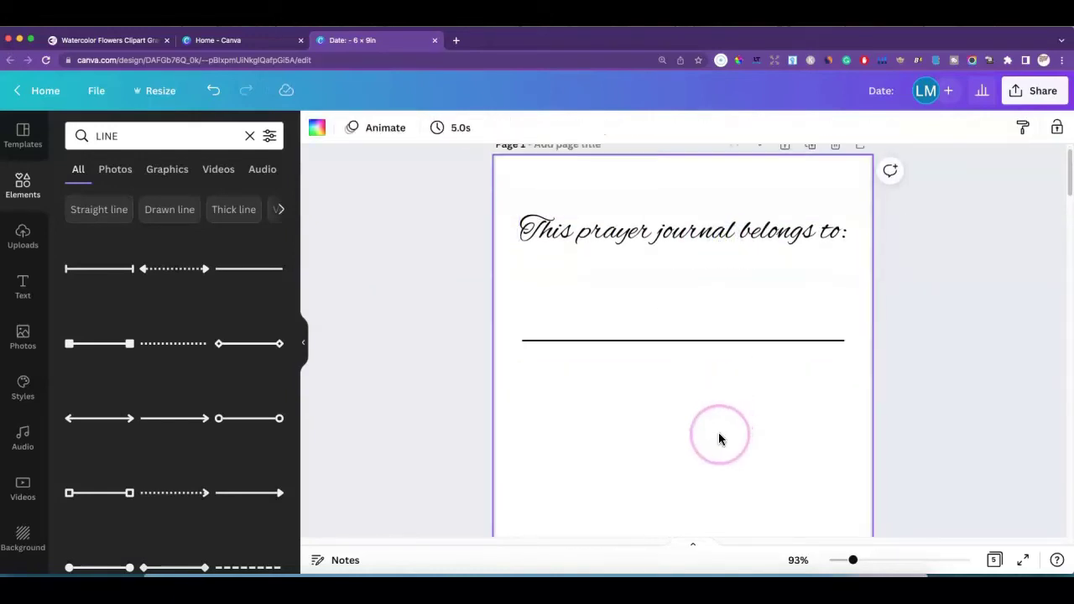
scroll(747, 391, "down", 5)
scroll(747, 393, "up", 5)
left_click(734, 391)
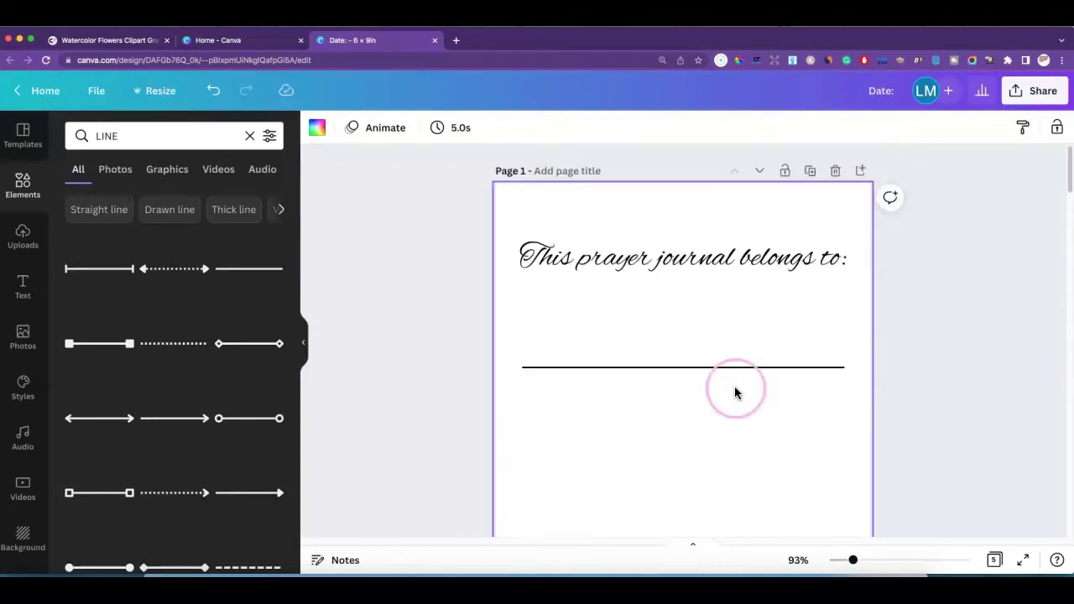
Duplicate the "This prayer journal belongs to:" page, and select the heading and line together on page 1
scroll(737, 376, "down", 4)
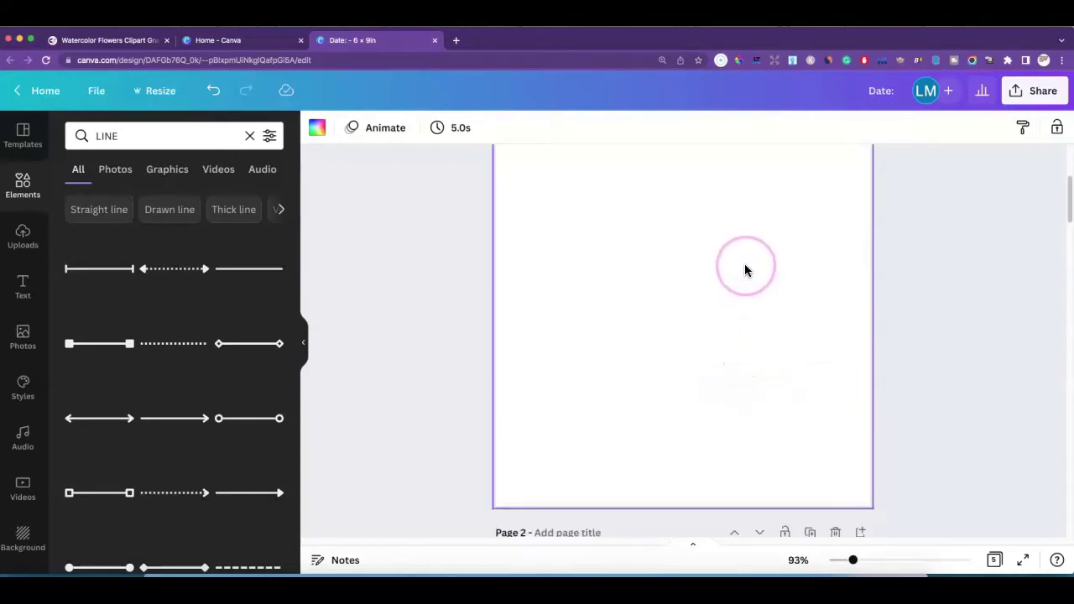
scroll(744, 270, "down", 10)
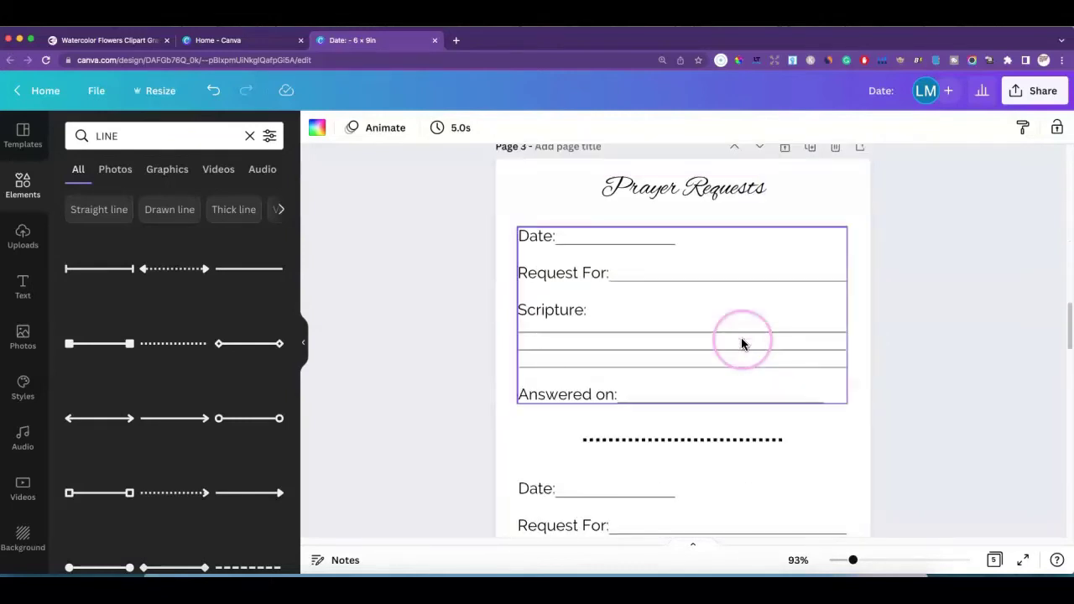
scroll(742, 342, "down", 8)
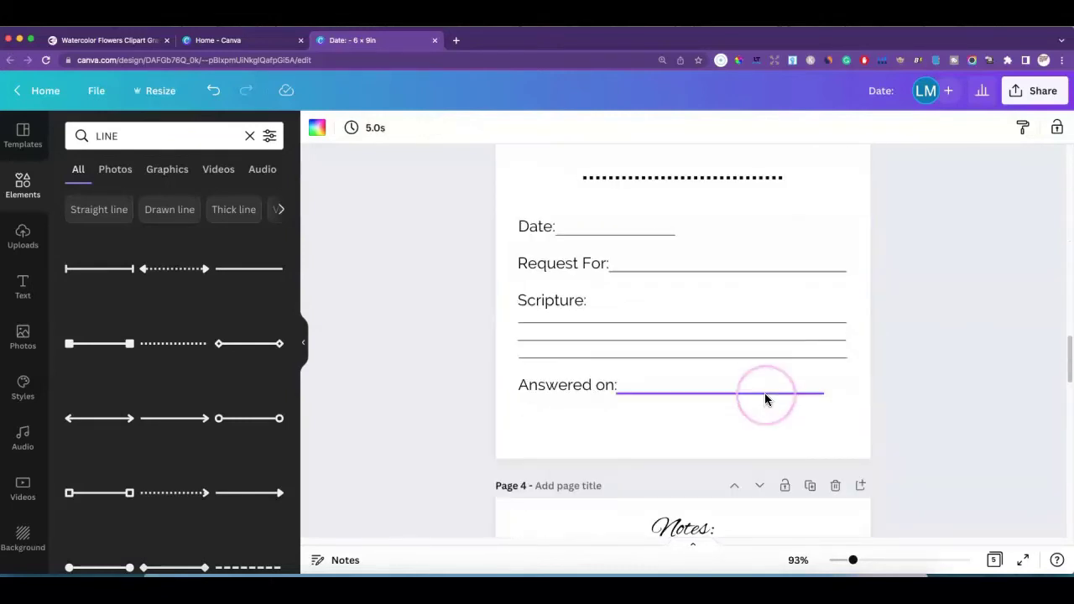
scroll(764, 392, "up", 10)
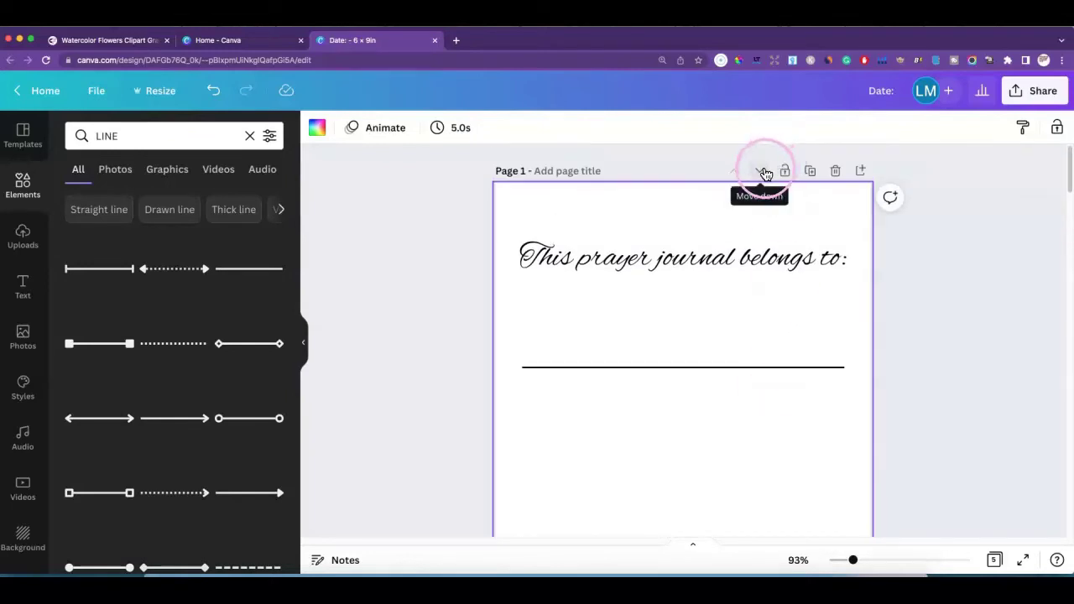
left_click(809, 173)
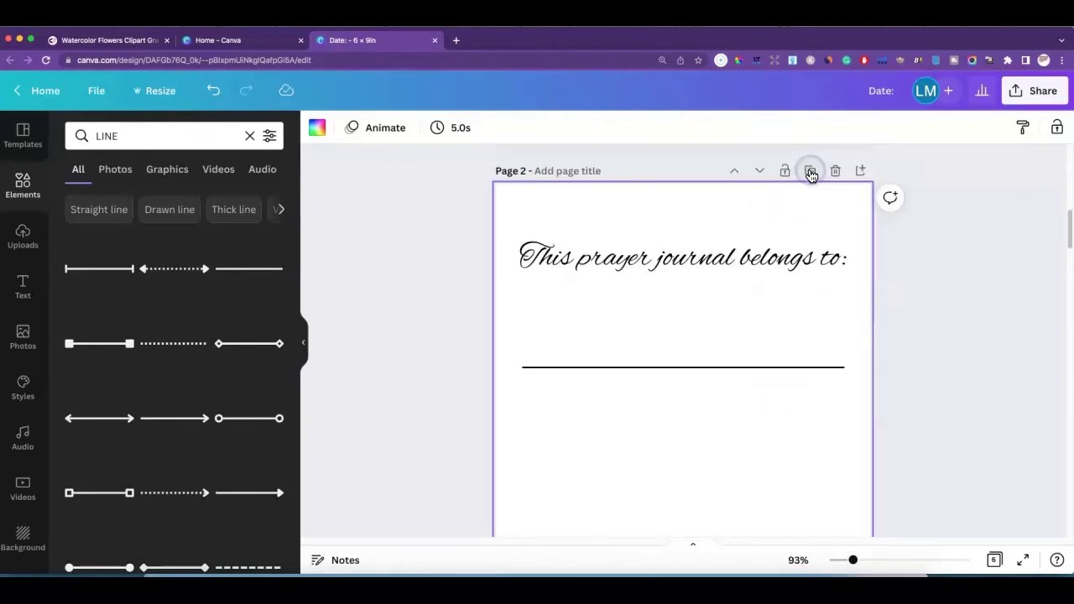
left_click_drag(528, 197, 725, 419)
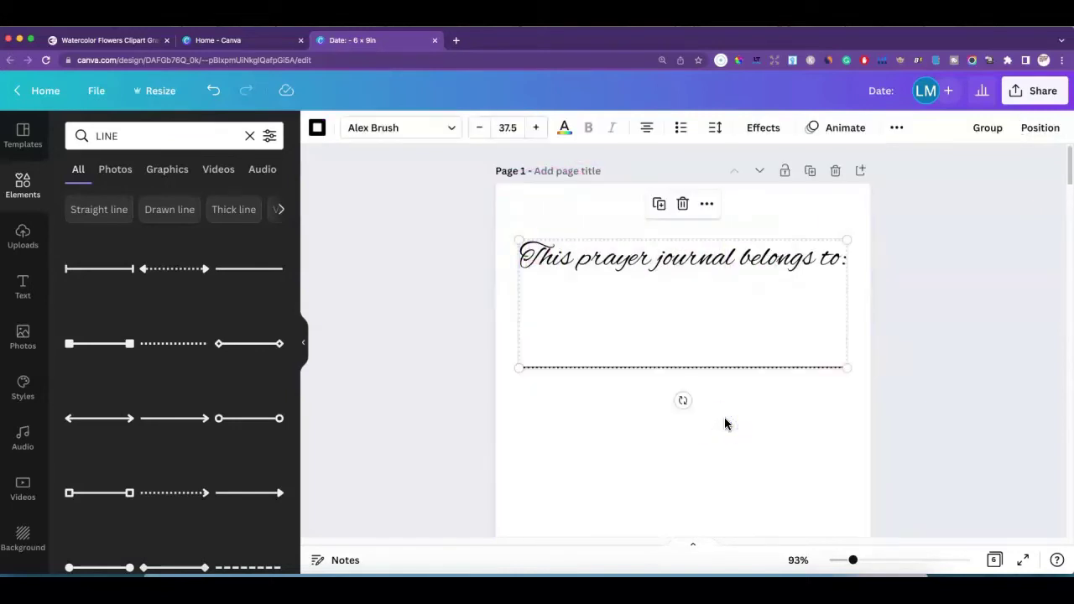
left_click(724, 417)
Browse the uploaded images for floral clipart while reviewing the ownership and "Sermon Notes" pages
scroll(723, 327, "down", 10)
left_click(739, 313)
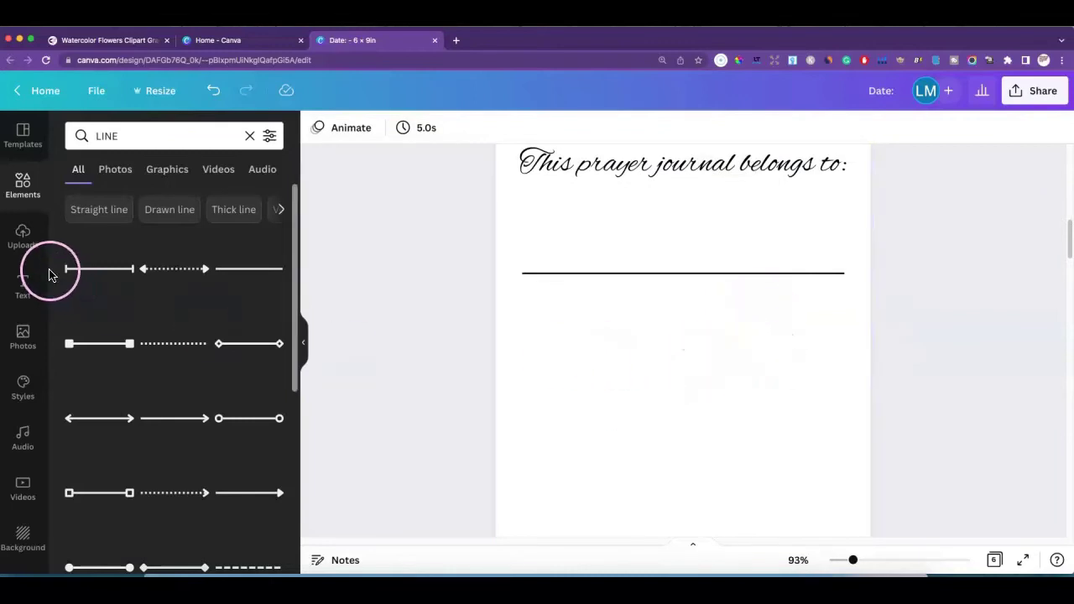
left_click(22, 237)
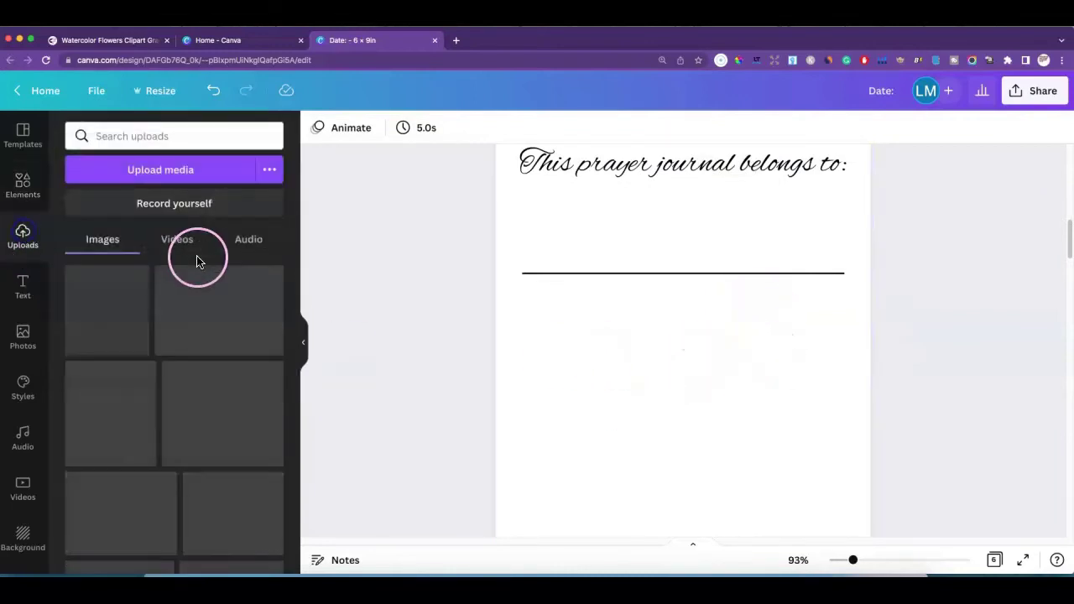
scroll(209, 262, "down", 5)
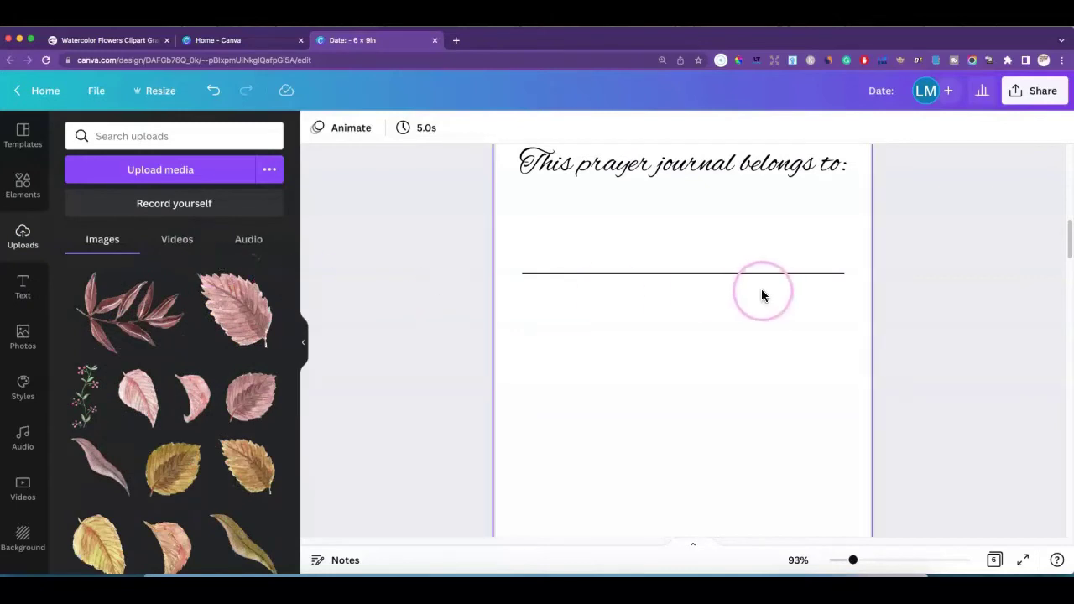
scroll(753, 276, "down", 4)
scroll(754, 277, "down", 3)
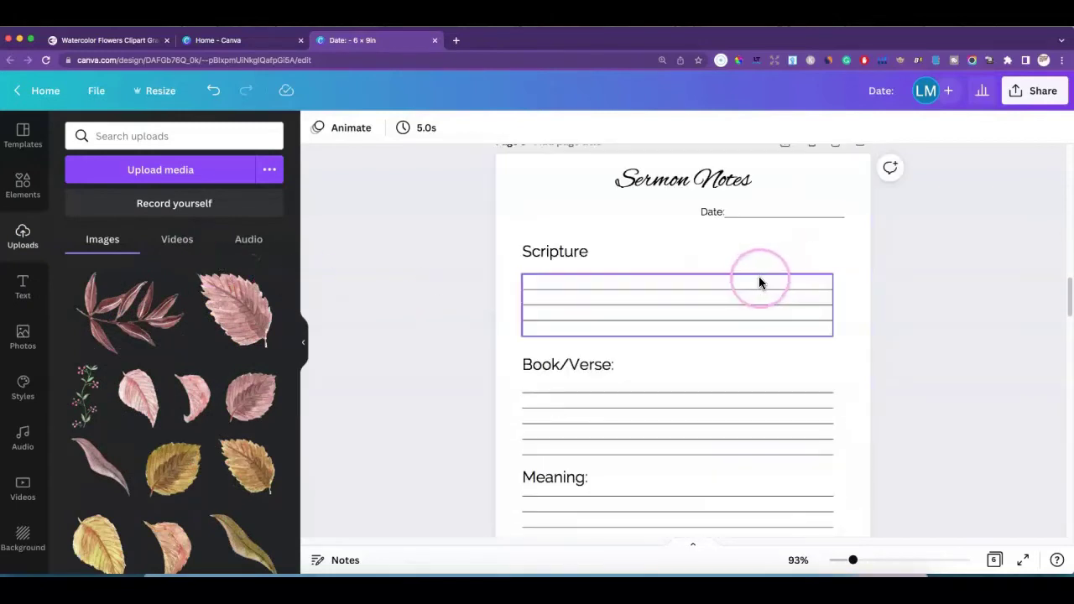
scroll(650, 325, "down", 2)
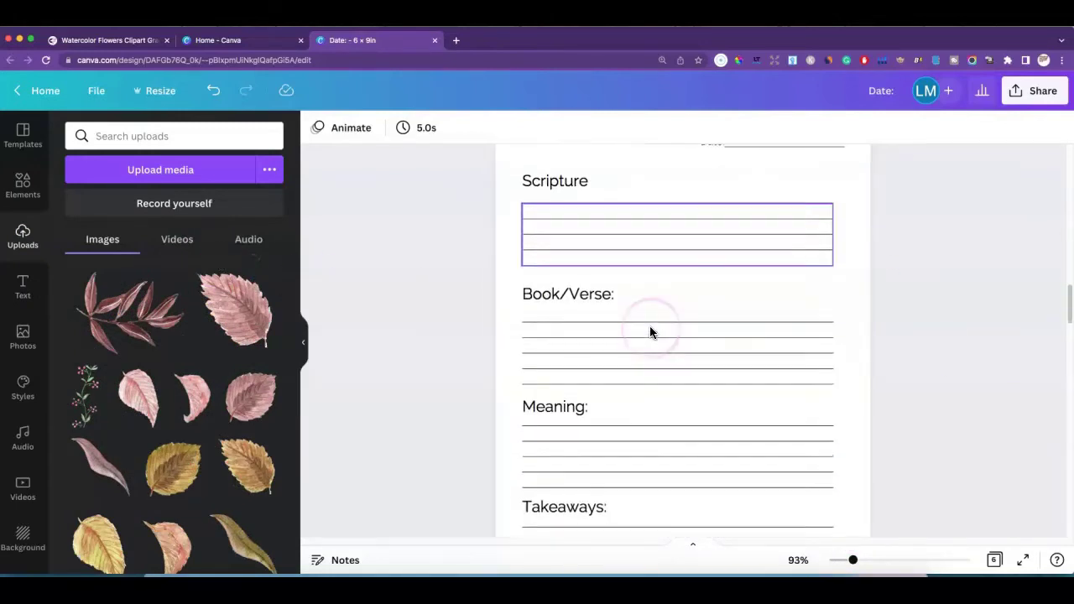
scroll(198, 386, "down", 5)
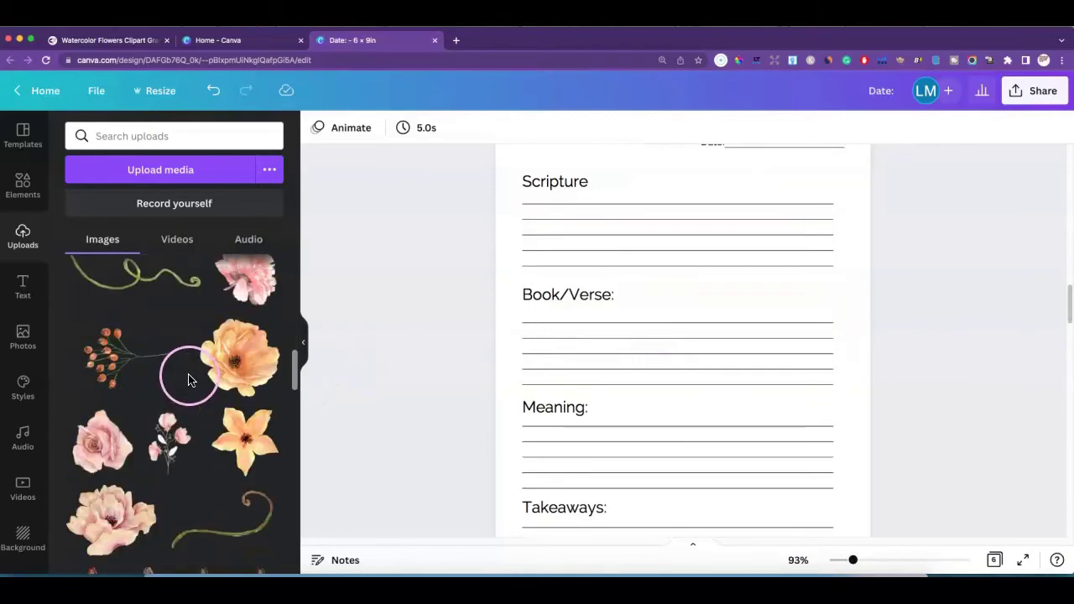
scroll(168, 382, "down", 2)
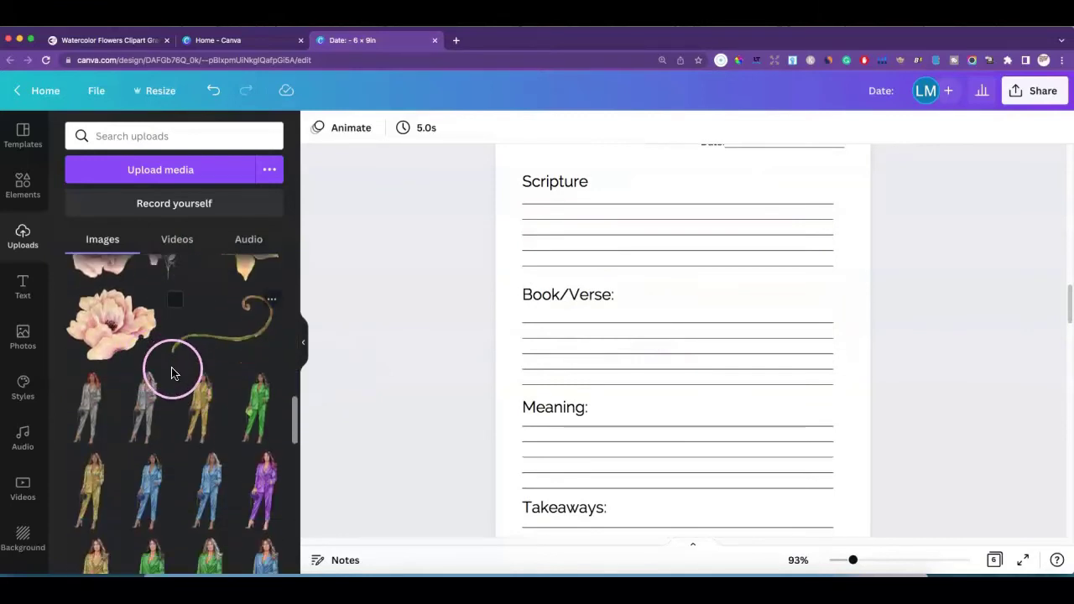
Add the black FAITH cross graphic from the uploaded images to the Sermon Notes page and reduce its size
scroll(172, 378, "down", 8)
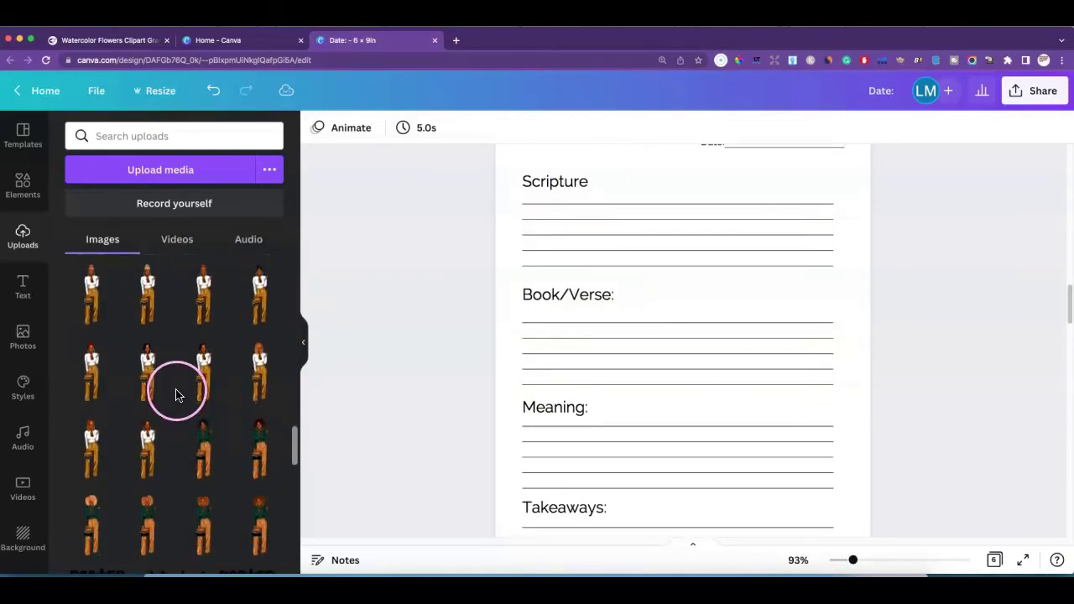
scroll(176, 395, "down", 5)
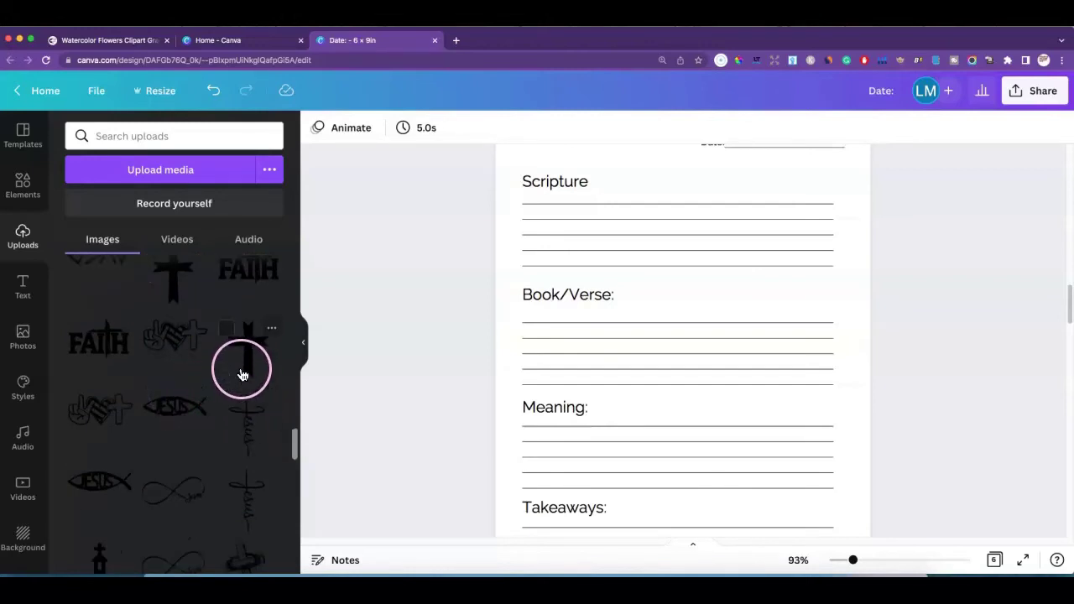
left_click(238, 286)
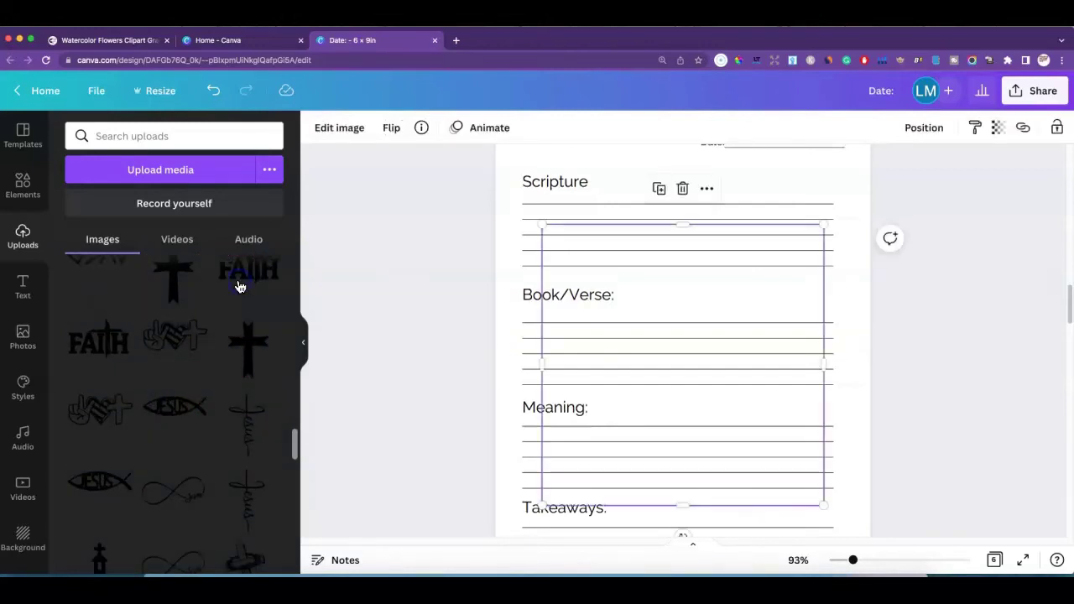
left_click_drag(822, 505, 681, 362)
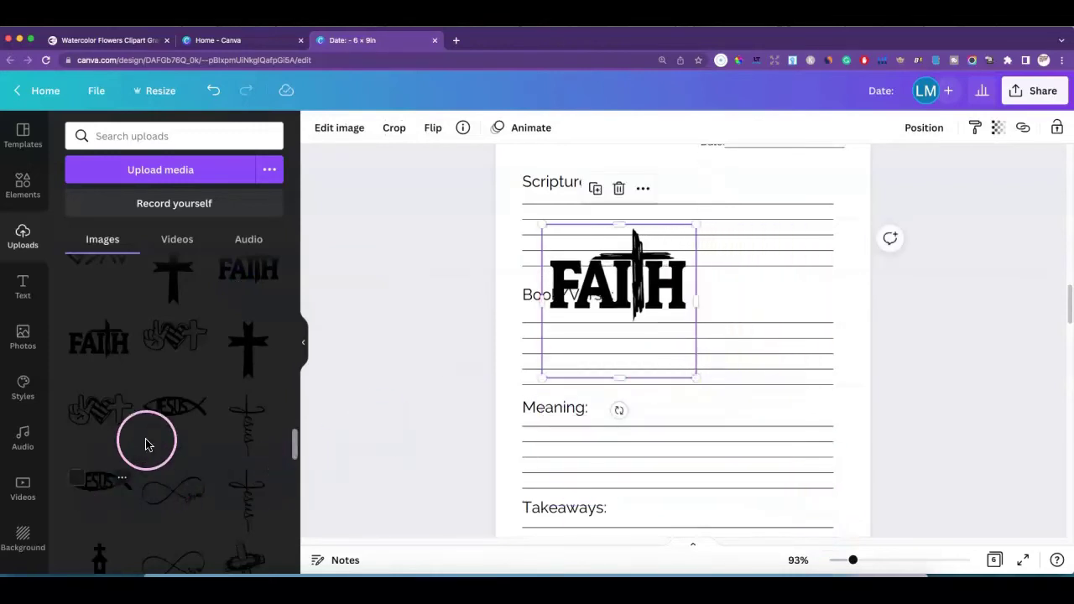
Add the crown-of-thorns cross and the heart-with-cross graphic from the uploaded images to the Sermon Notes page
scroll(171, 421, "down", 3)
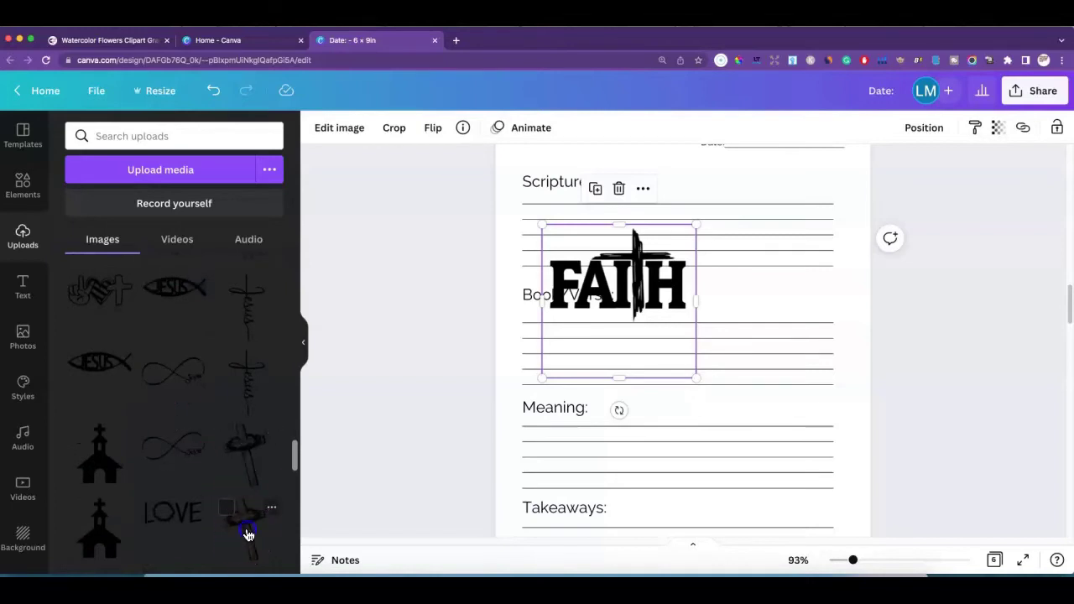
left_click(247, 535)
scroll(215, 491, "down", 2)
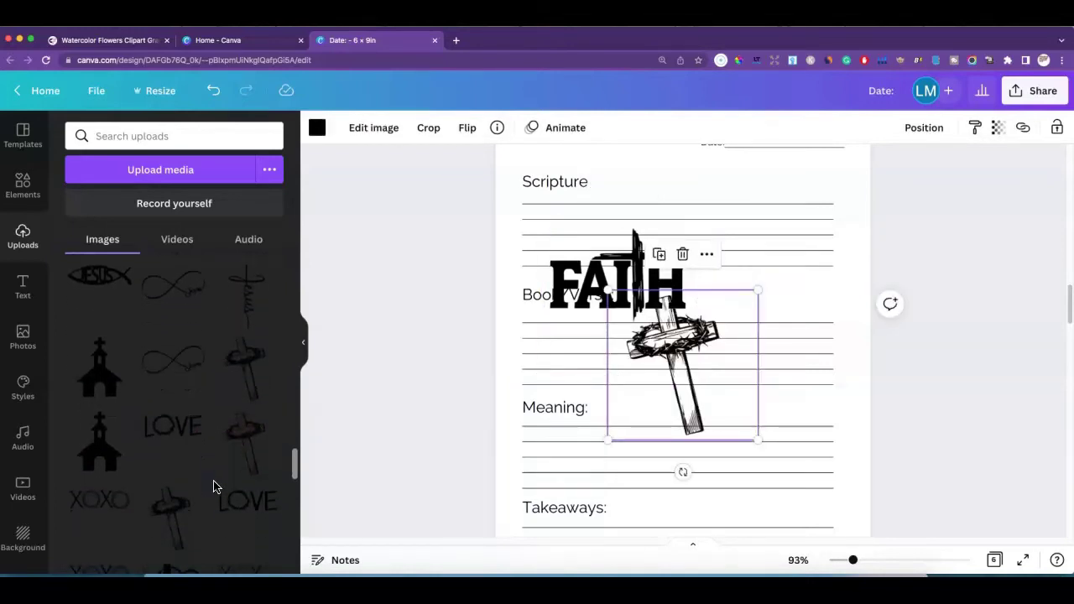
scroll(220, 505, "down", 4)
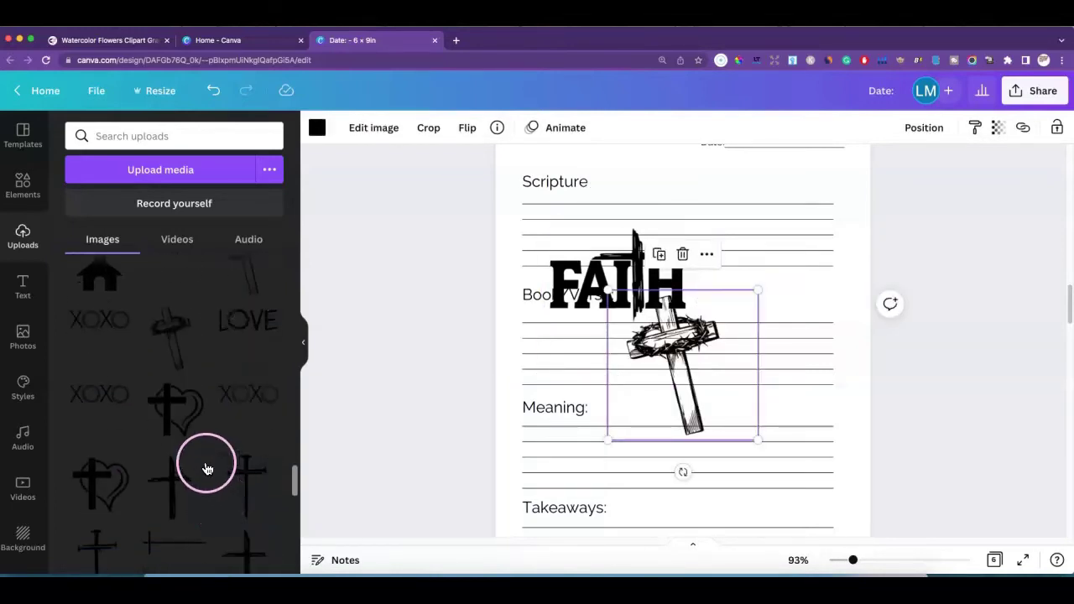
left_click(183, 423)
scroll(247, 447, "down", 2)
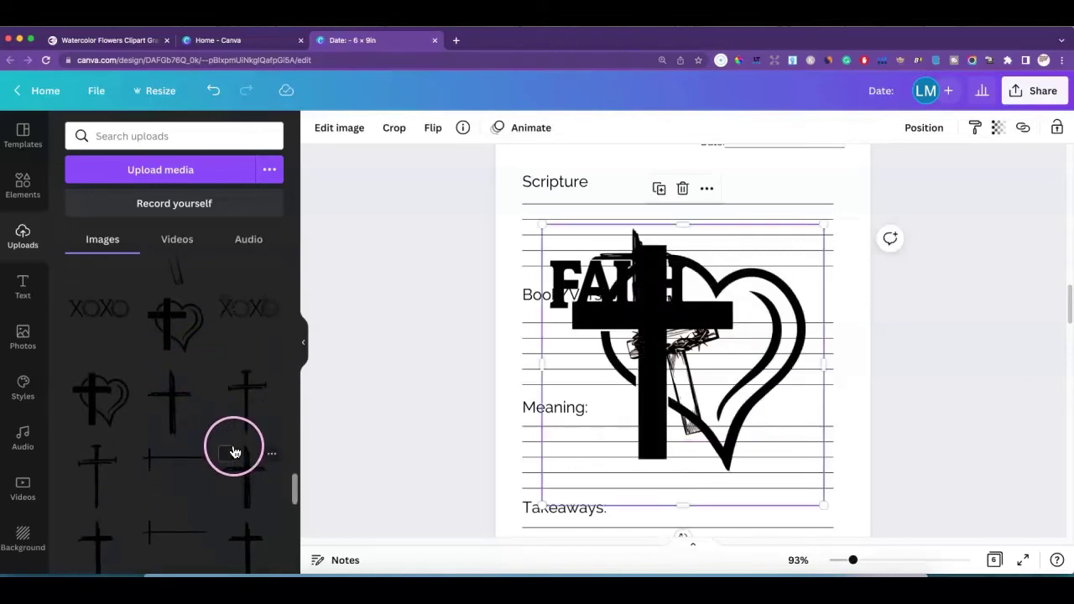
scroll(235, 453, "down", 3)
scroll(235, 453, "down", 3)
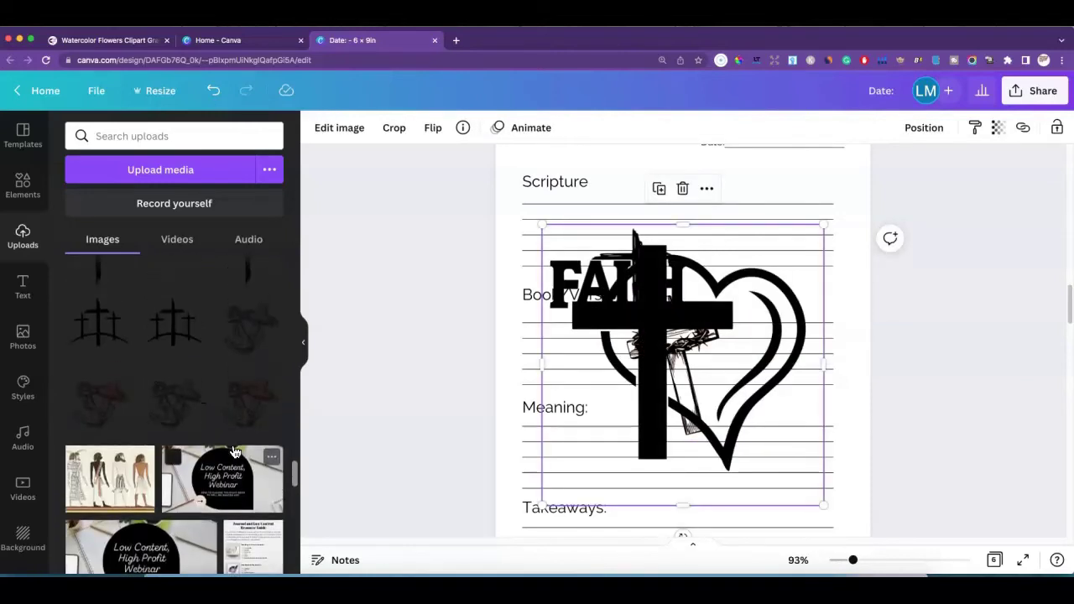
left_click(192, 416)
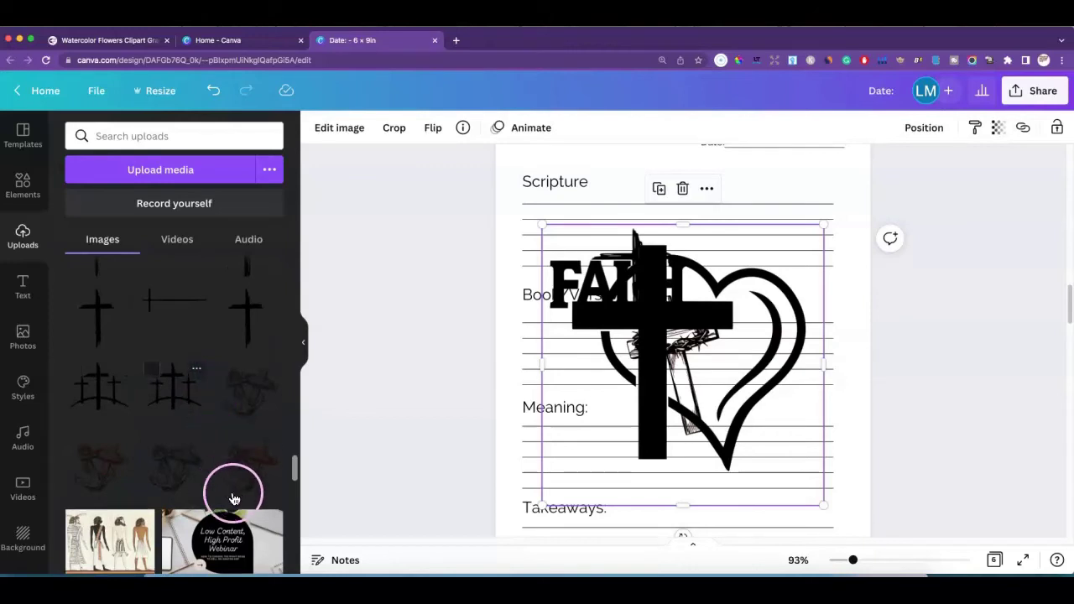
scroll(220, 427, "up", 5)
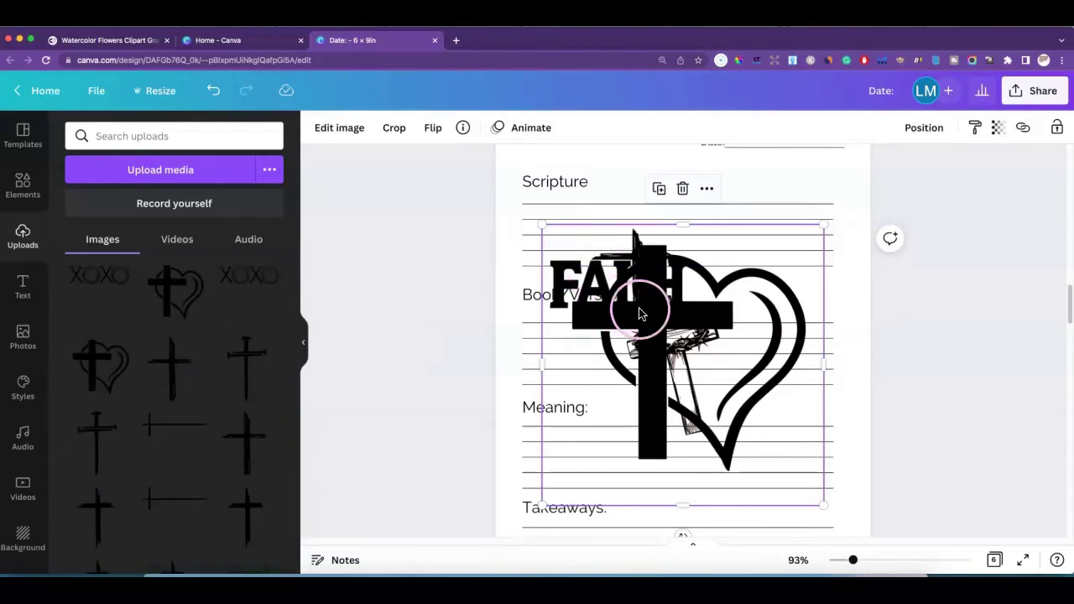
Shrink the heart-with-cross graphic and place it over the right end of the Scripture lines
left_click_drag(635, 304, 642, 353)
left_click_drag(835, 267, 713, 369)
left_click_drag(646, 414, 784, 215)
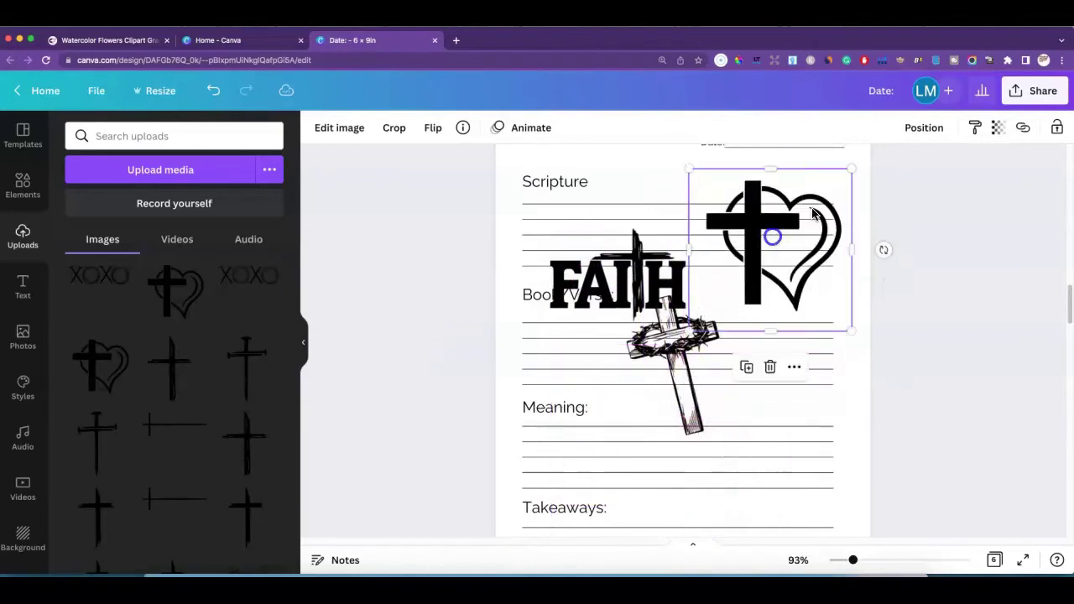
left_click_drag(852, 170, 797, 235)
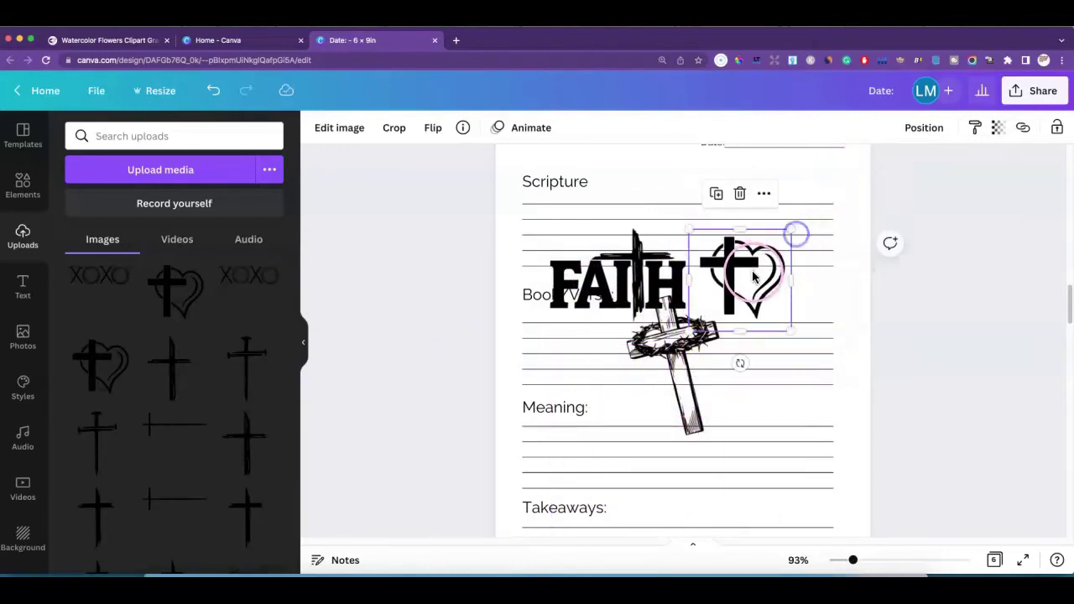
left_click_drag(751, 273, 801, 205)
Move the crown-of-thorns cross down to the Meaning section and reduce its size
left_click(671, 344)
left_click_drag(671, 344, 644, 424)
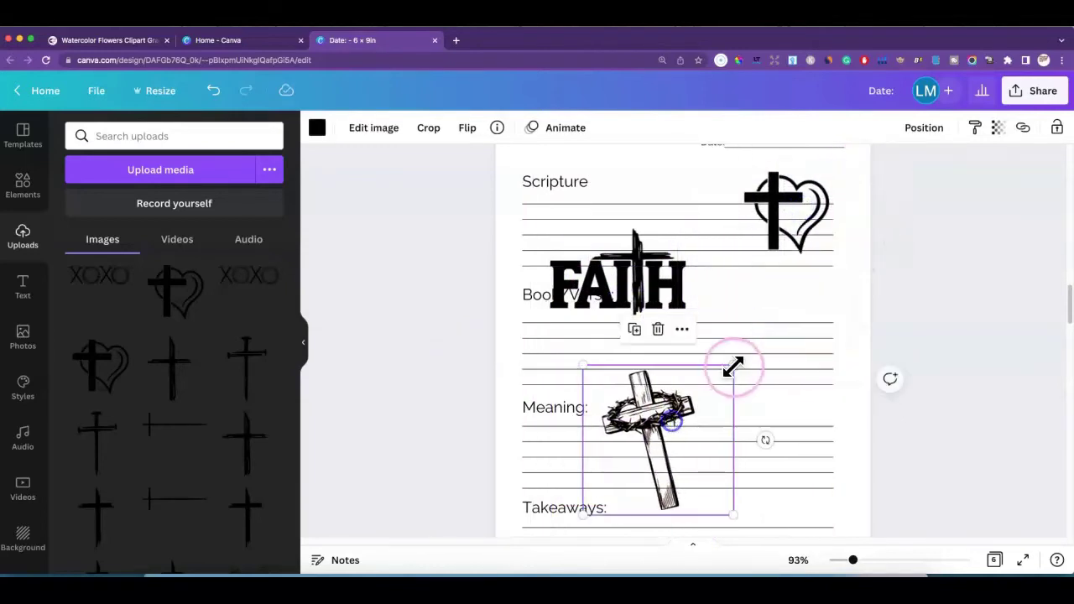
left_click_drag(734, 364, 671, 412)
Shrink the FAITH graphic so it sits over the start of the Book/Verse section
left_click(676, 239)
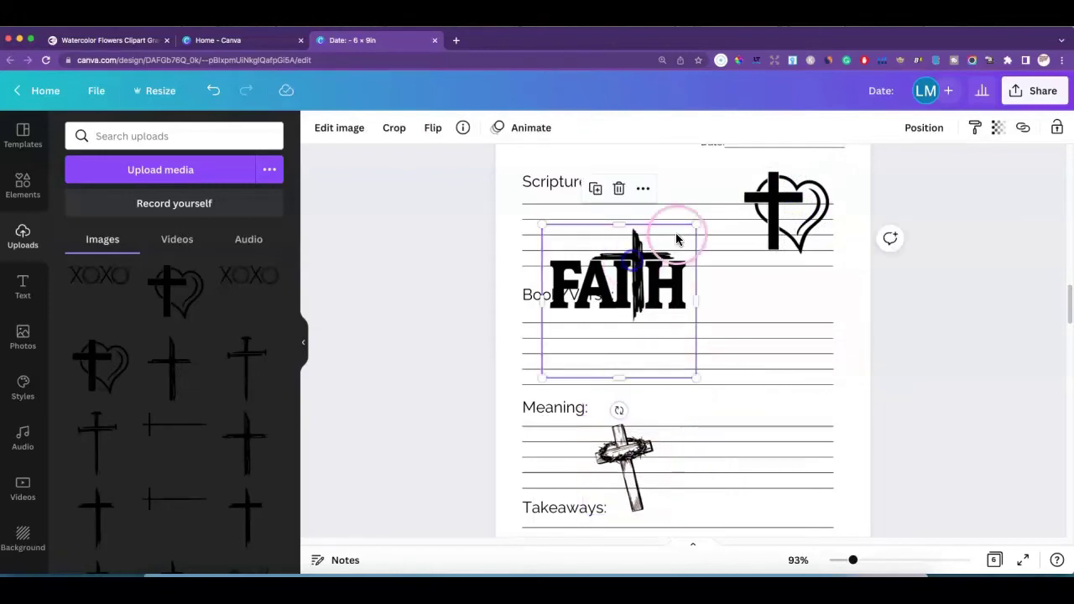
left_click_drag(697, 222, 629, 287)
scroll(734, 361, "up", 2)
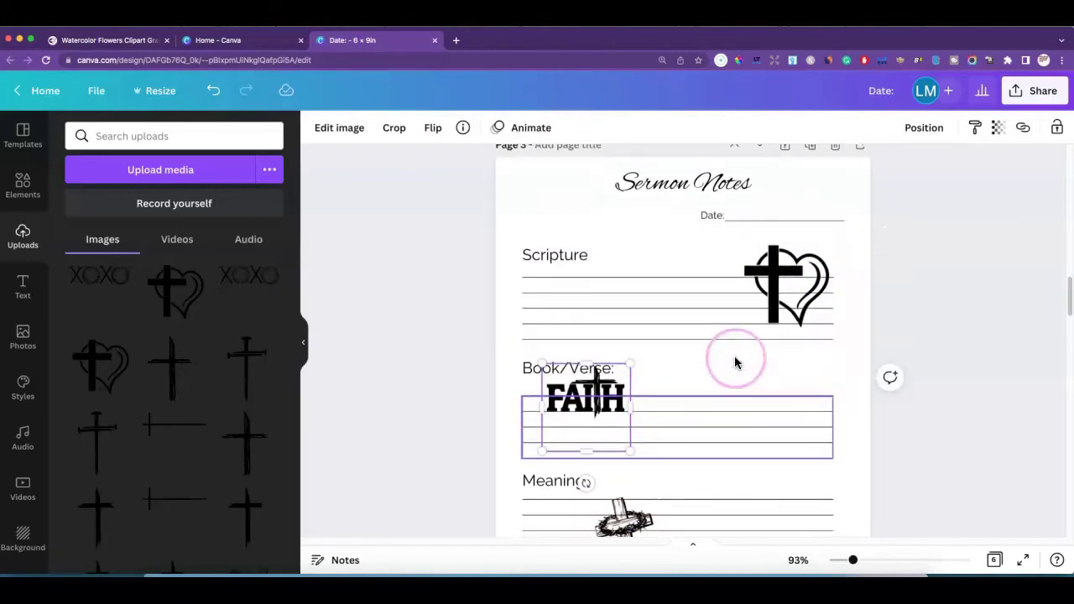
left_click_drag(852, 560, 848, 563)
Search the elements library for "prayer", limit the results to graphics and look through them
left_click(23, 181)
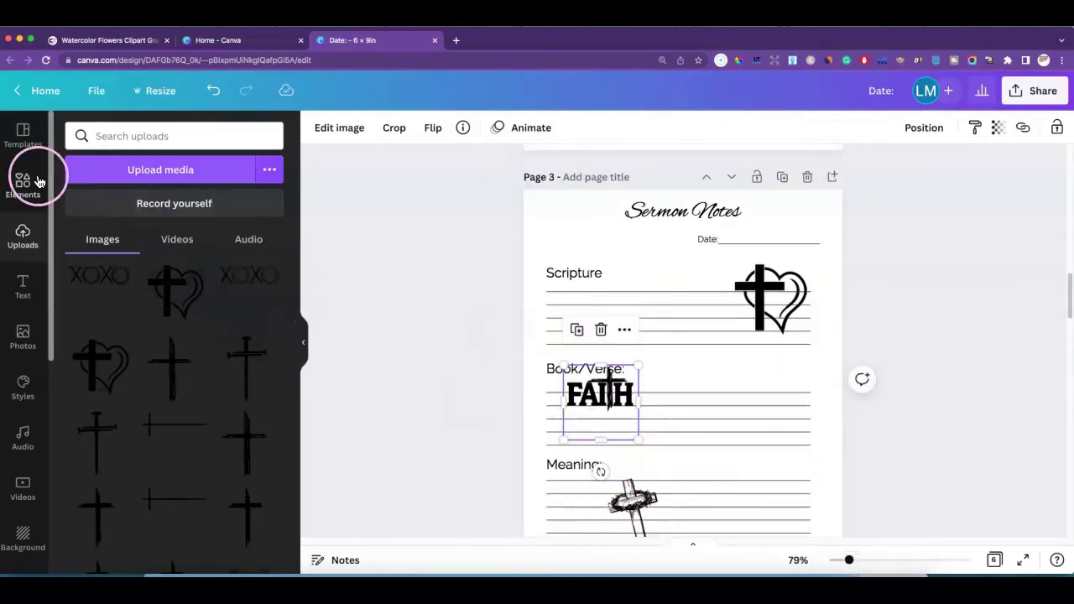
left_click(113, 136)
type("LINE")
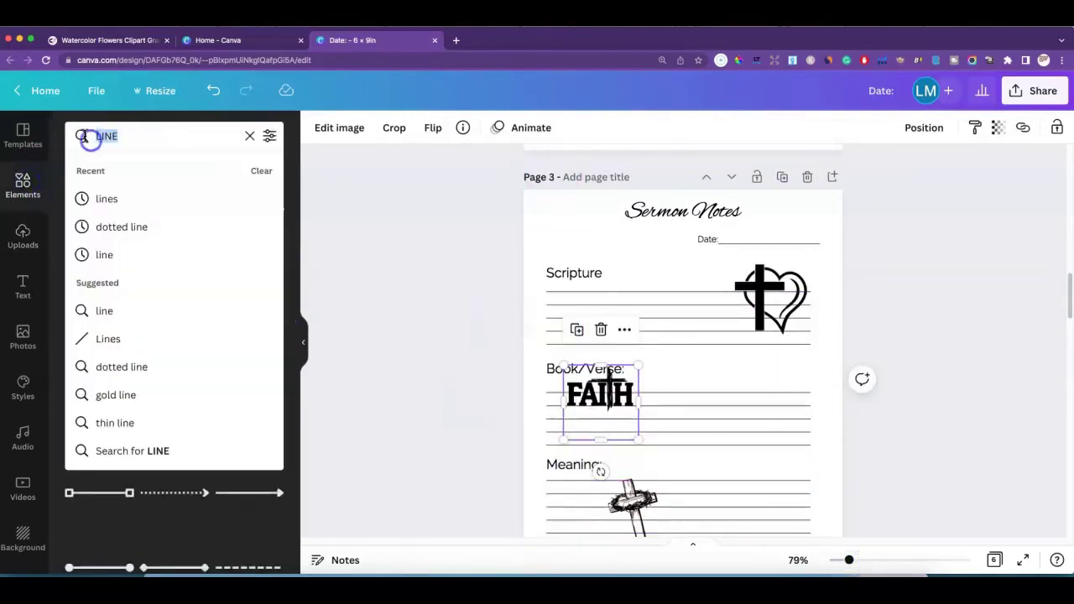
type("prayer")
key("Return")
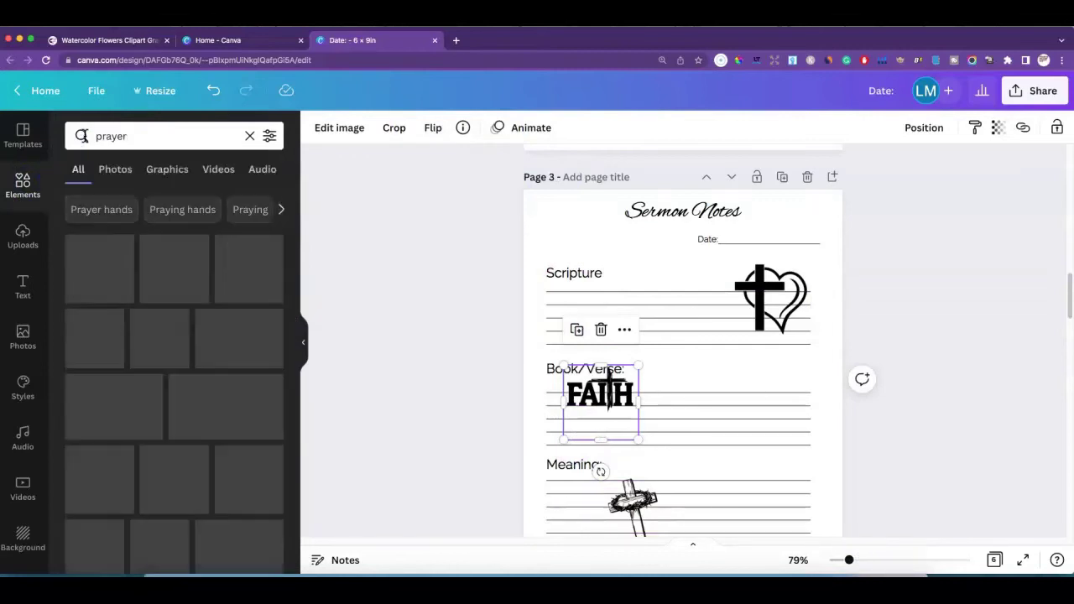
scroll(162, 307, "down", 2)
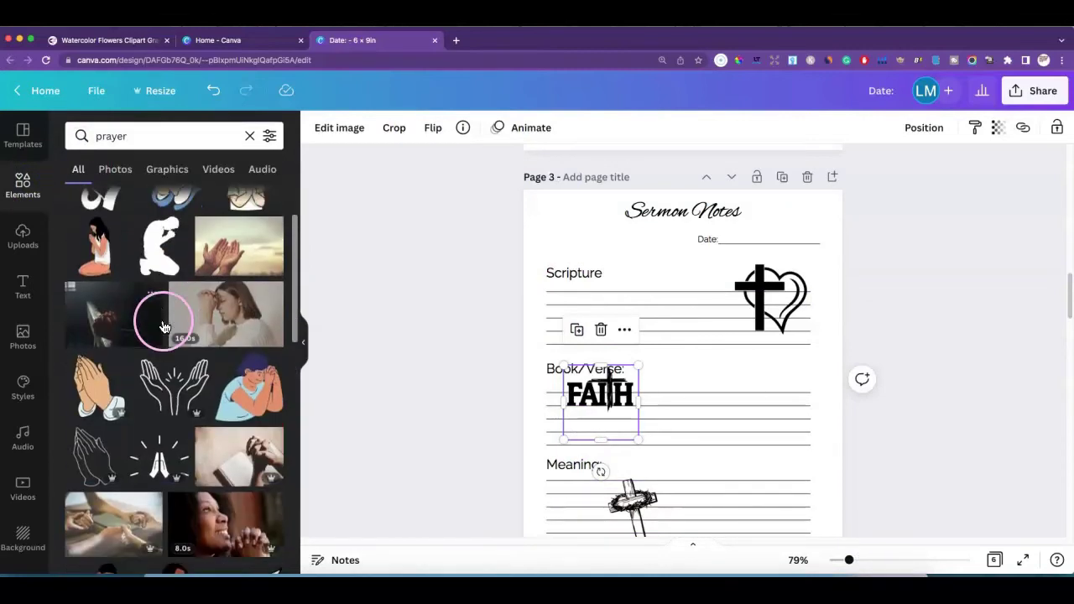
left_click(177, 172)
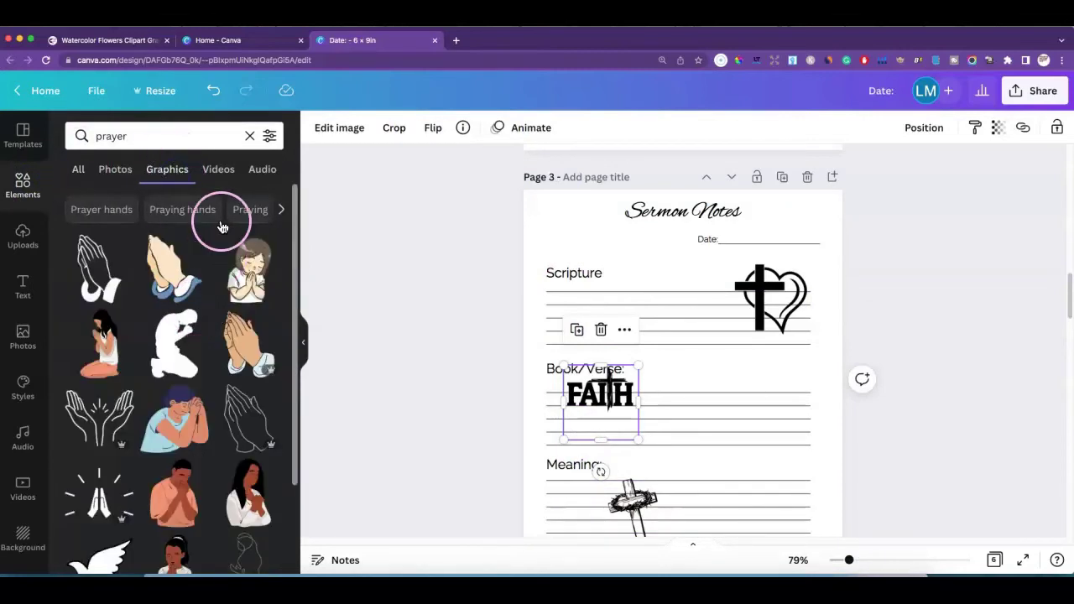
scroll(171, 383, "down", 2)
scroll(170, 379, "down", 6)
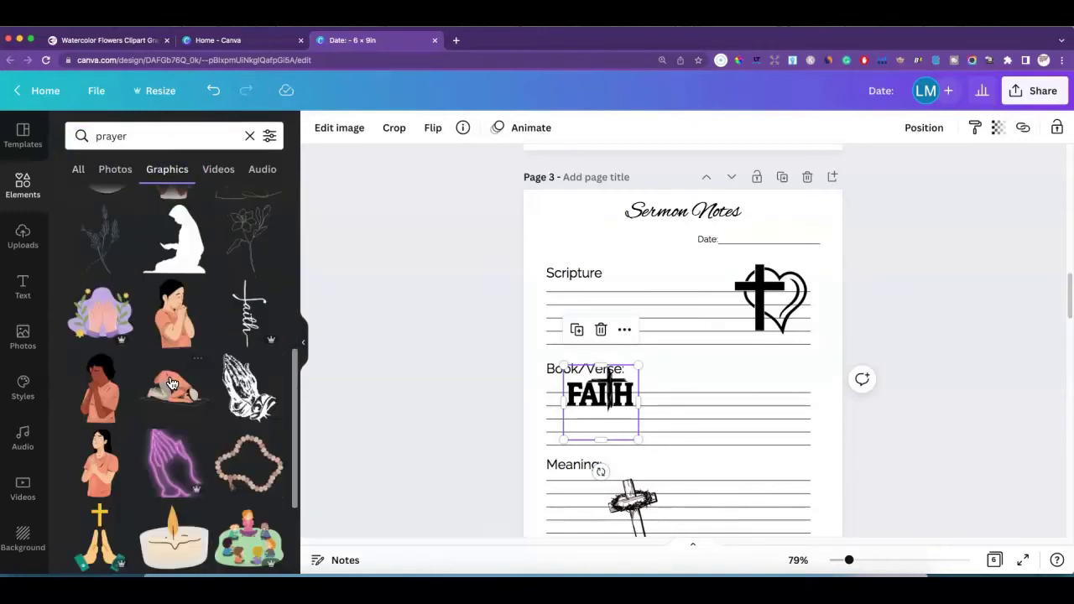
Search the graphics library for "bible" and look through the results
left_click(94, 140)
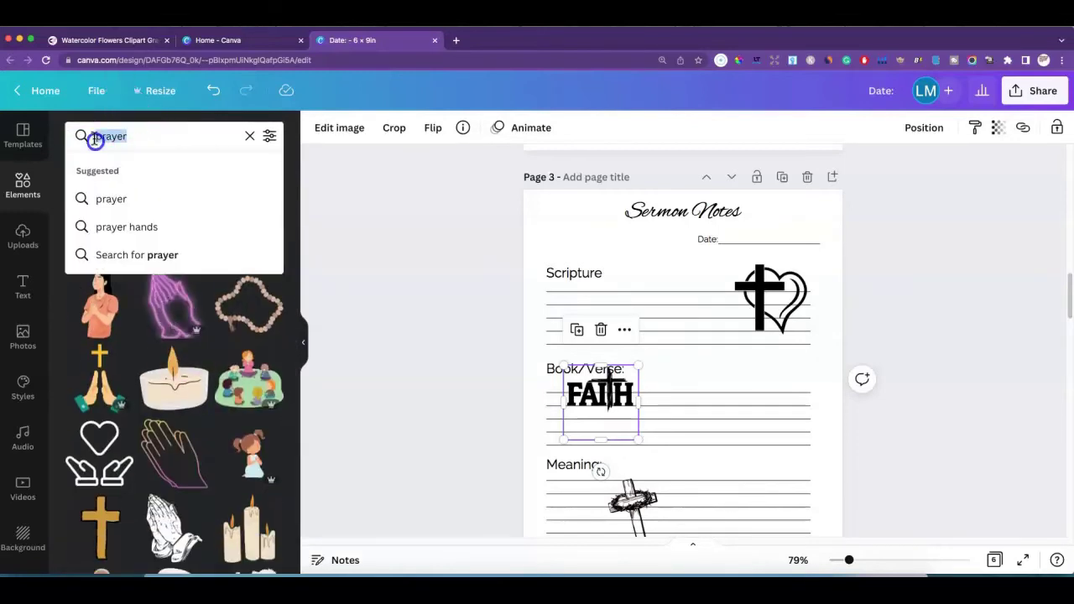
type("bible")
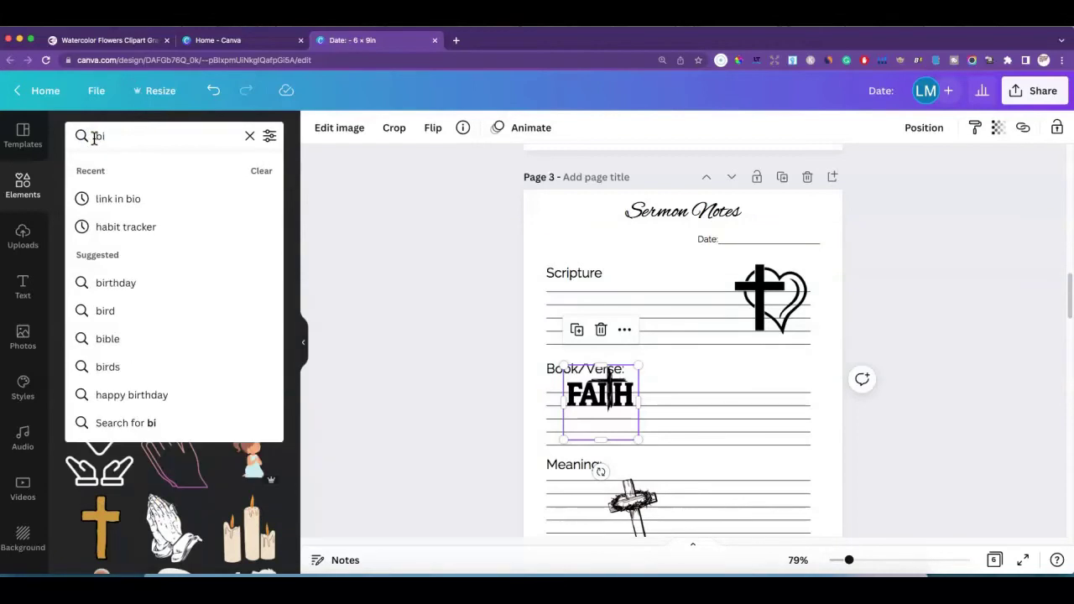
key("Return")
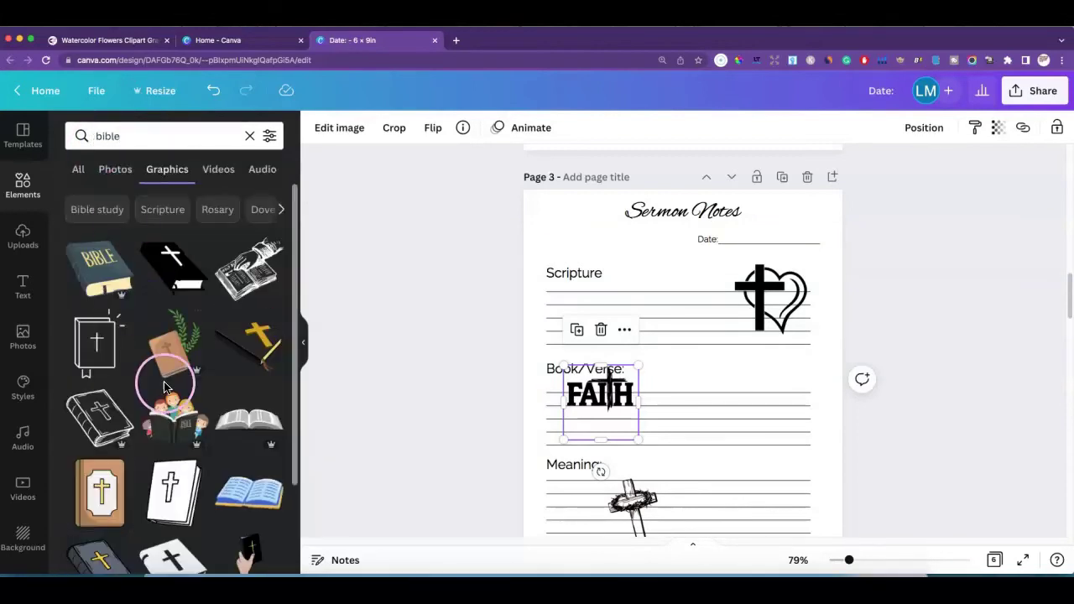
scroll(172, 376, "down", 3)
scroll(191, 356, "up", 3)
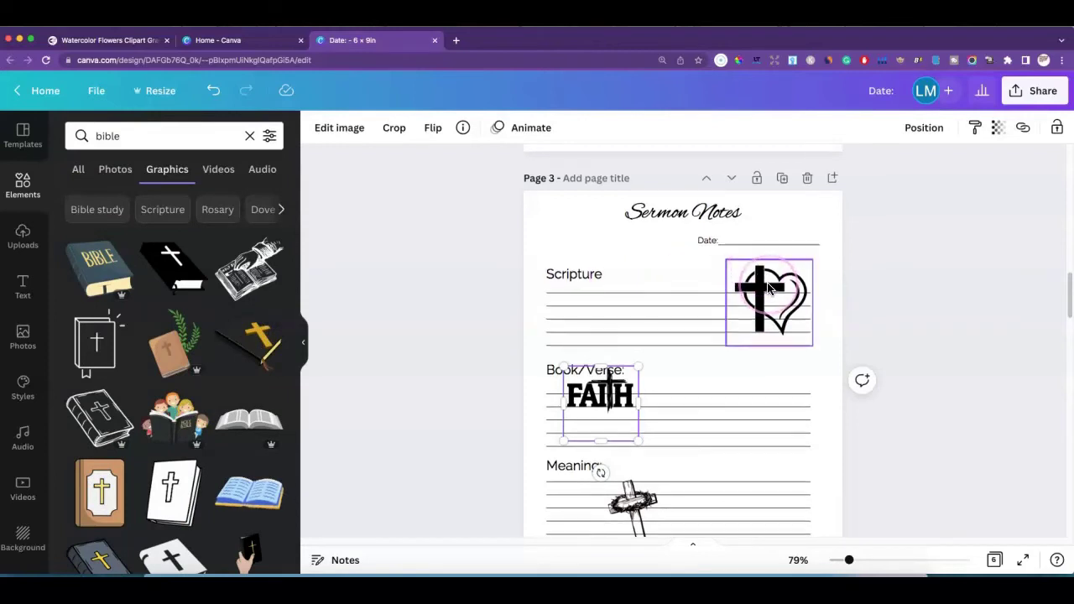
Shrink the heart-with-cross graphic further and move it to the bottom-right corner of the Sermon Notes page, below the Takeaways lines
scroll(768, 288, "up", 2)
scroll(768, 288, "down", 5)
scroll(766, 285, "down", 2)
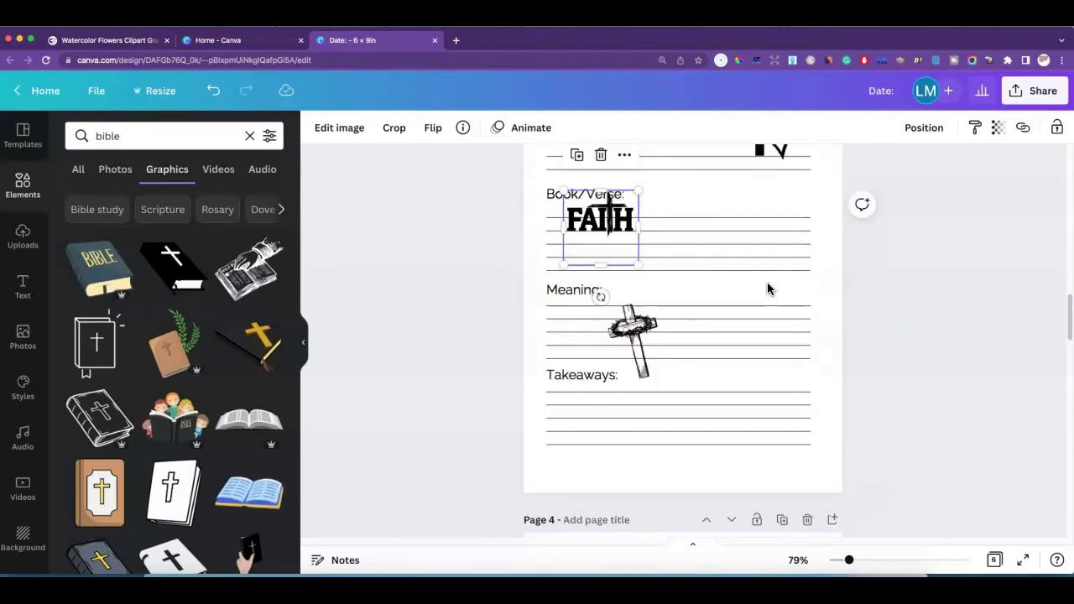
scroll(767, 280, "up", 3)
left_click(768, 263)
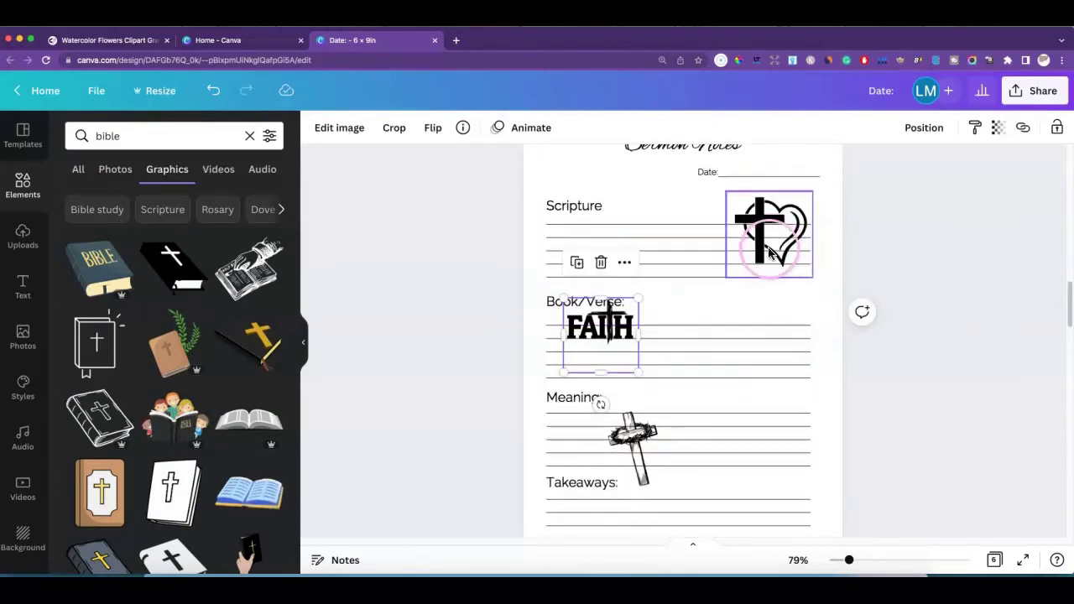
left_click(763, 241)
left_click_drag(809, 193, 779, 223)
scroll(812, 232, "down", 3)
left_click(765, 158)
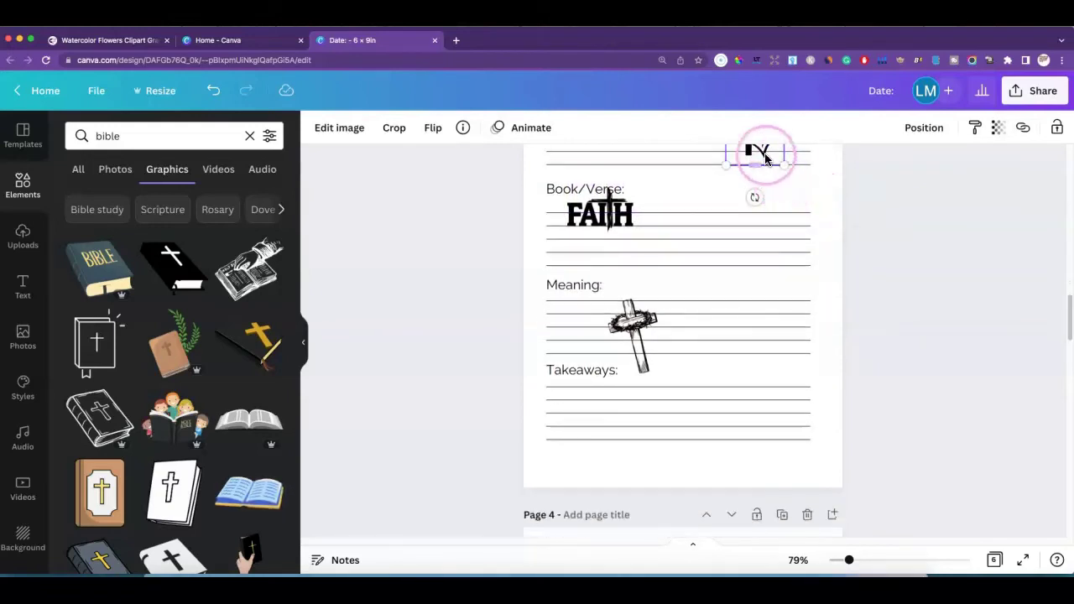
left_click_drag(764, 162, 831, 446)
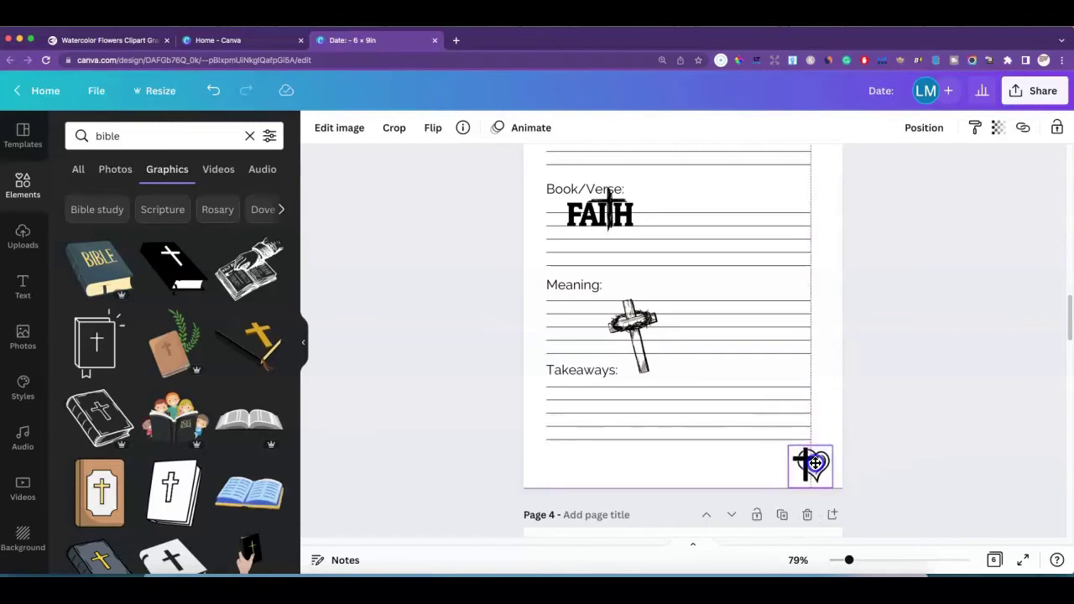
Move the crown-of-thorns cross onto the Prayer Requests page and enlarge it, centred horizontally across both request blocks
left_click(643, 349)
scroll(658, 334, "down", 5)
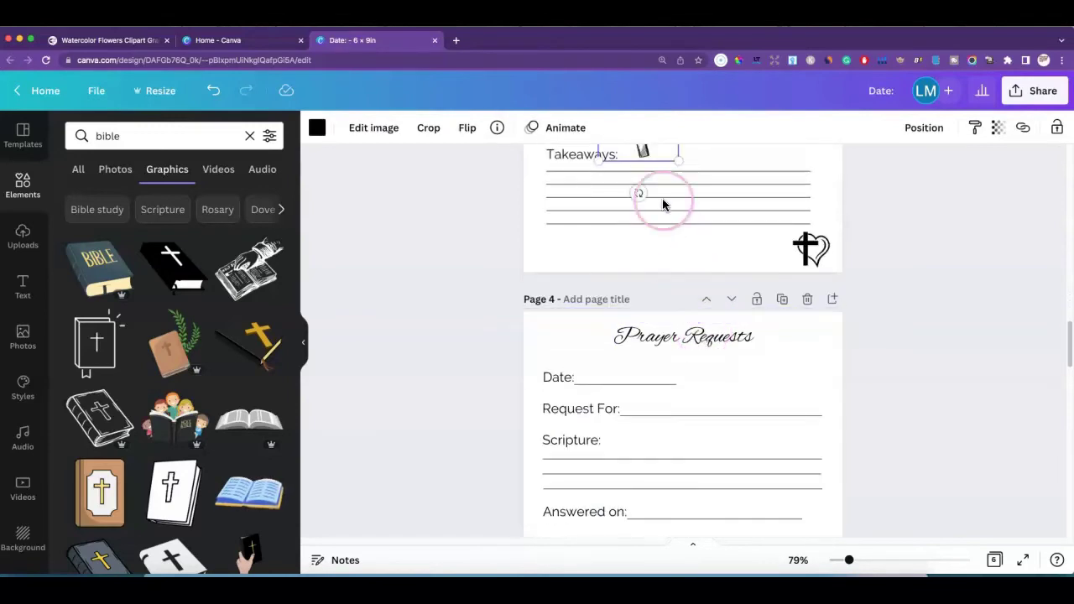
left_click_drag(645, 154, 707, 443)
scroll(713, 402, "down", 2)
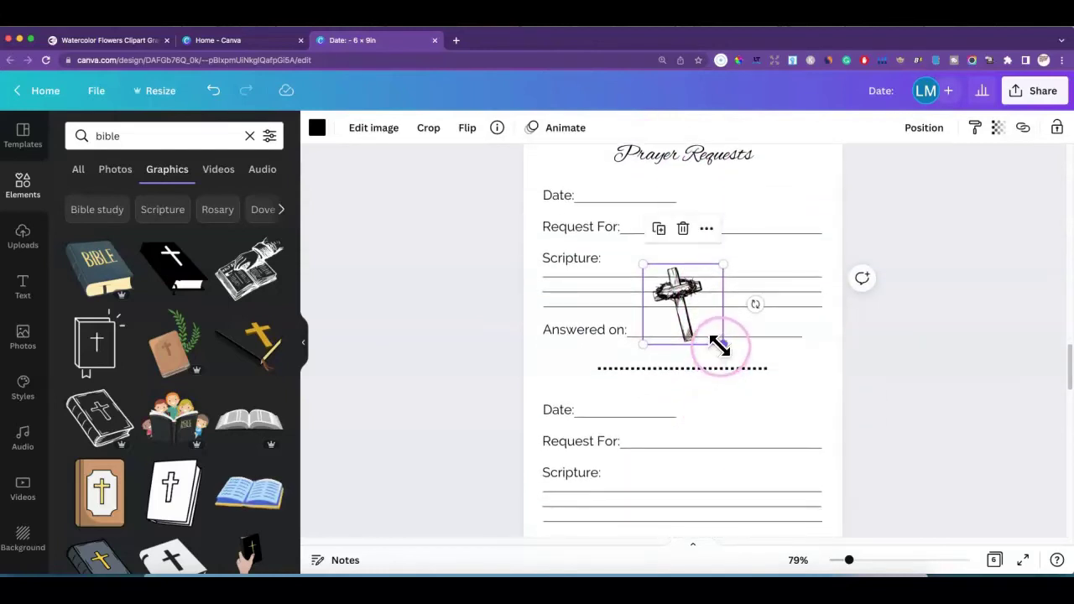
left_click_drag(721, 345, 805, 494)
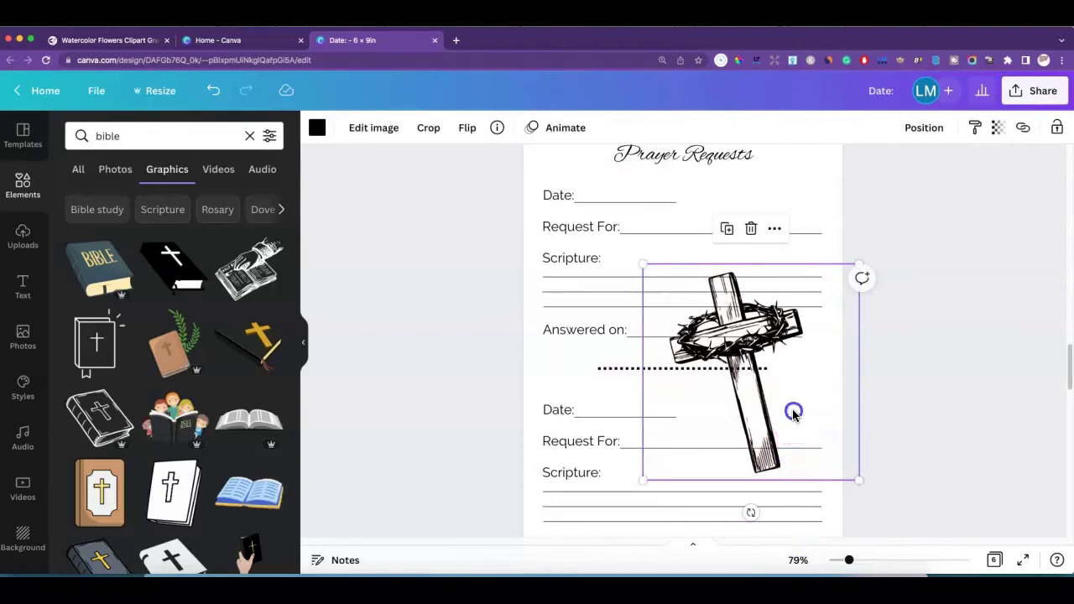
left_click_drag(794, 411, 724, 404)
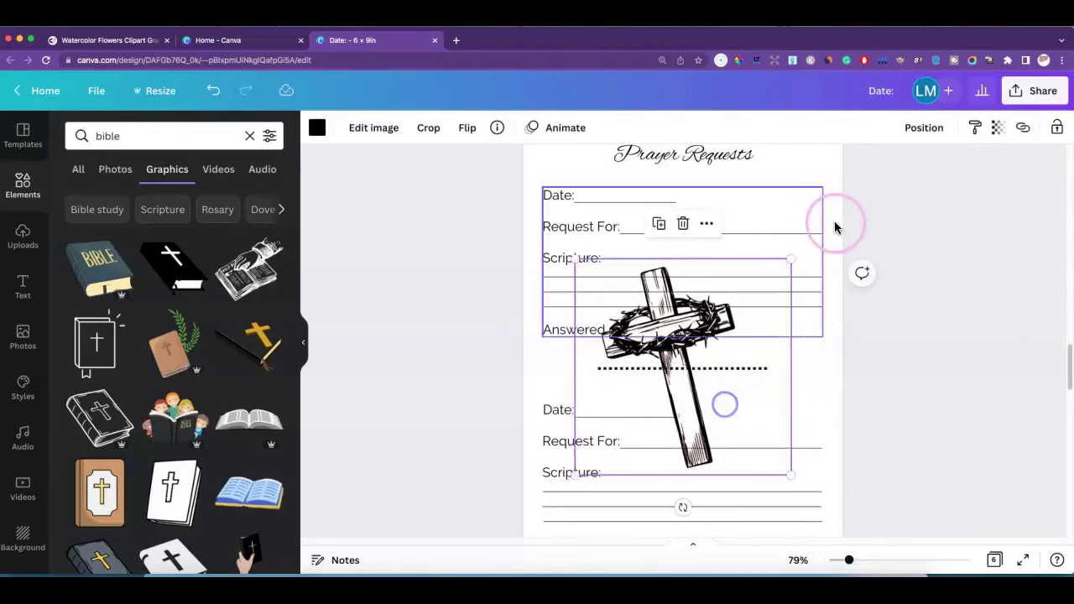
Send the crown-of-thorns cross behind the Prayer Requests content and set its transparency to 6
left_click(921, 128)
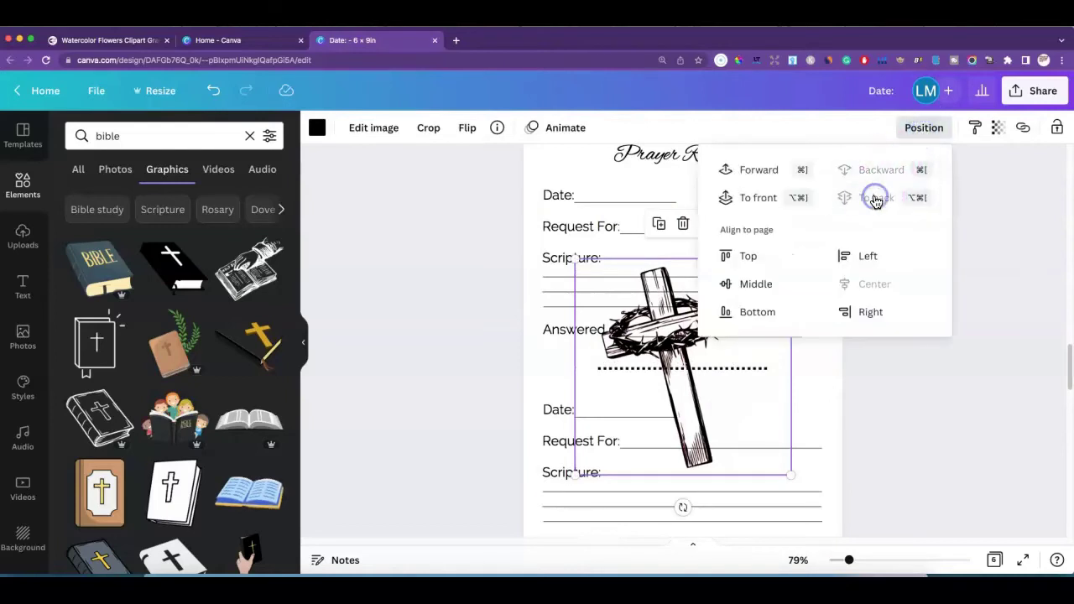
left_click(996, 128)
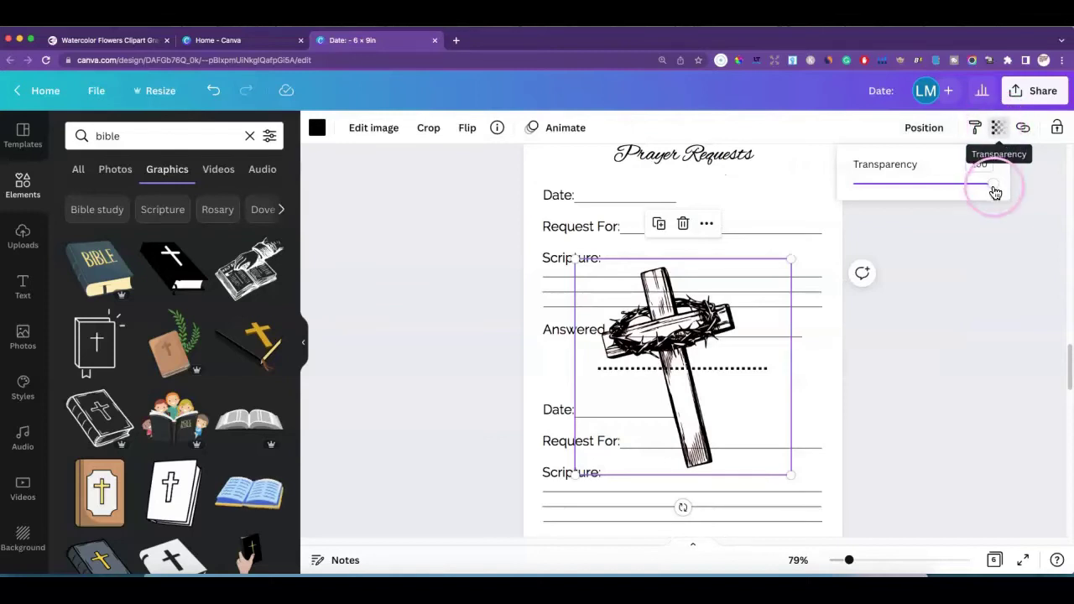
left_click_drag(991, 184, 885, 190)
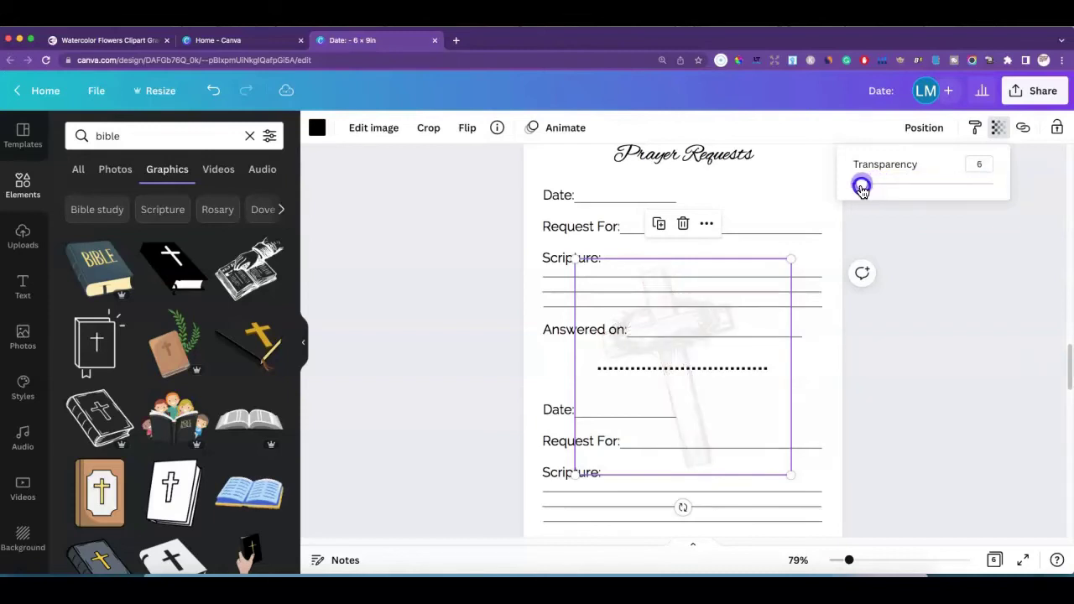
left_click(809, 228)
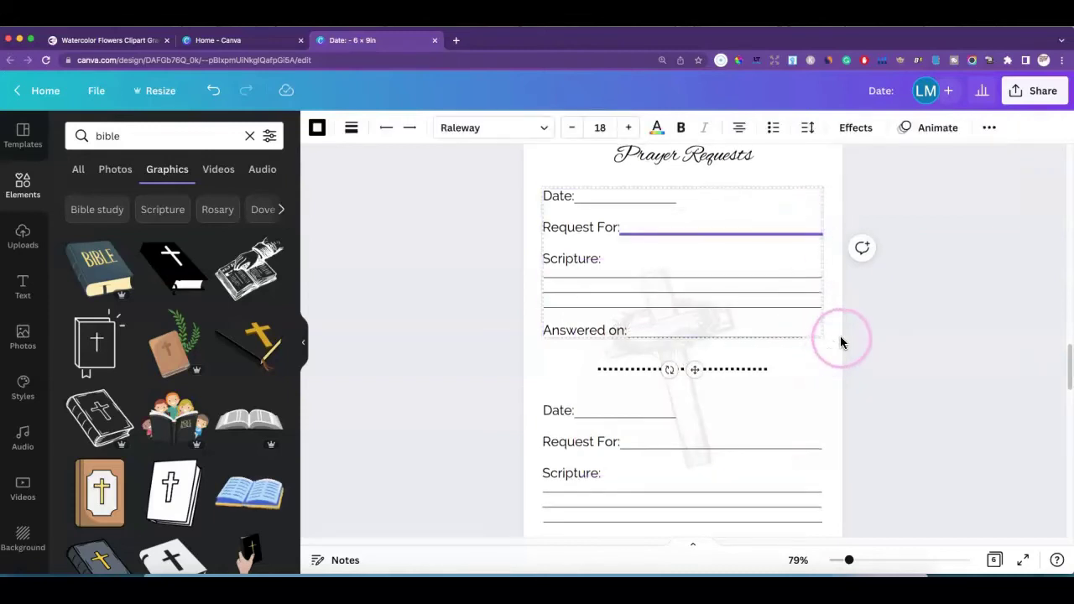
Fade the heart-with-cross graphic in the corner of the Sermon Notes page to a light grey by lowering its transparency value
scroll(839, 341, "up", 3)
left_click(814, 308)
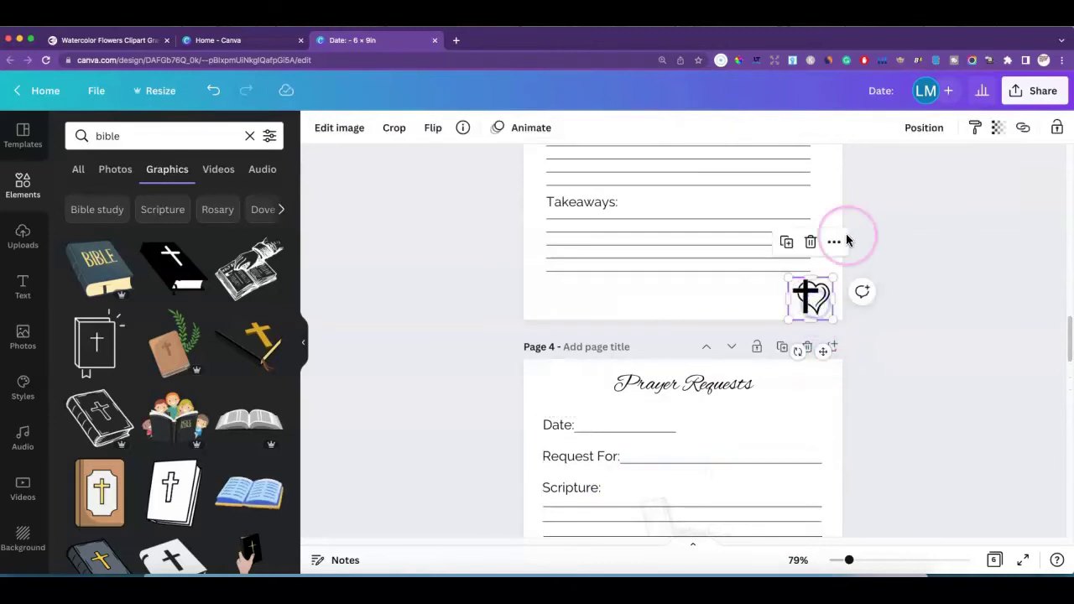
left_click(1008, 134)
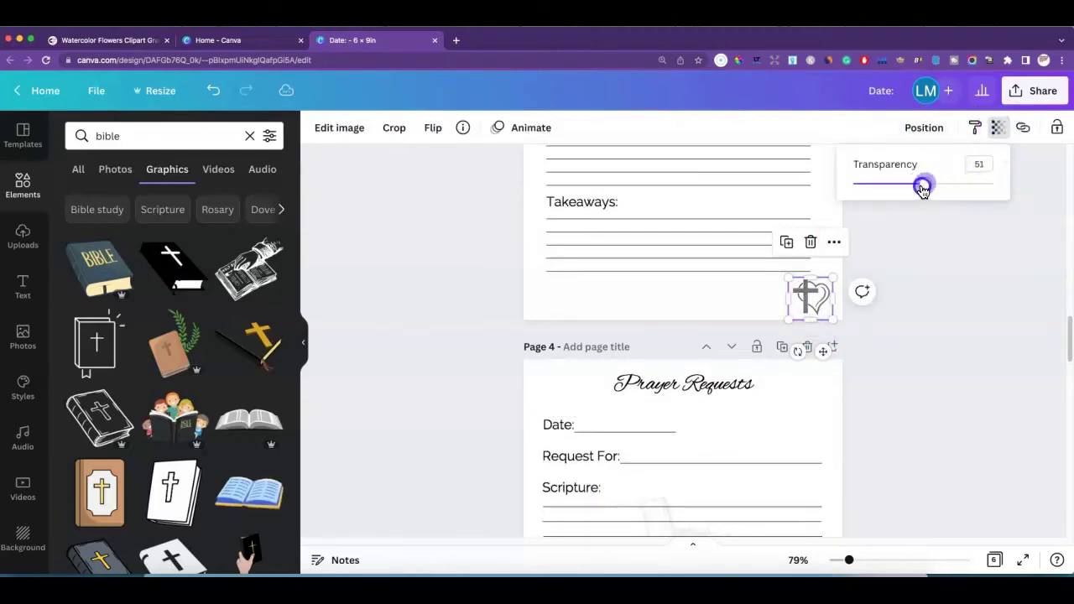
left_click_drag(923, 191, 900, 191)
left_click(894, 247)
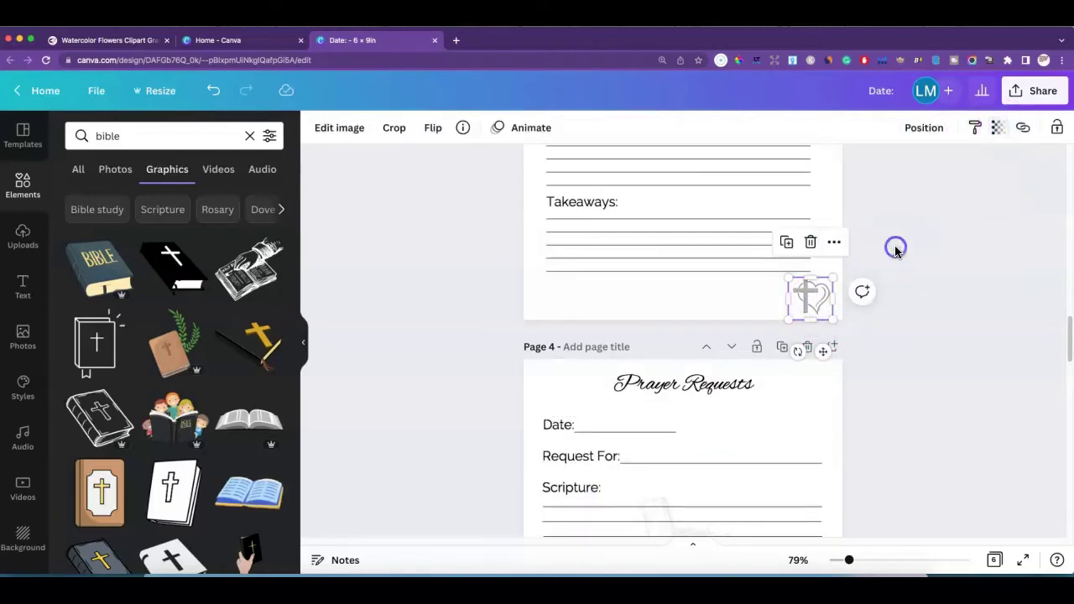
left_click(757, 288)
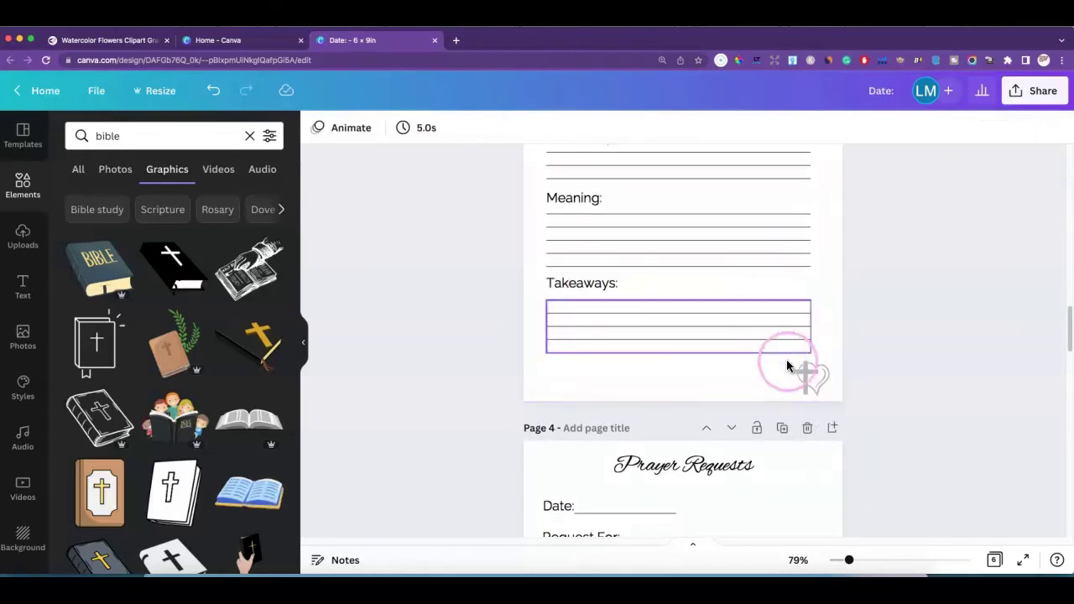
Move the FAITH graphic from the Sermon Notes page past the Prayer Requests page and onto the Notes page
scroll(729, 281, "up", 5)
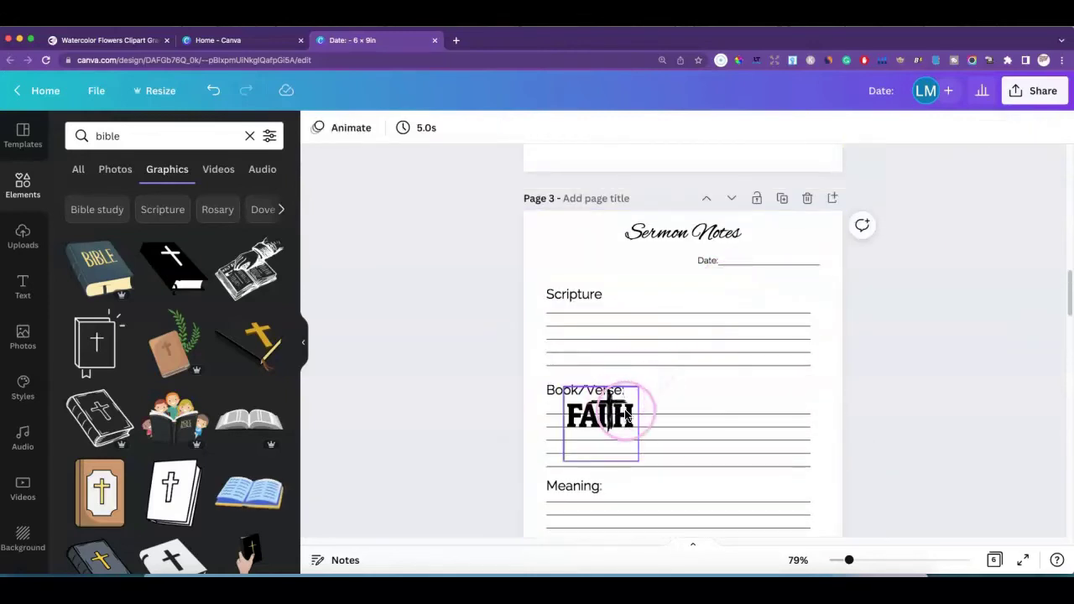
left_click_drag(625, 414, 677, 434)
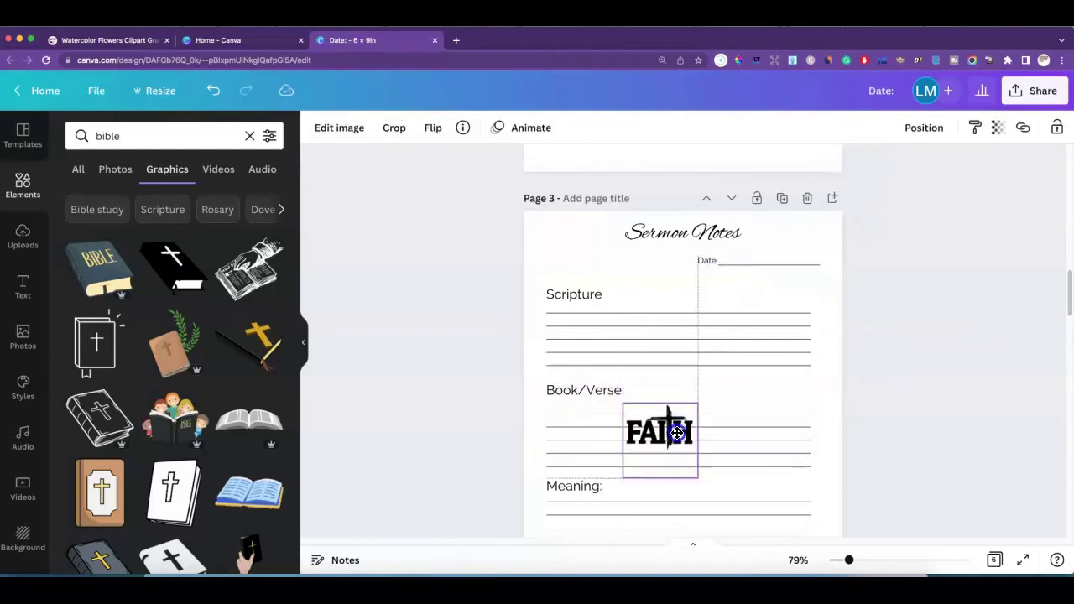
scroll(718, 384, "down", 5)
left_click_drag(660, 222, 683, 473)
scroll(723, 400, "down", 5)
scroll(709, 218, "up", 3)
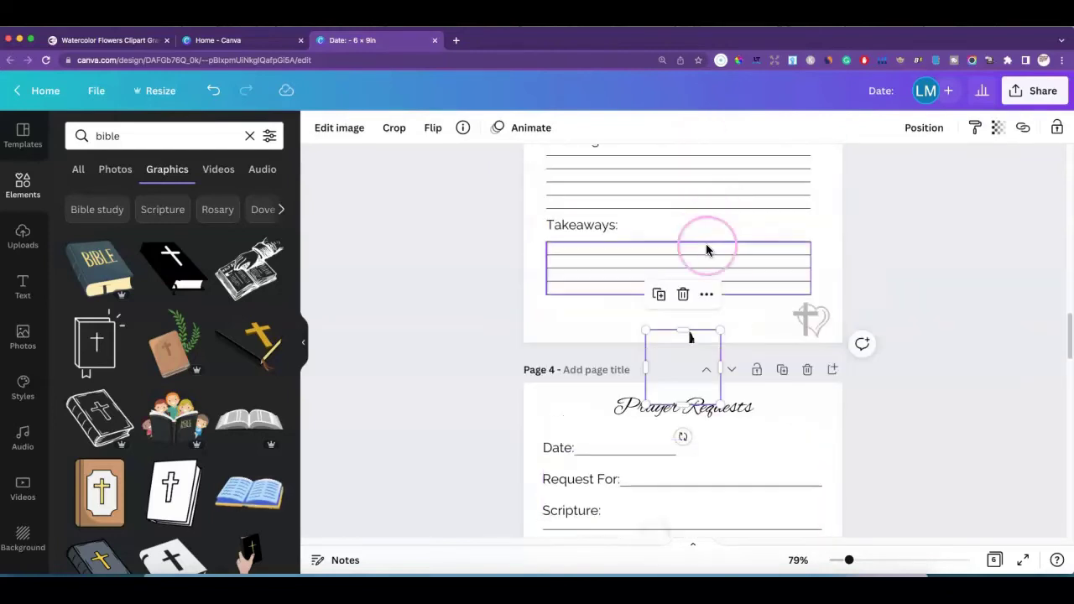
left_click_drag(684, 338, 666, 449)
scroll(730, 393, "down", 3)
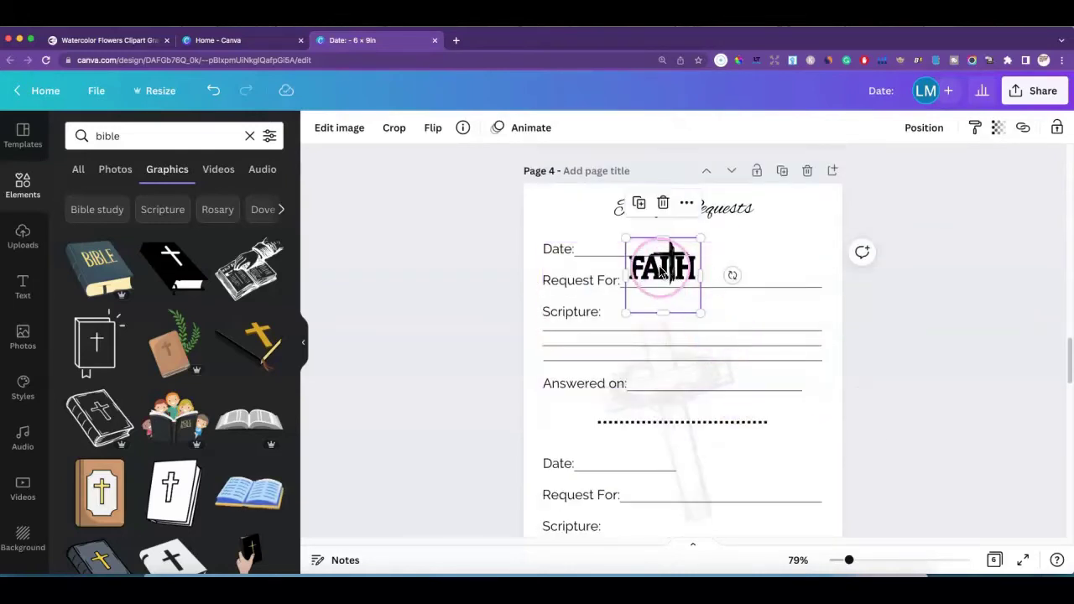
left_click_drag(662, 267, 683, 457)
scroll(759, 386, "up", 2)
scroll(777, 359, "down", 3)
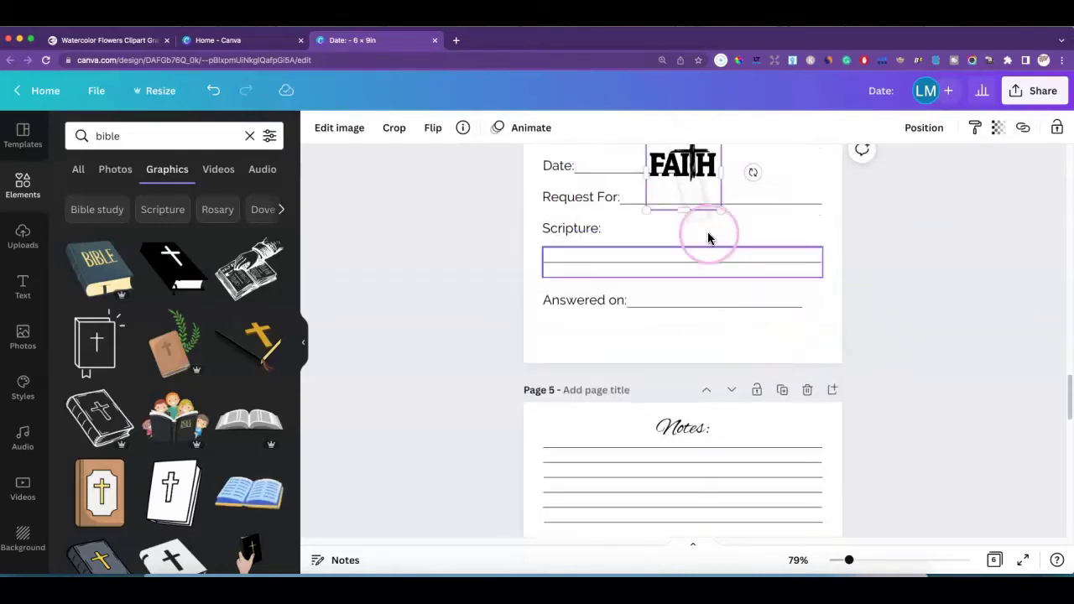
left_click_drag(681, 168, 580, 441)
scroll(834, 385, "down", 1)
scroll(835, 385, "down", 3)
Enlarge the FAITH graphic to most of the Notes page's width and centre it horizontally over the lines
left_click_drag(598, 283, 892, 347)
scroll(892, 347, "down", 1)
left_click_drag(752, 311, 702, 391)
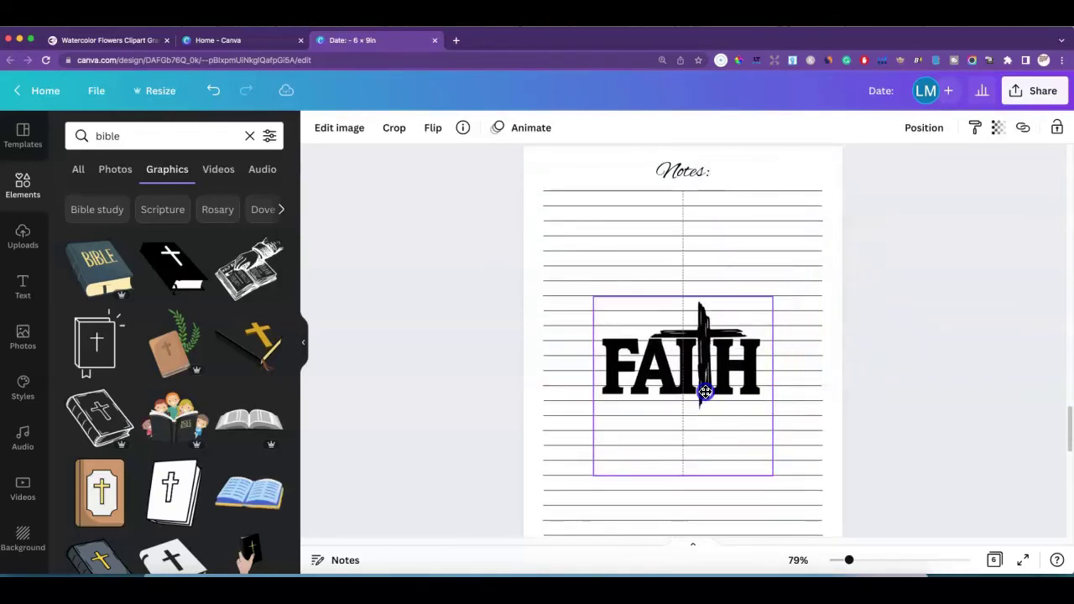
left_click_drag(771, 296, 834, 247)
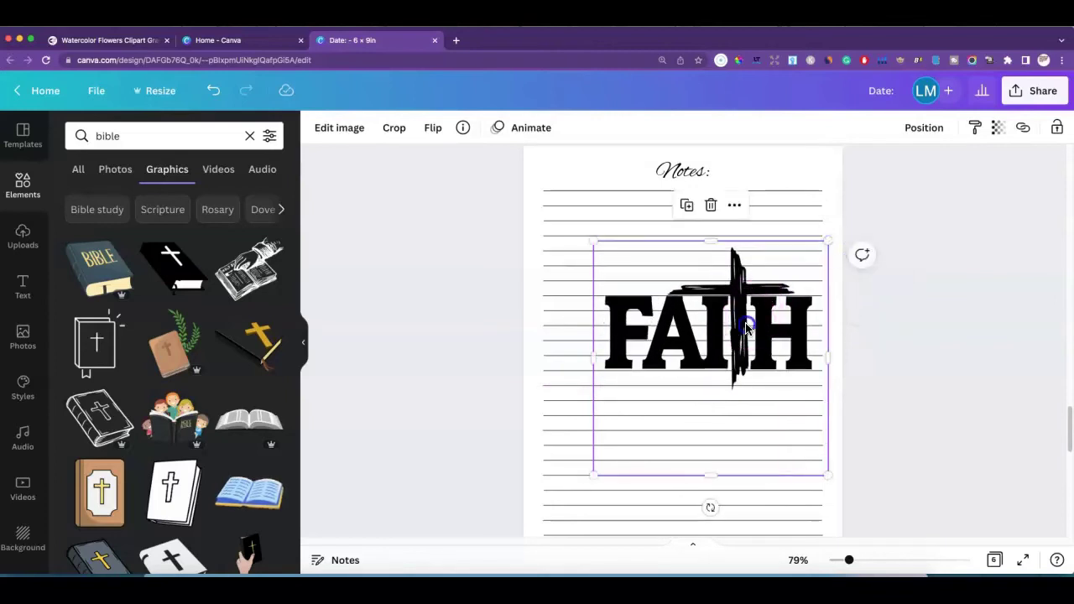
left_click_drag(743, 324, 719, 359)
Send the FAITH graphic behind the Notes page's lines and set its transparency to 6
left_click(926, 139)
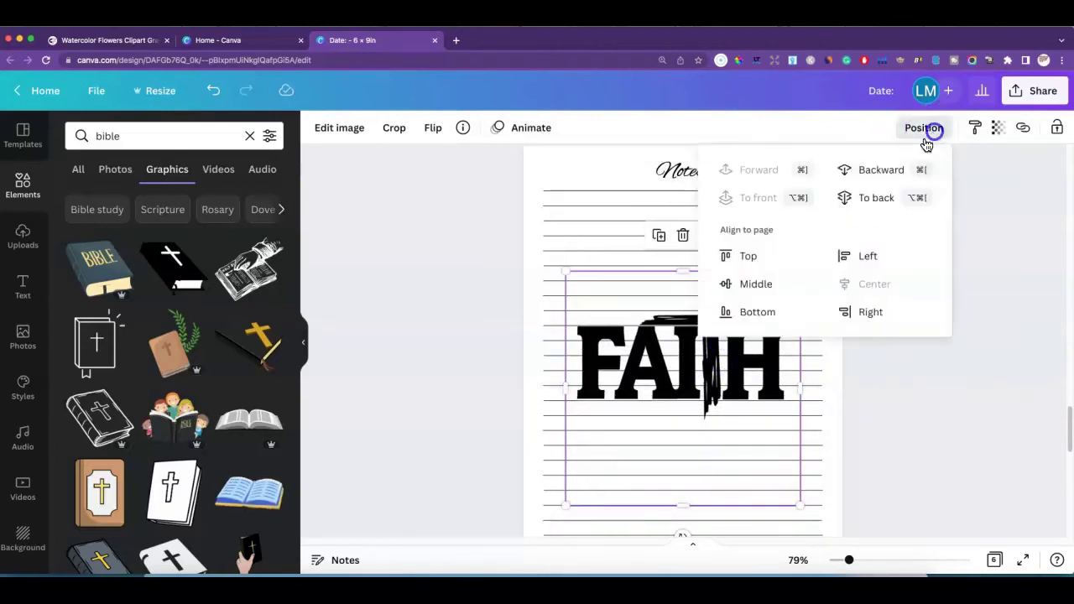
left_click(878, 200)
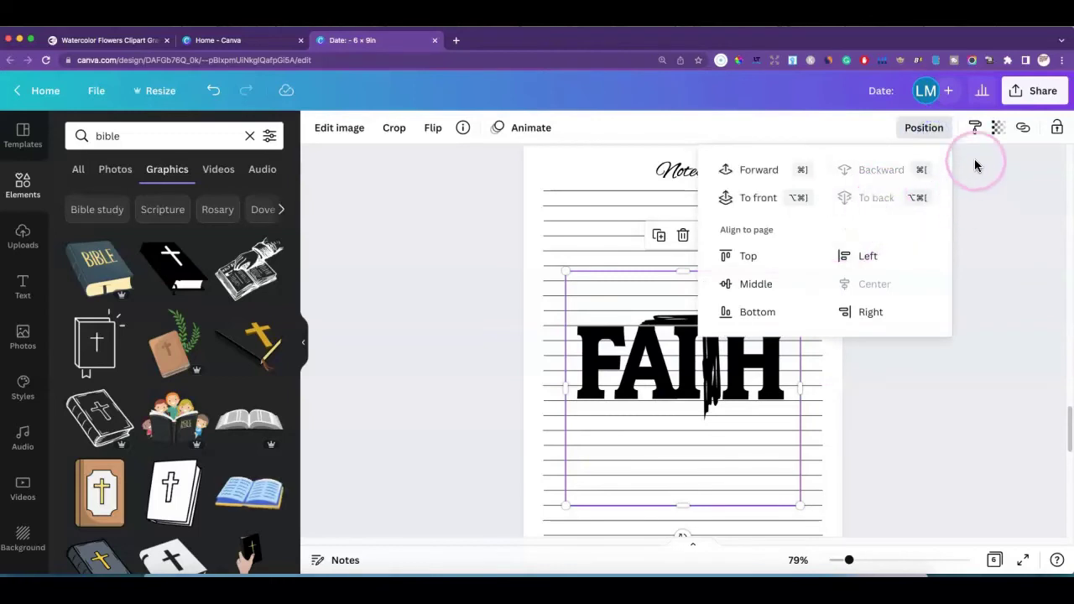
left_click(997, 128)
left_click_drag(997, 188, 865, 191)
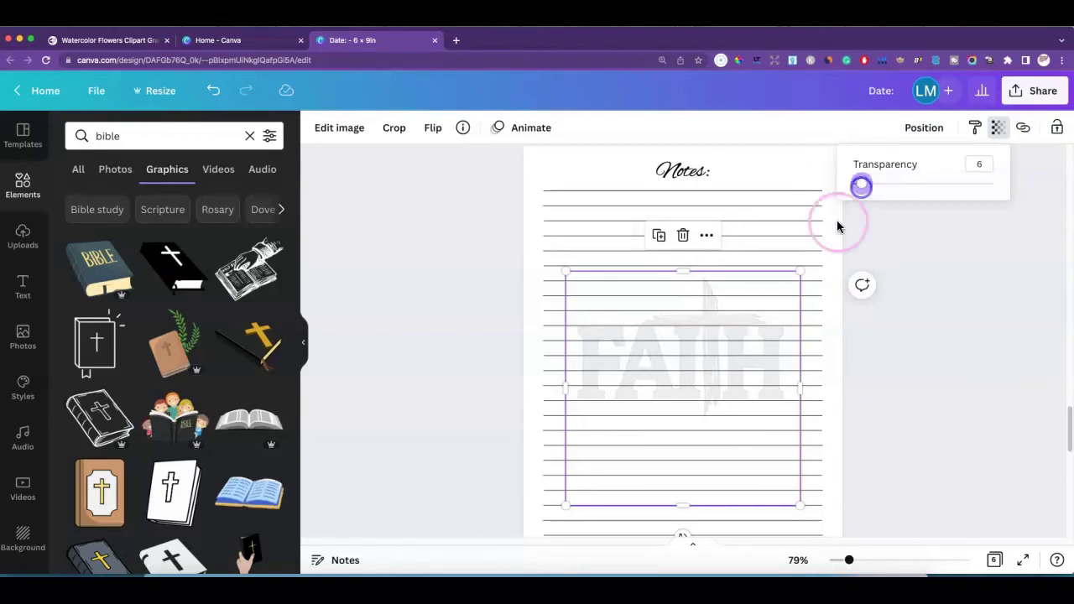
Check the transparency of the cross on the Prayer Requests page and compare it with the FAITH watermark on the Notes page
scroll(735, 299, "up", 5)
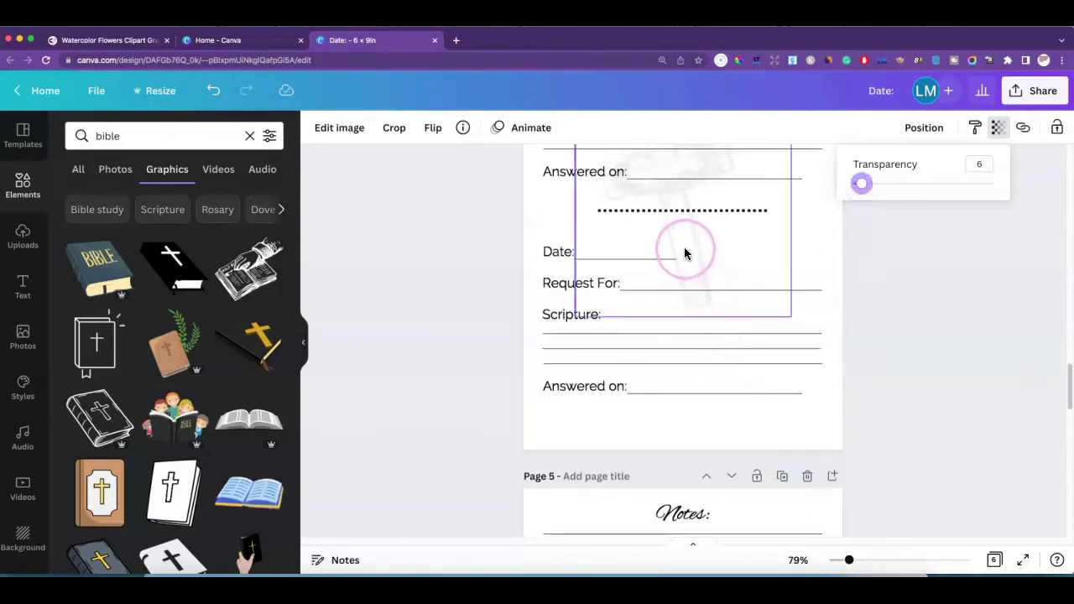
left_click(684, 251)
left_click(998, 129)
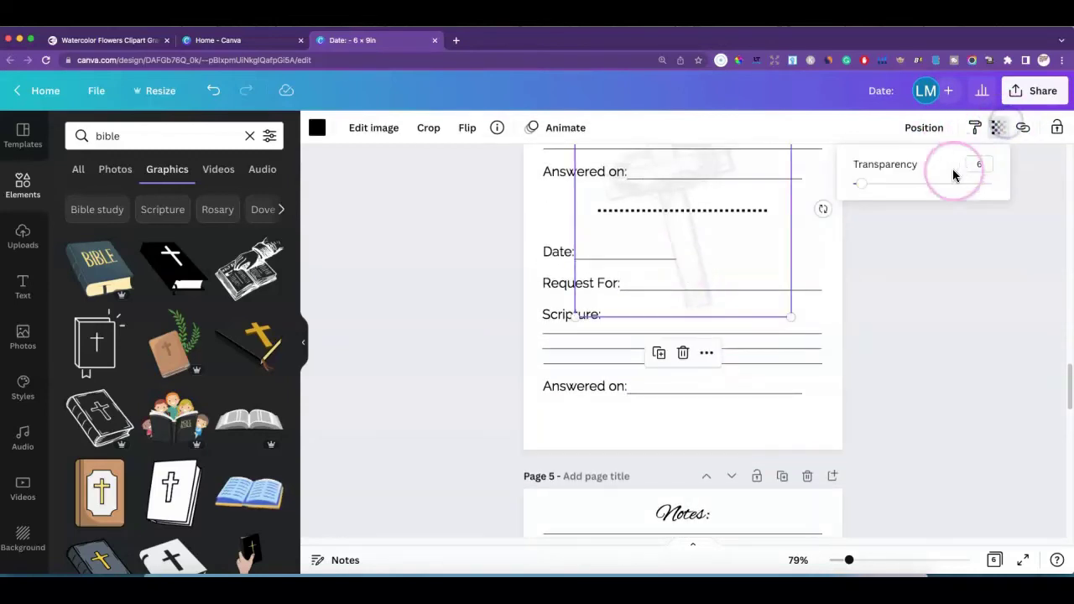
left_click(695, 262)
scroll(863, 319, "down", 5)
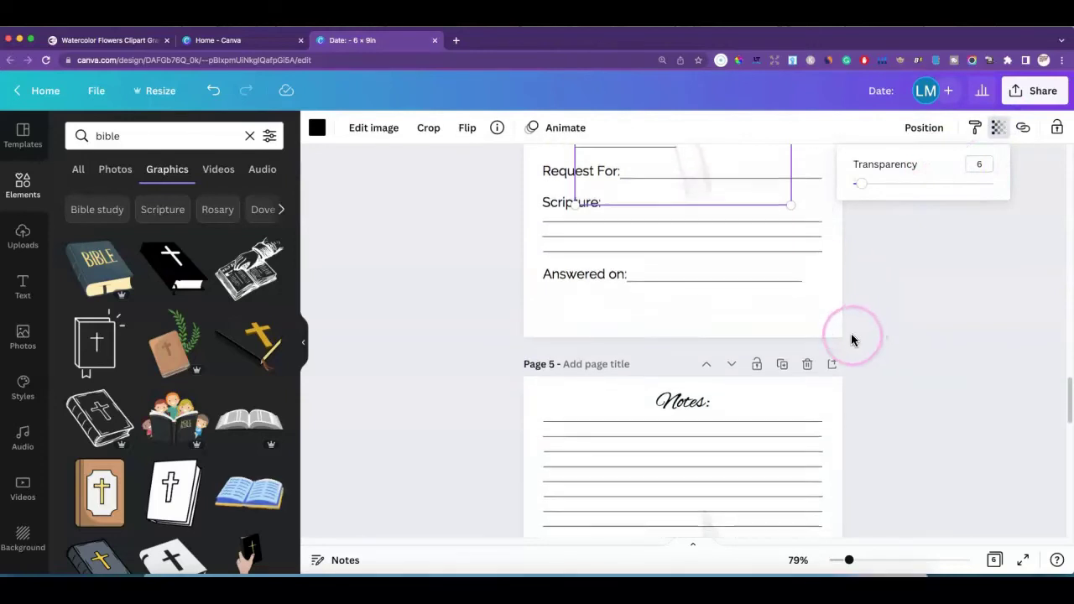
left_click(712, 321)
left_click(683, 313)
left_click_drag(706, 247, 582, 340)
left_click(516, 312)
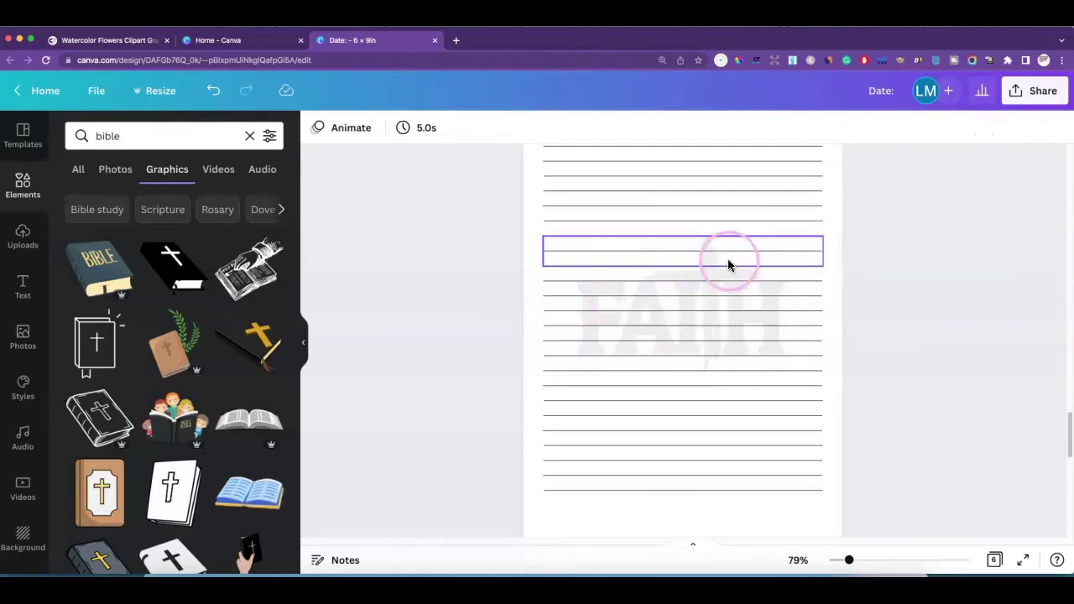
left_click_drag(710, 387, 714, 264)
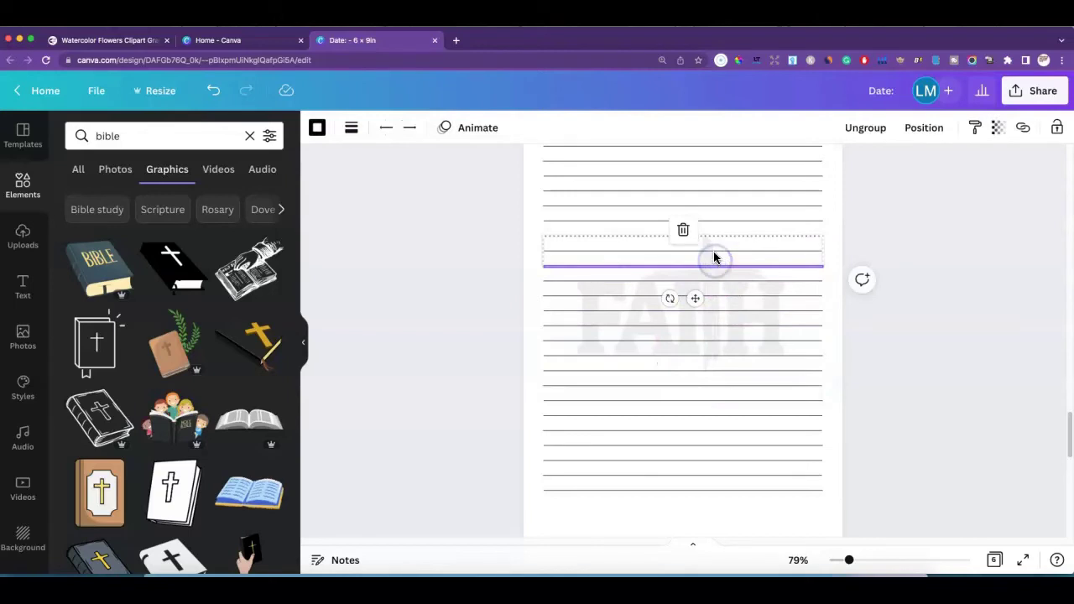
left_click(902, 221)
Delete the blank page 6 at the end of the journal
scroll(888, 246, "down", 10)
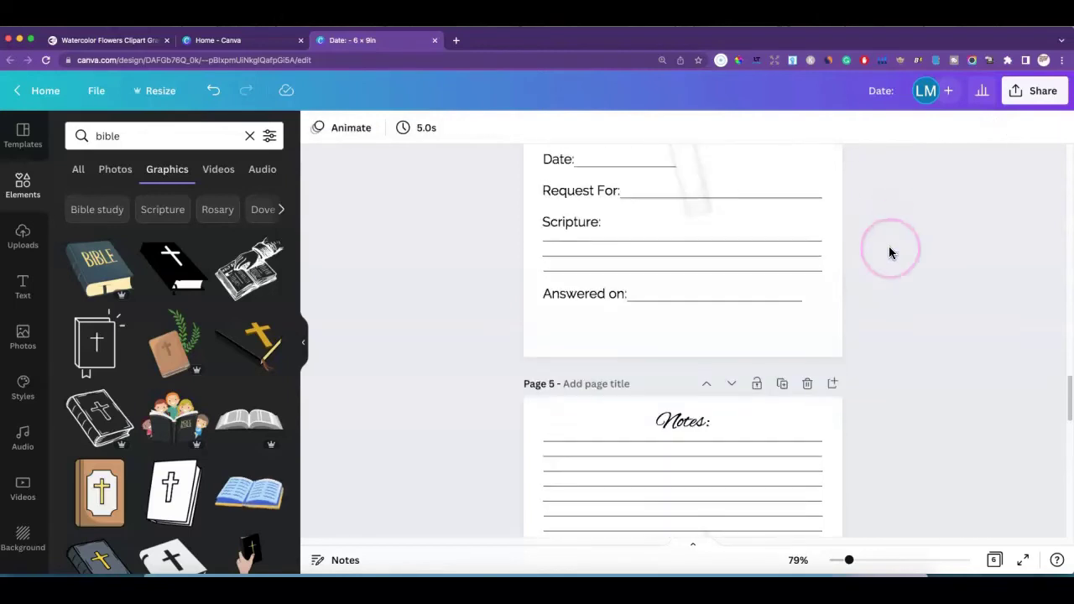
scroll(825, 337, "down", 10)
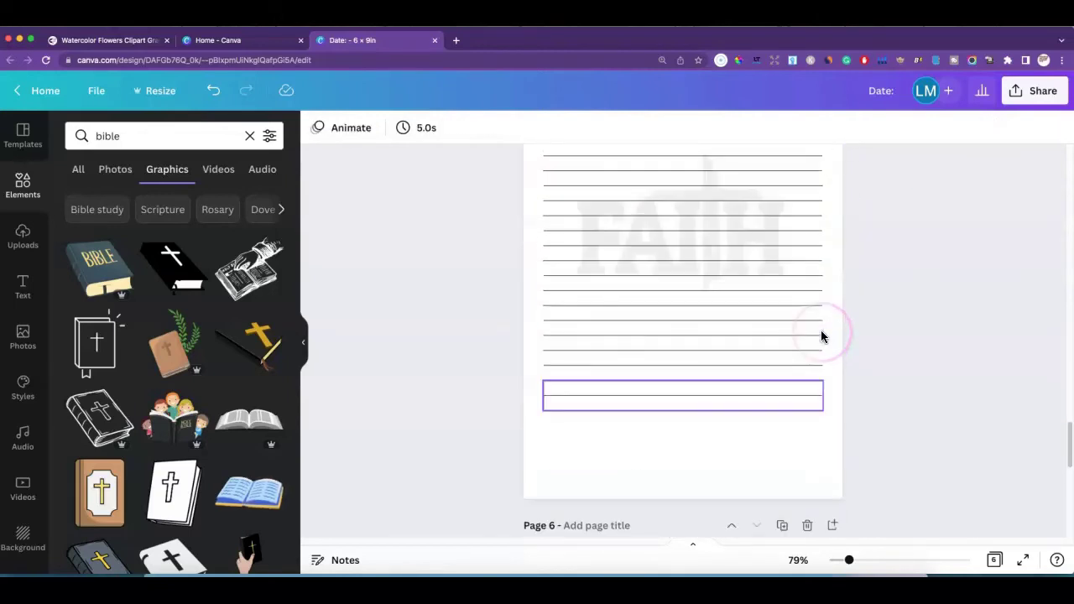
scroll(822, 336, "down", 5)
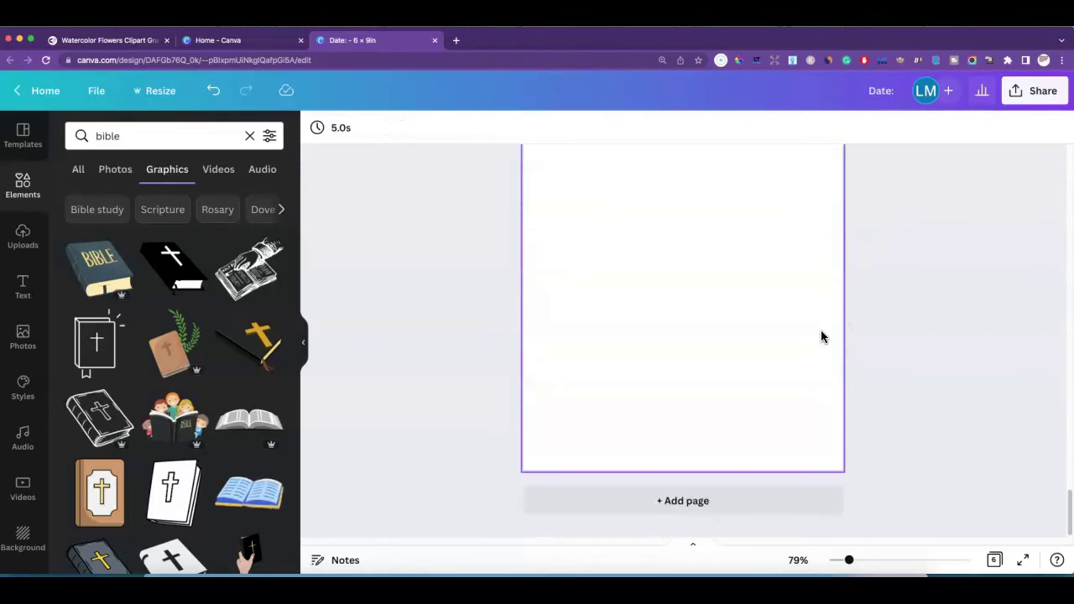
scroll(828, 335, "up", 4)
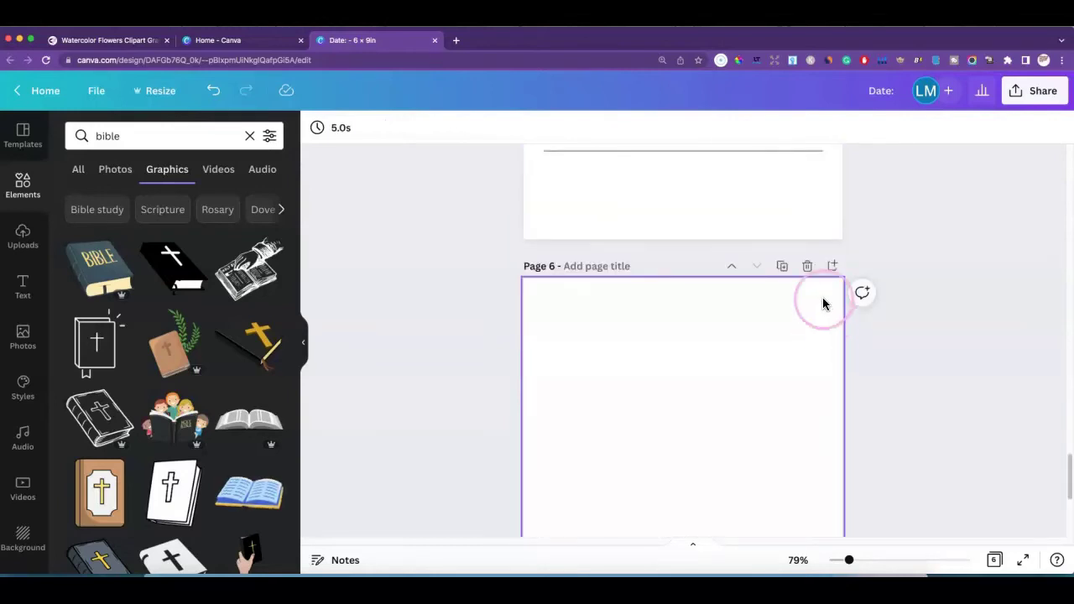
left_click(807, 266)
Return to the "This prayer journal belongs to:" page and look through the uploaded images for a faith-themed graphic
scroll(869, 286, "up", 5)
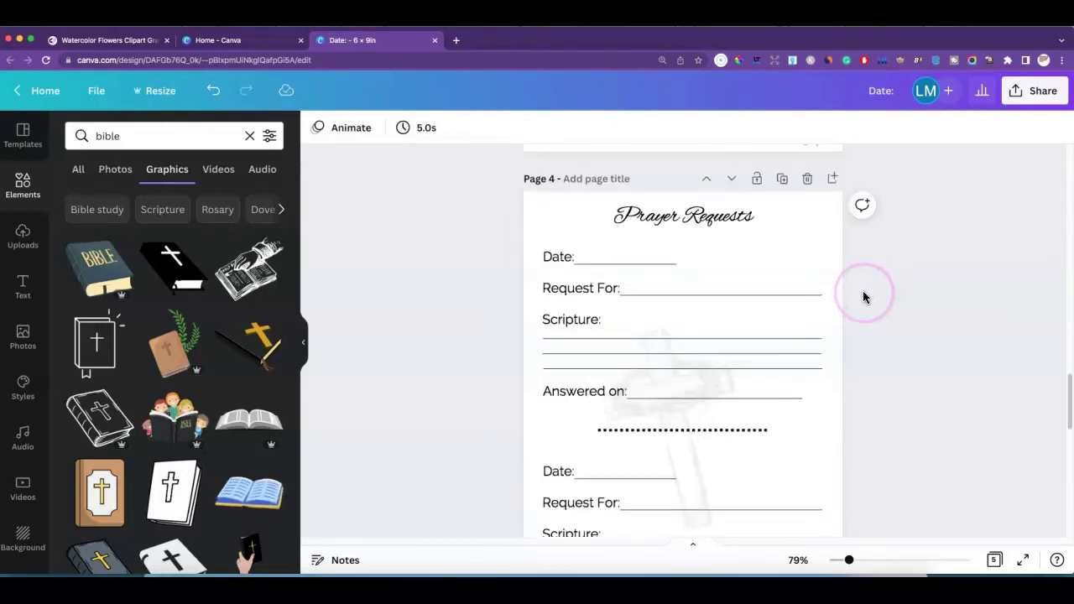
scroll(864, 297, "up", 3)
scroll(864, 296, "up", 8)
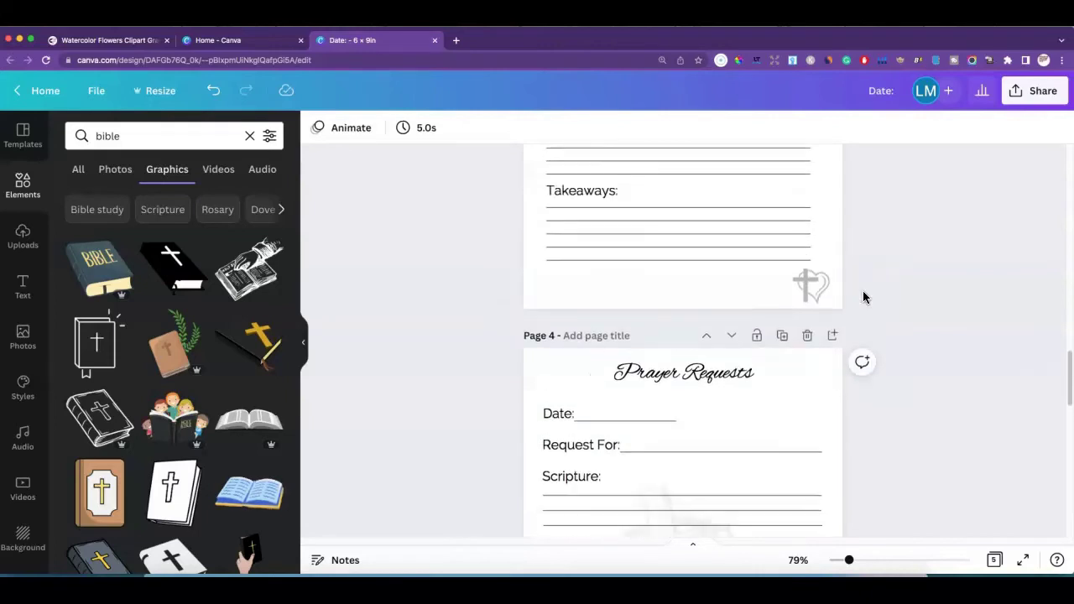
left_click(386, 370)
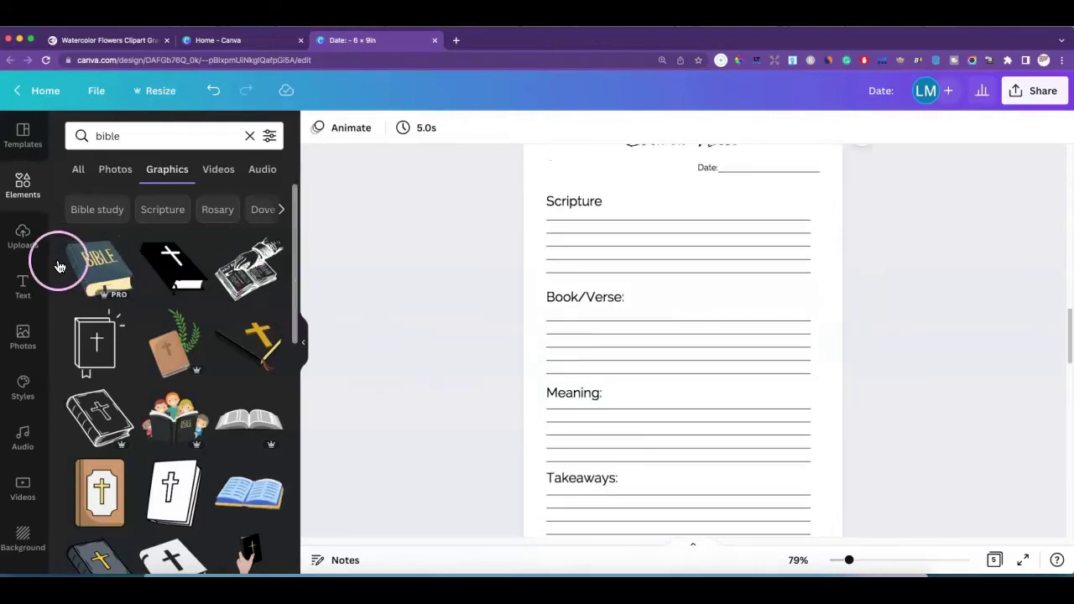
left_click(22, 236)
scroll(724, 334, "down", 3)
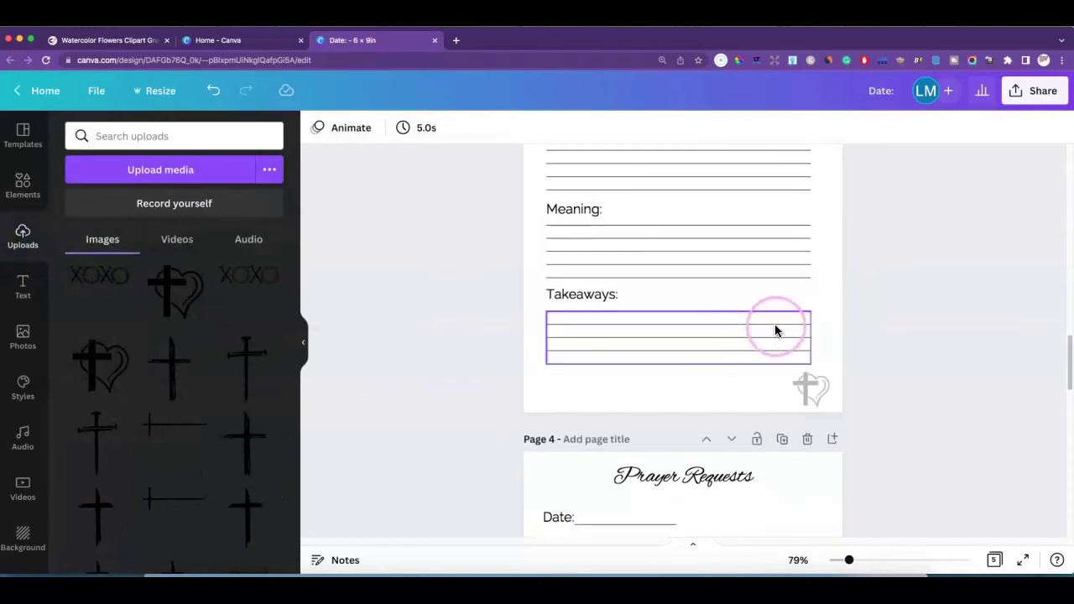
scroll(774, 324, "up", 10)
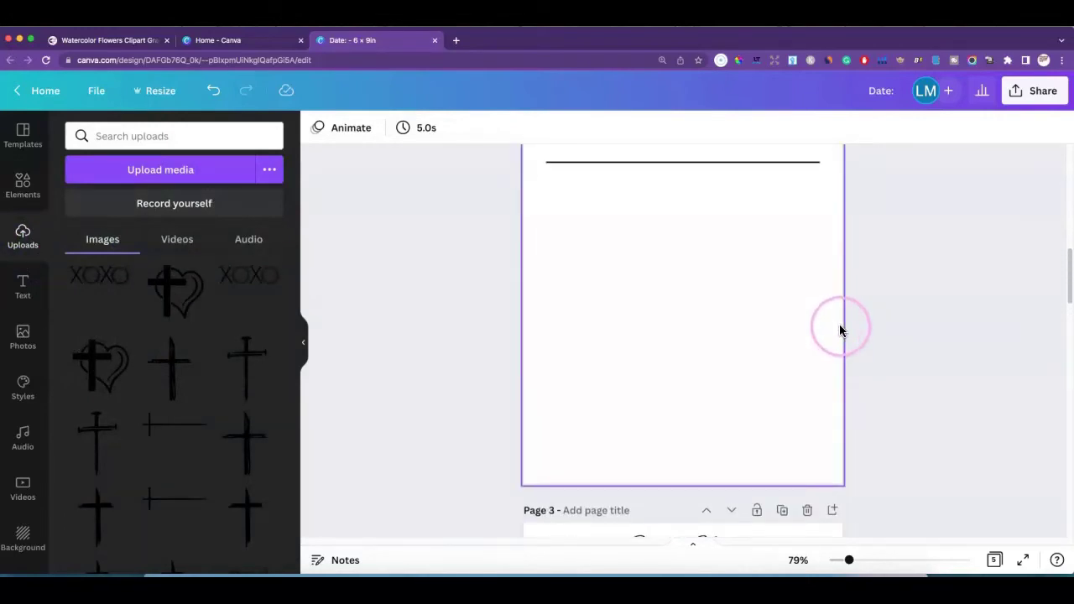
scroll(838, 328, "up", 2)
scroll(184, 344, "down", 5)
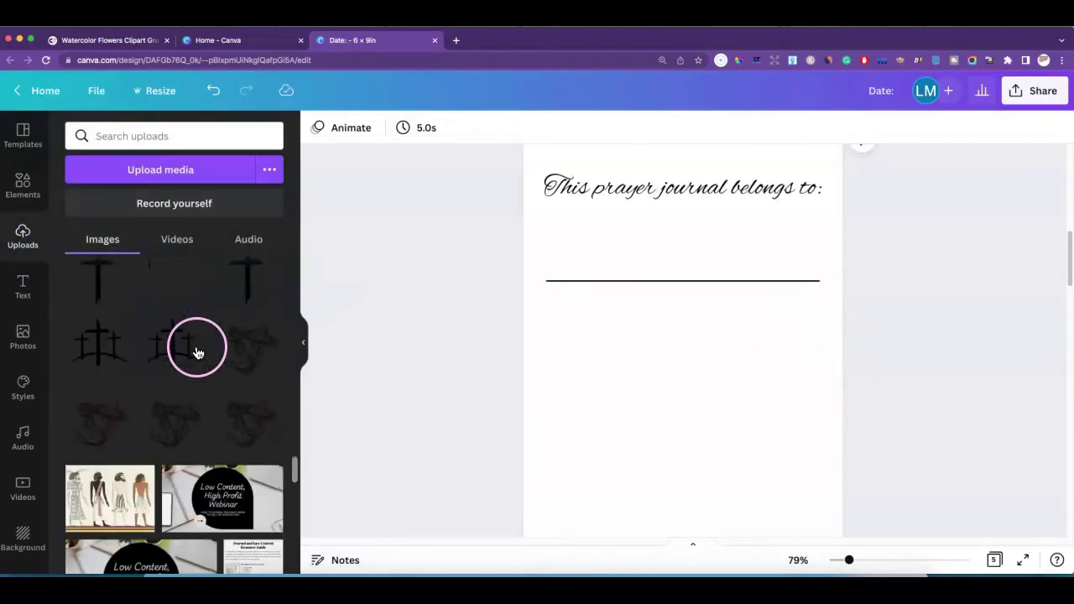
scroll(197, 353, "down", 3)
scroll(197, 344, "down", 4)
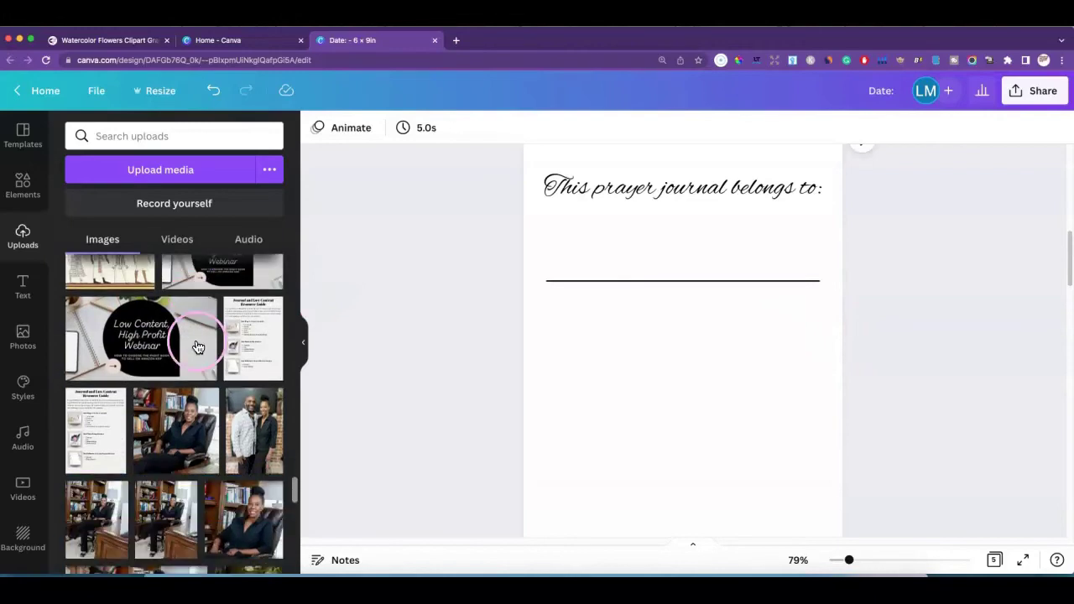
scroll(189, 369, "up", 8)
scroll(184, 378, "up", 5)
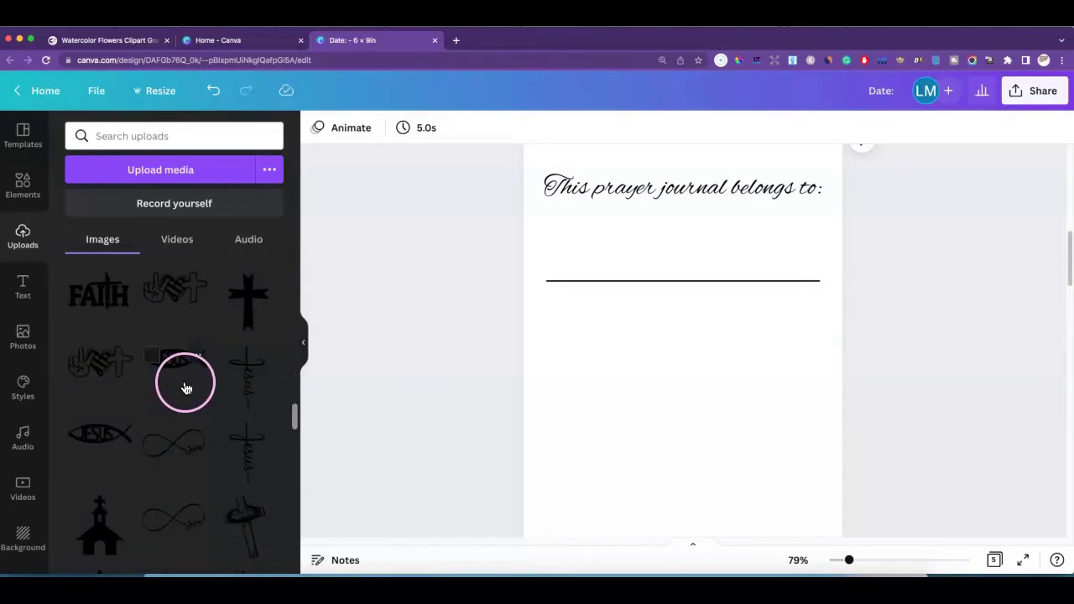
Try the anchor-and-cross graphic on the "This prayer journal belongs to:" page, then remove it
scroll(117, 372, "down", 2)
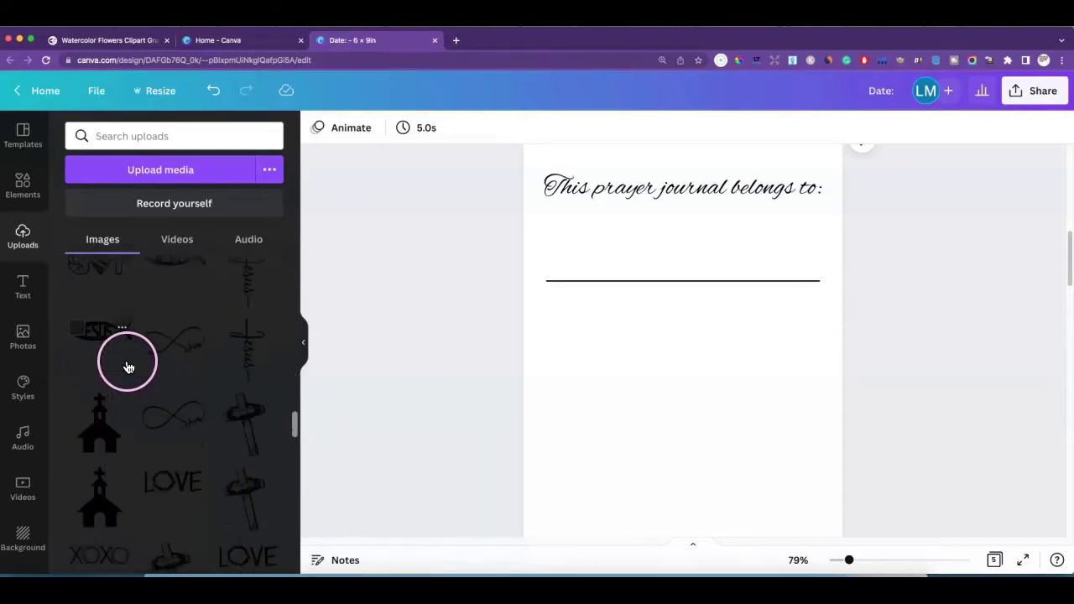
scroll(127, 367, "down", 1)
scroll(127, 368, "down", 3)
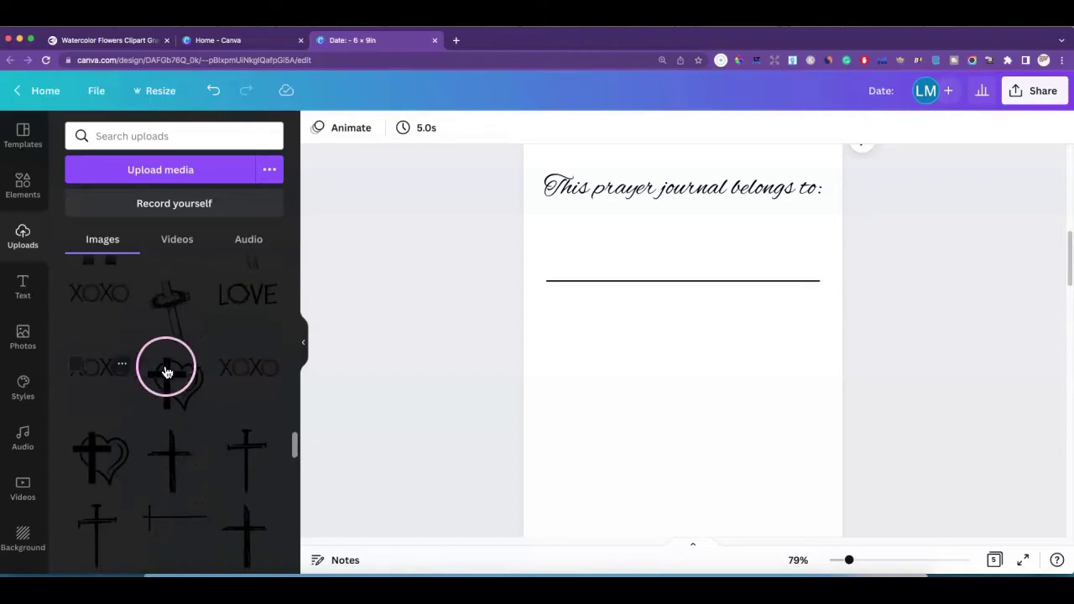
scroll(188, 413, "down", 2)
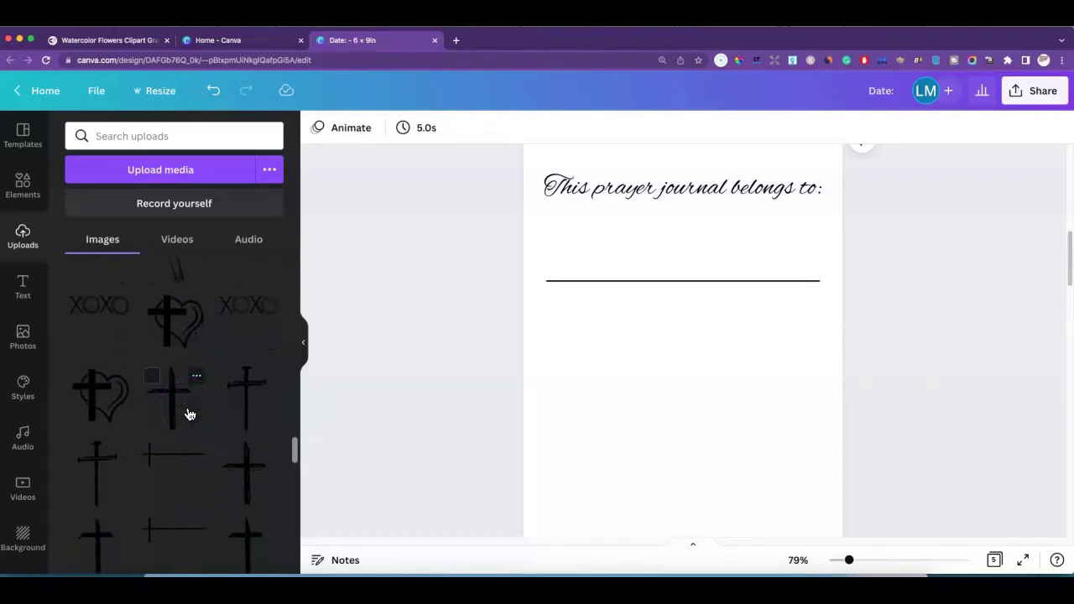
scroll(190, 414, "down", 2)
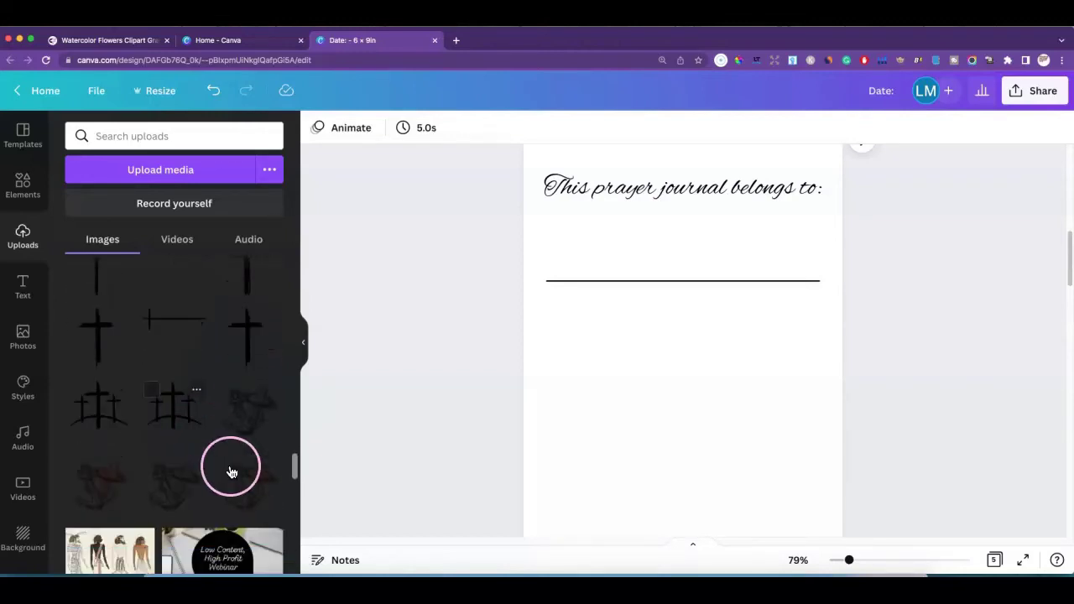
left_click(244, 494)
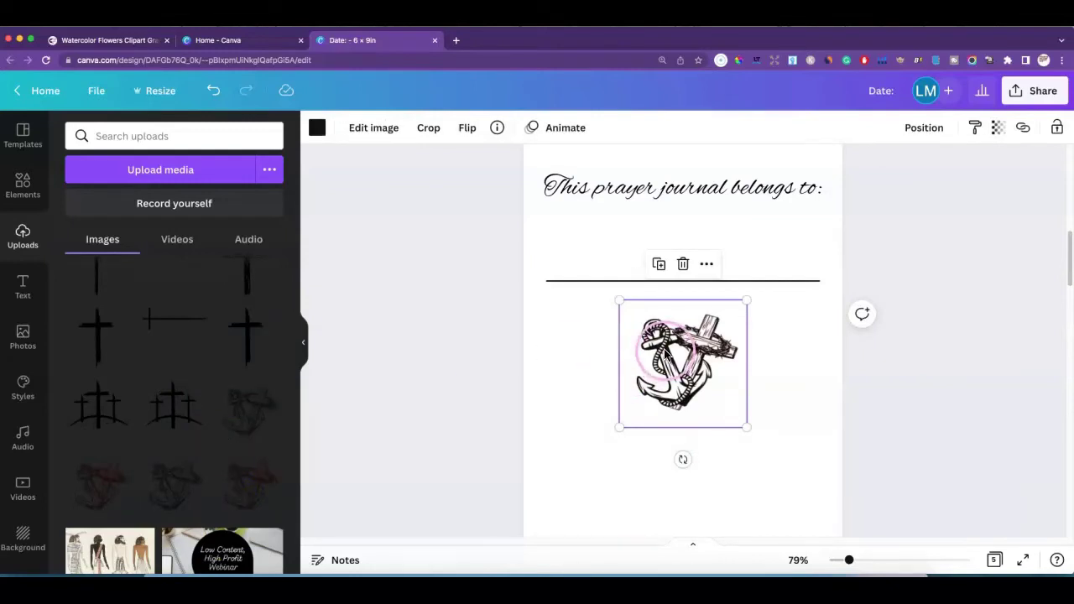
key("Delete")
Add the Jesus infinity graphic to the ownership page, enlarge it and place it below the name line
scroll(199, 386, "up", 3)
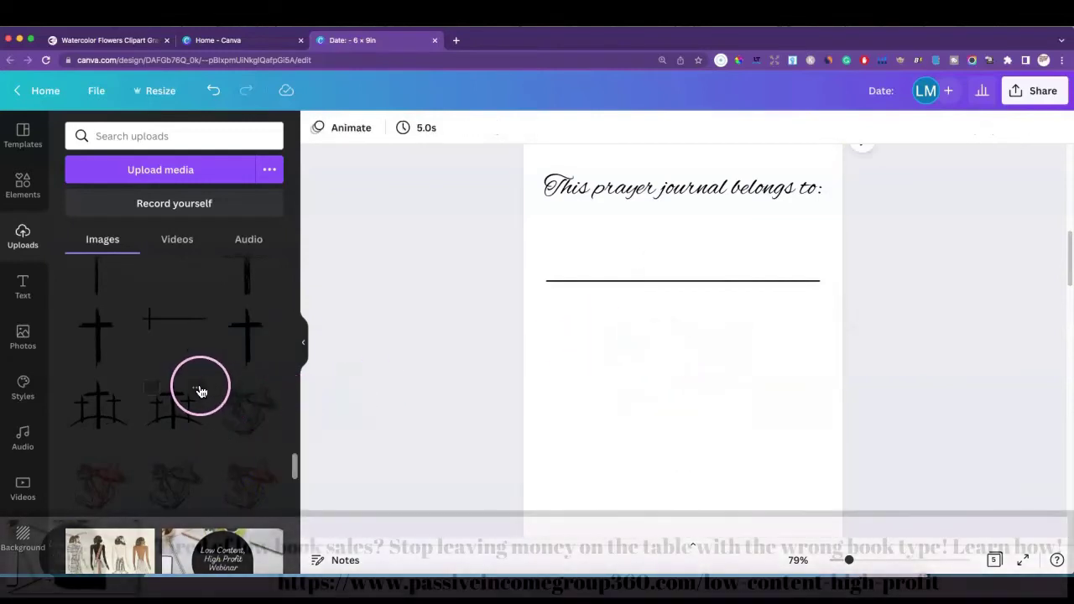
scroll(199, 391, "up", 5)
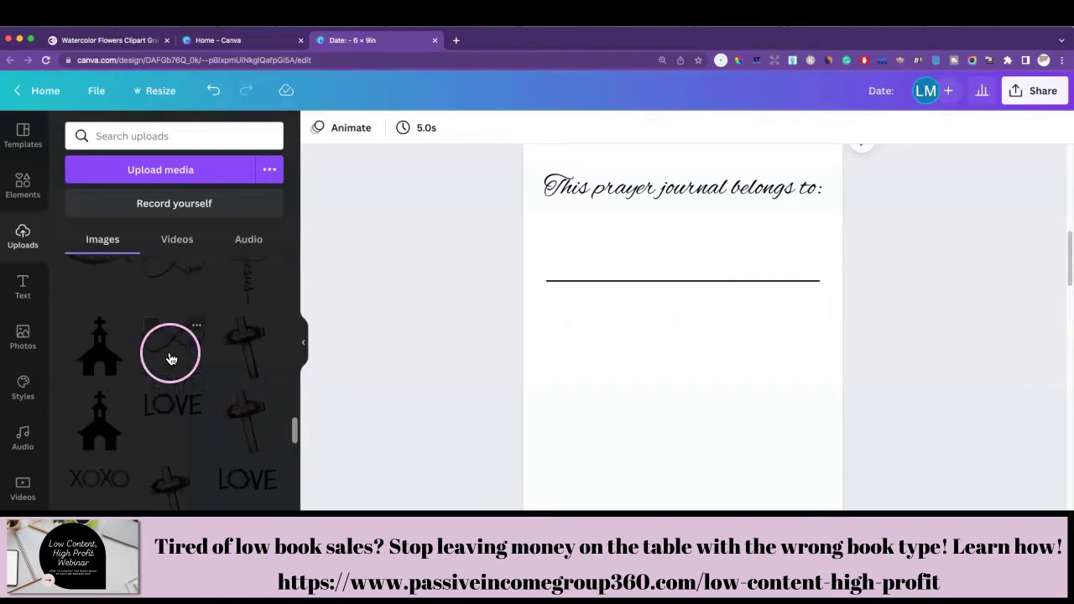
left_click(170, 359)
left_click_drag(746, 295, 892, 300)
left_click_drag(791, 328, 727, 468)
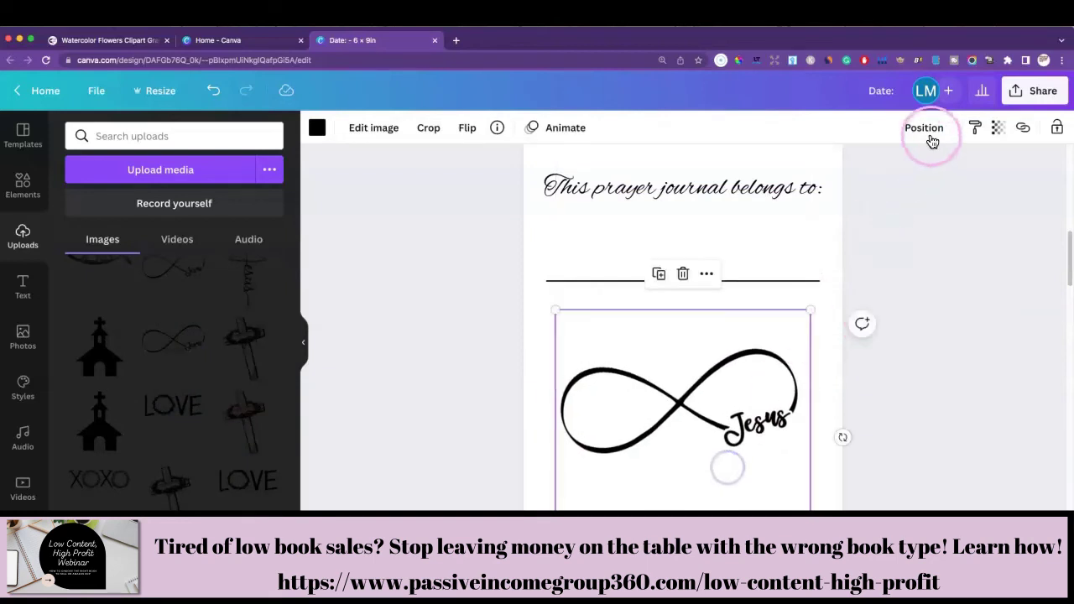
Set the Jesus infinity graphic's transparency to 7
left_click(997, 128)
left_click_drag(988, 183, 862, 192)
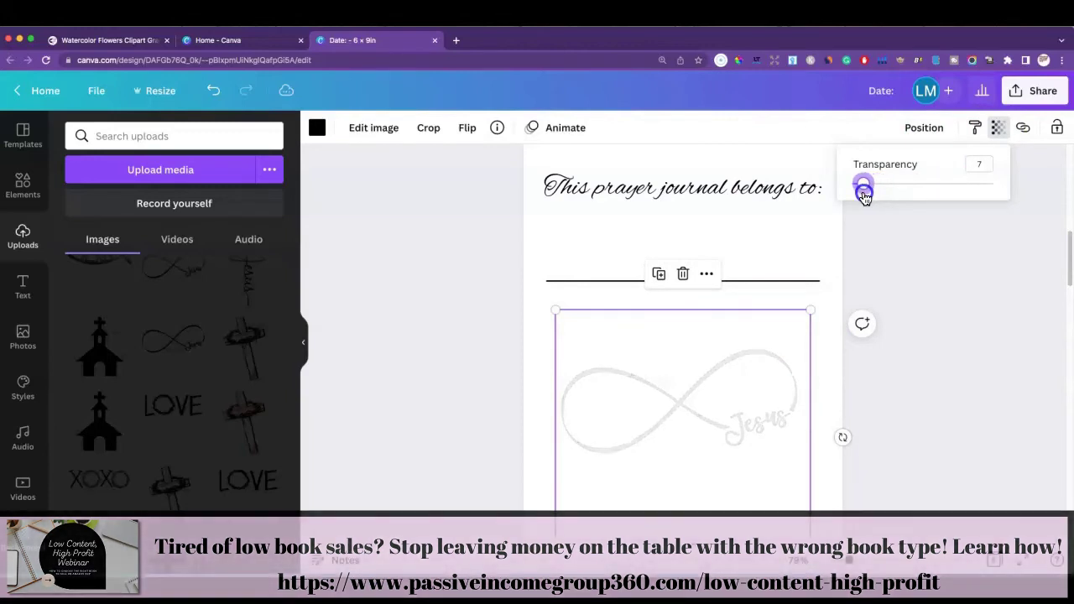
left_click(834, 304)
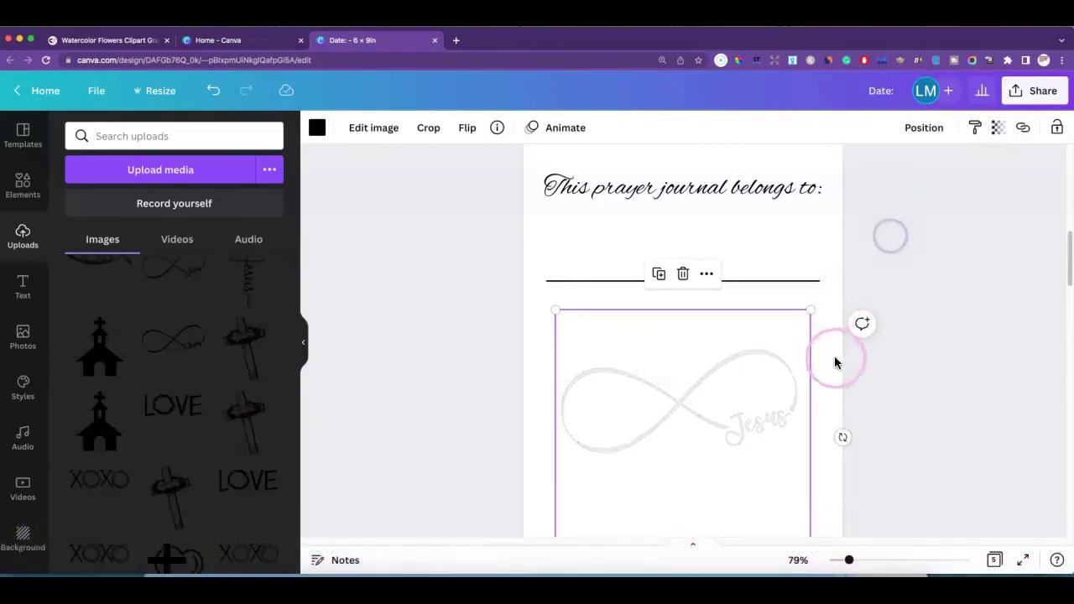
left_click(892, 360)
Shrink the Jesus infinity graphic and move it into the lower-right corner of the ownership page
scroll(757, 460, "down", 3)
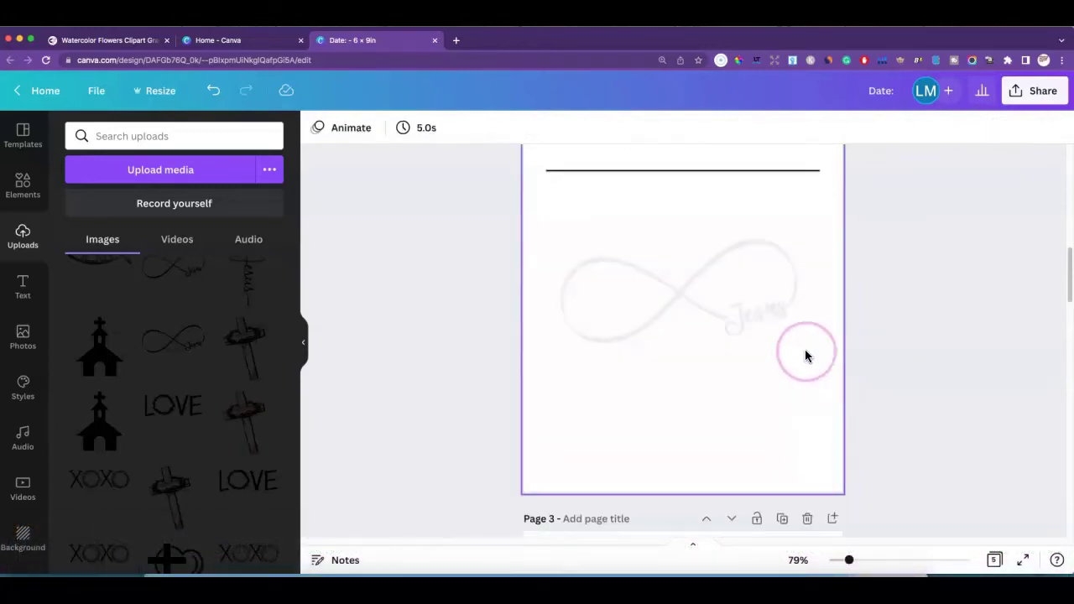
left_click(793, 226)
left_click_drag(803, 204, 732, 280)
left_click_drag(726, 362, 804, 447)
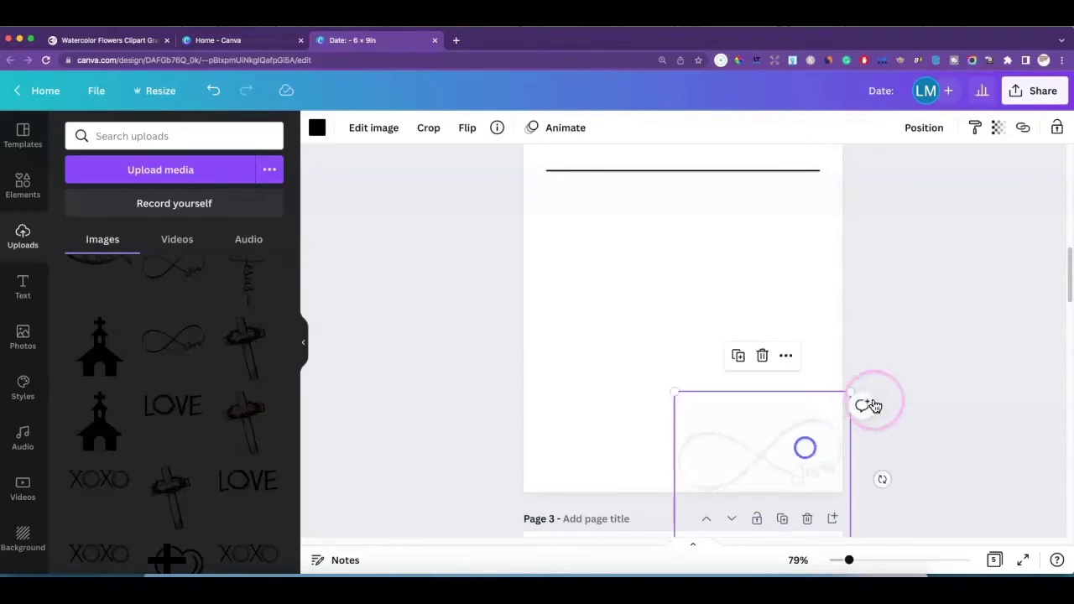
left_click(883, 401)
Check the blank first page and the ownership page, and look through the uploaded images for floral clipart
scroll(894, 386, "up", 4)
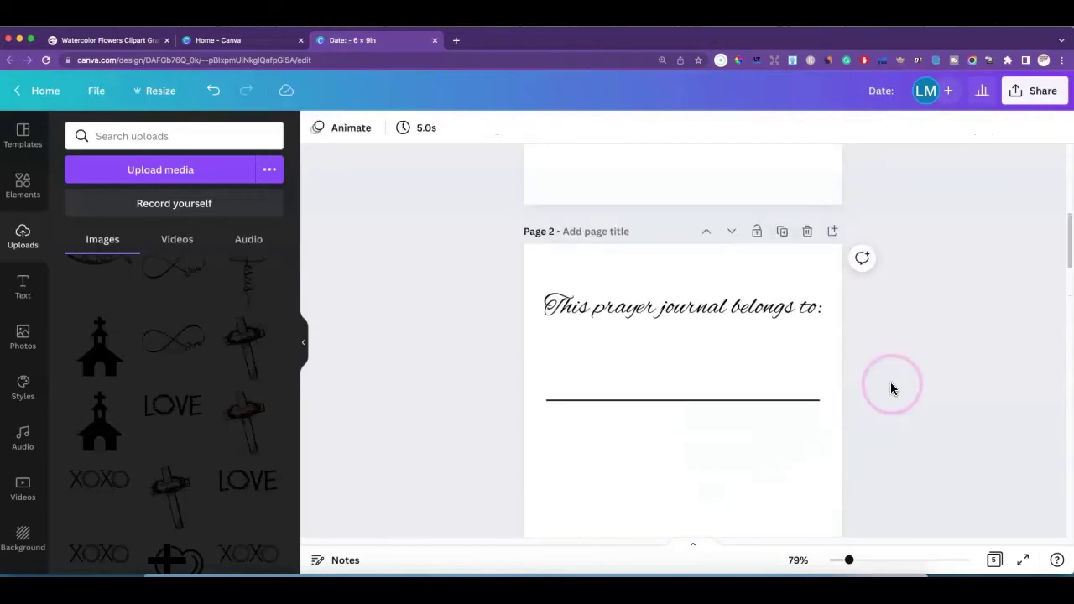
scroll(890, 394, "up", 5)
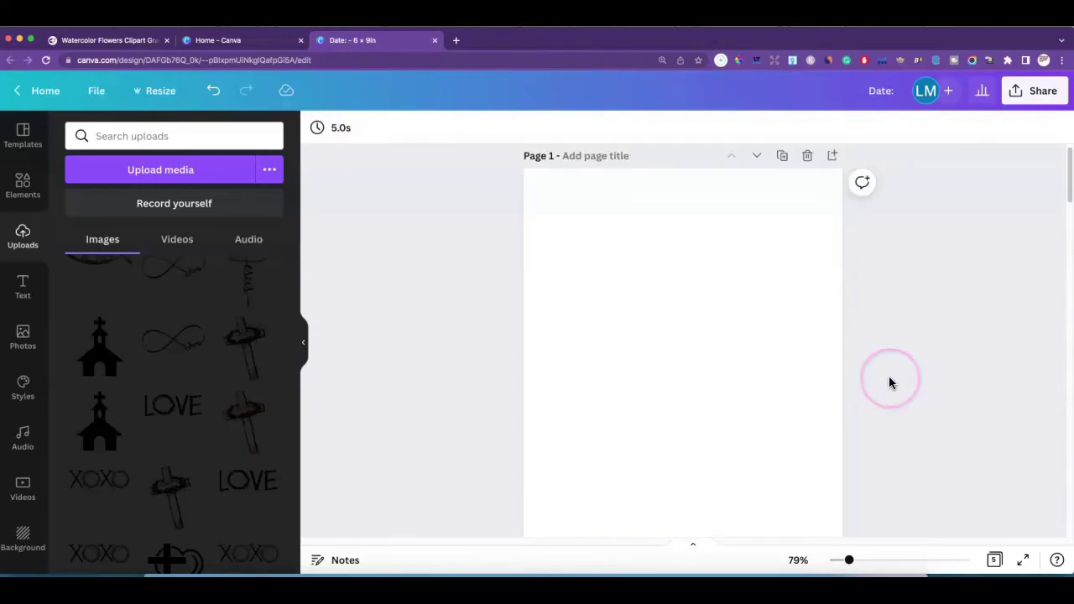
left_click(674, 281)
scroll(867, 284, "down", 5)
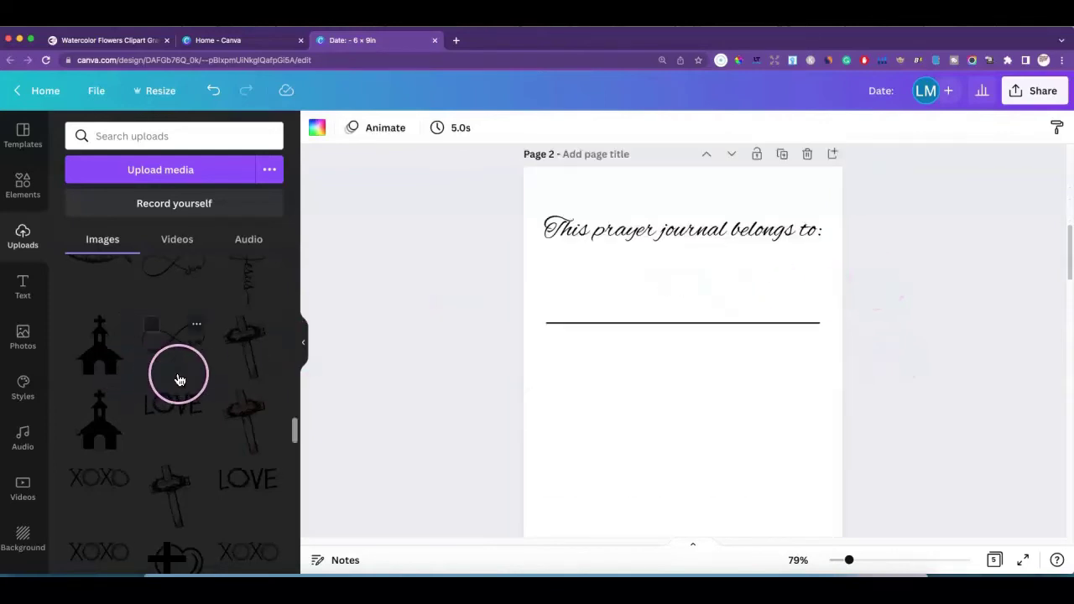
scroll(180, 378, "down", 5)
scroll(178, 380, "up", 10)
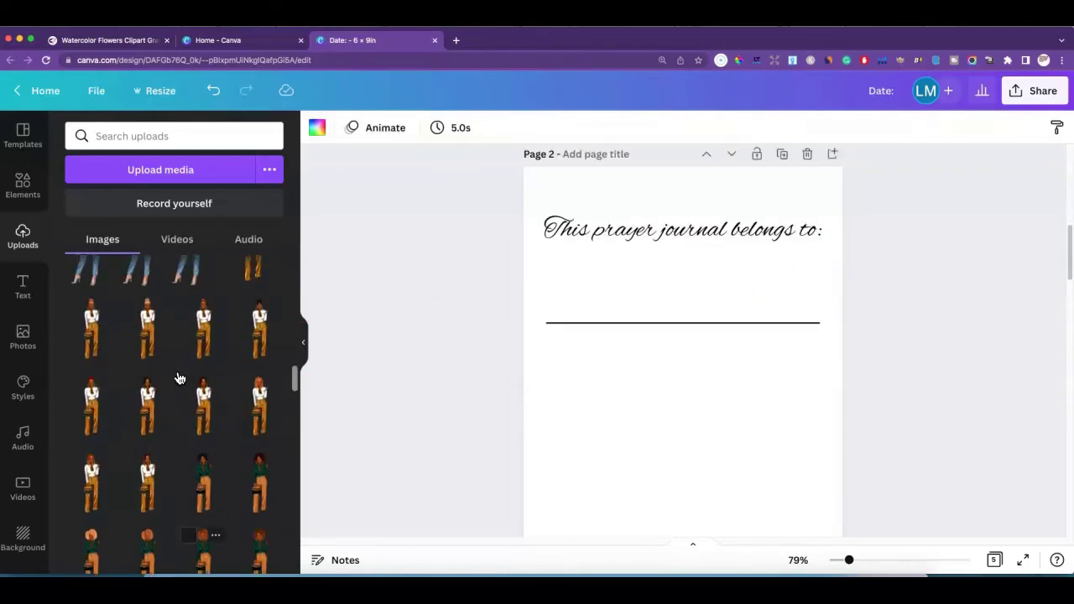
scroll(180, 377, "up", 3)
left_click(563, 366)
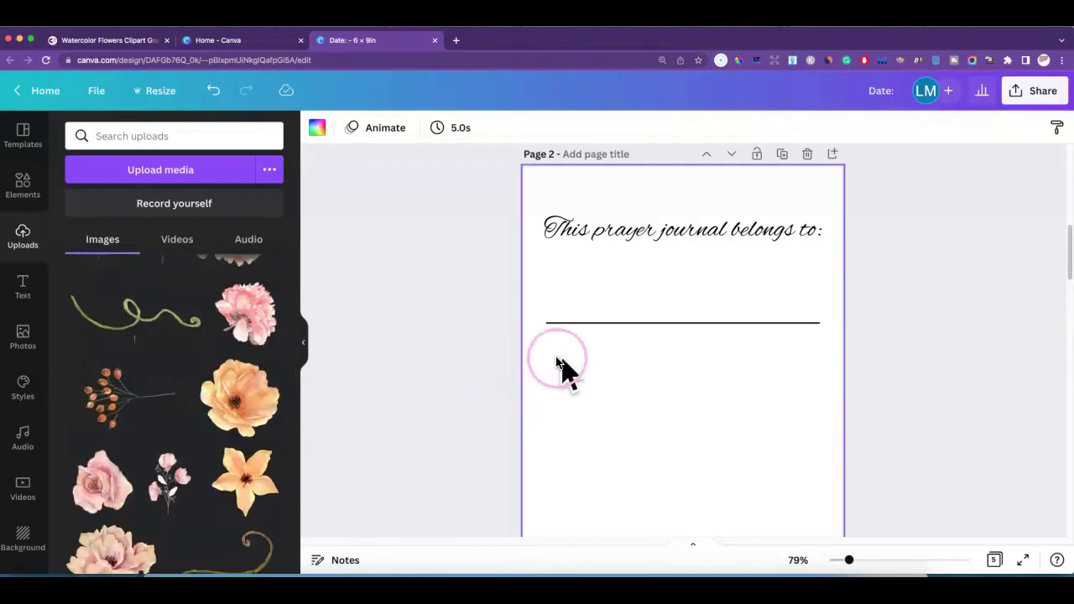
left_click(224, 392)
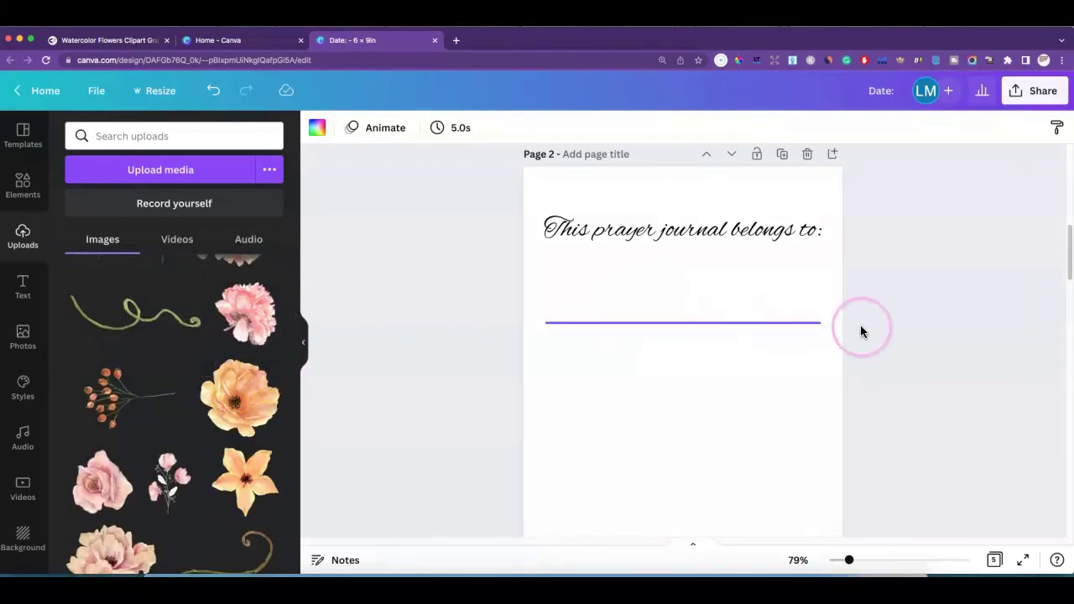
Add the orange five-petal flower to the Sermon Notes page, shrink it and place it in the page's upper-left corner
scroll(812, 383, "down", 1)
scroll(812, 384, "down", 10)
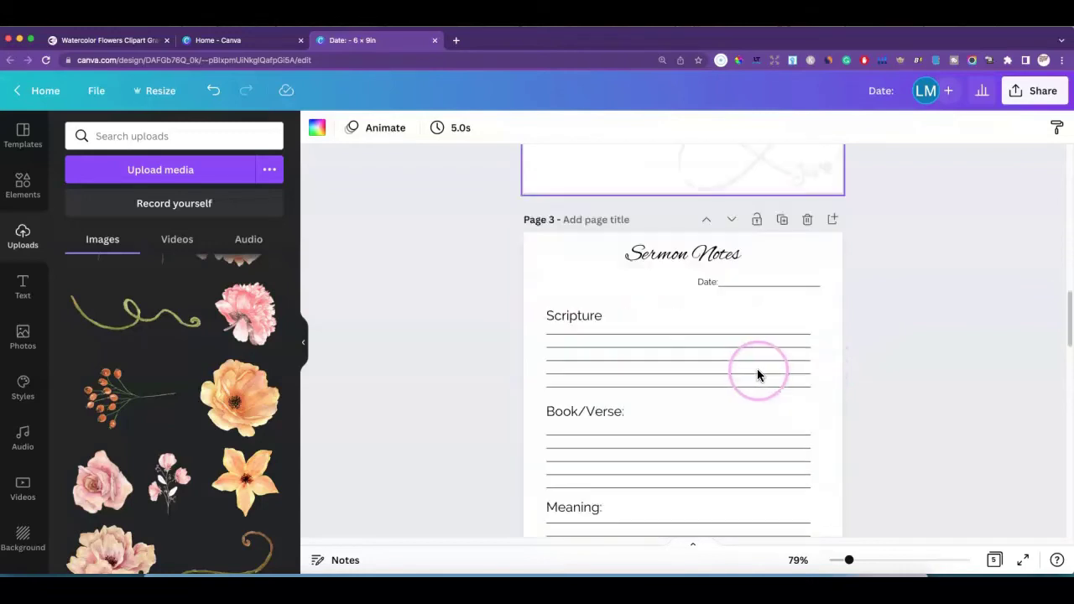
scroll(801, 352, "down", 1)
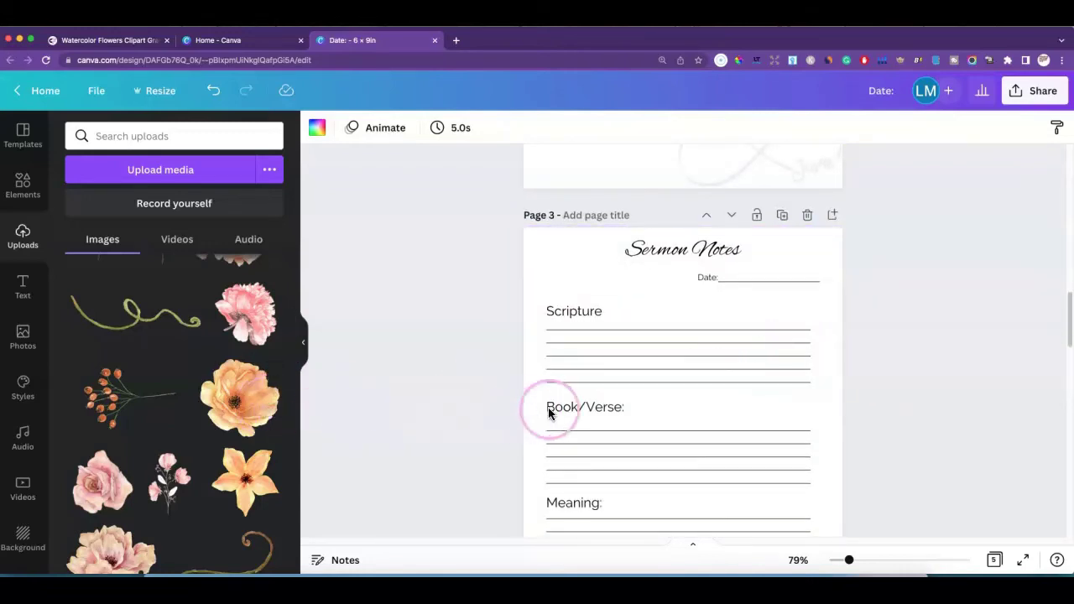
left_click(239, 470)
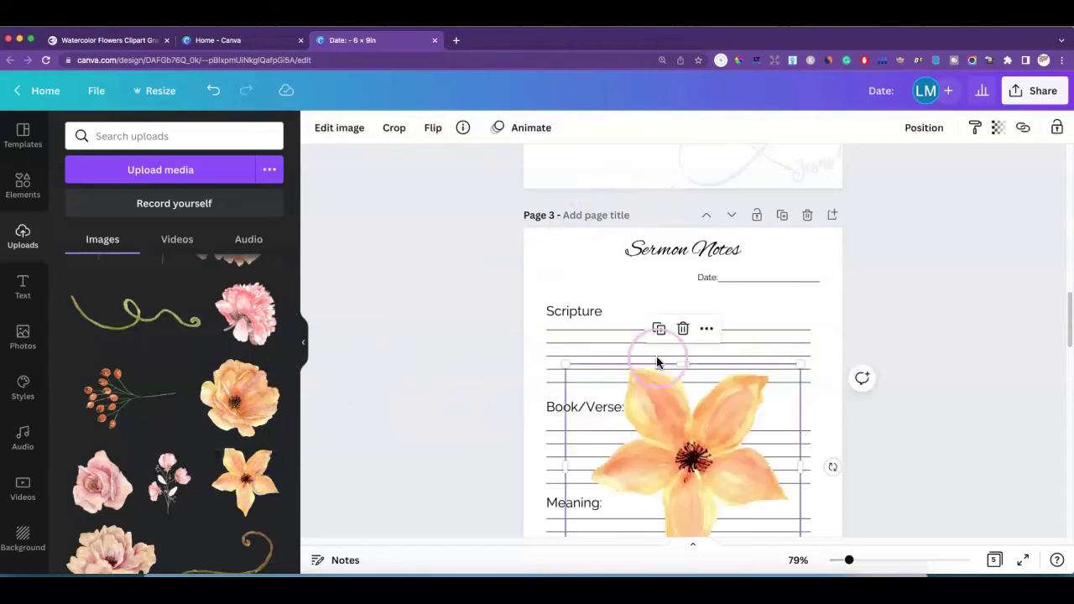
left_click_drag(705, 437, 654, 300)
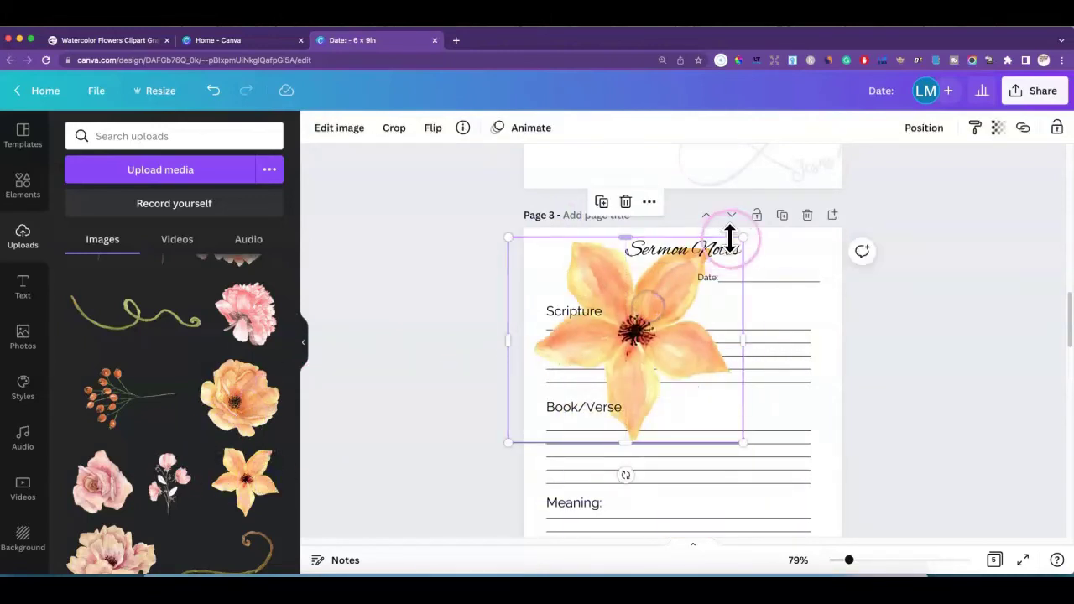
left_click_drag(742, 238, 618, 346)
left_click_drag(564, 382, 574, 258)
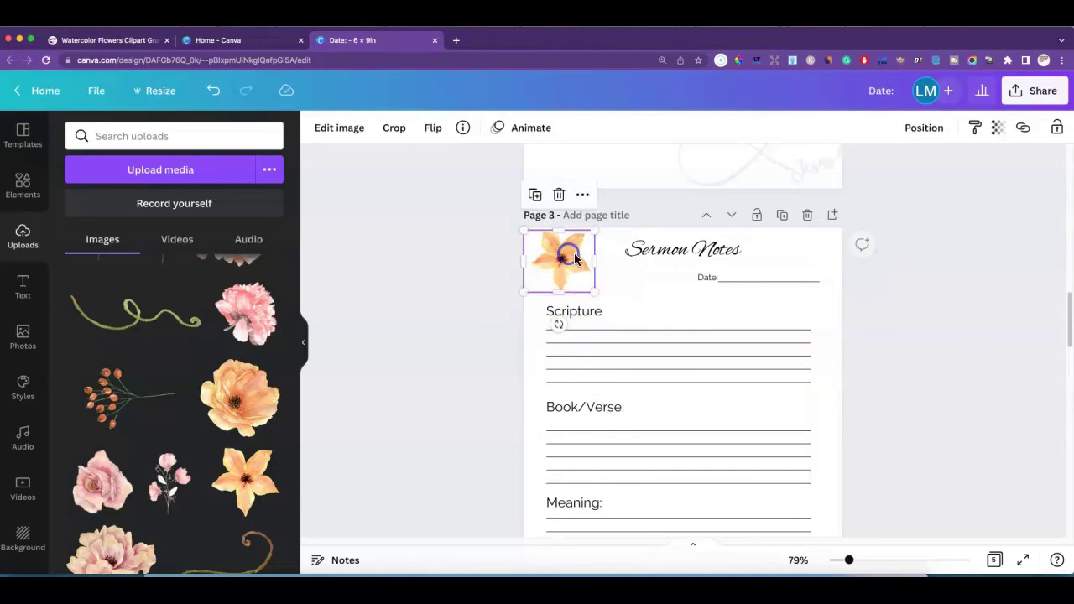
left_click(913, 309)
Look through the uploaded flowers, leaves and wreaths for further clipart for the Sermon Notes page
left_click(663, 292)
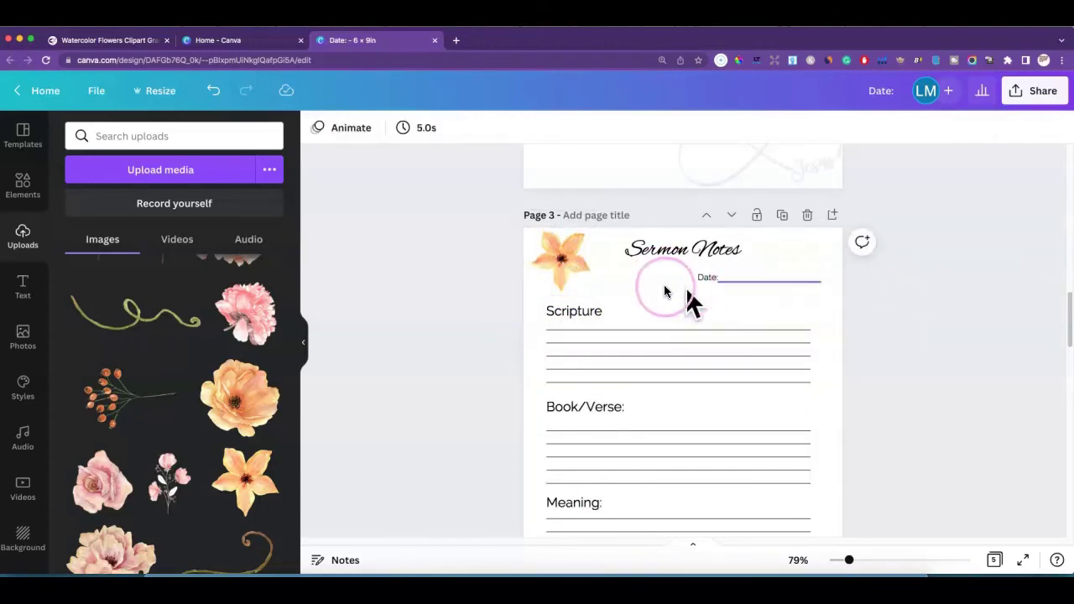
left_click(573, 290)
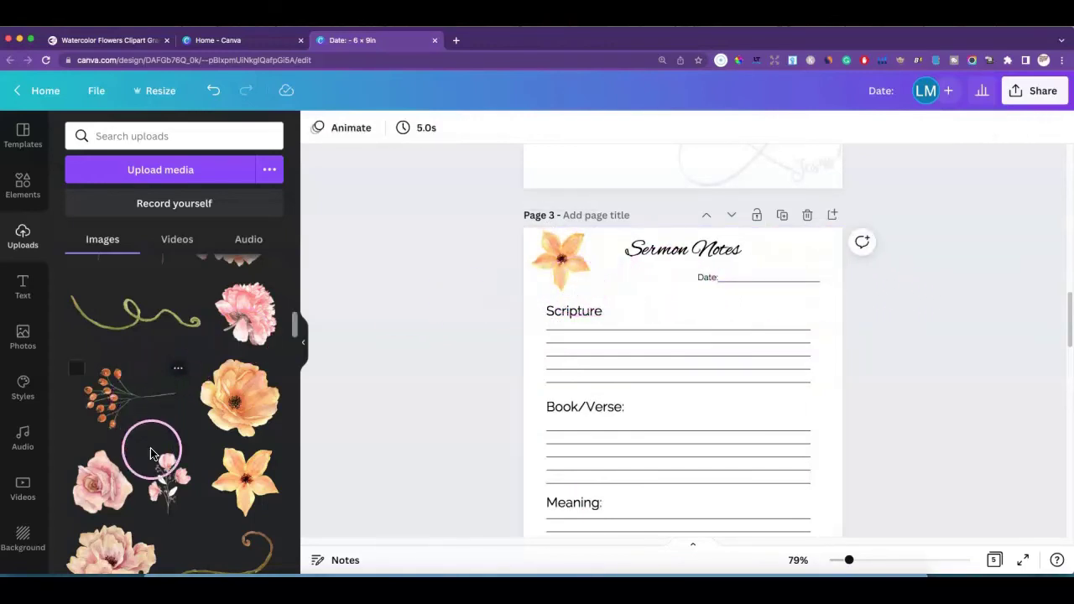
scroll(243, 455, "down", 2)
scroll(243, 456, "down", 3)
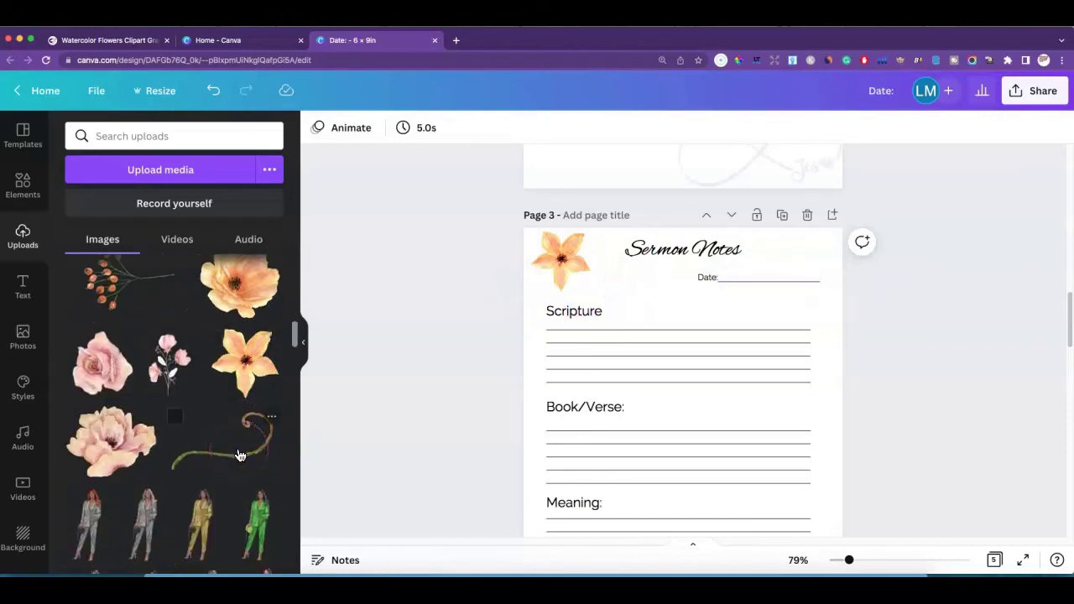
scroll(239, 455, "up", 5)
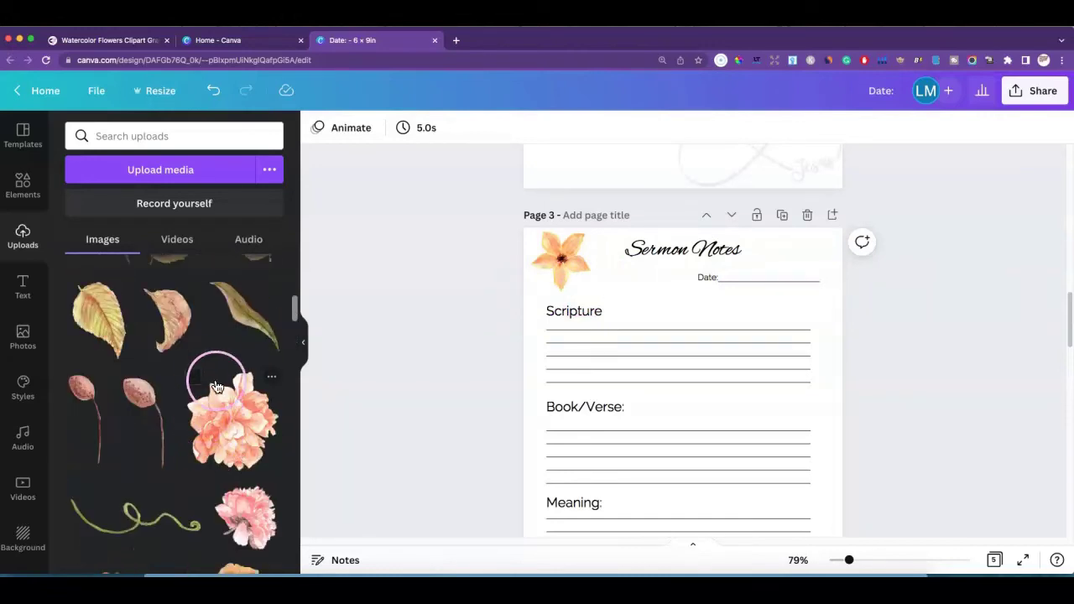
scroll(215, 386, "up", 6)
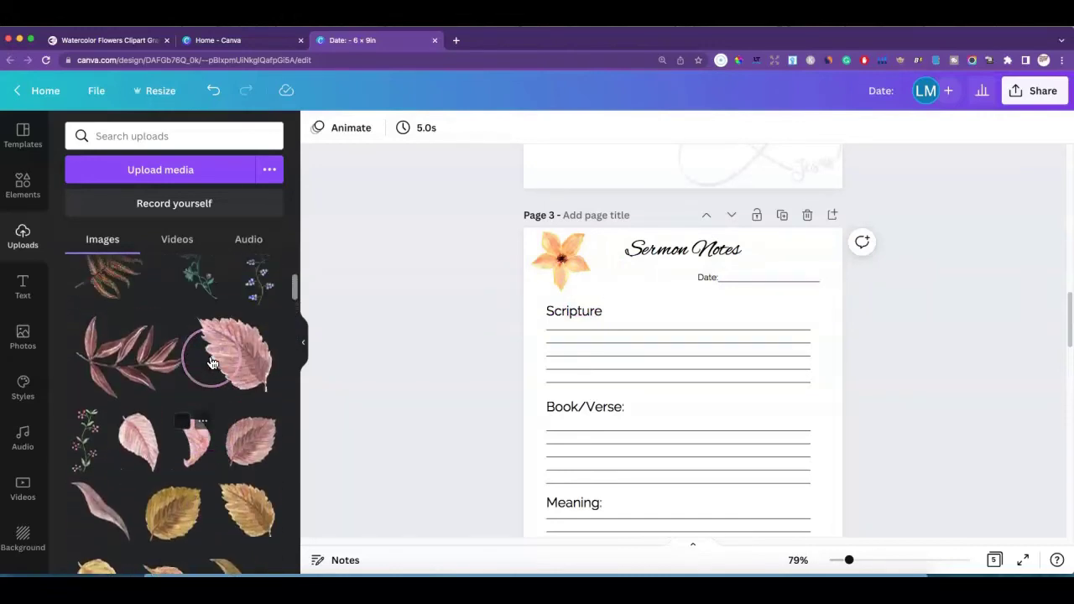
scroll(212, 362, "up", 5)
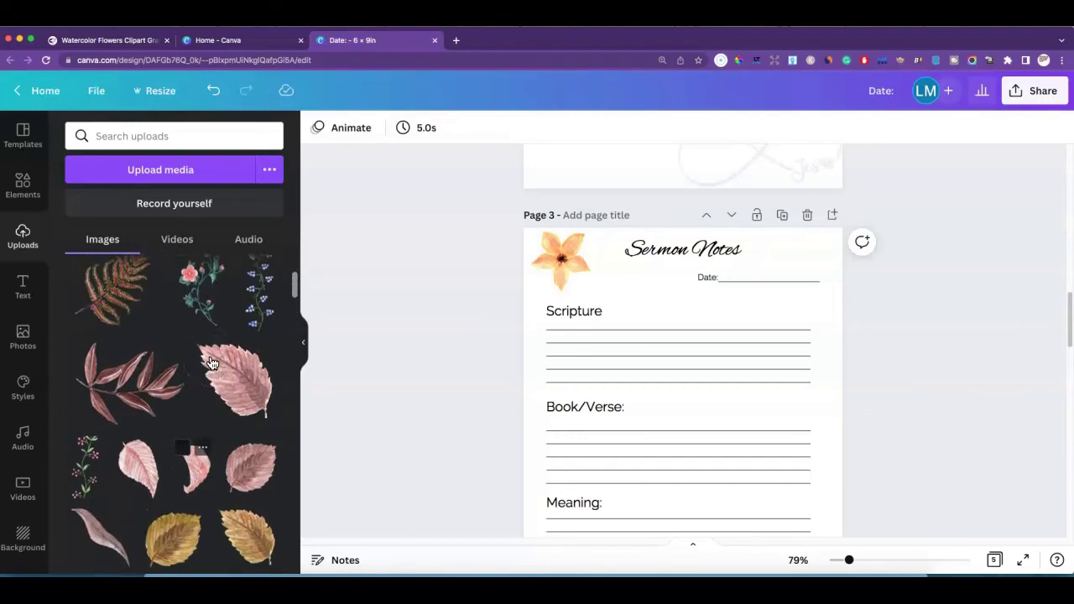
Set the transparency of the orange flower beside the Sermon Notes title to 37
left_click(590, 269)
left_click(1001, 128)
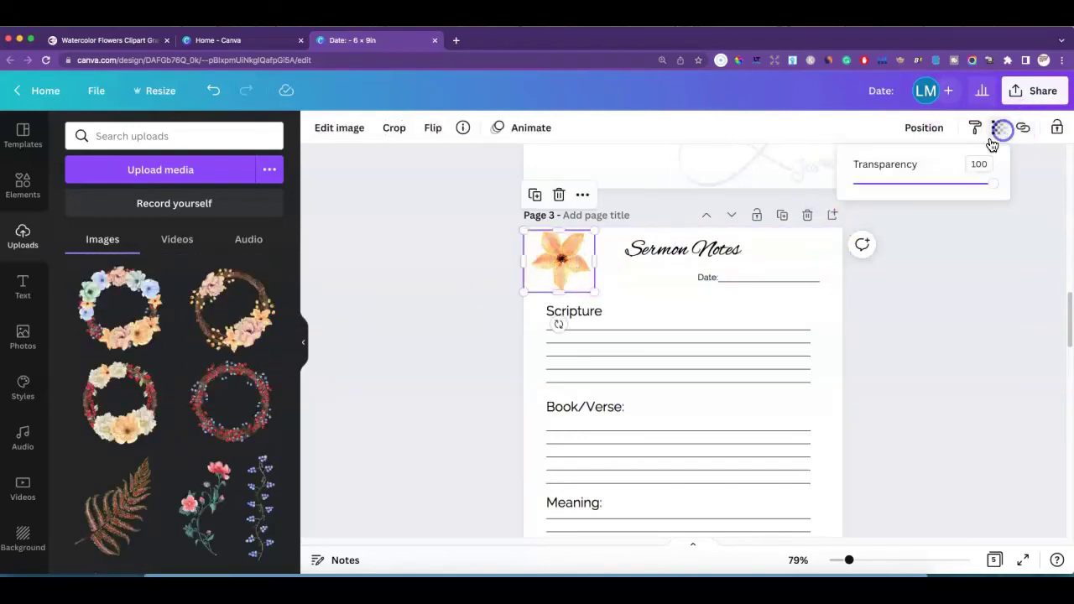
left_click_drag(993, 183, 929, 184)
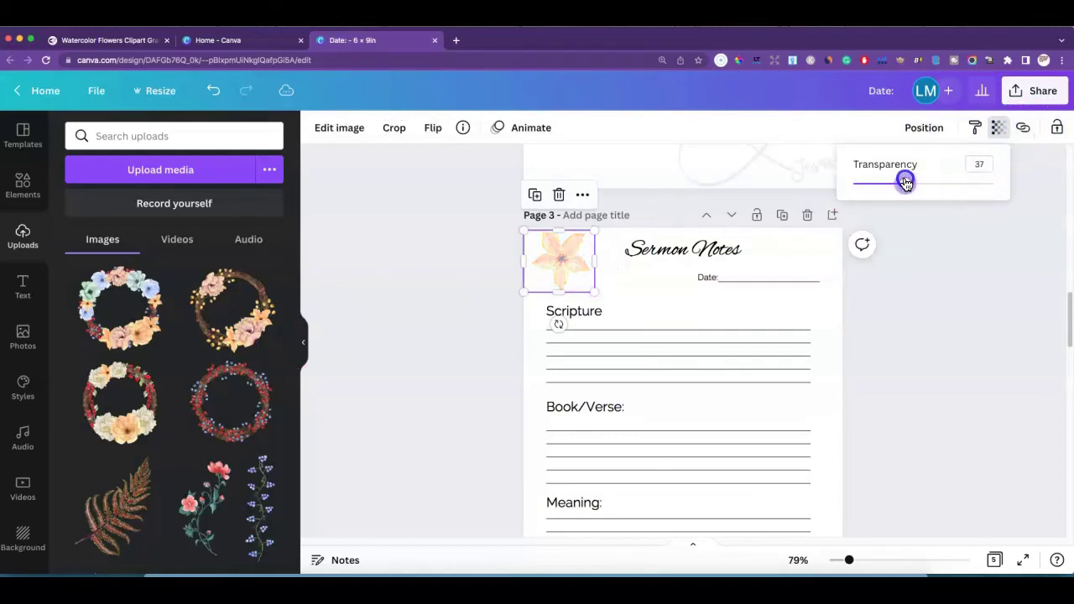
left_click(895, 225)
left_click(895, 227)
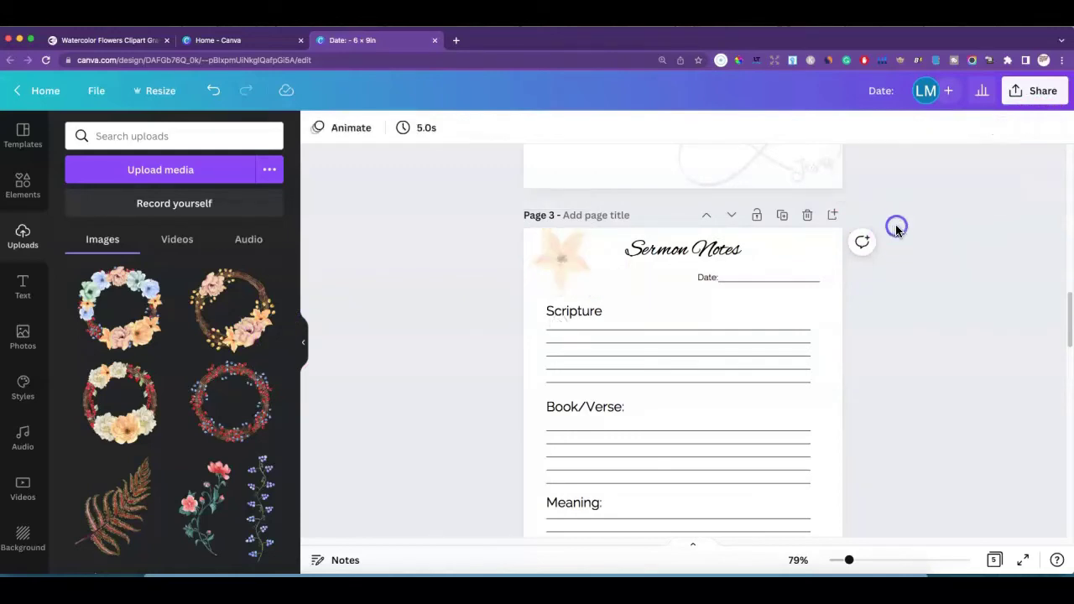
Add the brown twig wreath with pink and orange flowers to the Sermon Notes page, enlarge it and centre it over the writing lines
scroll(857, 333, "down", 2)
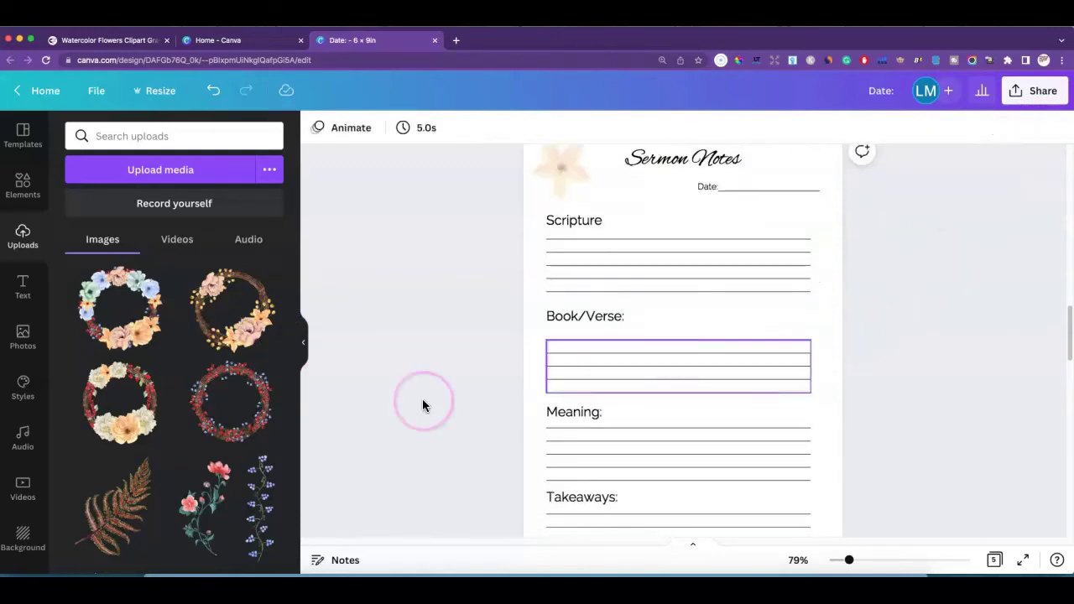
scroll(318, 437, "down", 2)
scroll(503, 465, "up", 6)
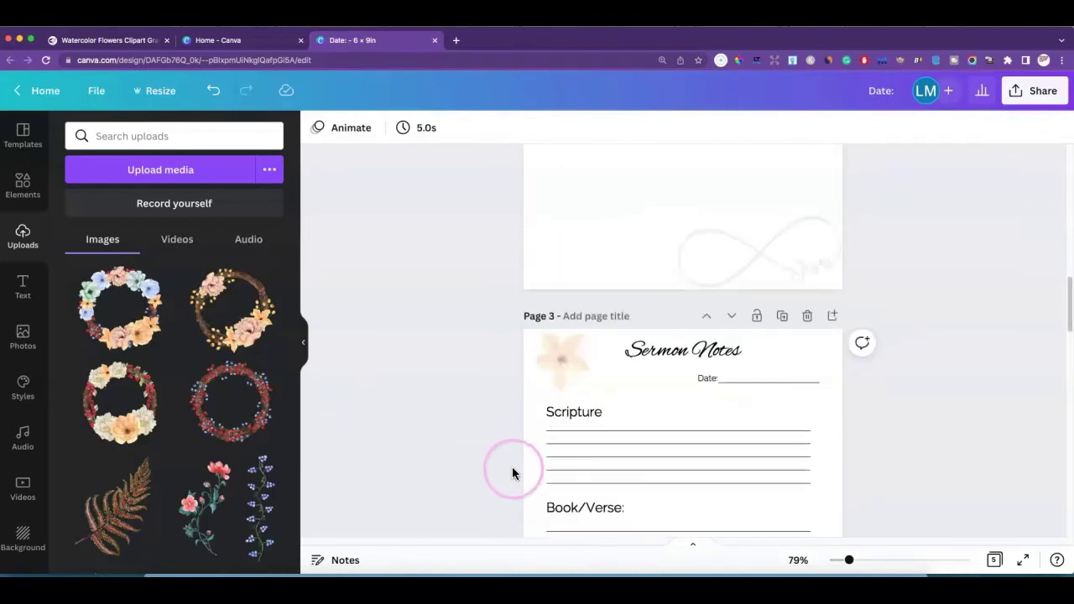
scroll(593, 426, "down", 2)
left_click(233, 304)
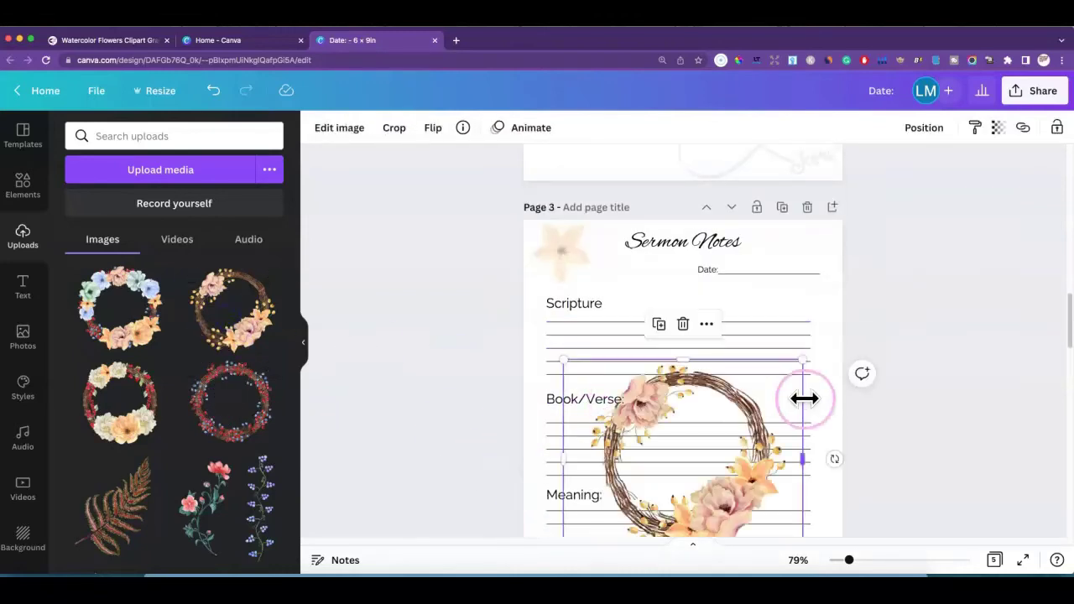
left_click_drag(751, 413, 751, 374)
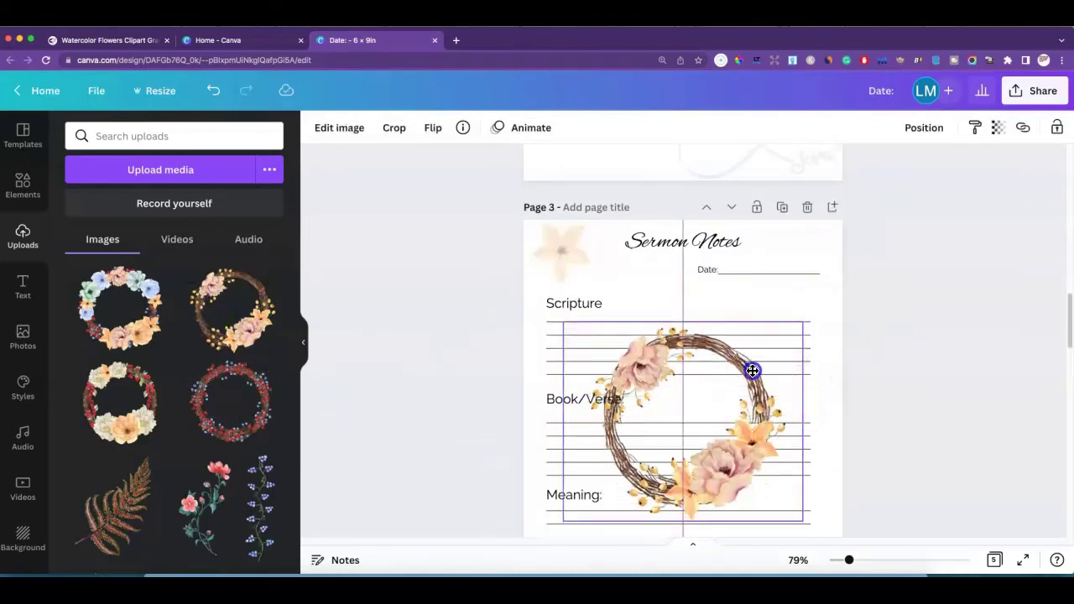
scroll(866, 417, "down", 1)
scroll(869, 407, "down", 3)
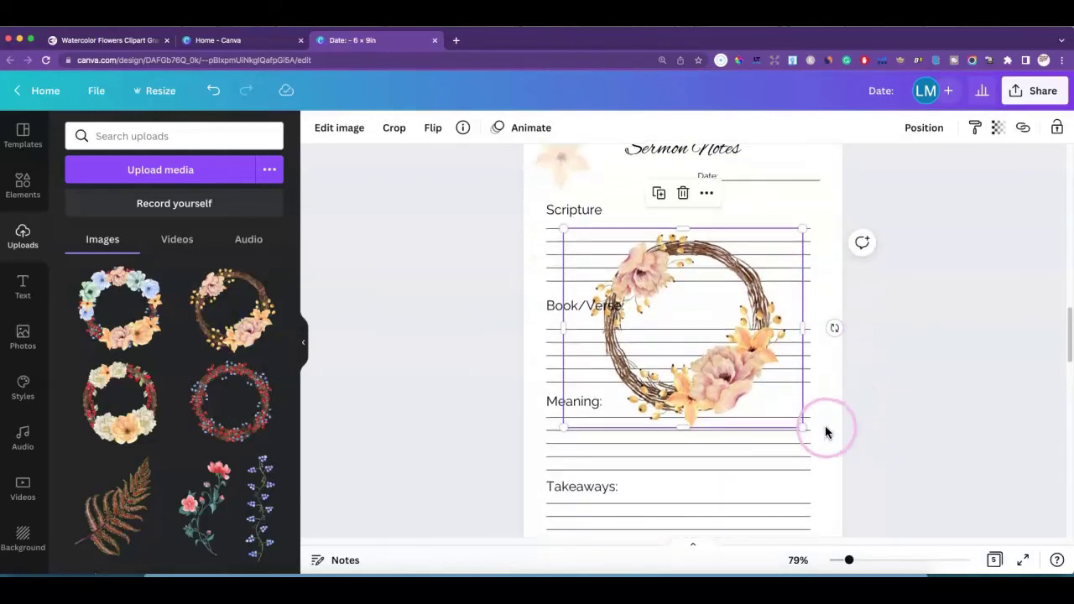
left_click_drag(803, 427, 834, 474)
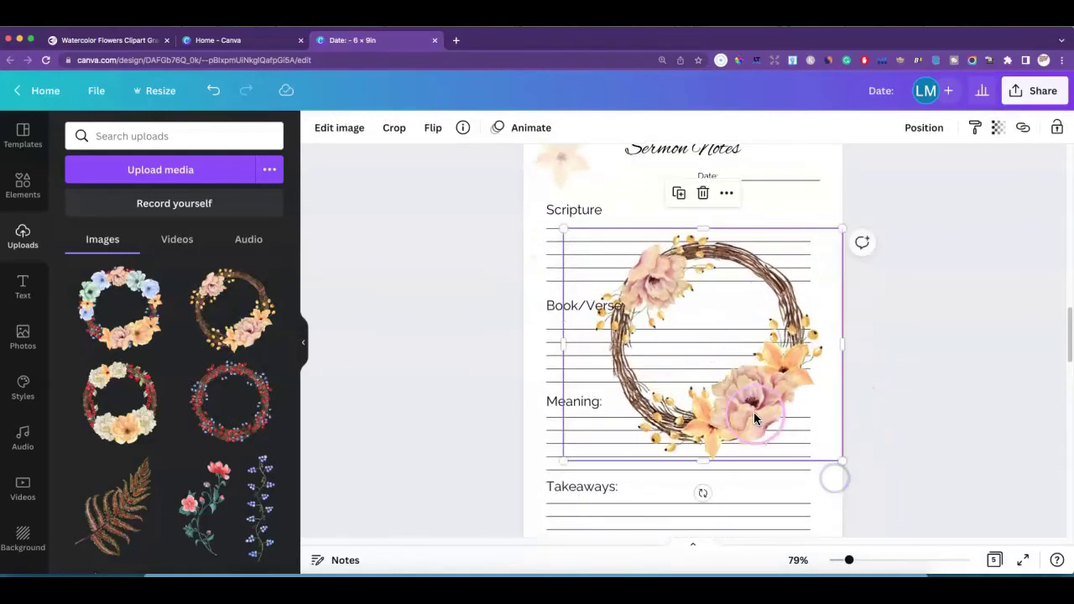
left_click_drag(753, 412, 731, 435)
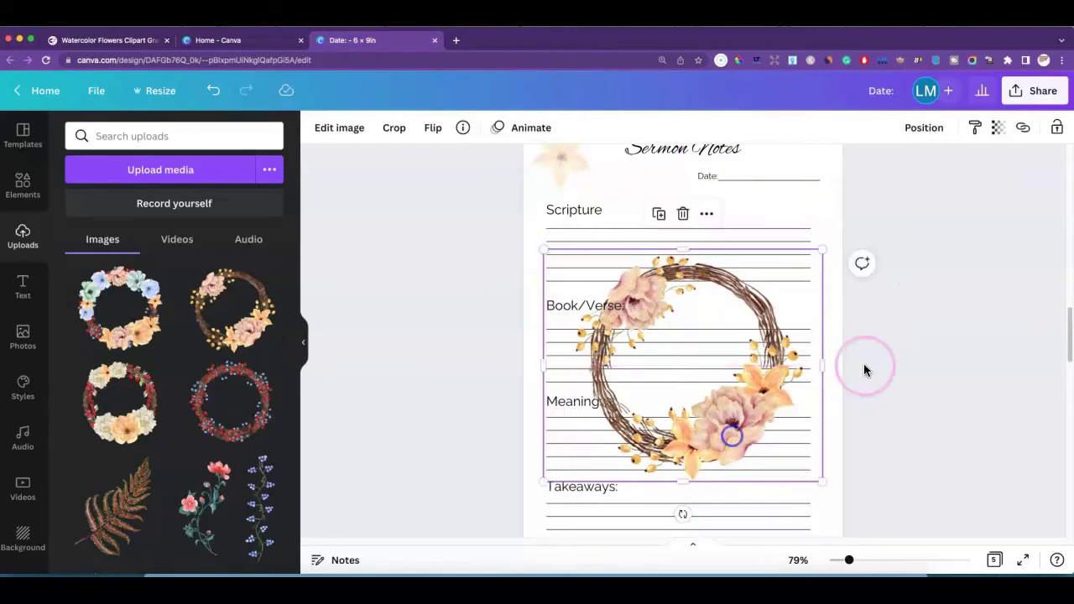
Send the wreath to the back of the Sermon Notes page and set its transparency to 23
left_click(924, 130)
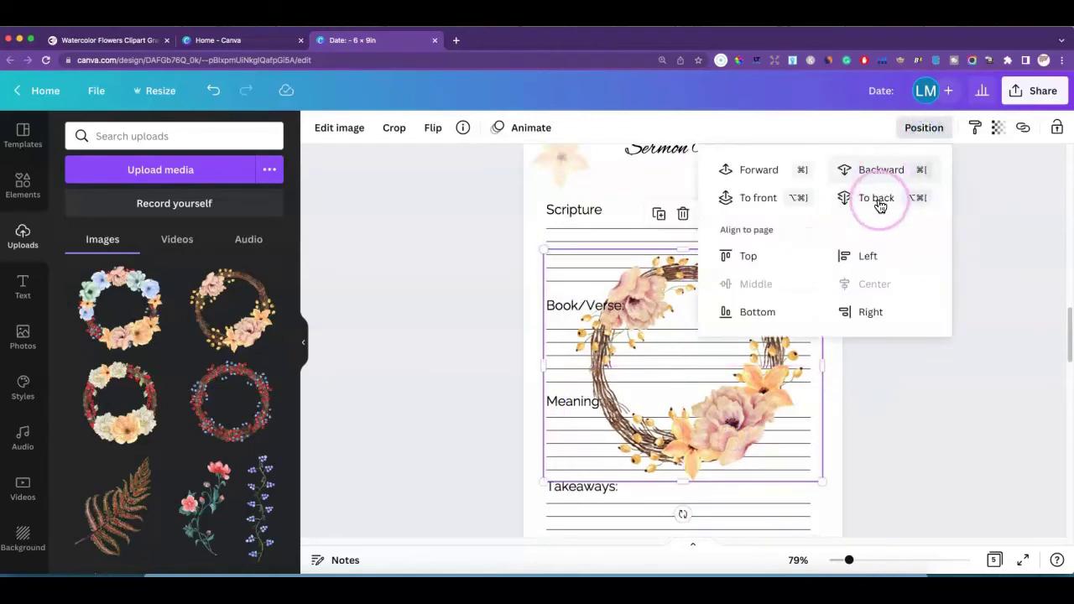
left_click(993, 181)
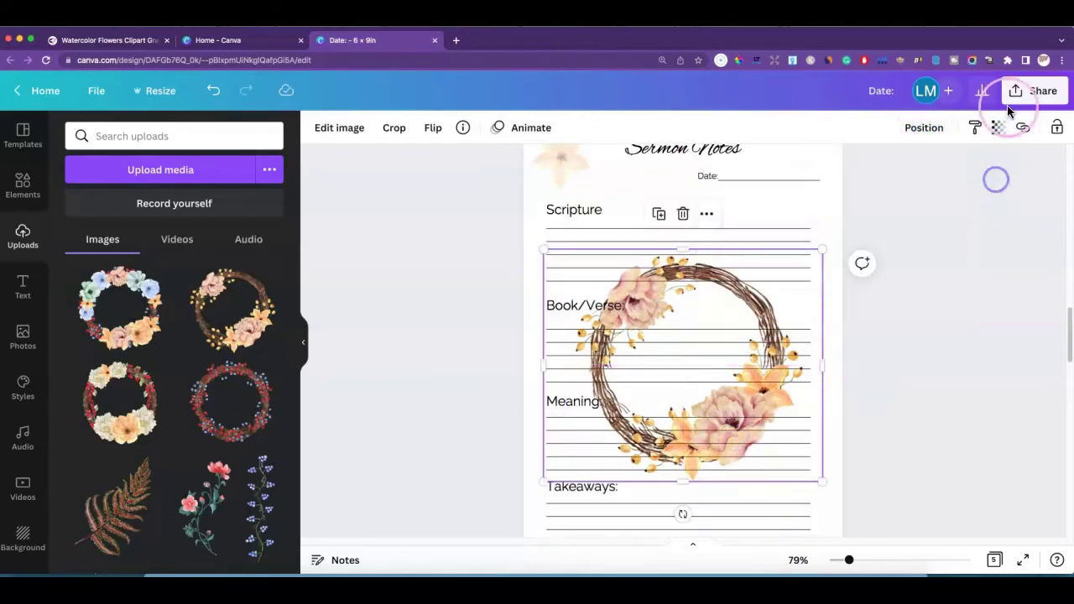
left_click(997, 127)
left_click_drag(988, 189, 893, 189)
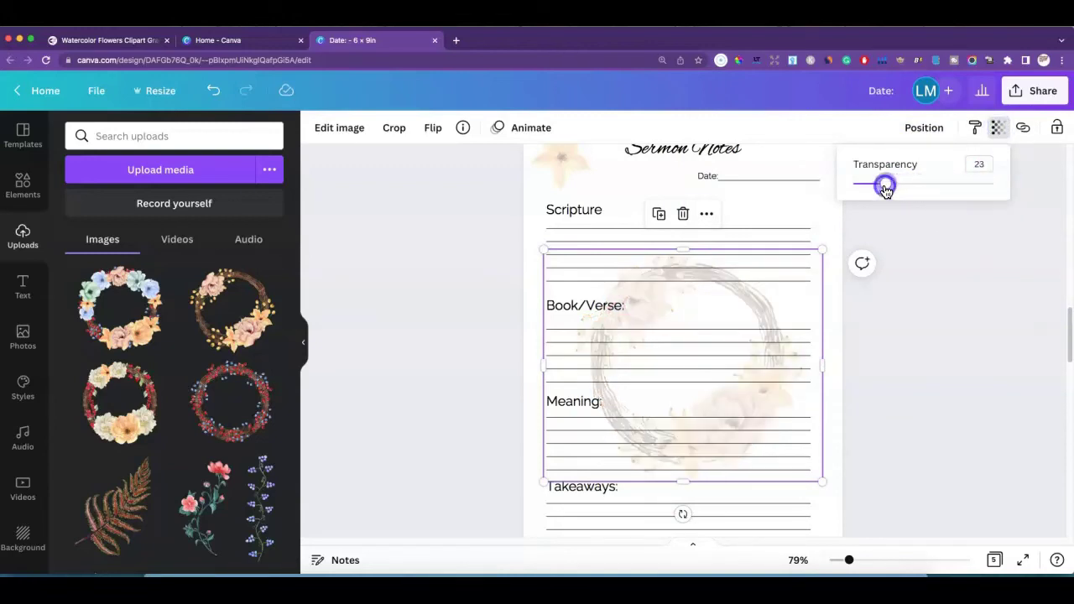
Bring the wreath to the front of the Sermon Notes page and set its transparency to 31
left_click(926, 130)
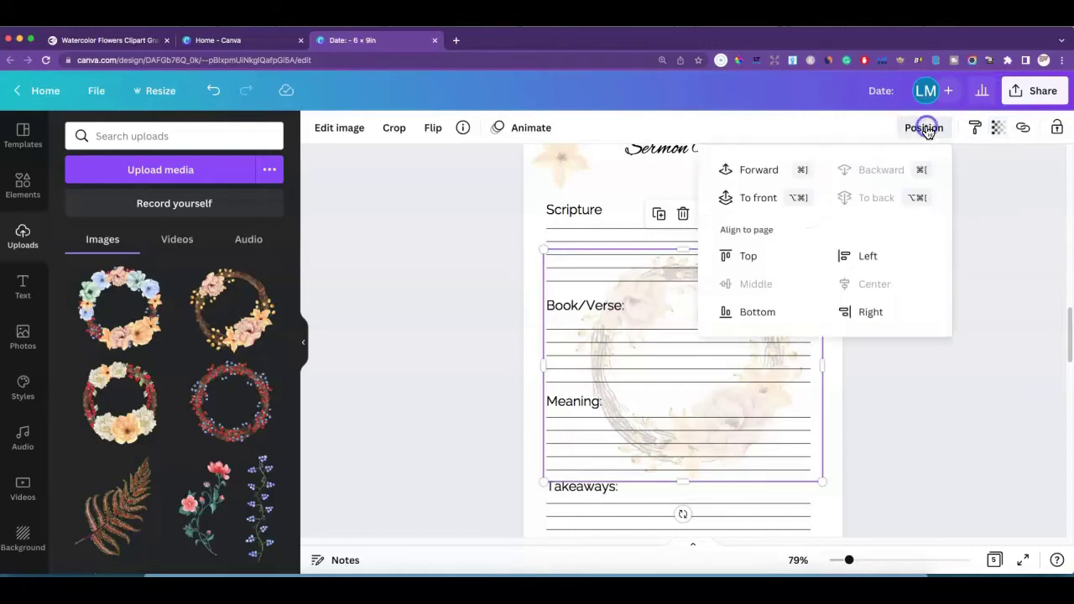
left_click(759, 174)
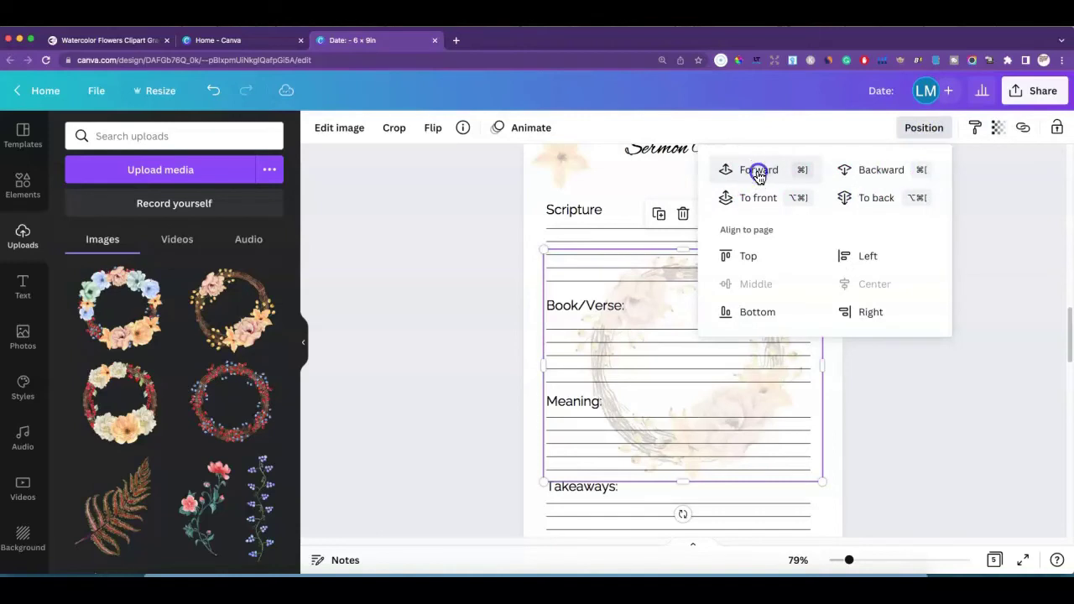
left_click(759, 198)
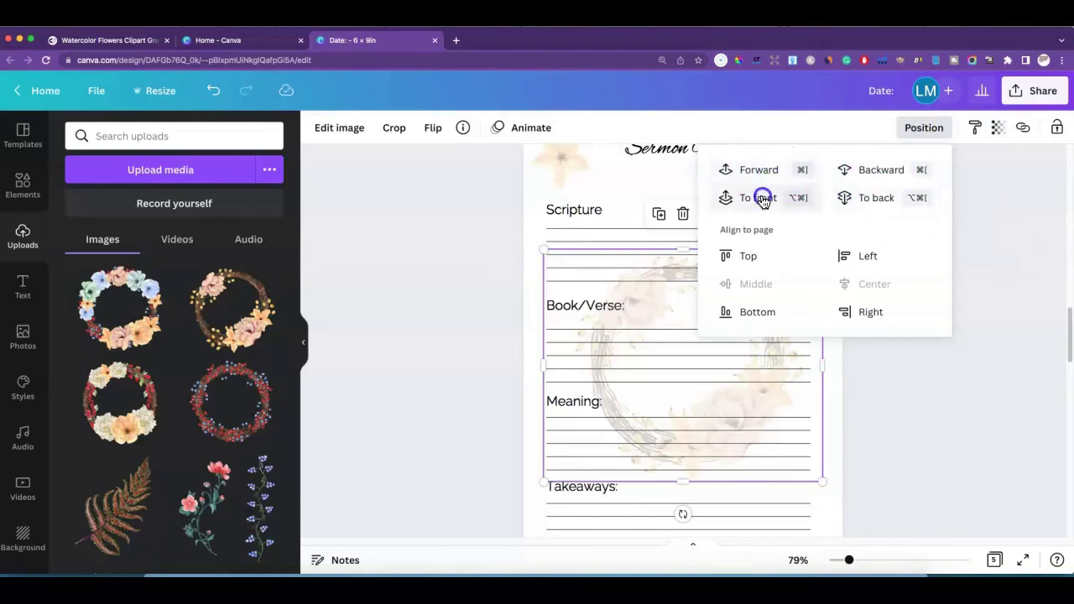
left_click(997, 126)
left_click_drag(890, 185, 913, 185)
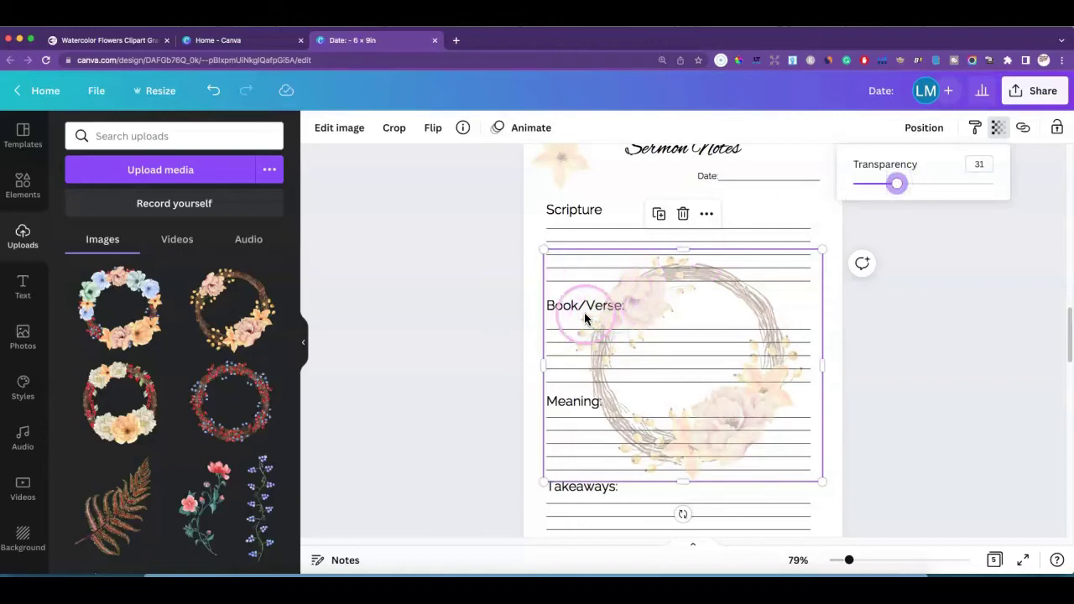
left_click(564, 366)
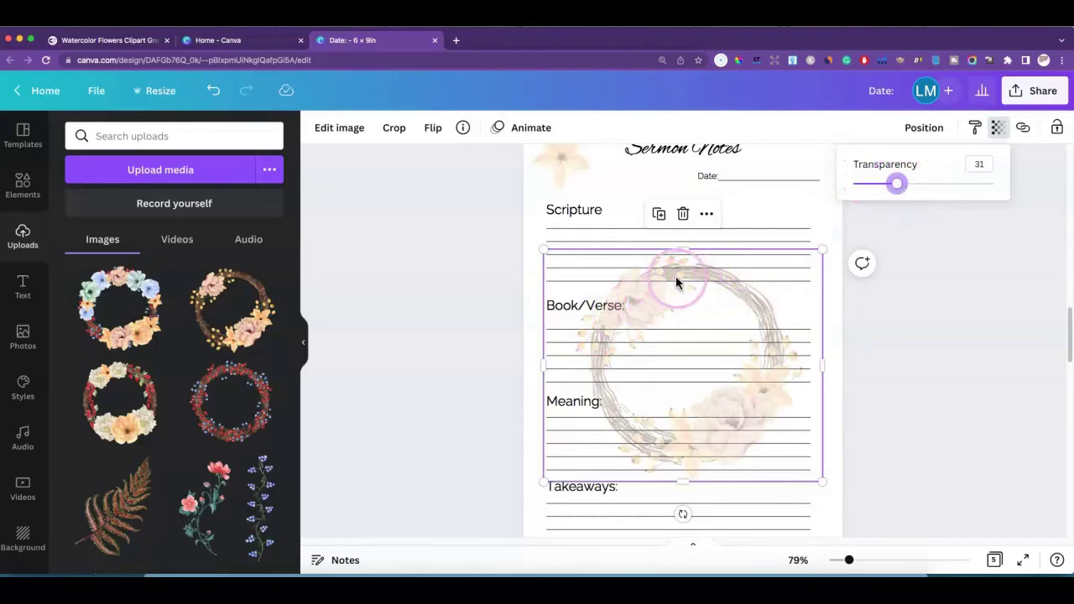
Fade the wreath to a much lower transparency value and send it behind the Sermon Notes text and lines
left_click_drag(888, 182, 870, 184)
left_click(929, 127)
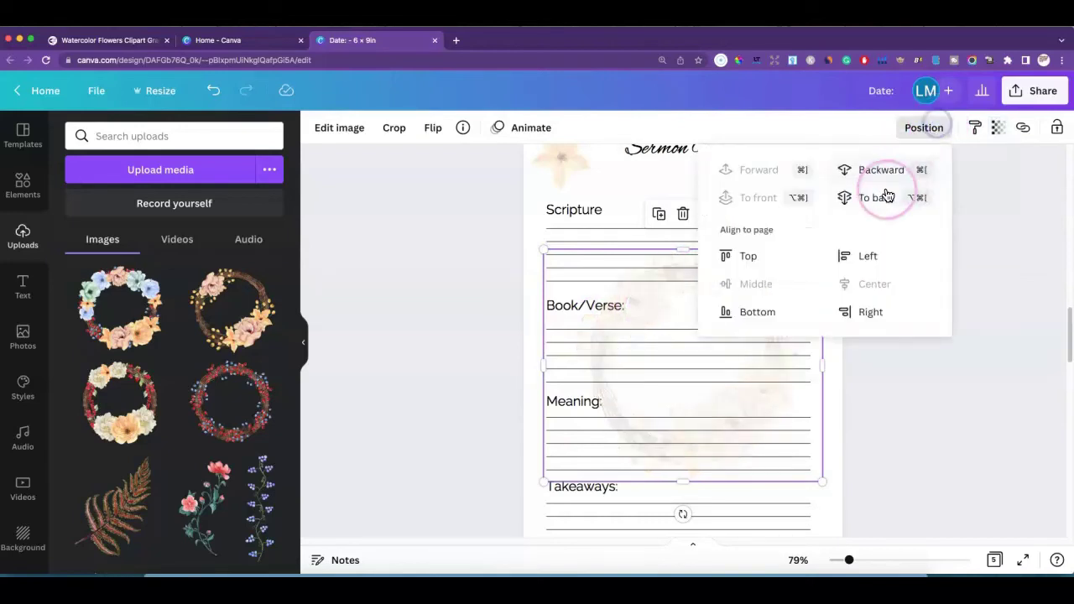
left_click(997, 233)
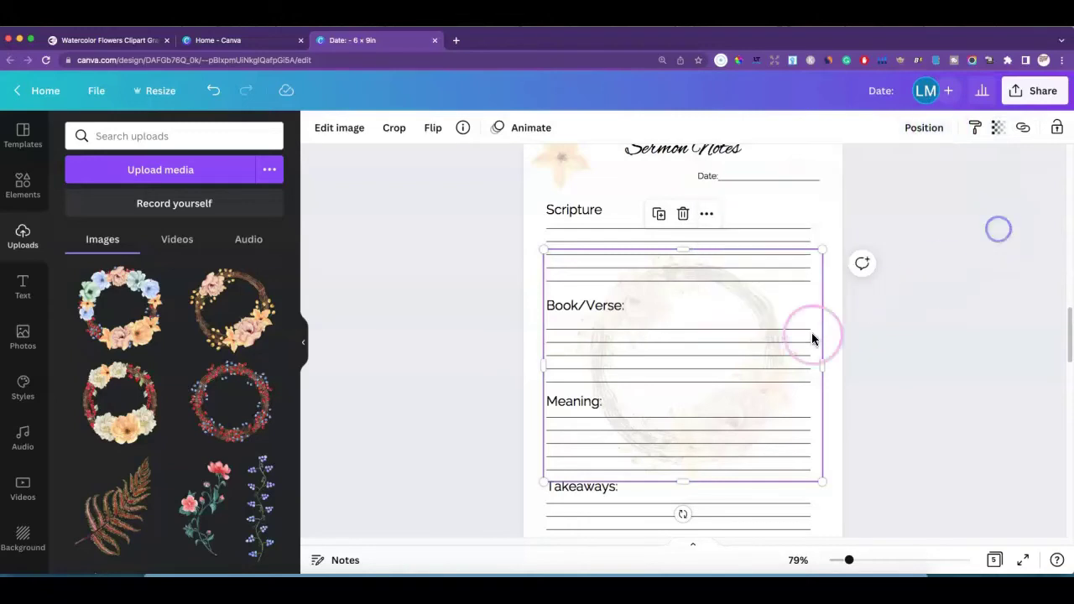
left_click(901, 362)
Review the decorated journal pages, from the blank first page and ownership page through Sermon Notes to Prayer Requests
scroll(903, 360, "up", 5)
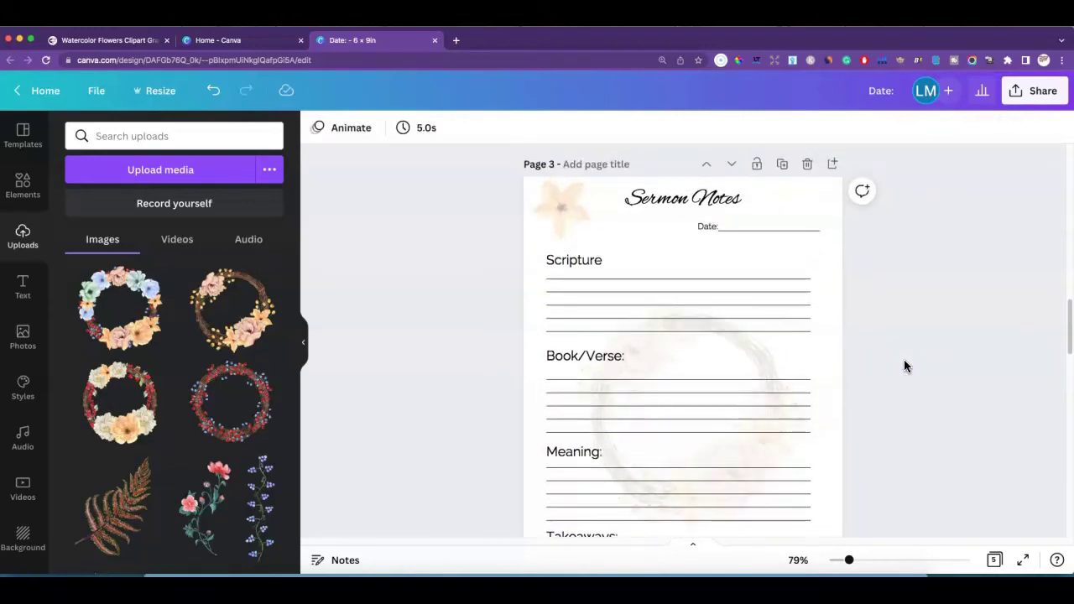
scroll(903, 359, "up", 4)
left_click(866, 370)
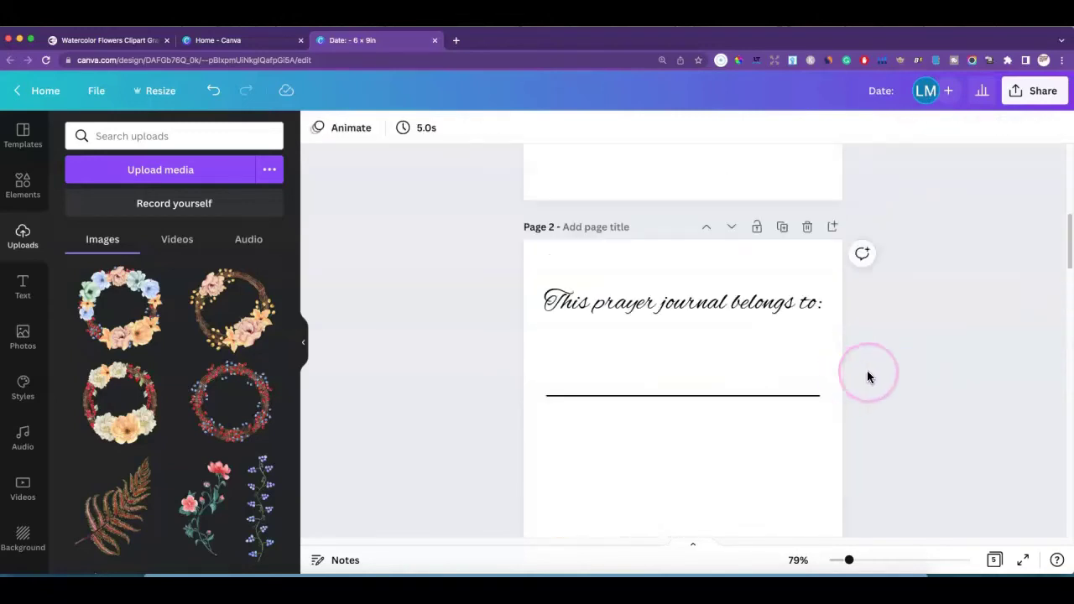
scroll(911, 342, "down", 2)
scroll(911, 343, "up", 5)
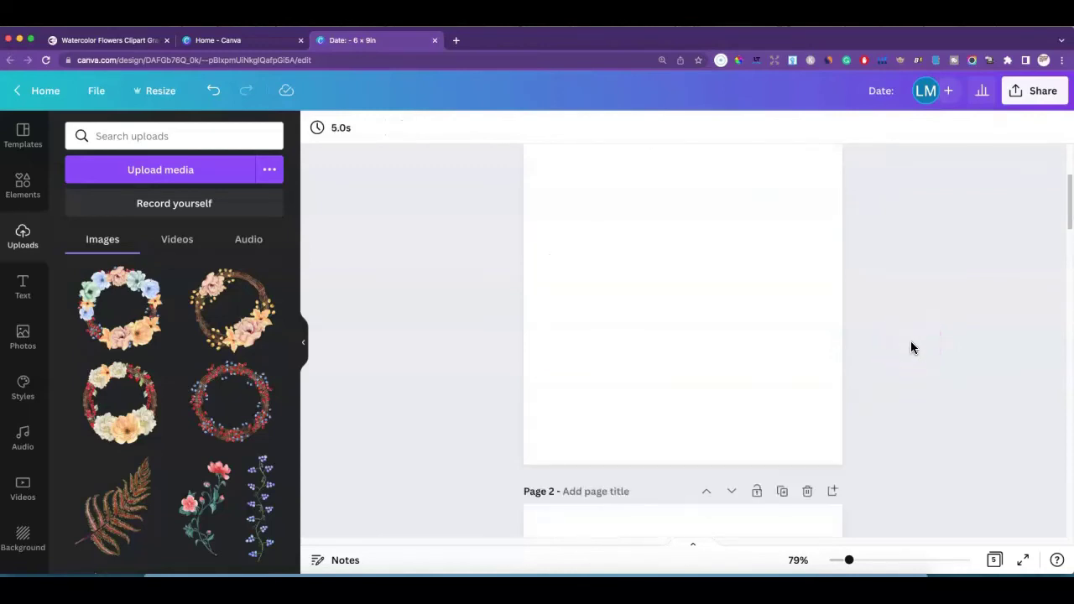
scroll(910, 340, "up", 4)
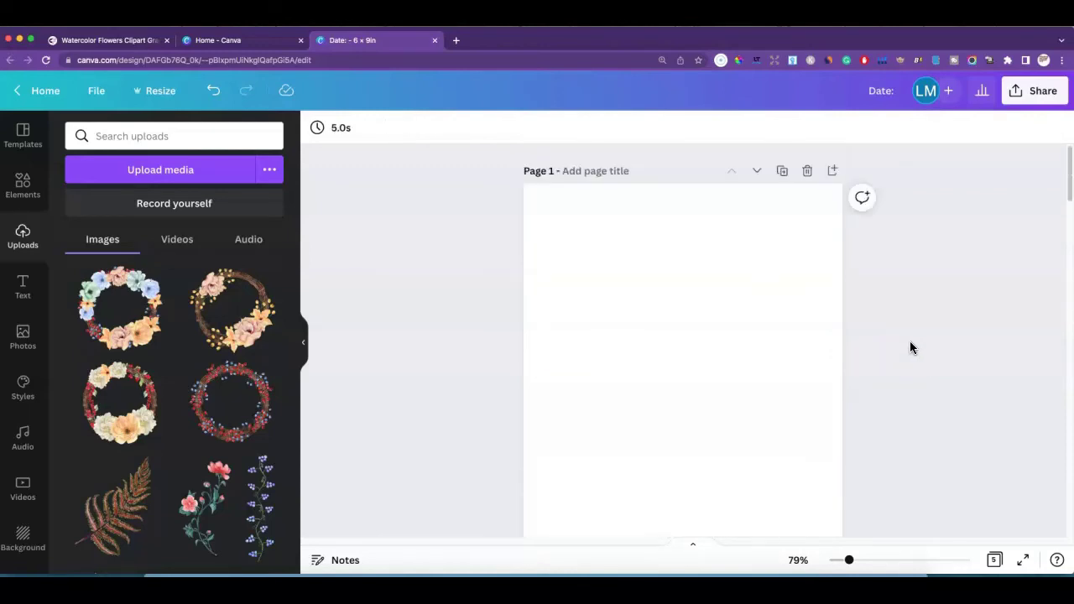
left_click(796, 350)
scroll(755, 361, "down", 10)
scroll(719, 378, "up", 2)
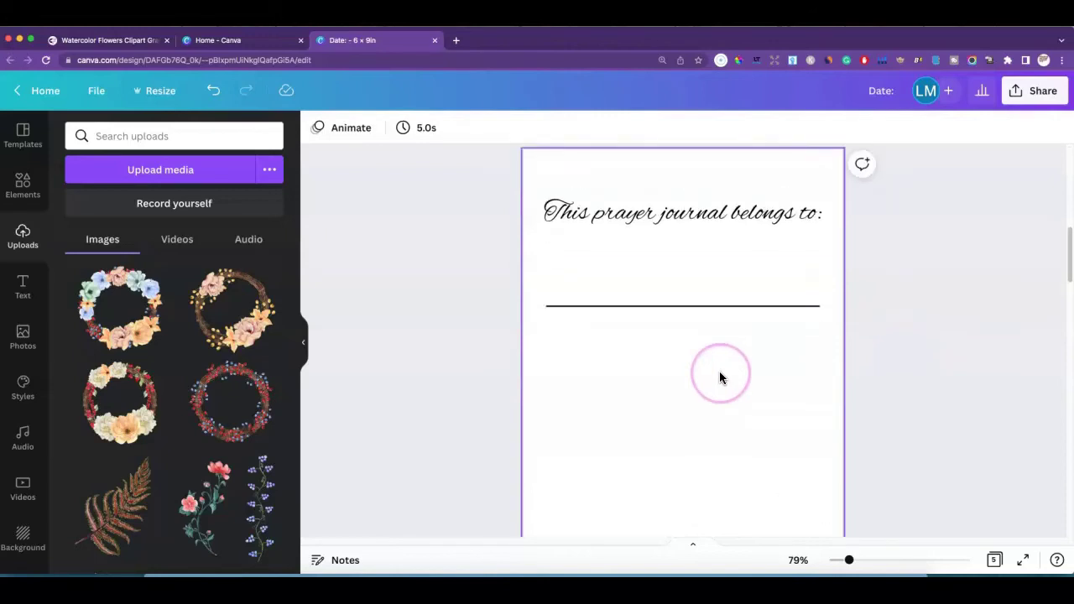
scroll(725, 376, "down", 8)
scroll(733, 373, "down", 4)
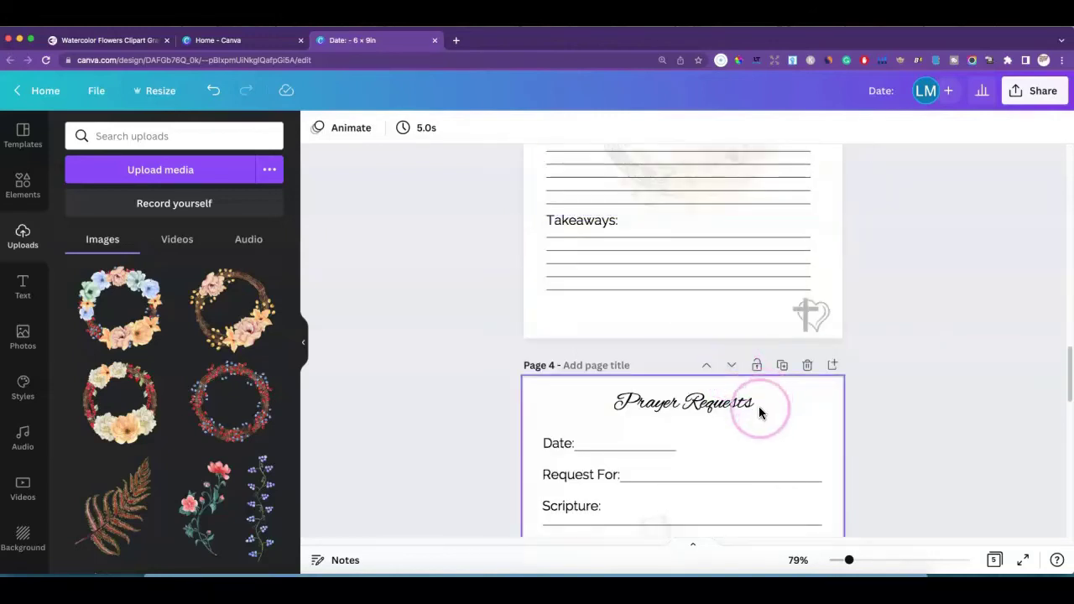
scroll(754, 411, "down", 1)
scroll(747, 424, "down", 2)
scroll(747, 424, "up", 12)
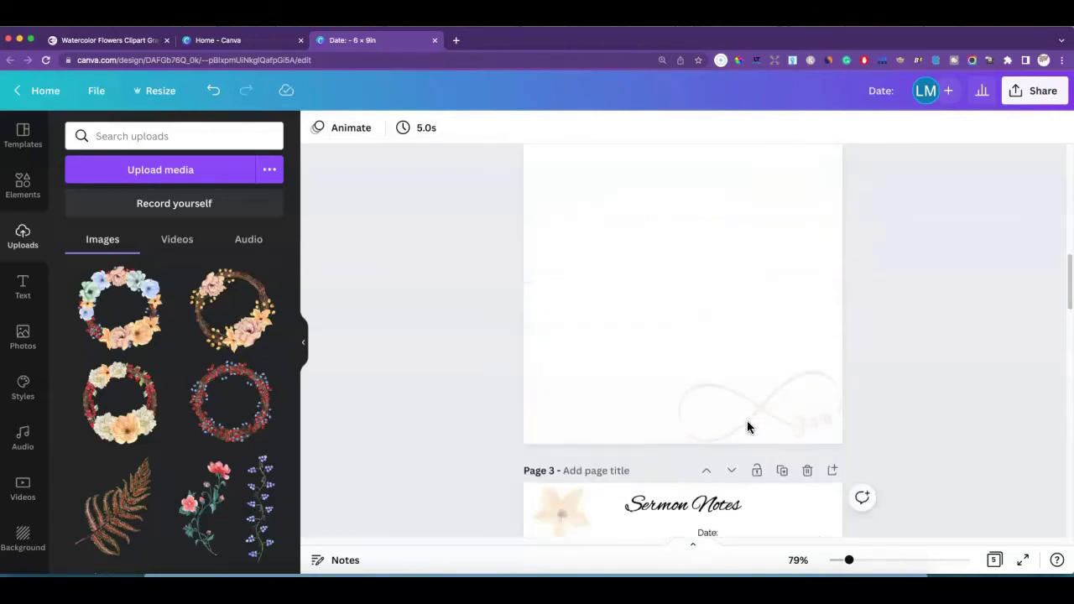
left_click(763, 349)
scroll(699, 376, "up", 3)
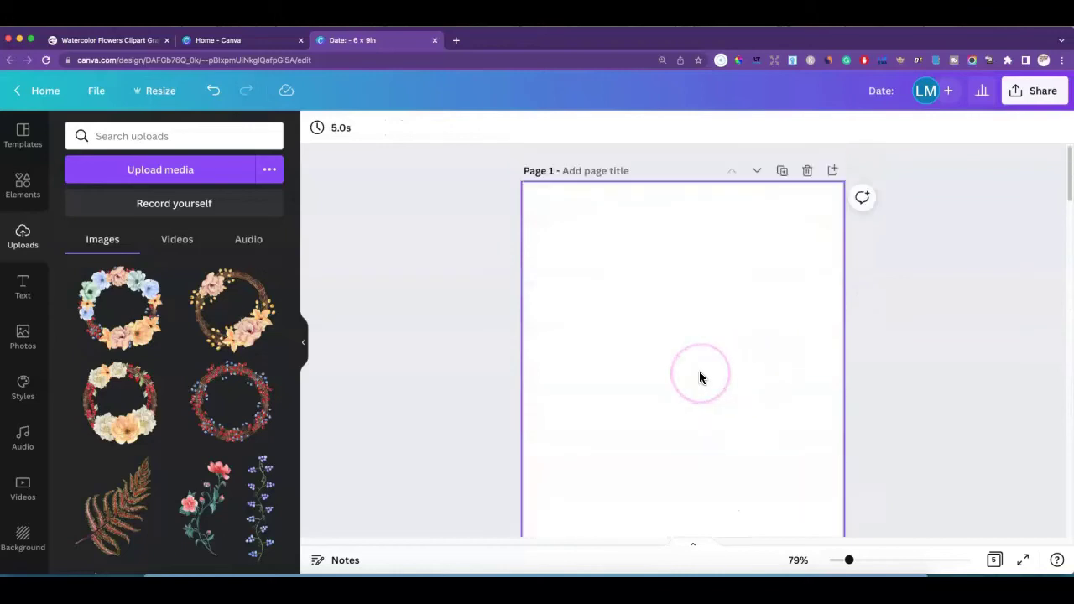
Search the templates for Prayer Journal Book Covers to find a cover for the blank first page
left_click(23, 234)
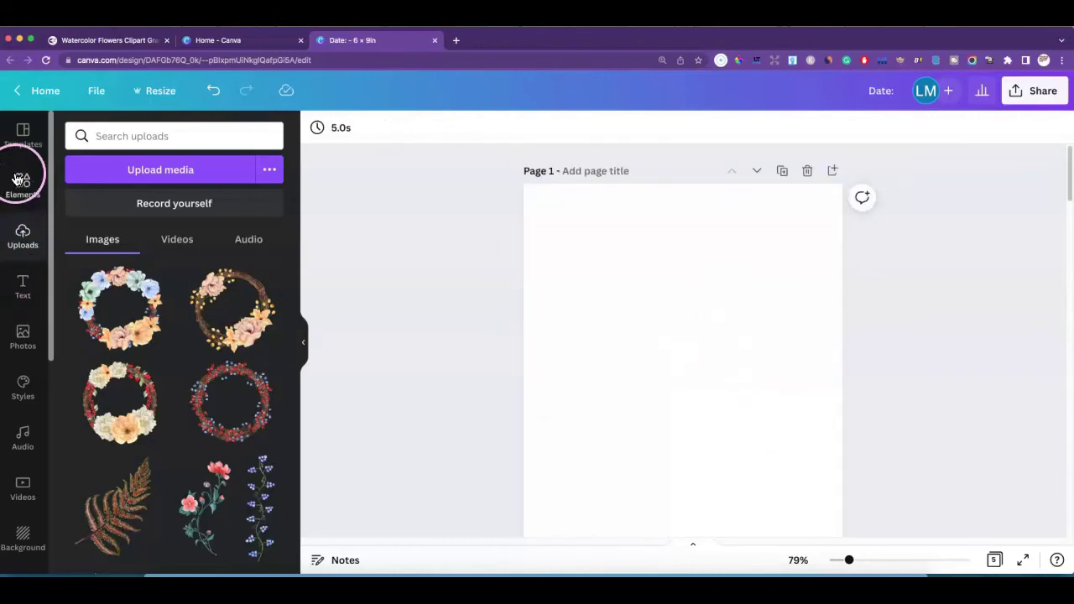
left_click(23, 134)
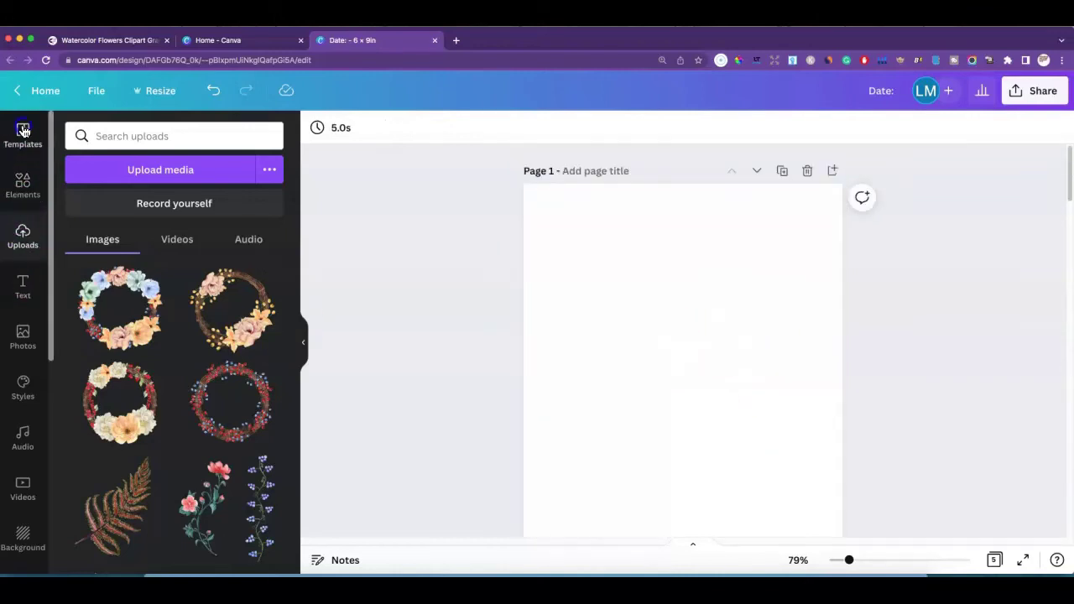
left_click(100, 127)
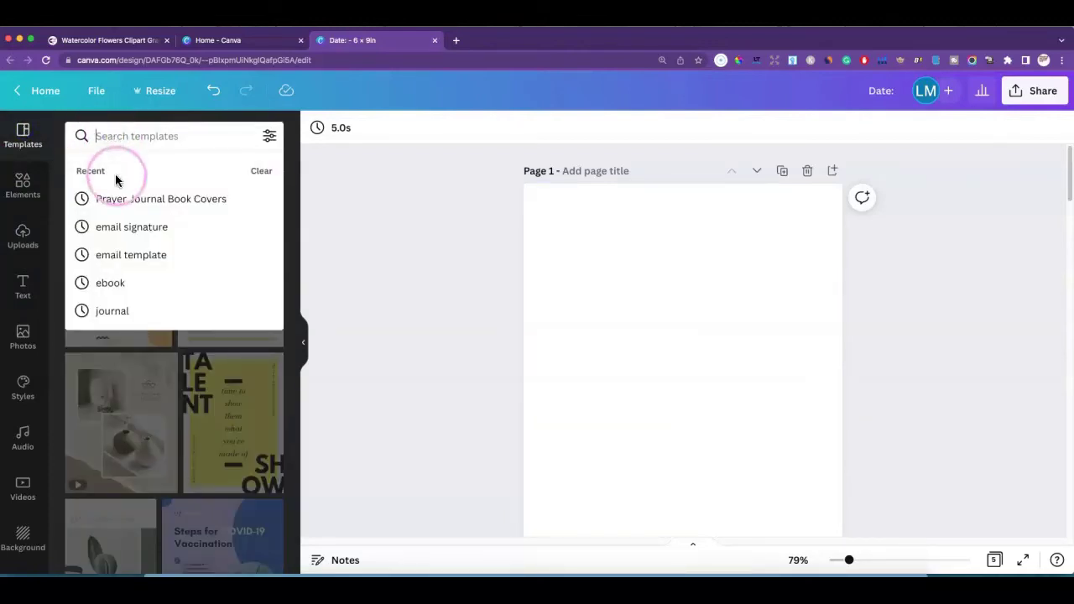
left_click(122, 199)
left_click(453, 190)
left_click(688, 235)
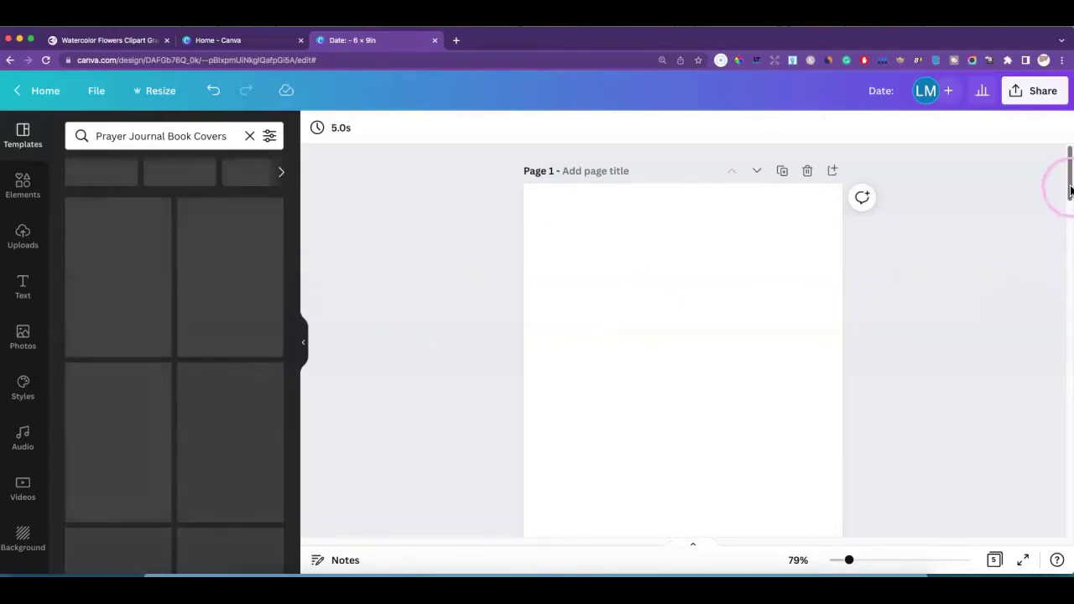
mouse_move(1070, 188)
left_mouse_down()
mouse_move(1069, 223)
mouse_move(1069, 185)
left_mouse_up()
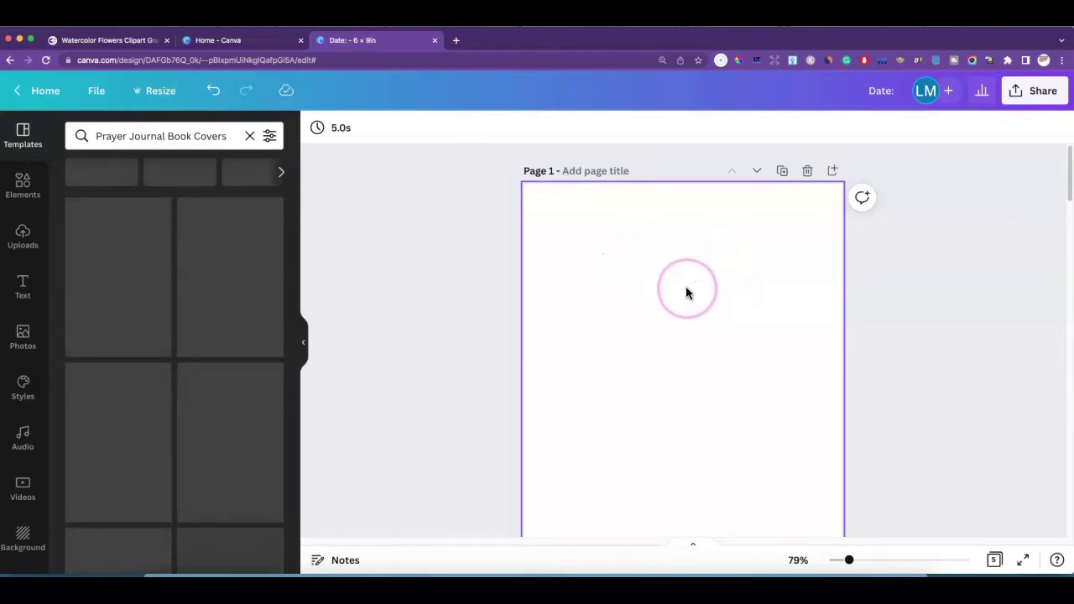
left_click(352, 233)
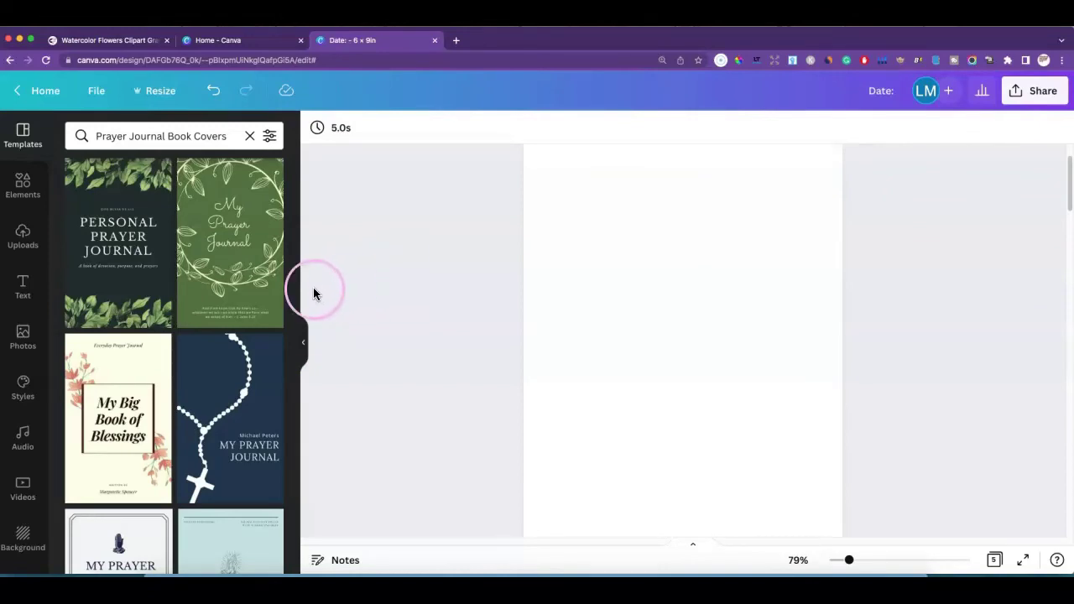
Look through the prayer journal cover templates down to the end of the list
scroll(238, 290, "down", 5)
scroll(238, 290, "down", 5)
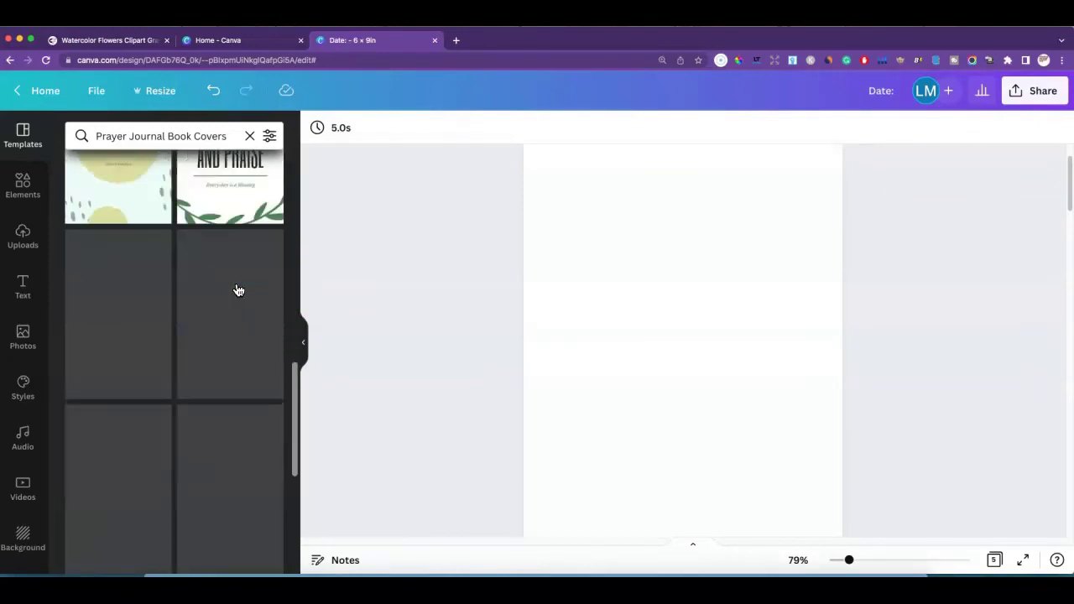
scroll(235, 305, "down", 1)
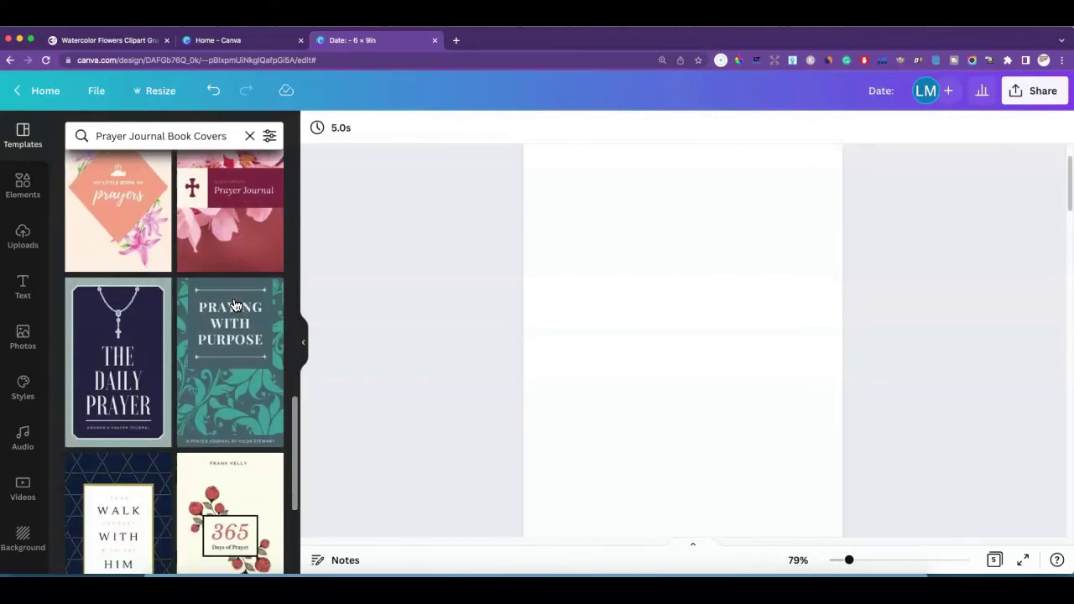
scroll(236, 306, "down", 6)
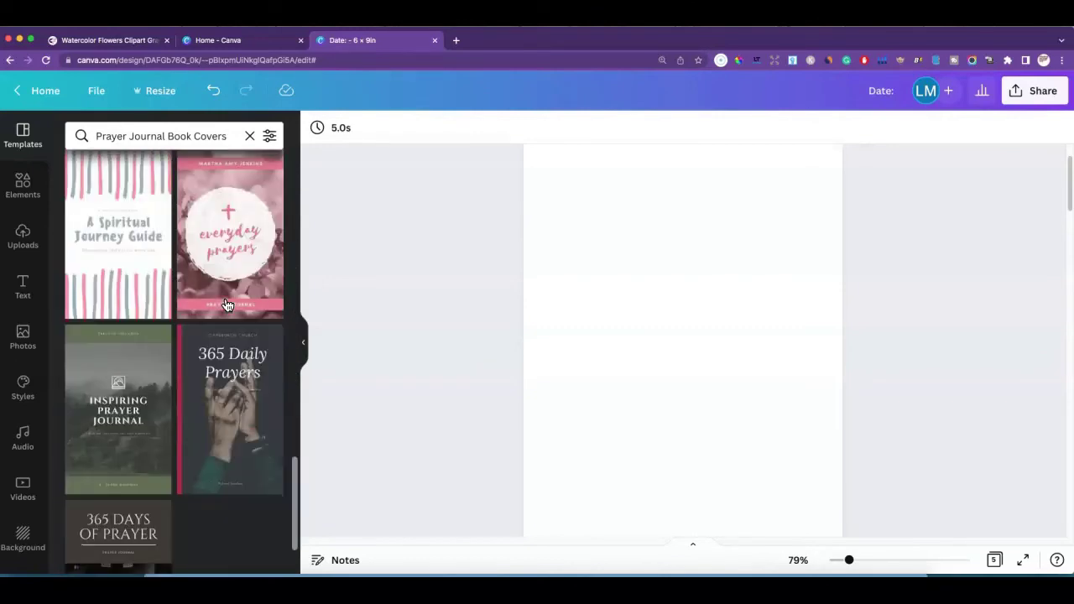
scroll(226, 305, "down", 1)
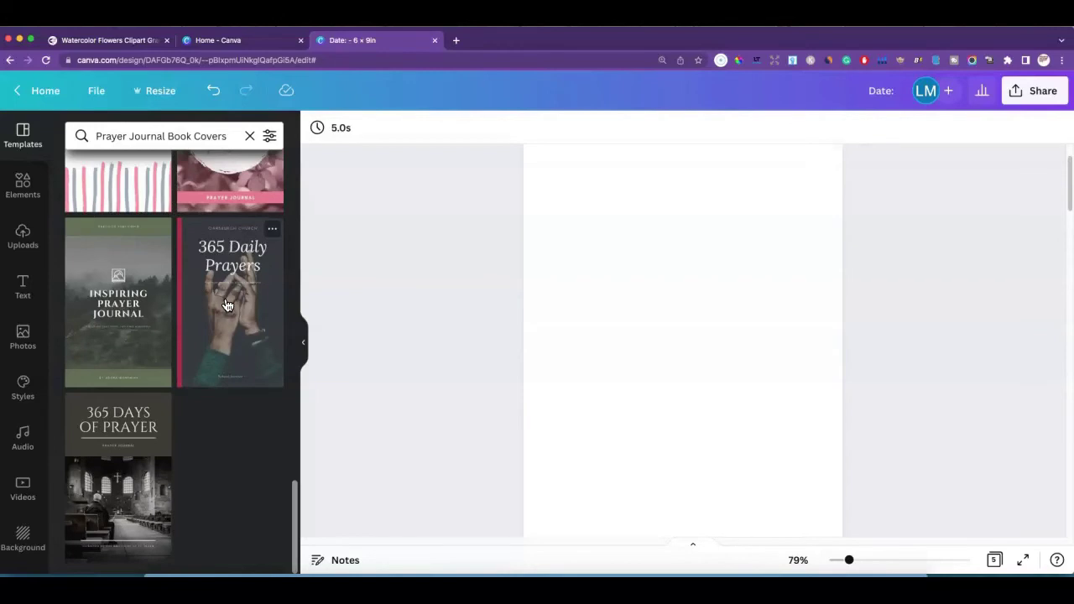
Apply the green "My Prayer Journal" cover template with the leafy wreath to the blank first page
scroll(222, 319, "down", 3)
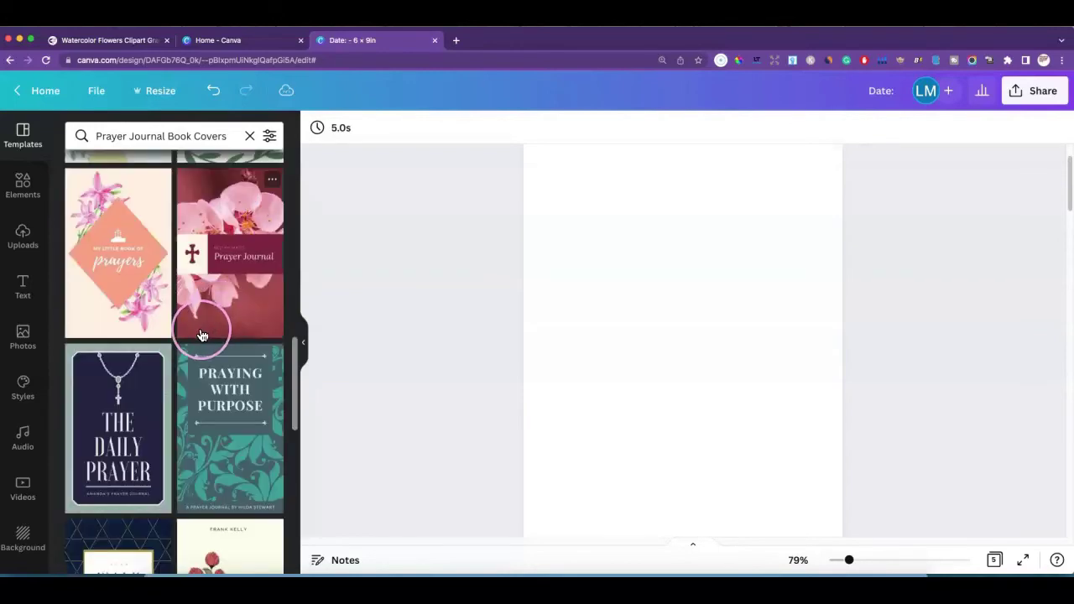
scroll(202, 335, "down", 8)
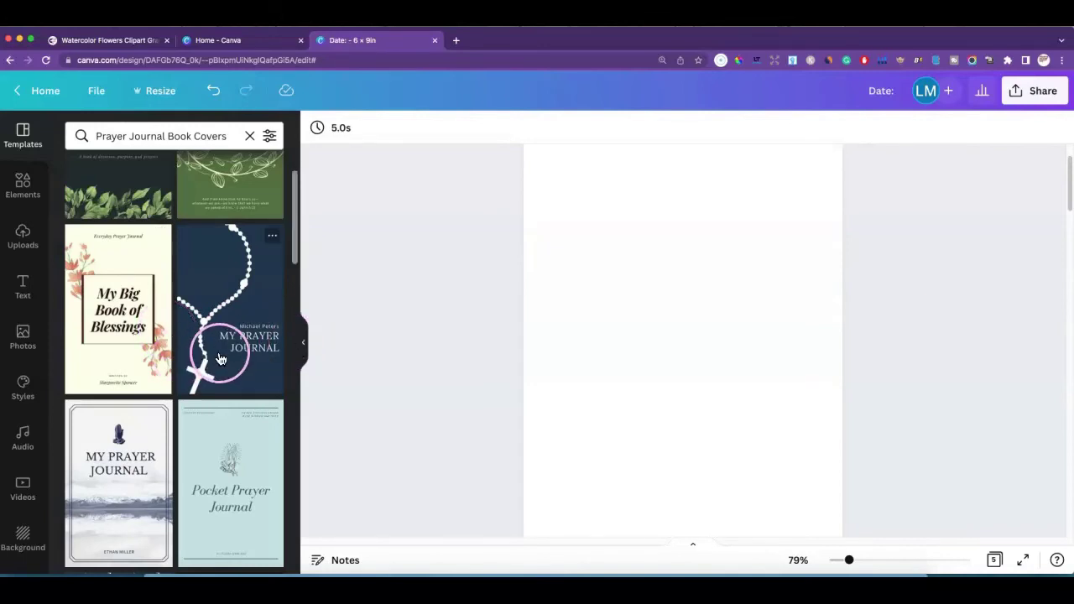
scroll(200, 356, "up", 2)
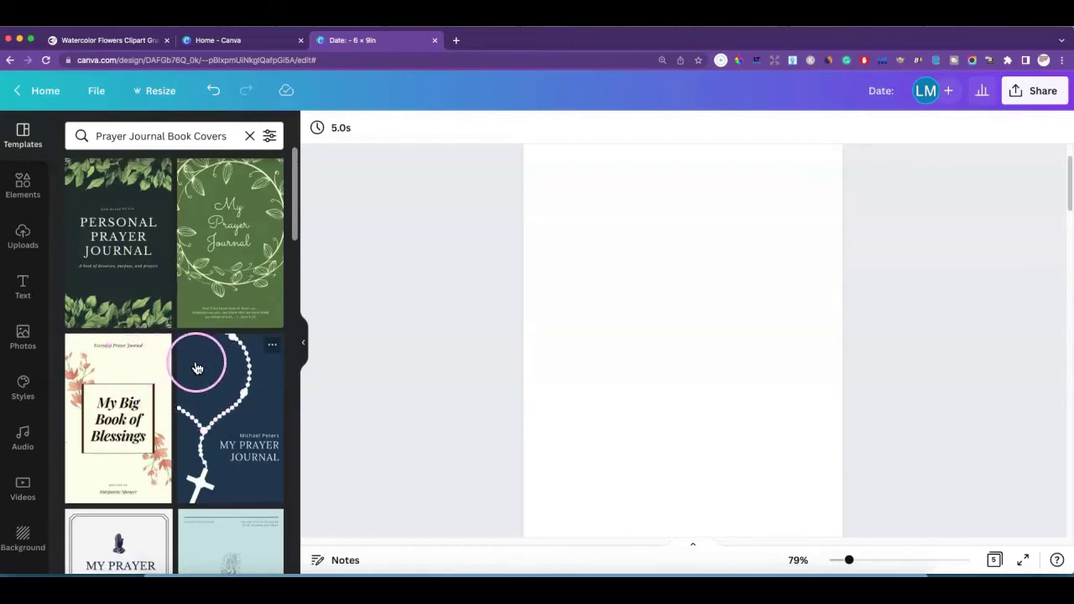
scroll(212, 352, "down", 2)
scroll(212, 372, "up", 2)
left_click(214, 321)
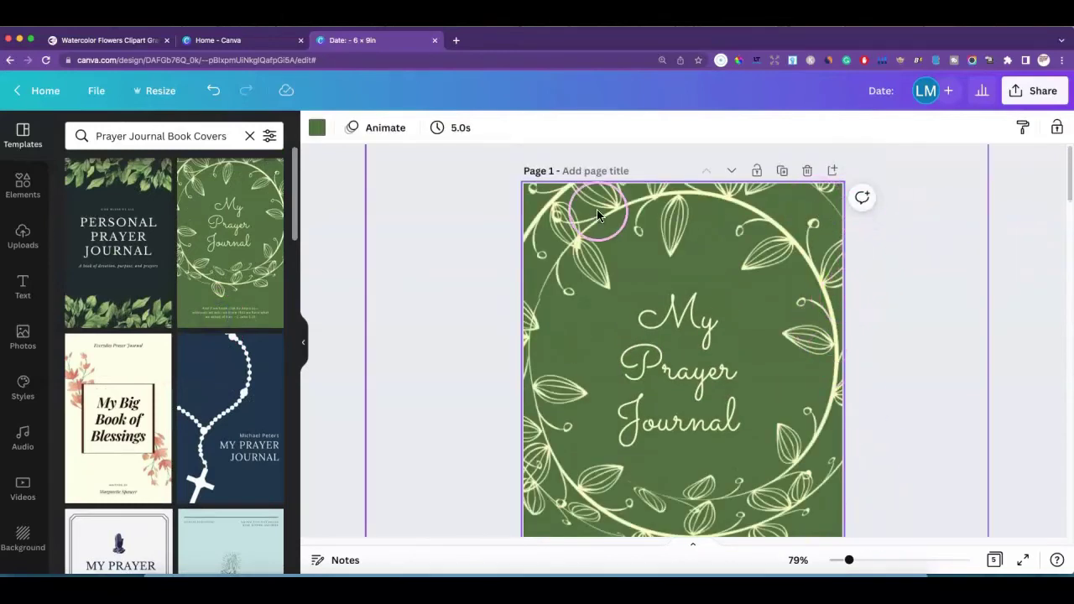
Recolour the cover's green background to the custom pale beige #E4D5CF
left_click(316, 128)
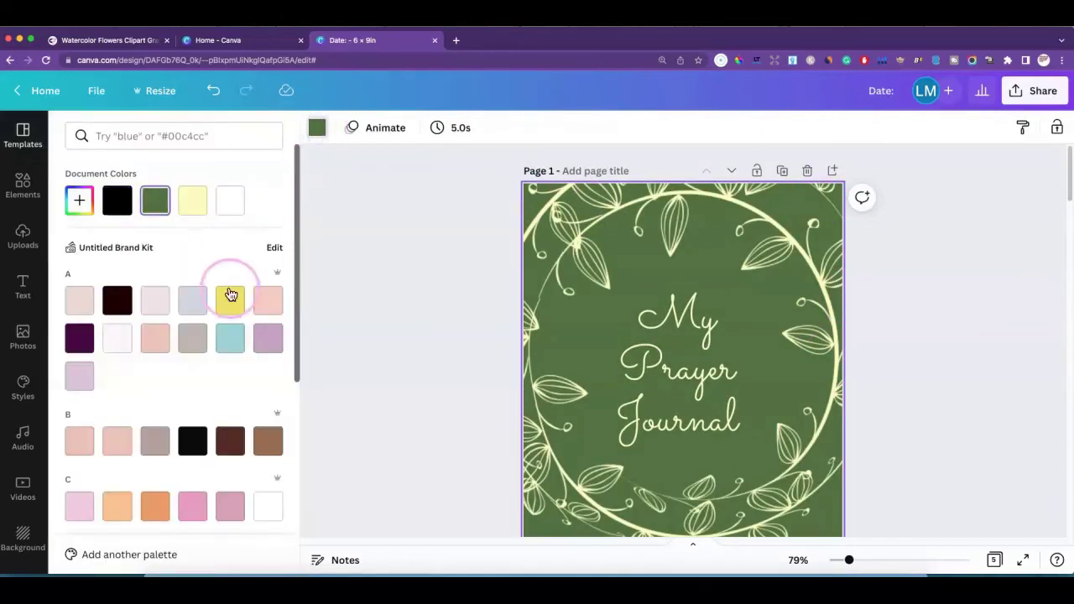
scroll(199, 431, "down", 1)
scroll(198, 431, "up", 1)
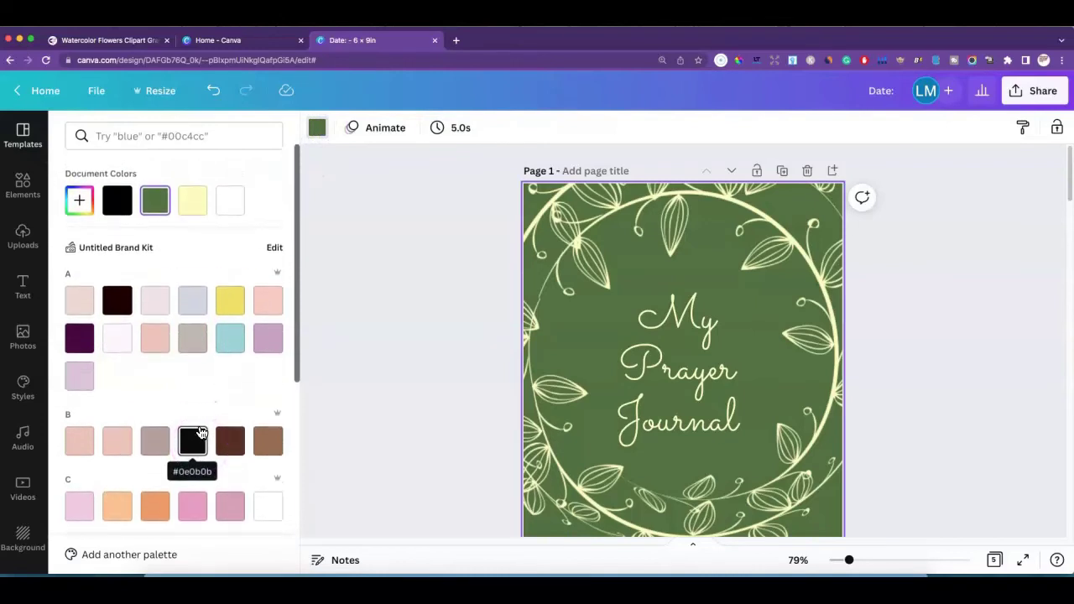
left_click(80, 201)
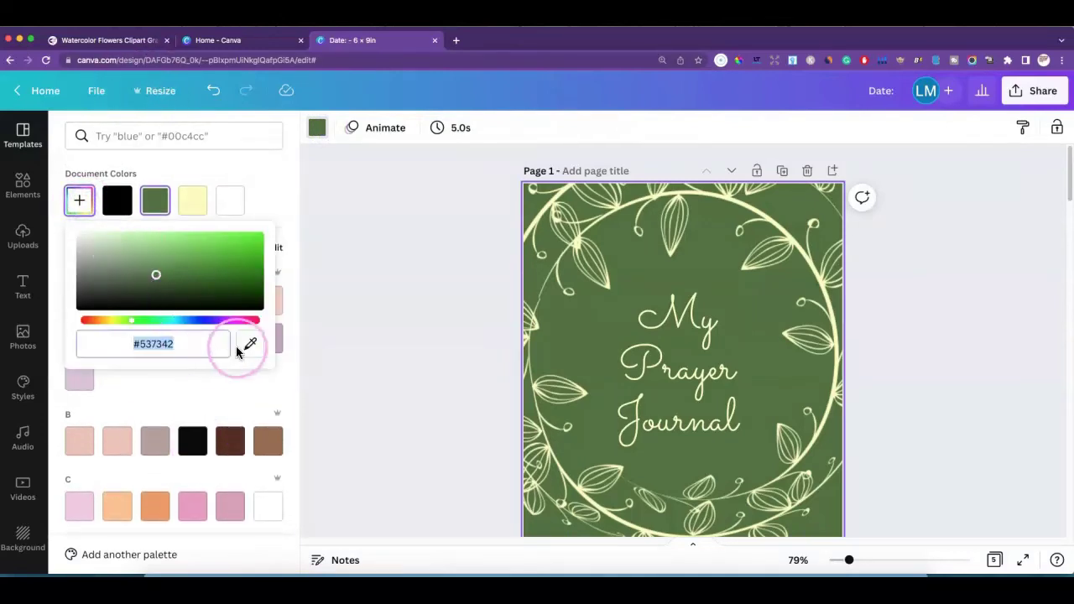
left_click(245, 322)
left_click_drag(239, 277, 97, 238)
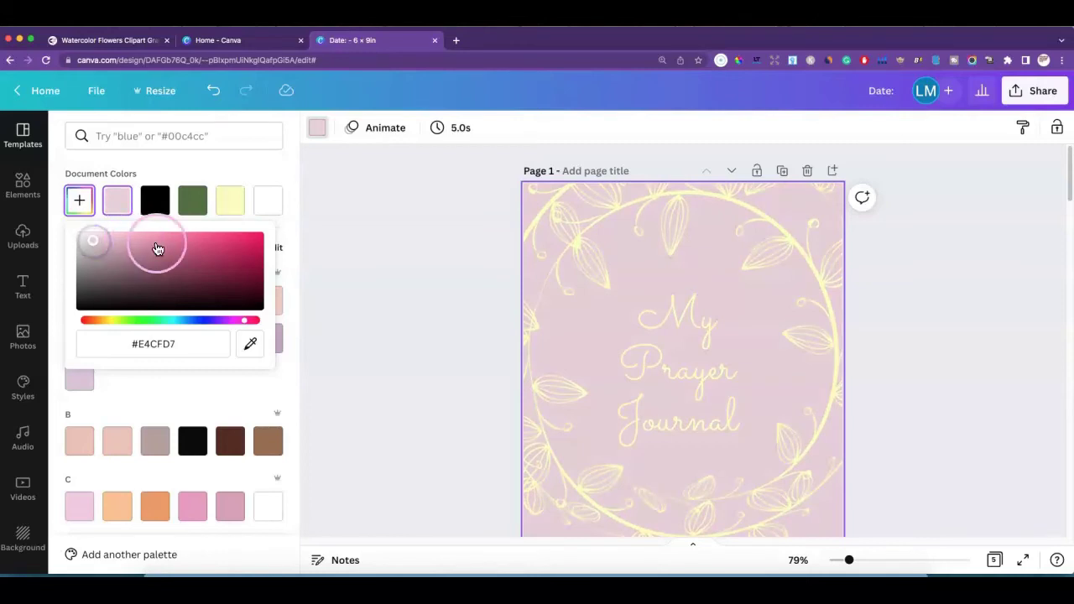
left_click(92, 320)
Raise the transparency value of the corner flower on the Sermon Notes page to 86 to strengthen its colour
scroll(683, 300, "down", 10)
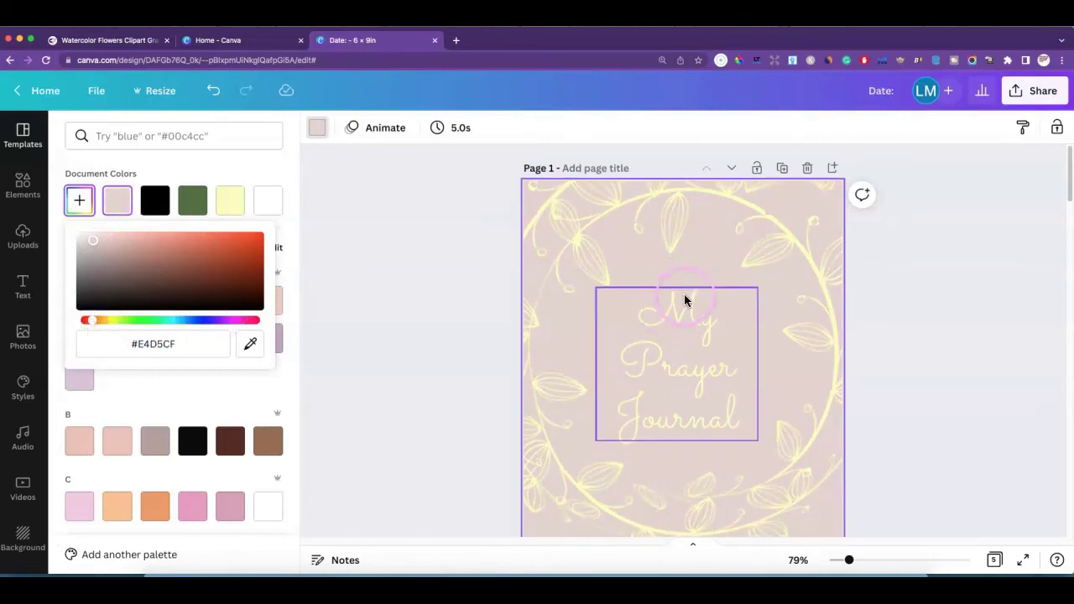
scroll(705, 300, "down", 5)
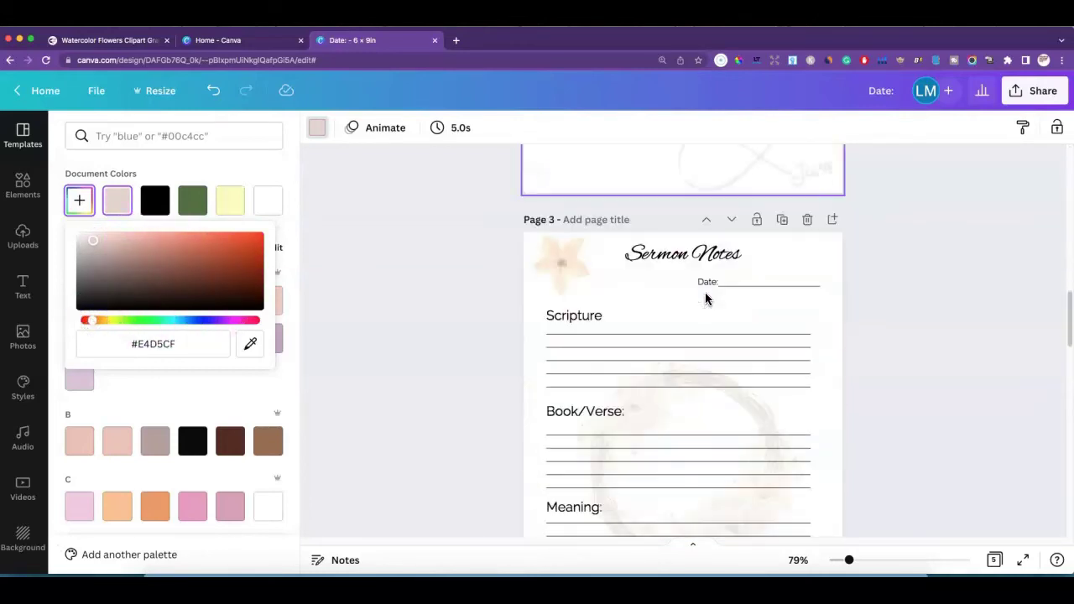
left_click(701, 294)
left_click(576, 225)
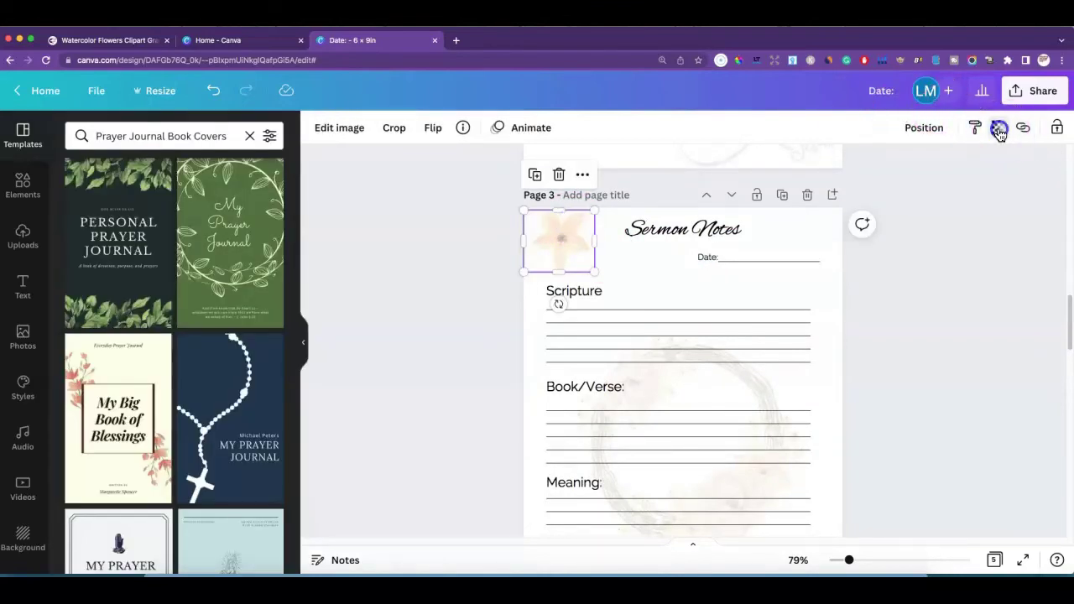
left_click(997, 128)
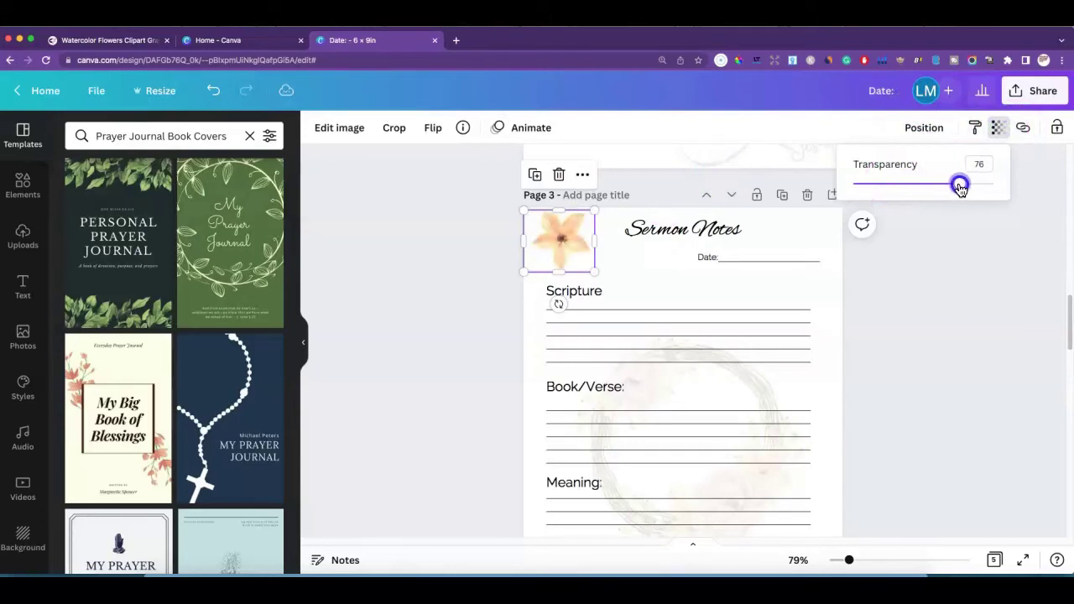
left_click(926, 219)
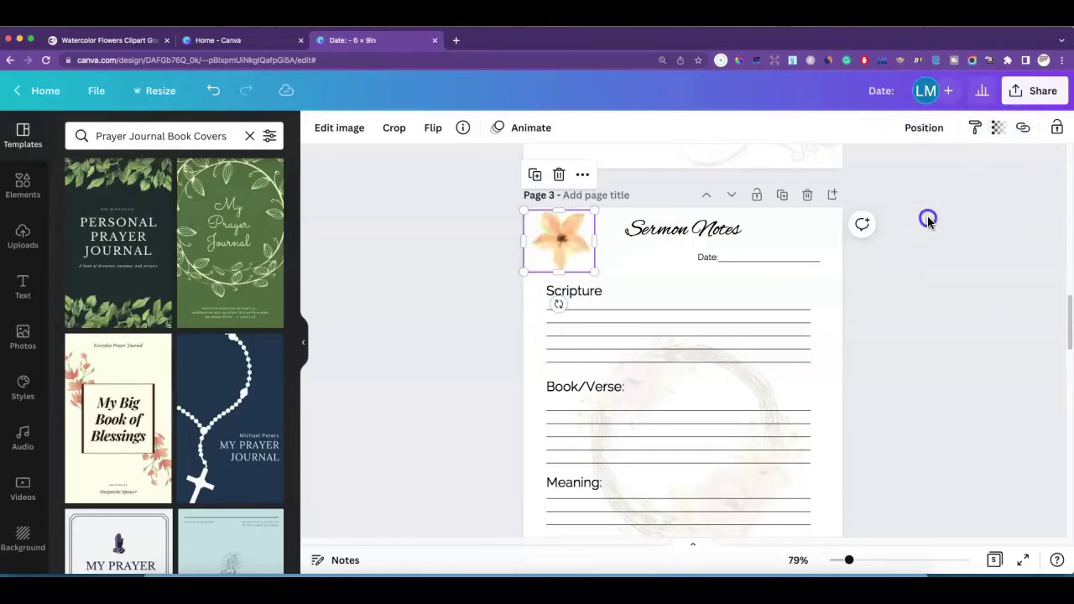
Sample the orange FEBA8E from a flower petal with ColorPick Eyedropper and copy its hex code
left_click(740, 61)
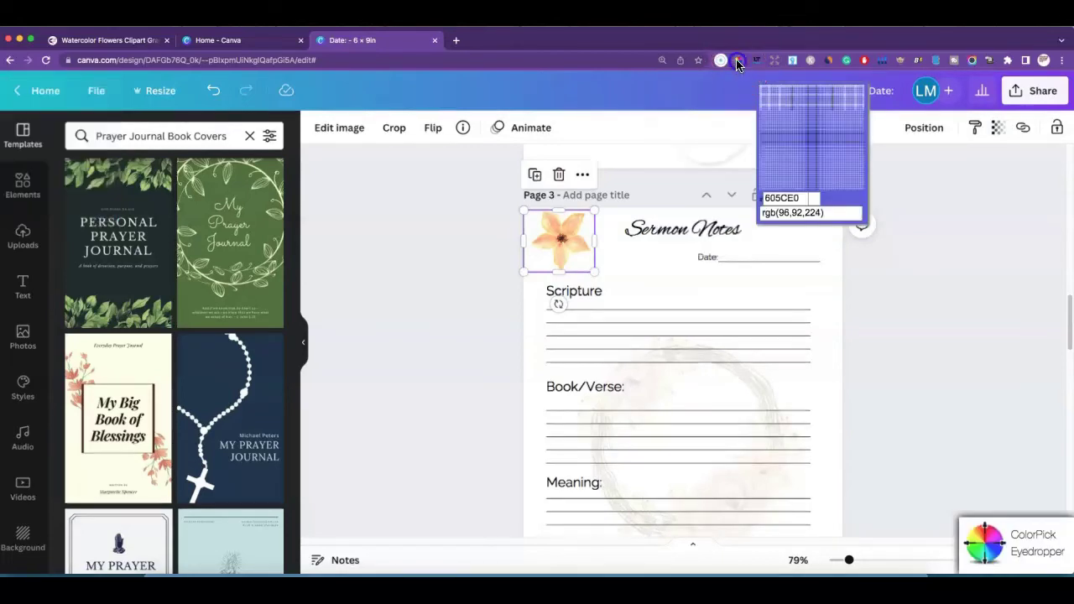
left_click(948, 304)
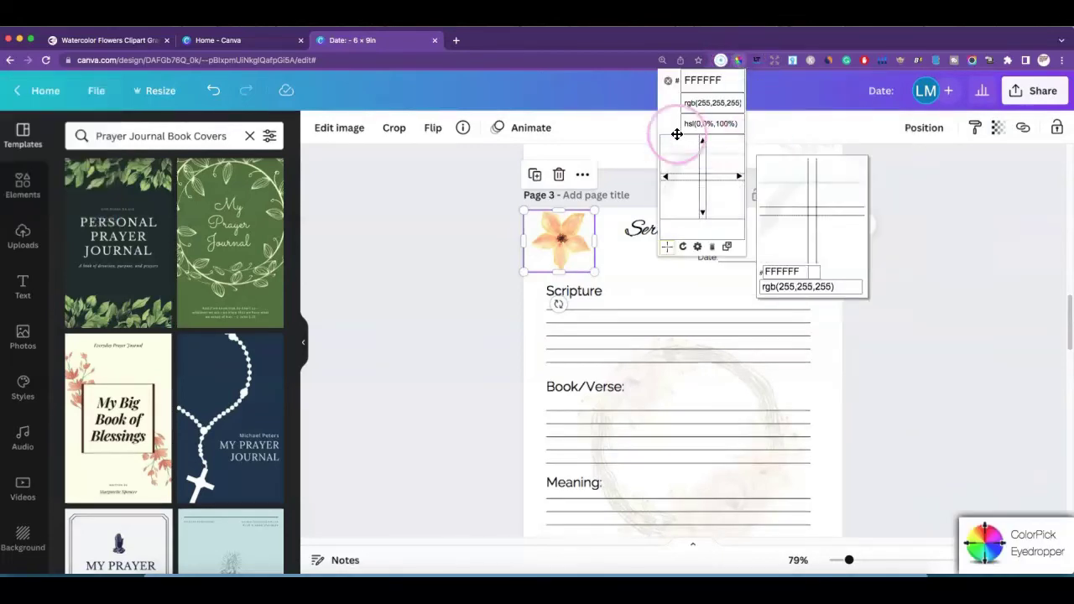
left_click(711, 63)
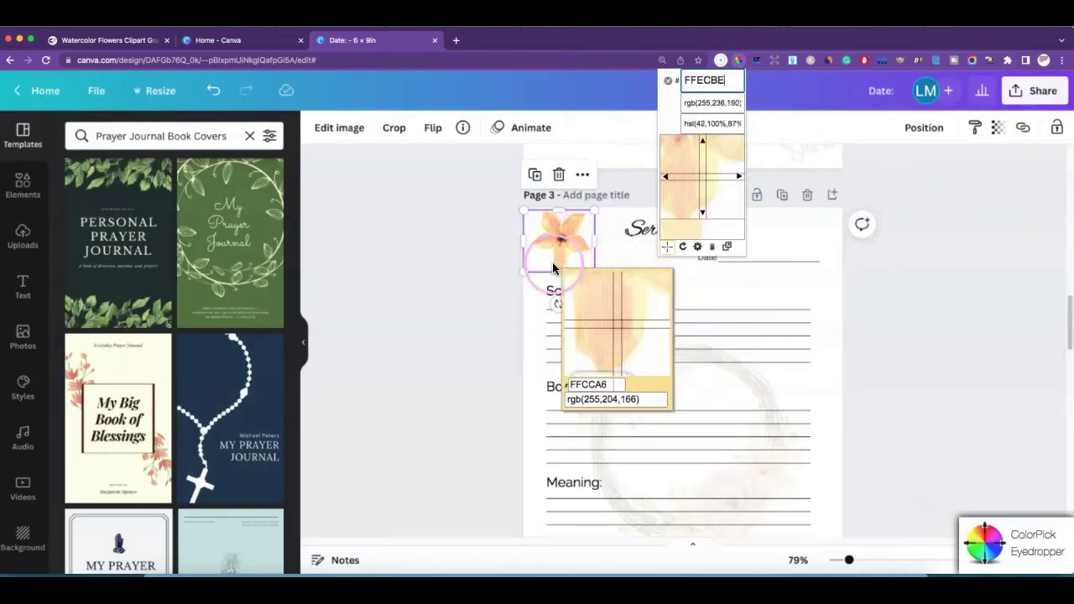
left_click(542, 223)
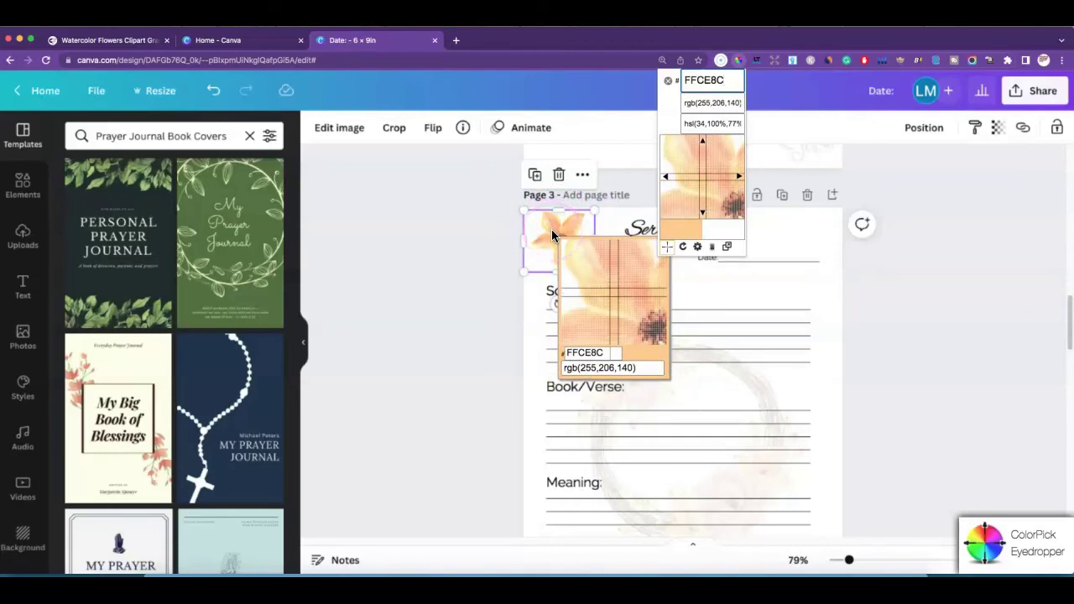
left_click(551, 229)
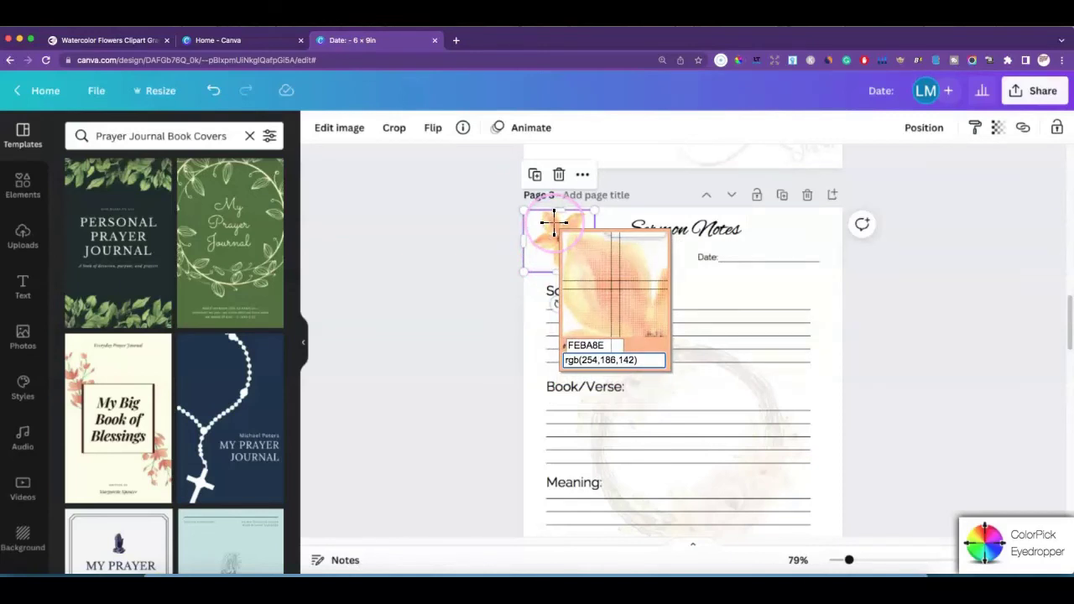
left_click(554, 223)
key("super+c")
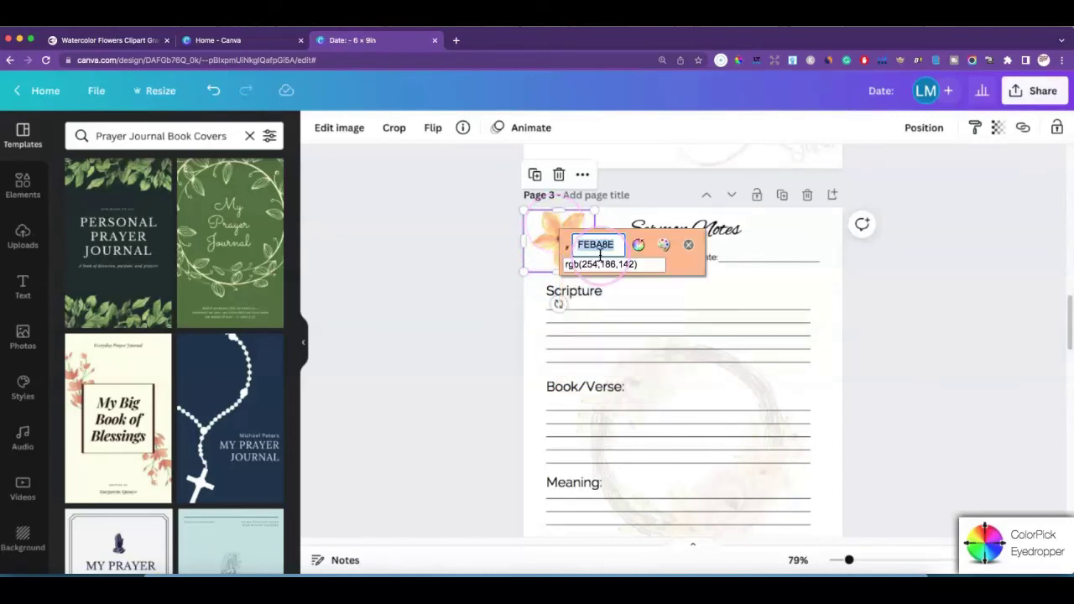
left_click(688, 245)
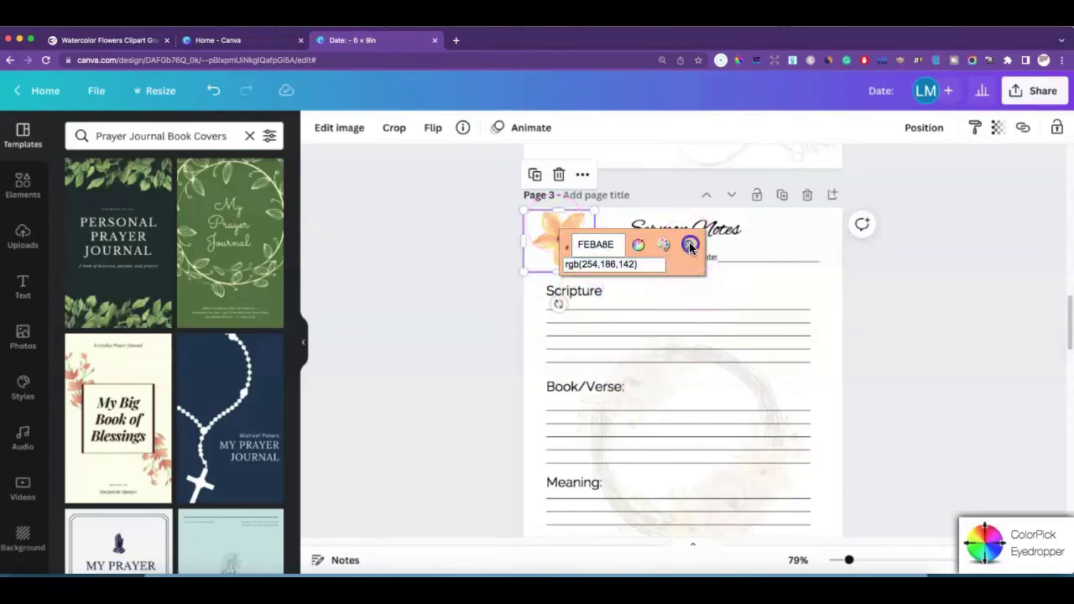
Fade the Sermon Notes flower by setting its transparency value to 40
left_click(942, 207)
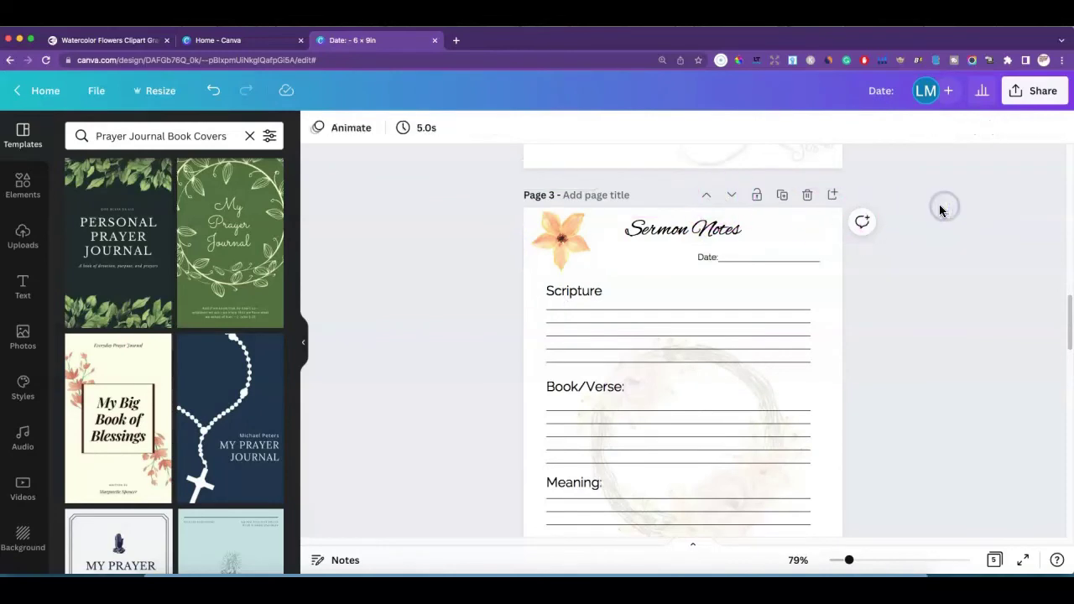
left_click(581, 245)
left_click(999, 128)
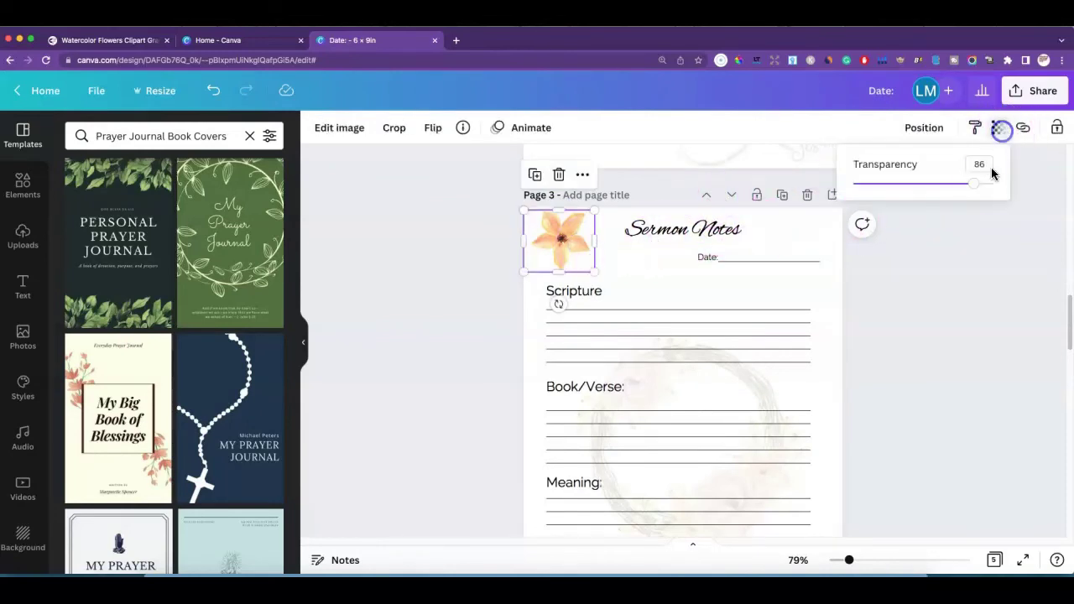
left_click_drag(979, 191, 938, 187)
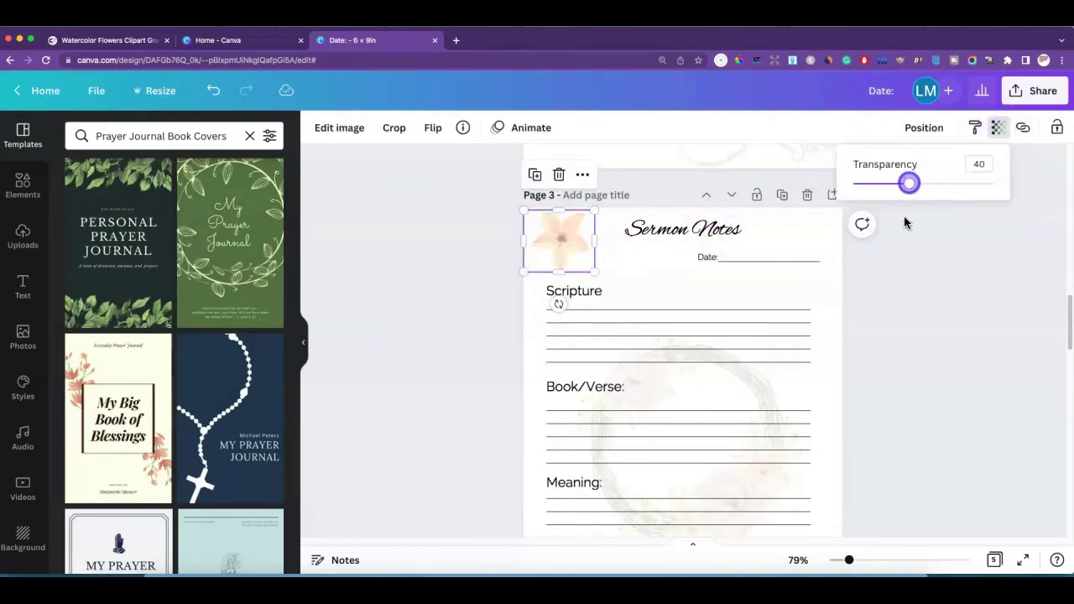
left_click(903, 215)
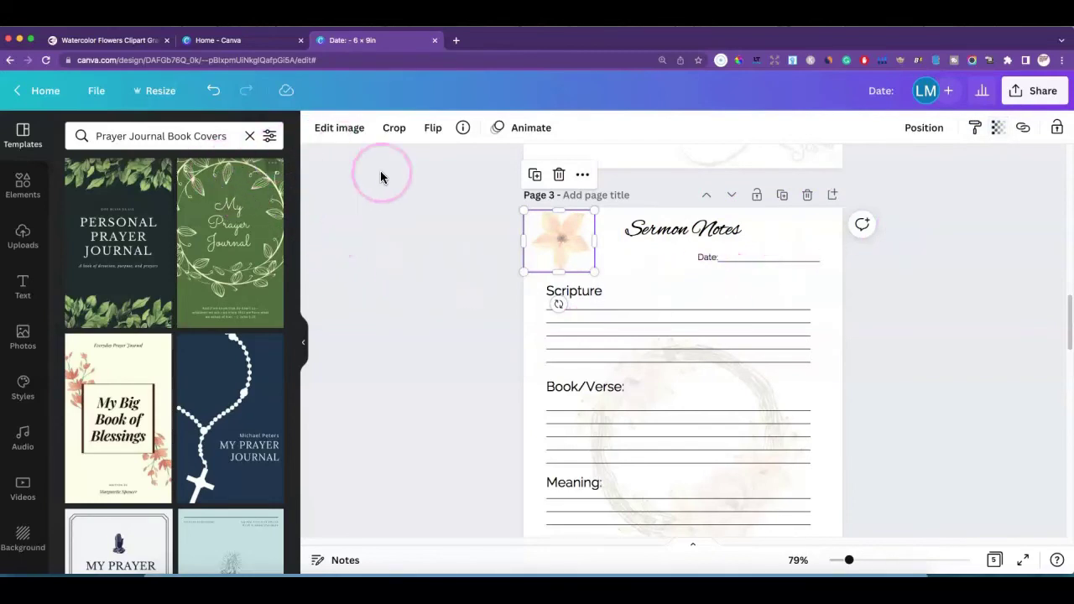
Set the background of the first page's cover to the copied orange, FEBA8E
scroll(630, 269, "up", 10)
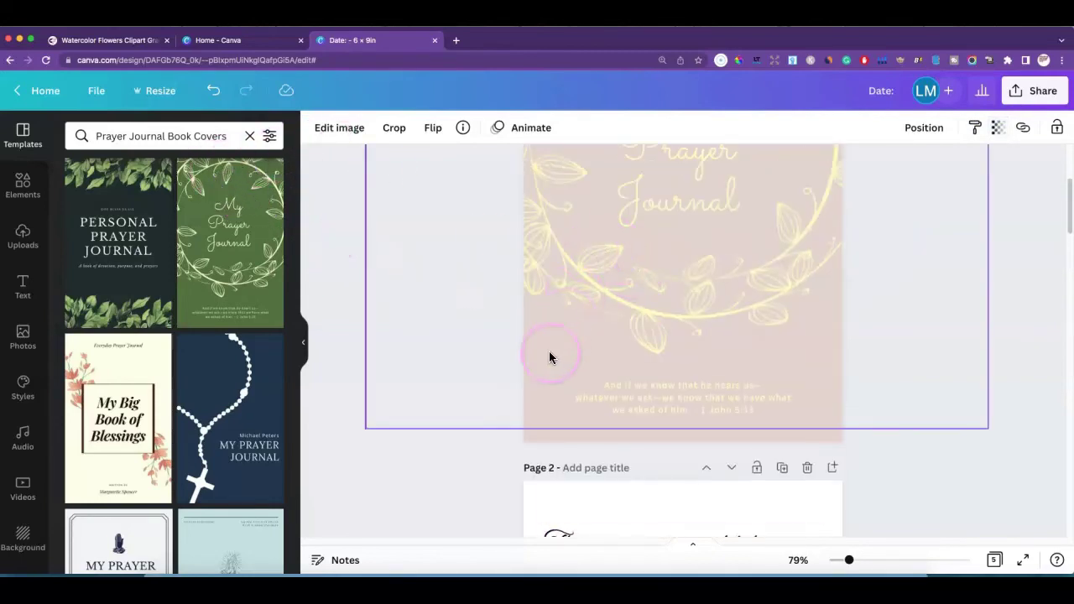
left_click(549, 357)
left_click(315, 127)
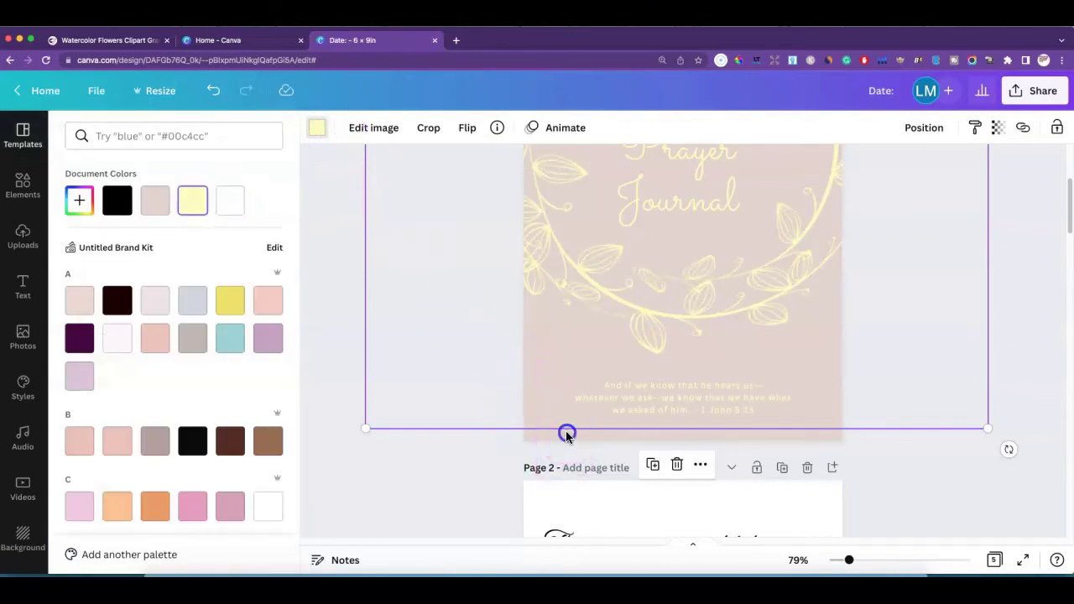
left_click(567, 435)
left_click(565, 434)
left_click(326, 136)
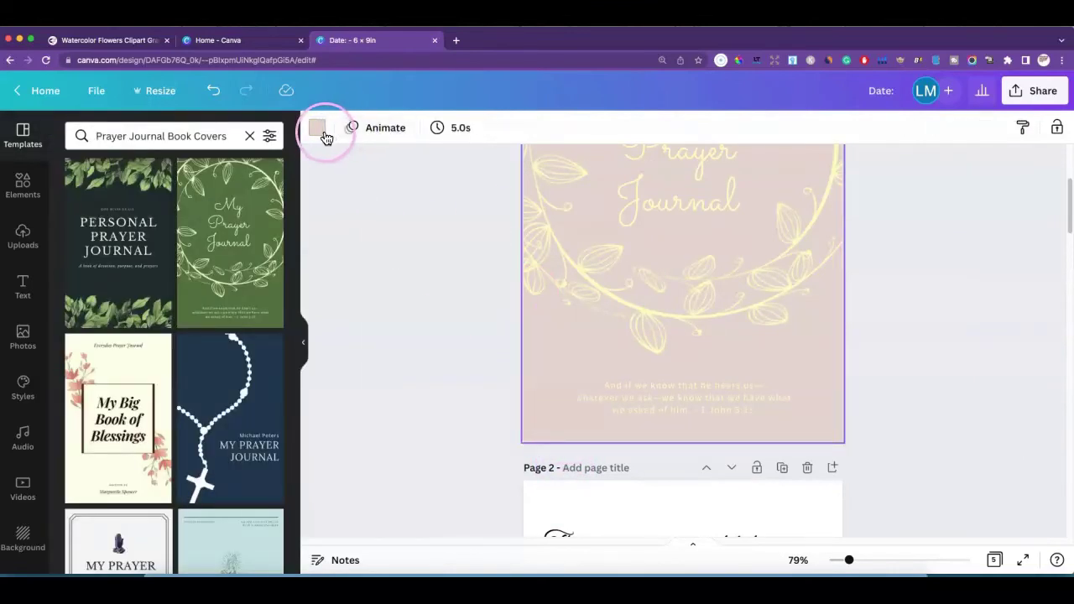
left_click(187, 135)
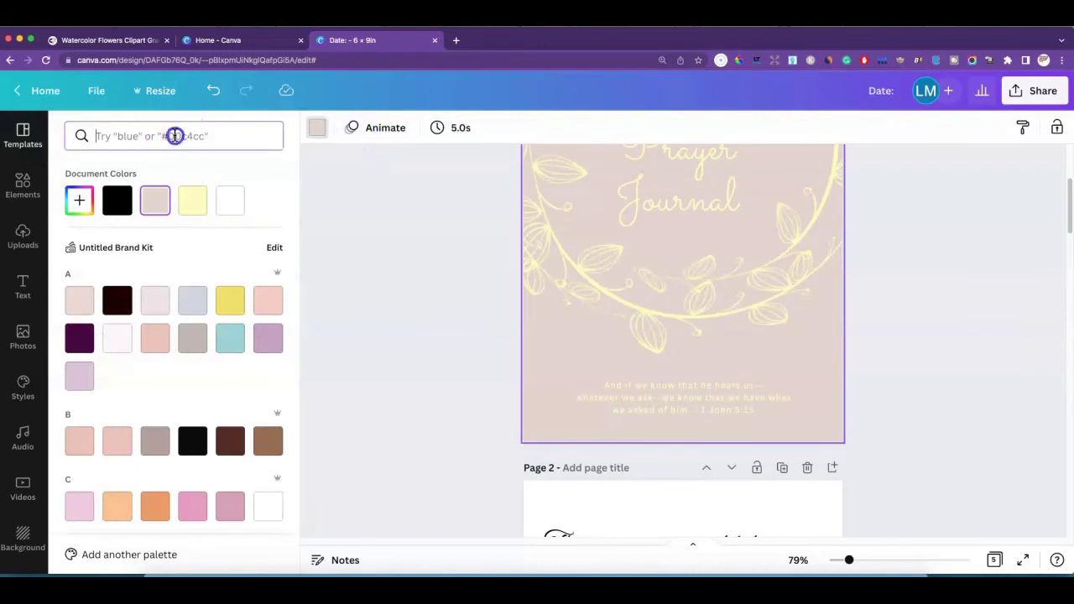
right_click(175, 137)
left_click(199, 207)
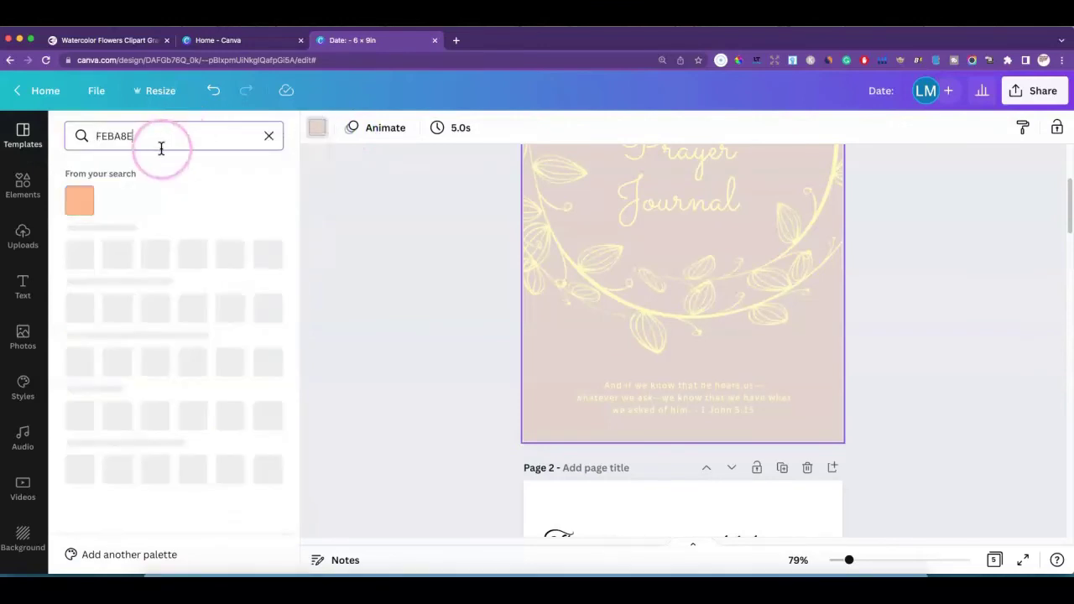
left_click(322, 197)
left_click(79, 199)
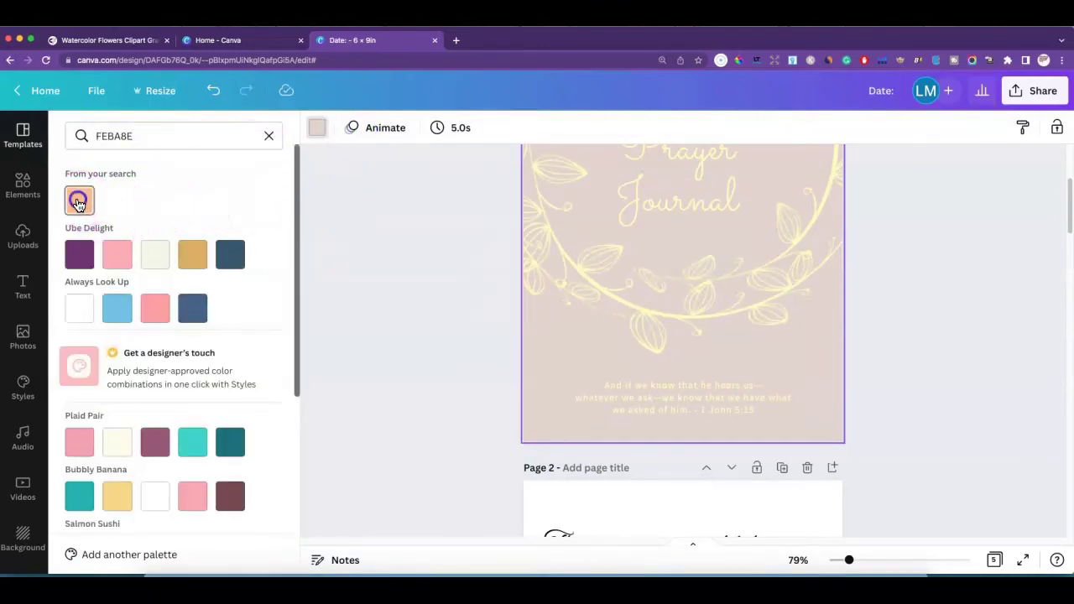
Compare the cover's orange background with the flower on the Sermon Notes page
scroll(709, 265, "down", 3)
scroll(654, 361, "down", 5)
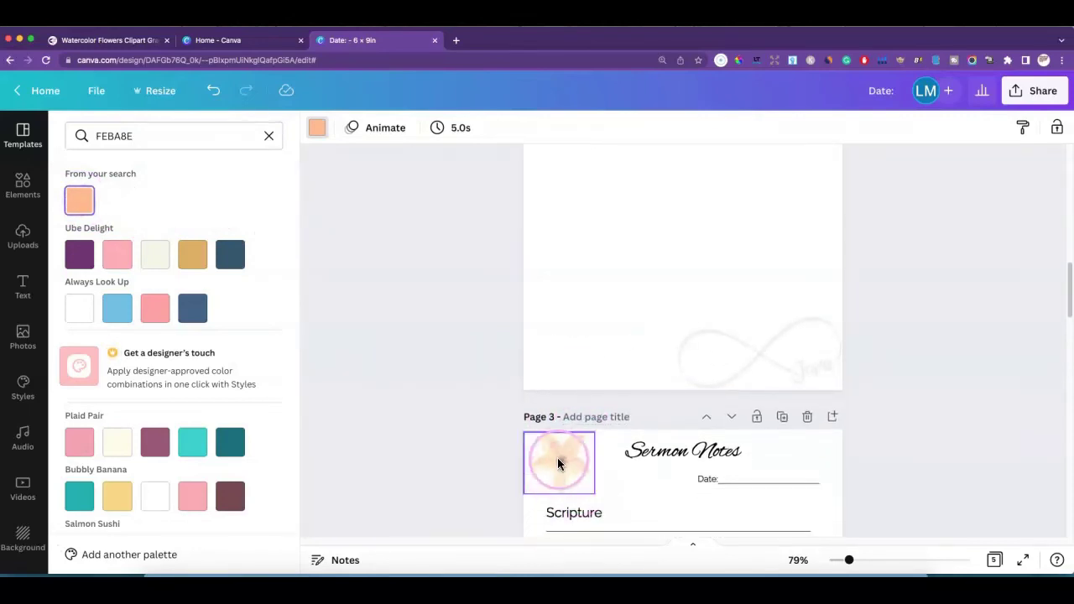
scroll(667, 298, "up", 4)
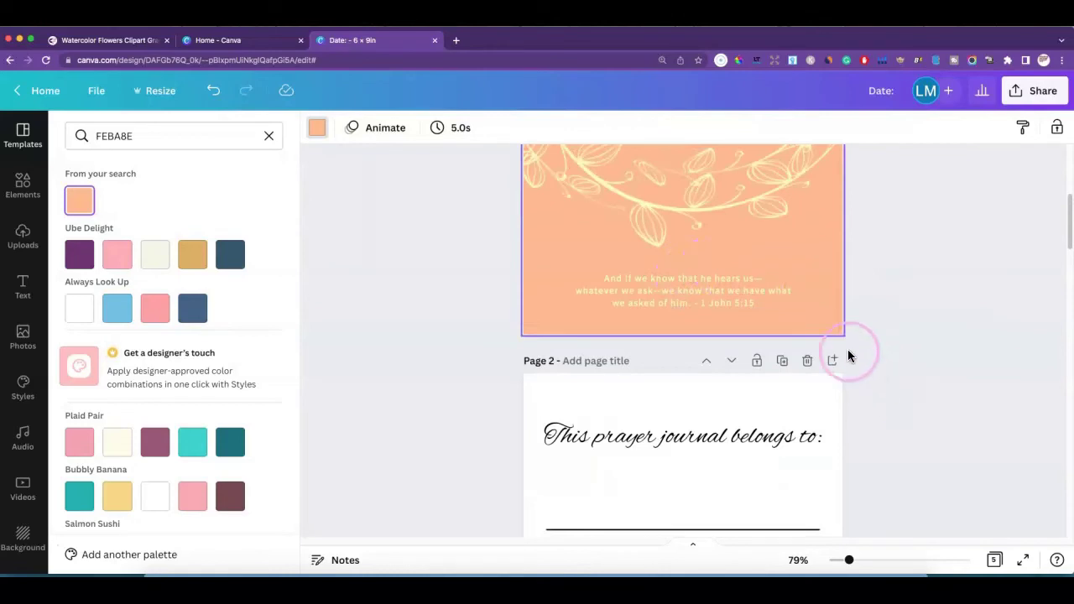
scroll(848, 349, "up", 5)
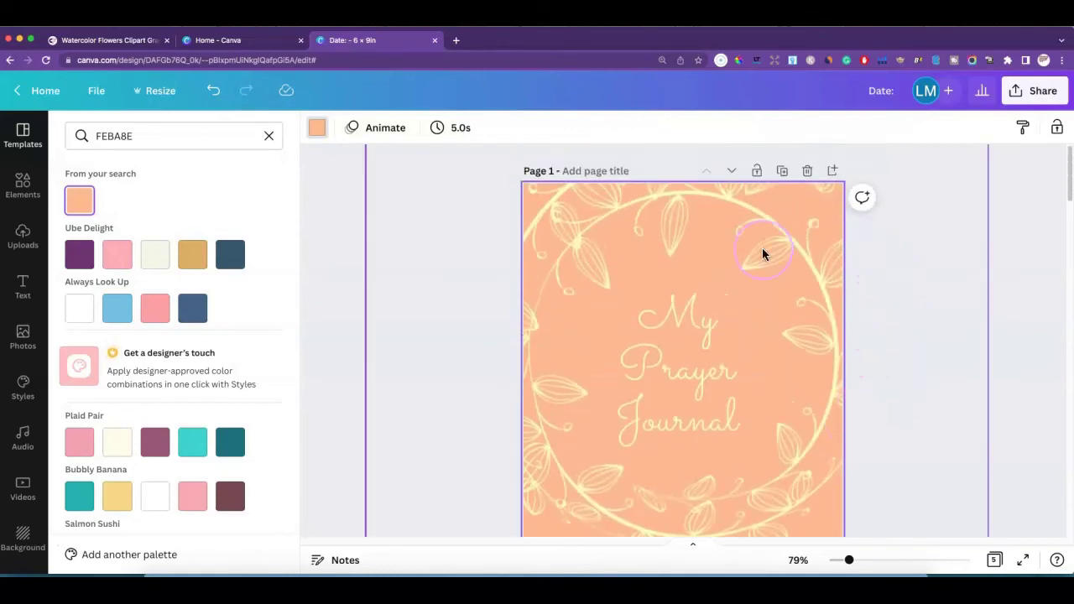
scroll(735, 322, "down", 10)
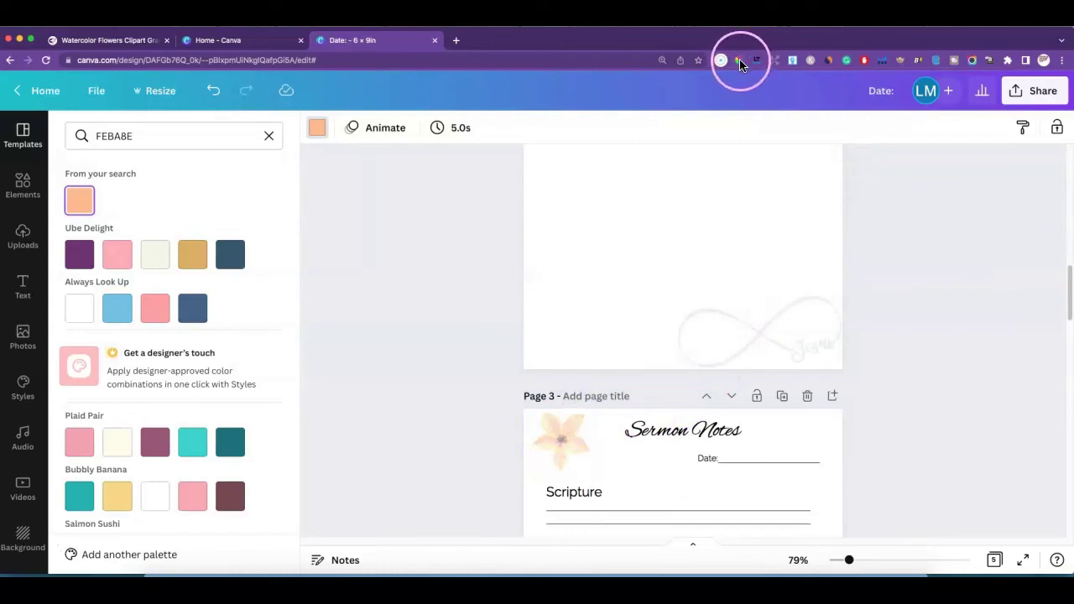
scroll(755, 222, "up", 5)
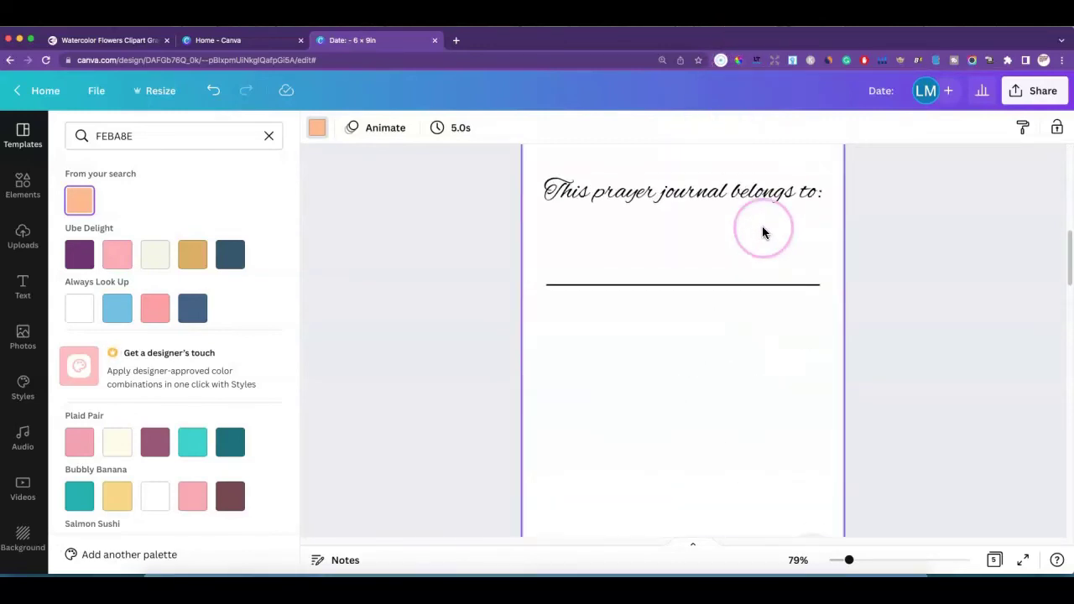
Delete the leafy wreath graphic from the first page's cover
scroll(734, 198, "up", 7)
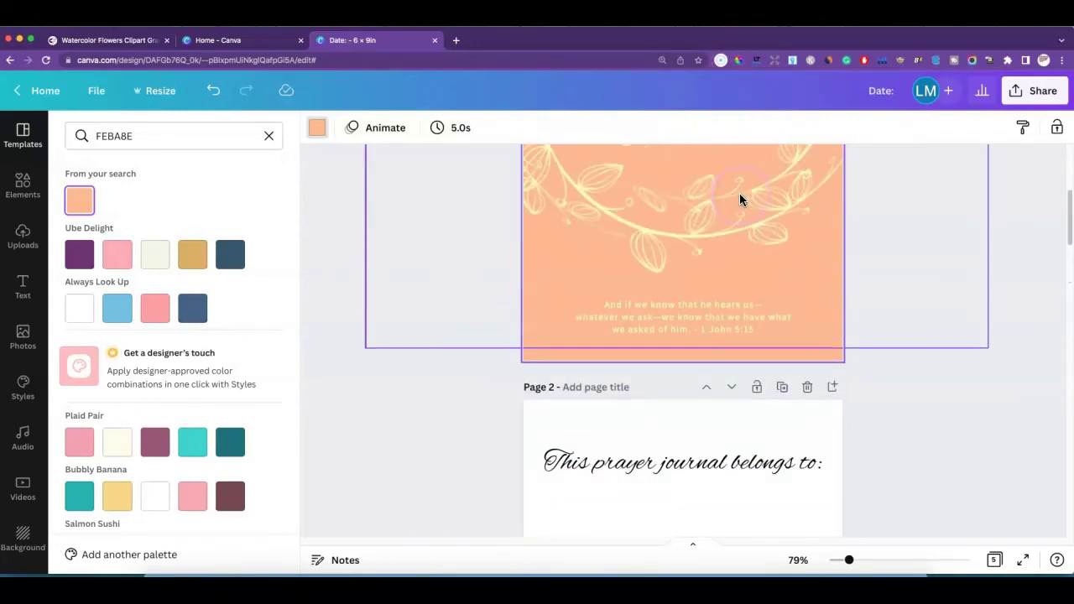
left_click(798, 246)
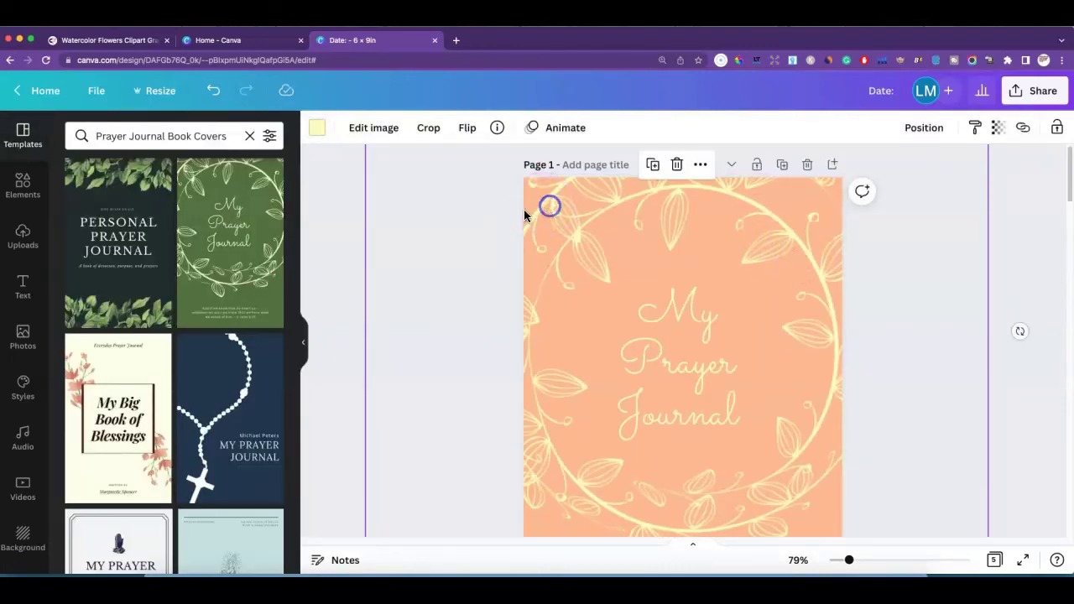
mouse_move(438, 225)
left_mouse_down()
mouse_move(460, 221)
mouse_move(434, 220)
left_mouse_up()
key("Delete")
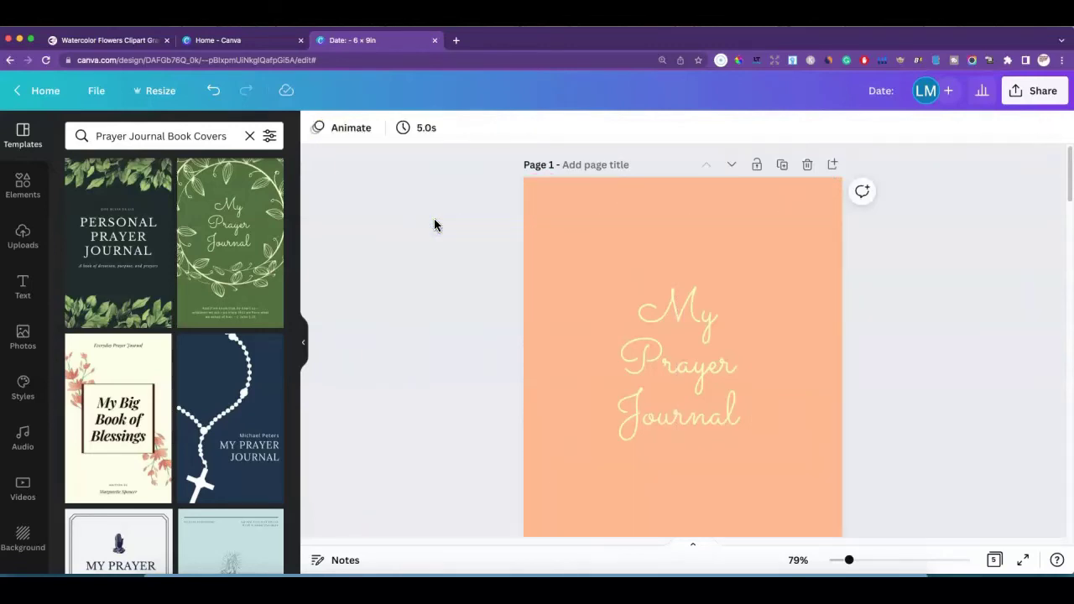
Try copying the cover title's style onto page 2's "This prayer journal belongs to:" heading, and undo the change
left_click(672, 315)
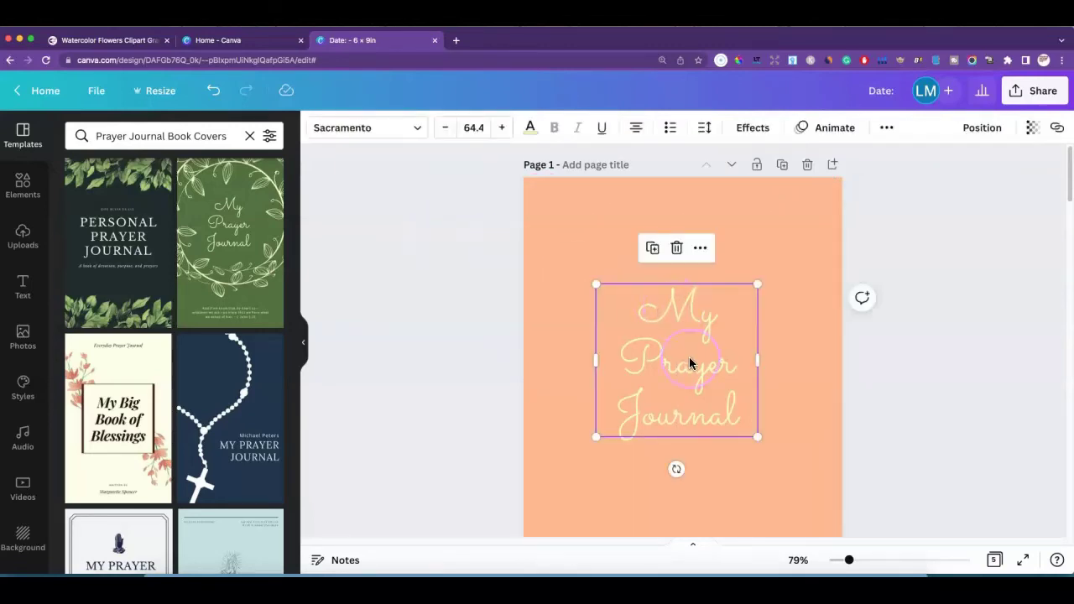
scroll(688, 361, "down", 3)
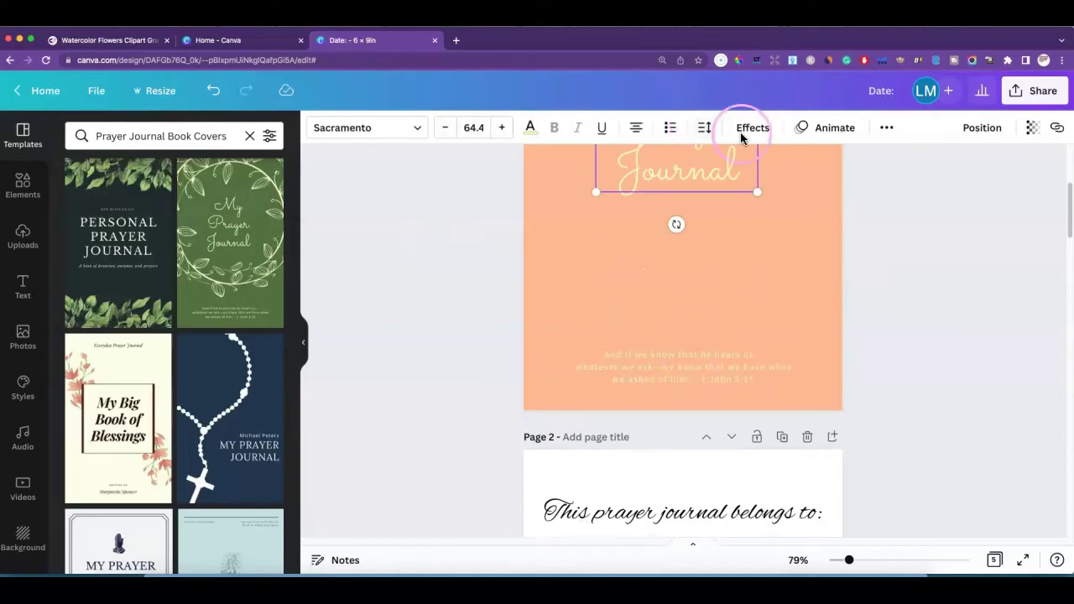
left_click(886, 129)
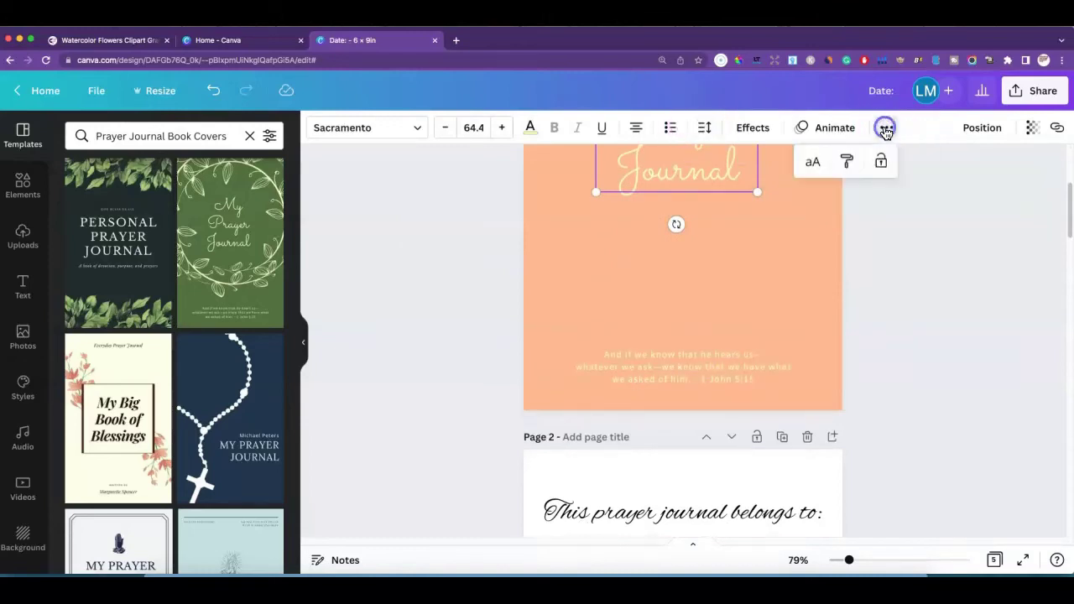
left_click(851, 162)
left_click(637, 514)
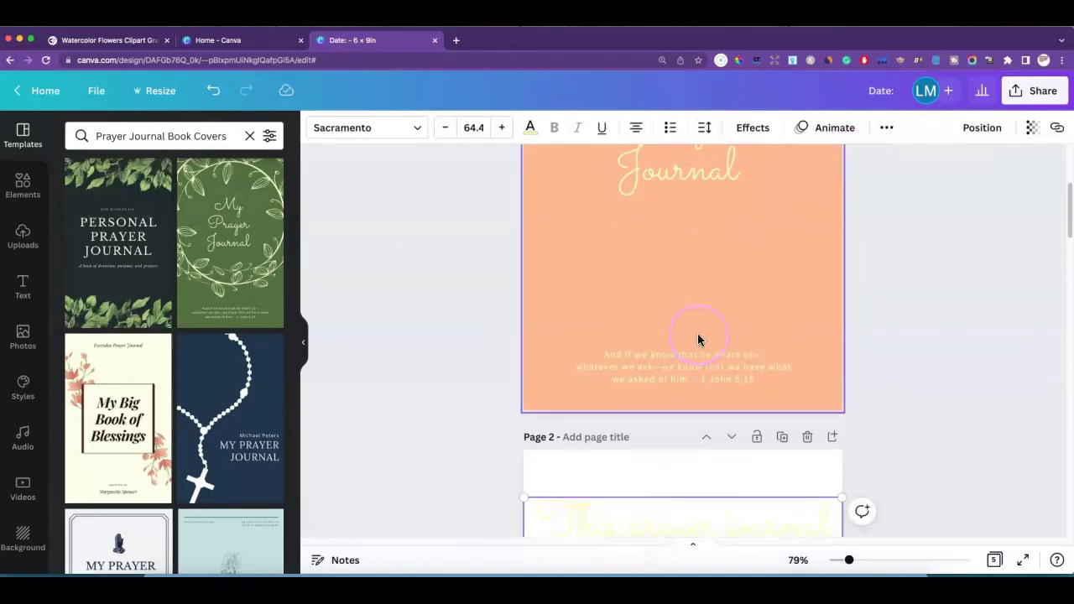
left_click(676, 181)
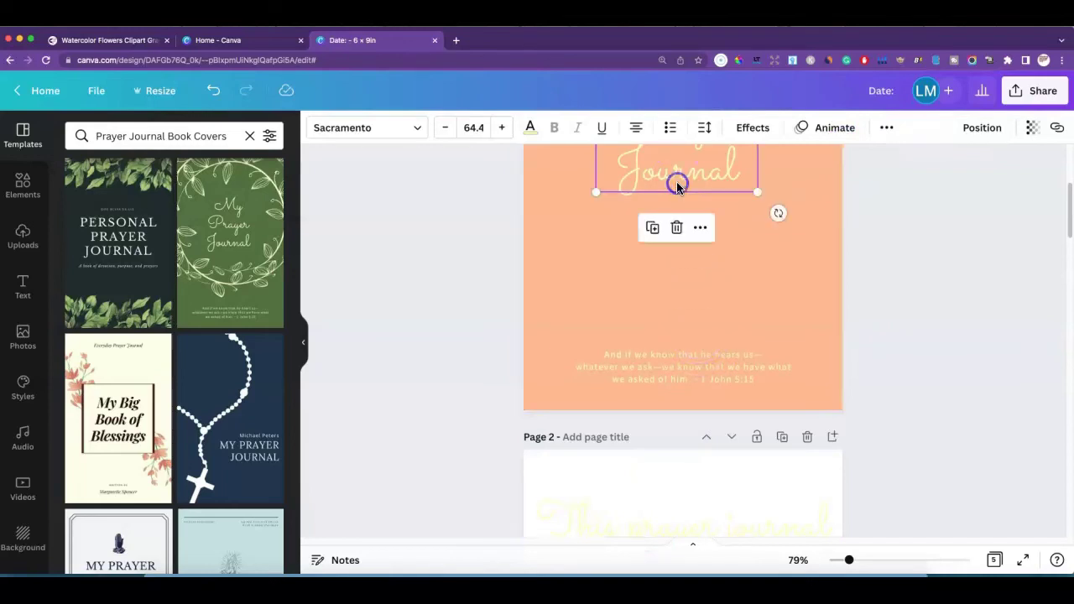
left_click(883, 137)
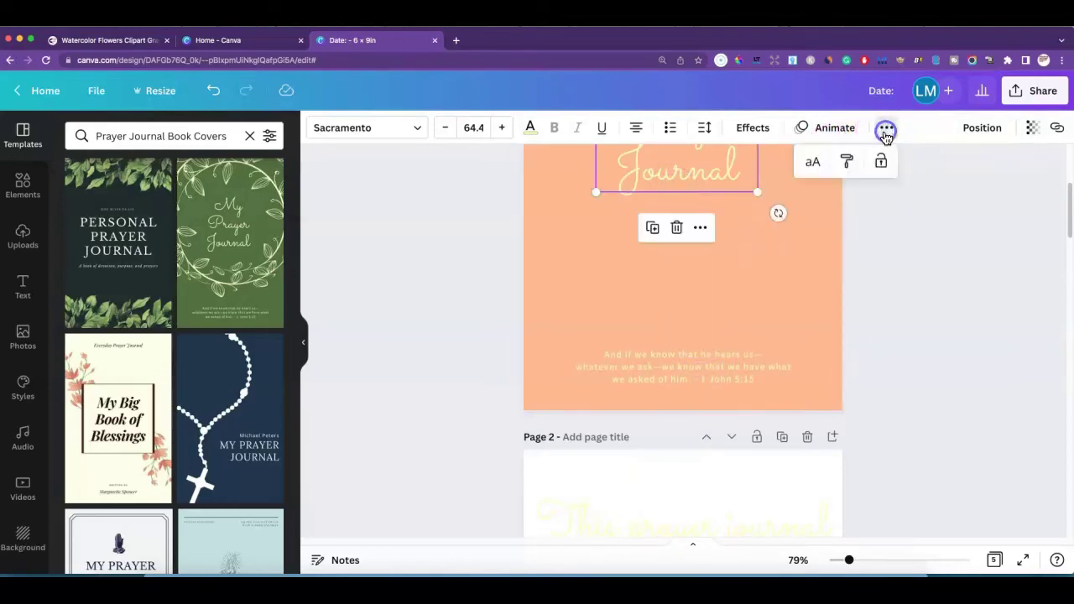
left_click(848, 165)
scroll(453, 193, "down", 3)
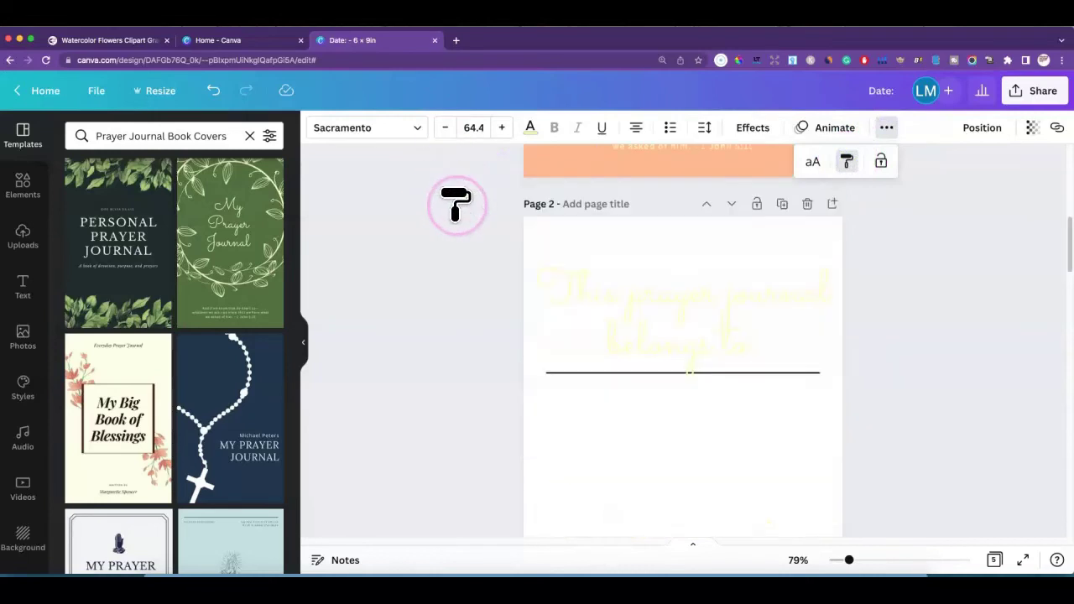
left_click(214, 93)
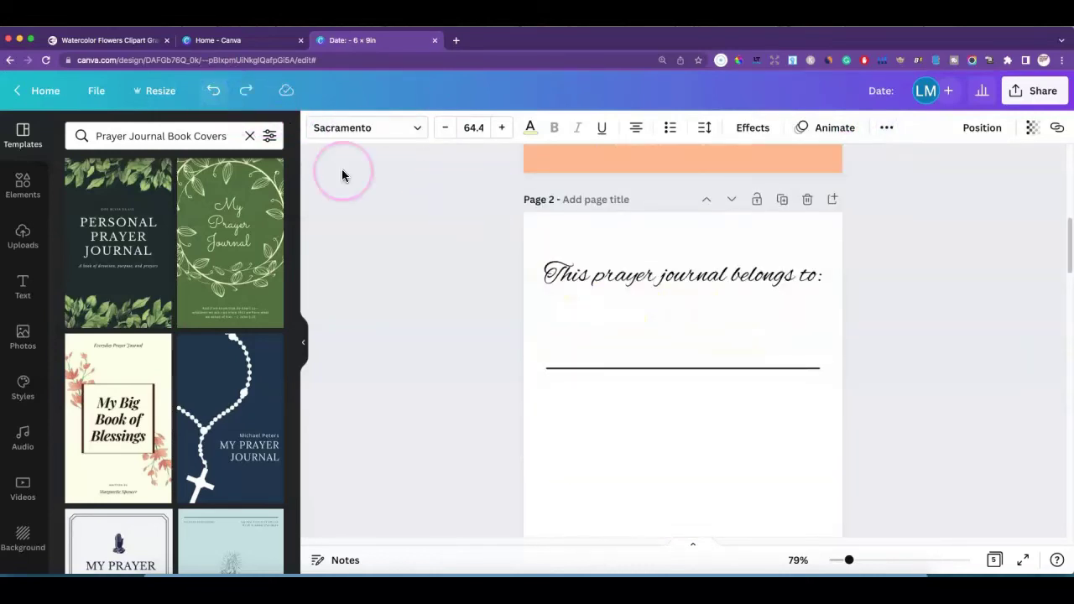
scroll(710, 360, "down", 3)
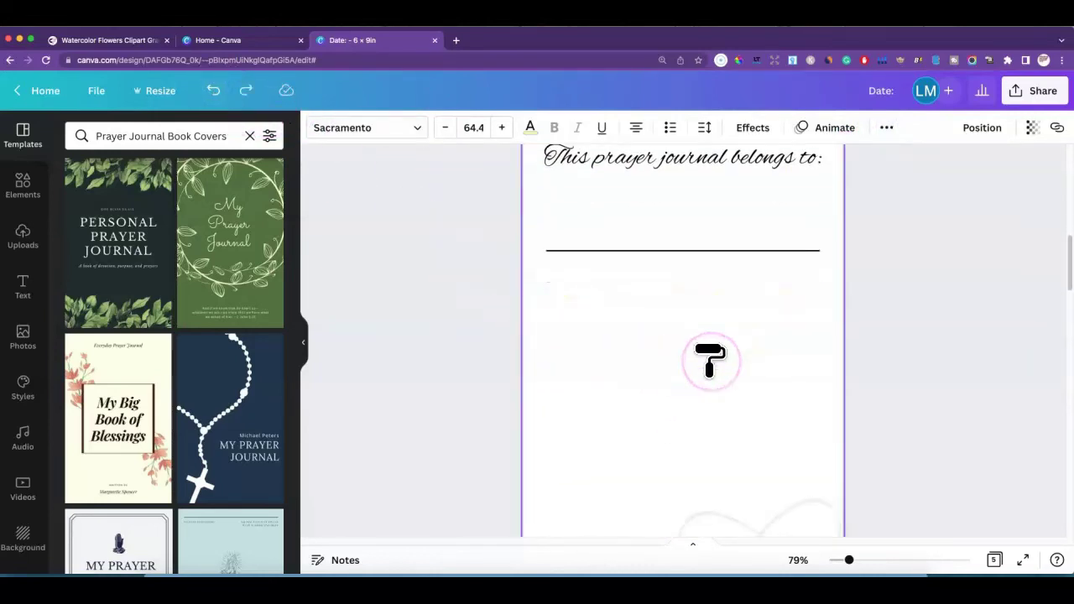
scroll(710, 360, "up", 5)
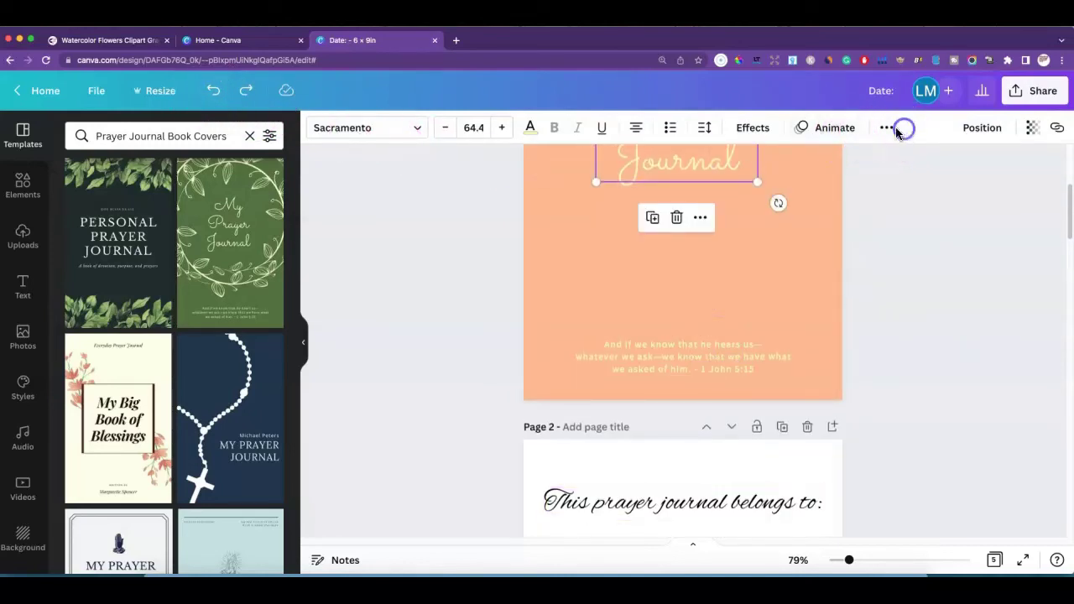
left_click(889, 129)
left_click(846, 161)
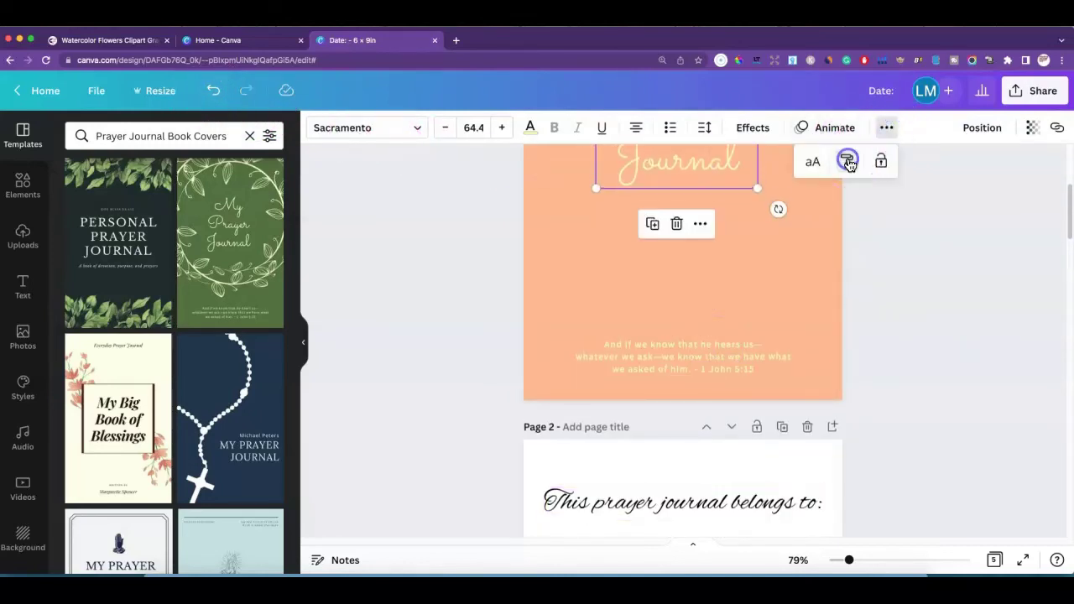
left_click(727, 504)
Change the "My Prayer Journal" cover title to the Alex Brush font and colour it black
left_click(666, 163)
left_click(411, 128)
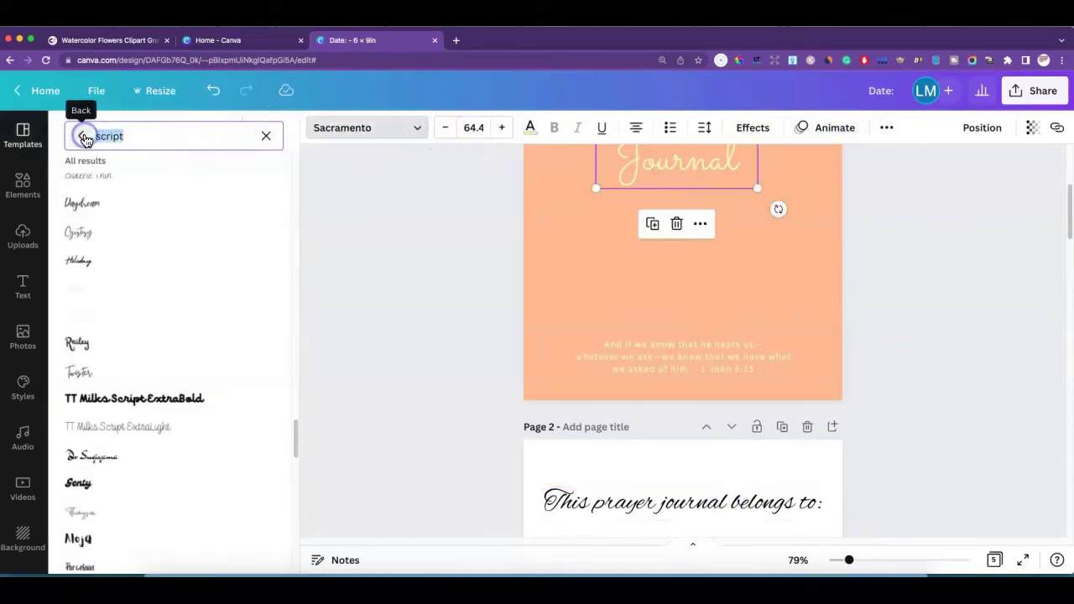
type("alex brush")
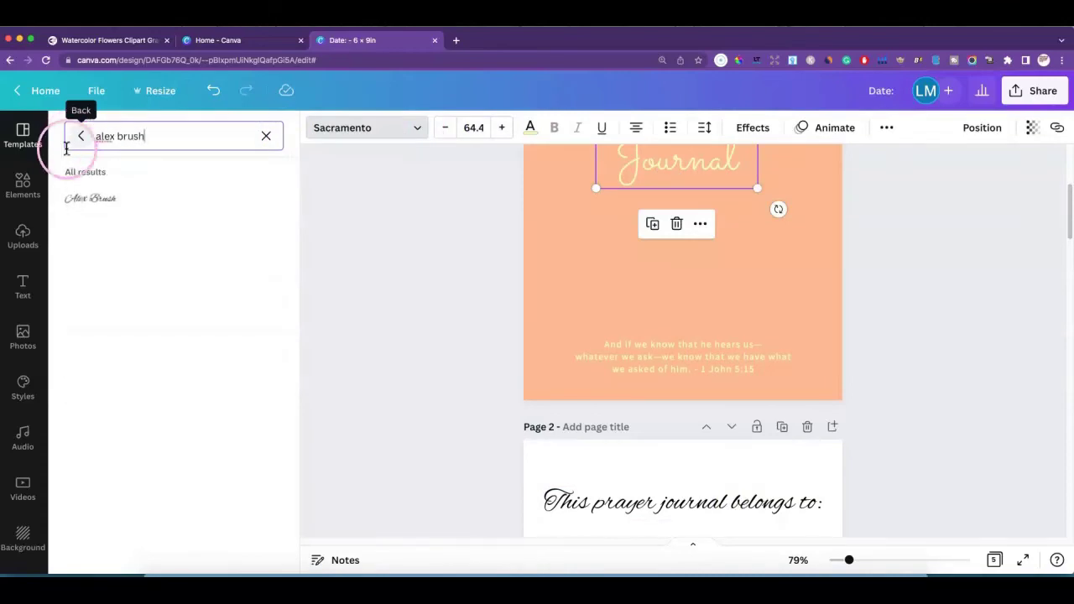
left_click(87, 198)
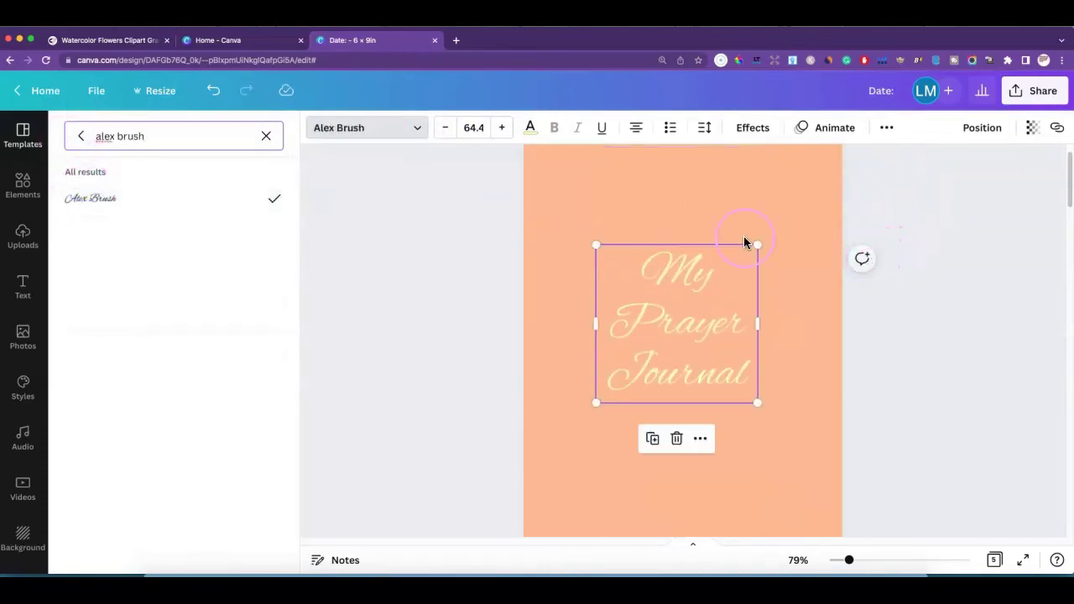
left_click(527, 130)
left_click(132, 208)
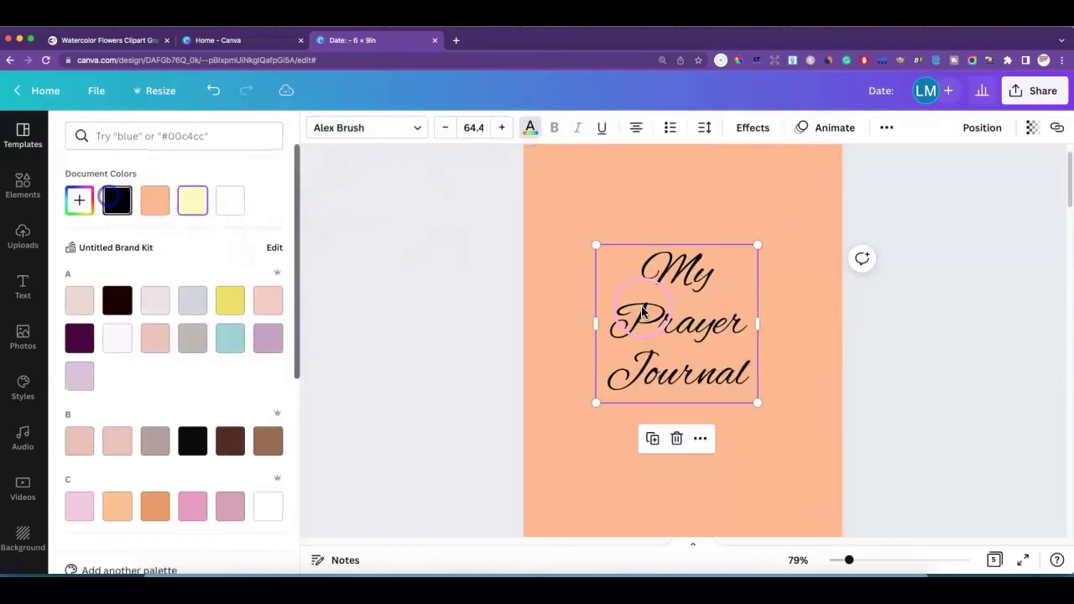
Colour the 1 John 5:15 verse at the bottom of the cover black
scroll(895, 348, "down", 5)
left_click(726, 291)
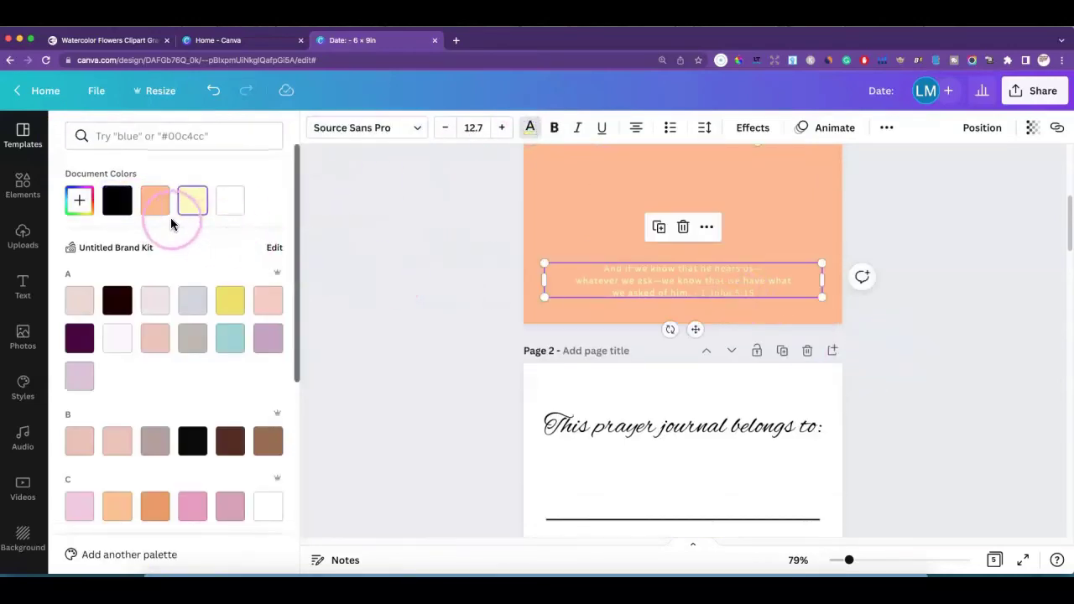
left_click(132, 208)
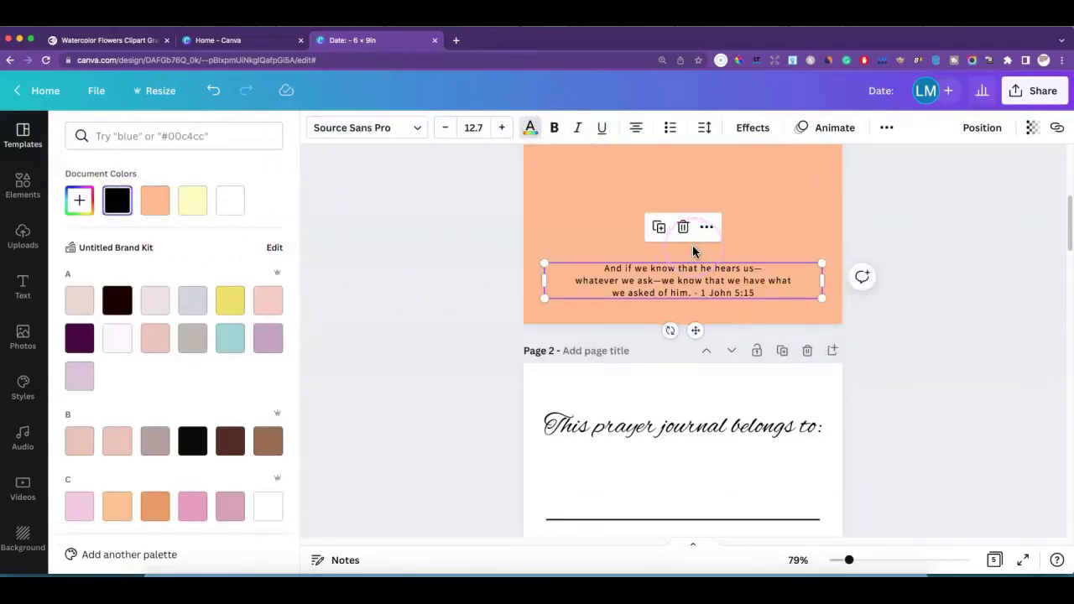
Move the 1 John 5:15 verse from the cover to page 2, just below the name line
scroll(904, 223, "down", 1)
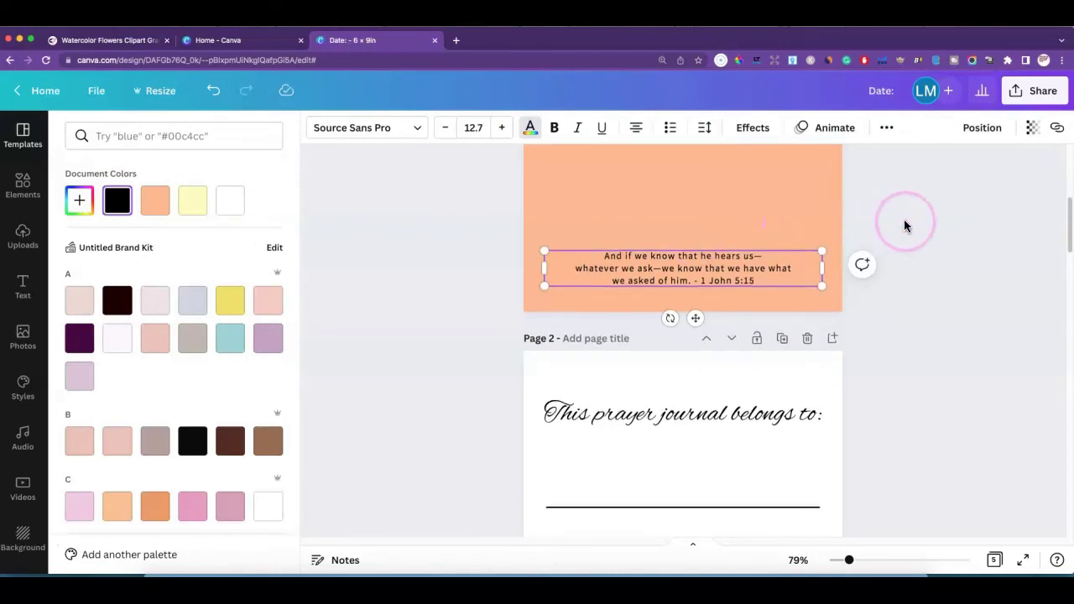
scroll(919, 232, "down", 4)
mouse_move(748, 196)
left_mouse_down()
mouse_move(721, 518)
mouse_move(743, 499)
left_mouse_up()
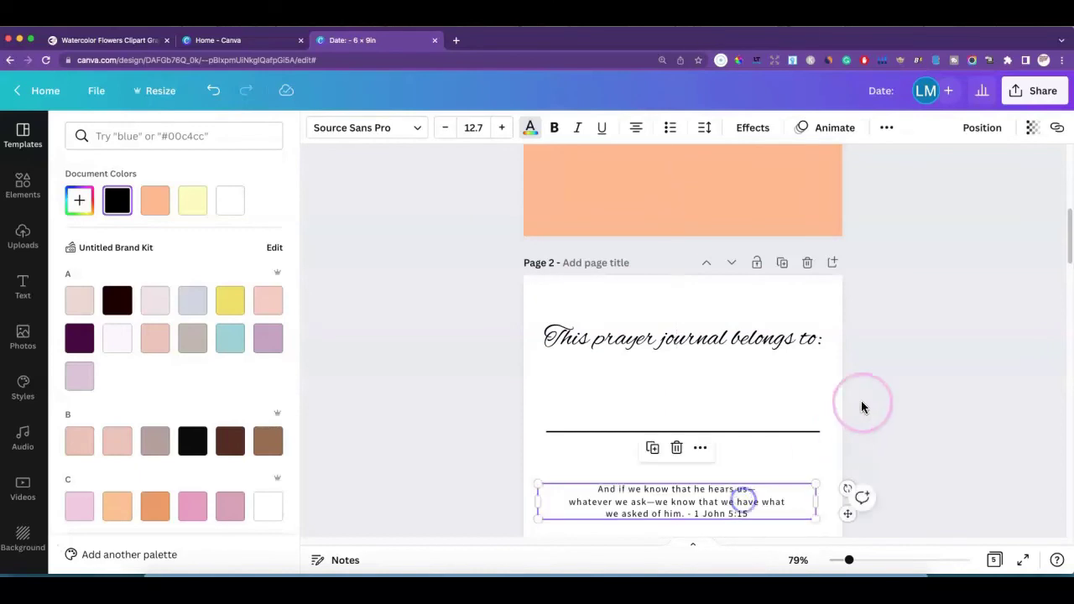
scroll(872, 386, "down", 12)
Enlarge the verse on page 2 to a font size of 15.9, with its text box about 5.5 in wide
double_click(801, 291)
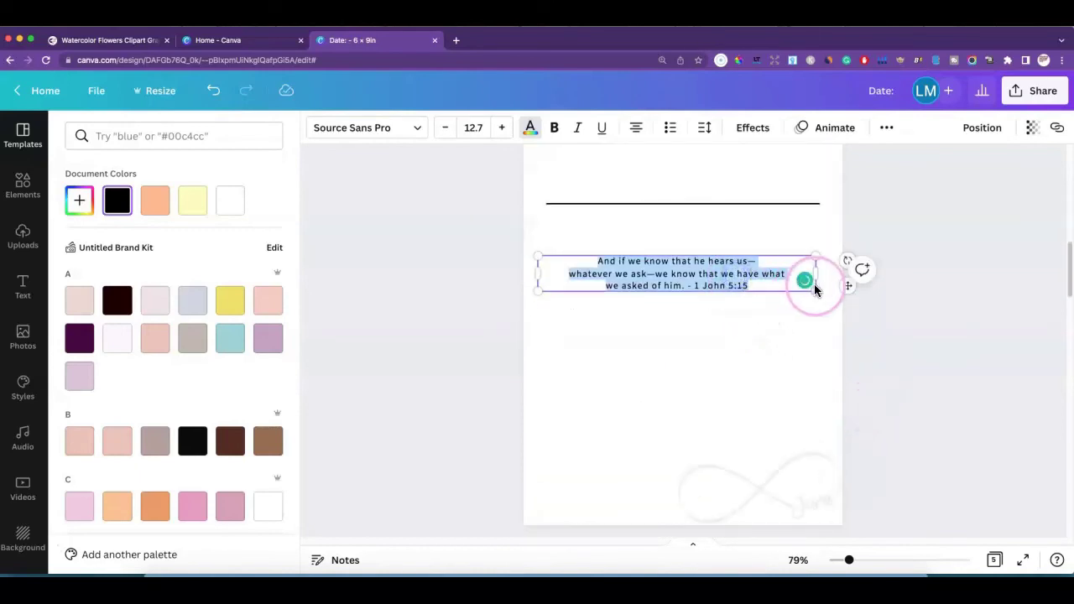
left_click(778, 307)
left_click(761, 273)
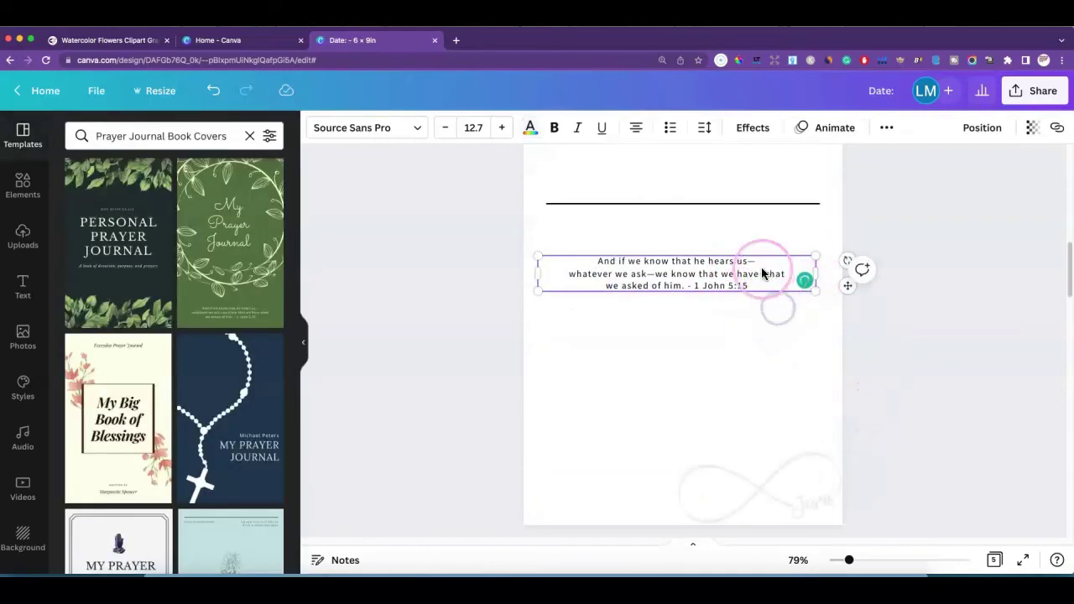
left_click(815, 274)
left_click(909, 351)
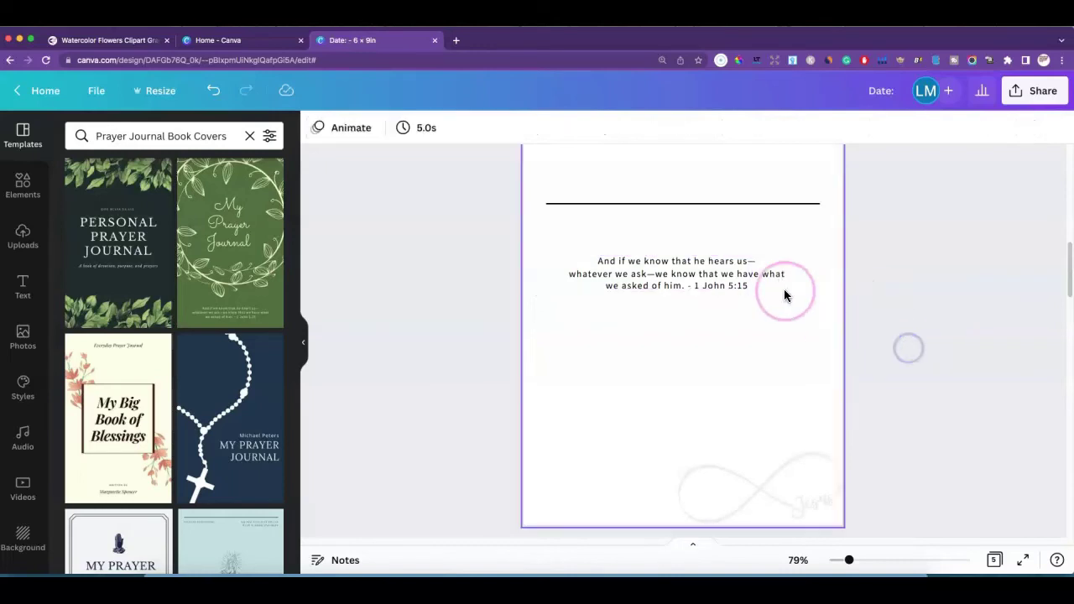
left_click(791, 286)
left_click_drag(815, 274, 825, 328)
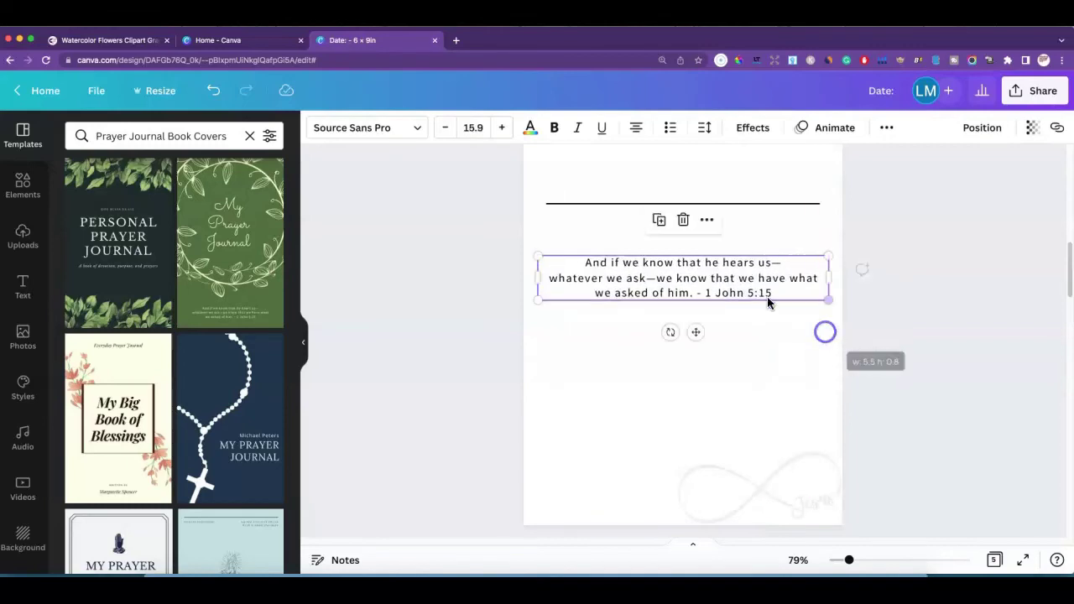
left_click(928, 314)
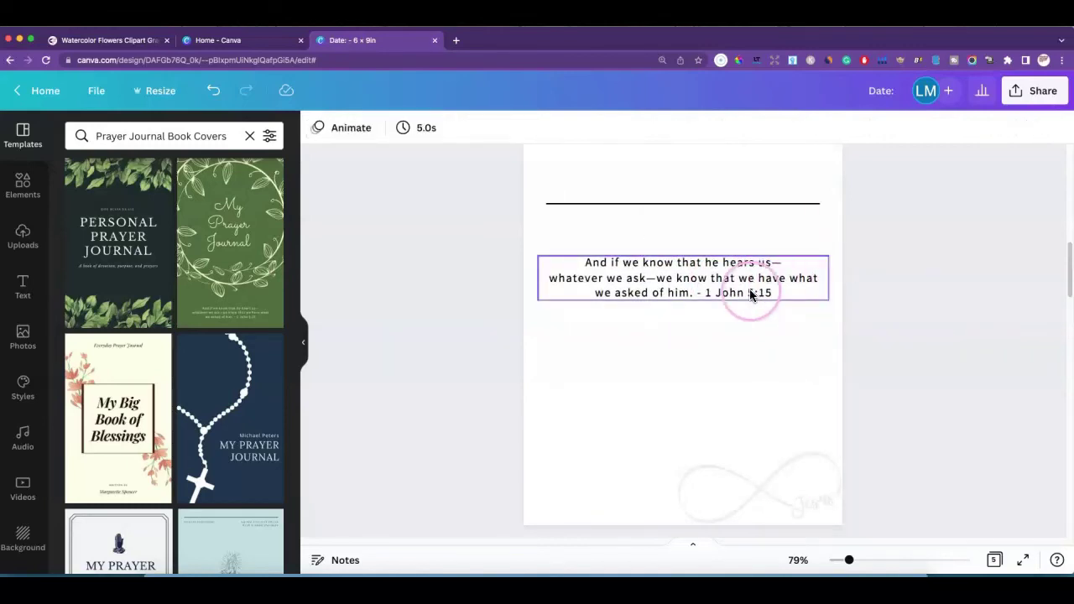
Place the verse lower on page 2, centred between the name line and the faded infinity graphic
left_click_drag(750, 293, 704, 378)
left_click(901, 405)
scroll(909, 400, "up", 3)
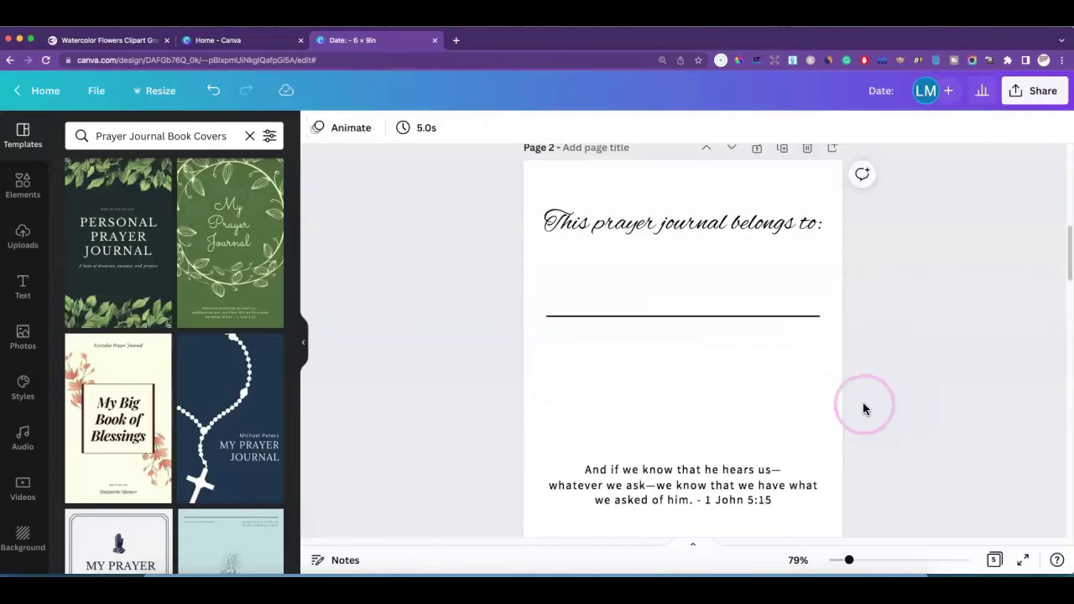
left_click_drag(713, 482, 713, 471)
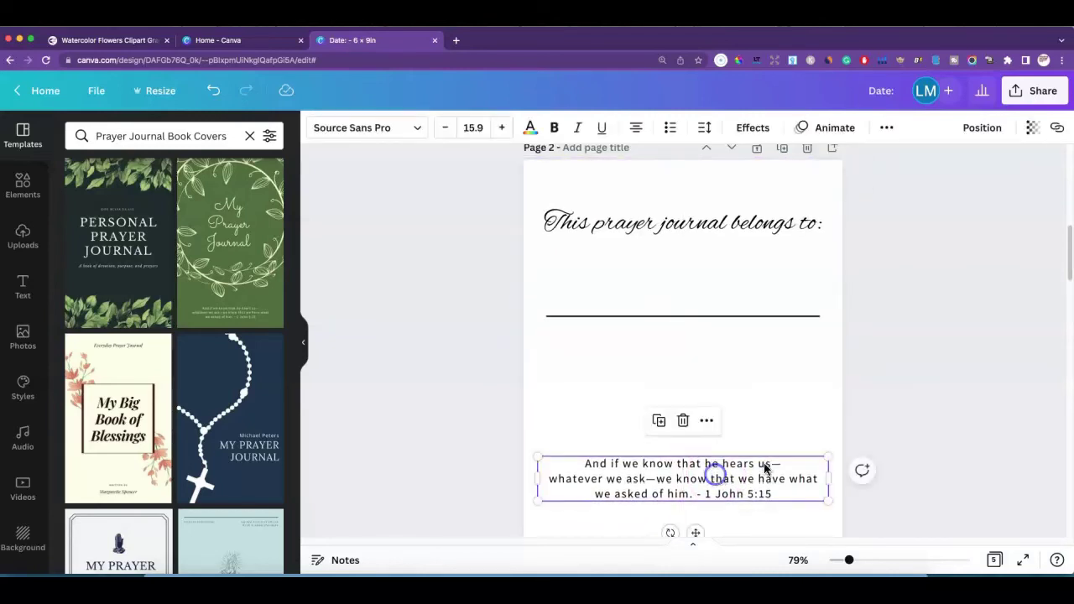
left_click(892, 435)
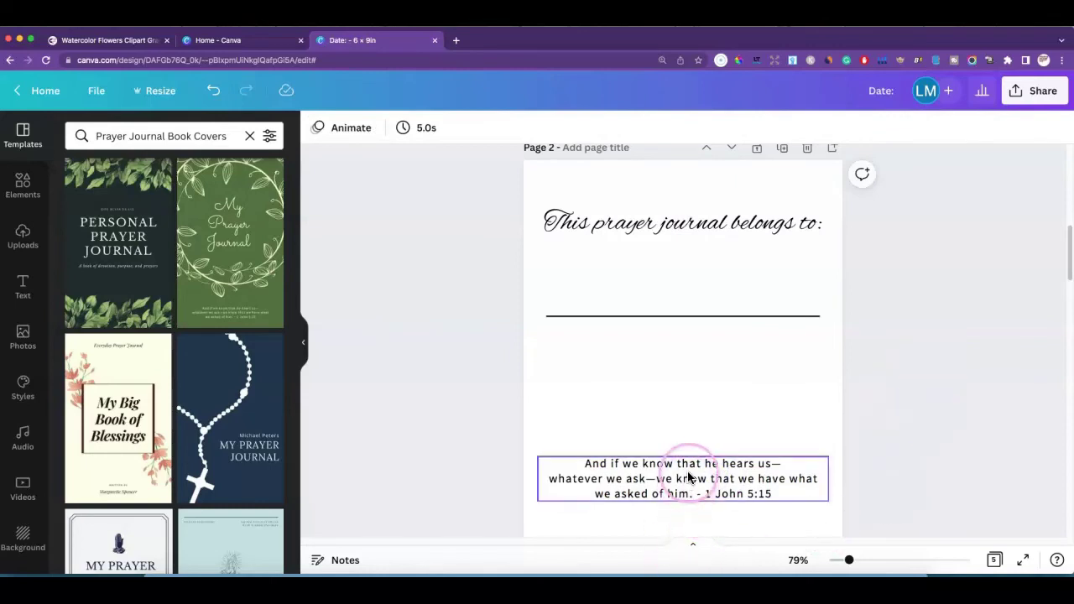
left_click_drag(718, 480, 719, 479)
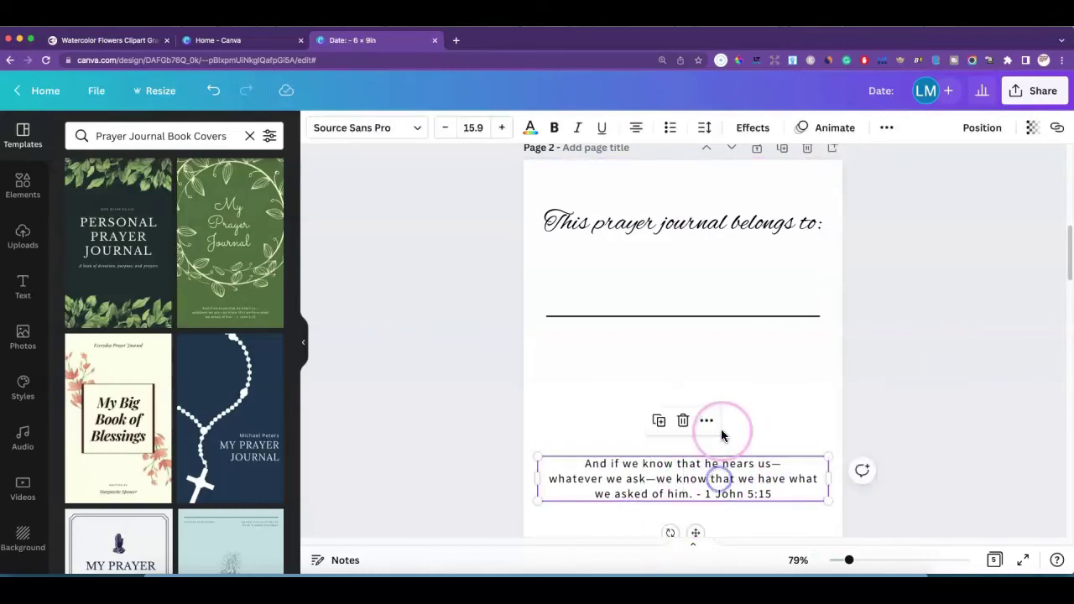
left_click(744, 416)
scroll(822, 328, "down", 2)
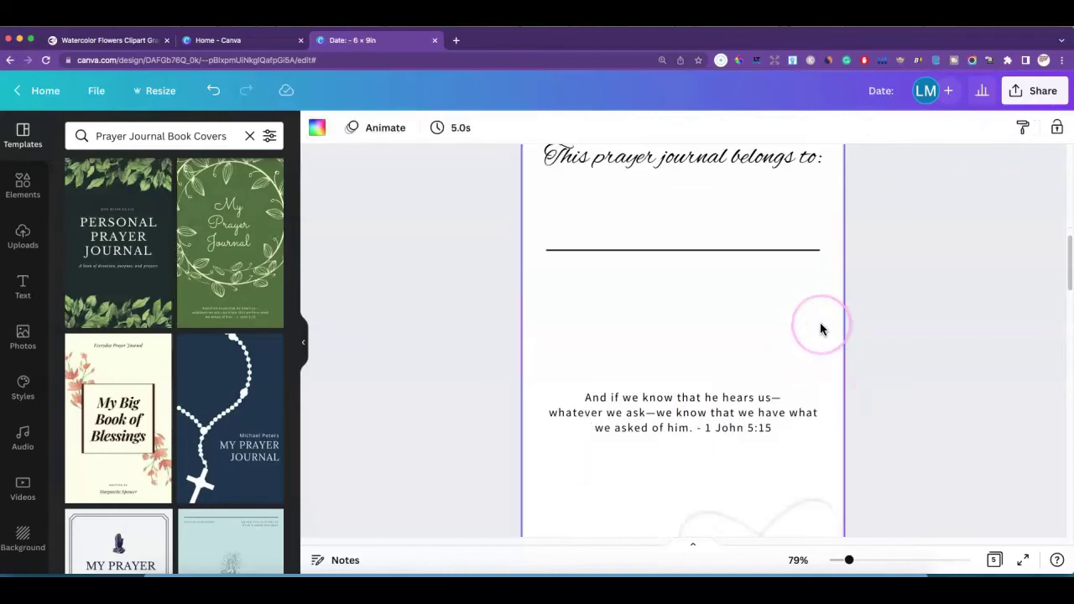
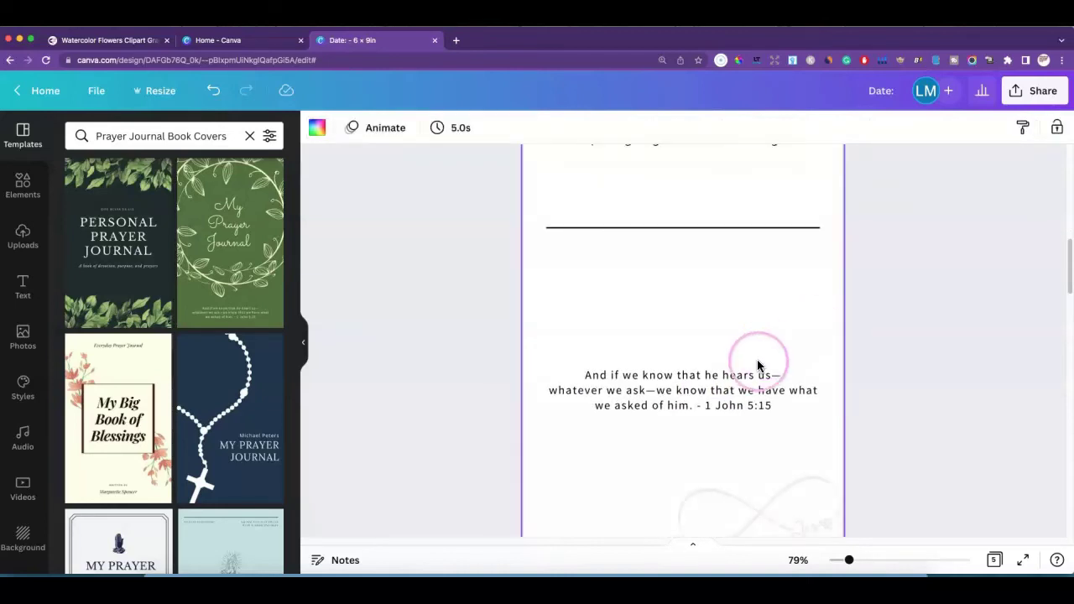
Move the "My Prayer Journal" title slightly lower on the cover and centre it horizontally
left_click(732, 352)
scroll(725, 342, "up", 10)
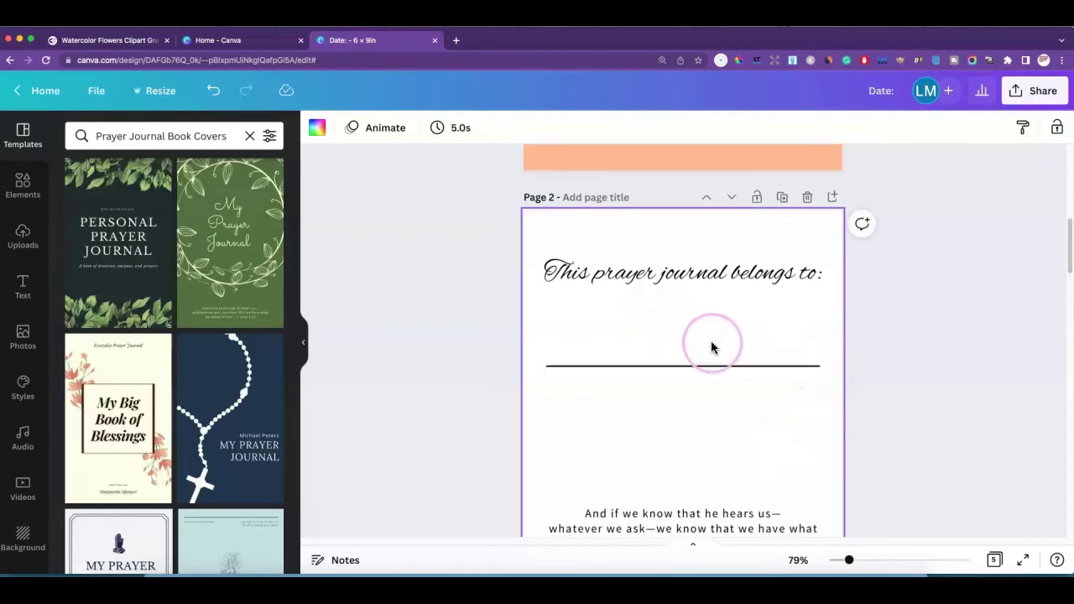
left_click(677, 378)
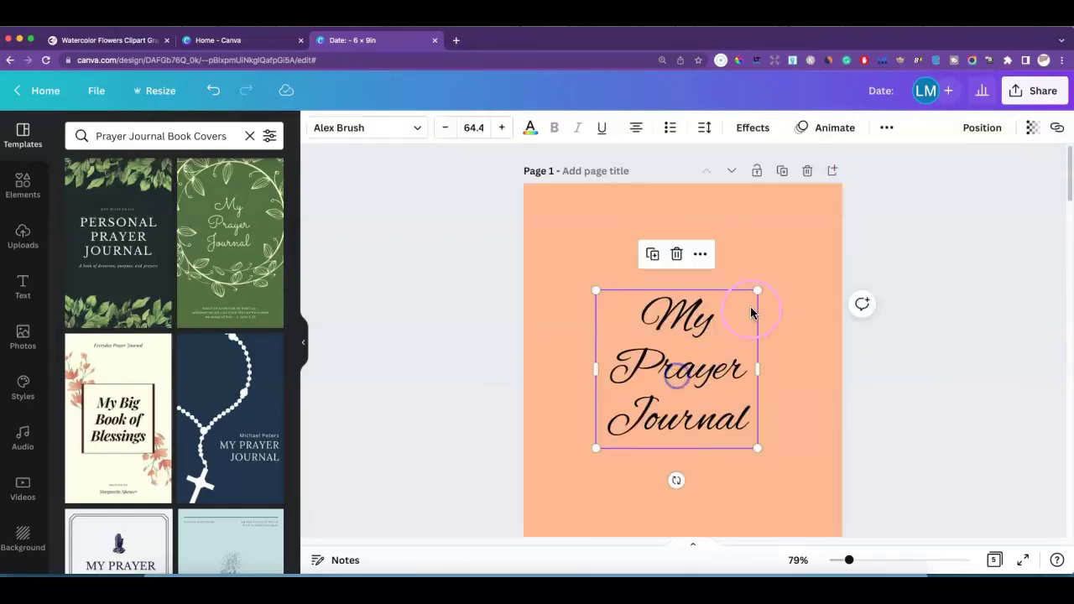
left_click_drag(690, 368, 699, 393)
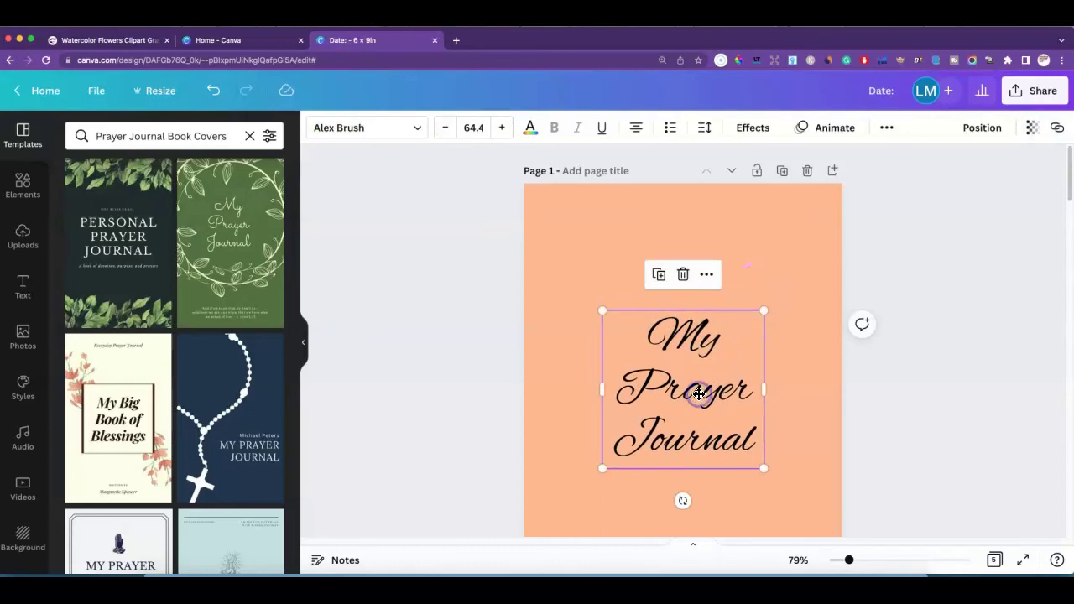
left_click(831, 395)
Add the uploaded brown twig wreath with pink and yellow flowers to the cover
left_click(25, 235)
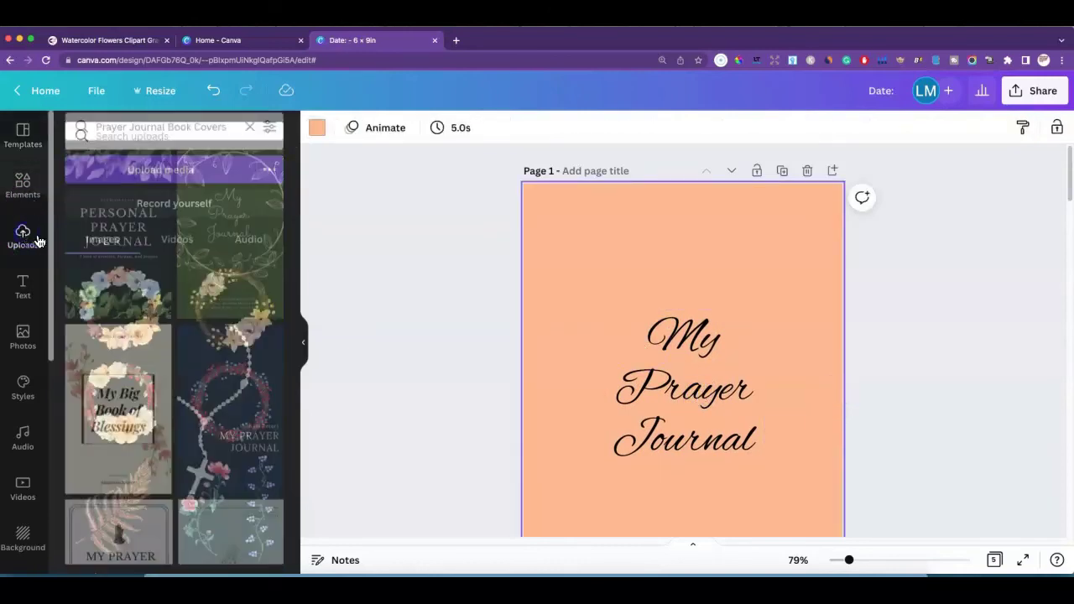
left_click(232, 316)
scroll(245, 340, "down", 3)
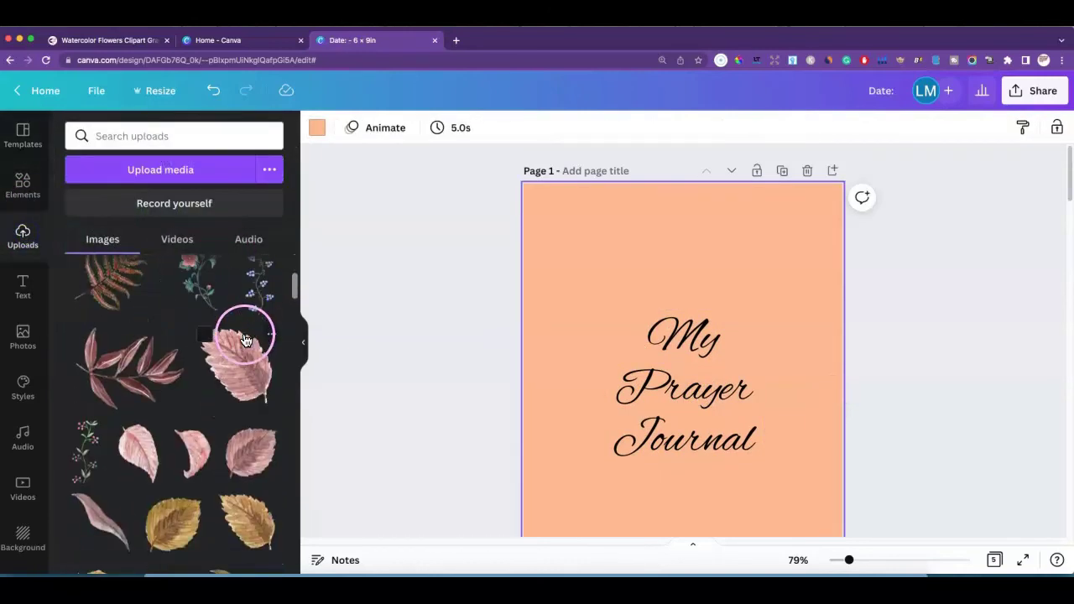
scroll(245, 340, "down", 3)
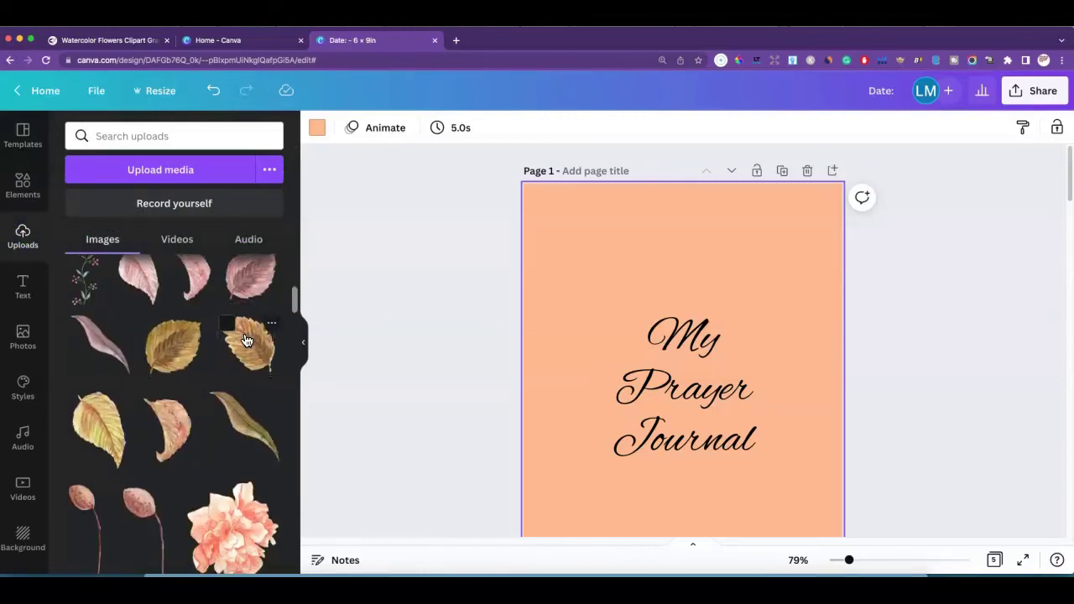
scroll(246, 340, "down", 2)
scroll(246, 340, "up", 2)
scroll(245, 340, "up", 5)
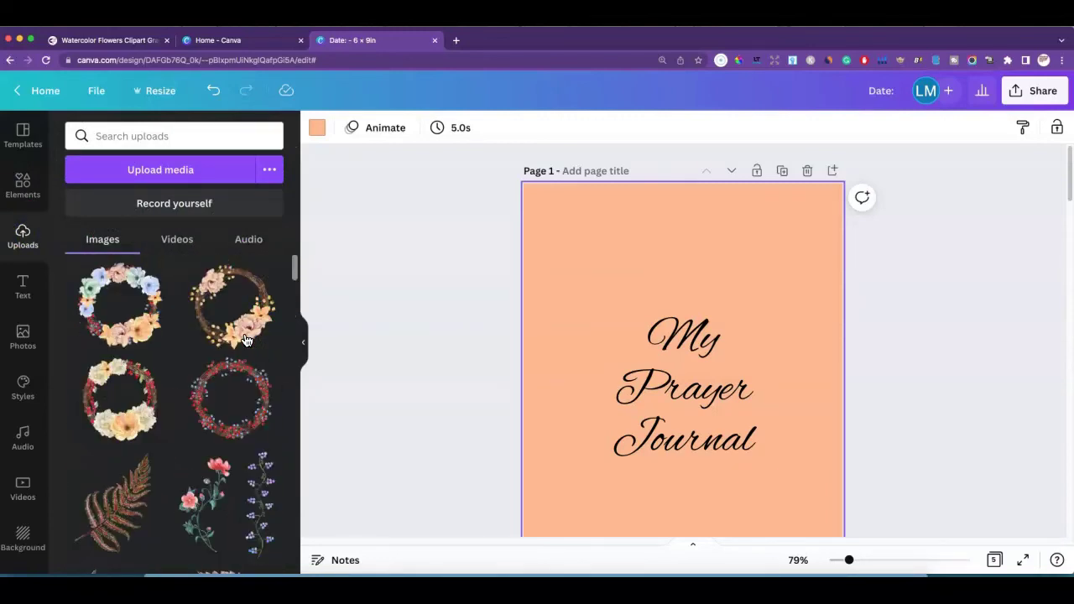
left_click(226, 323)
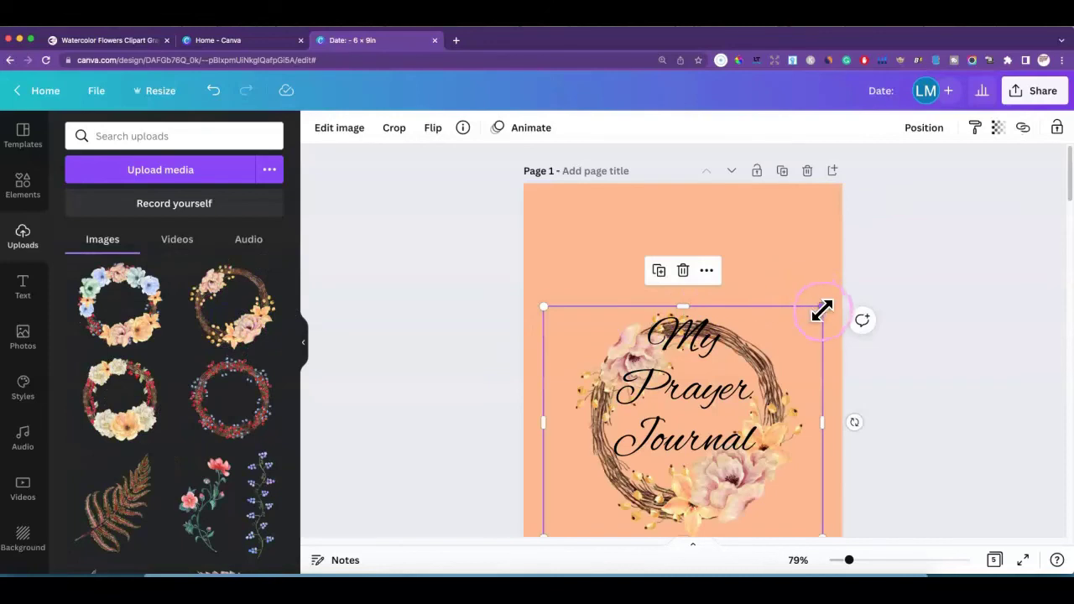
Enlarge the wreath until its ring nearly spans the cover's width and centre it around the title
left_click_drag(821, 311, 967, 208)
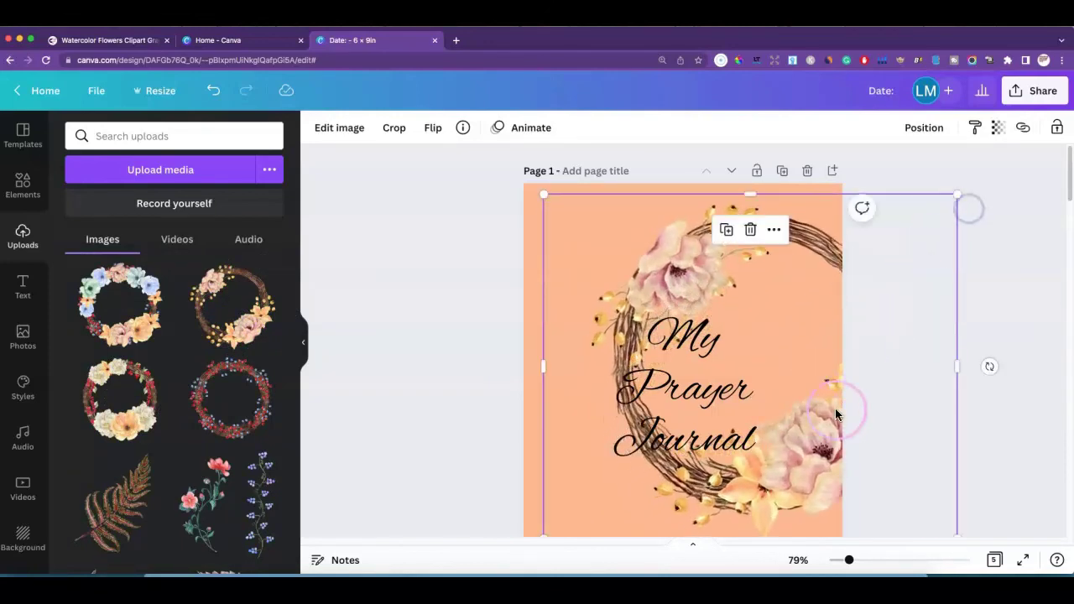
left_click_drag(806, 452, 737, 474)
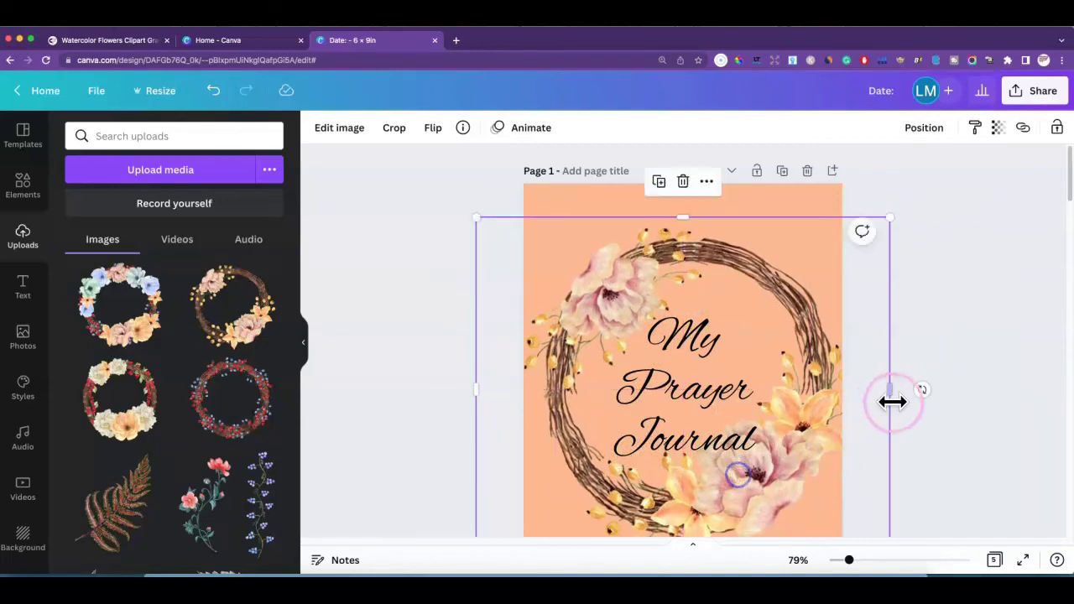
left_click(948, 363)
Reduce the cover title to a font size of 61.8, tighten its line spacing and centre it inside the wreath
left_click(647, 403)
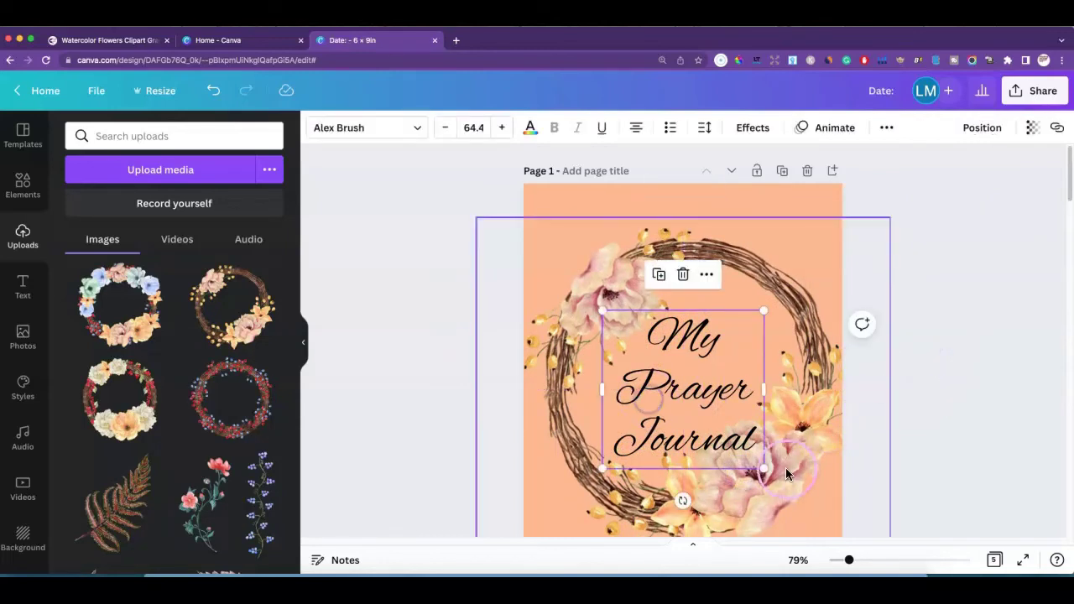
left_click_drag(764, 467, 757, 461)
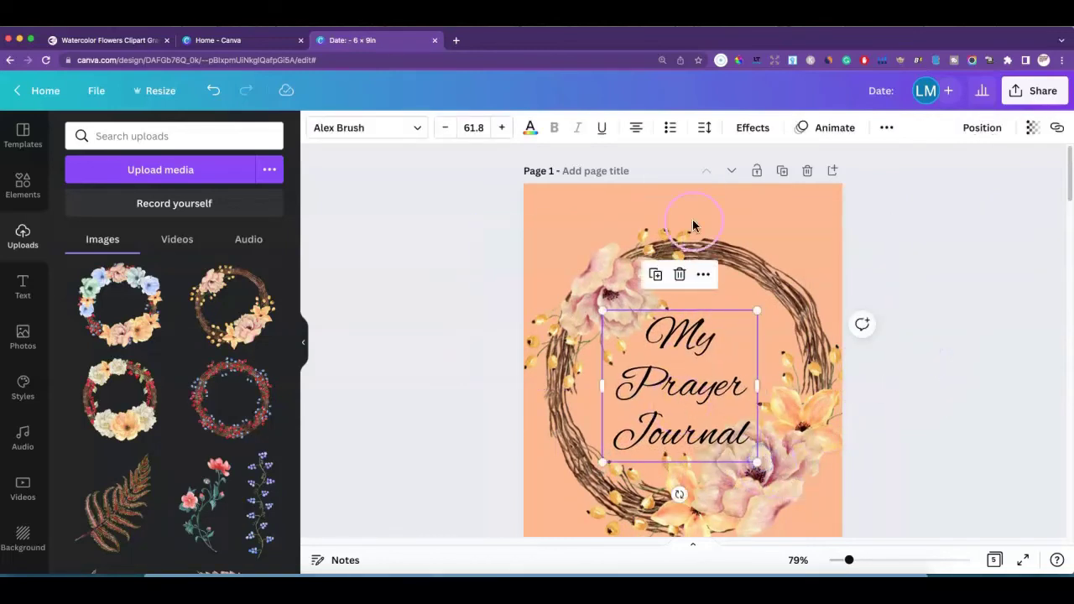
left_click(705, 127)
left_click_drag(762, 232, 740, 229)
left_click(932, 408)
left_click(929, 408)
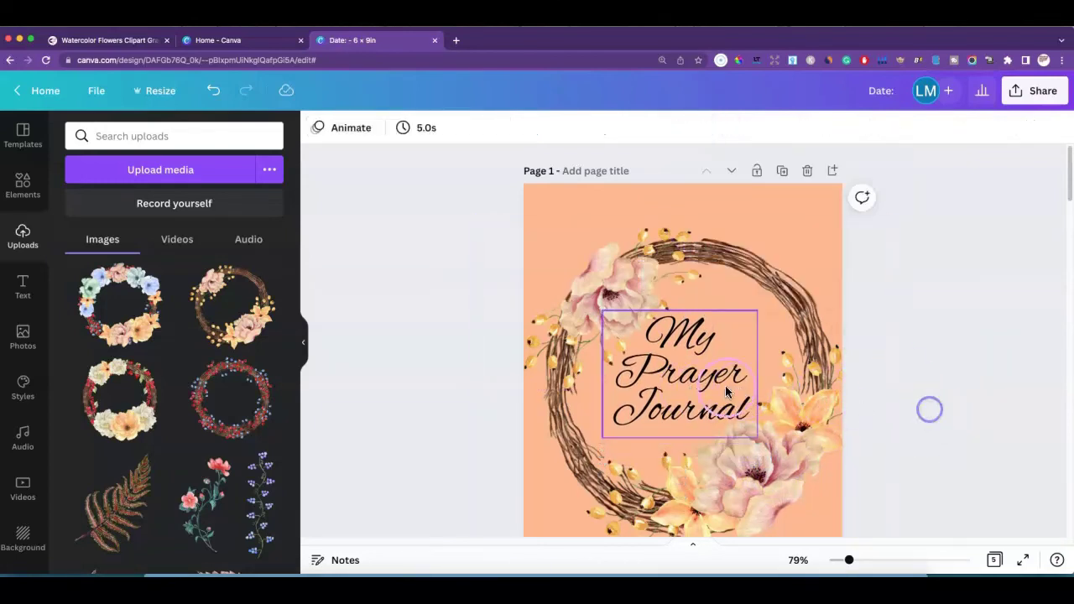
left_click(696, 372)
left_click_drag(696, 370, 701, 363)
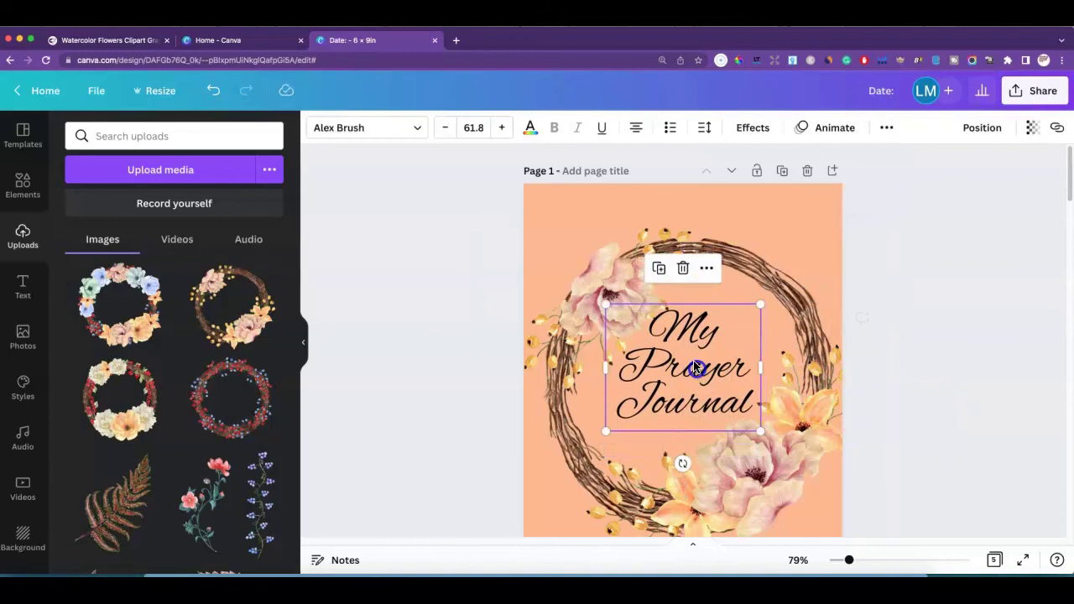
Enlarge the flower wreath slightly and re-centre it horizontally on the cover
left_click(613, 292)
left_click_drag(559, 284, 556, 273)
left_click_drag(473, 207, 461, 198)
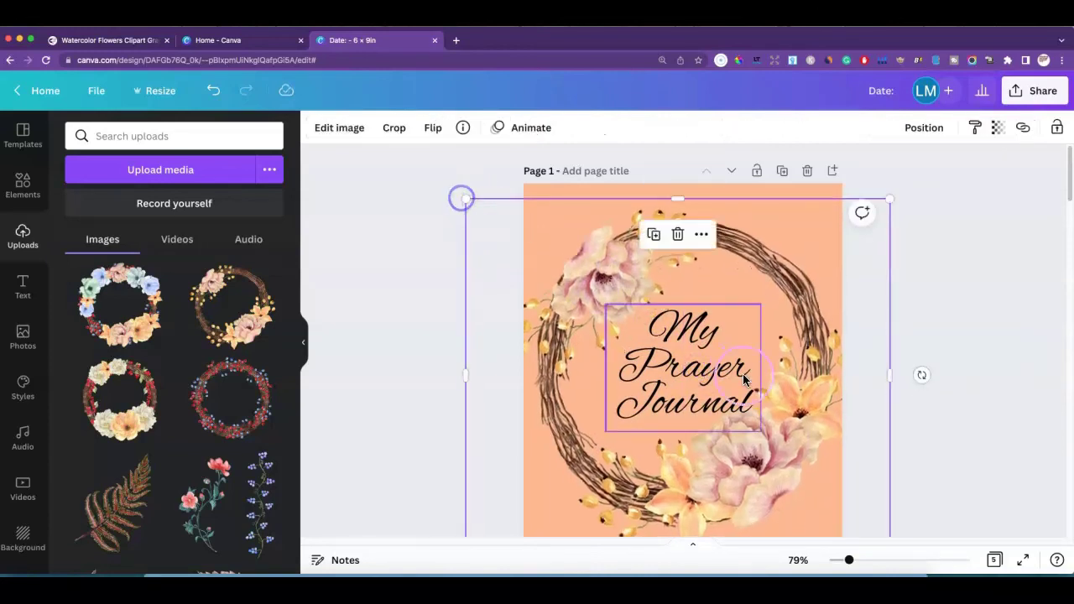
left_click_drag(773, 438, 779, 449)
left_click(917, 410)
Move the wreath and the title a little lower together so the design sits balanced on the cover
scroll(918, 410, "down", 1)
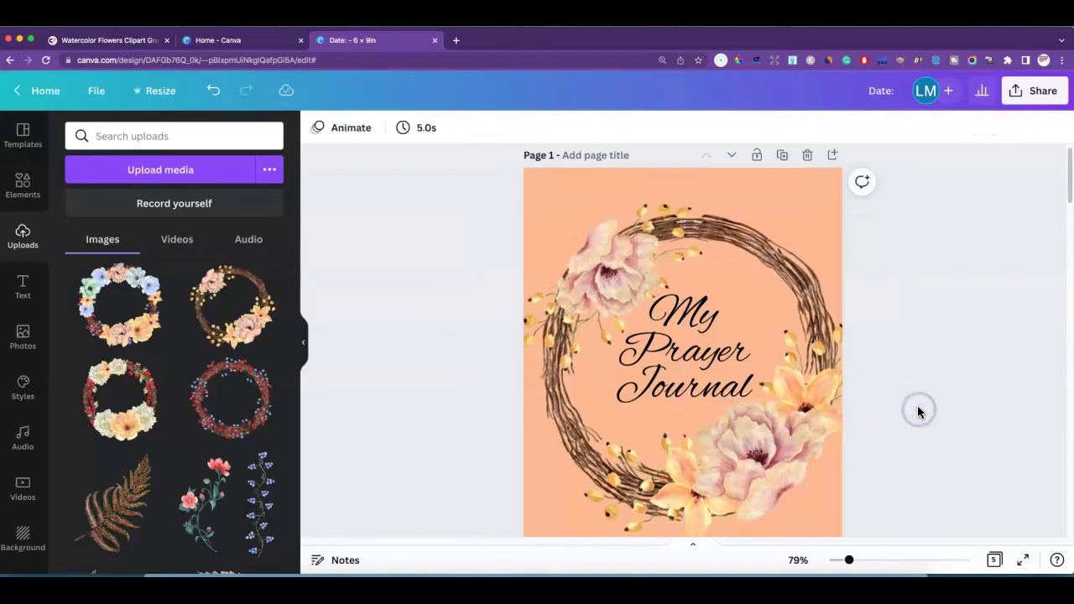
scroll(915, 386, "down", 5)
scroll(901, 344, "up", 3)
left_click(741, 348)
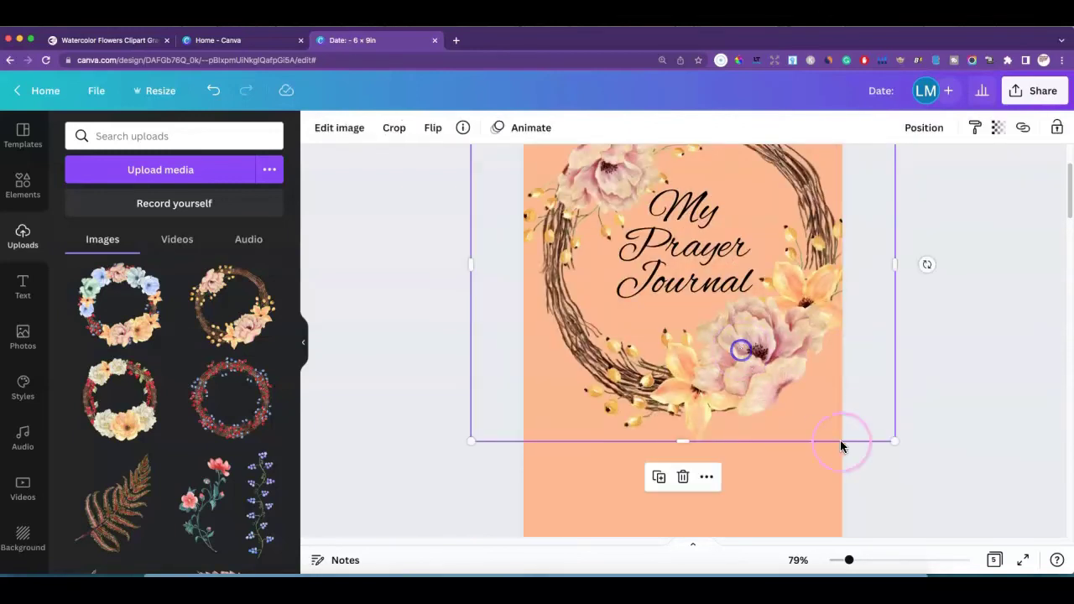
left_click_drag(698, 376, 696, 407)
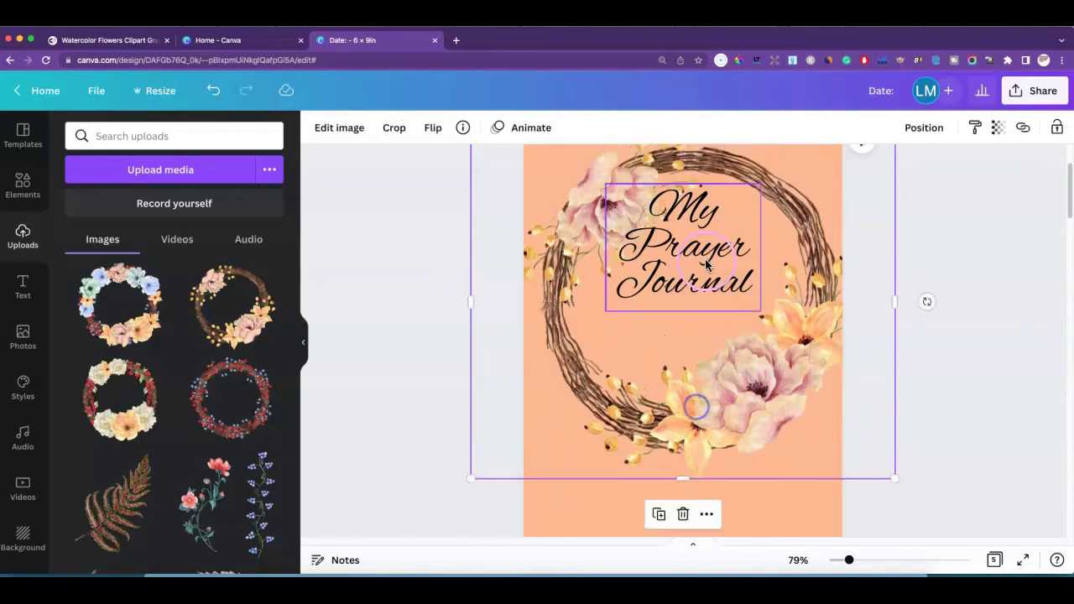
left_click_drag(694, 248, 693, 290)
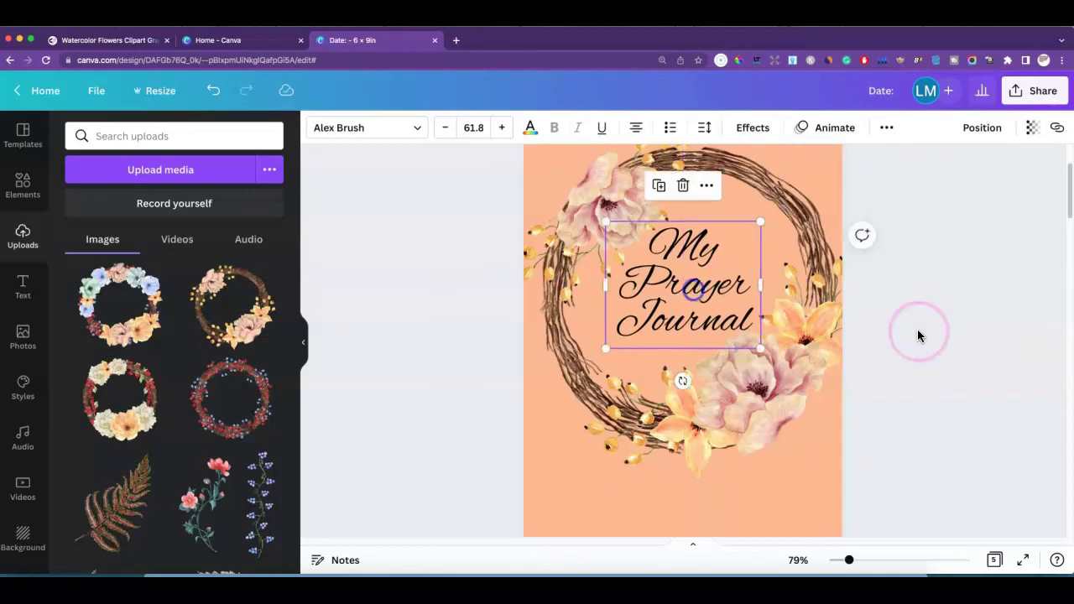
left_click(920, 334)
scroll(920, 335, "up", 1)
scroll(920, 334, "down", 3)
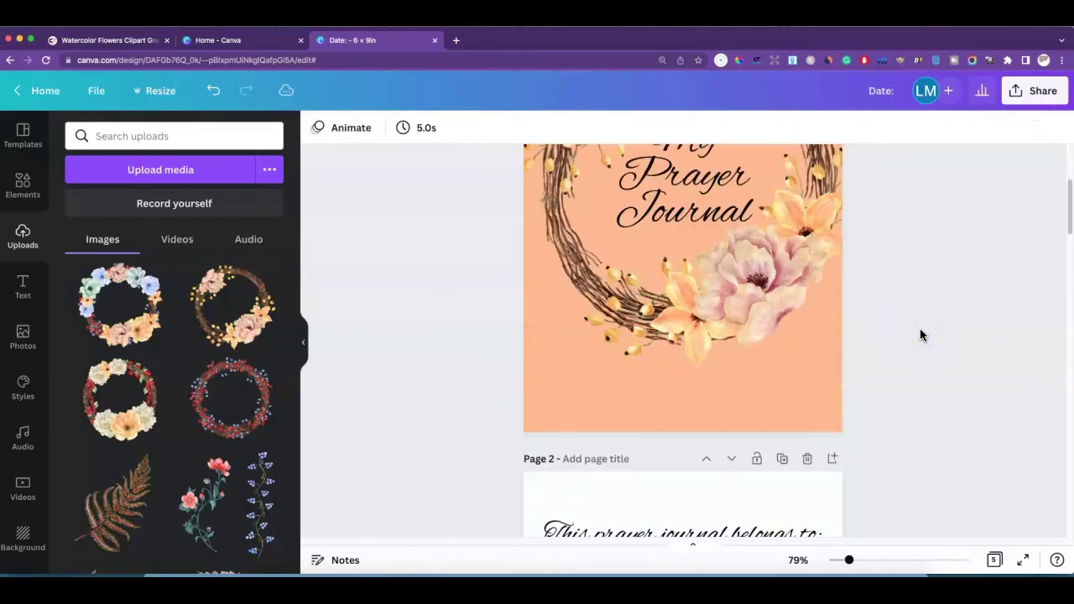
scroll(920, 333, "up", 3)
Search the graphic elements for "marble"
left_click(38, 185)
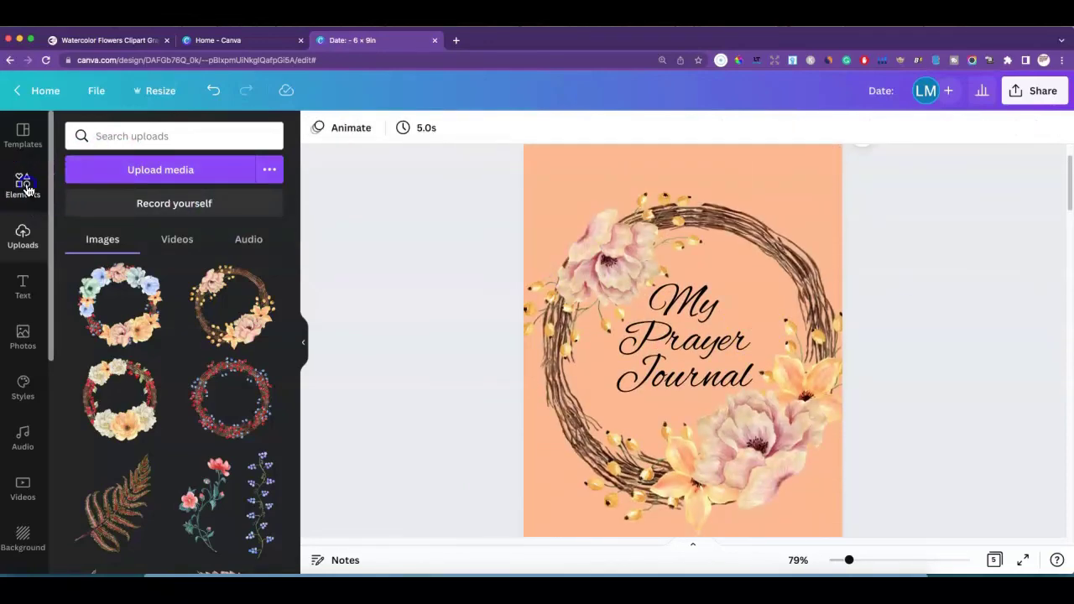
left_click_drag(144, 134, 88, 134)
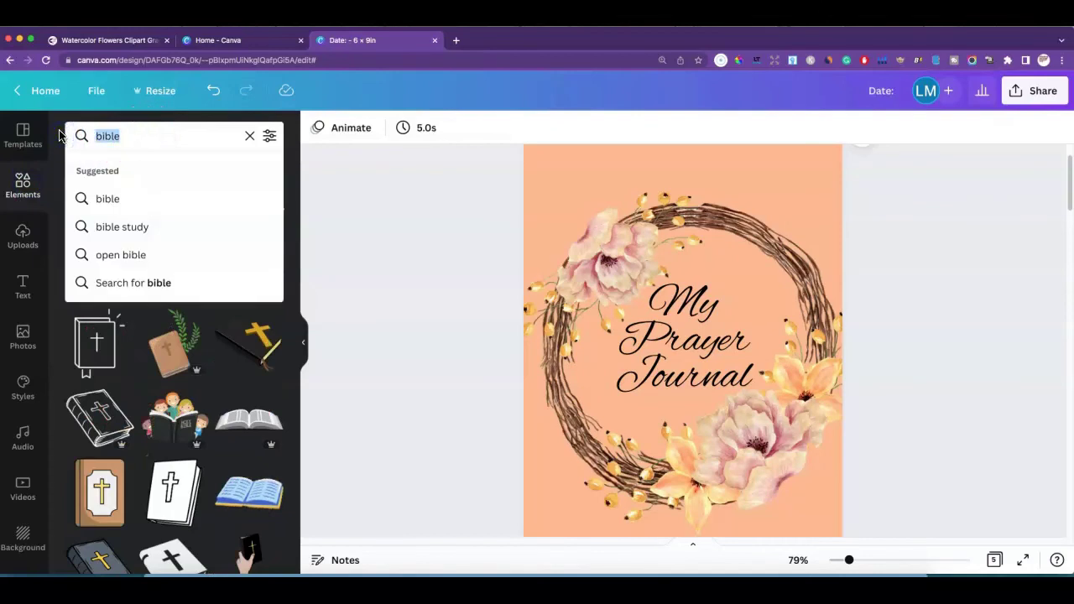
type("marble")
key("Return")
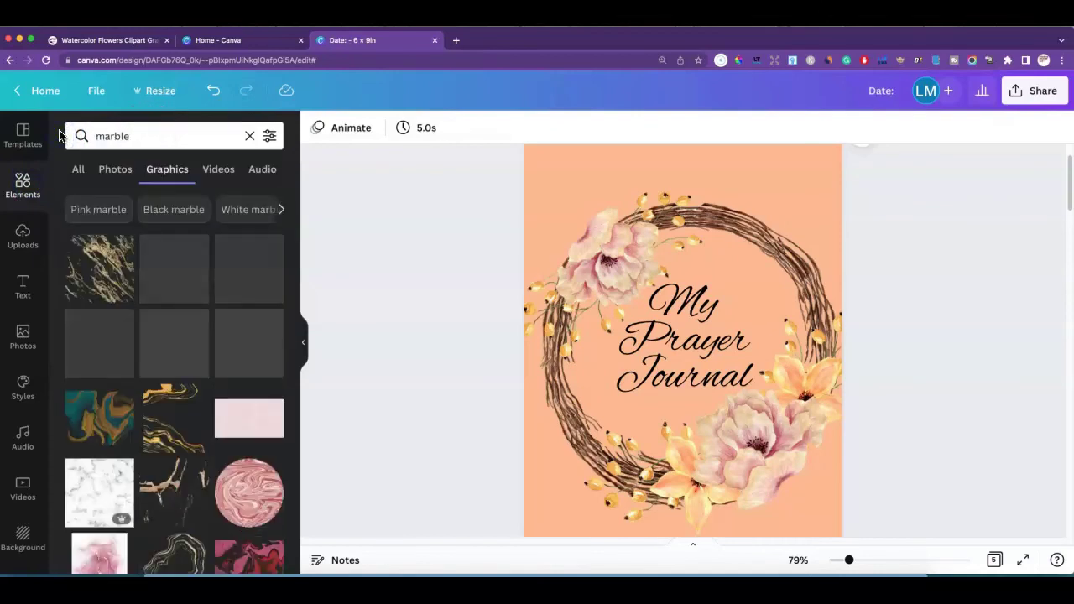
Try the white and grey marble texture from the search results as the cover's background
left_click(582, 165)
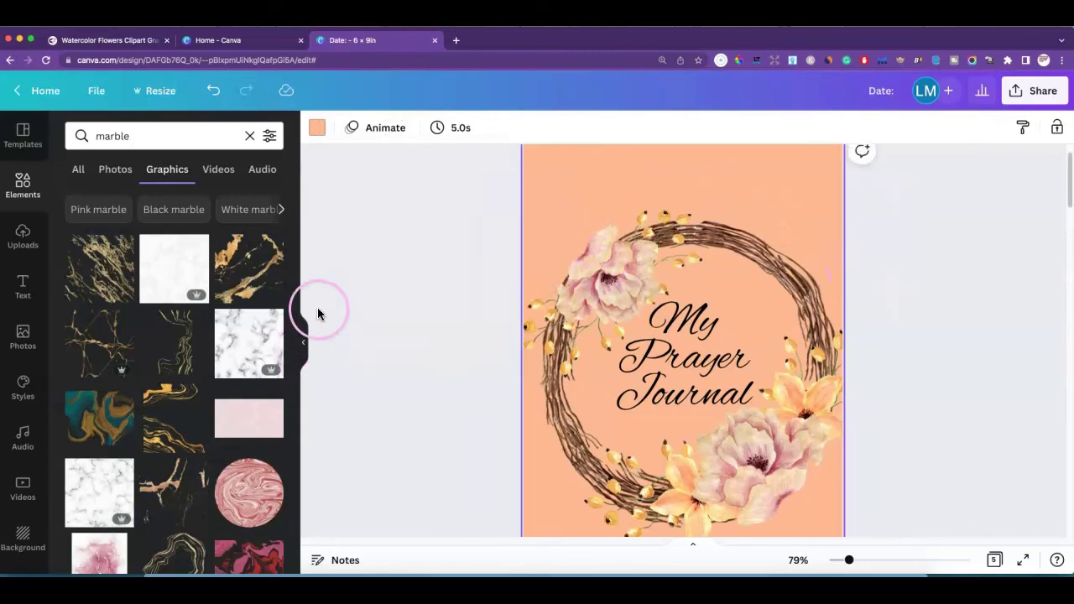
left_click(149, 138)
left_click(92, 279)
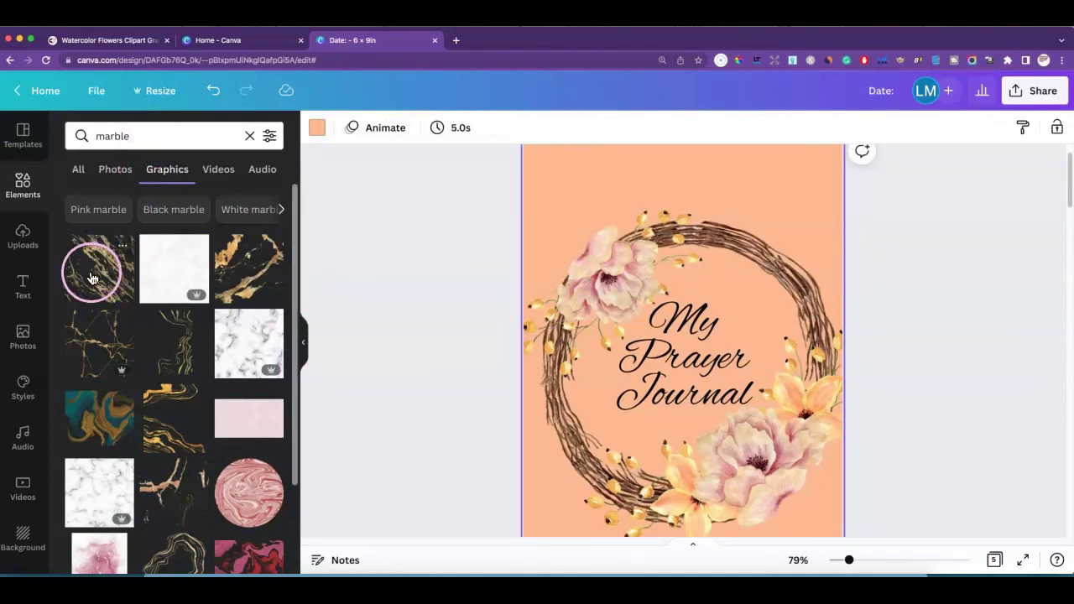
left_click(170, 278)
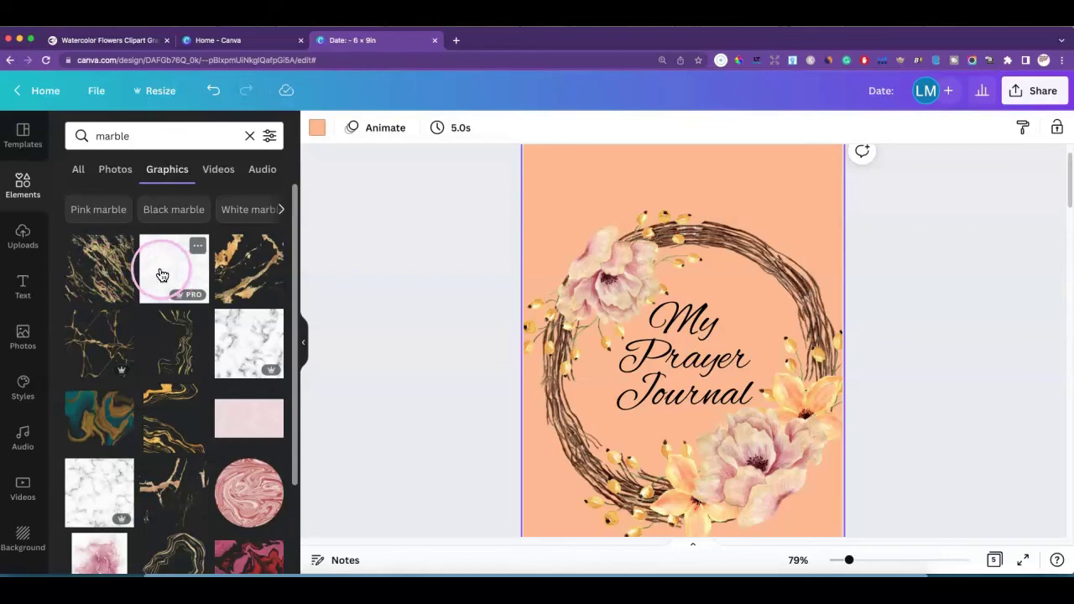
scroll(167, 276, "down", 4)
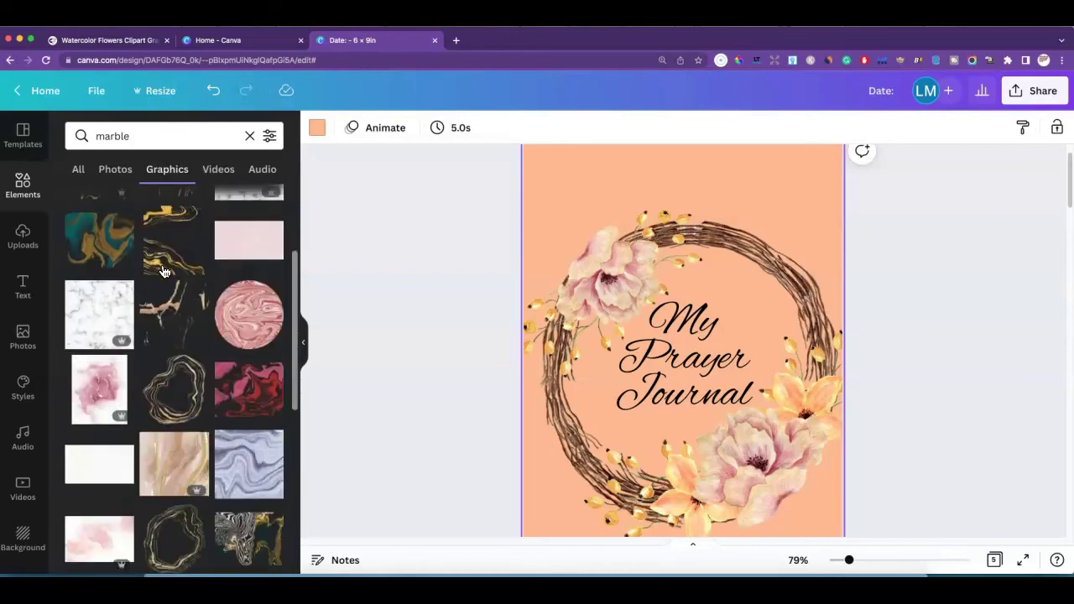
left_click(185, 285)
left_click(165, 337)
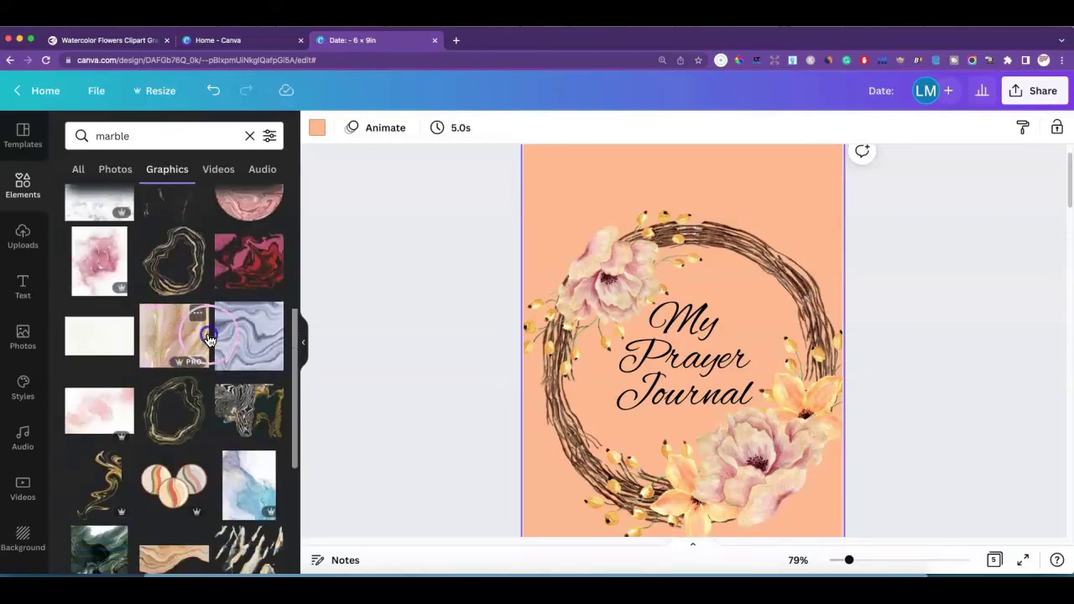
left_click_drag(209, 338, 175, 319)
scroll(179, 327, "up", 3)
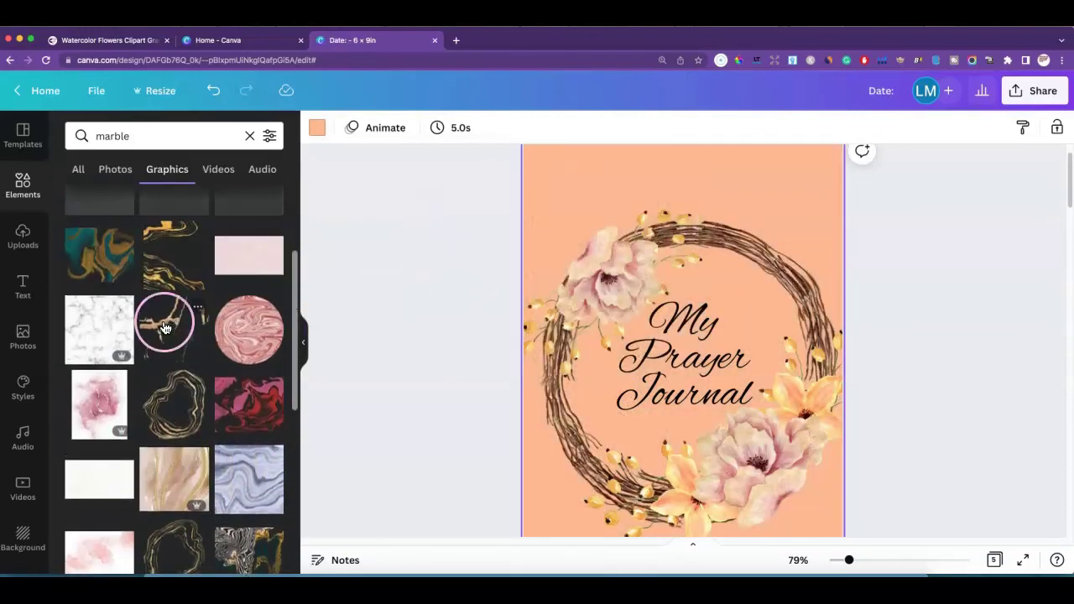
left_click_drag(97, 329, 534, 179)
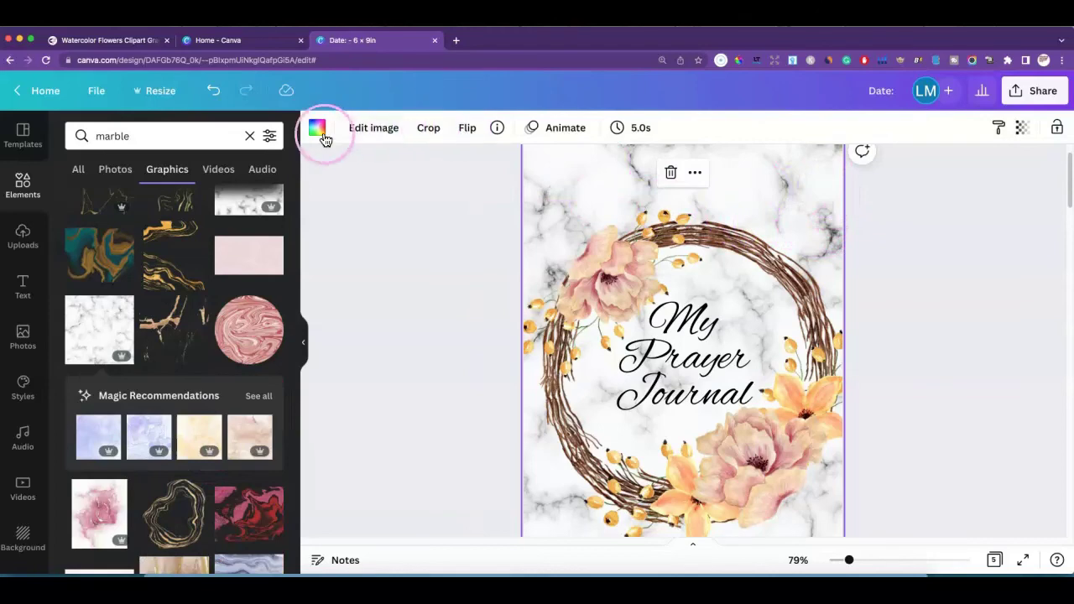
left_click(317, 129)
left_click(79, 199)
left_click(533, 185)
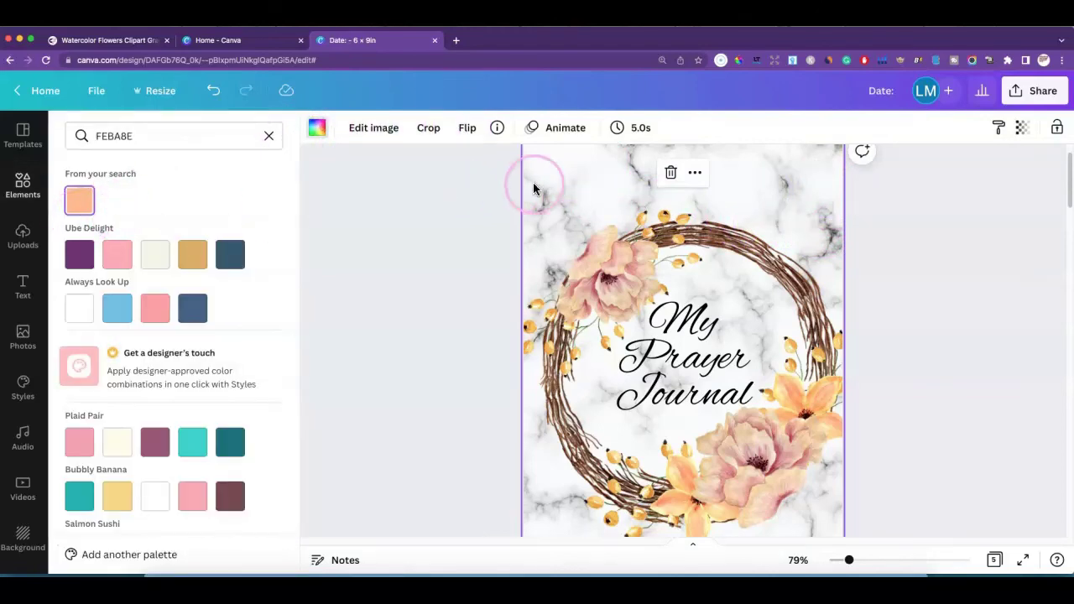
left_click(864, 227)
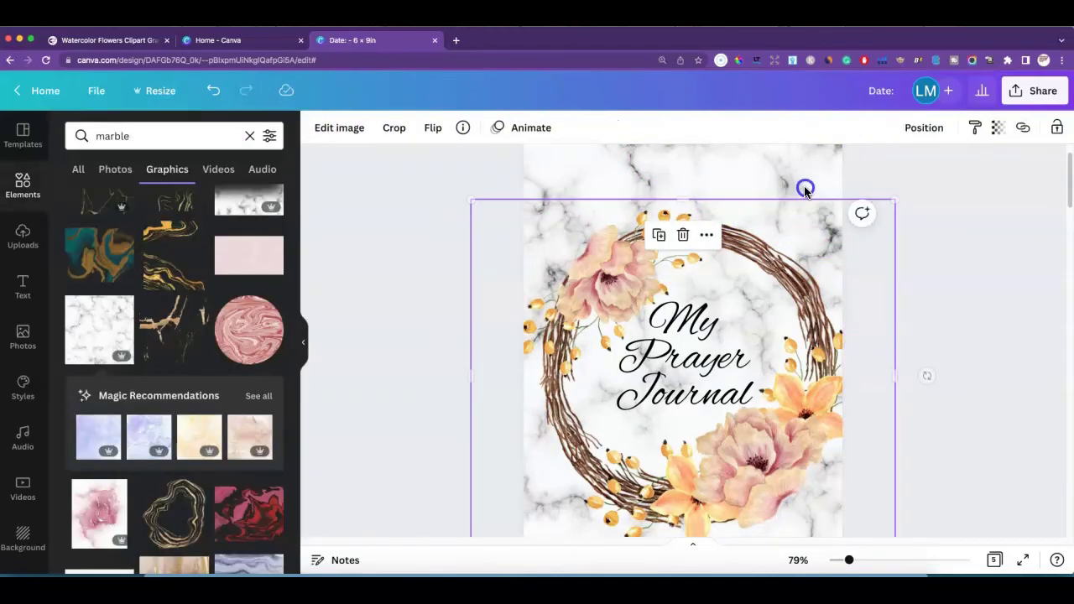
double_click(804, 190)
left_click_drag(563, 215, 695, 268)
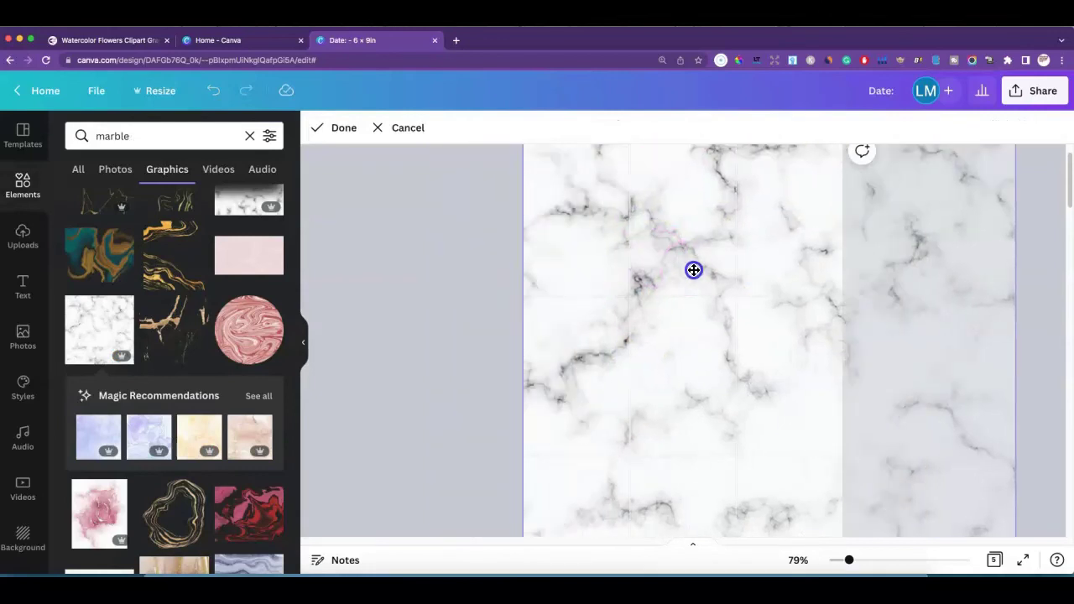
left_click(401, 129)
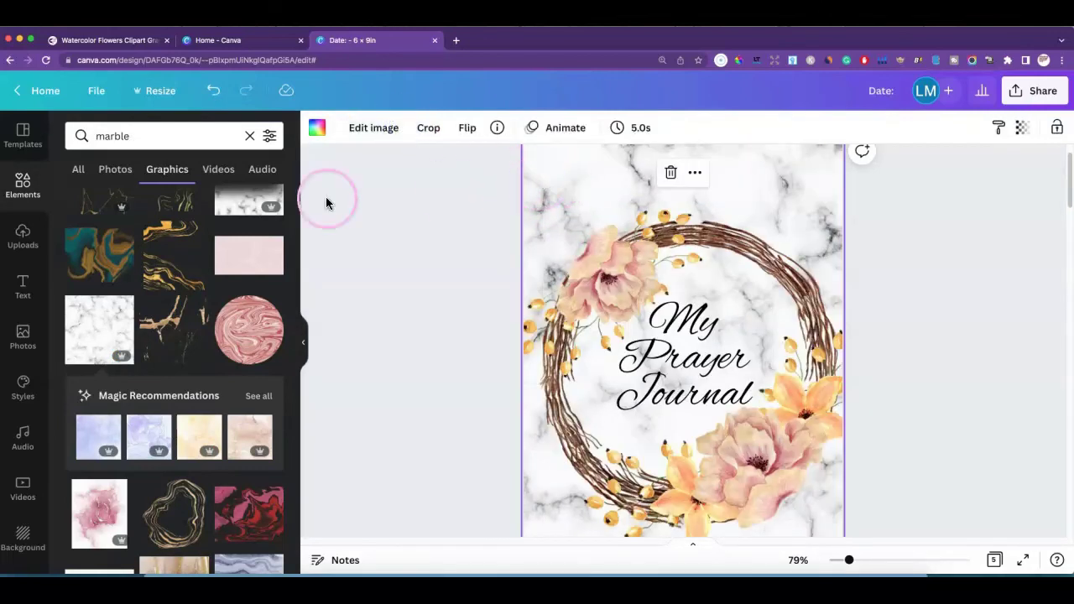
Replace the cover's marble background with the solid peach colour FEBA8E
left_click(316, 127)
left_click(81, 199)
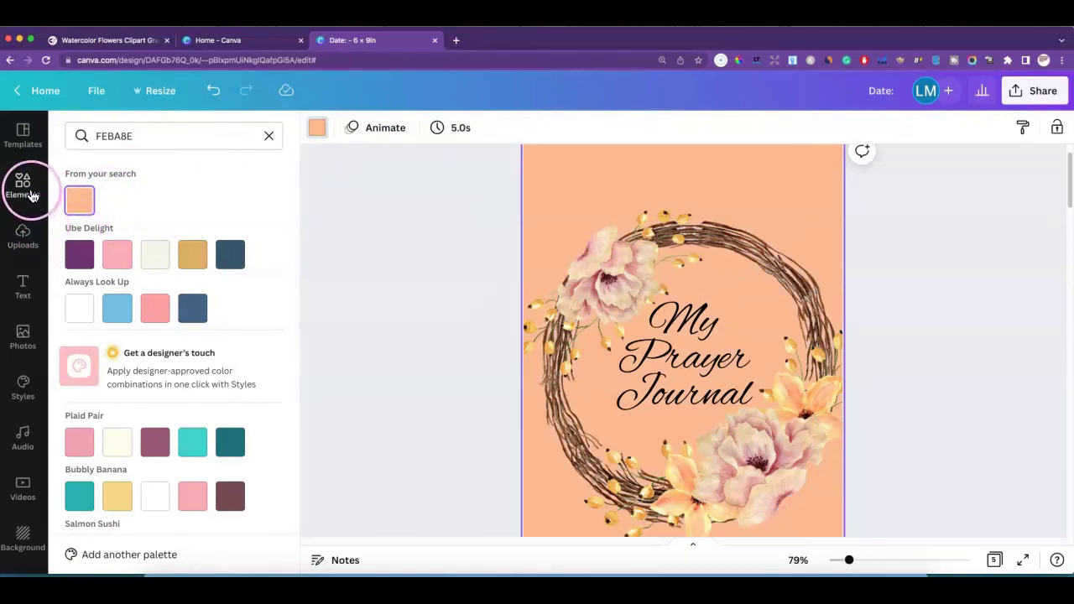
left_click(84, 134)
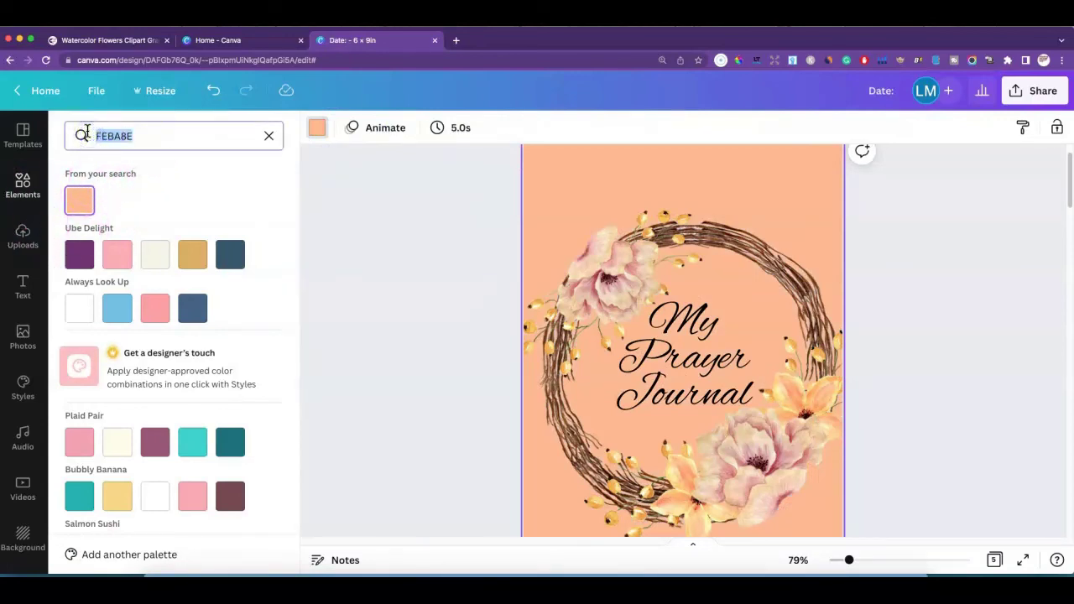
type("marble")
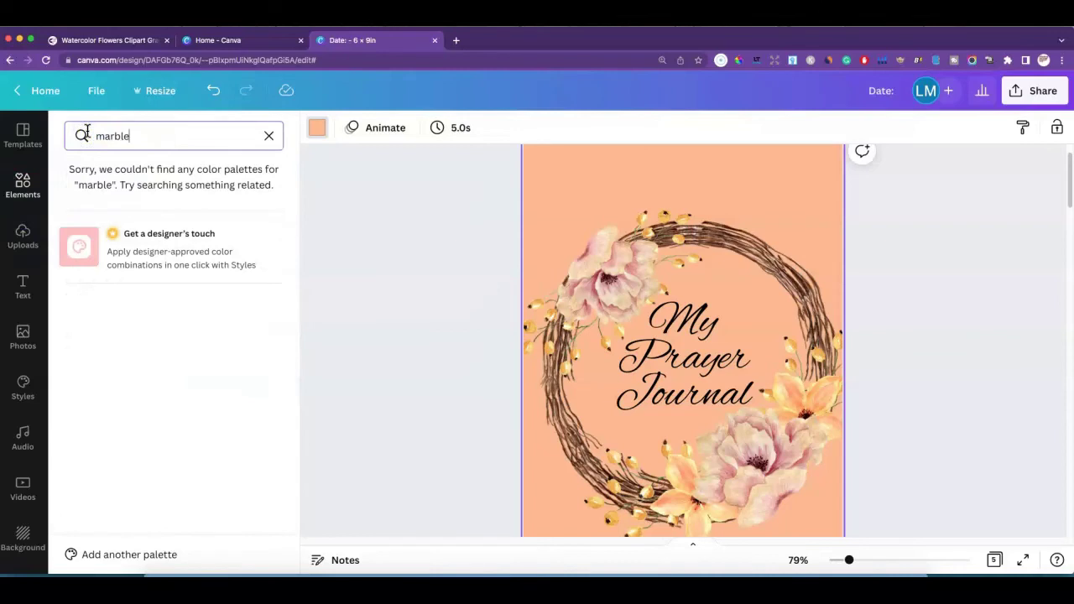
left_click(268, 136)
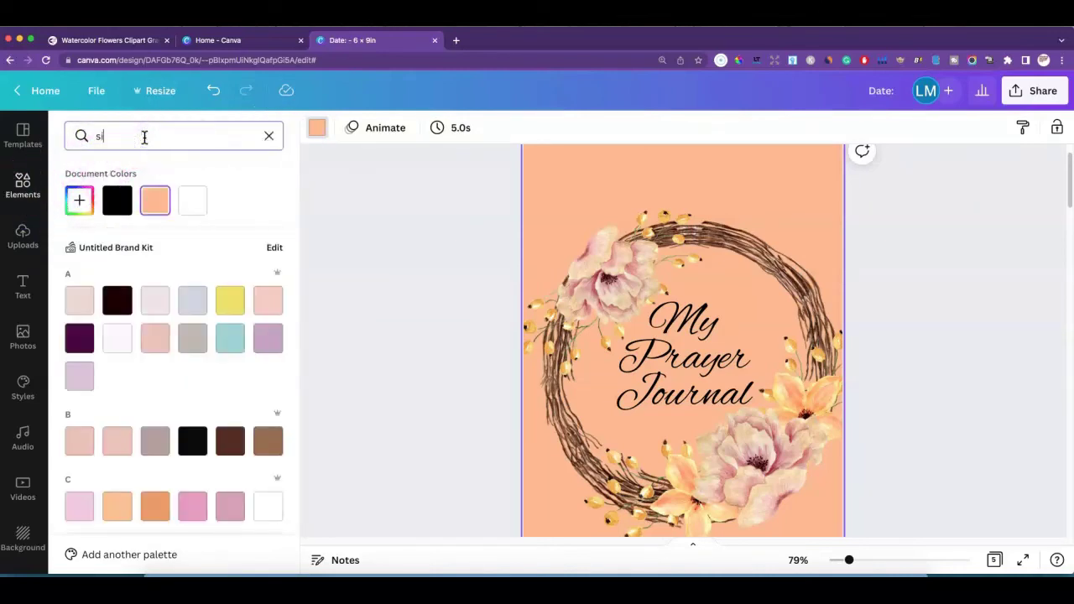
key("Return")
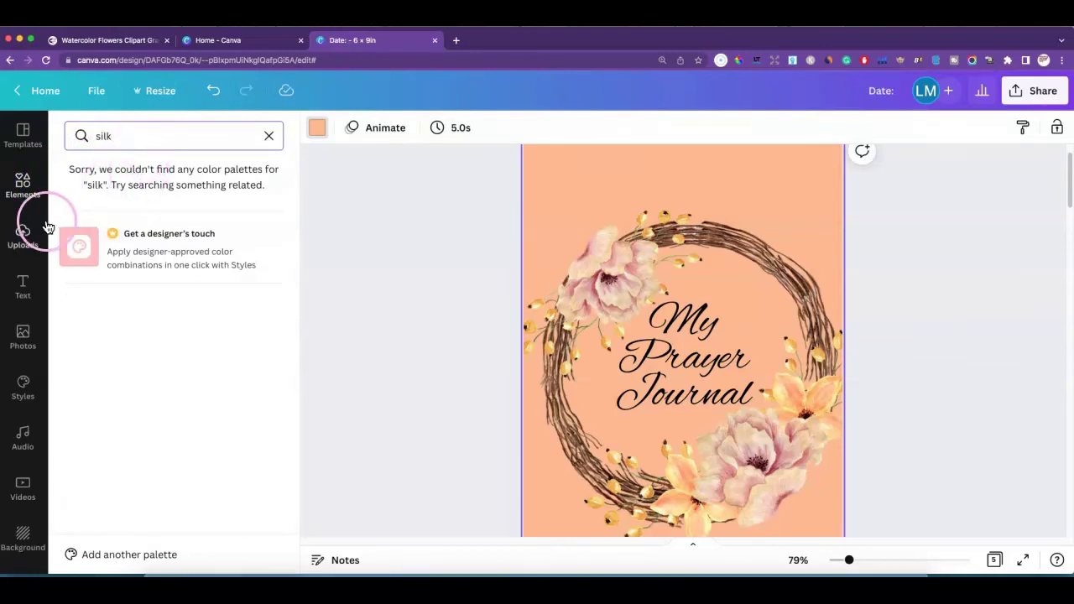
Search the graphic elements for "silk"
left_click(25, 235)
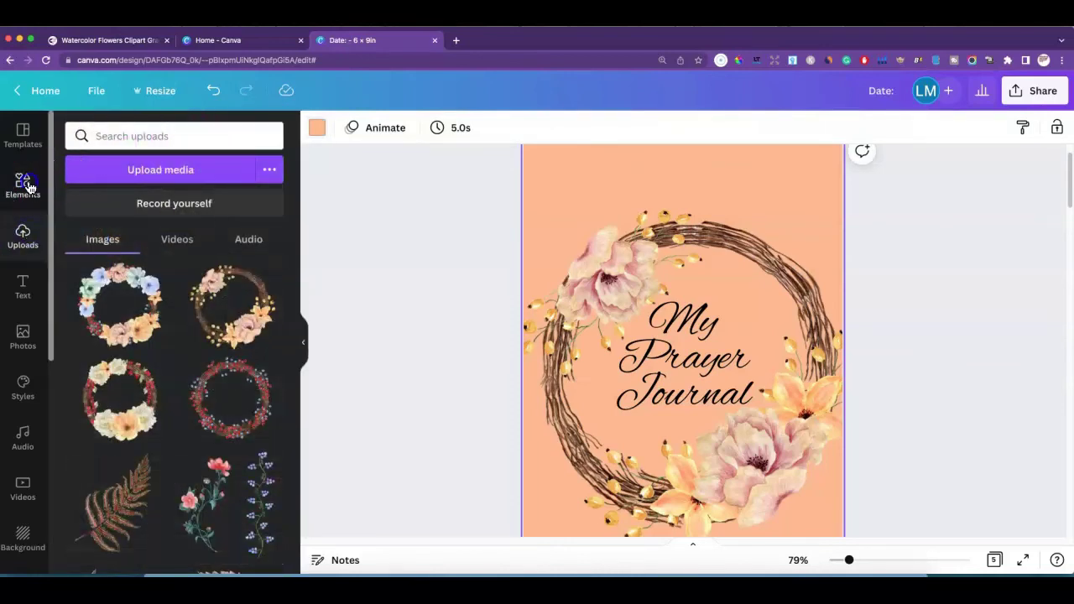
left_click(23, 179)
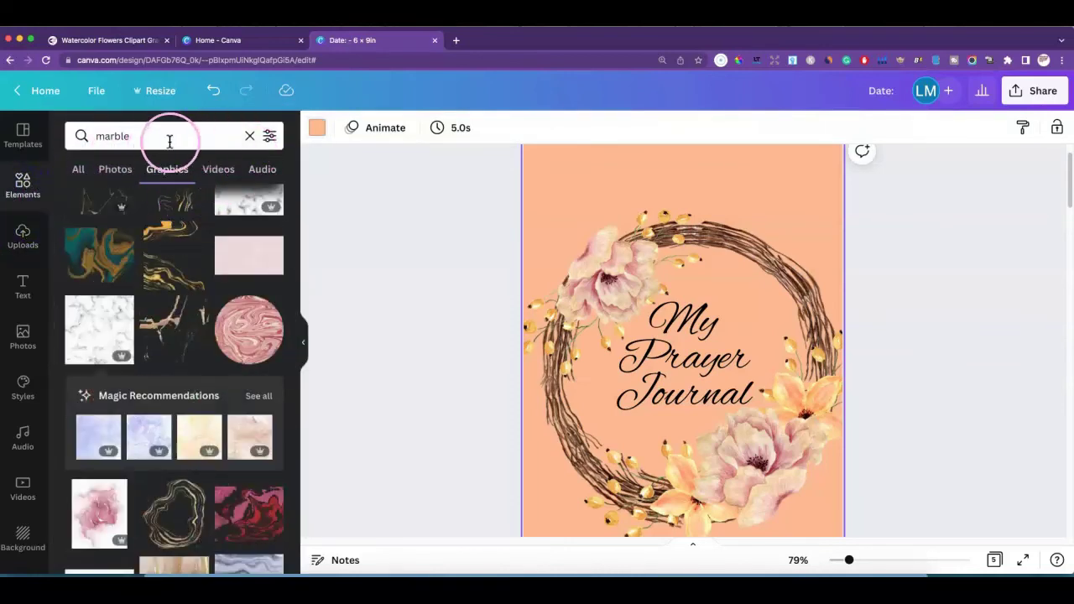
left_click(92, 136)
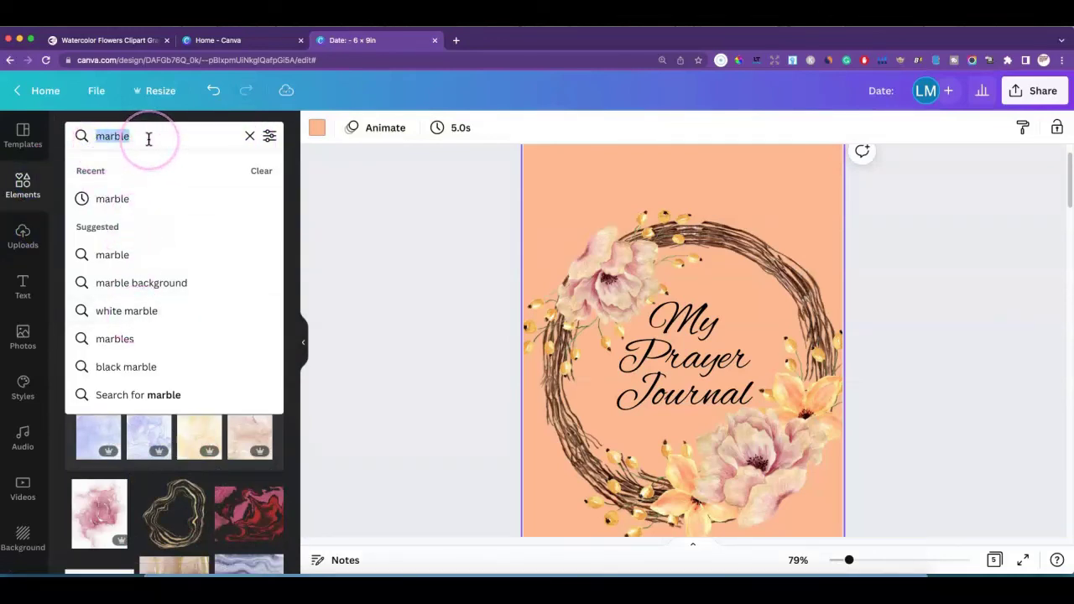
type("silk")
key("Return")
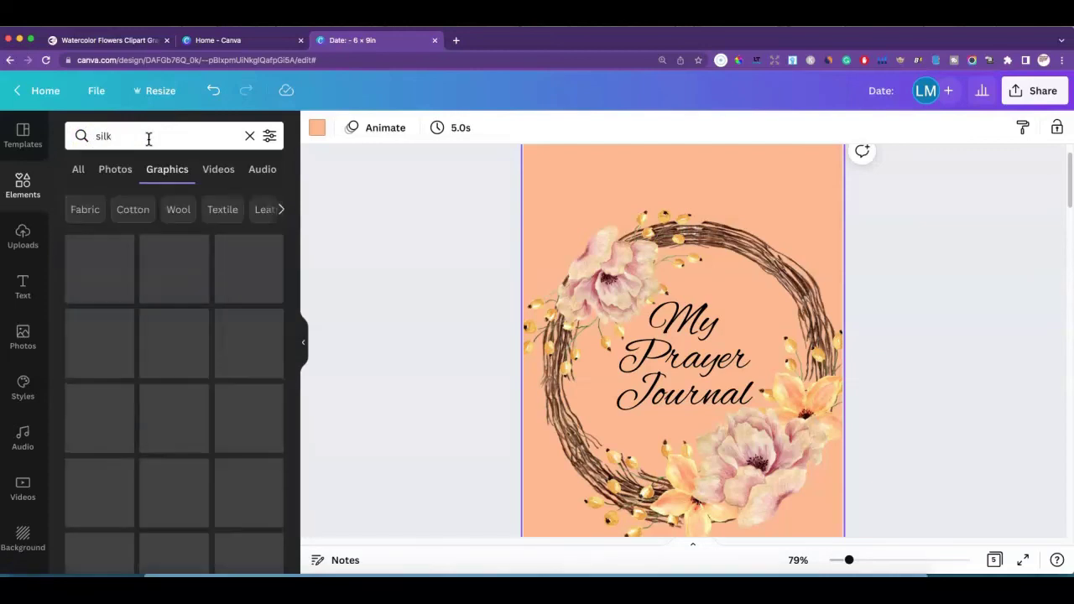
Try the crimson silk texture from the search results enlarged across the cover as its background, and remove it
scroll(223, 353, "down", 2)
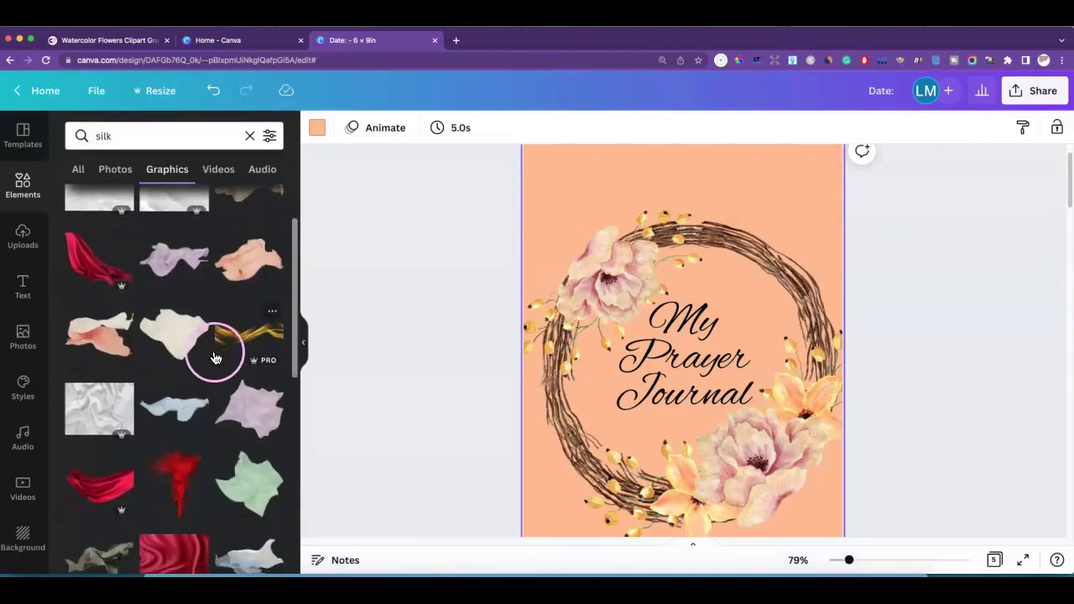
scroll(209, 361, "down", 5)
left_click_drag(187, 344, 688, 216)
left_click_drag(618, 242, 532, 472)
left_click_drag(738, 353, 906, 568)
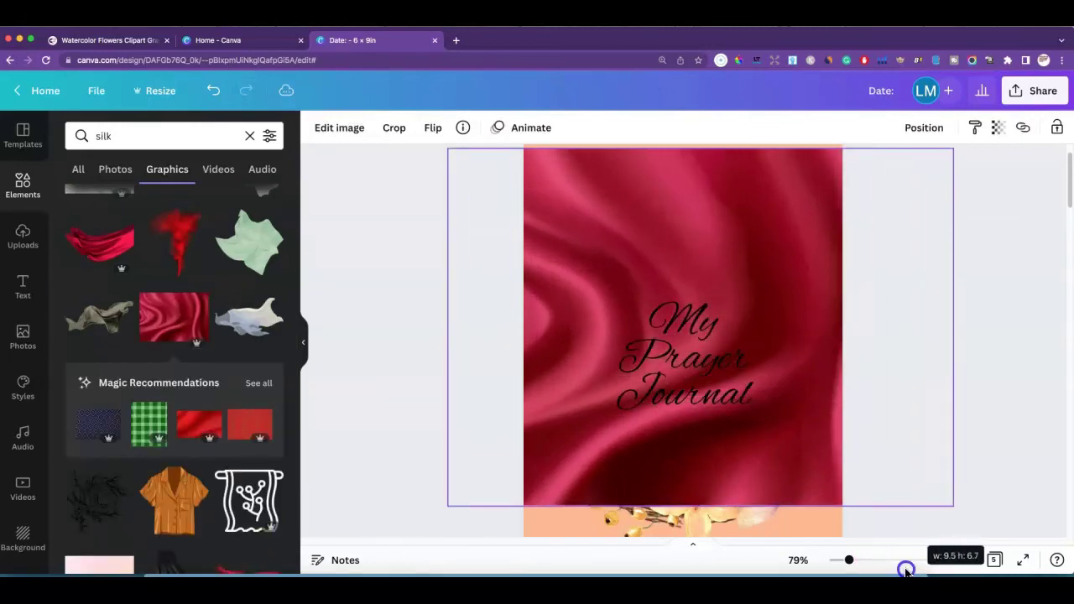
left_click_drag(788, 202, 785, 224)
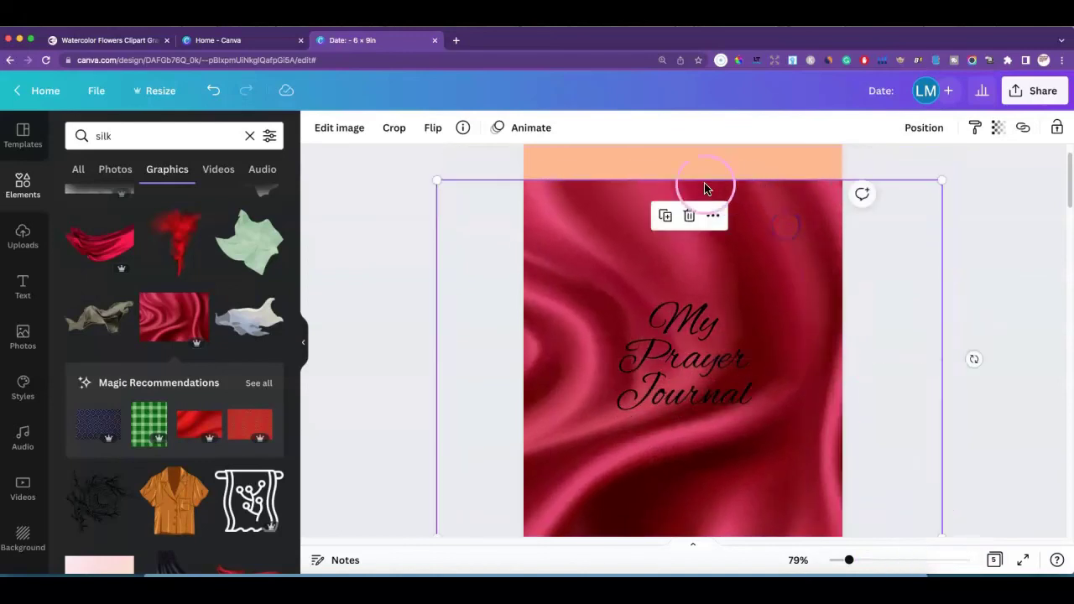
left_click_drag(438, 181, 411, 112)
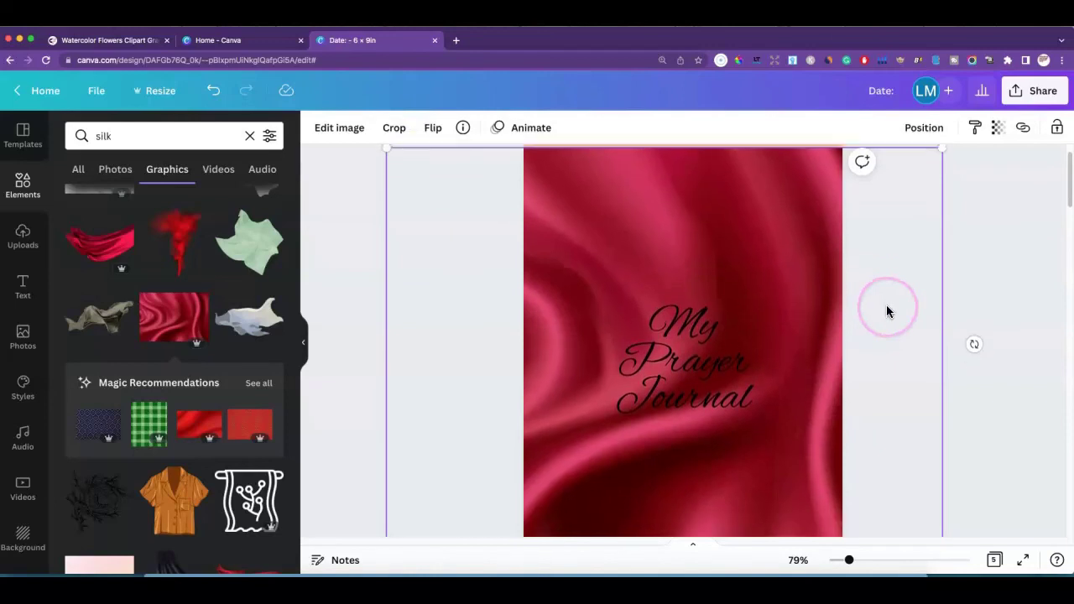
left_click(589, 310)
key("Delete")
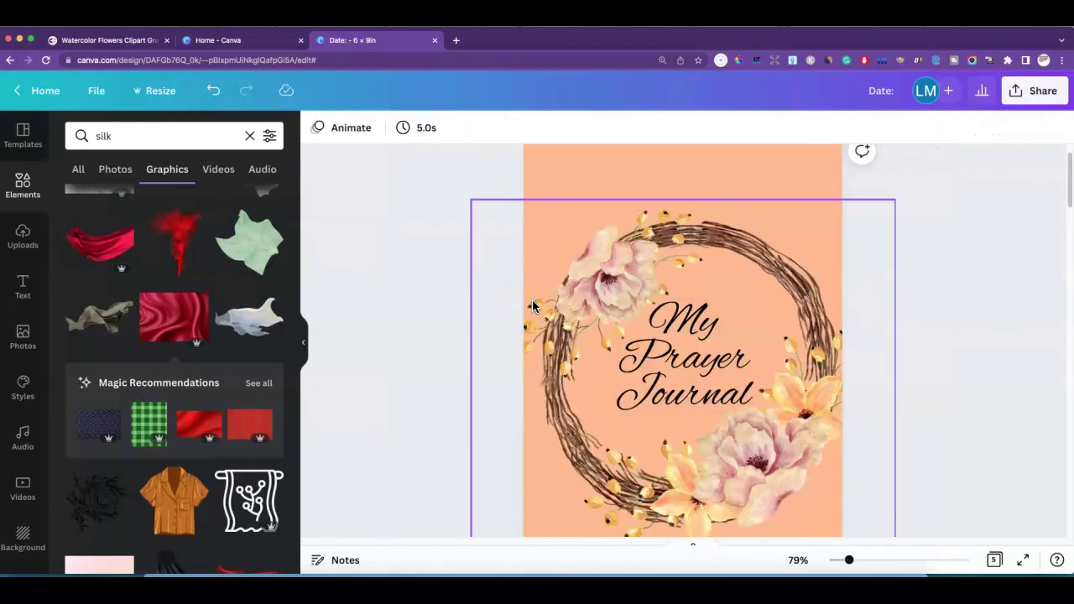
Try the brown rippled sand image from the Textures backgrounds as the cover's background
scroll(139, 312, "up", 10)
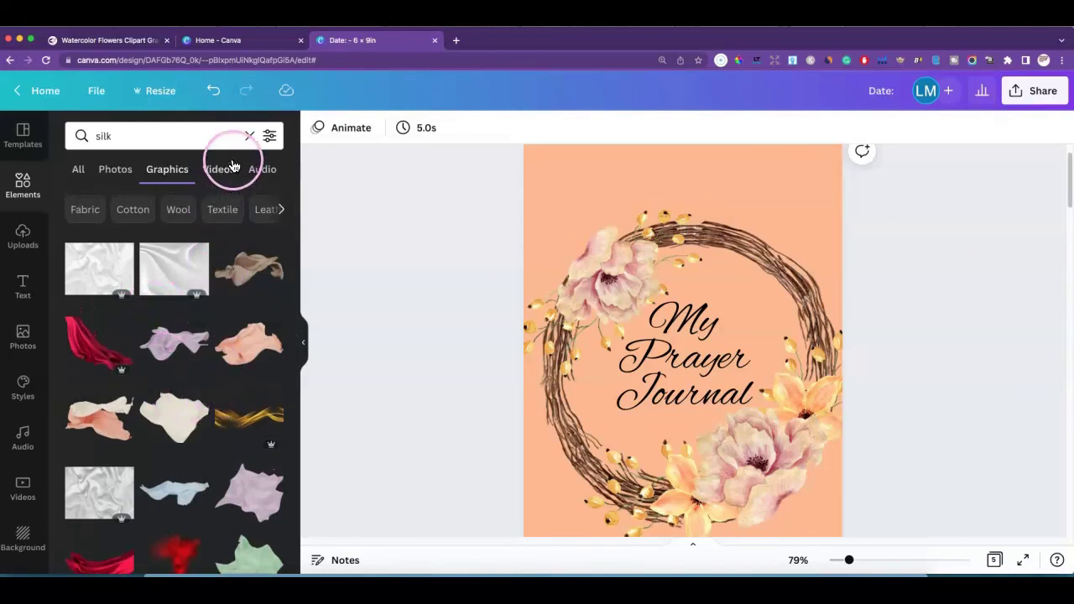
left_click_drag(119, 136, 89, 139)
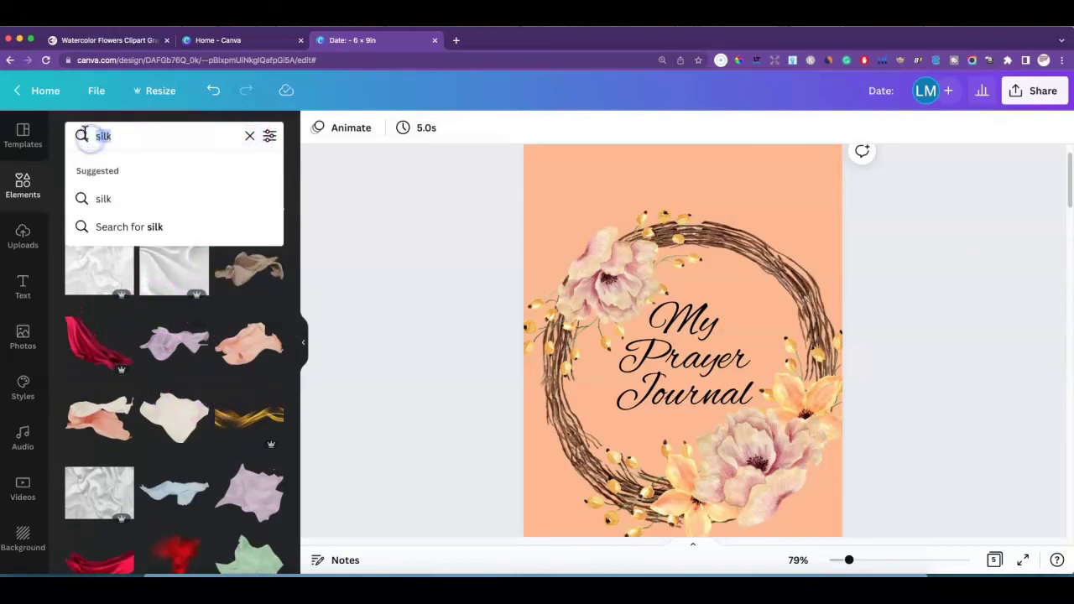
scroll(43, 348, "down", 3)
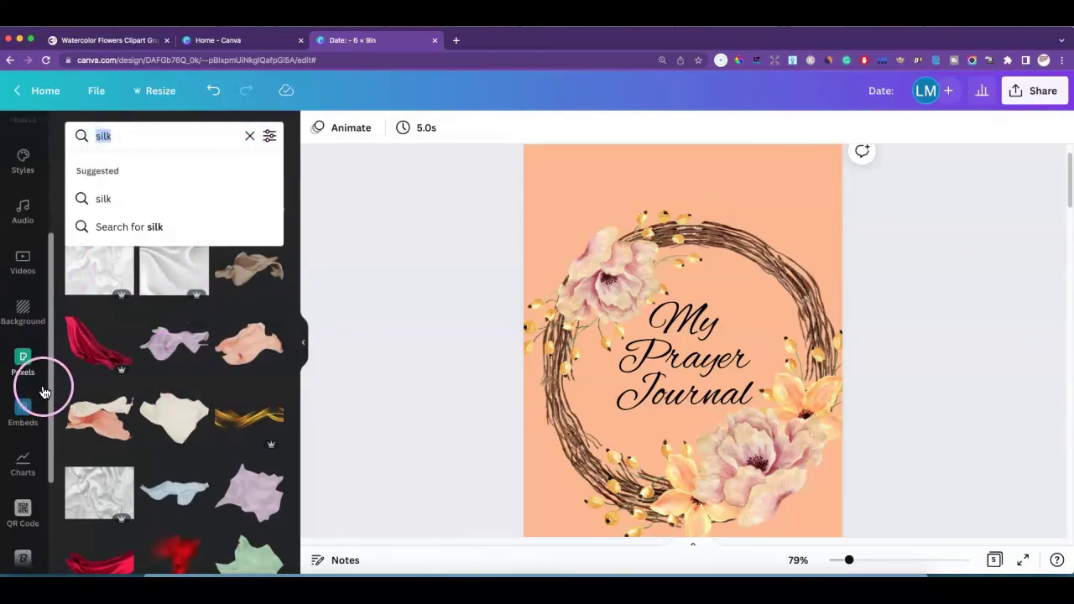
left_click(22, 312)
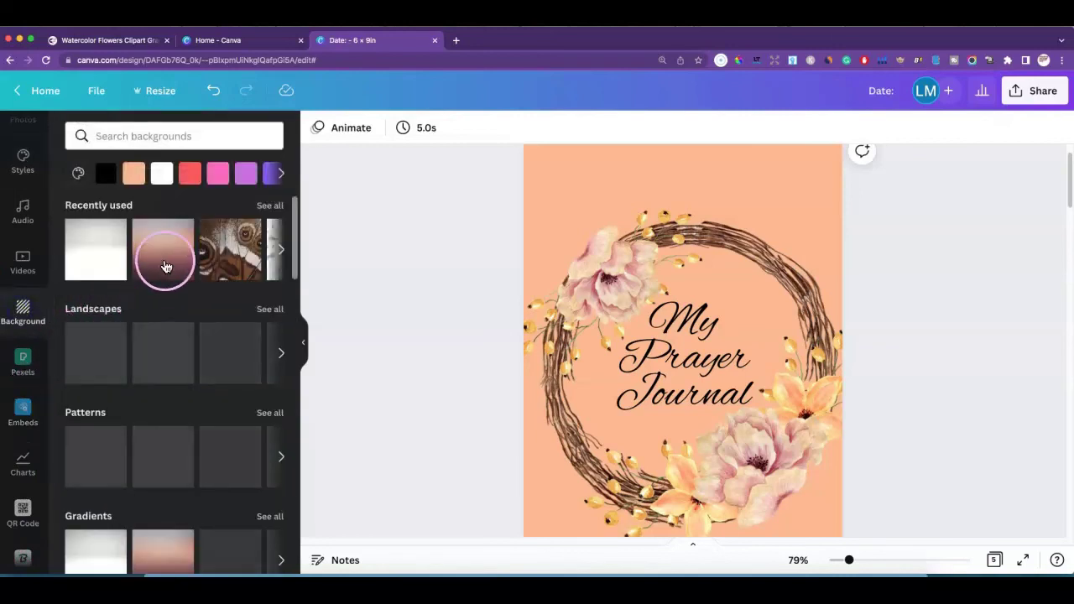
scroll(196, 439, "down", 2)
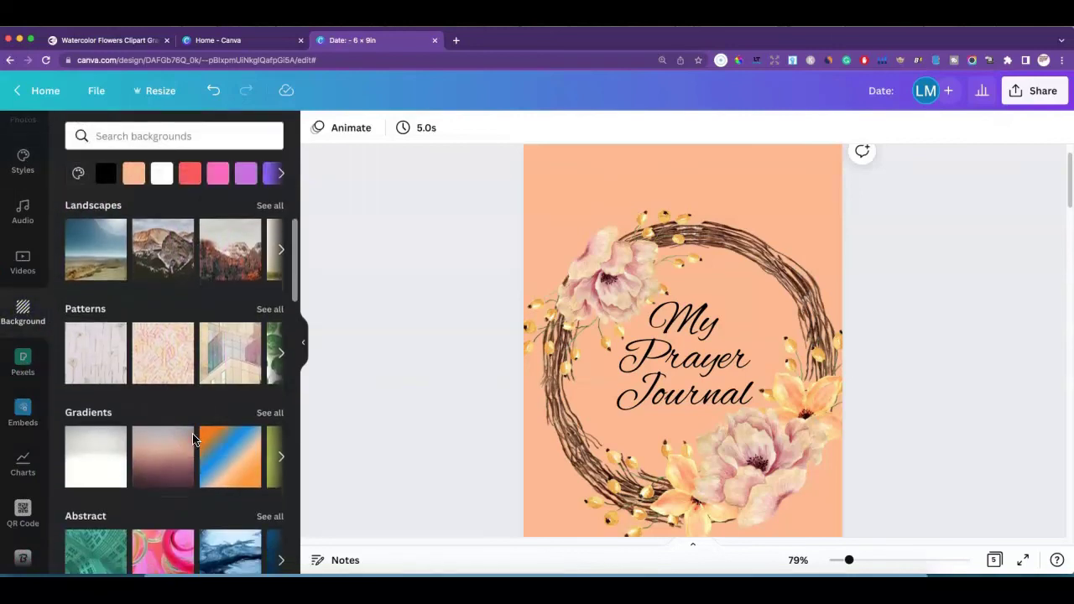
scroll(192, 439, "down", 5)
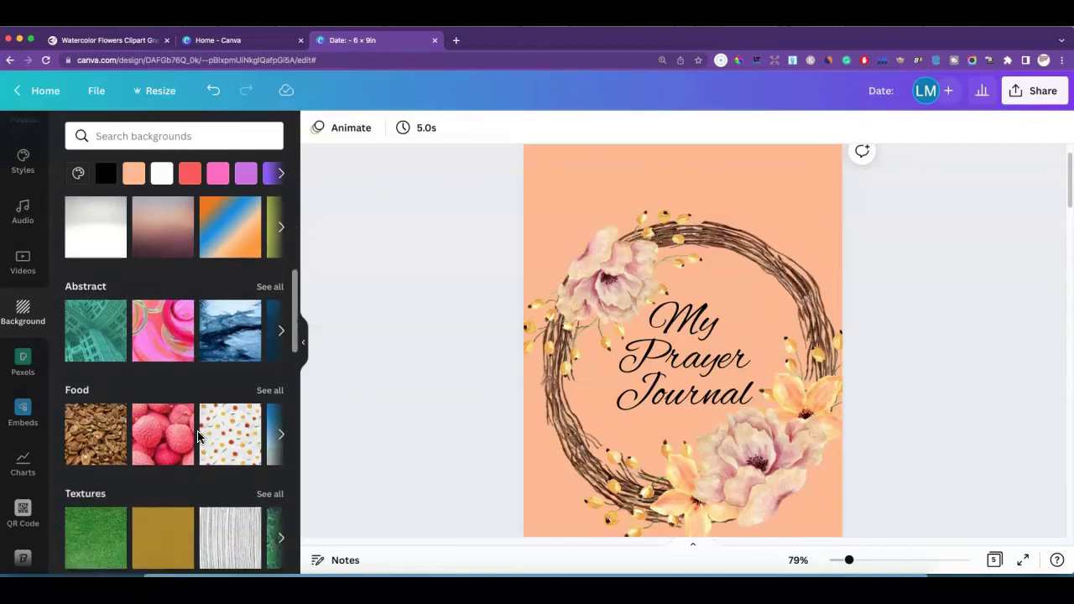
left_click(269, 245)
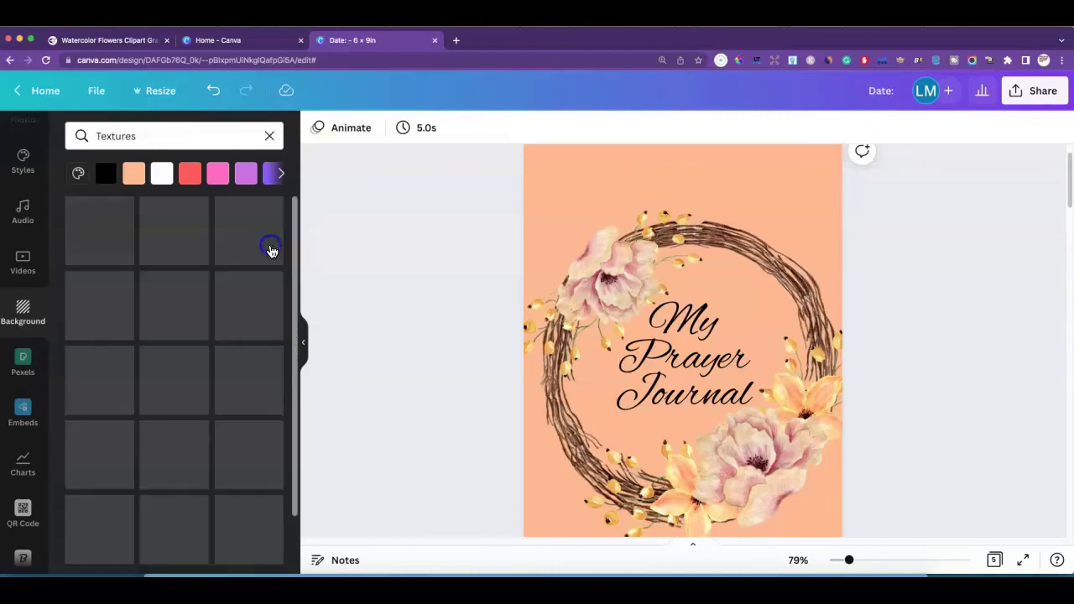
left_click_drag(131, 383, 584, 213)
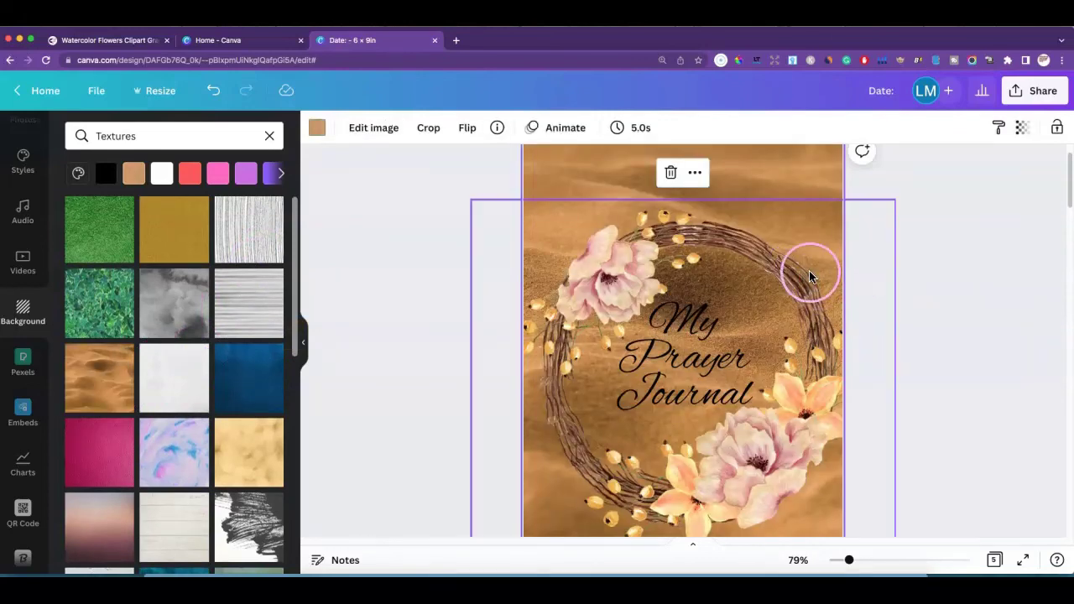
Try to recolour the cover's sand background with light beige and tan swatches from the photo colours
left_click(317, 134)
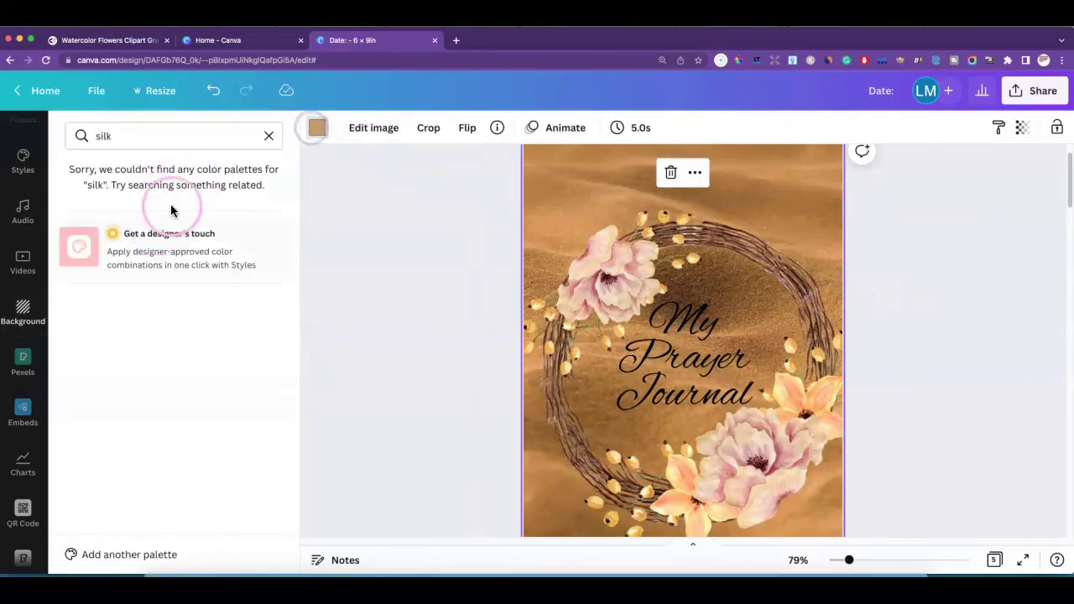
left_click(269, 137)
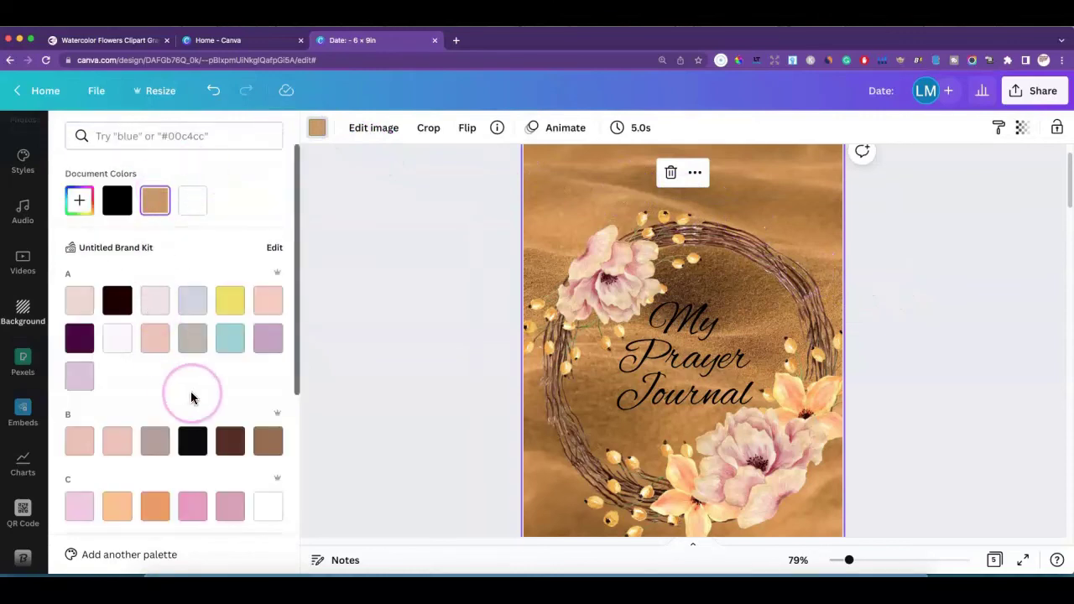
scroll(192, 395, "down", 2)
scroll(167, 426, "down", 1)
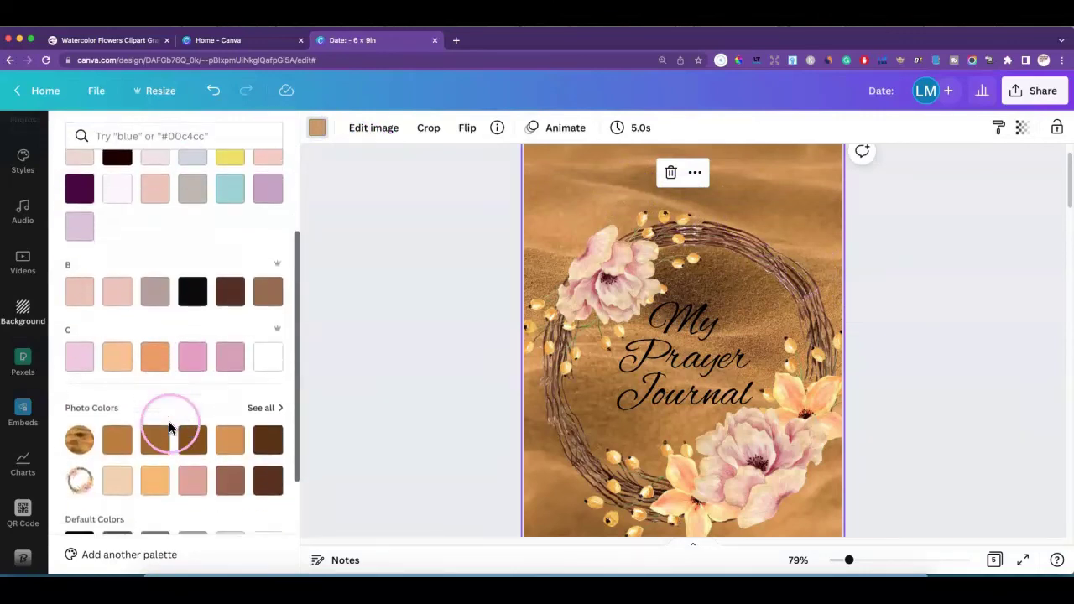
left_click(154, 475)
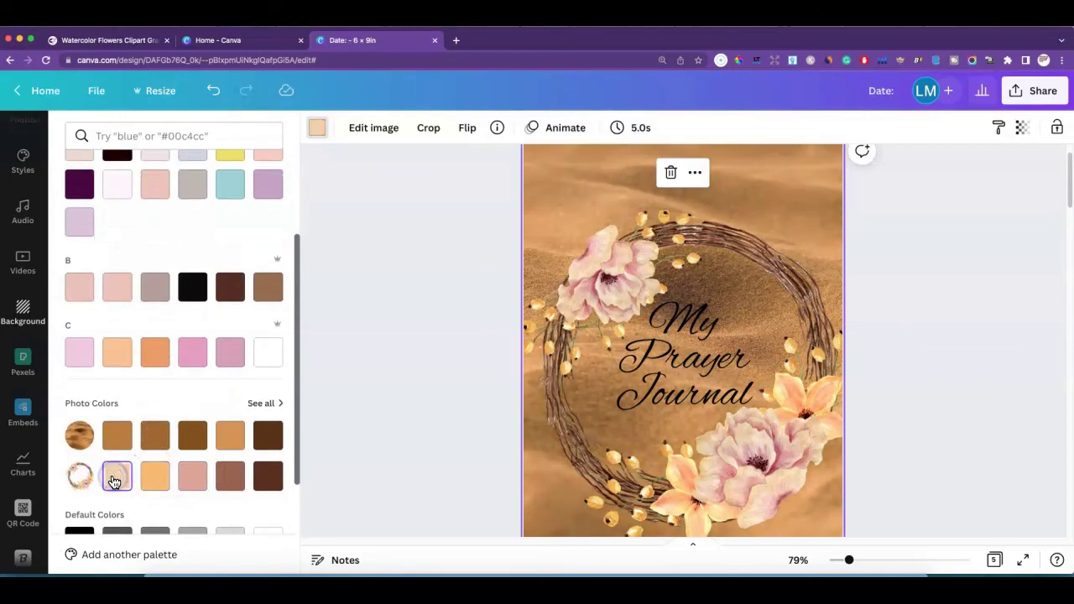
left_click(231, 438)
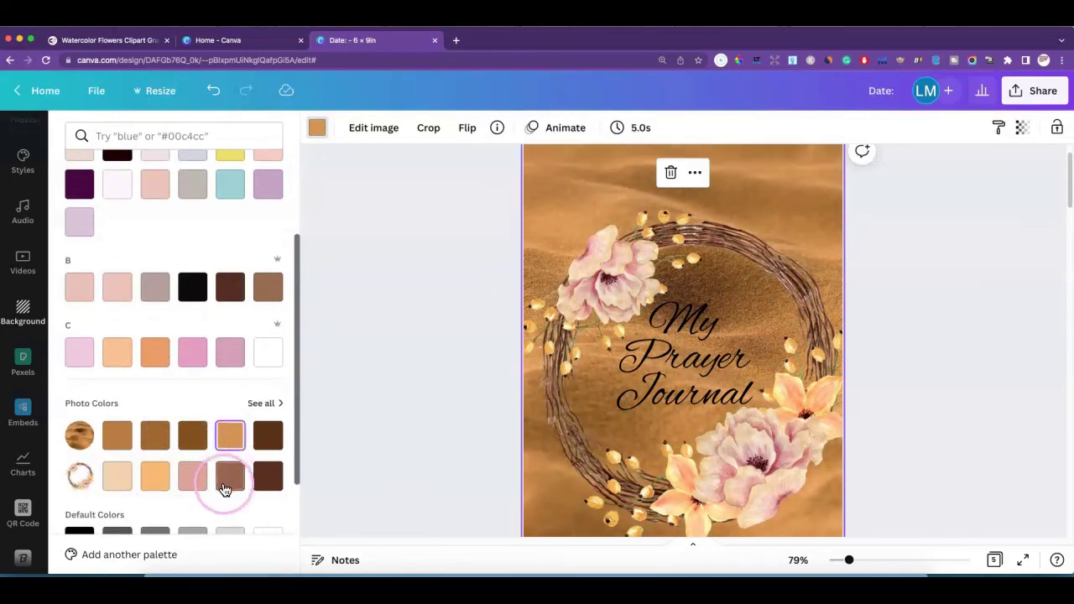
Replace the cover's sand background with the Flowers background showing pale pink blooms on crumpled white paper
left_click(22, 310)
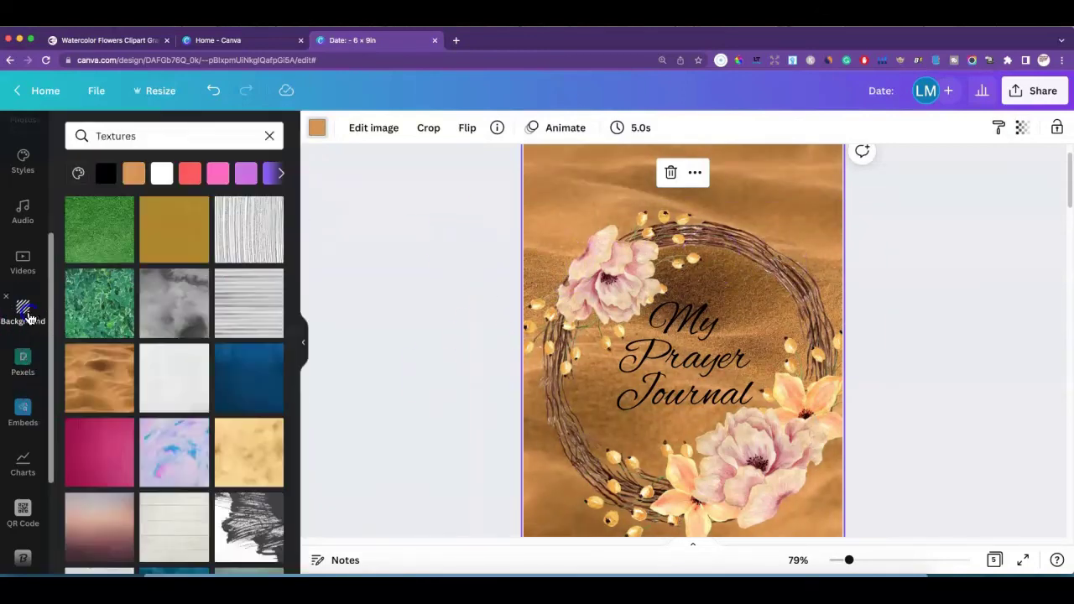
scroll(183, 385, "down", 10)
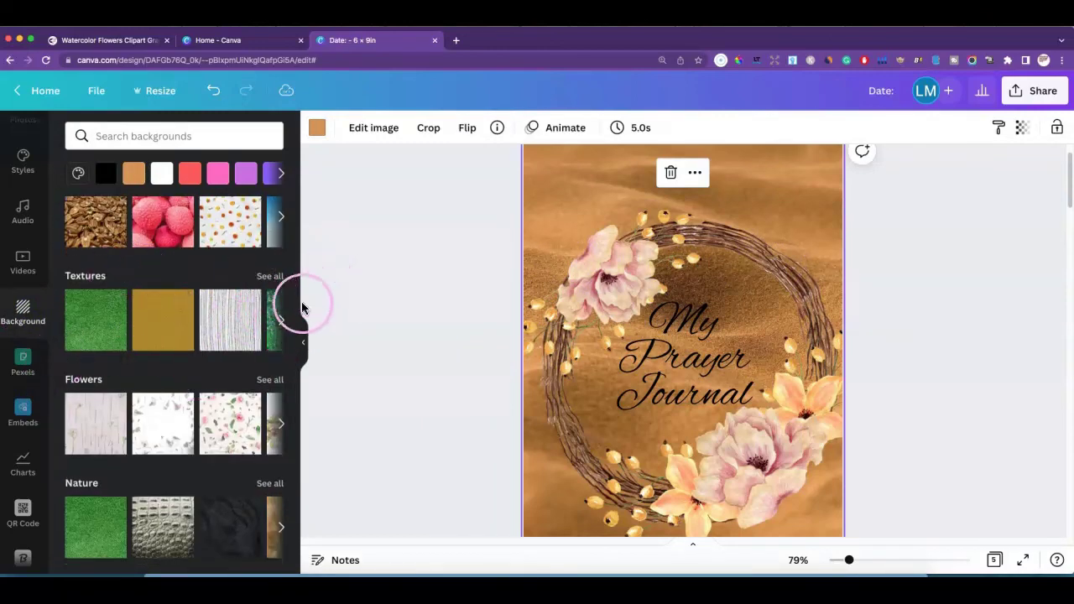
left_click(281, 321)
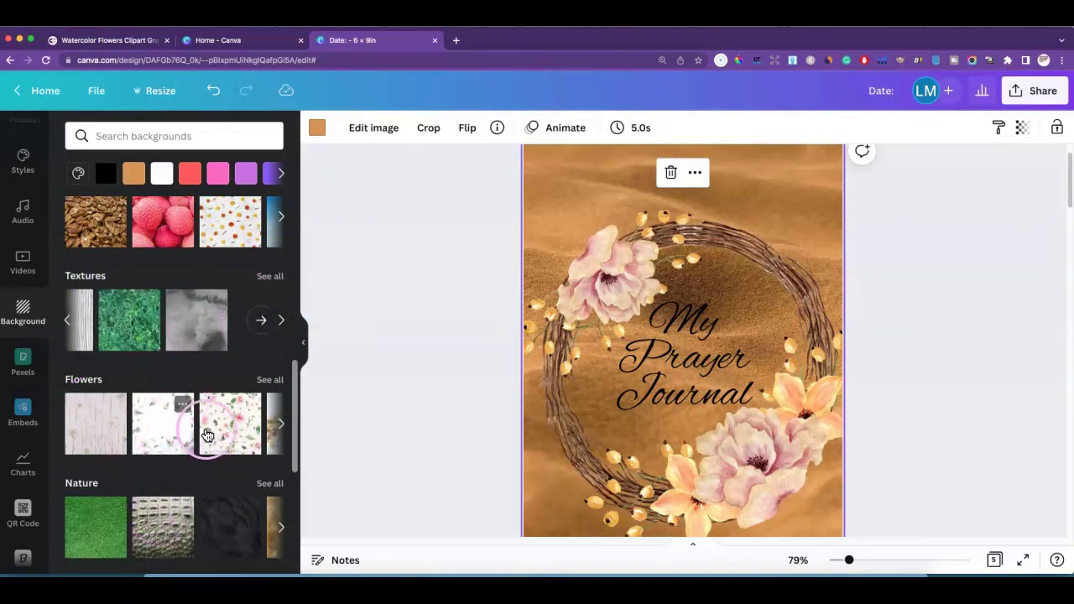
left_click(281, 426)
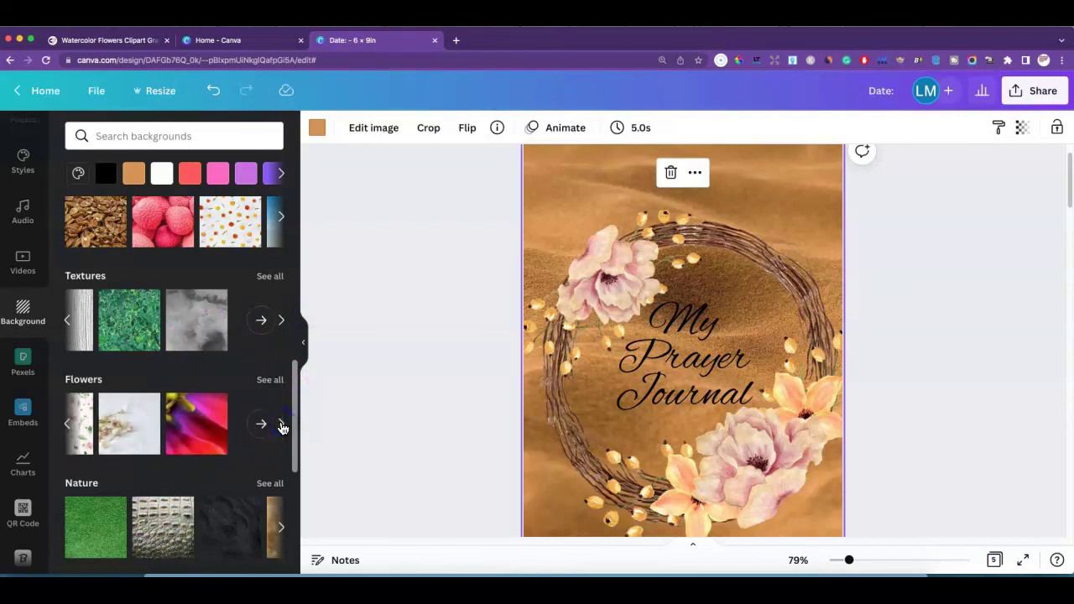
left_click_drag(140, 418, 591, 211)
Move the title higher on the cover and delete the floral wreath
left_click(735, 271)
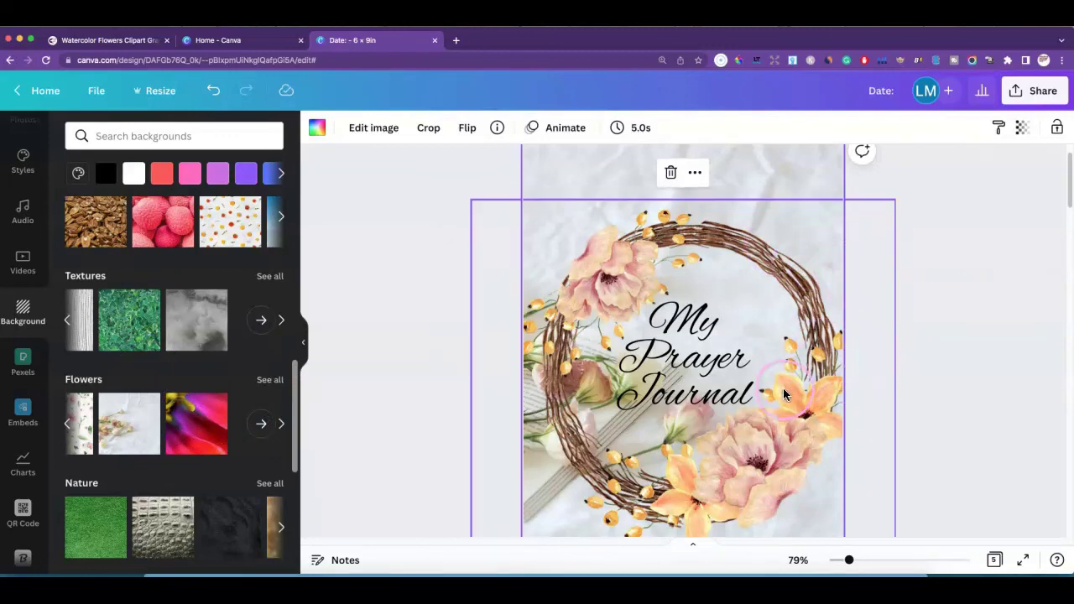
left_click_drag(772, 419, 772, 403)
left_click_drag(695, 356, 689, 294)
left_click_drag(750, 446, 854, 420)
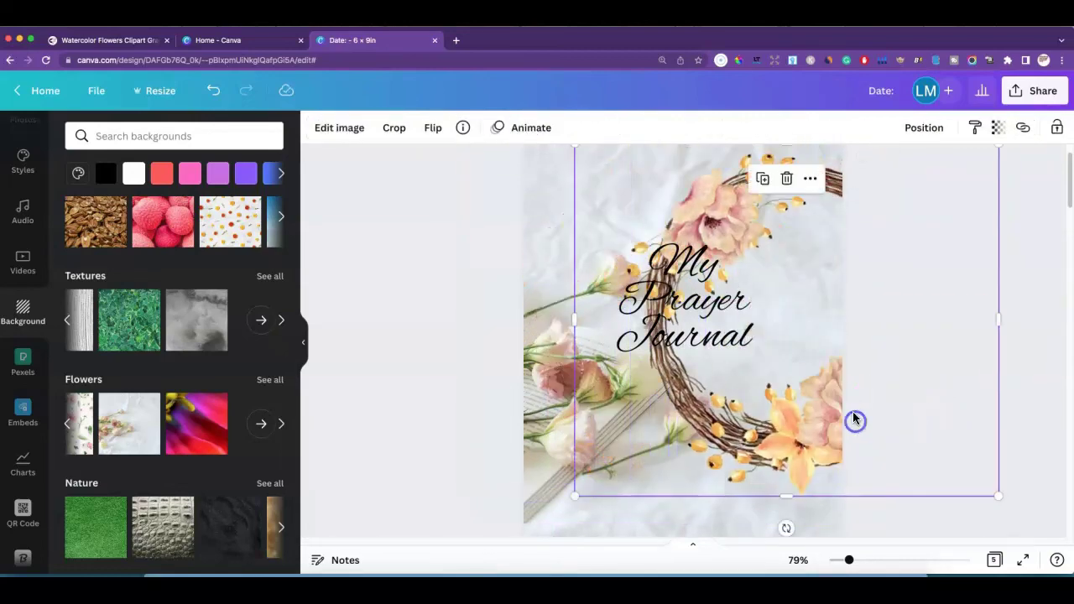
key("Delete")
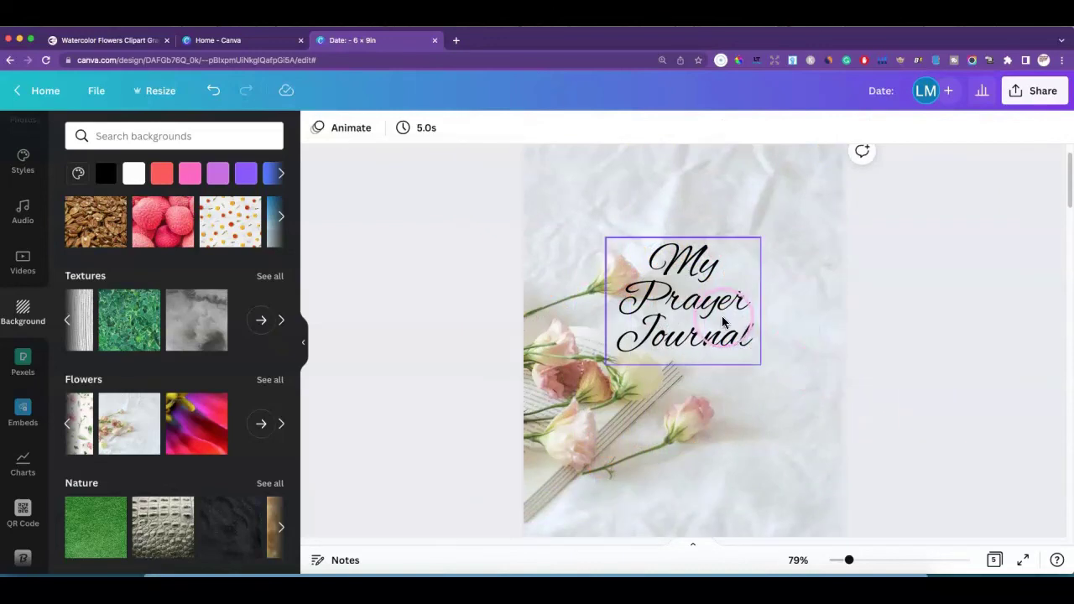
Enlarge the "My Prayer Journal" title to font size 73.5 and centre it horizontally in the cover's upper half
left_click(811, 355)
scroll(810, 355, "down", 2)
scroll(762, 344, "up", 2)
left_click(762, 344)
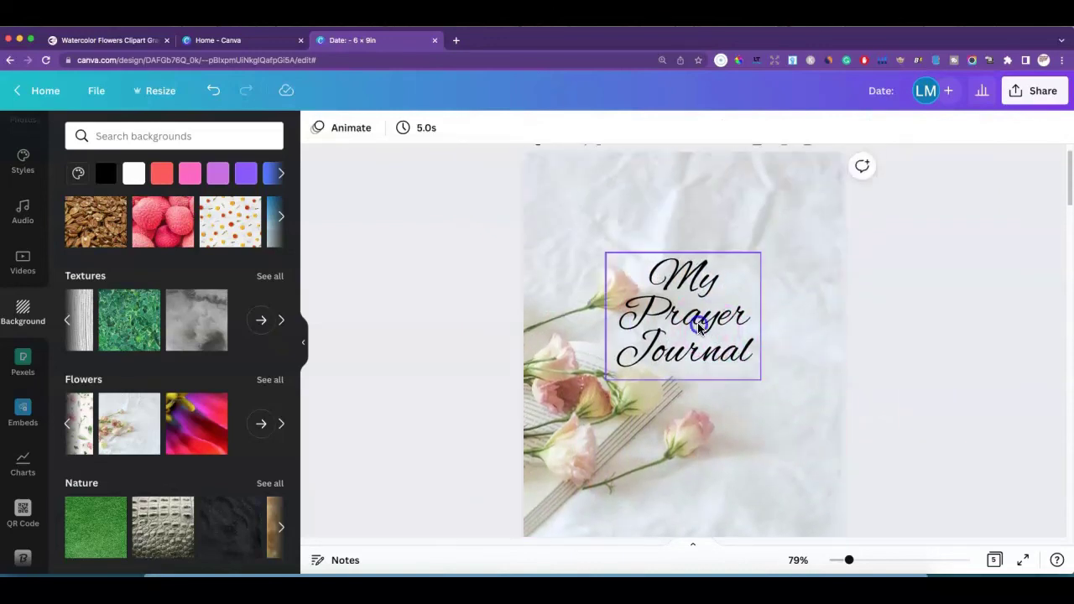
left_click_drag(697, 321, 635, 312)
left_click_drag(758, 372, 774, 410)
left_click_drag(739, 347, 720, 340)
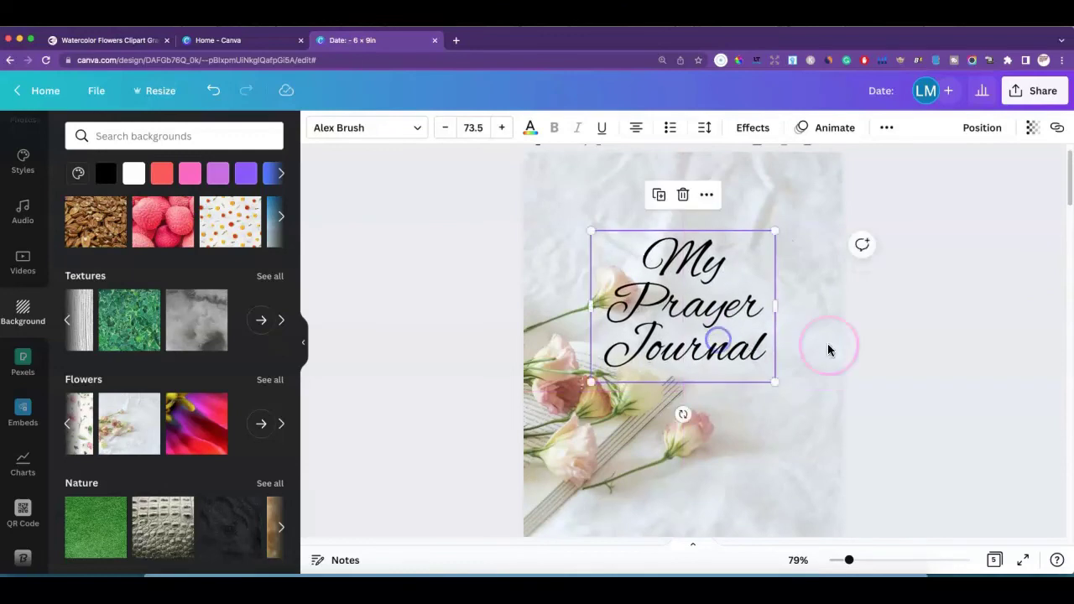
Search the graphics for "box" and add the plain square outline frame to the cover
left_click(865, 348)
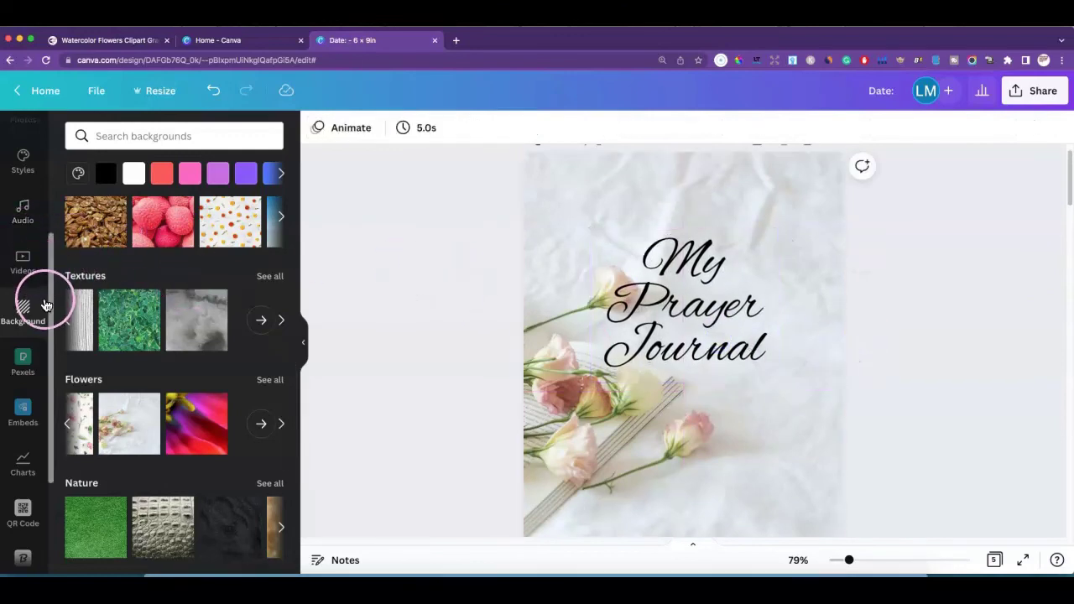
scroll(21, 256, "up", 3)
left_click(23, 183)
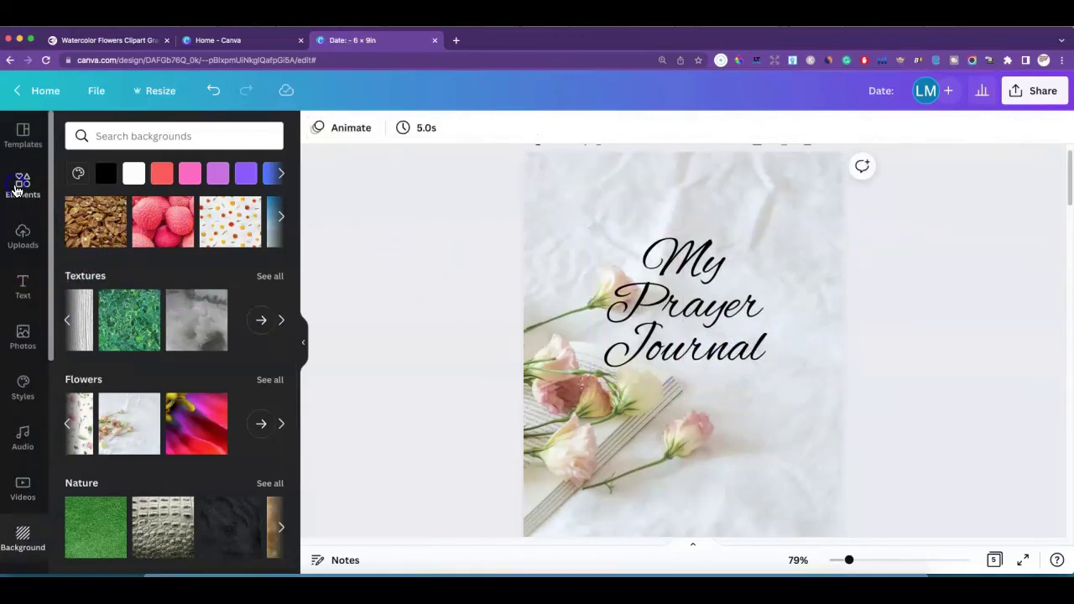
left_click(78, 135)
type("box")
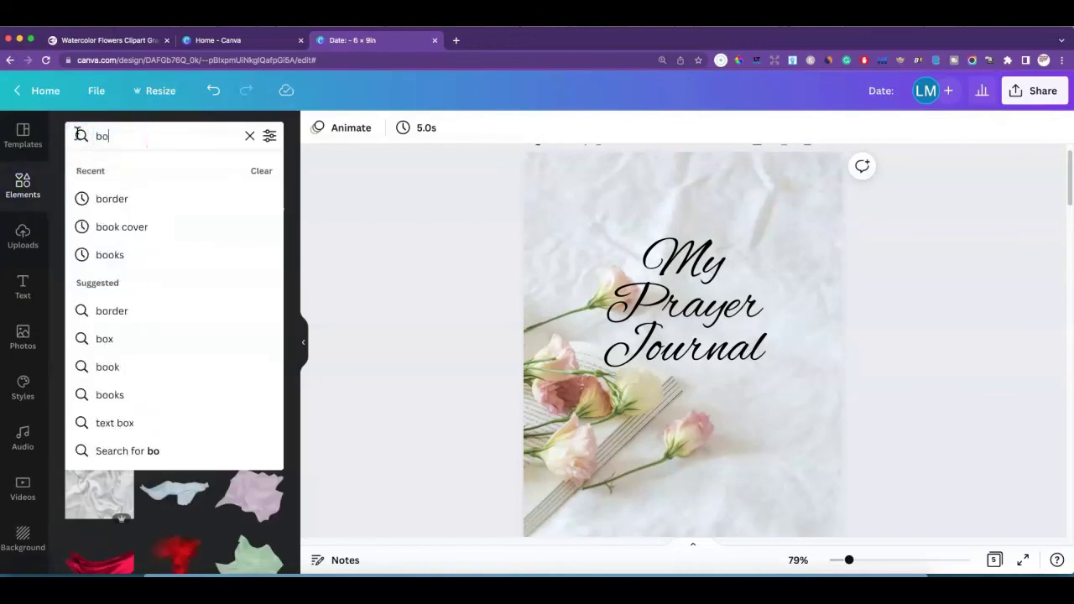
key("Return")
left_click(21, 185)
left_click(112, 278)
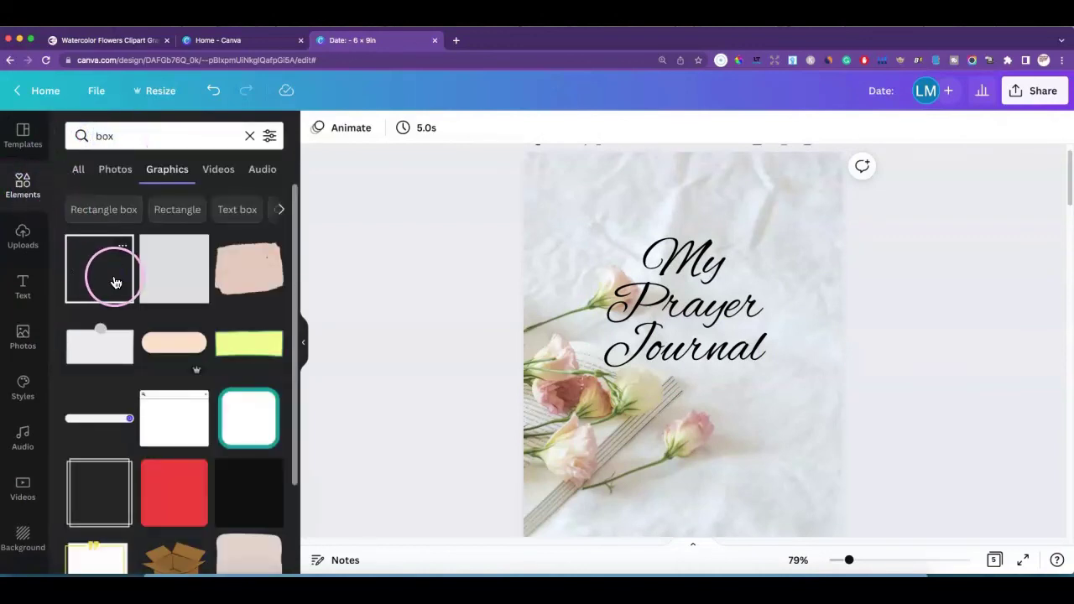
Resize the square frame to enclose the "My Prayer Journal" title and centre it horizontally on the cover
left_click_drag(751, 337, 831, 274)
left_click_drag(791, 364, 740, 358)
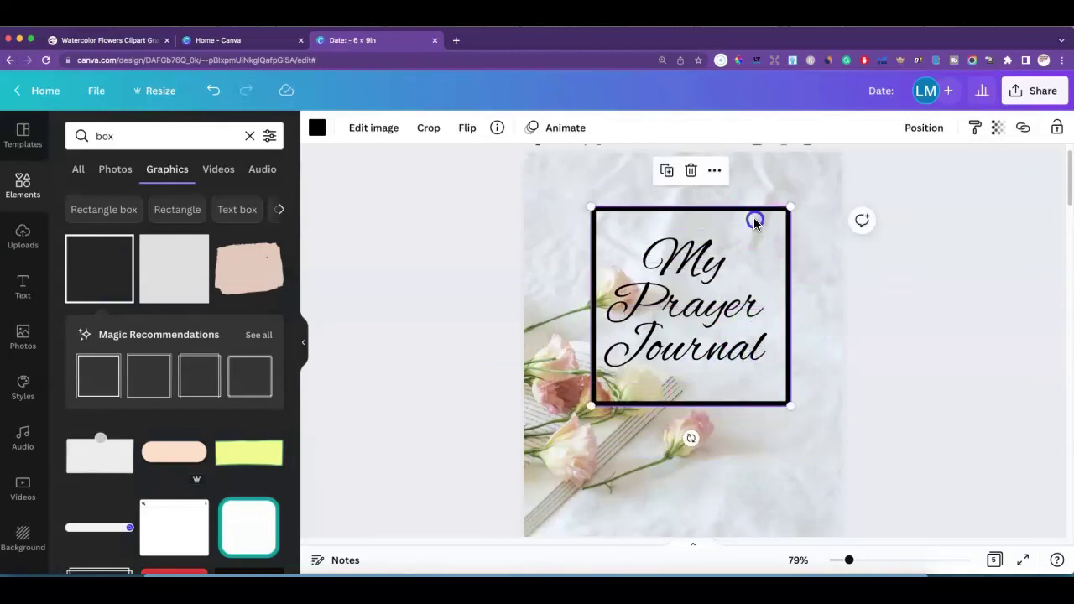
left_click_drag(754, 217, 750, 220)
left_click(834, 384)
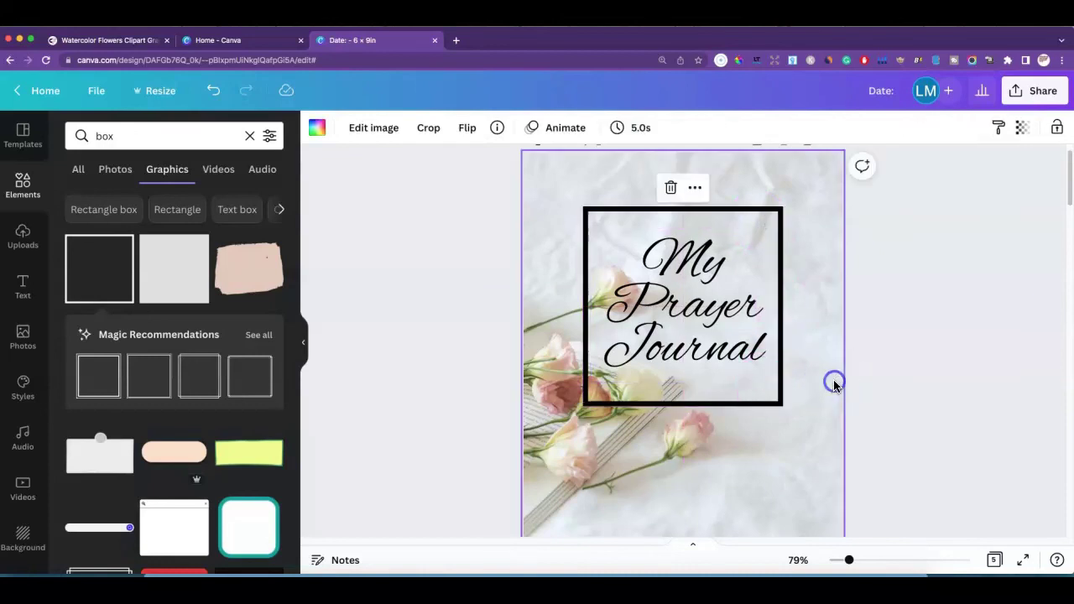
left_click(753, 402)
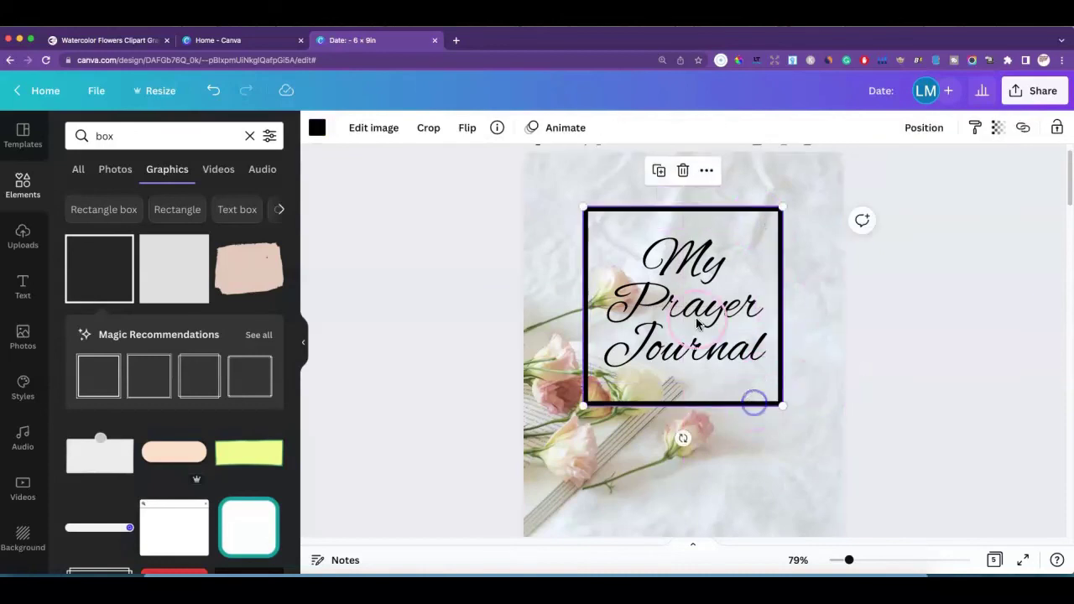
left_click(317, 129)
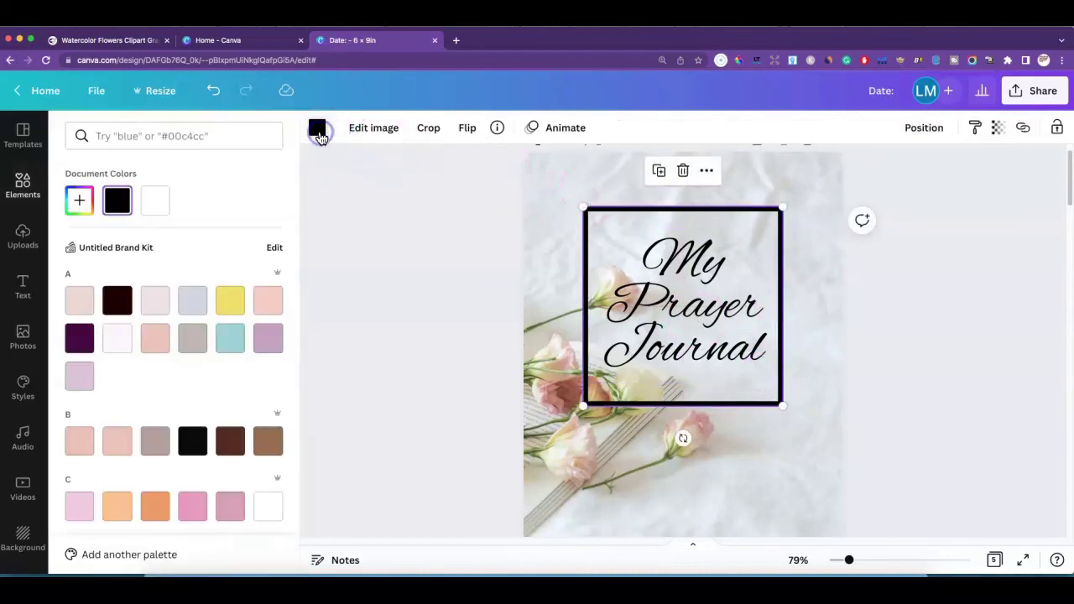
left_click(323, 134)
left_click(617, 206)
left_click(856, 271)
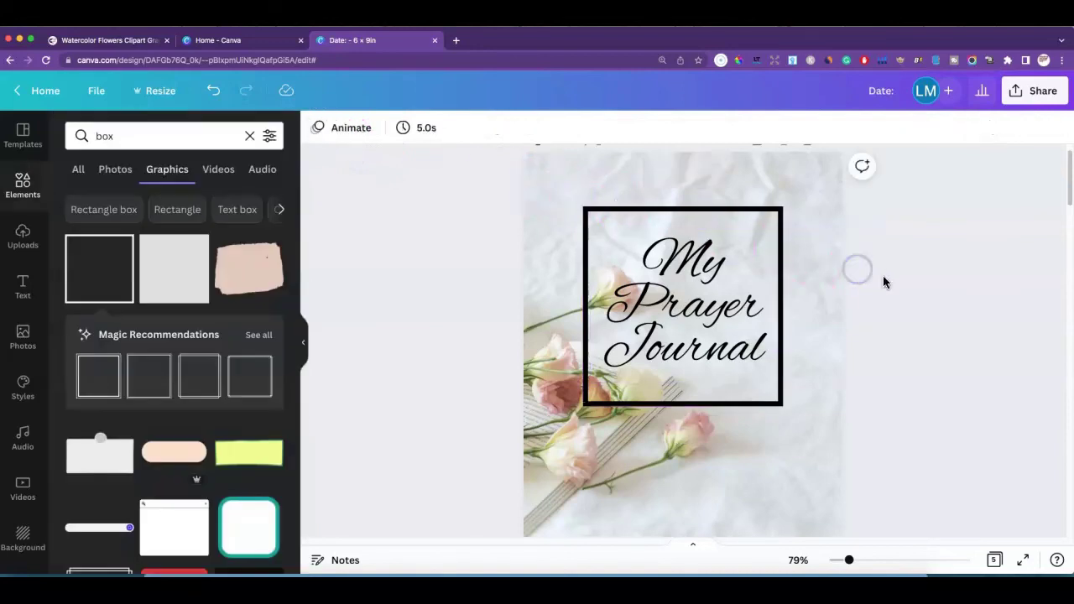
left_click(718, 405)
Add a heading reading "by" followed by the author's name and place it near the bottom of the cover
scroll(788, 471, "down", 3)
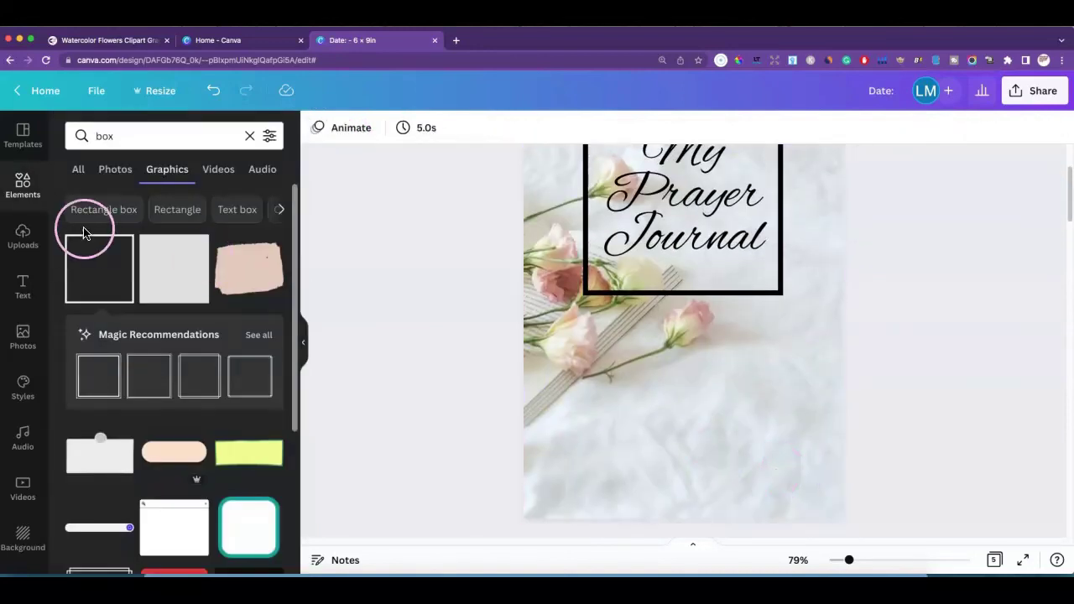
left_click(14, 281)
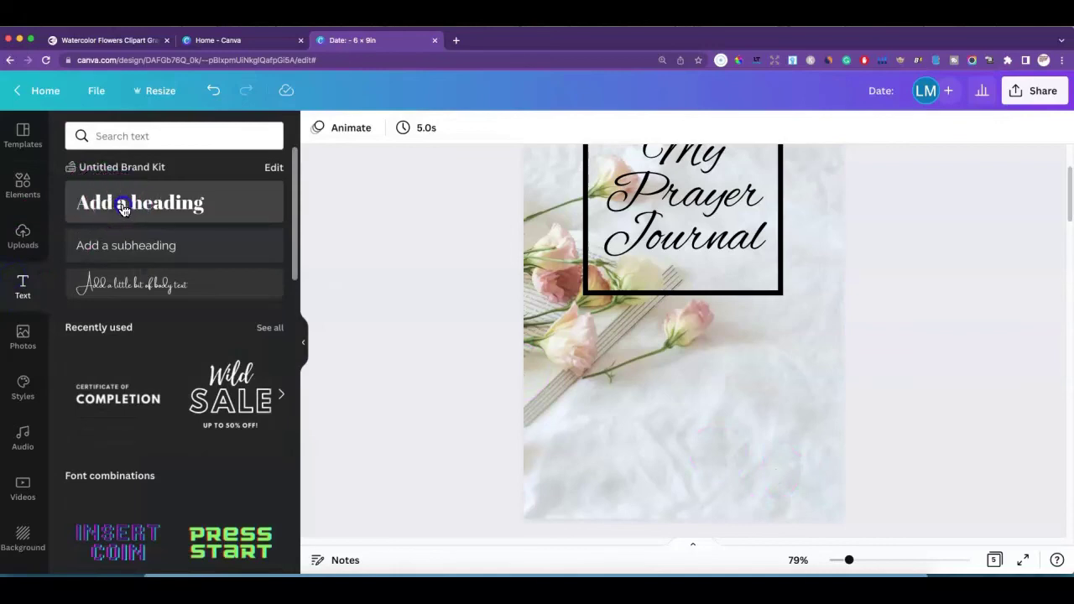
left_click(125, 204)
type("by")
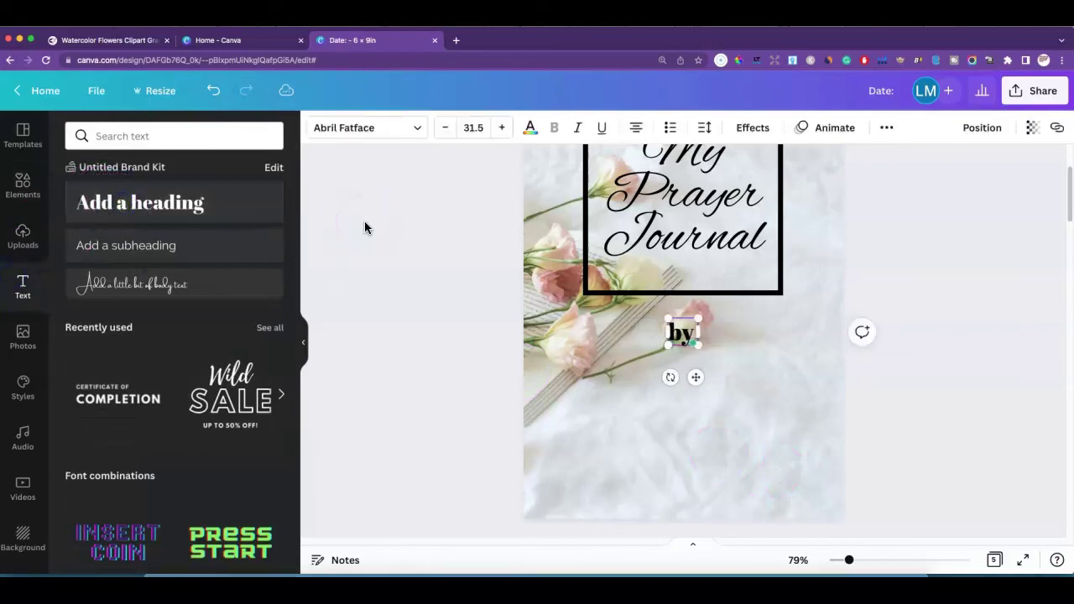
type(" Lisa Michele")
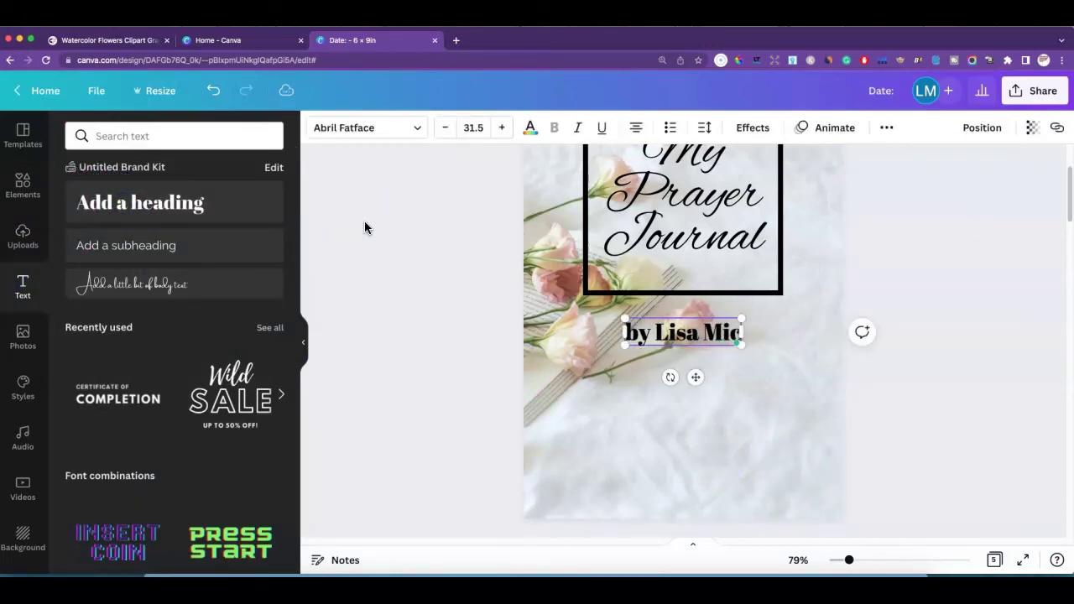
left_click(921, 251)
left_click_drag(693, 335, 686, 486)
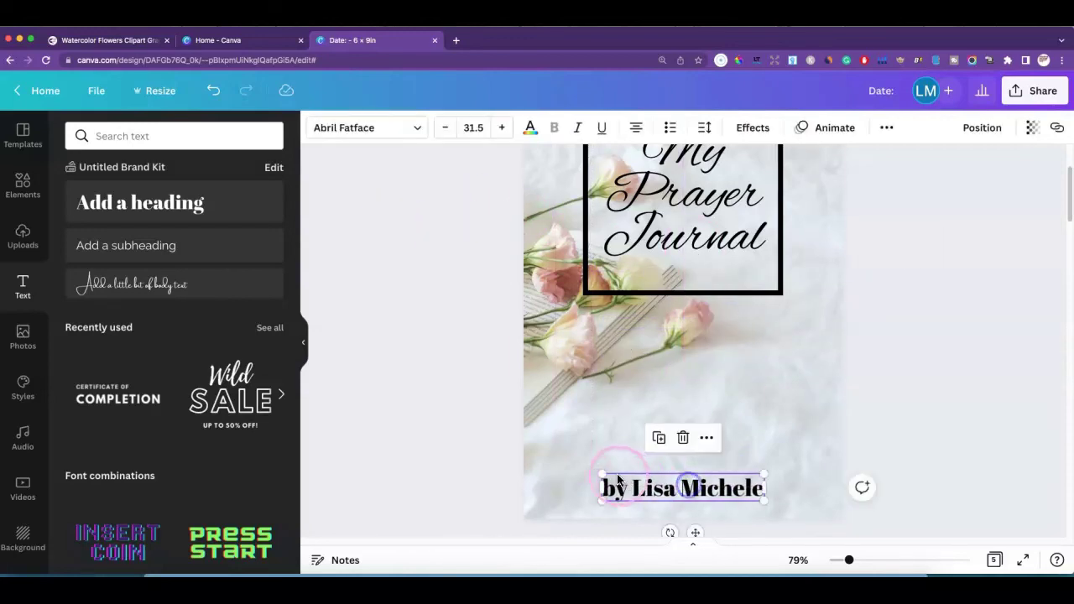
Shrink the author line to font size 18.6 and centre it horizontally just above the cover's bottom edge
left_click_drag(597, 475, 644, 488)
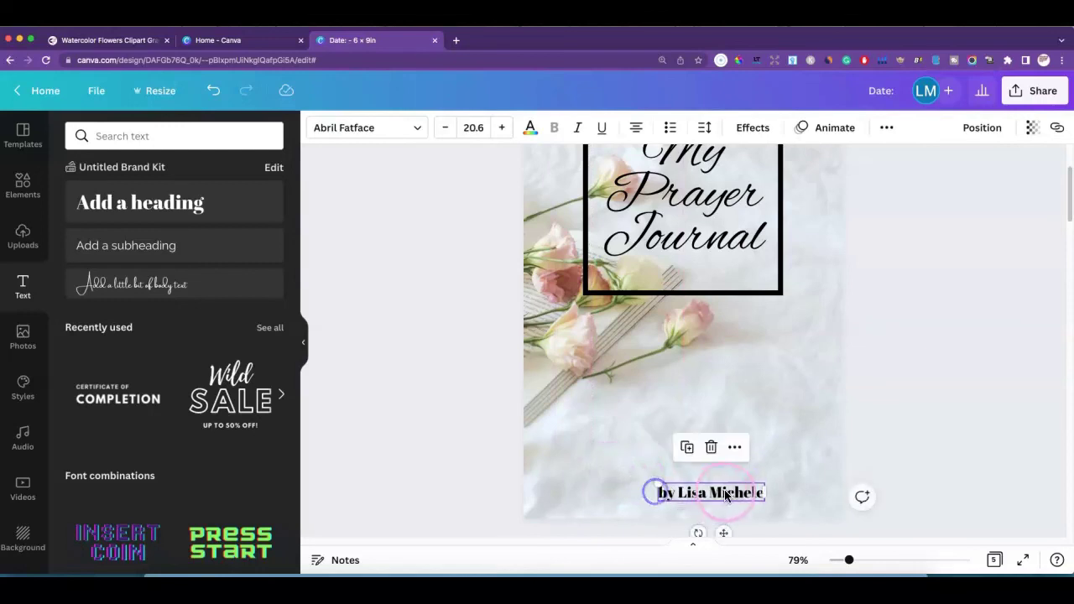
left_click_drag(725, 490, 699, 501)
left_click(748, 463)
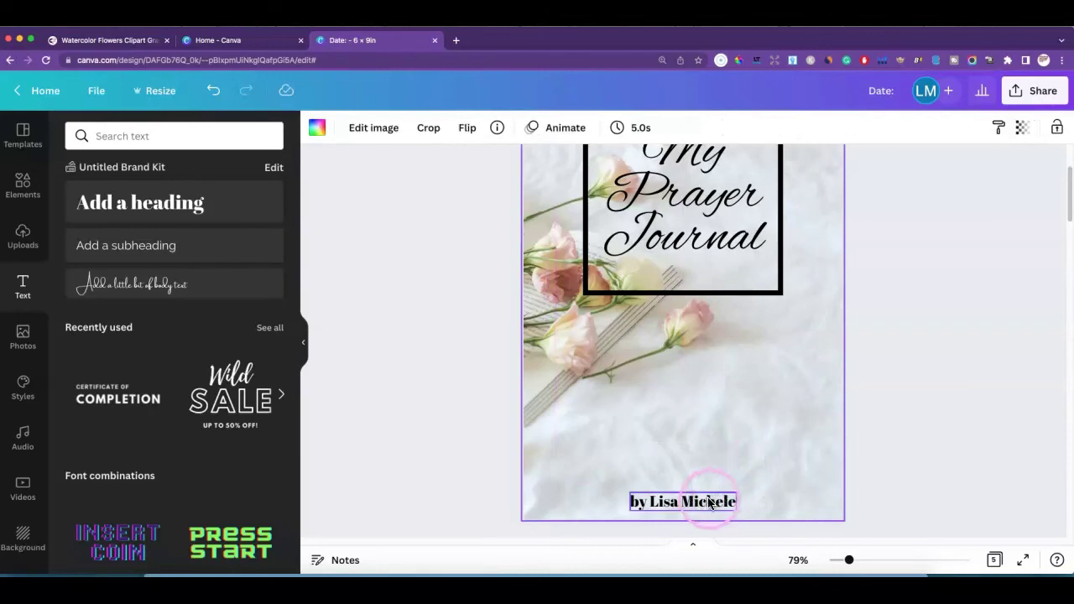
left_click(704, 503)
left_click_drag(630, 495, 703, 504)
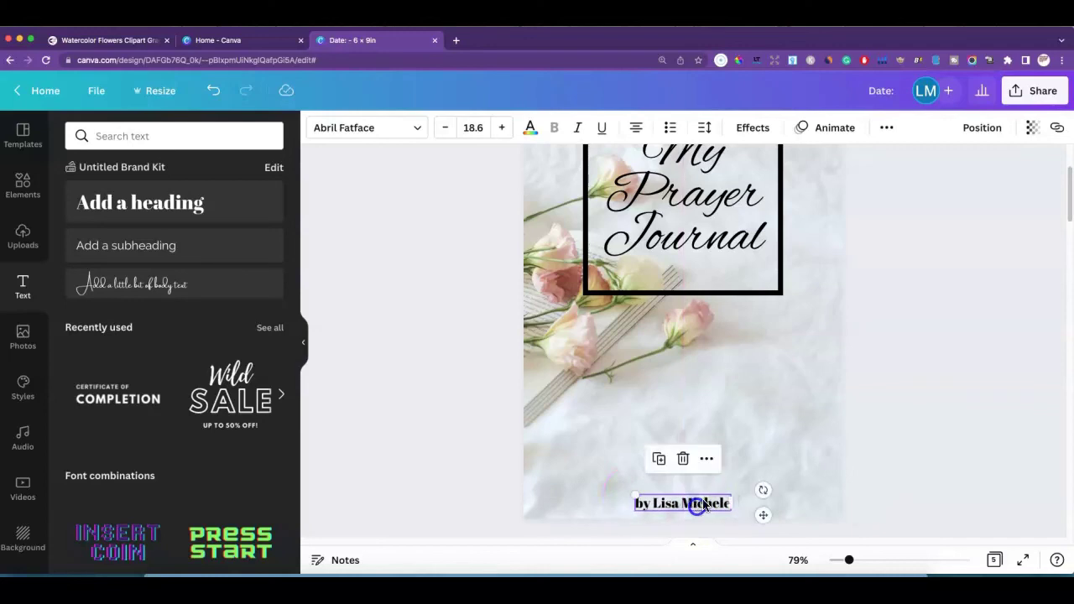
left_click(753, 450)
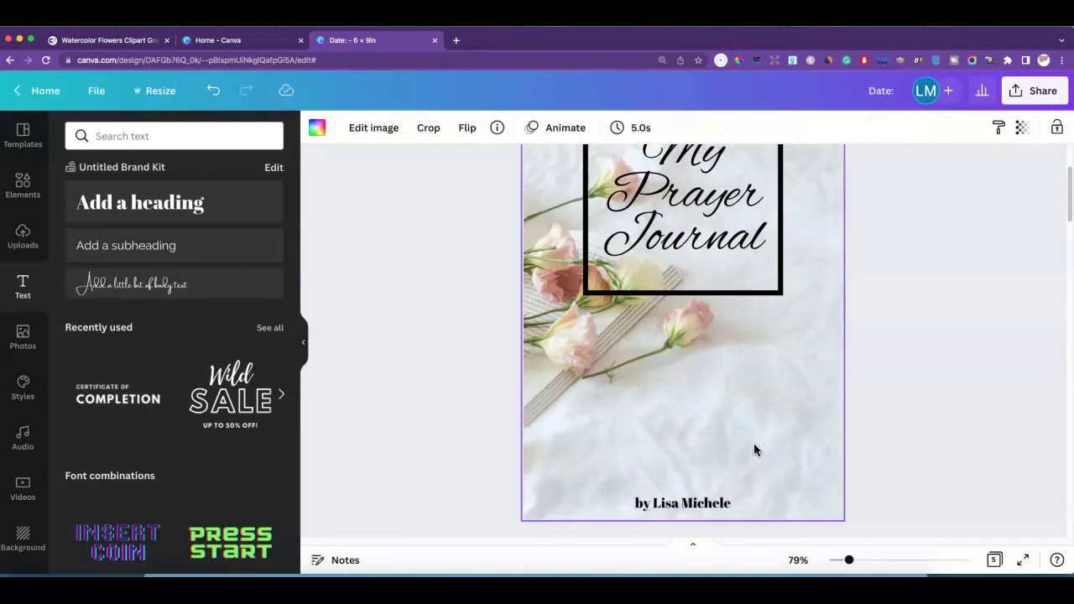
left_click(703, 504)
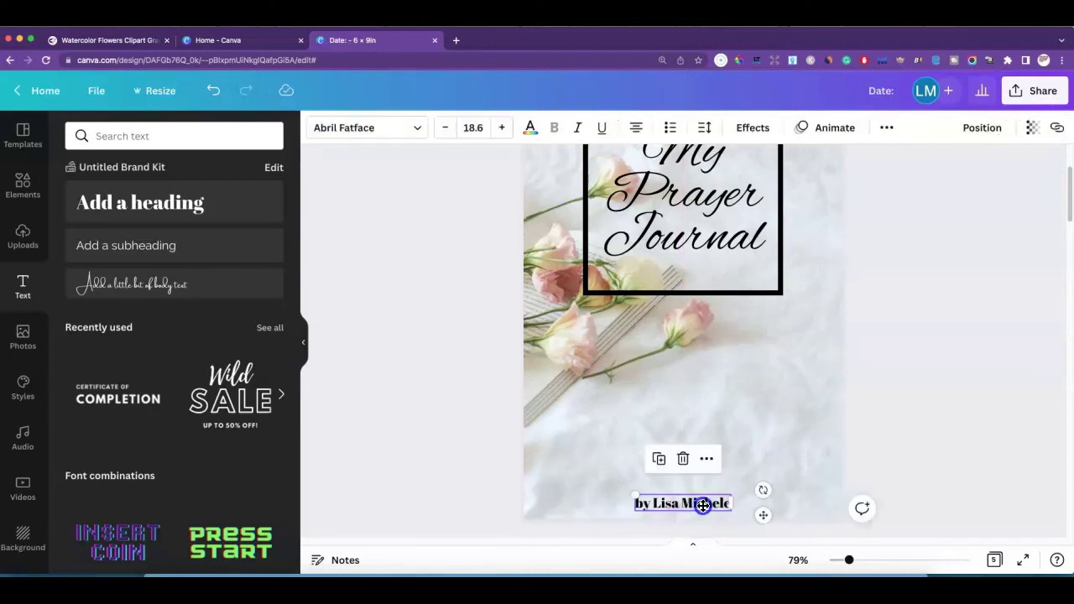
left_click_drag(707, 505, 701, 507)
Fade the cover's floral background by setting its transparency to 55
scroll(896, 381, "up", 4)
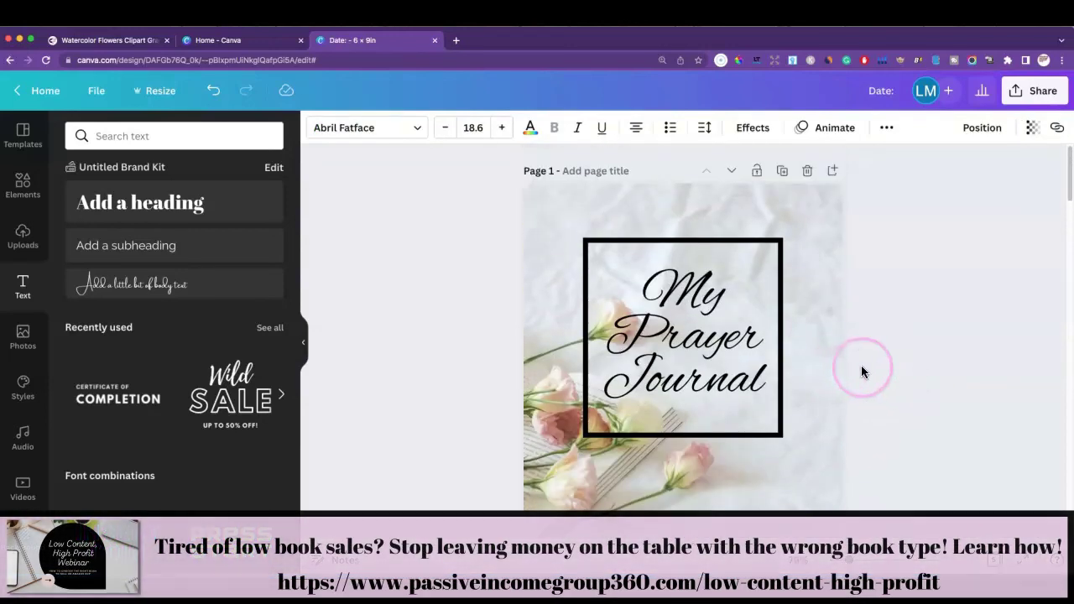
left_click(795, 467)
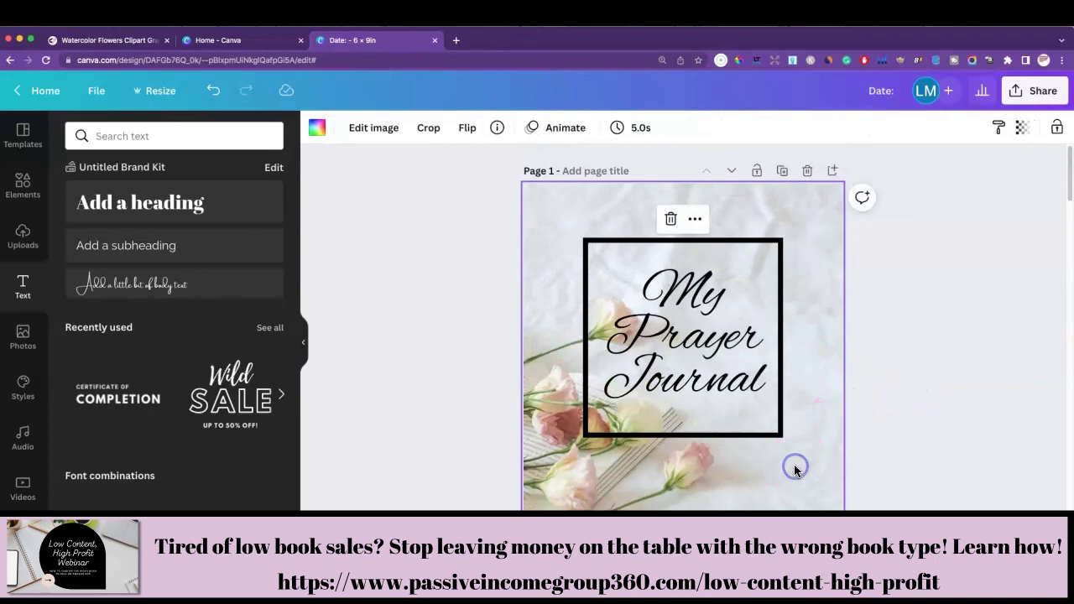
left_click(1027, 127)
left_click_drag(1002, 186, 955, 188)
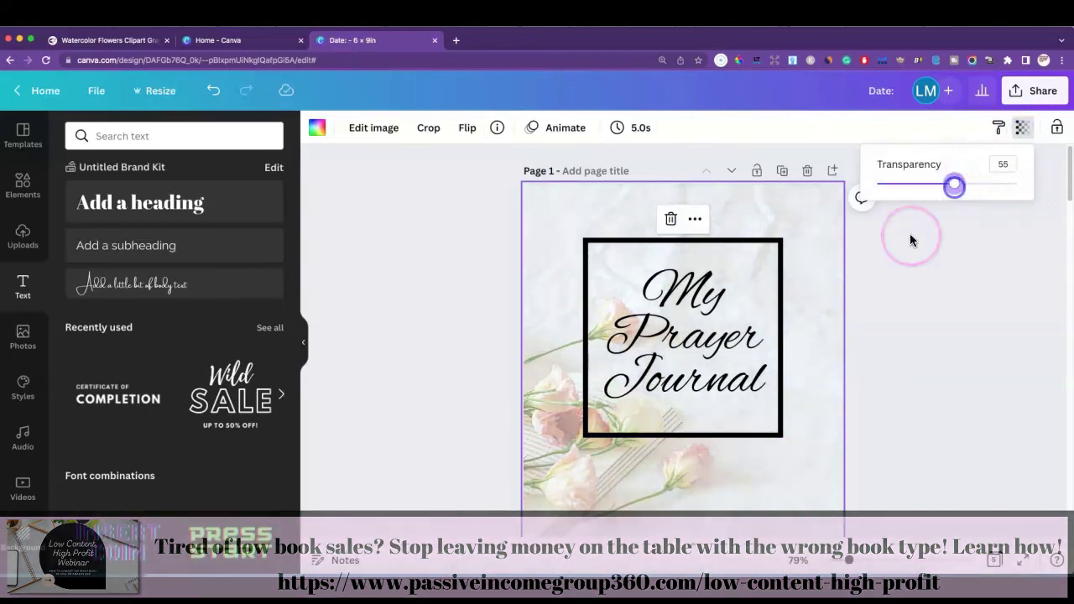
left_click(891, 290)
Try recolouring the title's square frame with the terracotta and olive green photo colours
left_click(761, 241)
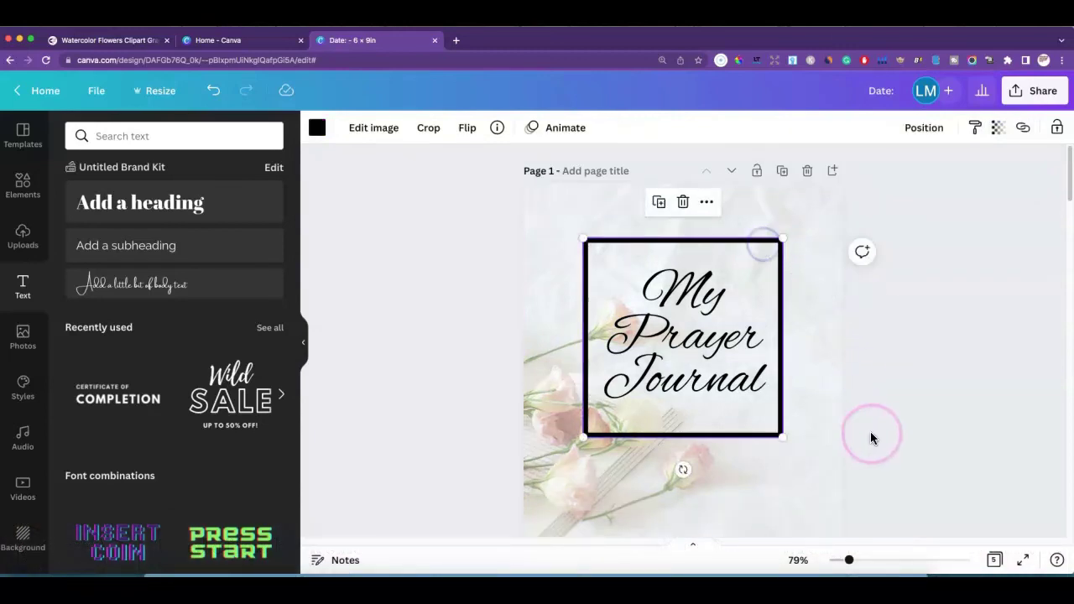
scroll(870, 432, "down", 2)
left_click(317, 127)
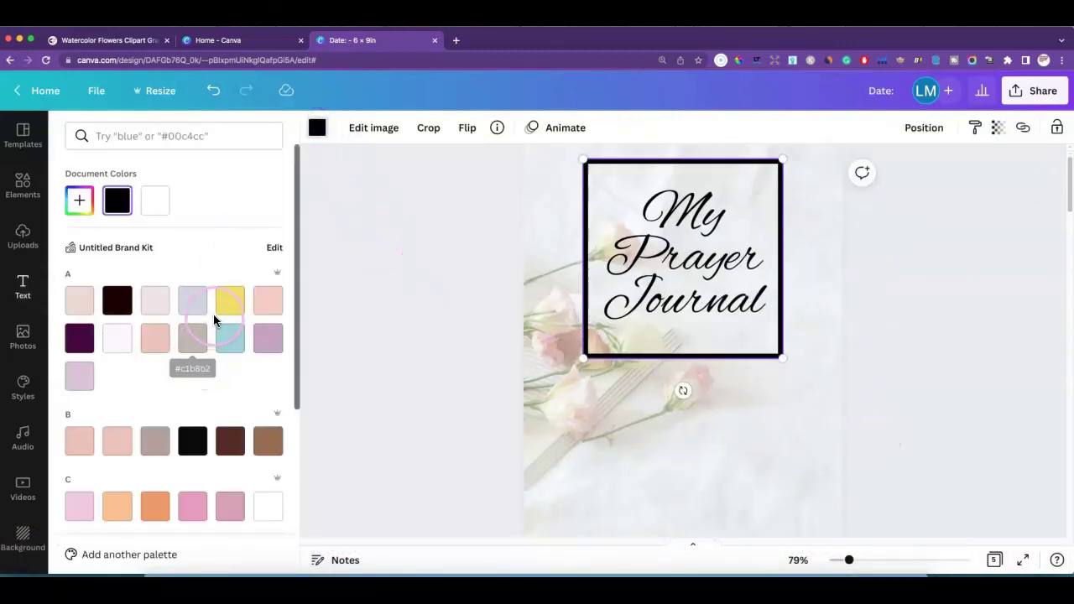
scroll(220, 327, "down", 5)
scroll(228, 314, "up", 2)
left_click(228, 417)
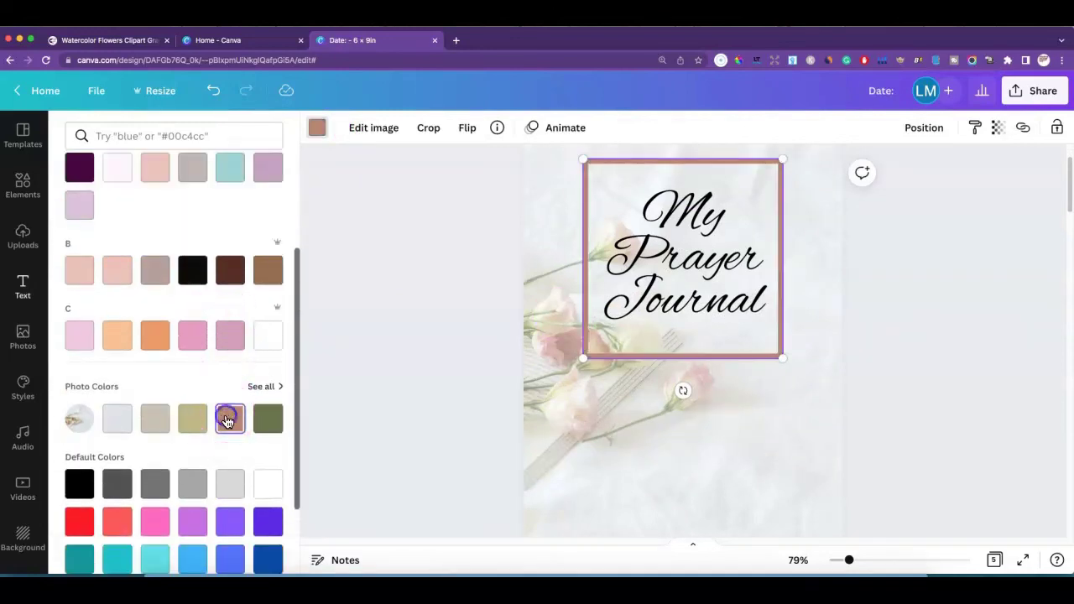
left_click(272, 420)
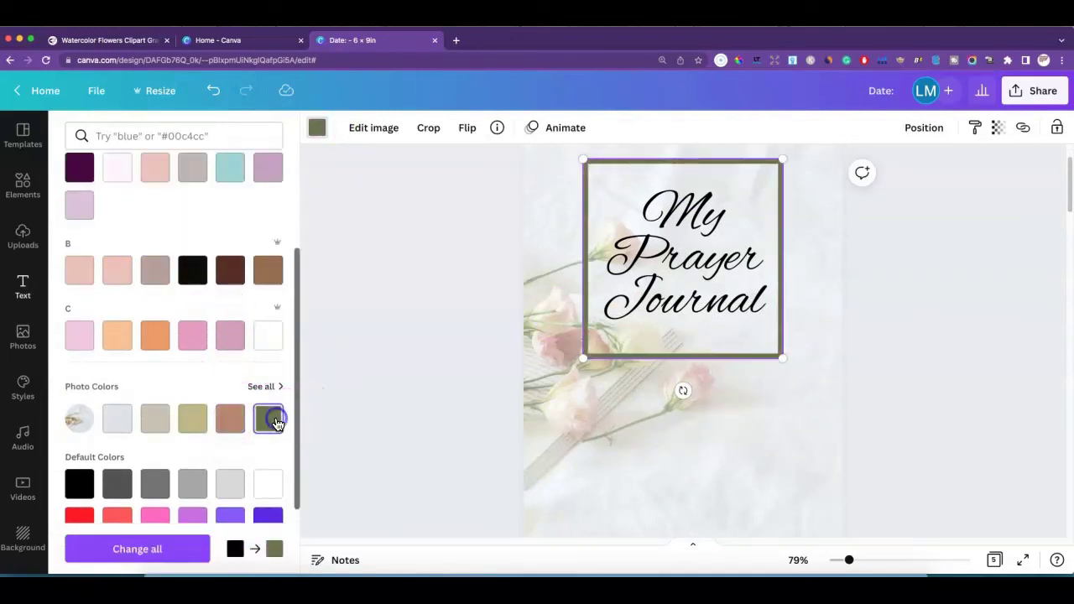
left_click(904, 422)
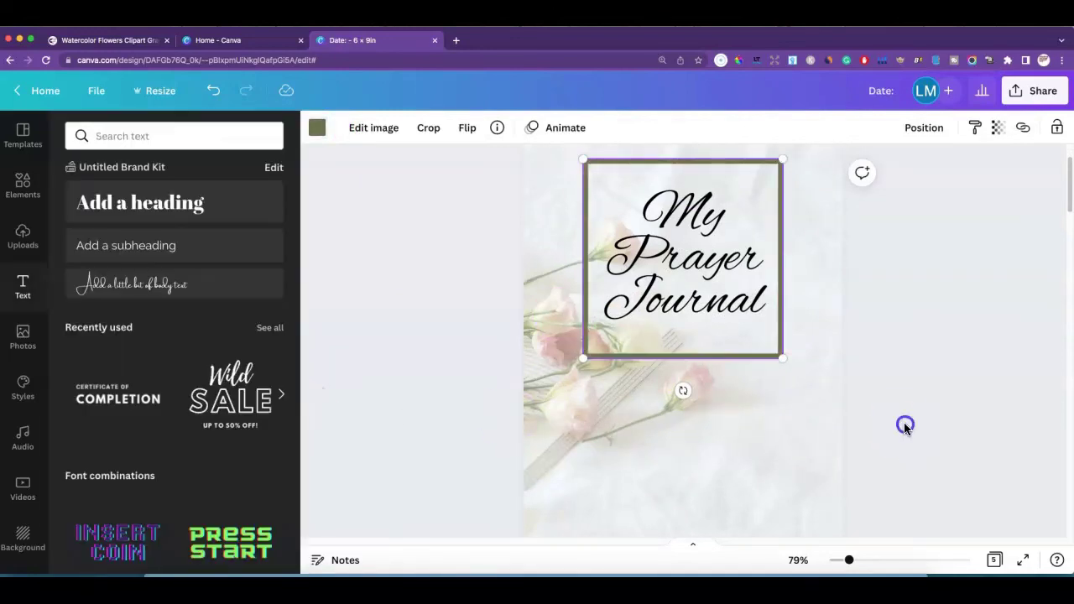
Recolour the title's square frame with the terracotta swatch from the photo colours
left_click(716, 350)
left_click(316, 127)
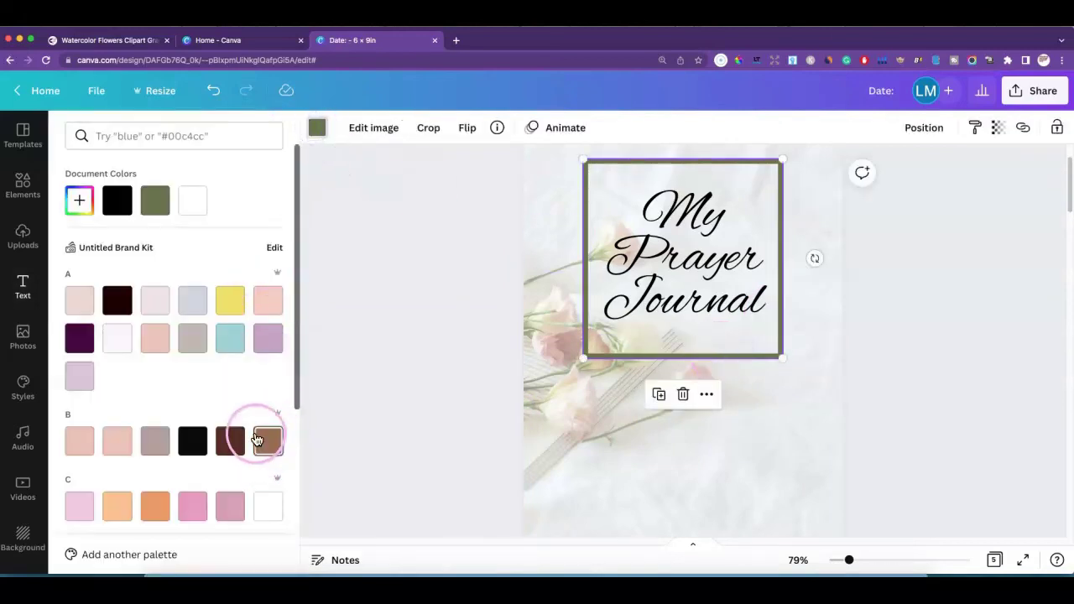
scroll(254, 434, "down", 3)
left_click(238, 467)
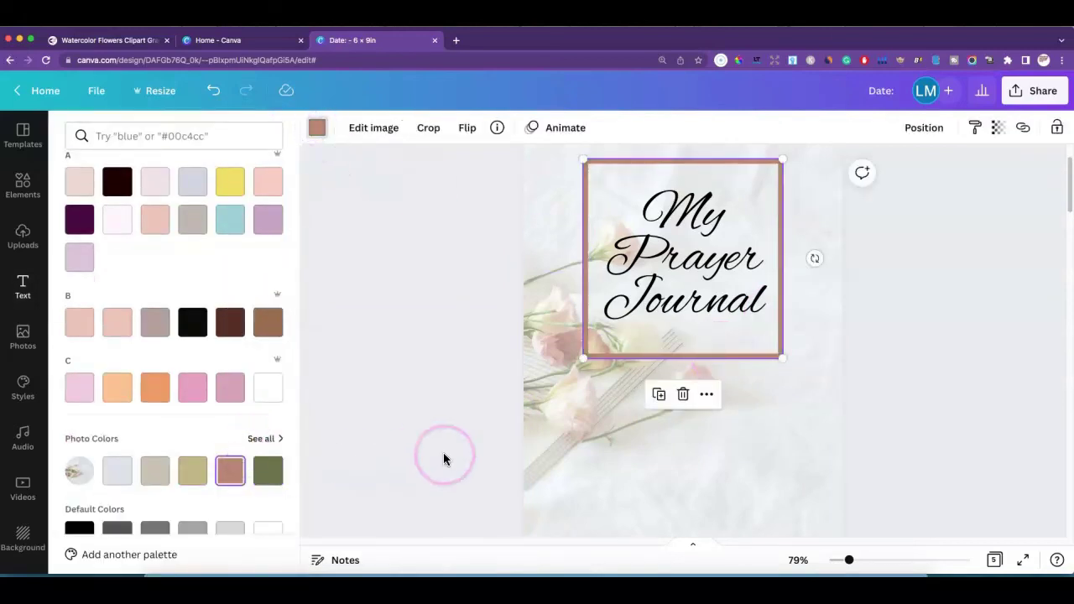
double_click(657, 455)
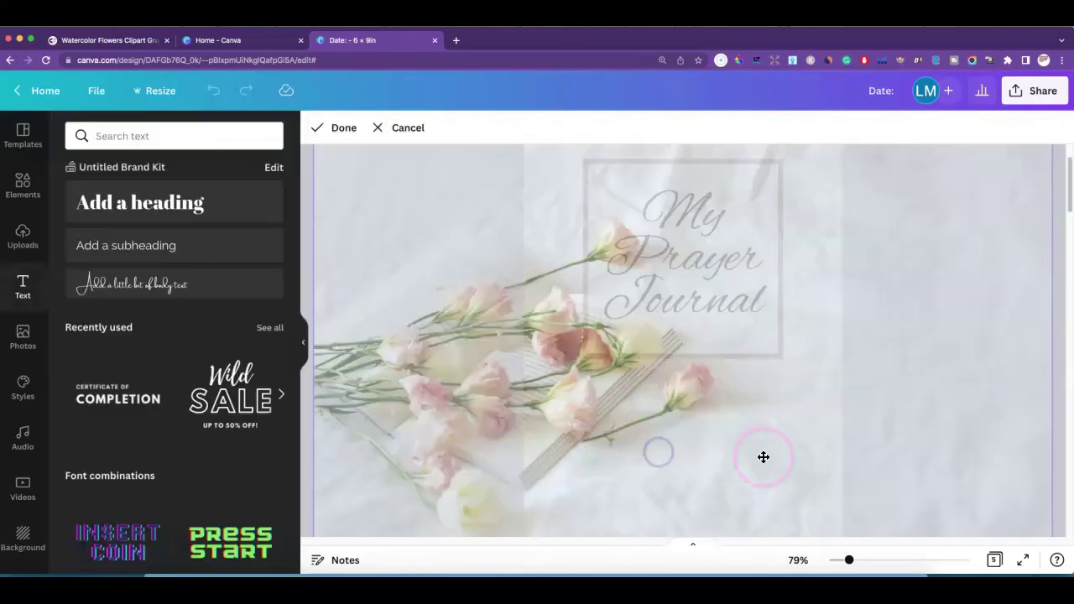
left_click(335, 129)
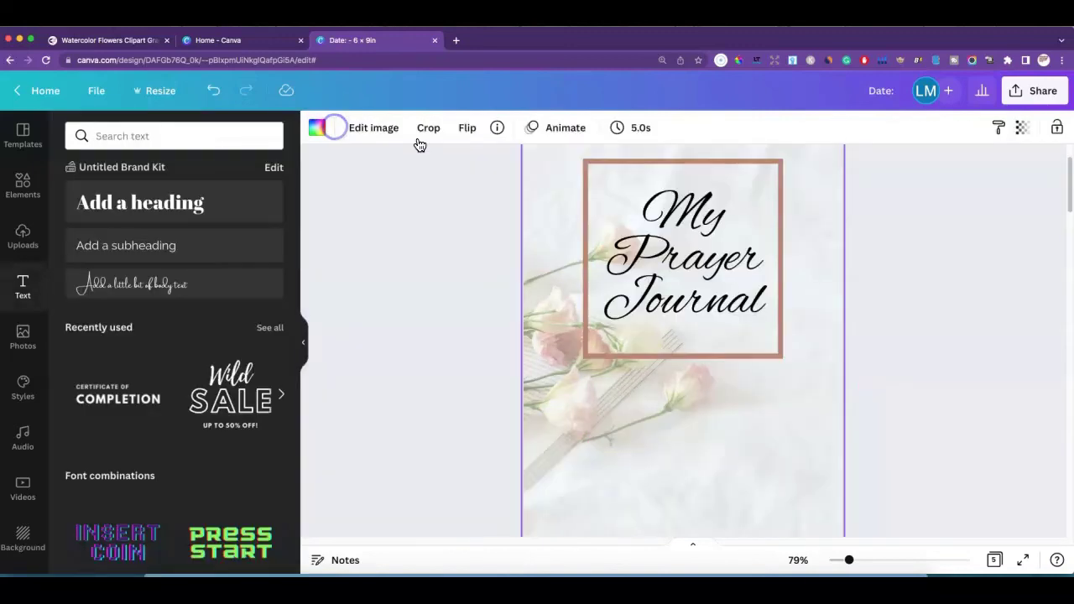
left_click(893, 261)
Delete the orange flower graphic from the top corner of the Sermon Notes page
scroll(892, 275, "down", 10)
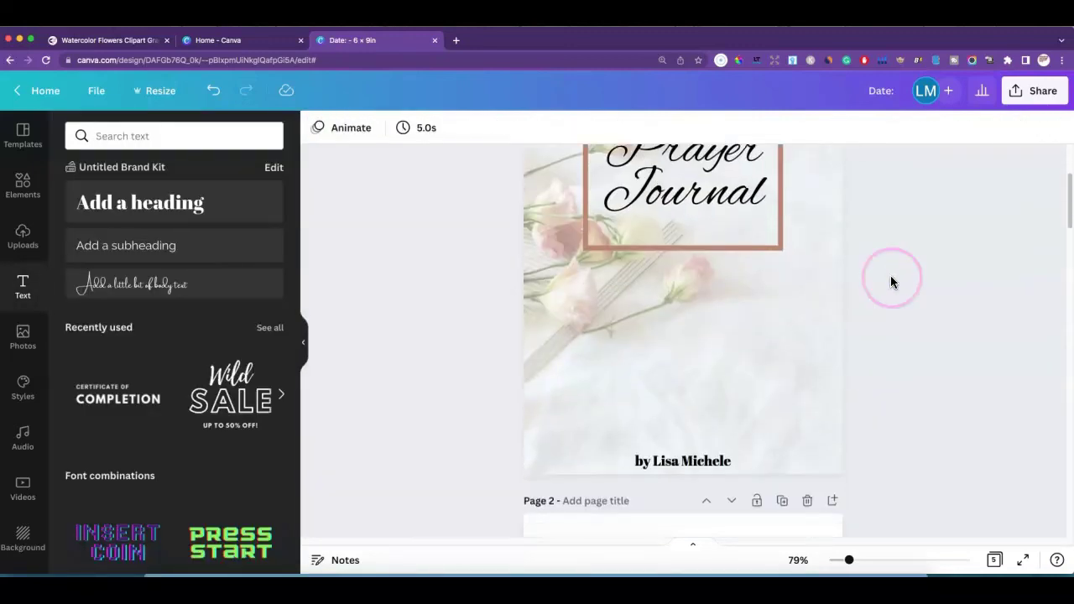
scroll(891, 278, "down", 10)
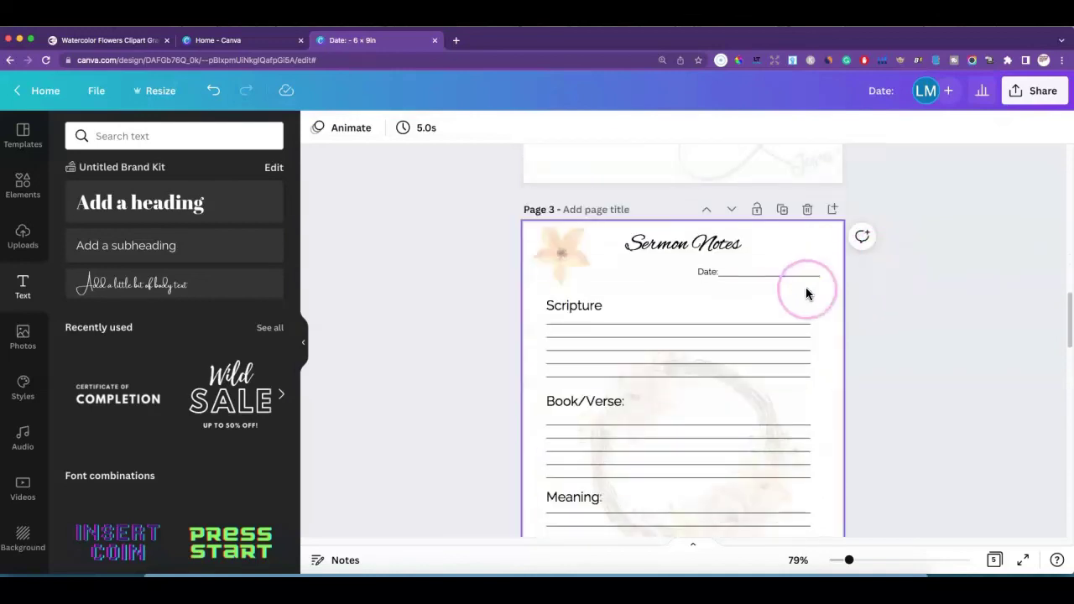
scroll(914, 313, "up", 3)
left_click(556, 381)
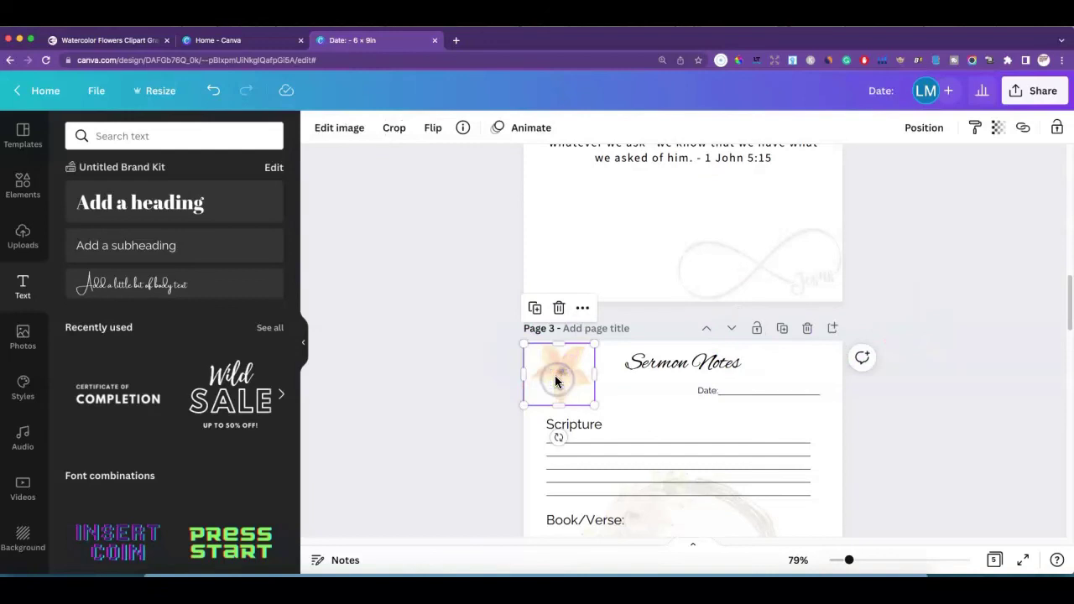
key("Delete")
left_click(862, 347)
Enlarge the faded wreath on the Sermon Notes page and shift it slightly behind the writing lines
scroll(869, 340, "down", 3)
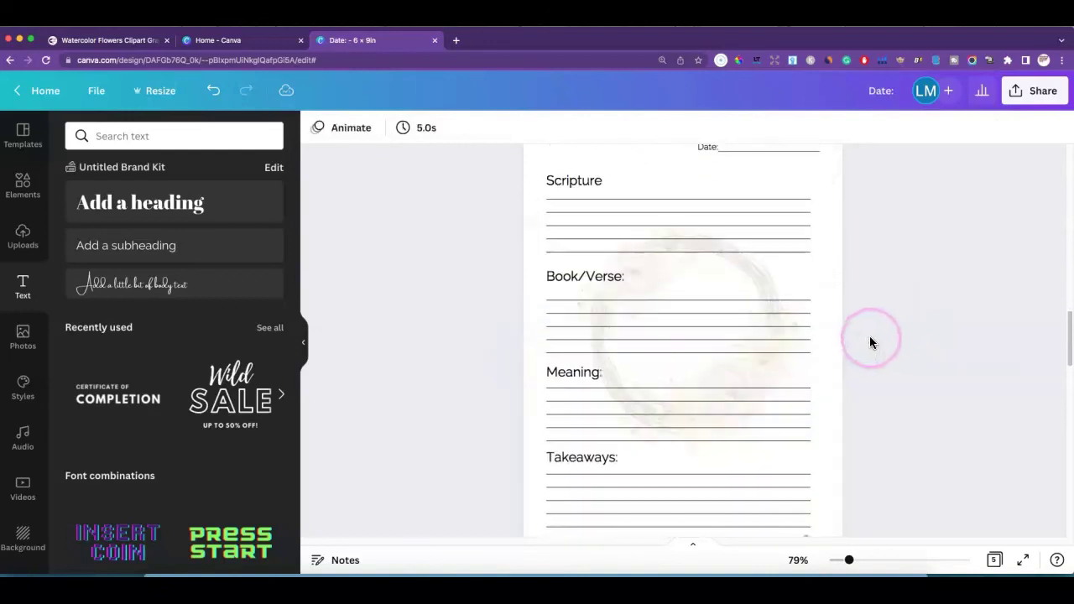
left_click(734, 275)
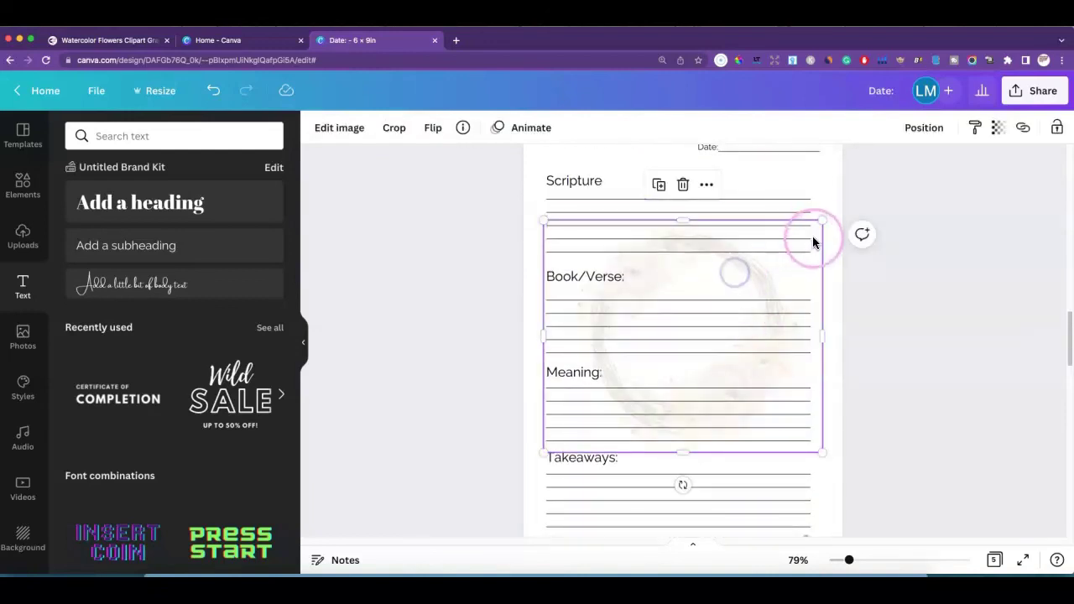
left_click_drag(820, 220, 842, 204)
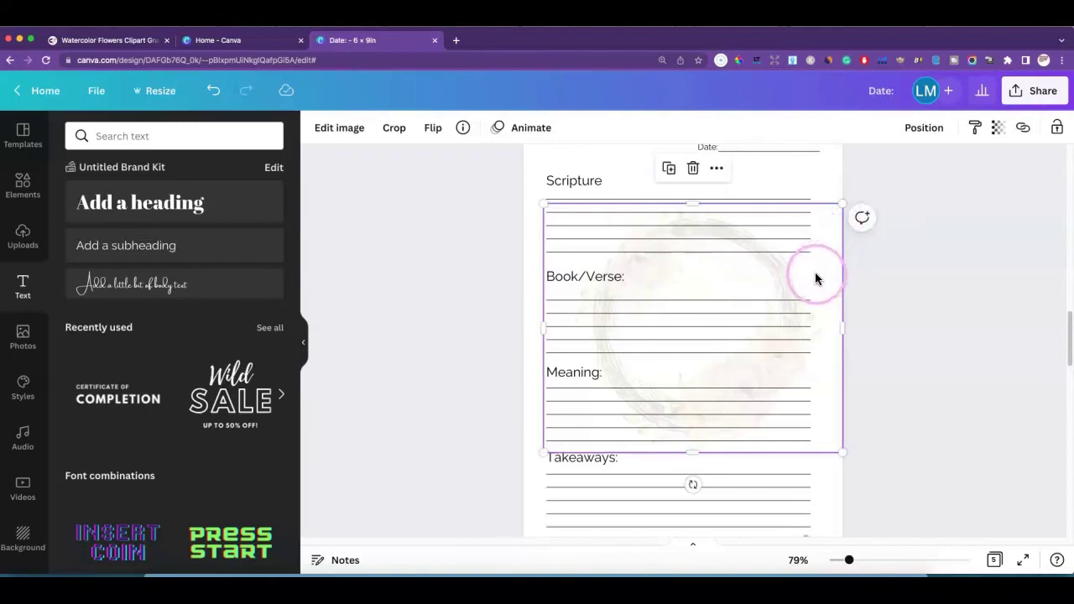
mouse_move(815, 271)
left_mouse_down()
mouse_move(804, 275)
mouse_move(814, 277)
left_mouse_up()
left_click(862, 279)
scroll(864, 277, "up", 10)
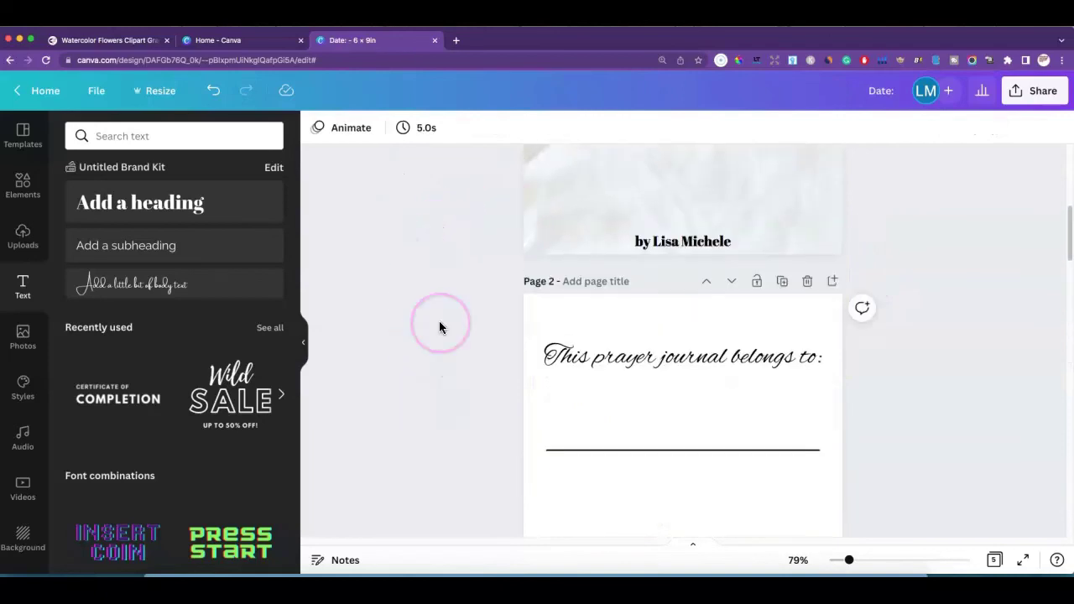
left_click(21, 550)
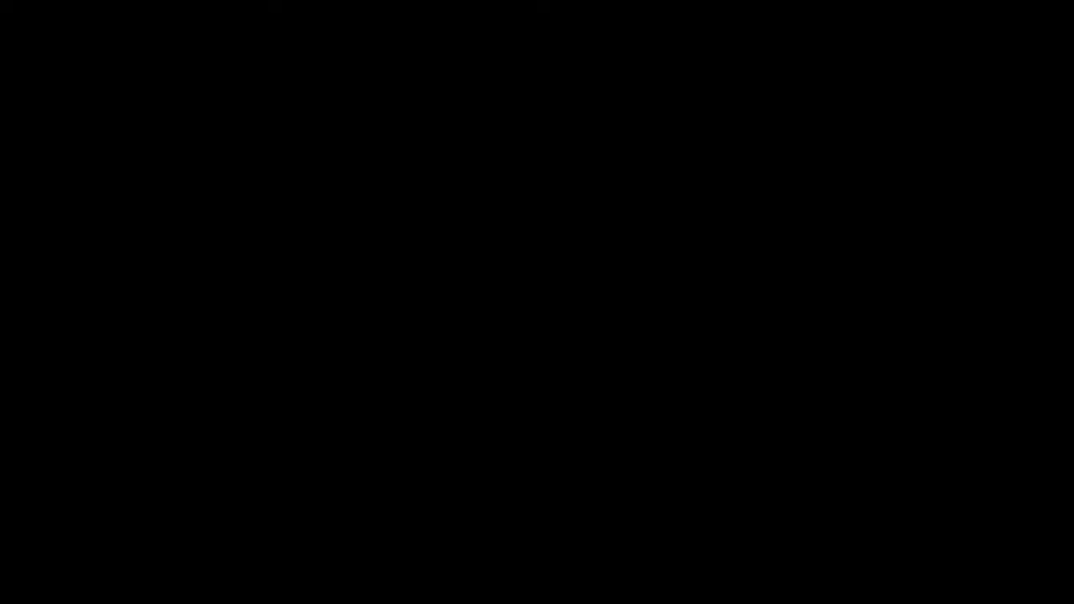